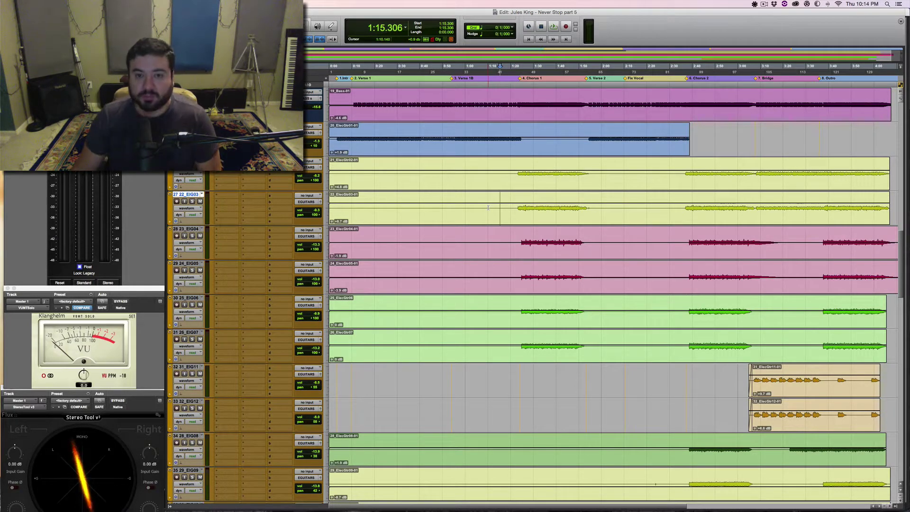
# Step: Play the song briefly from 1:15 and show the electric guitar channels in the mixer
pyautogui.press('space')
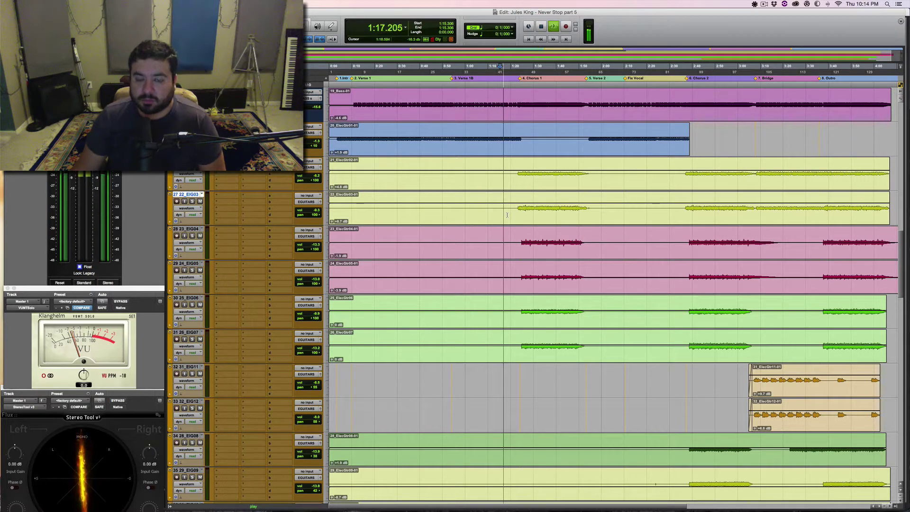
pyautogui.press('space')
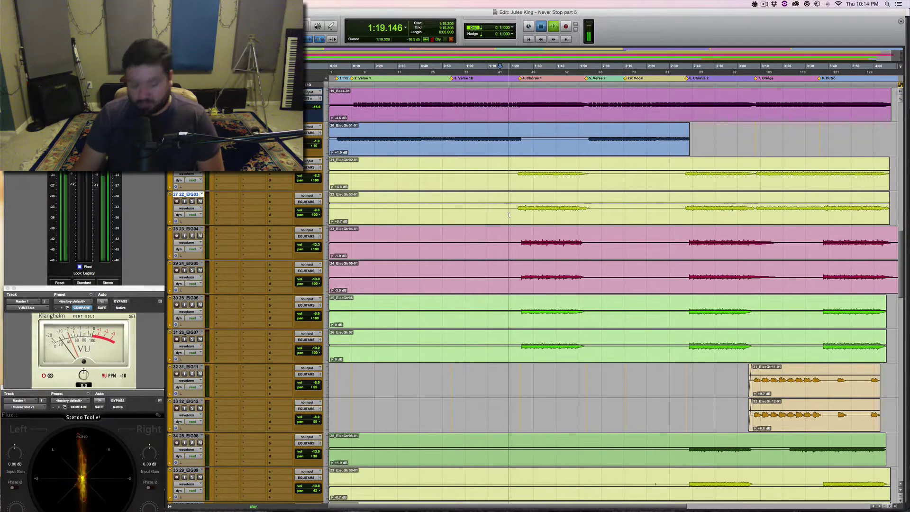
pyautogui.press('super+equal')
pyautogui.hscroll(5, 517, 282)
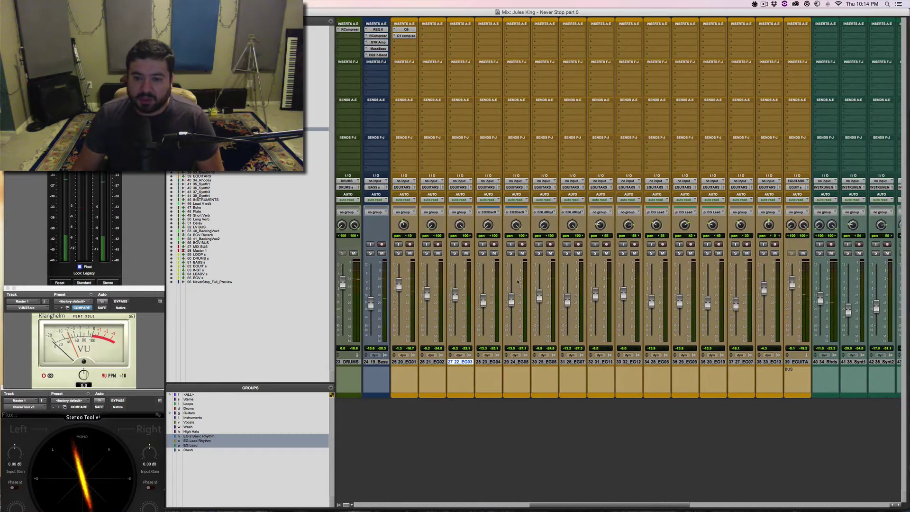
pyautogui.hscroll(1, 518, 281)
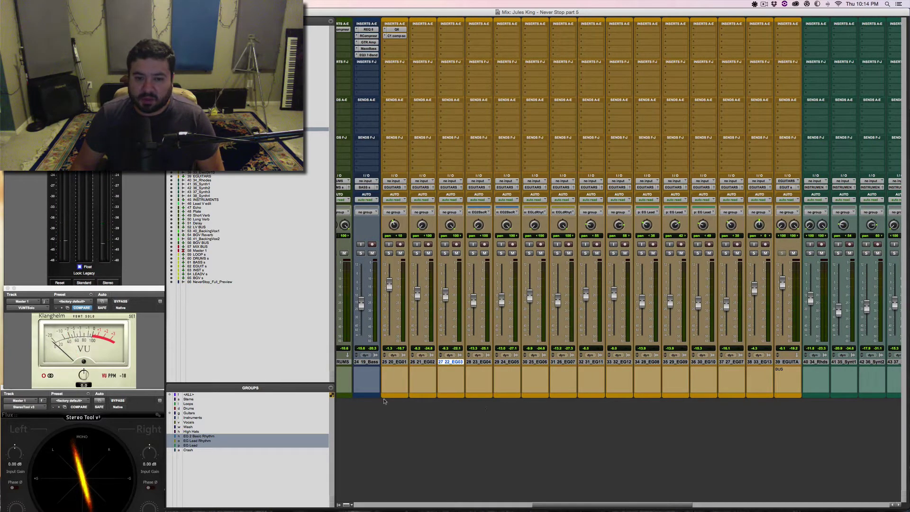
pyautogui.click(335, 420)
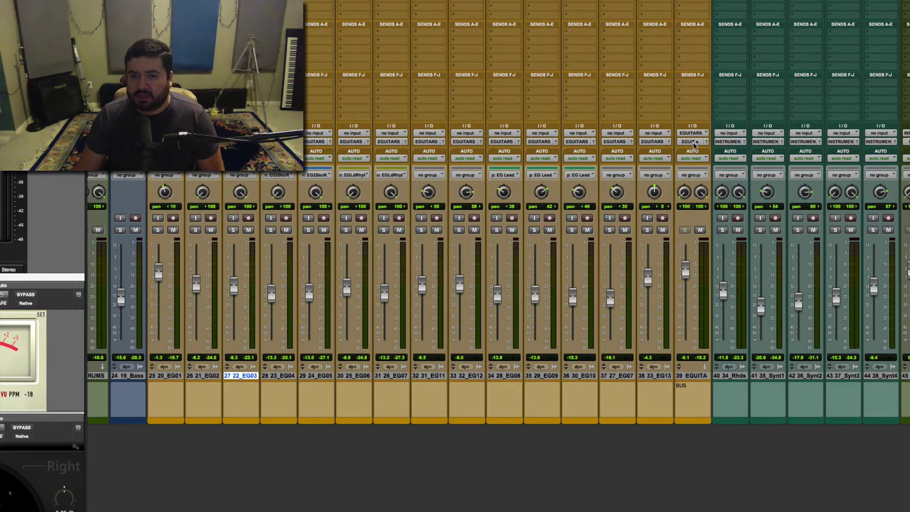
# Step: Enable the Guitars group and solo all of the electric guitar channels together
pyautogui.click(533, 232)
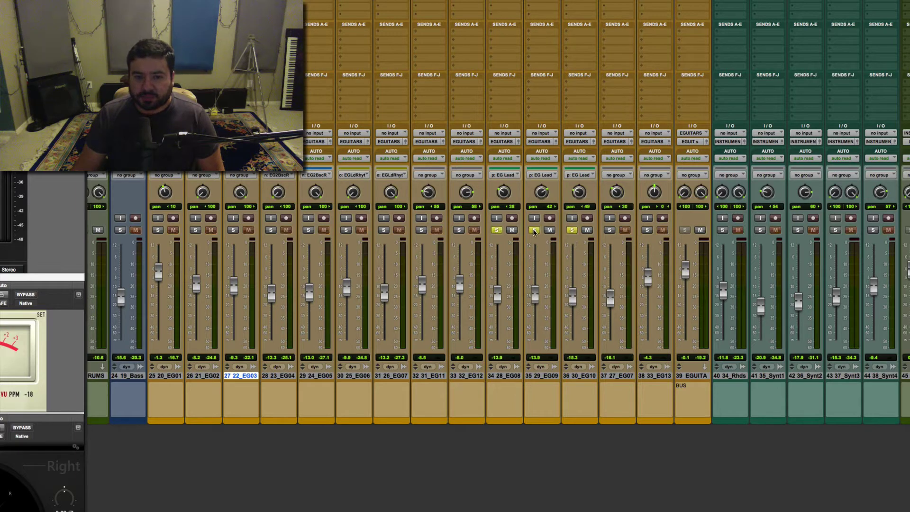
pyautogui.click(534, 231)
pyautogui.press('g')
pyautogui.click(533, 231)
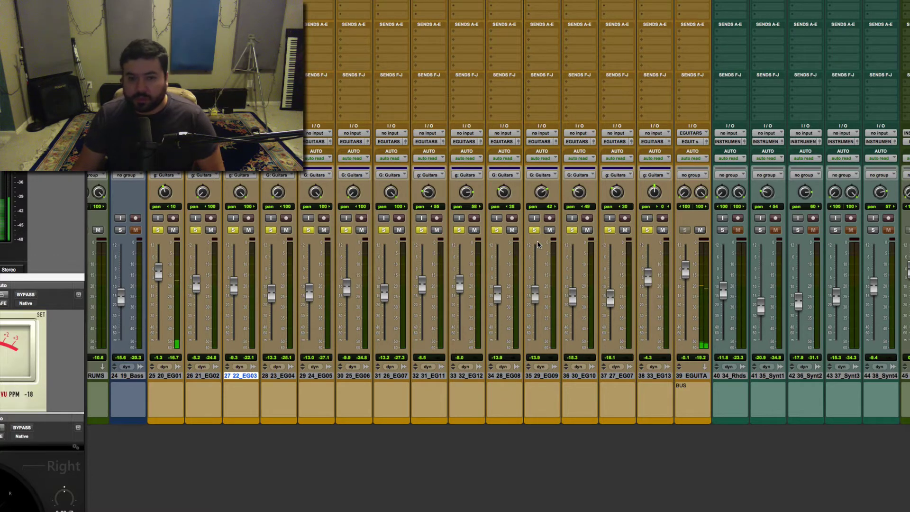
# Step: In the Edit window, select only the whole EG01 clip without its grouped tracks and open Strip Silence for it
pyautogui.press('super+equal')
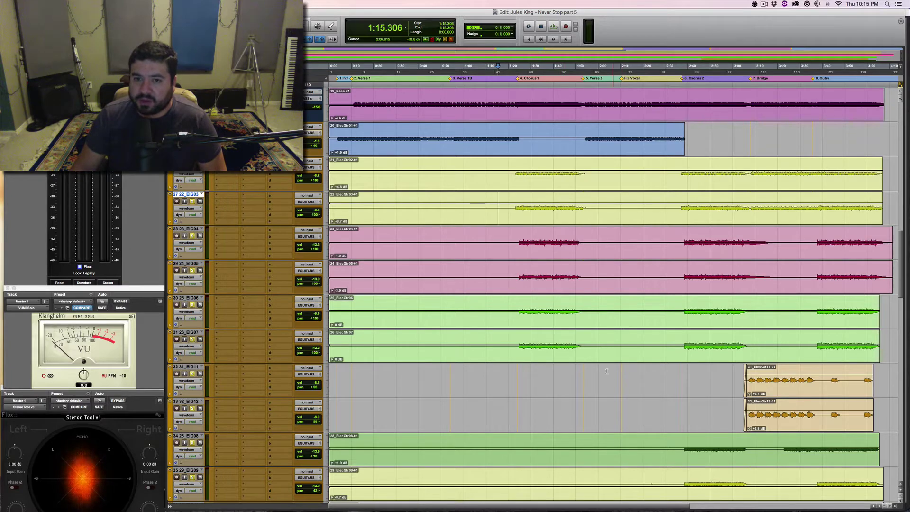
pyautogui.scroll(-2, 604, 375)
pyautogui.scroll(-7, 605, 375)
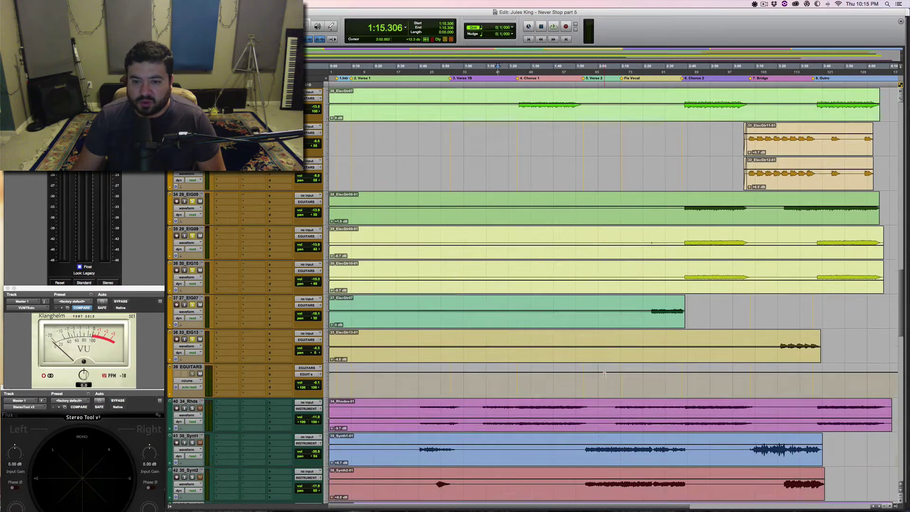
pyautogui.scroll(8, 605, 375)
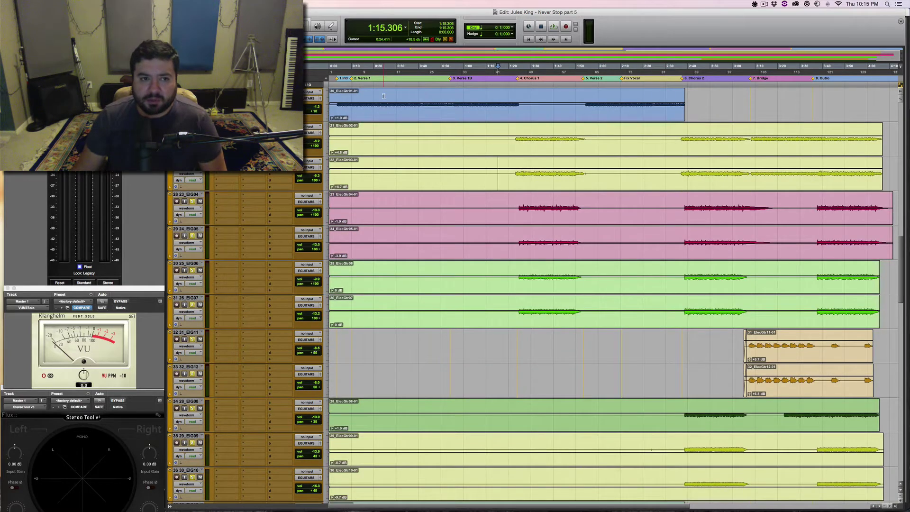
pyautogui.doubleClick(384, 96)
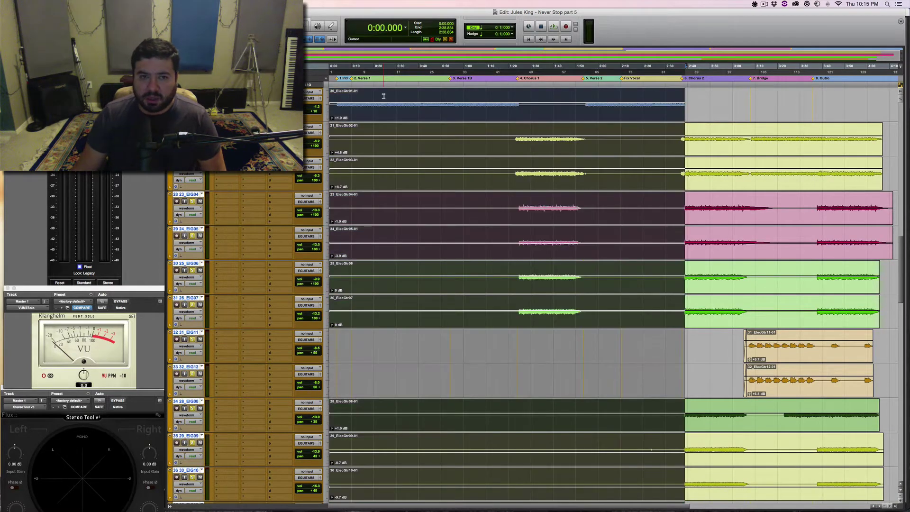
pyautogui.click(384, 96)
pyautogui.doubleClick(384, 96)
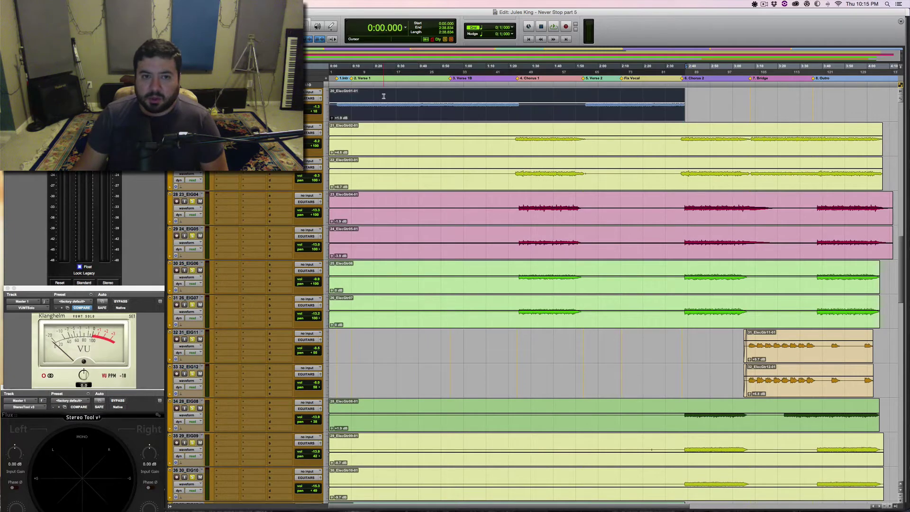
pyautogui.scroll(3, 386, 104)
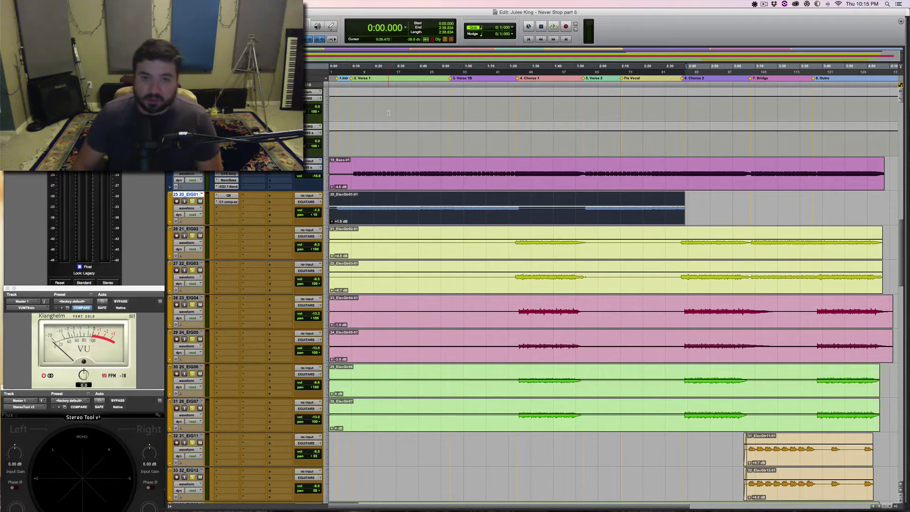
pyautogui.press('super+u')
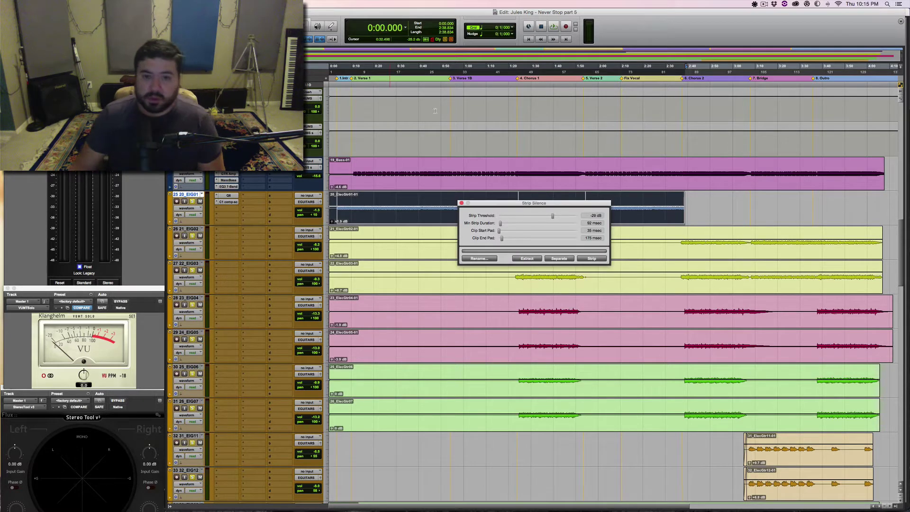
pyautogui.moveTo(471, 201); pyautogui.dragTo(425, 260)
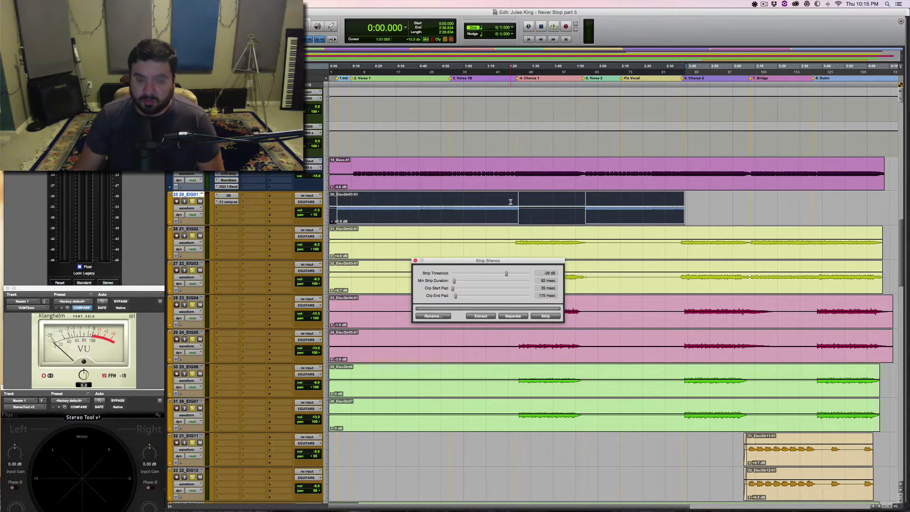
# Step: Examine where Strip Silence would cut the EG01 clip at the guitar's entrance in the intro
pyautogui.press('super+bracketright')
pyautogui.press('super+bracketright')
pyautogui.press('super+bracketright')
pyautogui.press('super+bracketright')
pyautogui.press('super+bracketright')
pyautogui.press('super+bracketright')
pyautogui.press('super+bracketright')
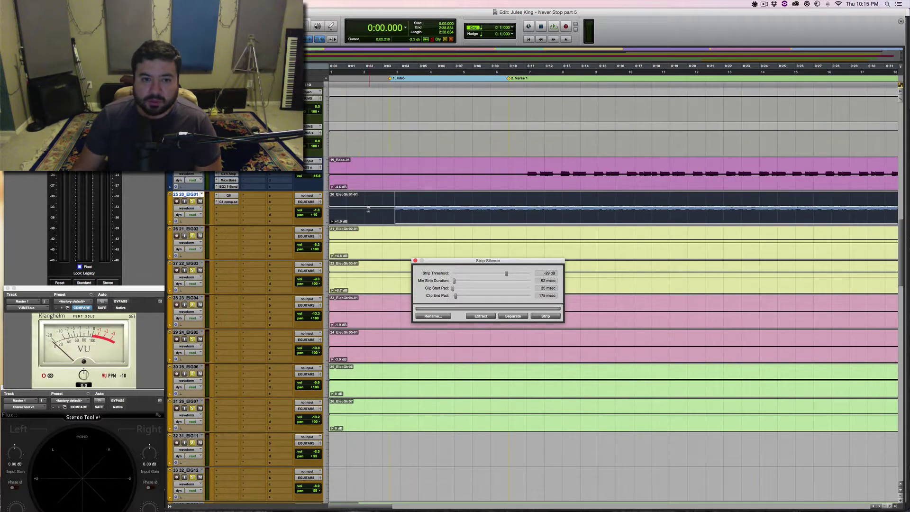
pyautogui.hscroll(5, 550, 204)
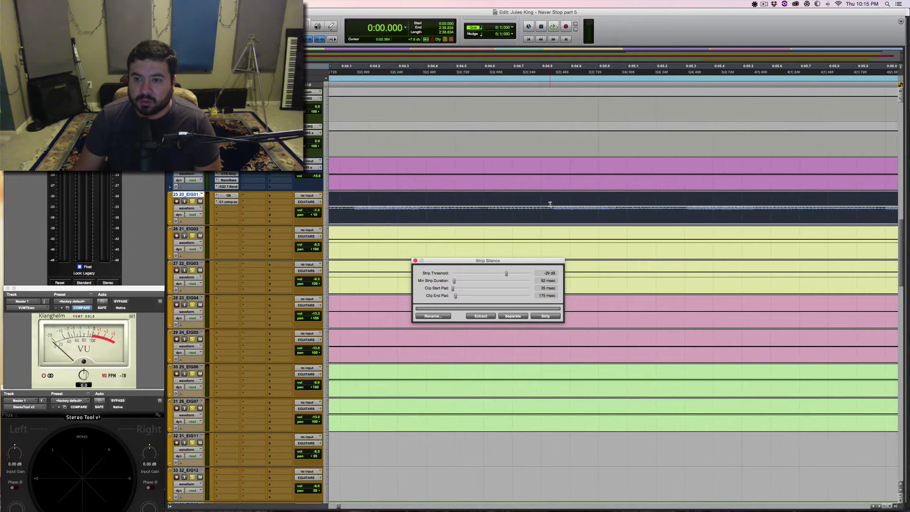
pyautogui.press('super+bracketleft')
pyautogui.press('super+bracketleft')
pyautogui.press('super+bracketleft')
pyautogui.press('super+bracketleft')
pyautogui.press('super+bracketleft')
pyautogui.press('super+bracketleft')
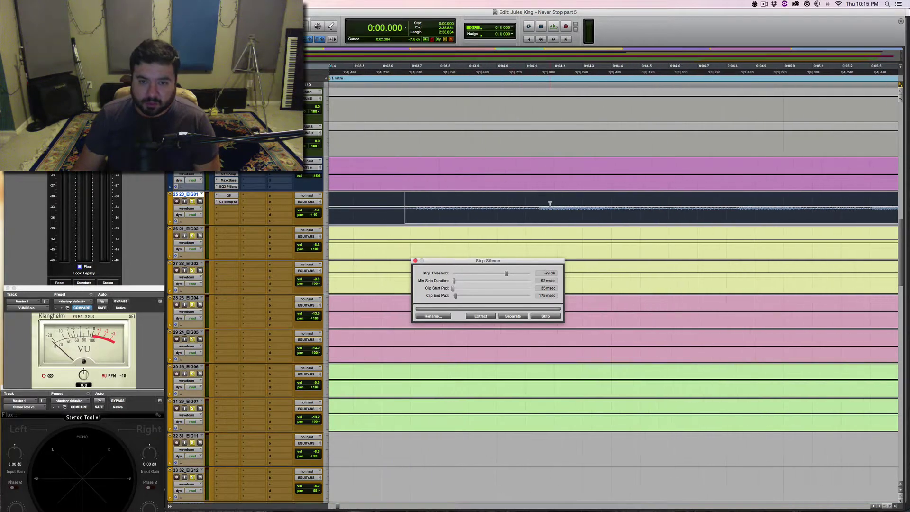
pyautogui.press('super+bracketleft')
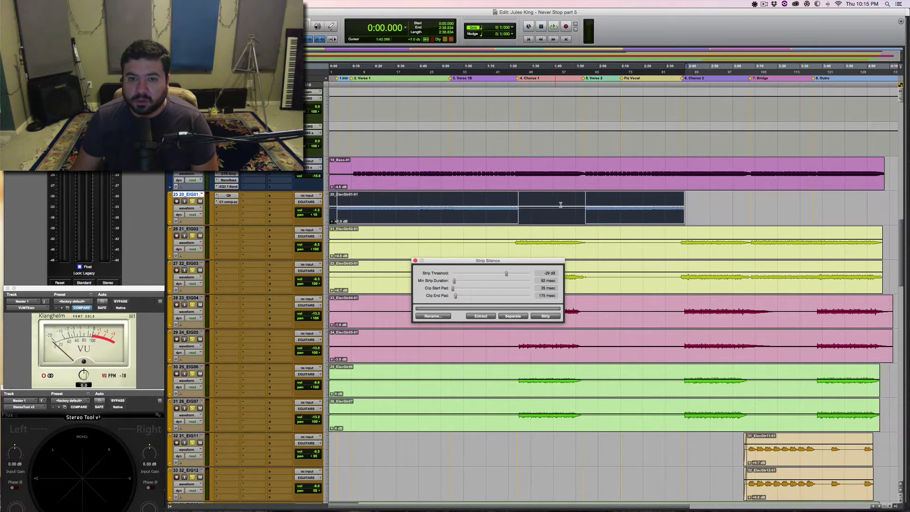
# Step: Examine the proposed EG01 cuts around Chorus 1 and play back the guitar's ending at the chorus start
pyautogui.moveTo(615, 209); pyautogui.dragTo(480, 211)
pyautogui.hotkey('alt', 'f')
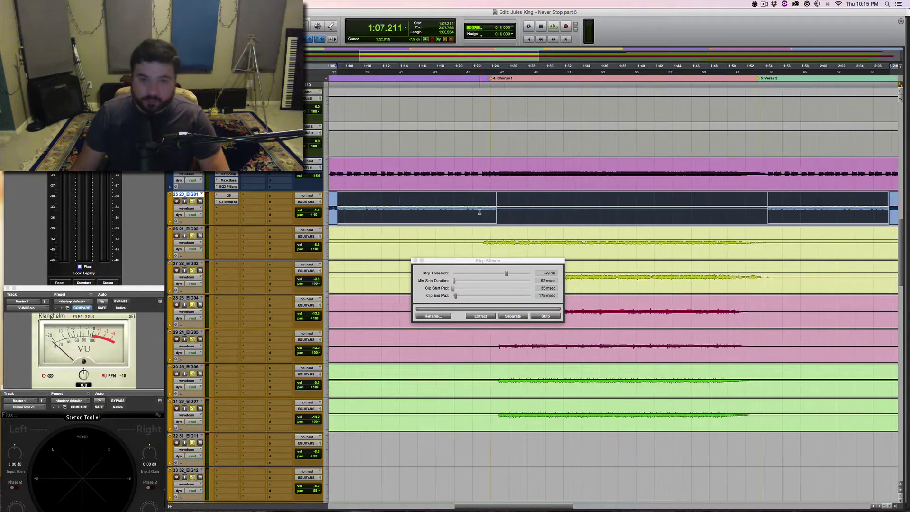
pyautogui.click(475, 206)
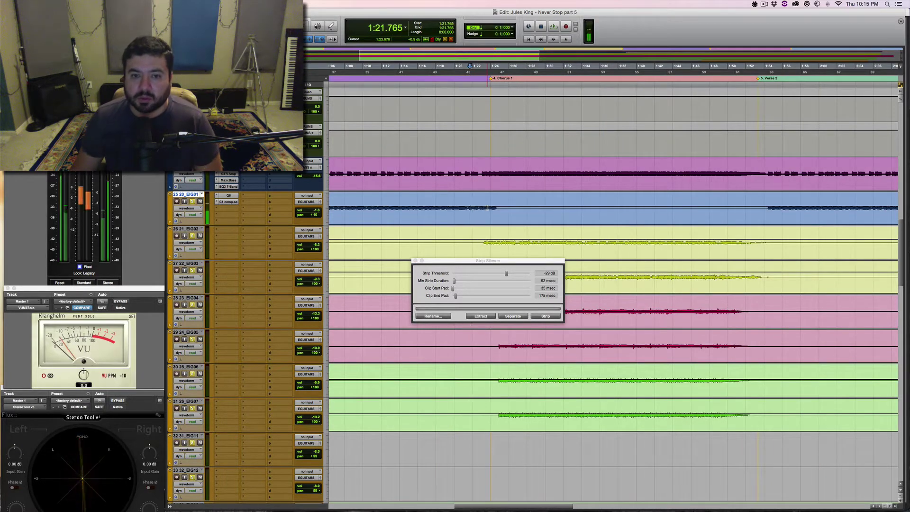
pyautogui.press('space')
pyautogui.press('space')
pyautogui.tripleClick(487, 207)
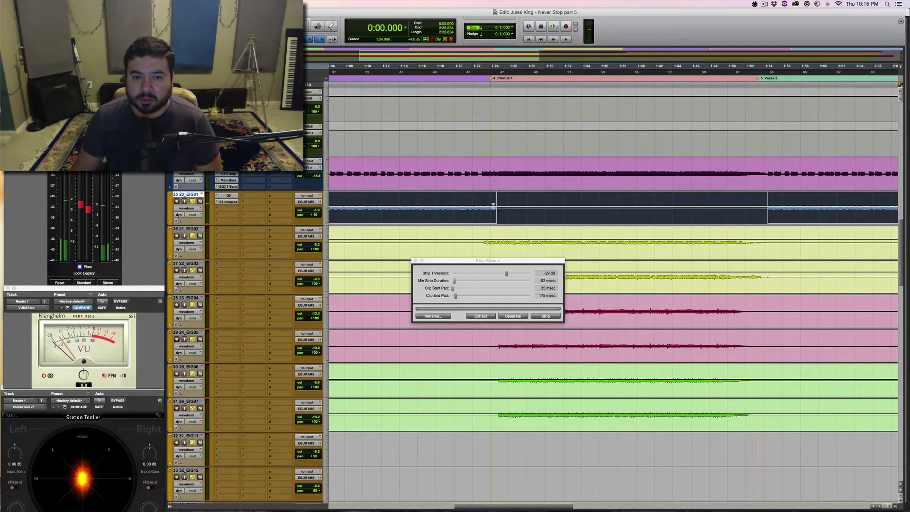
pyautogui.moveTo(476, 207); pyautogui.dragTo(517, 206)
pyautogui.press('e')
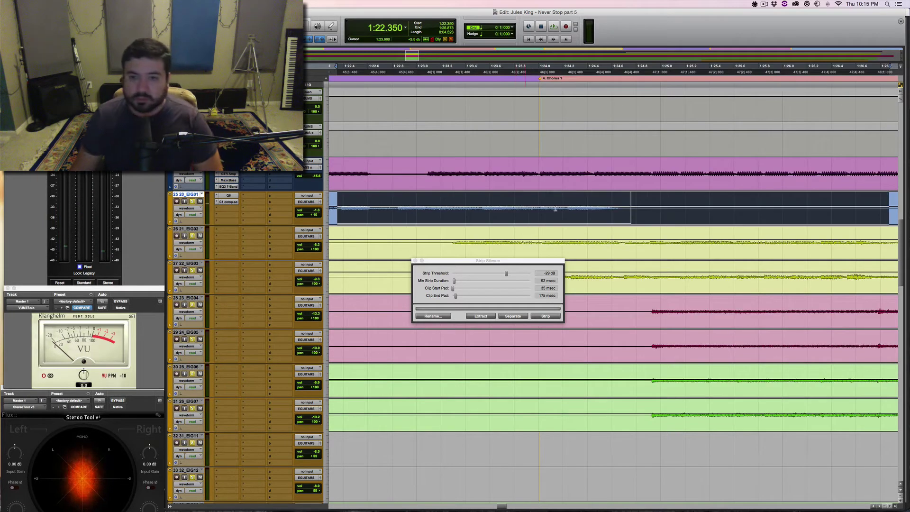
# Step: Reselect the whole EG01 clip and strip its silence with the current settings
pyautogui.click(576, 206)
pyautogui.tripleClick(576, 205)
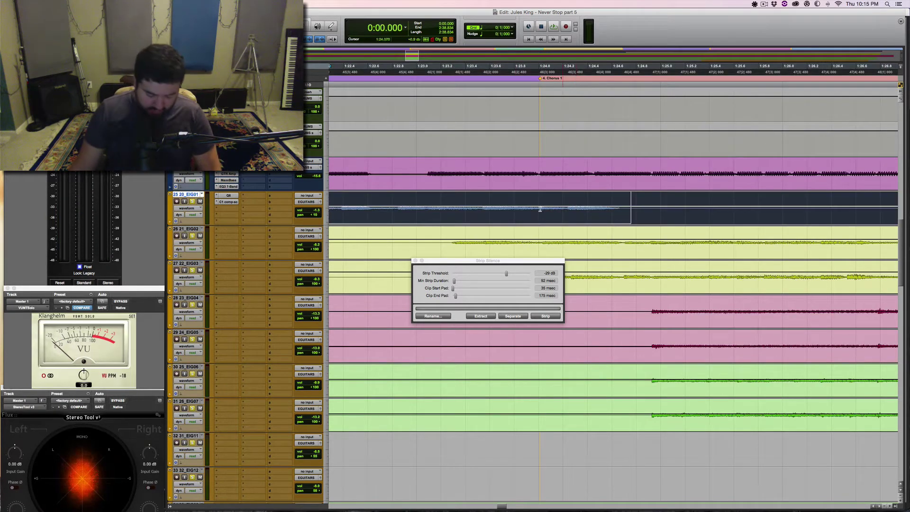
pyautogui.press('e')
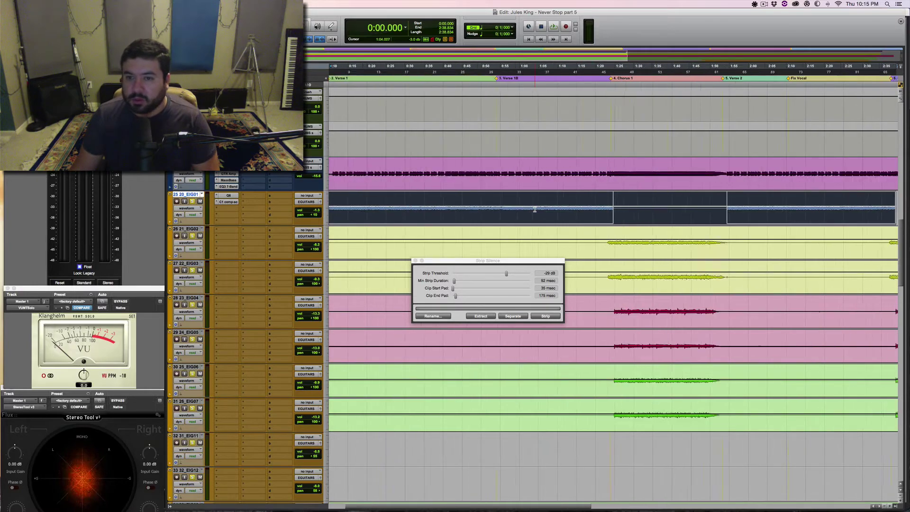
pyautogui.hotkey('alt', 'a')
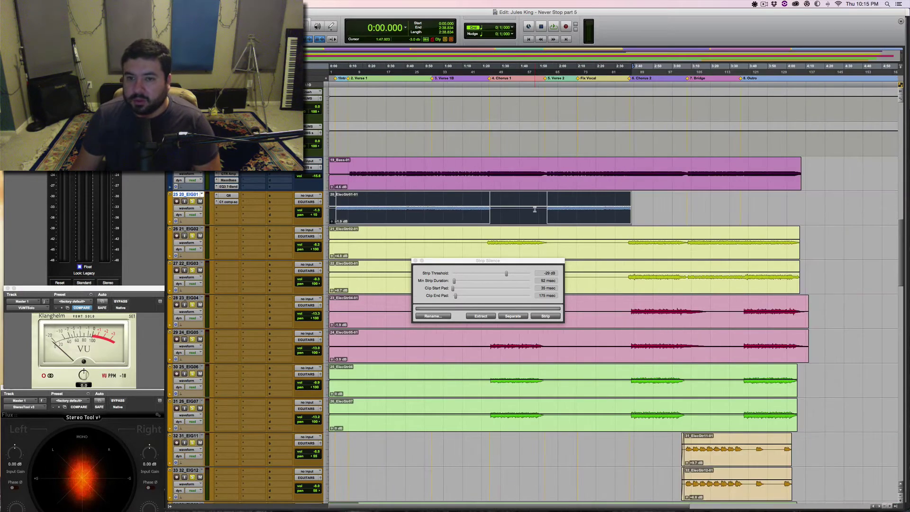
pyautogui.click(545, 316)
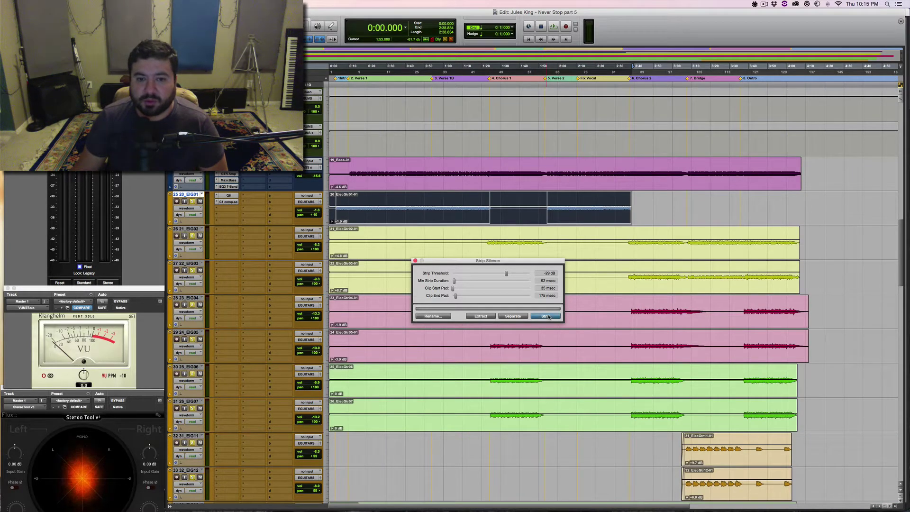
# Step: Strip silence from the EG02 and EG03 clips with a minimum strip duration of about 1.4 seconds and a -55 dB threshold
pyautogui.doubleClick(600, 250)
pyautogui.moveTo(546, 262); pyautogui.dragTo(557, 357)
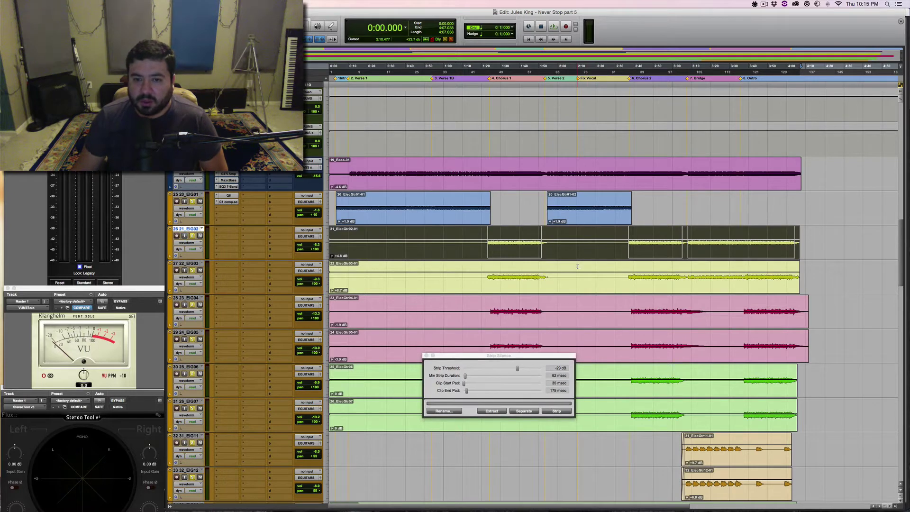
pyautogui.keyDown('shift'); pyautogui.click(578, 267); pyautogui.keyUp('shift')
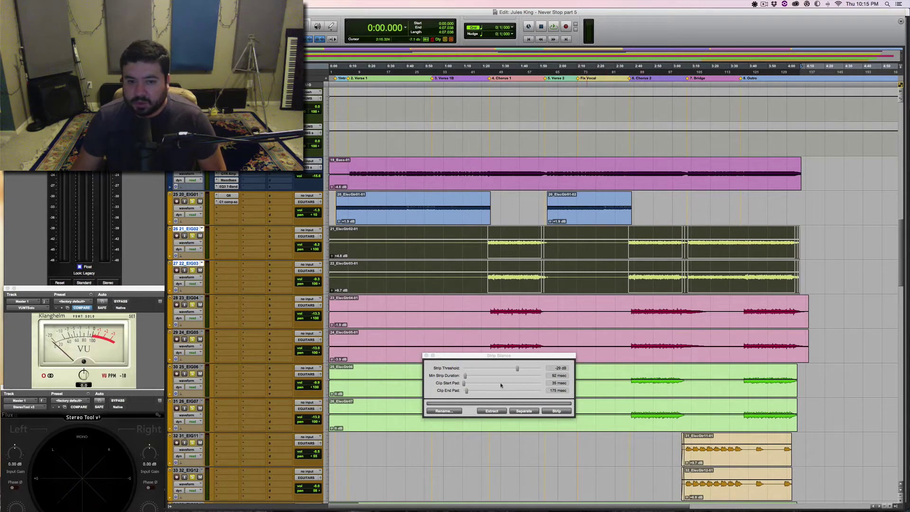
pyautogui.moveTo(466, 376); pyautogui.dragTo(491, 378)
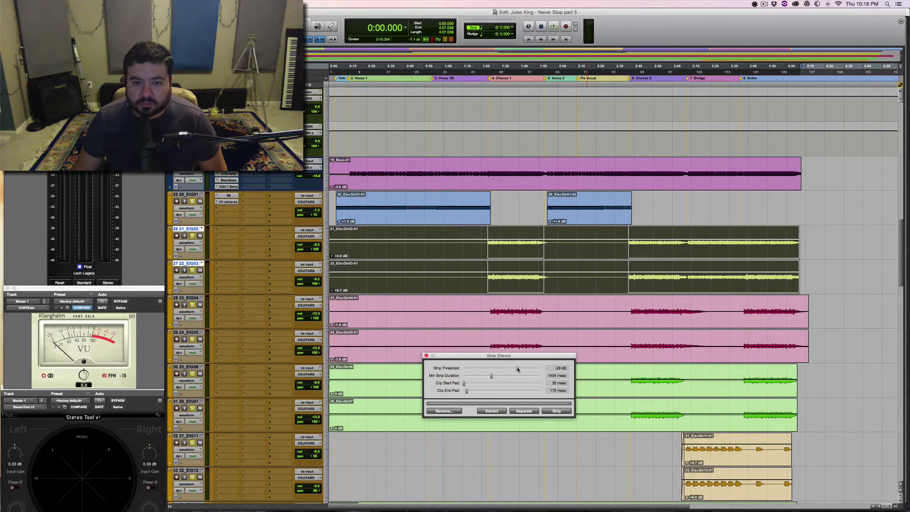
pyautogui.moveTo(518, 369); pyautogui.dragTo(504, 370)
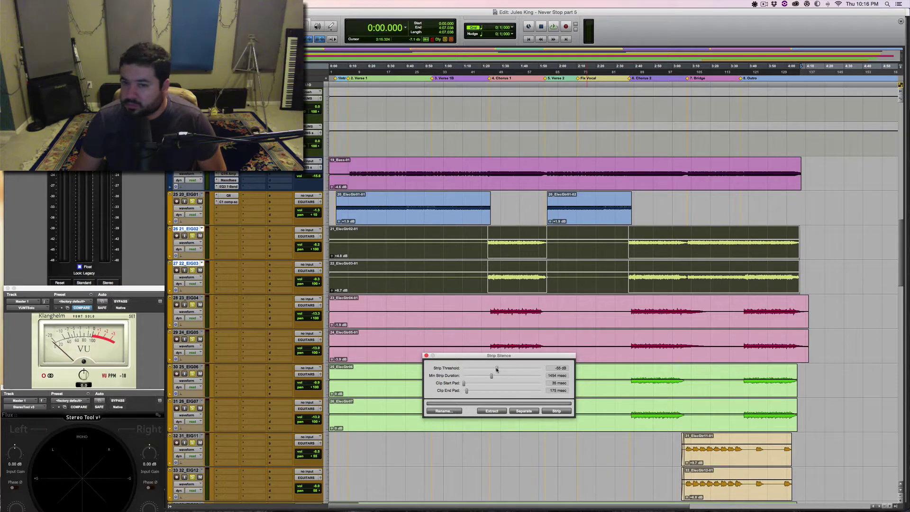
pyautogui.click(551, 413)
# Step: Select the whole EG04 and EG05 clips and strip their silence with the same settings
pyautogui.tripleClick(585, 311)
pyautogui.keyDown('shift'); pyautogui.click(585, 338); pyautogui.keyUp('shift')
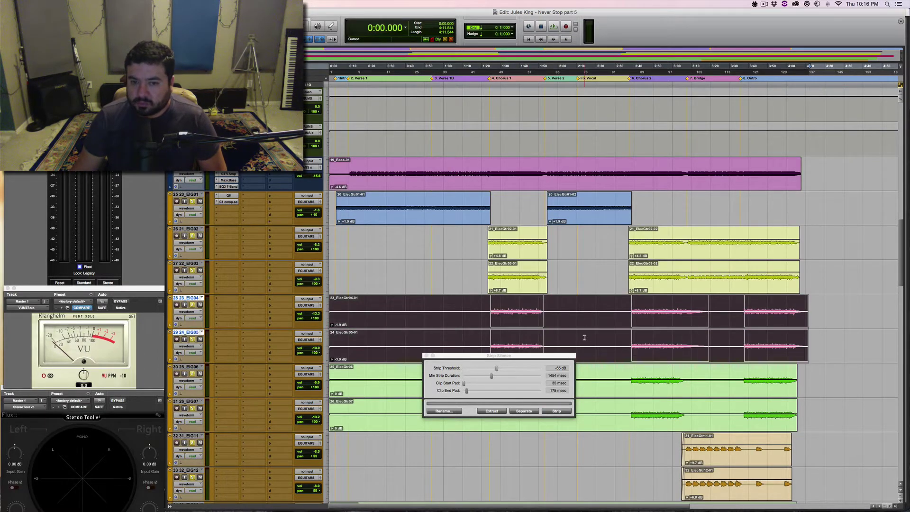
pyautogui.moveTo(498, 355); pyautogui.dragTo(515, 417)
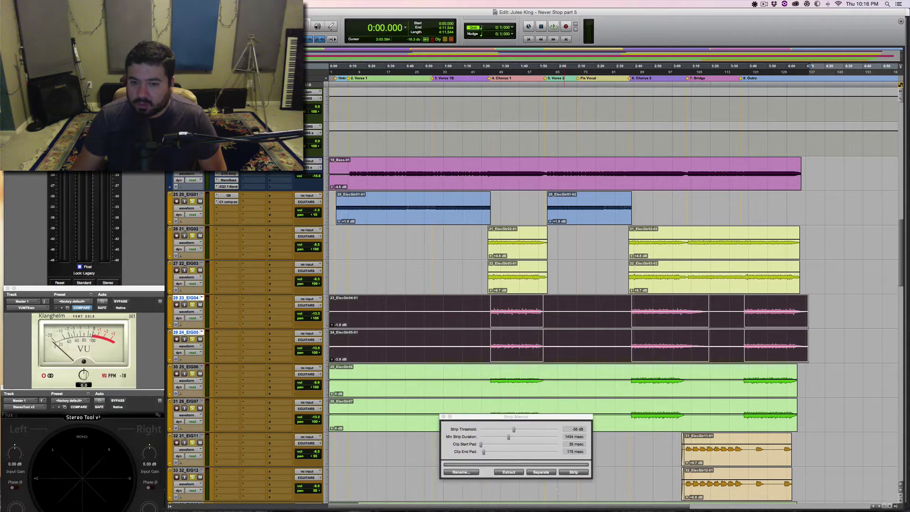
pyautogui.click(574, 472)
# Step: Select the whole EG06 and EG07 clips and strip their silence
pyautogui.tripleClick(593, 380)
pyautogui.keyDown('shift'); pyautogui.click(594, 414); pyautogui.keyUp('shift')
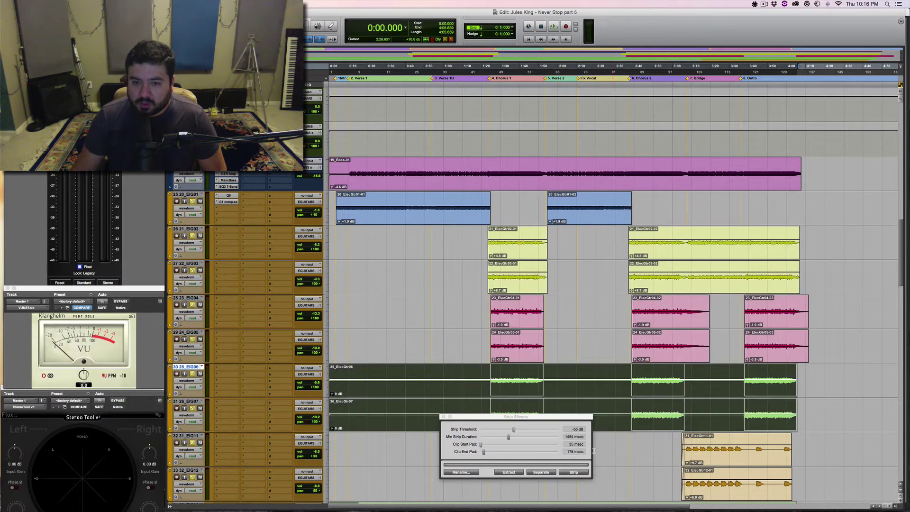
pyautogui.click(573, 473)
pyautogui.click(712, 452)
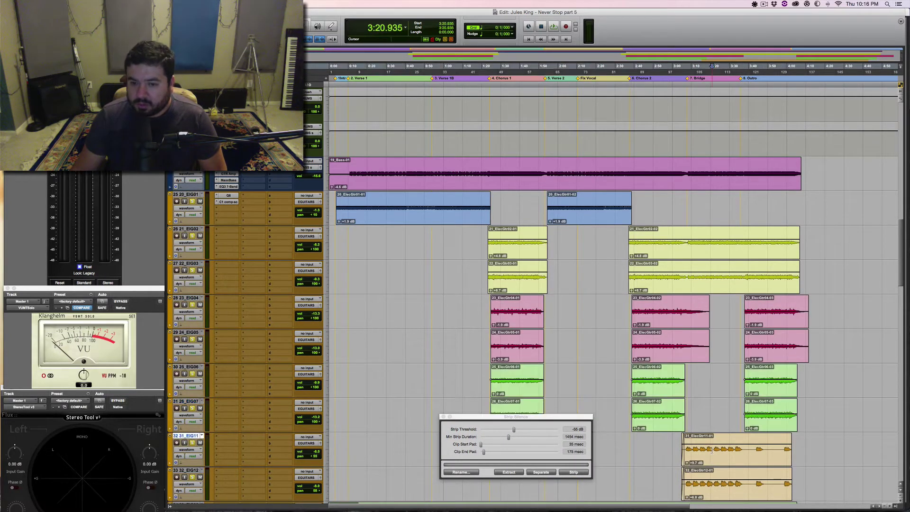
pyautogui.doubleClick(712, 452)
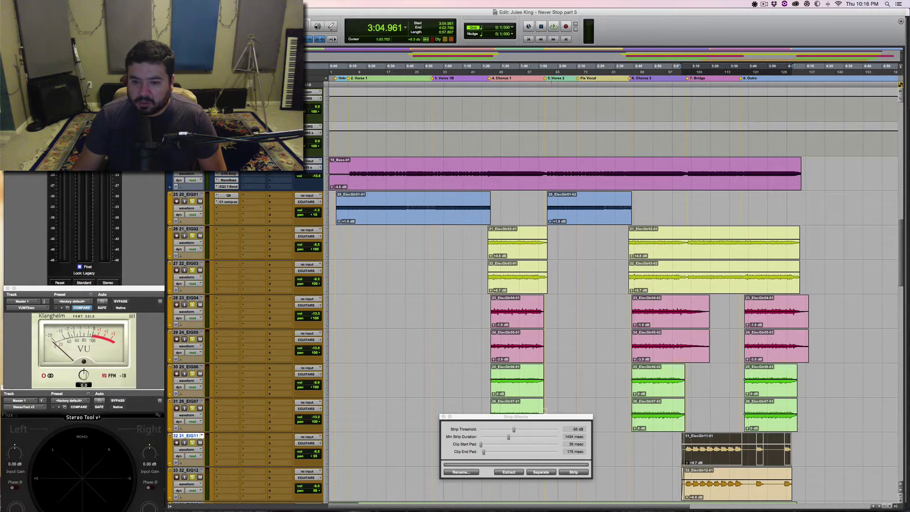
pyautogui.moveTo(543, 421); pyautogui.dragTo(513, 353)
pyautogui.click(593, 365)
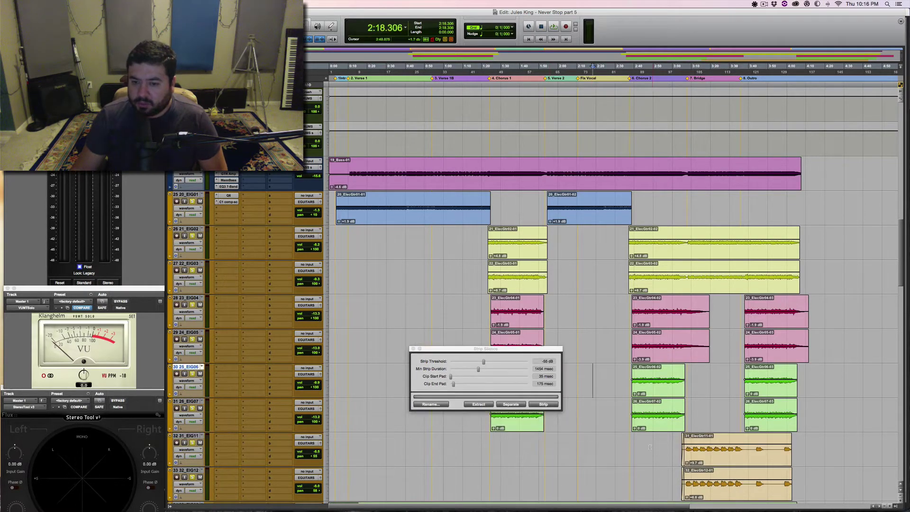
# Step: Strip silence from the ElG08, ElG09 and ElG10 clips with the current settings and delete the tiny leftover slivers before Chorus 2
pyautogui.scroll(-7, 650, 446)
pyautogui.doubleClick(617, 289)
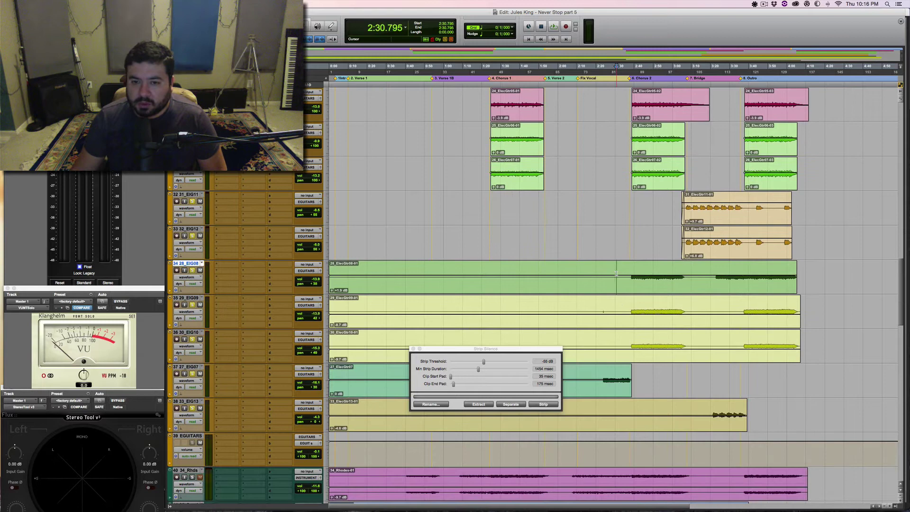
pyautogui.keyDown('shift'); pyautogui.click(613, 311); pyautogui.keyUp('shift')
pyautogui.keyDown('shift'); pyautogui.click(608, 338); pyautogui.keyUp('shift')
pyautogui.click(543, 404)
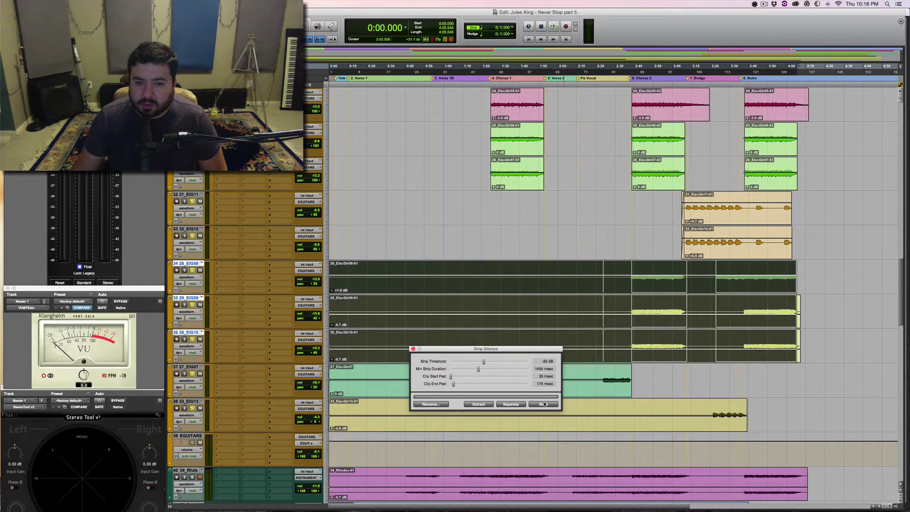
pyautogui.click(562, 242)
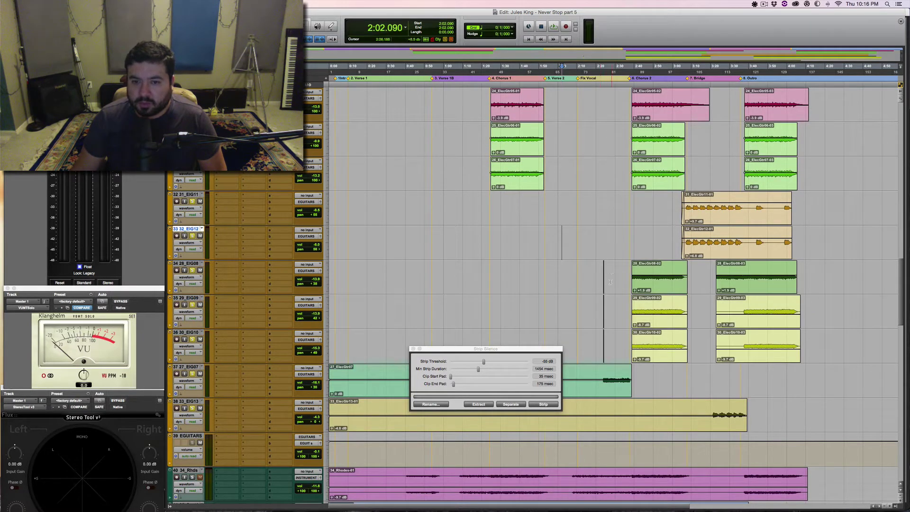
pyautogui.moveTo(590, 263); pyautogui.dragTo(540, 260)
# Step: Strip silence from the 27_ElG07 and 33_ElG13 clips with the same settings and close the Strip Silence window
pyautogui.doubleClick(593, 379)
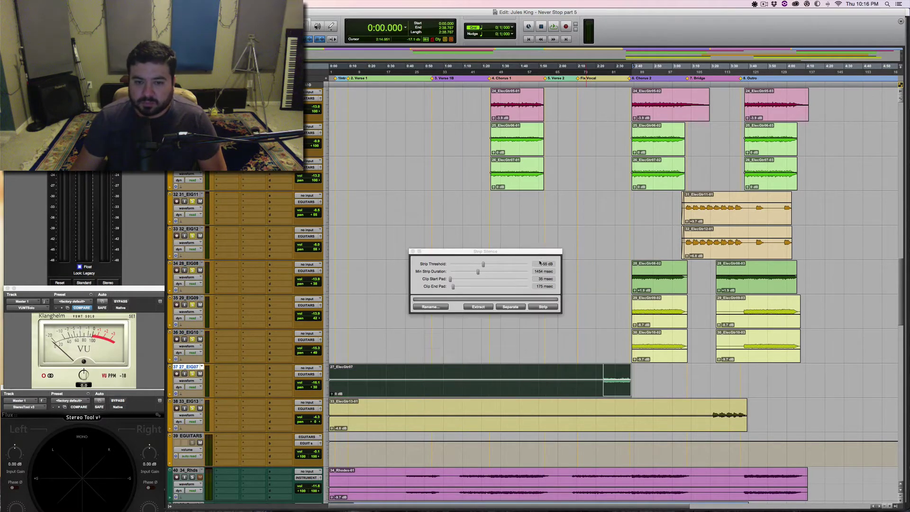
pyautogui.click(558, 308)
pyautogui.press(';')
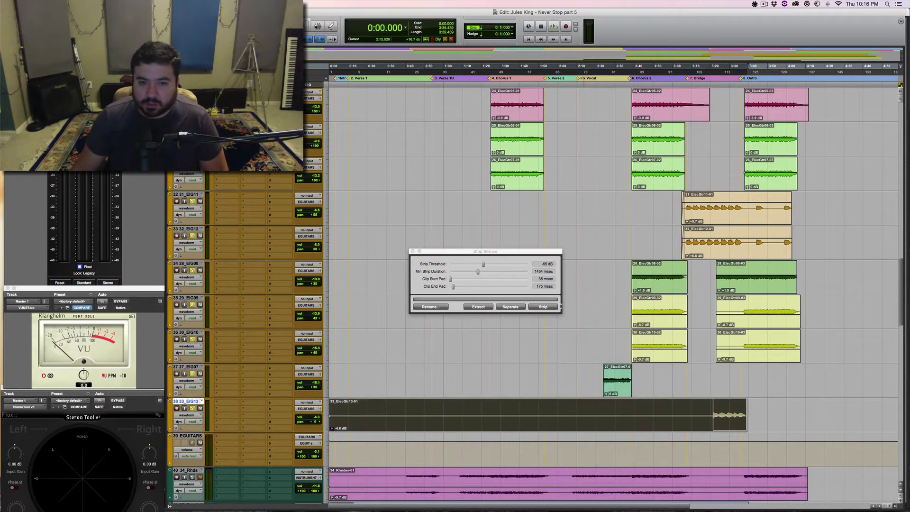
pyautogui.click(557, 308)
pyautogui.click(568, 383)
pyautogui.scroll(-5, 568, 383)
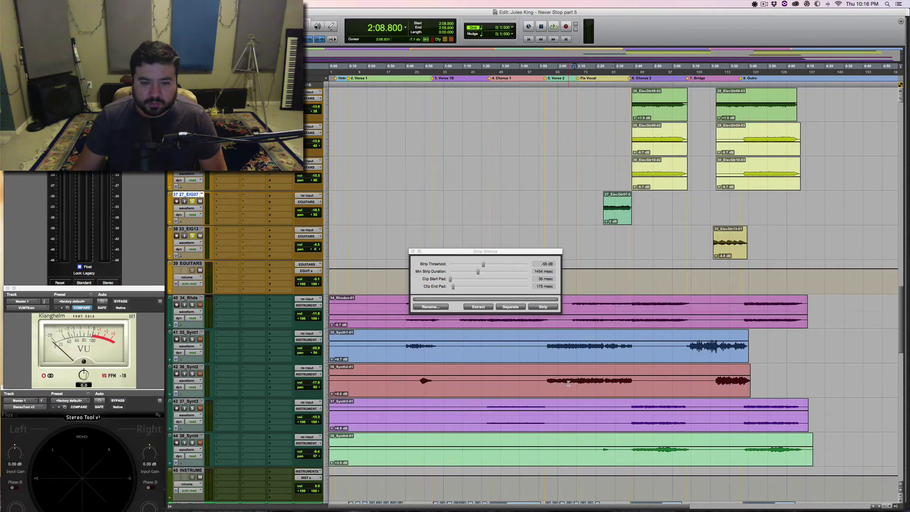
pyautogui.scroll(10, 568, 383)
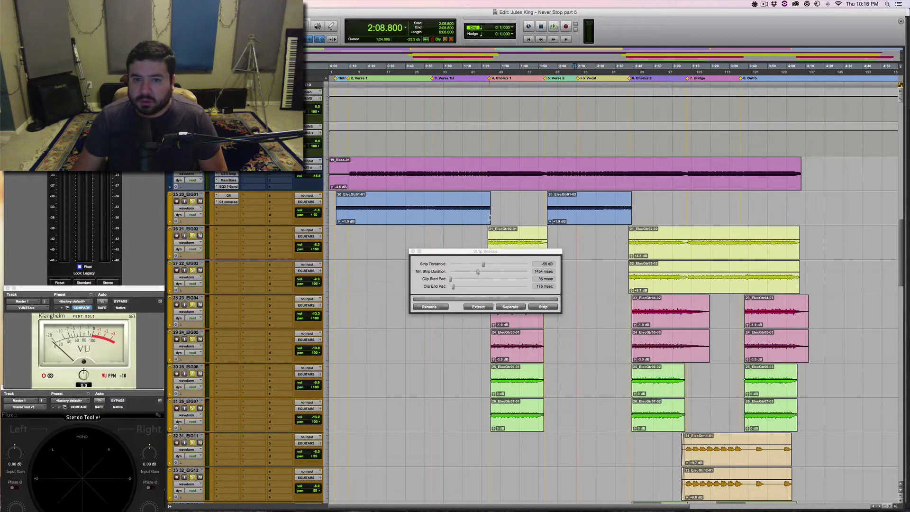
pyautogui.click(413, 252)
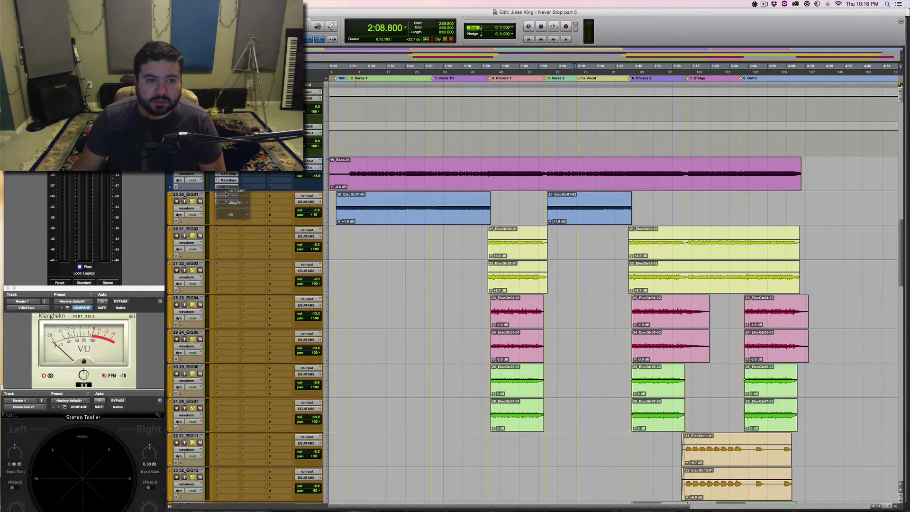
# Step: Remove both plug-in inserts from the ElG01 track and solo only that guitar track
pyautogui.click(217, 198)
pyautogui.click(227, 185)
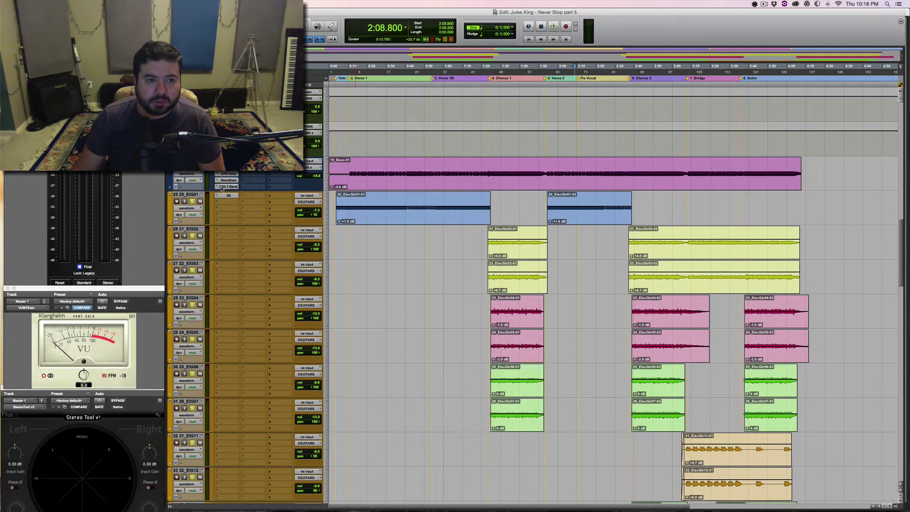
pyautogui.scroll(-10, 240, 238)
pyautogui.scroll(12, 241, 238)
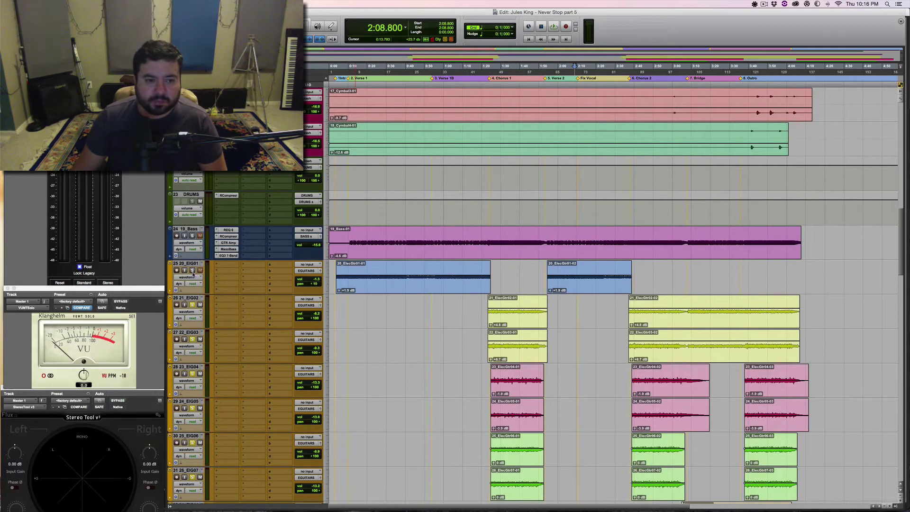
pyautogui.click(192, 270)
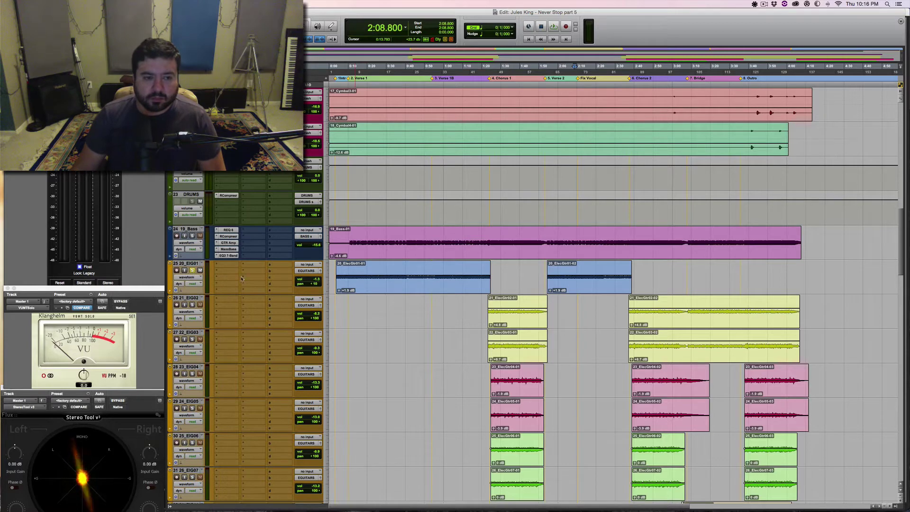
# Step: Play the soloed ElG01 track from just before its first clip and inspect how the clip begins
pyautogui.click(333, 278)
pyautogui.press('space')
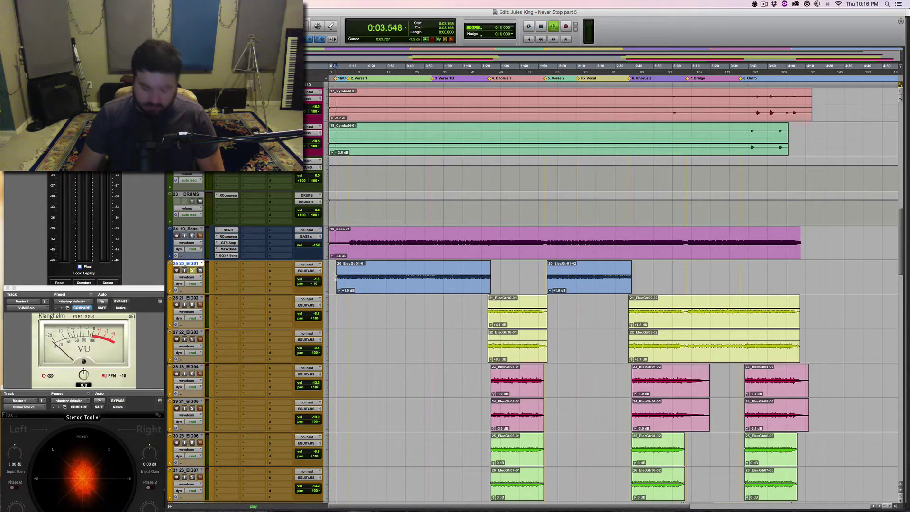
pyautogui.press('super+bracketright')
pyautogui.press('super+bracketright')
pyautogui.press('space')
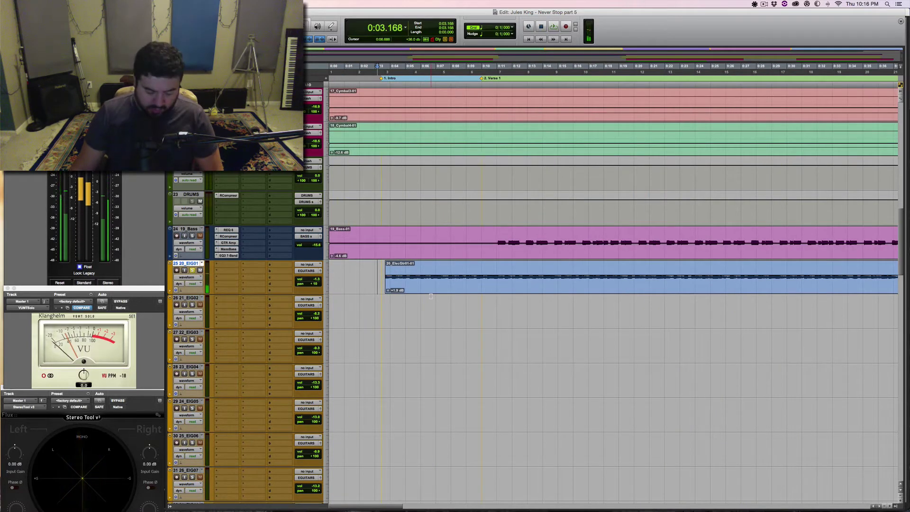
pyautogui.press('space')
pyautogui.hotkey('alt', 'a')
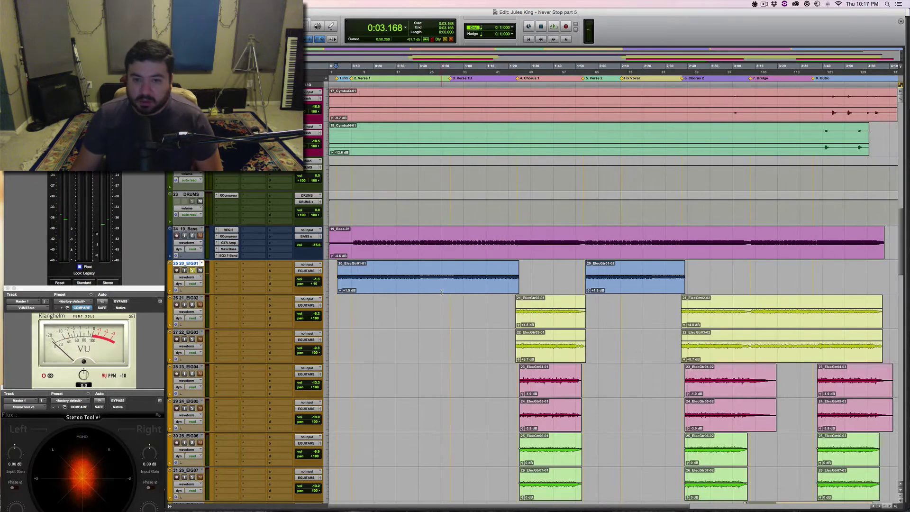
# Step: Select all electric guitar clips from ElG01 through ElG13 across the song and create batch fade-ins and fade-outs with standard shapes
pyautogui.click(441, 280)
pyautogui.doubleClick(440, 280)
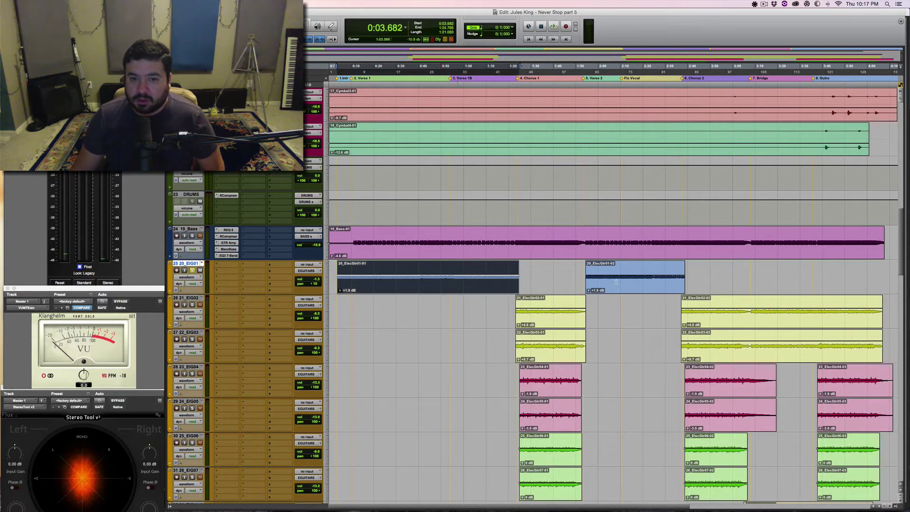
pyautogui.keyDown('shift'); pyautogui.click(894, 279); pyautogui.keyUp('shift')
pyautogui.scroll(-6, 877, 278)
pyautogui.scroll(2, 829, 280)
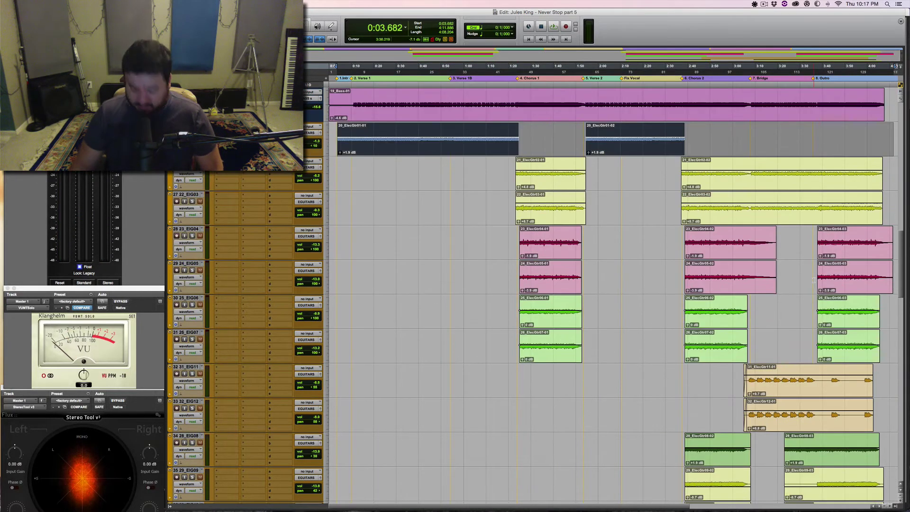
pyautogui.hotkey('shift', ';')
pyautogui.hotkey('shift', ';')
pyautogui.hotkey('shift', ';')
pyautogui.hotkey('shift', ';')
pyautogui.hotkey('shift', ';')
pyautogui.hotkey('shift', ';')
pyautogui.hotkey('shift', ';')
pyautogui.hotkey('shift', ';')
pyautogui.hotkey('shift', ';')
pyautogui.hotkey('shift', ';')
pyautogui.hotkey('shift', ';')
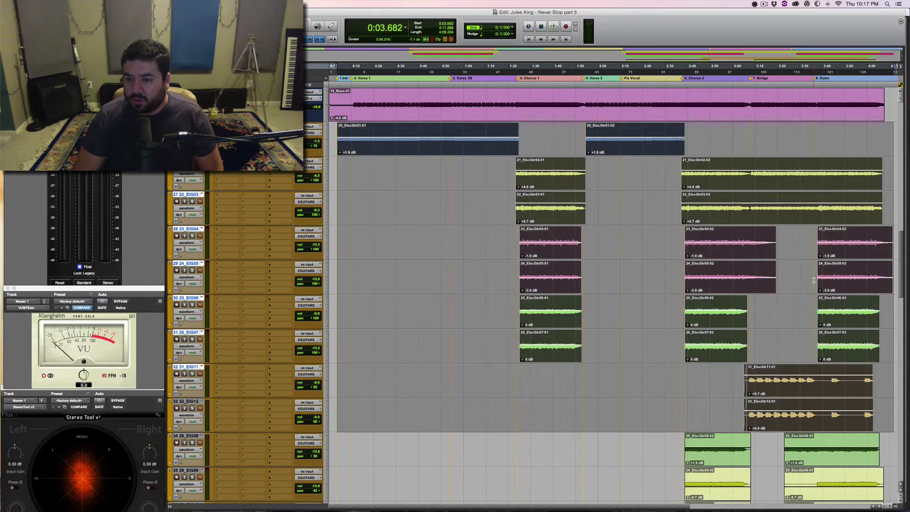
pyautogui.scroll(-7, 814, 280)
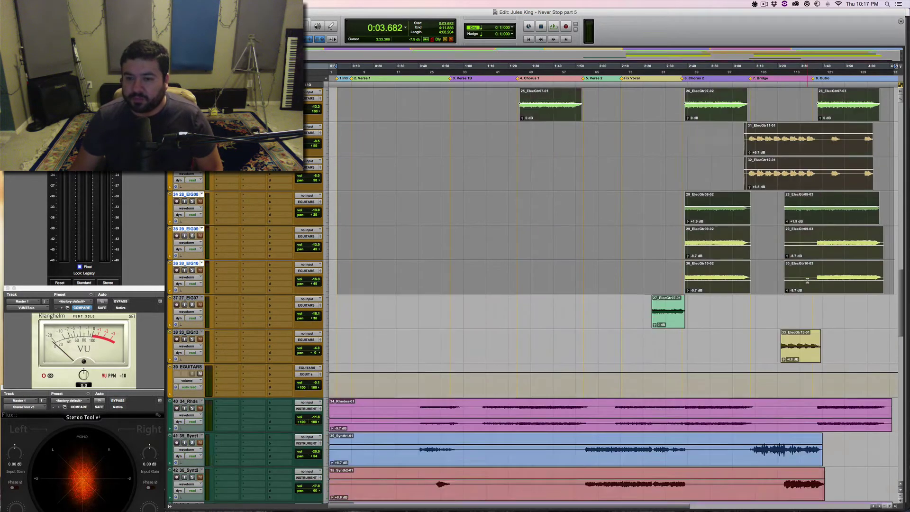
pyautogui.hotkey('shift', ';')
pyautogui.hotkey('shift', ';')
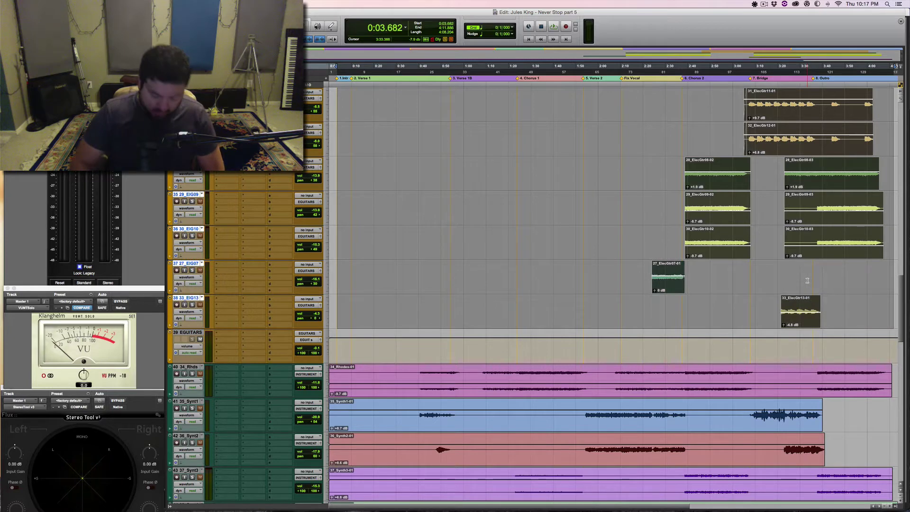
pyautogui.press('super+f')
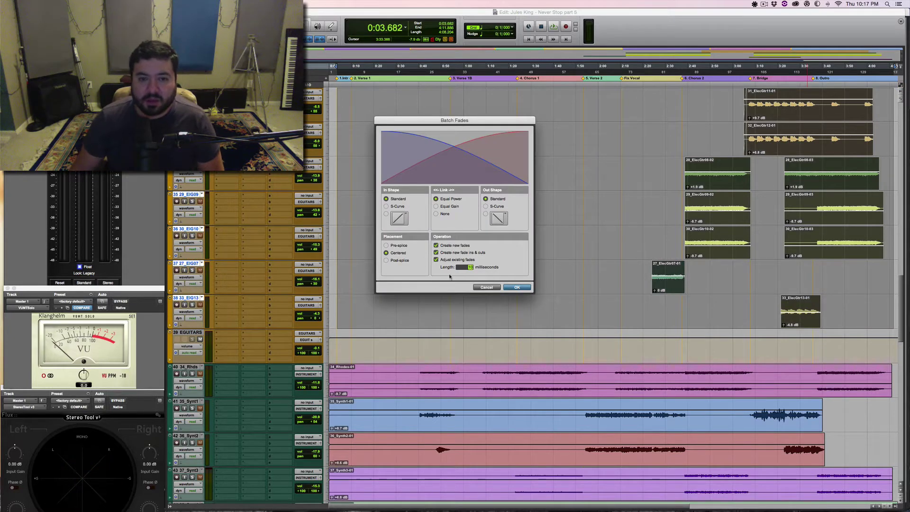
pyautogui.press('Return')
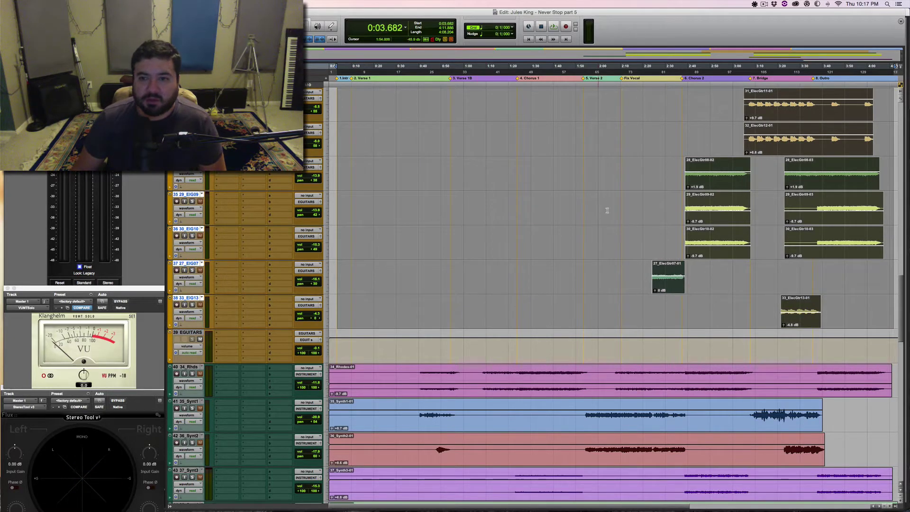
pyautogui.click(644, 170)
# Step: Examine the new fades up close at the start of the guitar clips in Chorus 1
pyautogui.scroll(5, 612, 222)
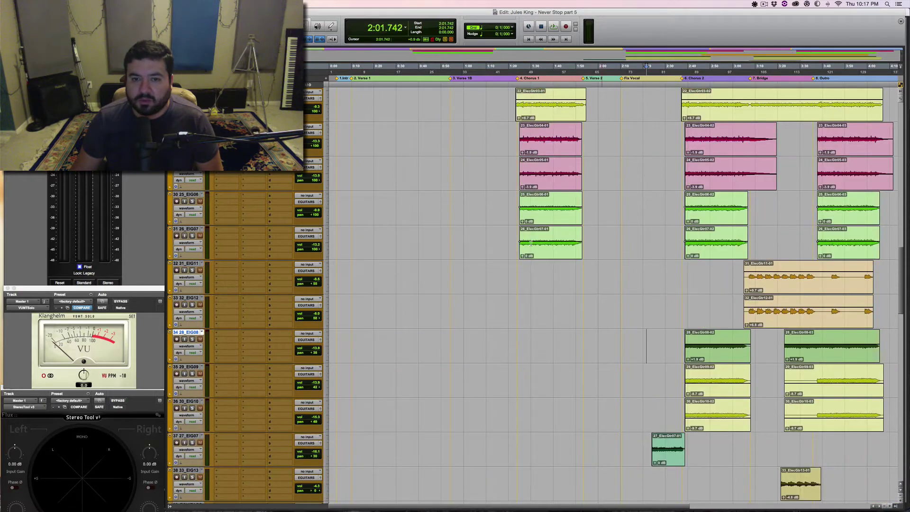
pyautogui.moveTo(603, 242); pyautogui.dragTo(510, 244)
pyautogui.hotkey('alt', 'f')
pyautogui.click(513, 251)
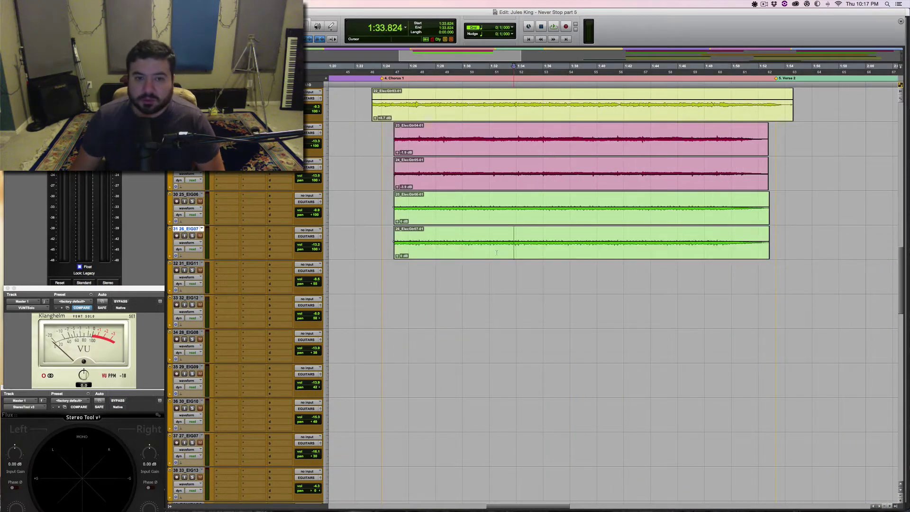
pyautogui.moveTo(388, 241); pyautogui.dragTo(418, 242)
pyautogui.hotkey('alt', 'f')
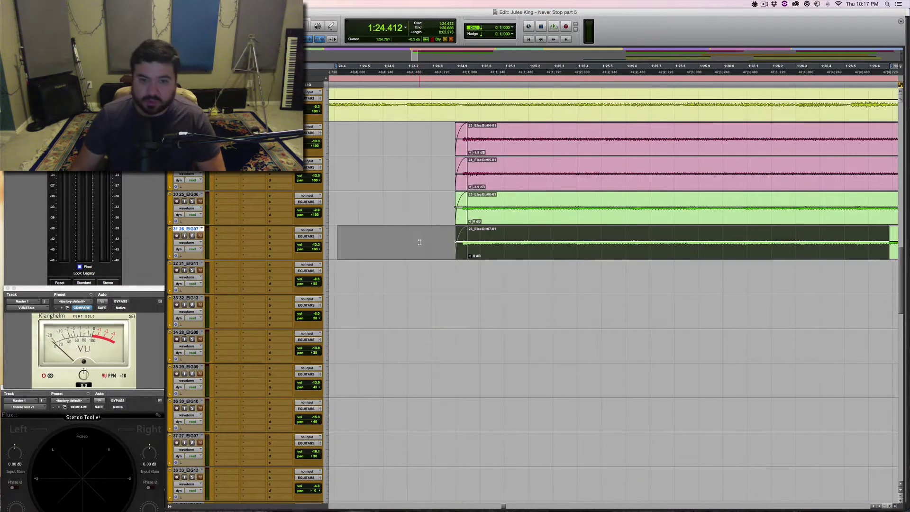
pyautogui.click(419, 242)
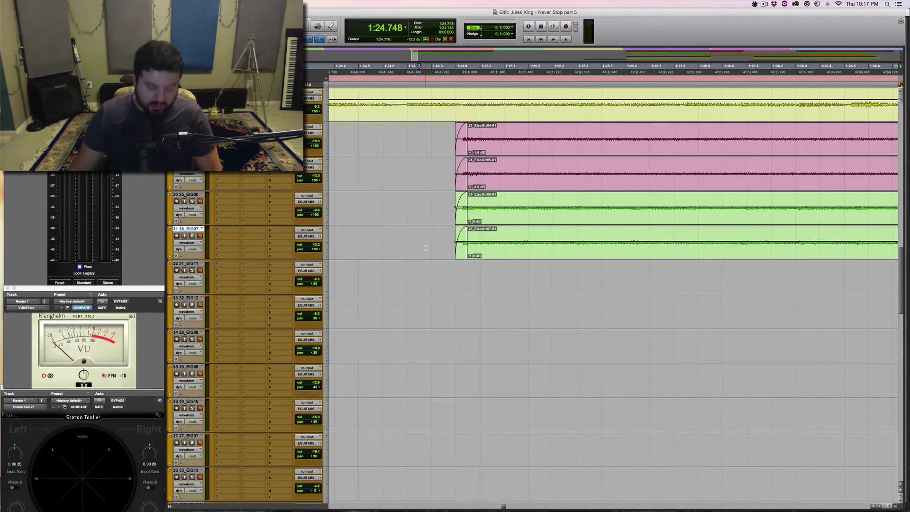
pyautogui.hotkey('alt', 'a')
# Step: Audition the ElG01 guitar part through the intro, starting just before its first clip
pyautogui.scroll(5, 432, 244)
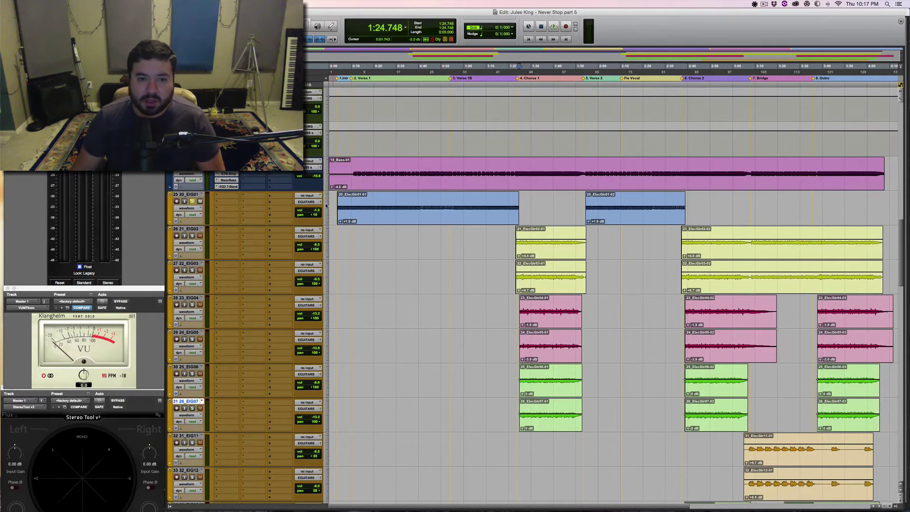
pyautogui.click(335, 204)
pyautogui.press('space')
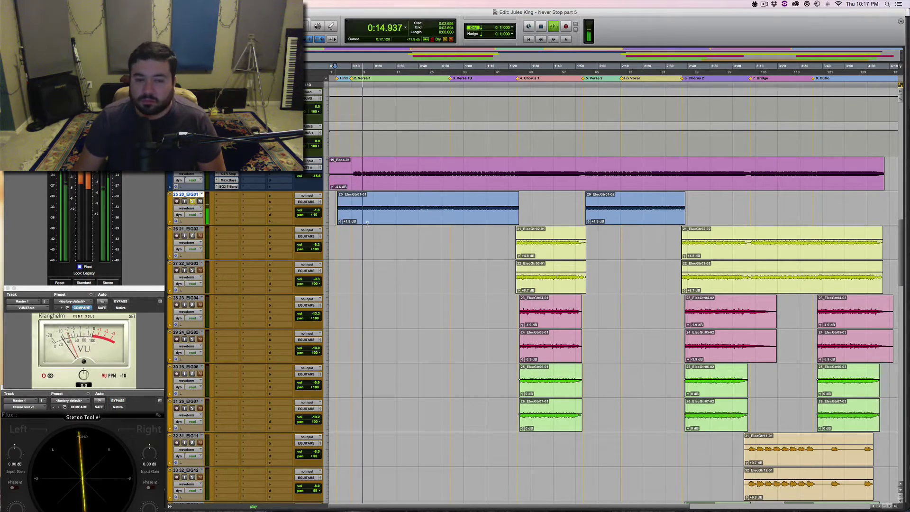
pyautogui.press('space')
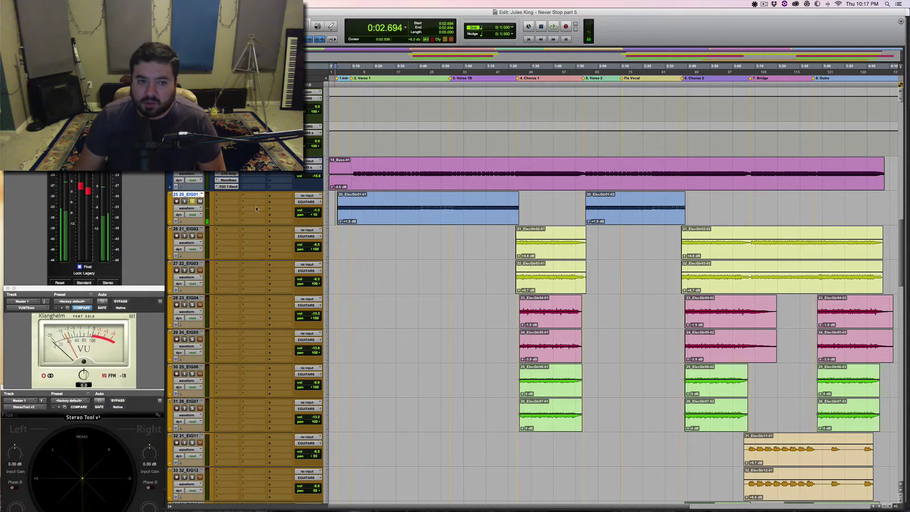
# Step: Audition ElG02 with ElG03, and ElG04 with ElG05, soloing each pair and playing from around the start of Chorus 1
pyautogui.click(225, 198)
pyautogui.click(267, 200)
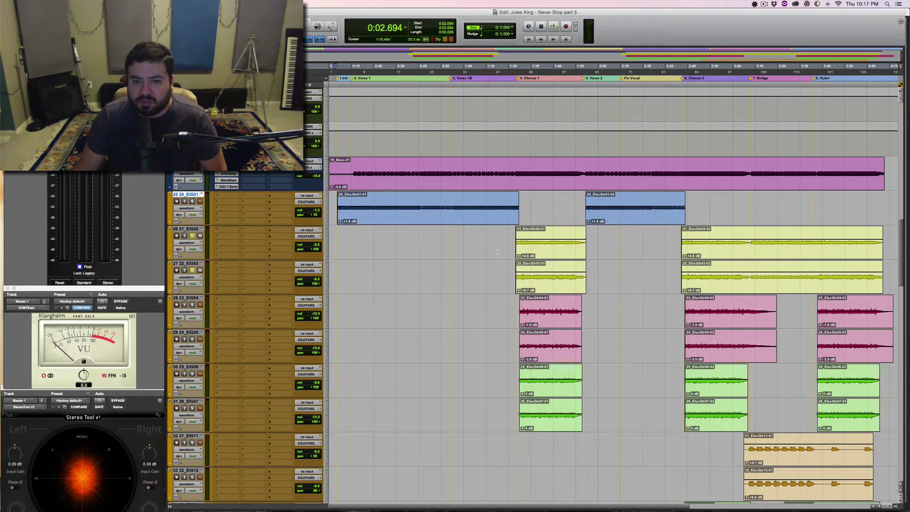
pyautogui.click(515, 245)
pyautogui.press('space')
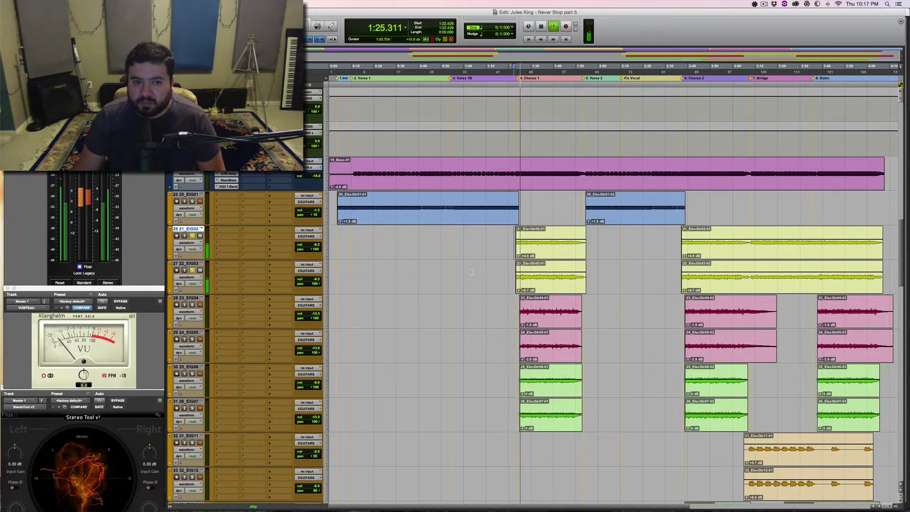
pyautogui.press('space')
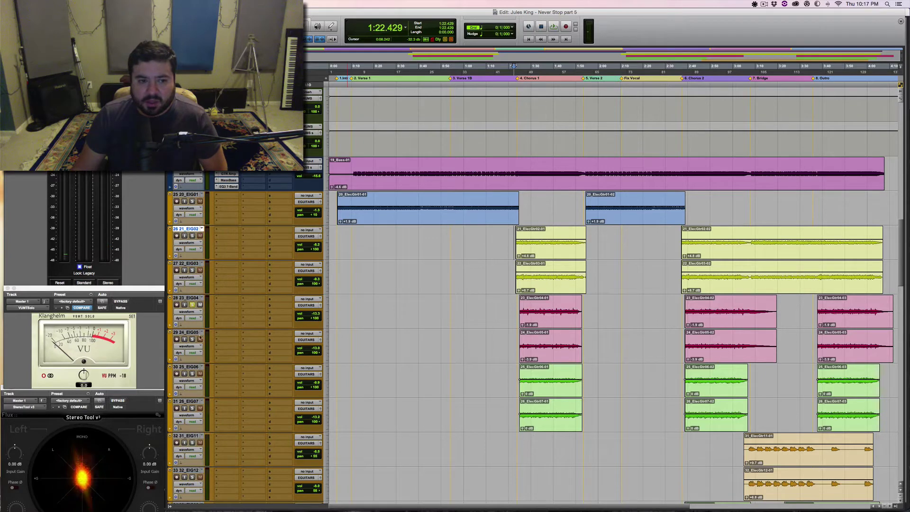
pyautogui.click(518, 308)
pyautogui.press('space')
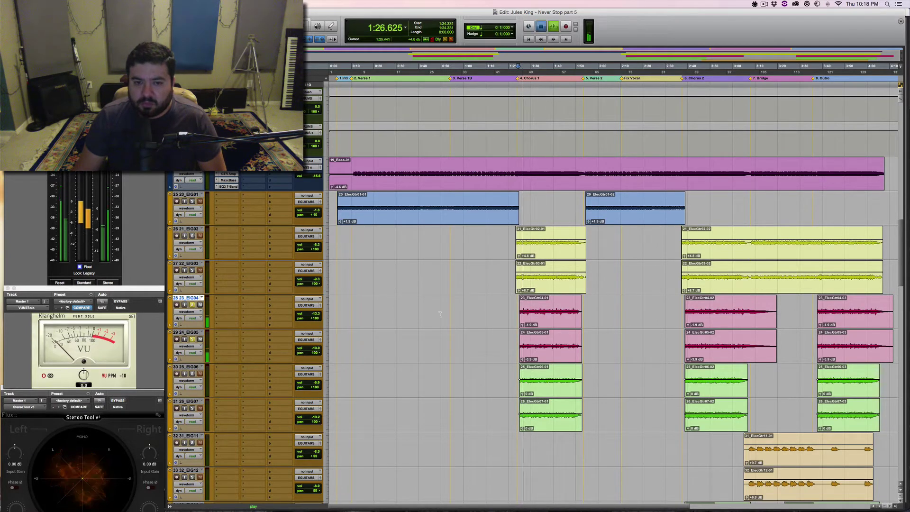
# Step: Audition ElG06 together with ElG07, soloing the pair and playing from around the start of Chorus 1
pyautogui.click(192, 304)
pyautogui.press('space')
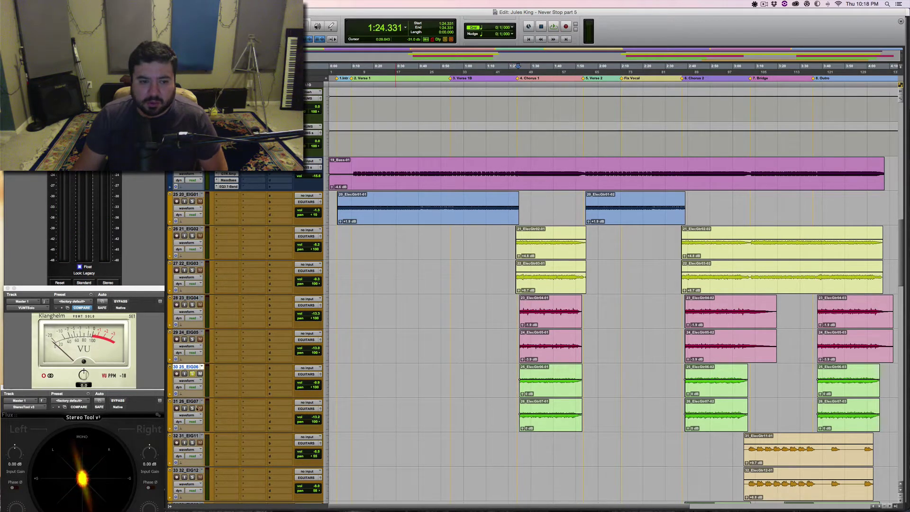
pyautogui.press('space')
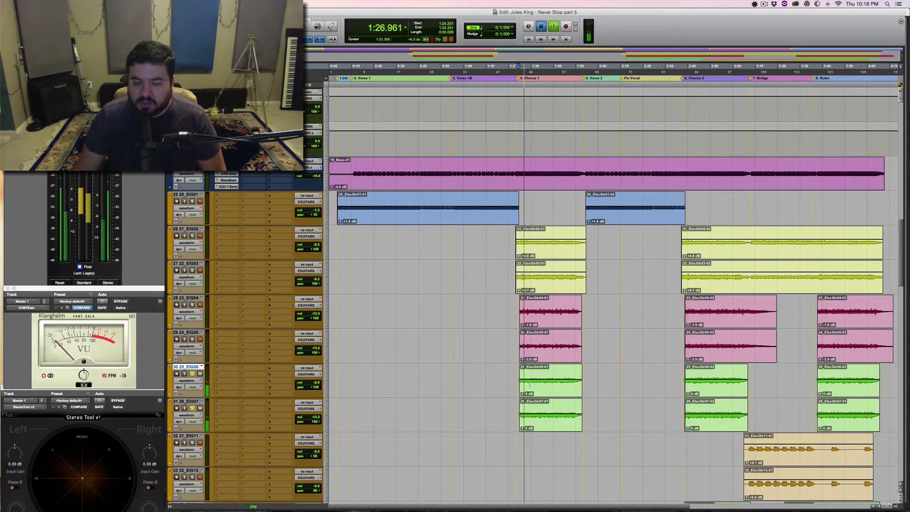
pyautogui.press('space')
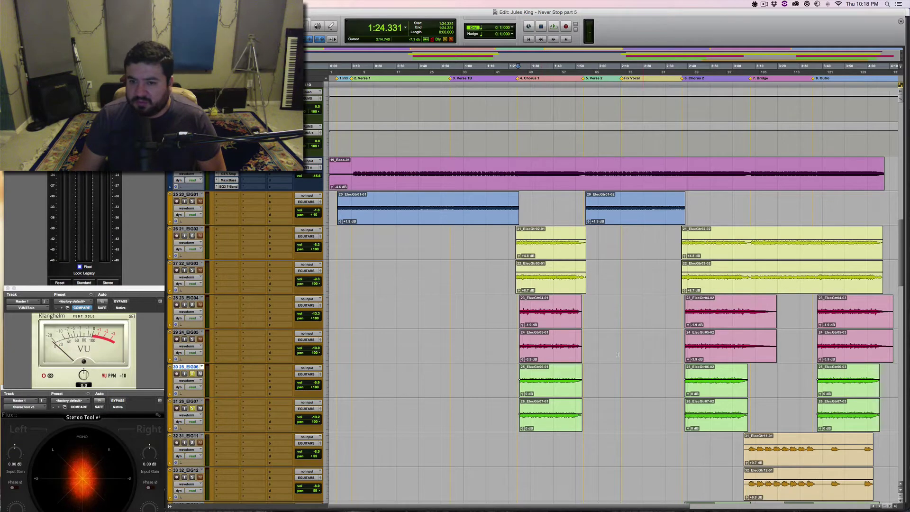
pyautogui.hscroll(5, 617, 355)
pyautogui.hscroll(-5, 618, 355)
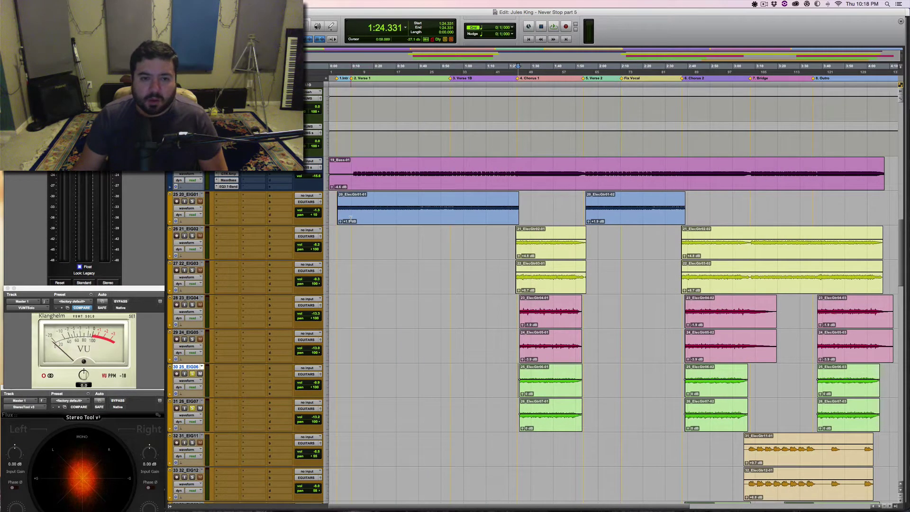
# Step: Insert the mono REQ 6 equalizer in the first insert slot of ElG01
pyautogui.click(223, 198)
pyautogui.moveTo(239, 209)
pyautogui.moveTo(280, 212)
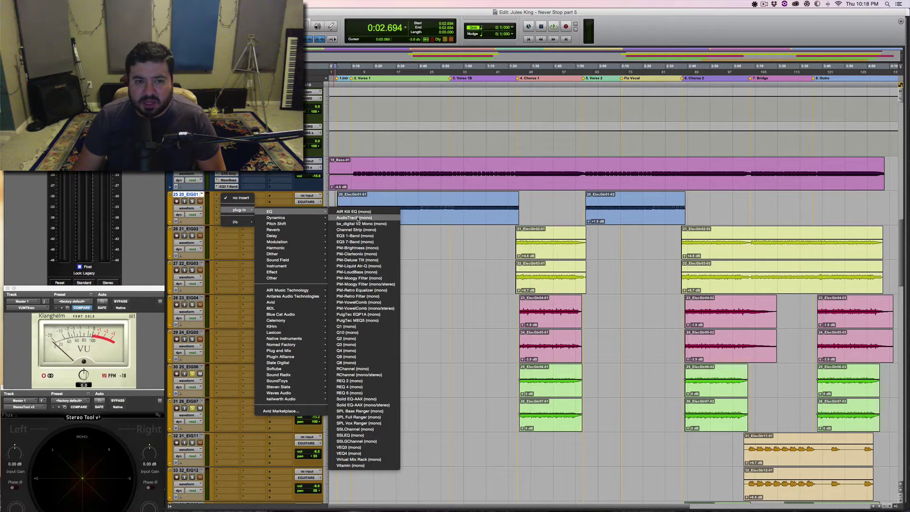
pyautogui.click(358, 394)
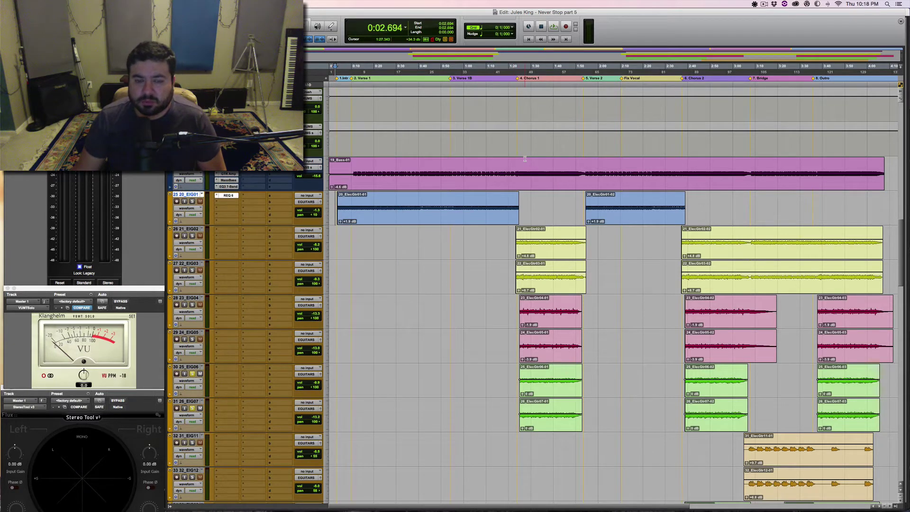
pyautogui.moveTo(410, 111); pyautogui.dragTo(418, 233)
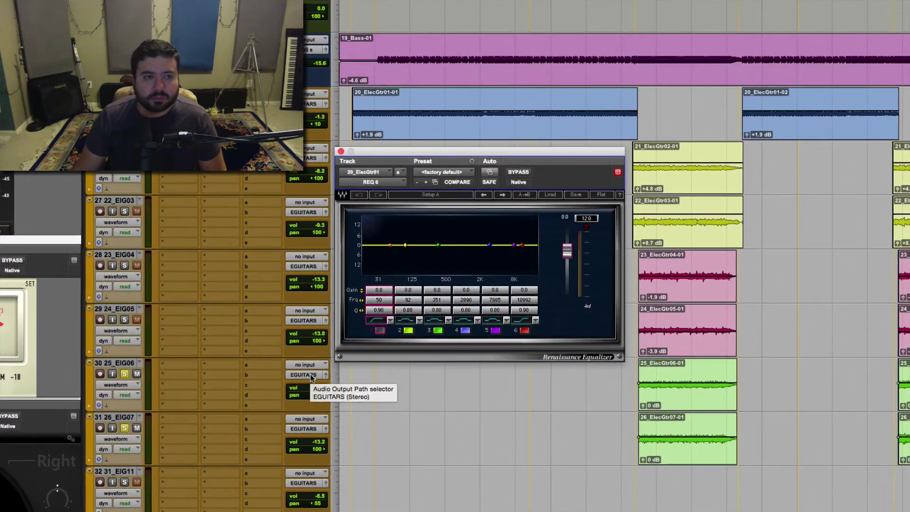
# Step: Unsolo ElG06 and ElG07, and cut ElG01's lows with REQ 6 band 1 at 82 Hz and a gain of -3.0
pyautogui.press('space')
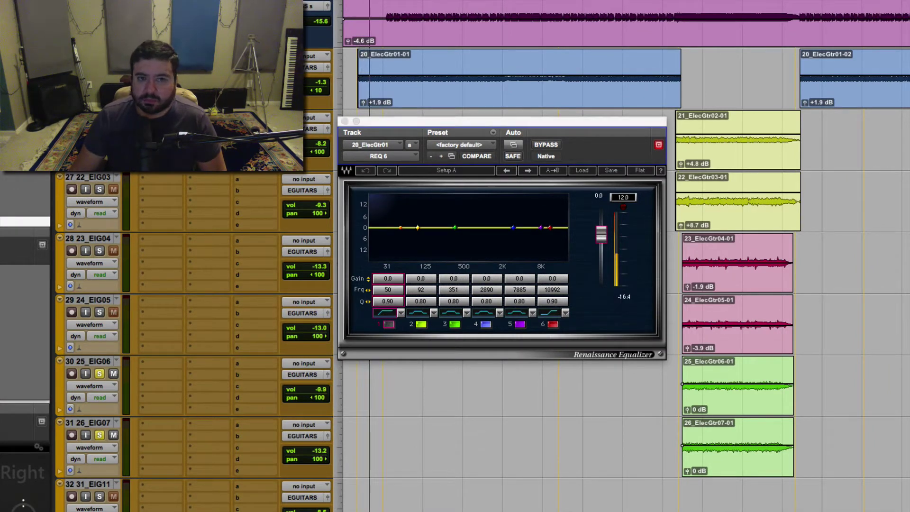
pyautogui.click(99, 373)
pyautogui.click(99, 435)
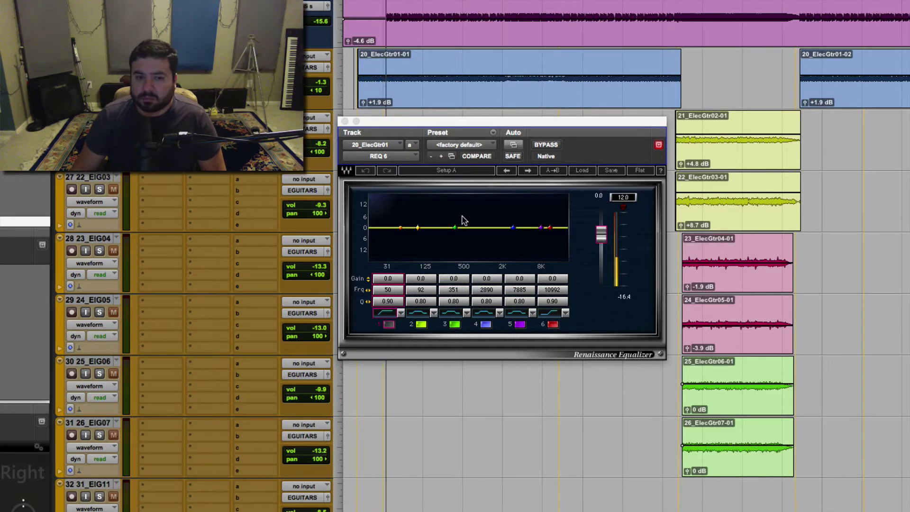
pyautogui.moveTo(400, 227); pyautogui.dragTo(423, 238)
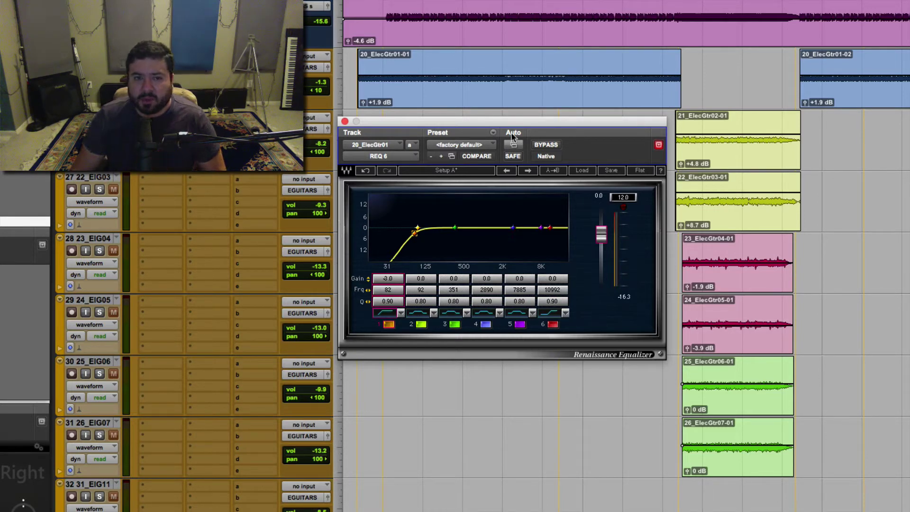
pyautogui.moveTo(513, 122); pyautogui.dragTo(495, 117)
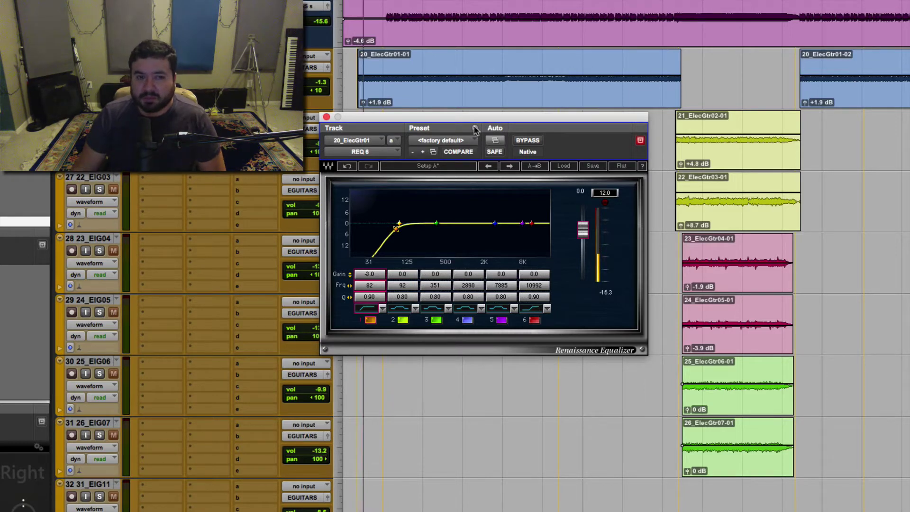
pyautogui.press('super+bracketright')
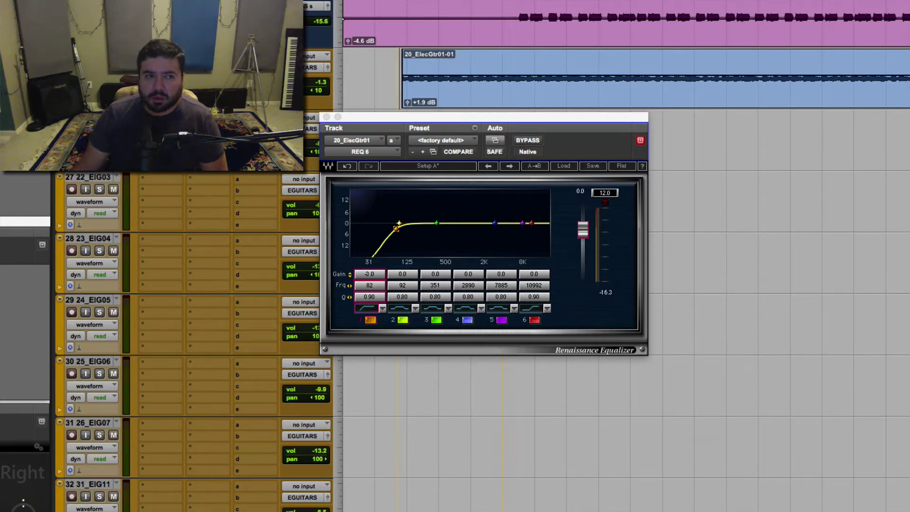
# Step: Insert the multichannel Kramer Tape plug-in in the first insert slot of the EGUITARS track
pyautogui.scroll(-5, 189, 203)
pyautogui.scroll(-5, 189, 203)
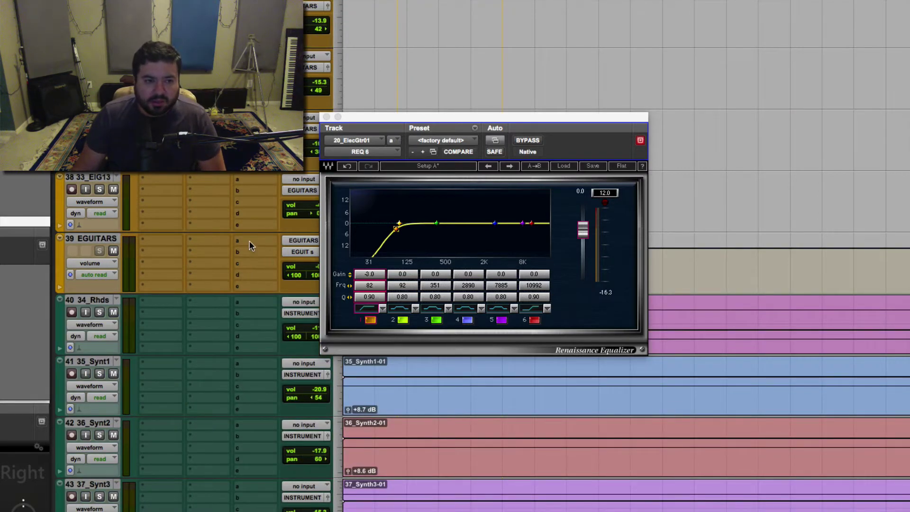
pyautogui.click(157, 242)
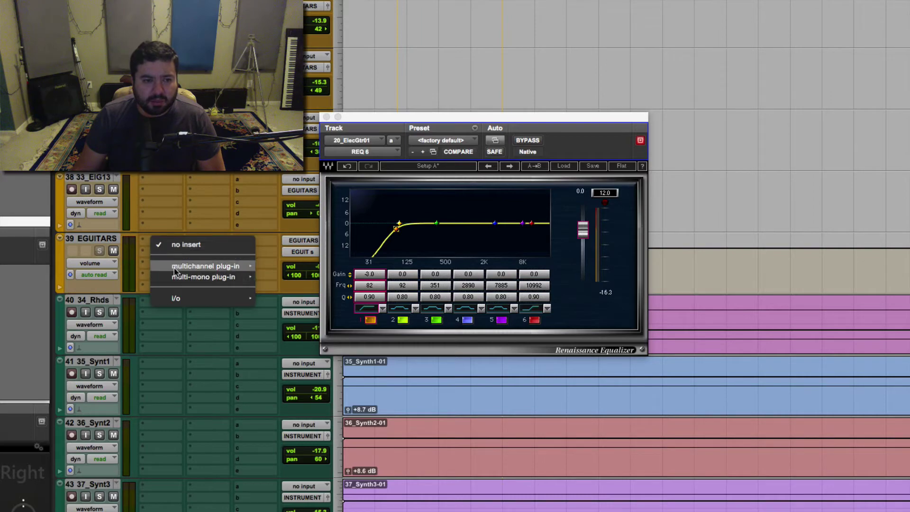
pyautogui.moveTo(205, 266)
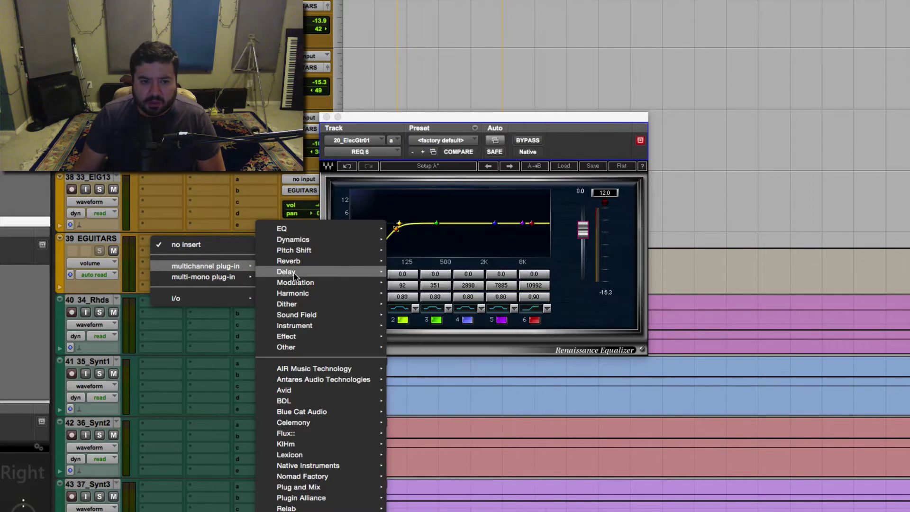
pyautogui.moveTo(293, 294)
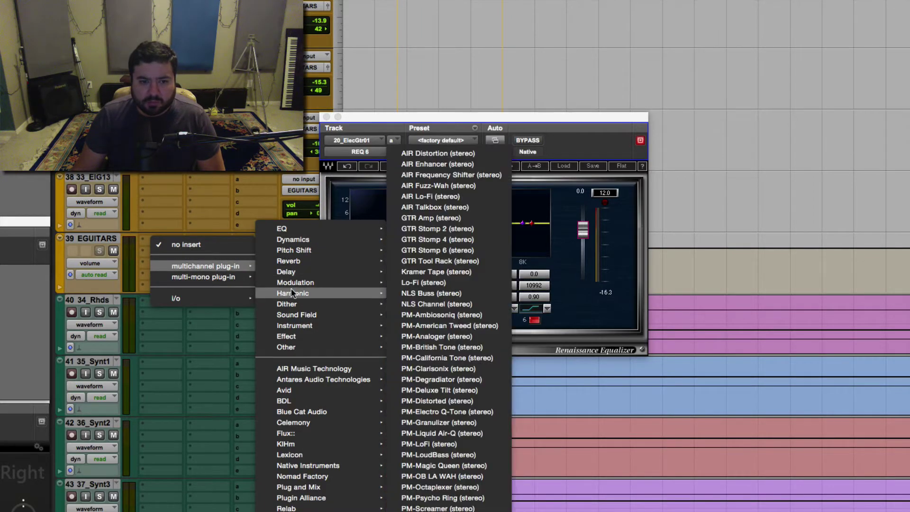
pyautogui.click(445, 275)
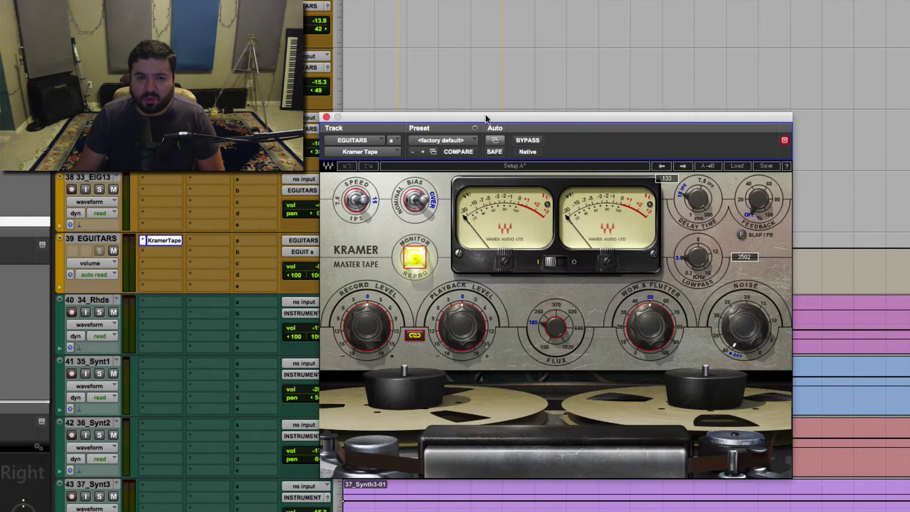
pyautogui.moveTo(484, 118); pyautogui.dragTo(448, 122)
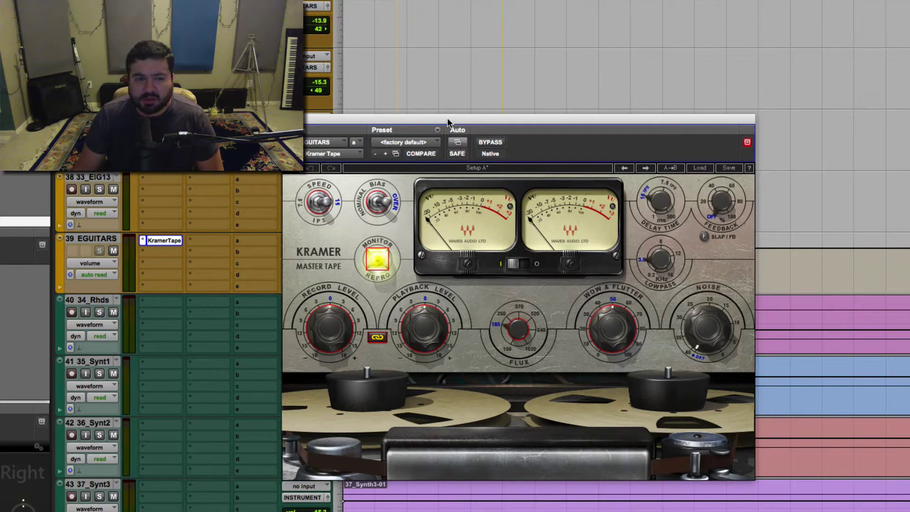
# Step: Play the song and compare the electric guitars with Kramer Tape bypassed and active at its default settings
pyautogui.press('space')
pyautogui.click(490, 143)
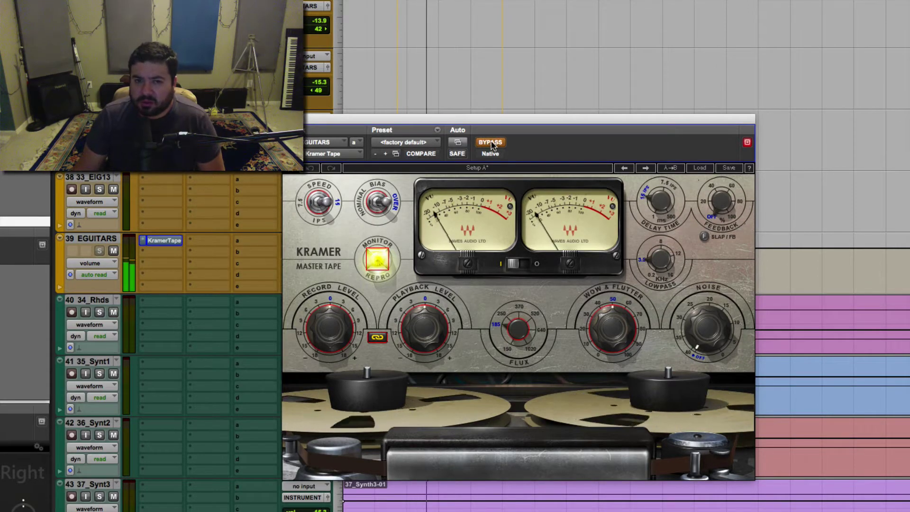
pyautogui.click(490, 142)
# Step: Test Kramer Tape's record level at -18 and reset it, then set noise to -37.7, speed to 7.5 ips and bias to nominal
pyautogui.moveTo(346, 340); pyautogui.dragTo(346, 385)
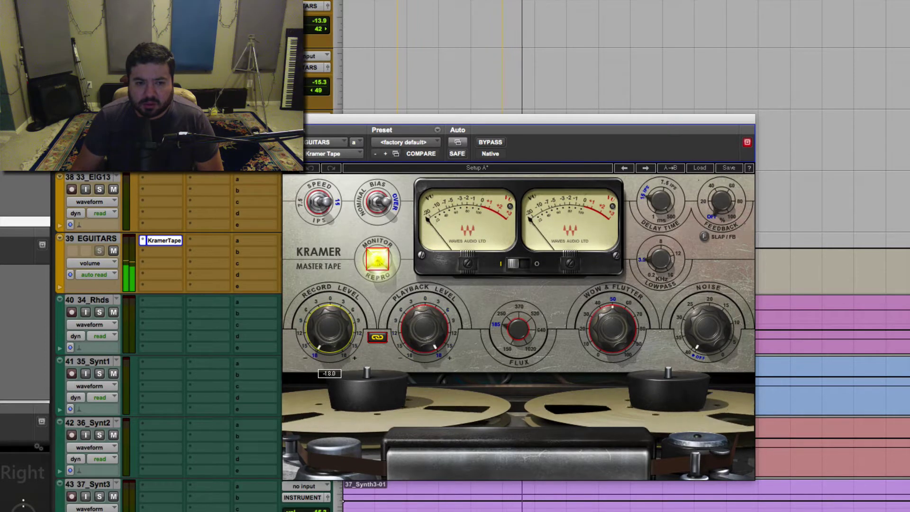
pyautogui.keyDown('alt'); pyautogui.click(340, 341); pyautogui.keyUp('alt')
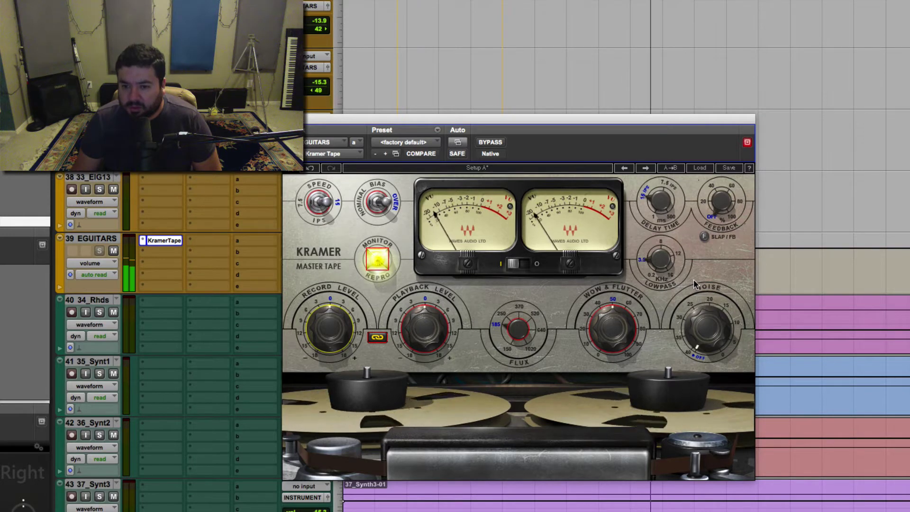
pyautogui.moveTo(704, 317); pyautogui.dragTo(704, 308)
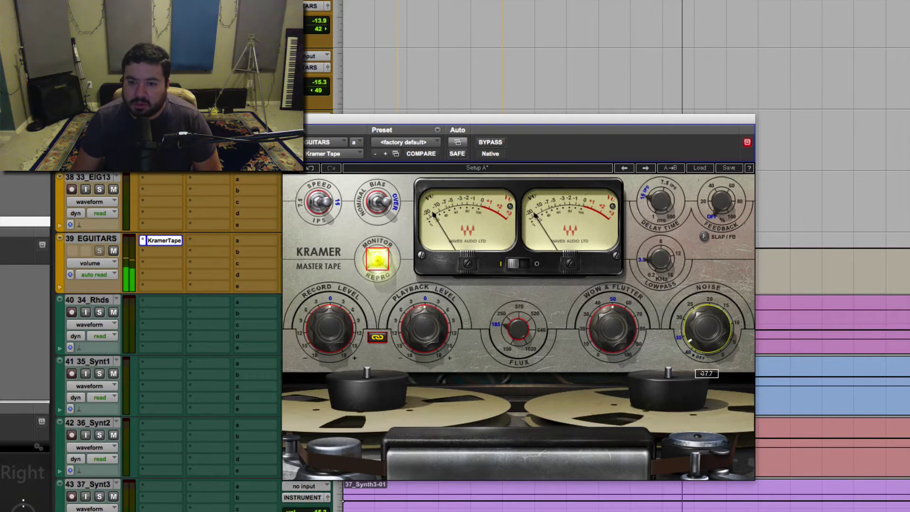
pyautogui.click(310, 212)
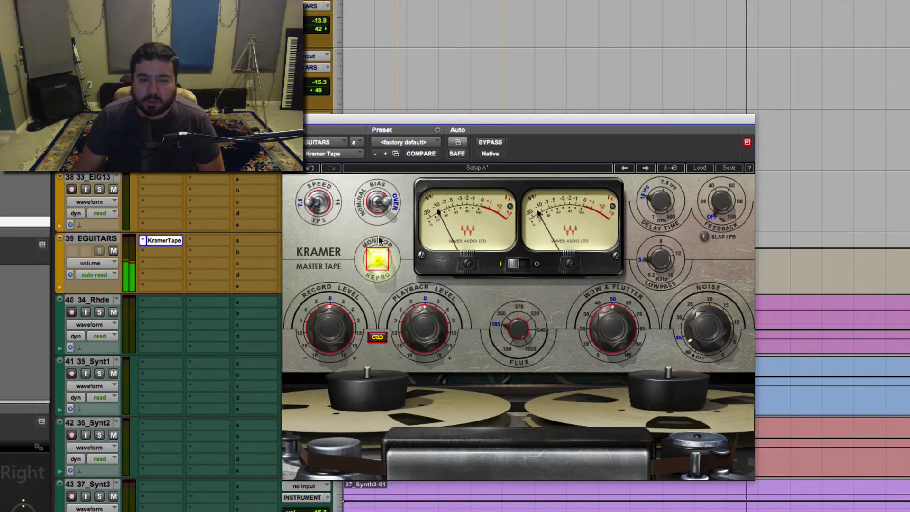
pyautogui.click(377, 202)
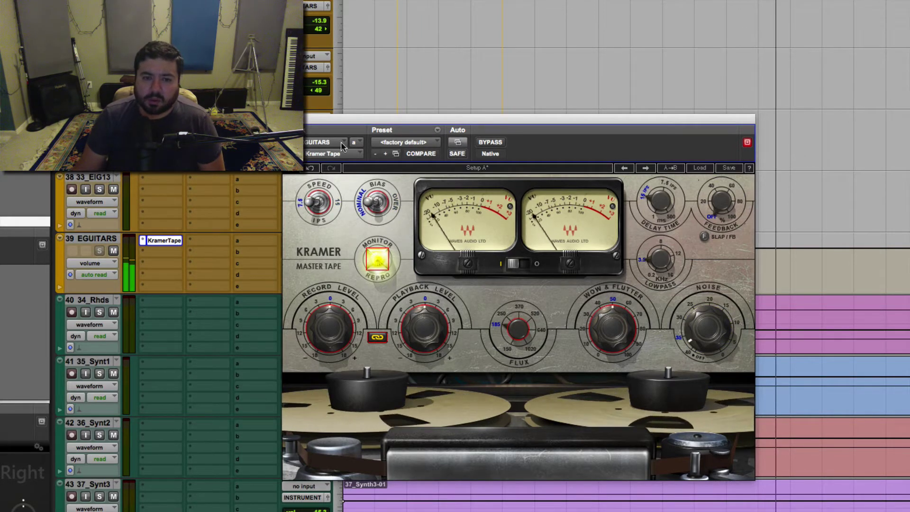
# Step: Compare the guitars with the adjusted Kramer Tape bypassed and active, and close its window
pyautogui.click(490, 142)
pyautogui.click(491, 143)
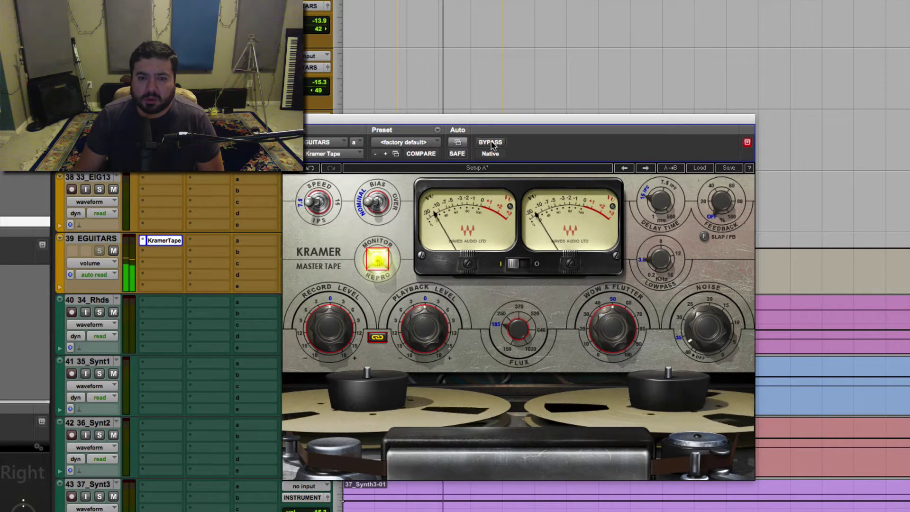
pyautogui.click(490, 142)
pyautogui.click(491, 143)
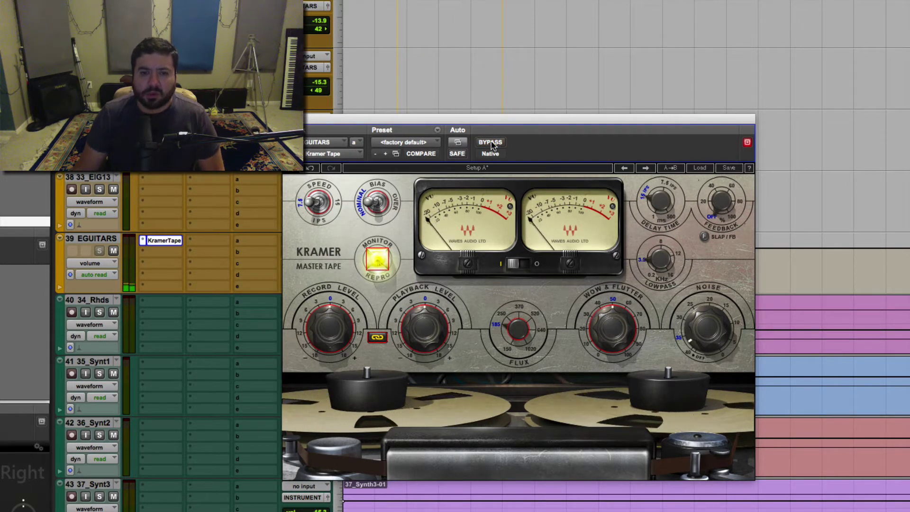
pyautogui.press('super+w')
# Step: Insert the mono C1 comp-sc compressor after REQ 6 on ElG01
pyautogui.scroll(15, 616, 308)
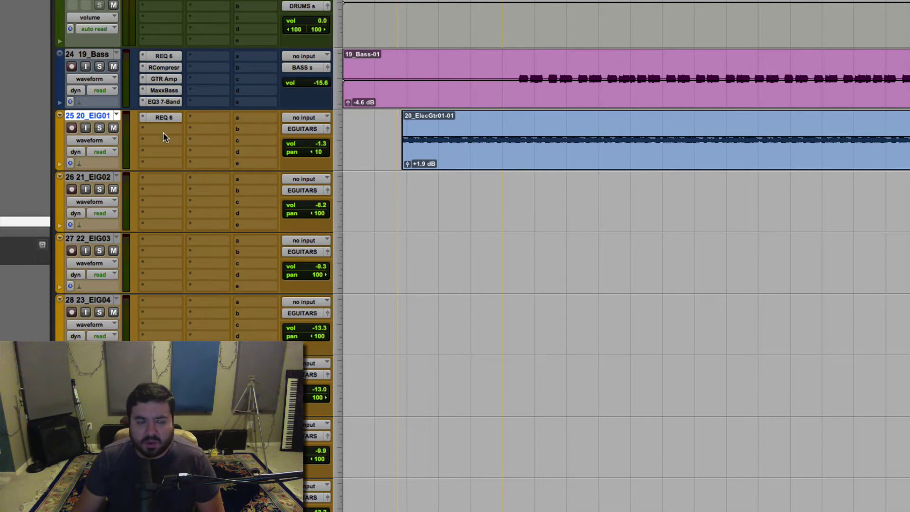
pyautogui.click(163, 130)
pyautogui.moveTo(176, 158)
pyautogui.moveTo(249, 169)
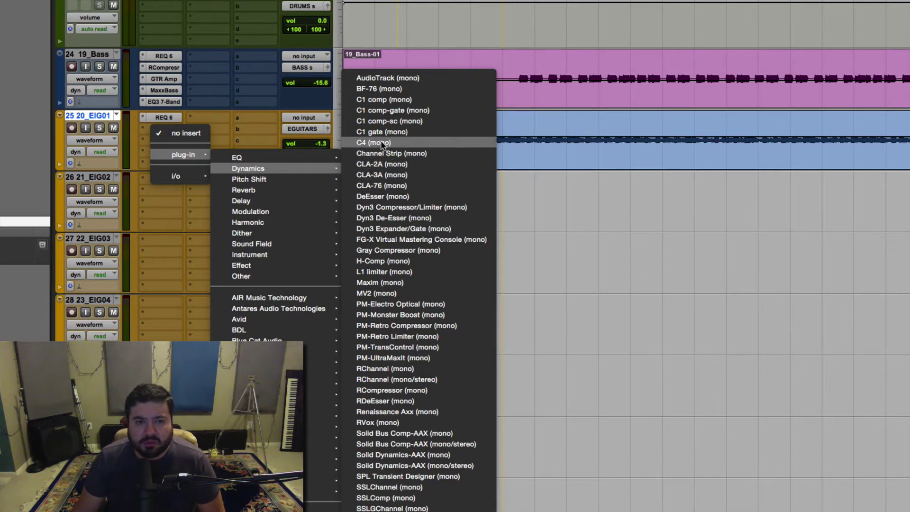
pyautogui.click(380, 121)
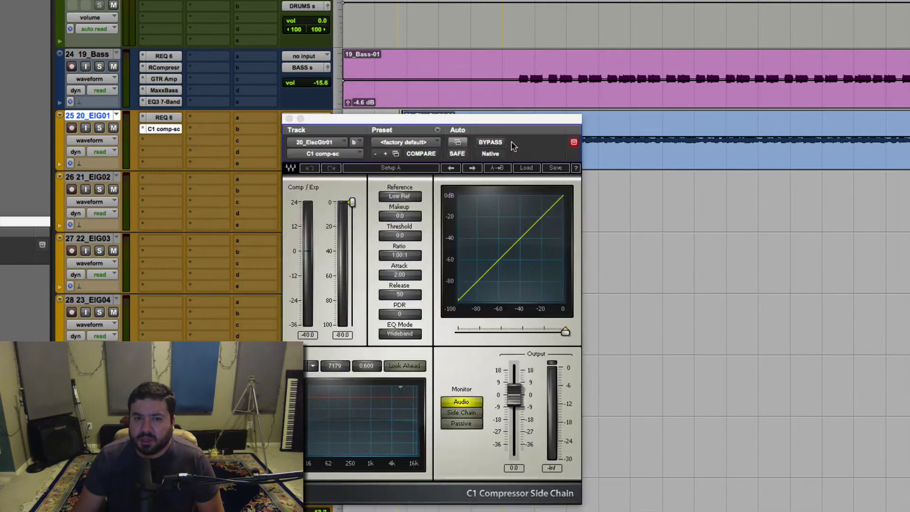
pyautogui.moveTo(488, 122); pyautogui.dragTo(755, 66)
# Step: Set ElG01's C1 compressor to Split EQ mode with Look Ahead on and the filter frequency at 7283
pyautogui.moveTo(733, 35); pyautogui.dragTo(715, 14)
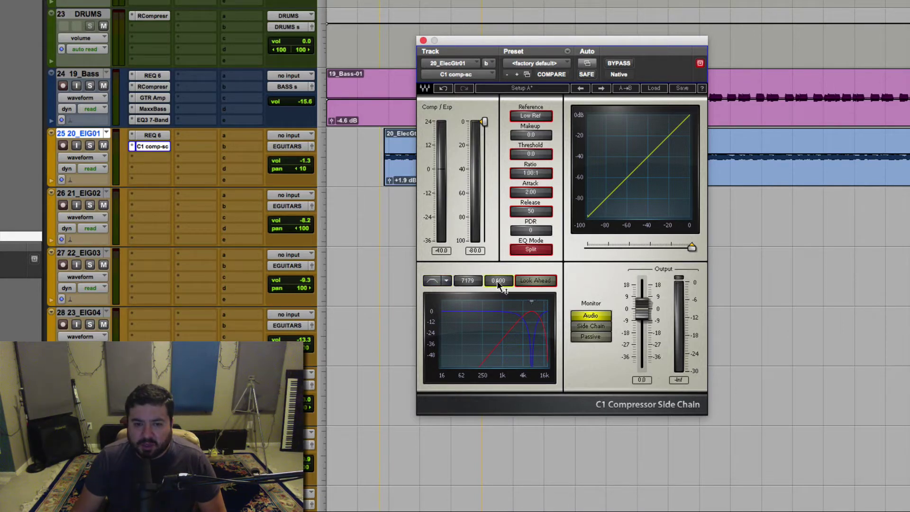
pyautogui.scroll(5, 496, 281)
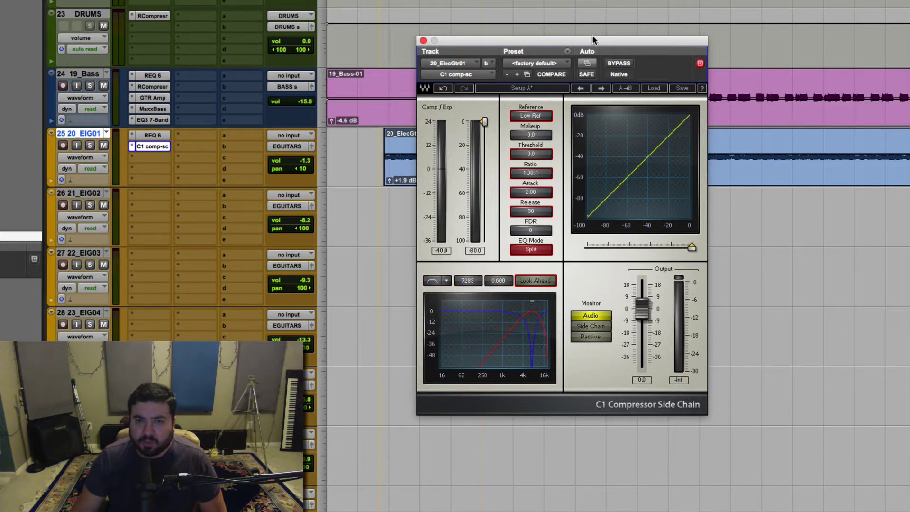
pyautogui.moveTo(593, 39); pyautogui.dragTo(704, 38)
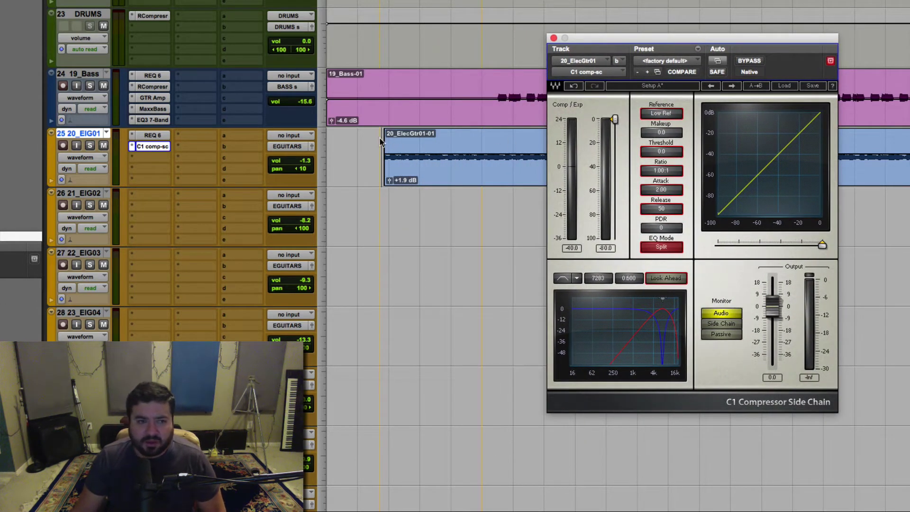
# Step: Move ElG01's C1 compressor down one insert slot and insert a mono PAZ-Frequency analyzer between REQ 6 and the compressor
pyautogui.click(152, 151)
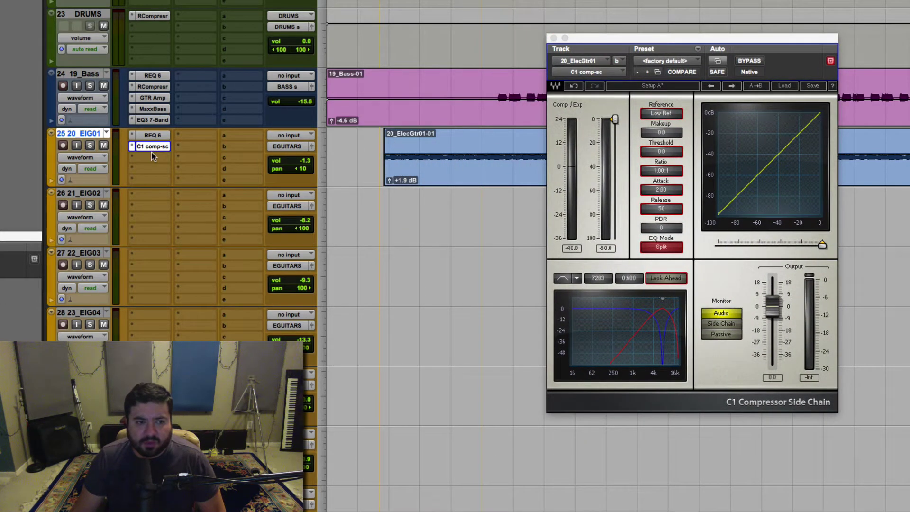
pyautogui.click(152, 157)
pyautogui.moveTo(172, 171)
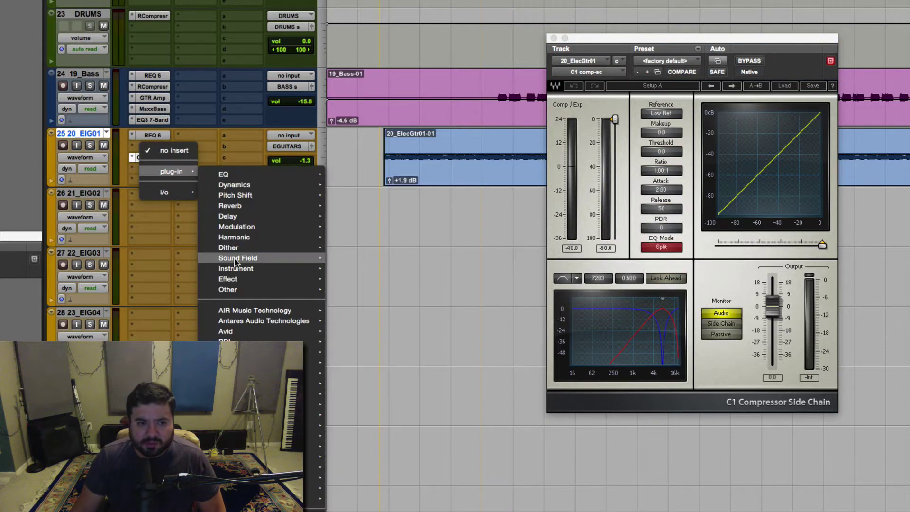
pyautogui.moveTo(236, 269)
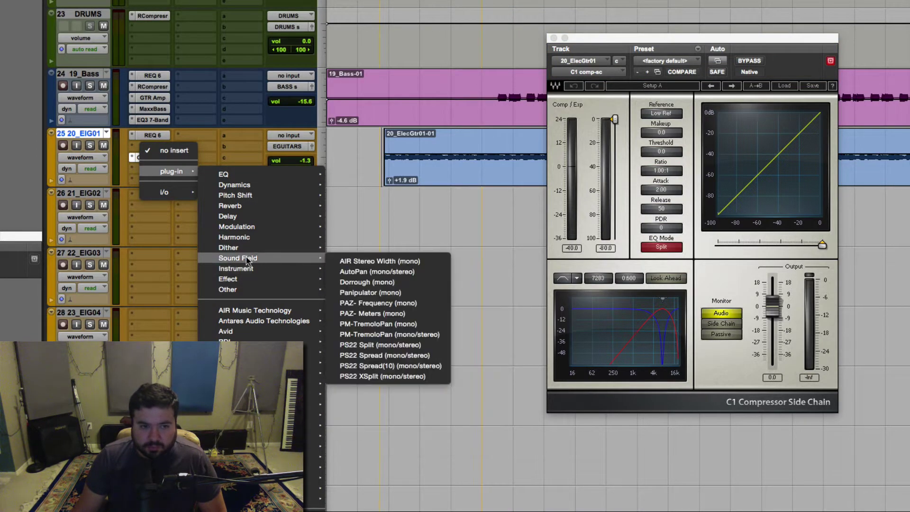
pyautogui.click(399, 303)
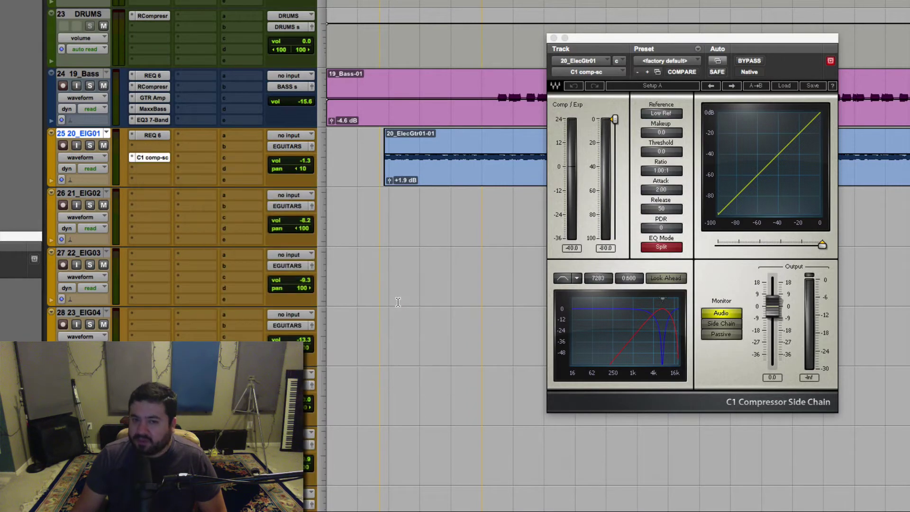
pyautogui.moveTo(647, 44); pyautogui.dragTo(463, 193)
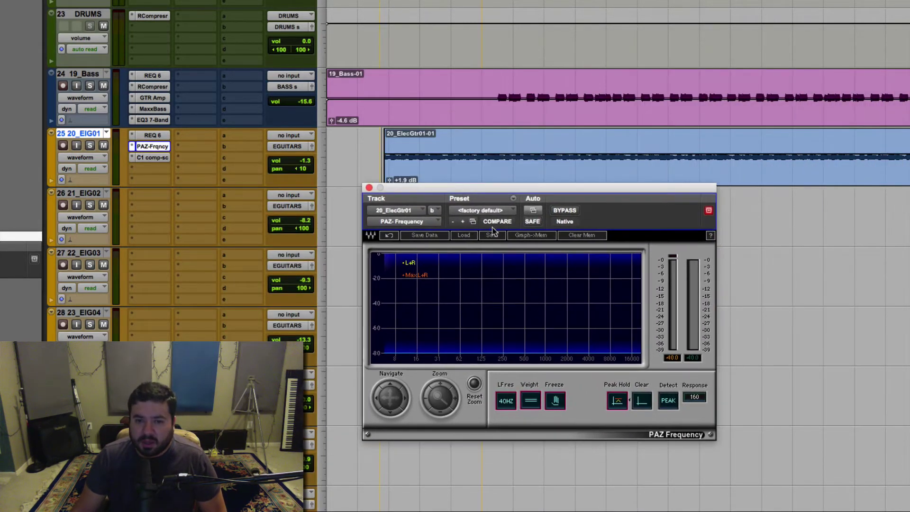
# Step: Play the song with ElG01 feeding the PAZ analyzer, and raise ElG01's volume to +5.4 dB
pyautogui.press('space')
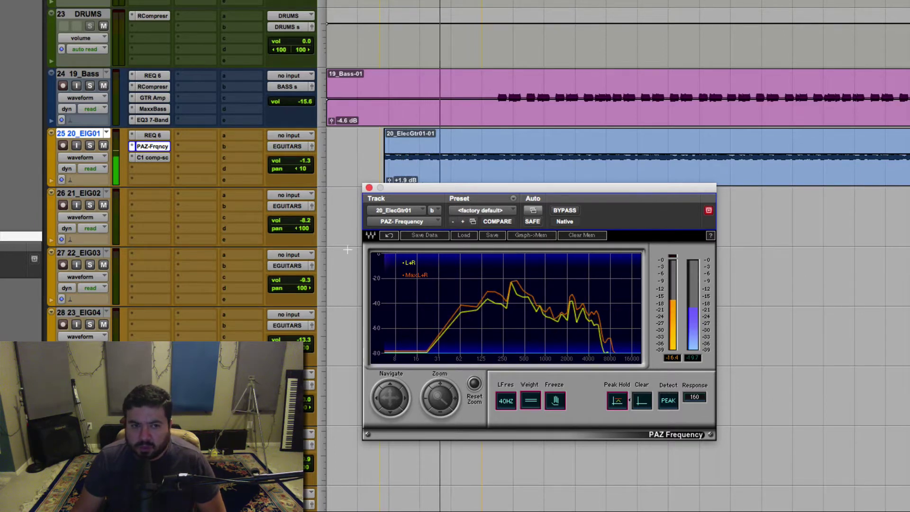
pyautogui.press('space')
pyautogui.keyDown('alt'); pyautogui.click(305, 161); pyautogui.keyUp('alt')
pyautogui.moveTo(306, 165); pyautogui.dragTo(308, 160)
pyautogui.press('space')
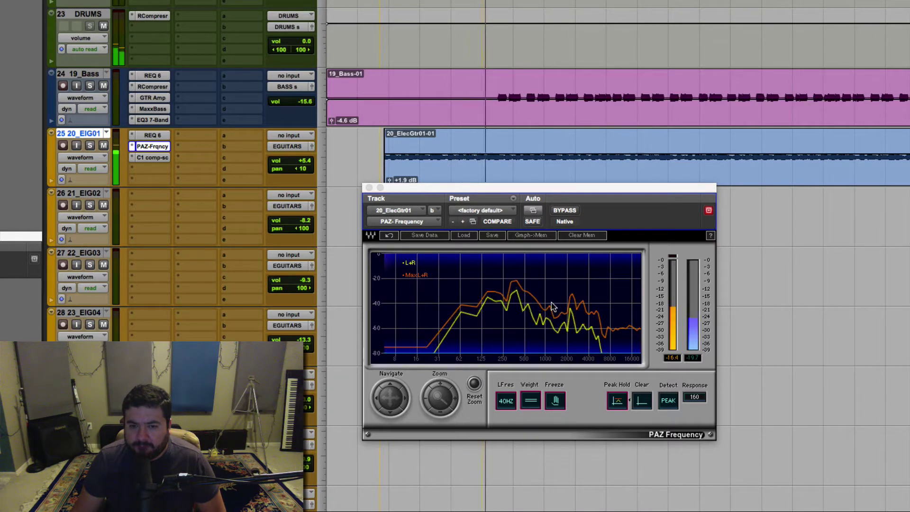
# Step: Solo ElG01 and read the frequency of its upper-midrange peak on the PAZ graph during playback
pyautogui.hotkey('shift', 's')
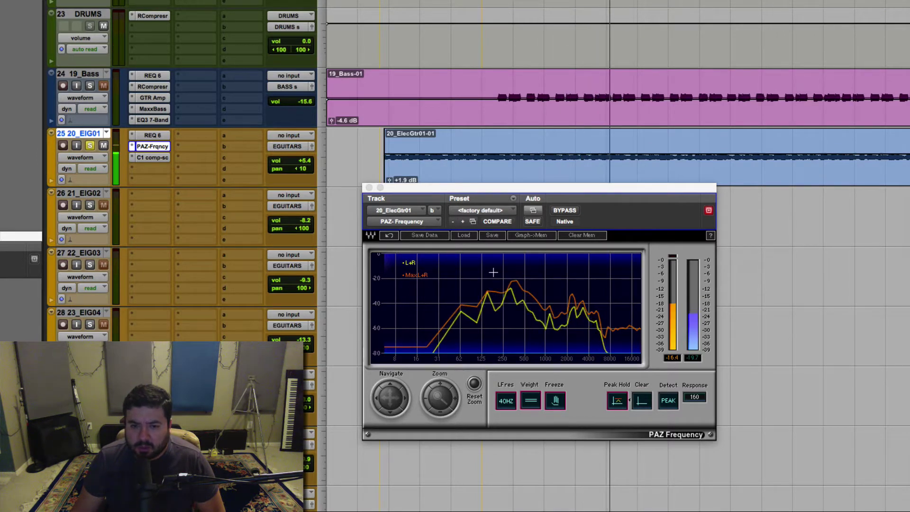
pyautogui.click(582, 302)
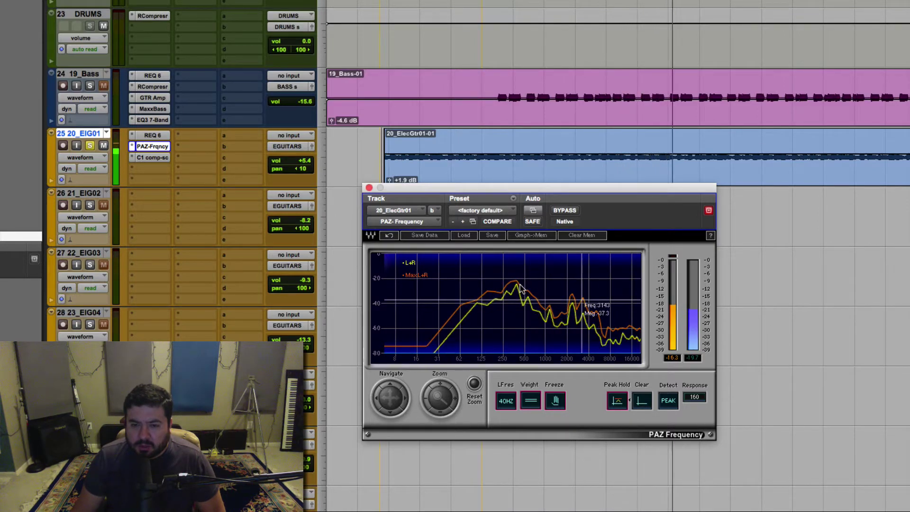
pyautogui.press('space')
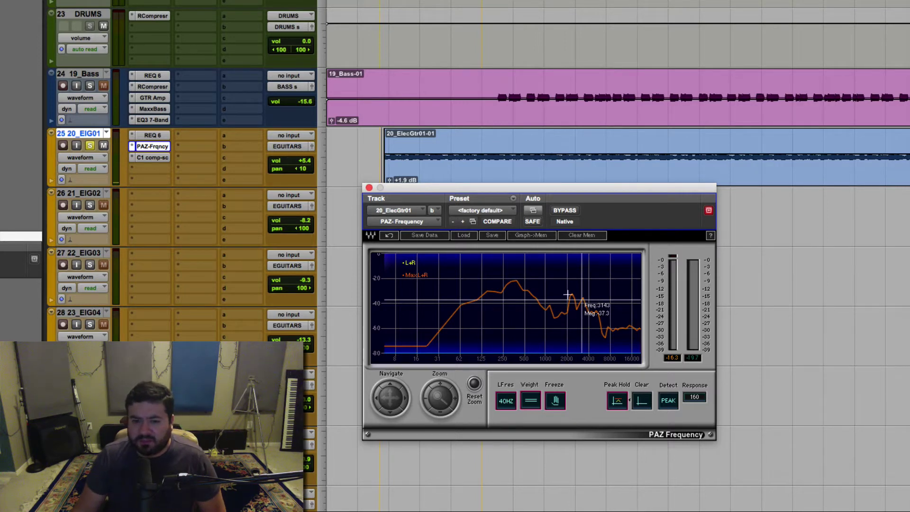
# Step: Remove the PAZ analyzer from ElG01 and move the C1 compressor back to the slot directly after REQ 6
pyautogui.click(369, 188)
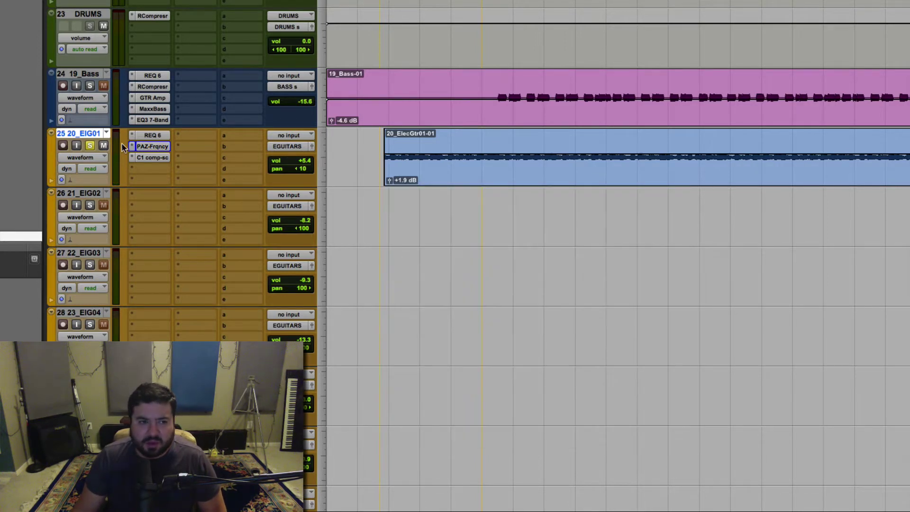
pyautogui.click(150, 146)
pyautogui.click(156, 126)
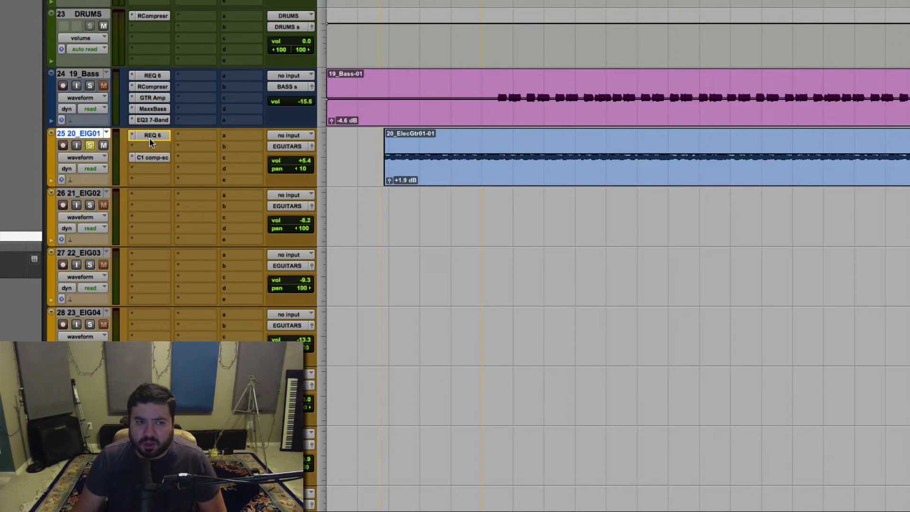
pyautogui.moveTo(152, 157); pyautogui.dragTo(154, 148)
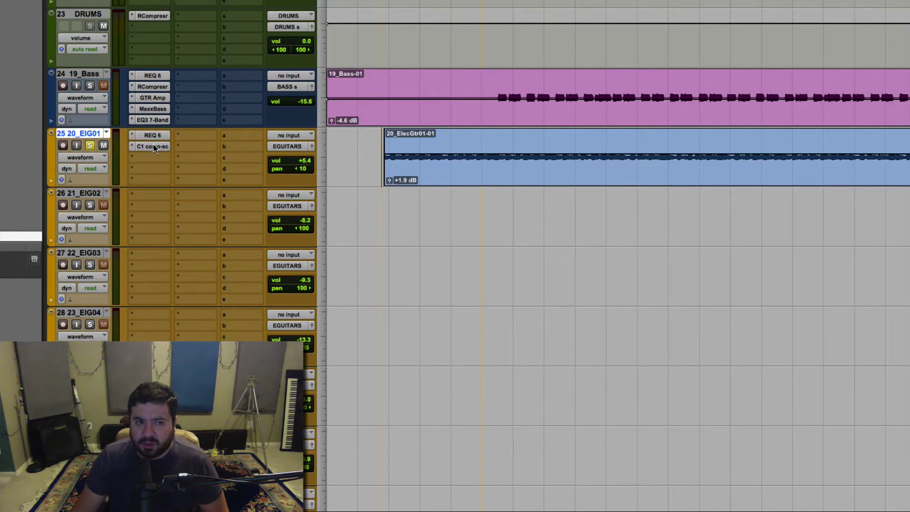
# Step: Open ElG01's C1 compressor and listen to the soloed guitar through it
pyautogui.click(154, 148)
pyautogui.moveTo(540, 189); pyautogui.dragTo(538, 50)
pyautogui.press('space')
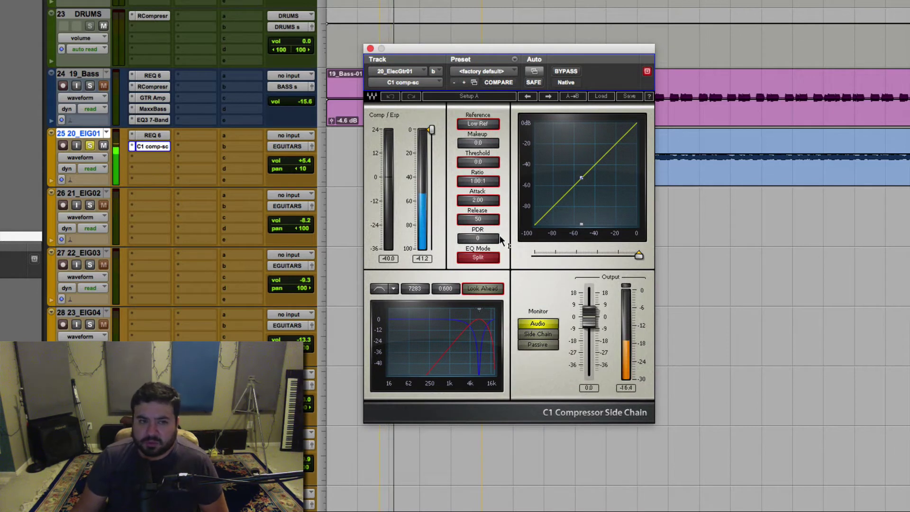
pyautogui.moveTo(493, 47); pyautogui.dragTo(494, 51)
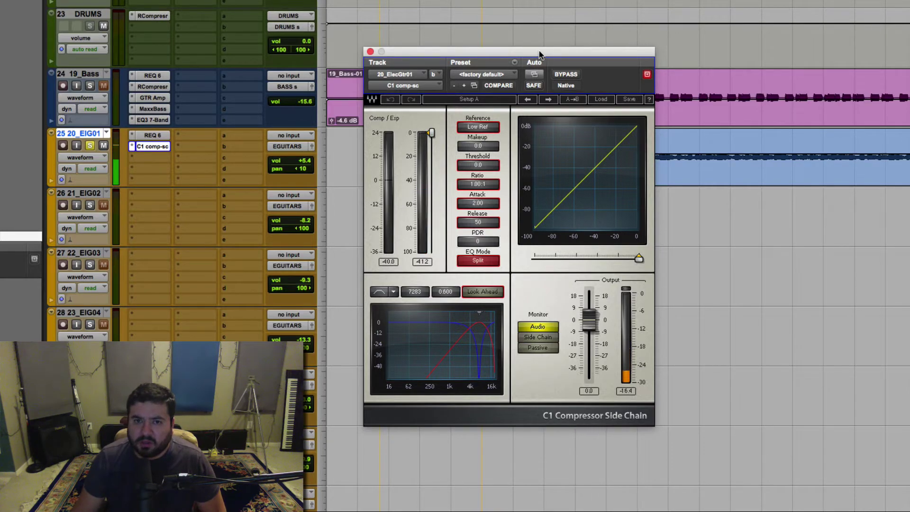
pyautogui.moveTo(539, 55); pyautogui.dragTo(564, 195)
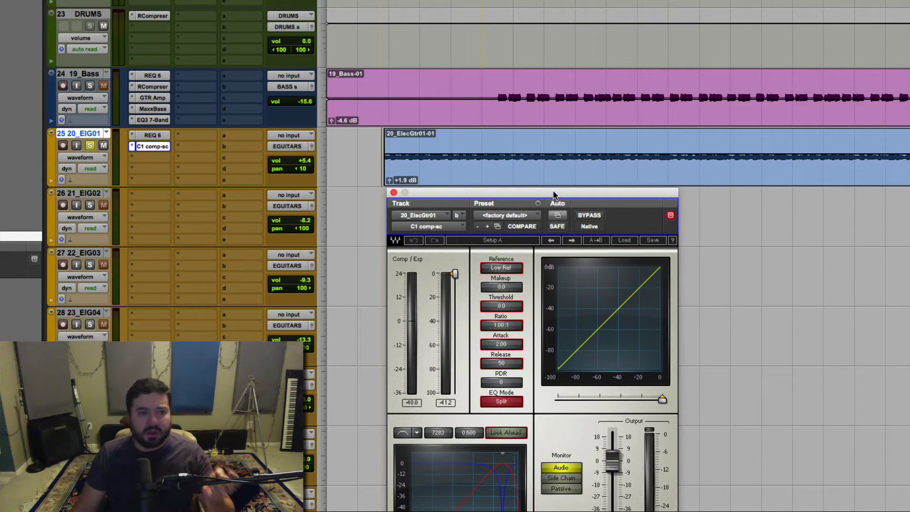
pyautogui.press('space')
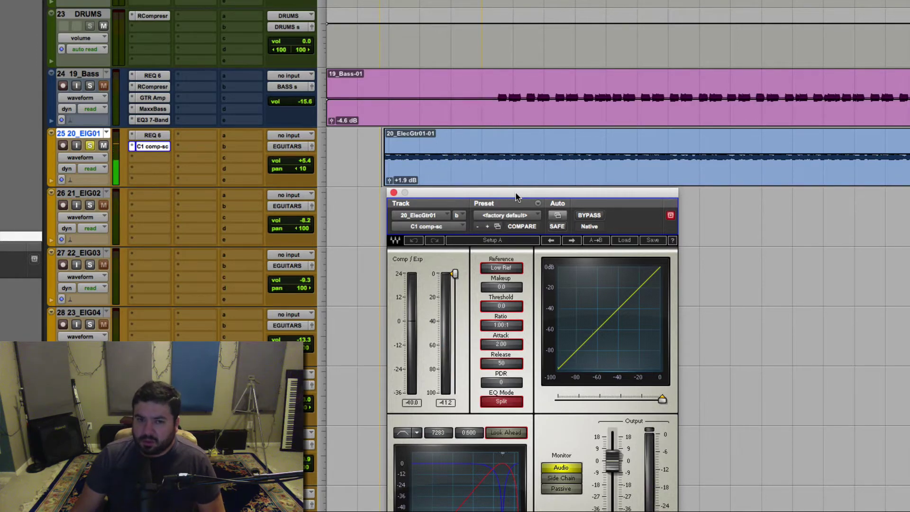
pyautogui.moveTo(517, 197); pyautogui.dragTo(510, 126)
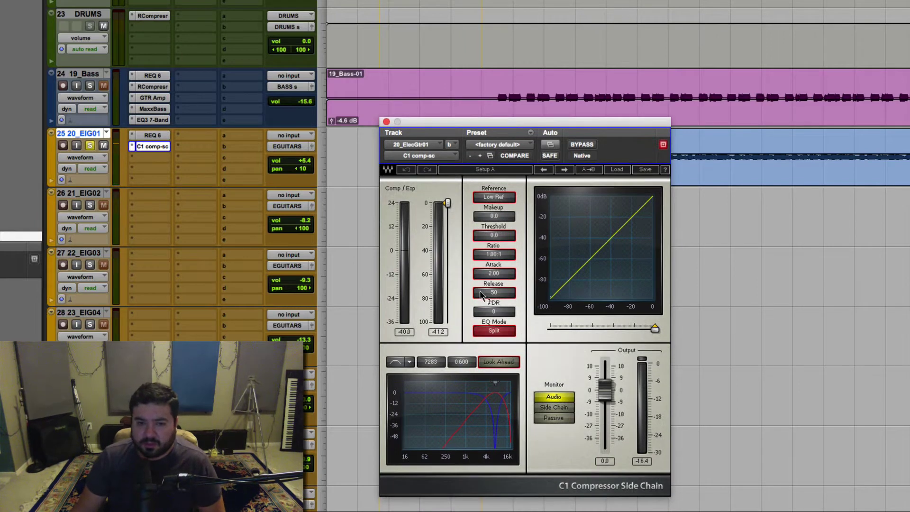
# Step: Monitor the C1 compressor's side chain during playback and lower the threshold to about -54.4
pyautogui.click(547, 408)
pyautogui.press('space')
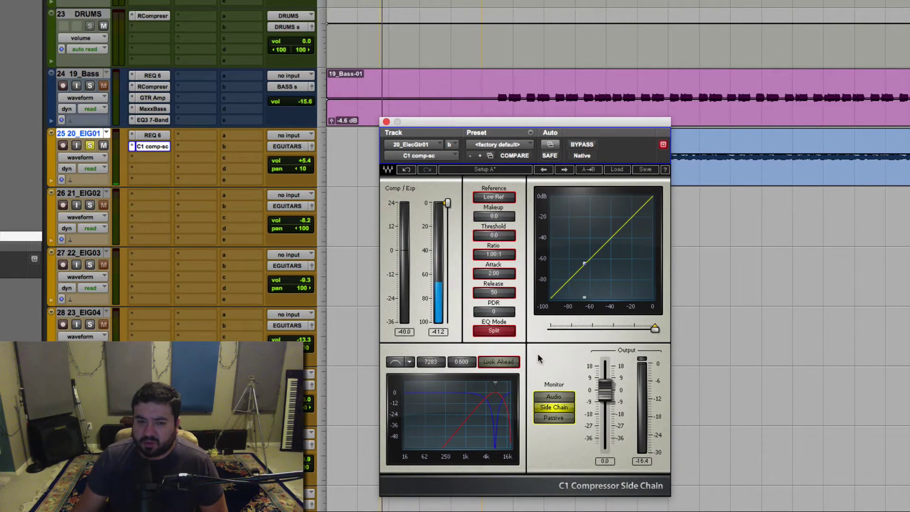
pyautogui.moveTo(448, 204)
pyautogui.mouseDown()
pyautogui.moveTo(448, 280)
pyautogui.moveTo(447, 267)
pyautogui.mouseUp()
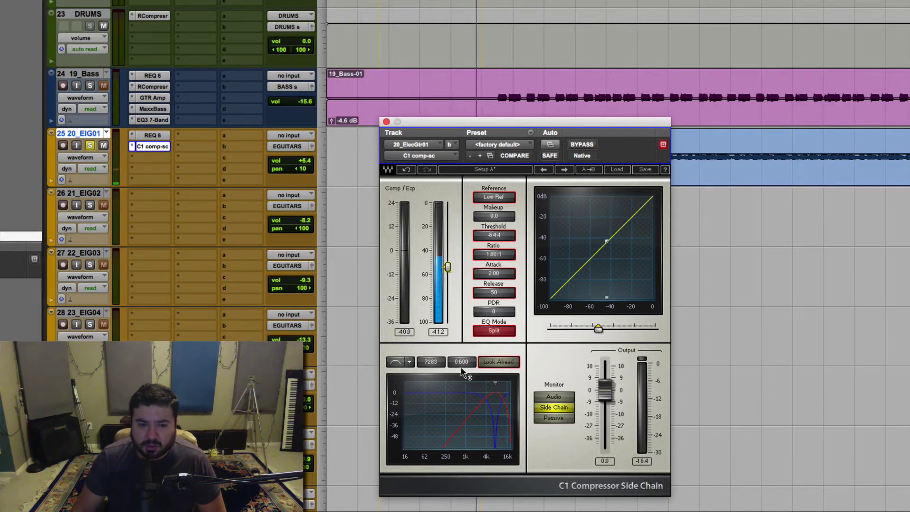
# Step: Turn on Look Ahead in the C1 compressor and set the side-chain filter frequency to 3100
pyautogui.click(496, 362)
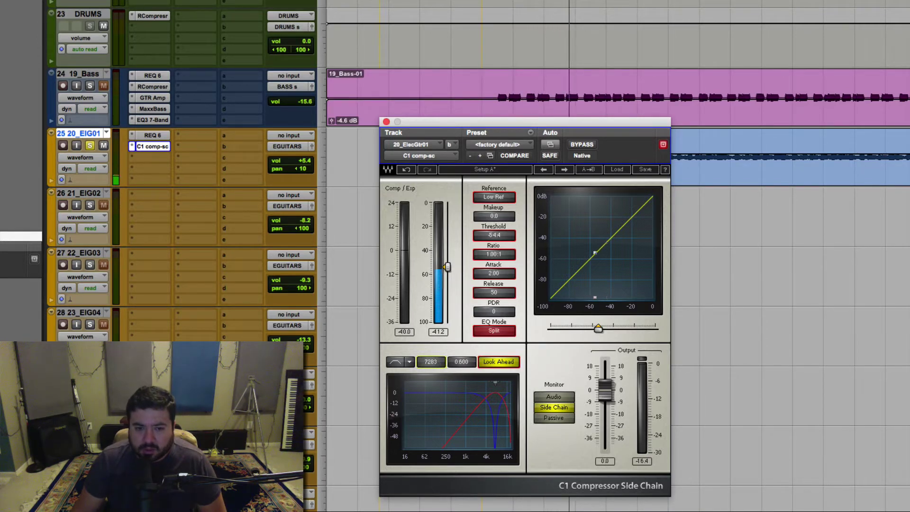
pyautogui.click(434, 361)
pyautogui.write('3100')
pyautogui.press('Return')
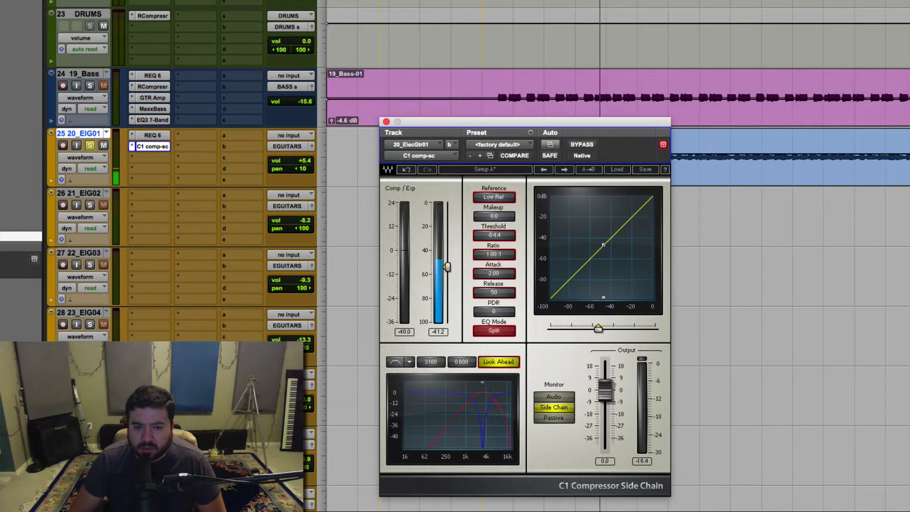
# Step: Try a threshold of -40.2, return the C1 monitor to Audio, and set the threshold to -45.1
pyautogui.moveTo(447, 266); pyautogui.dragTo(447, 250)
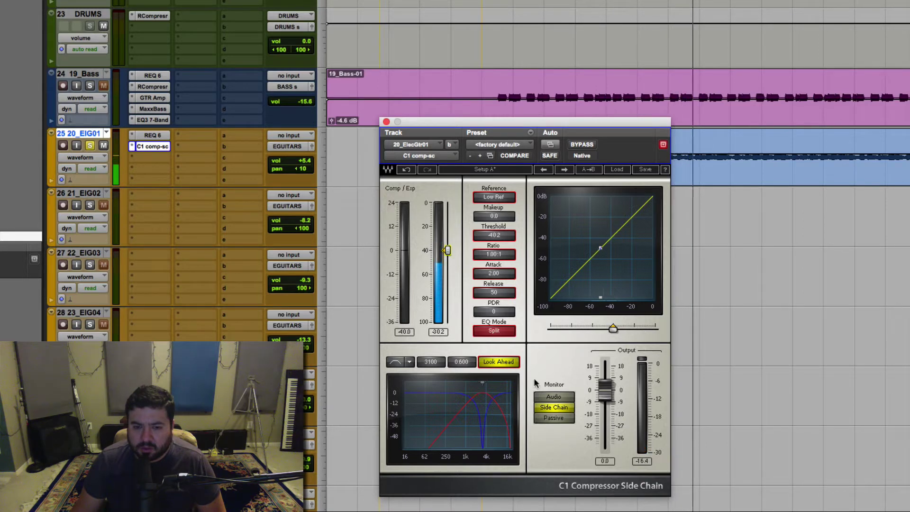
pyautogui.click(554, 396)
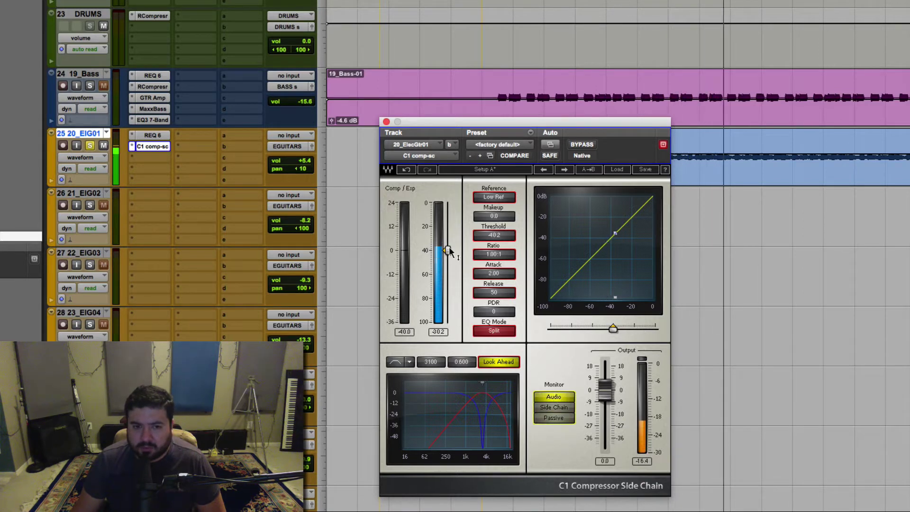
pyautogui.moveTo(448, 250); pyautogui.dragTo(447, 257)
# Step: Set the C1 compressor's ratio to 2:1 and its makeup gain to 4.0
pyautogui.click(493, 255)
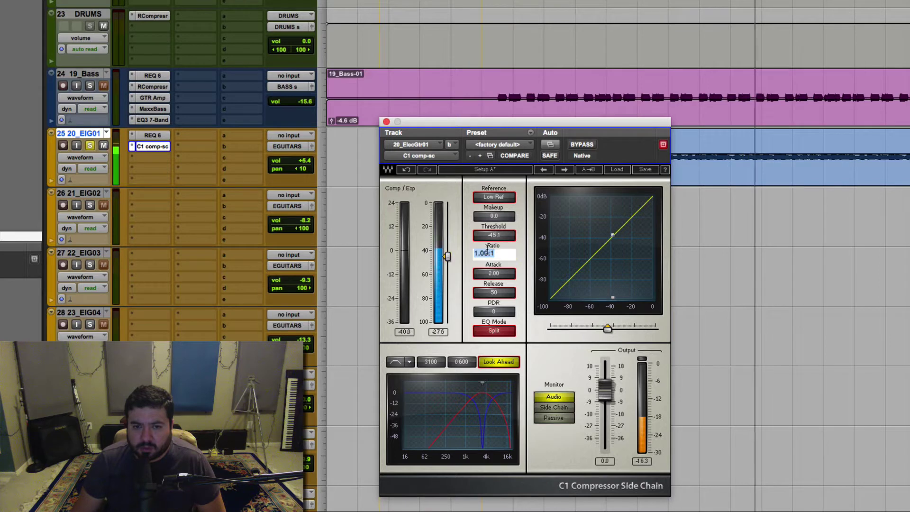
pyautogui.write('2')
pyautogui.press('Return')
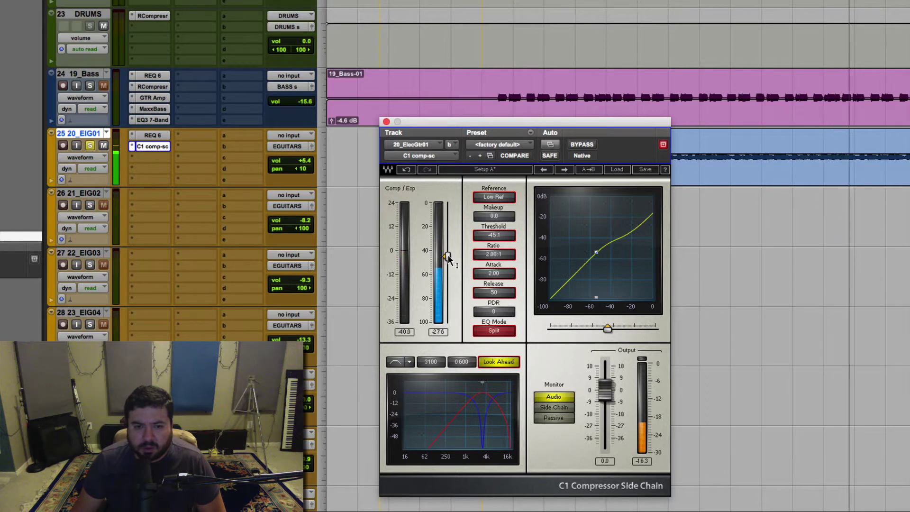
pyautogui.click(492, 217)
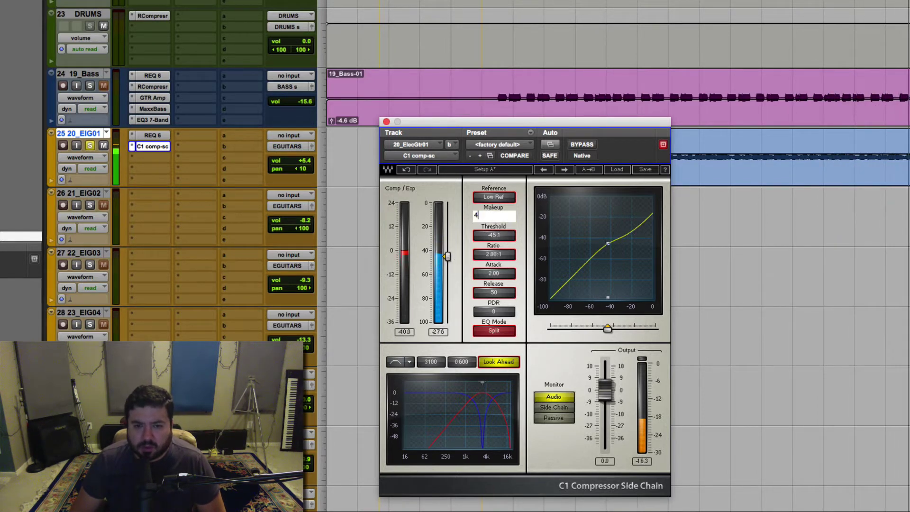
pyautogui.write('4')
pyautogui.press('Return')
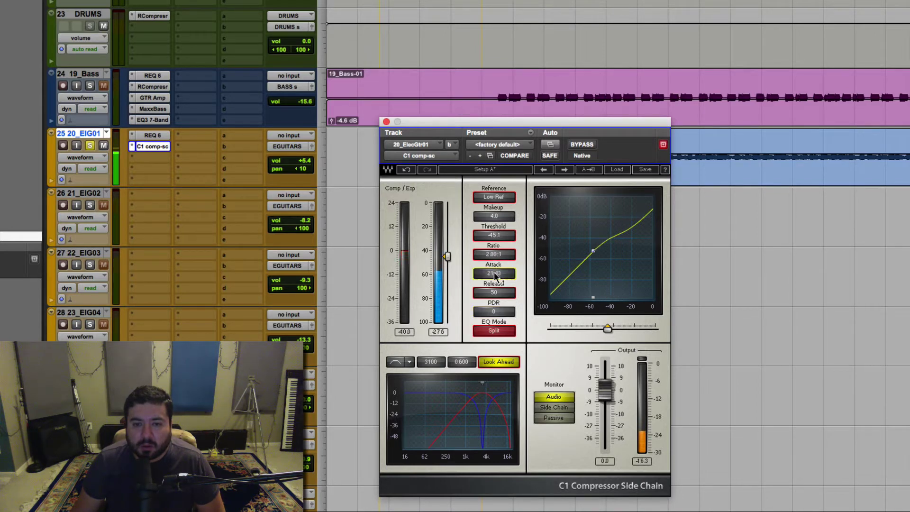
# Step: Set the C1 compressor's attack to 21.43 and fine-tune the threshold by ear to -41.0
pyautogui.moveTo(616, 327); pyautogui.dragTo(617, 327)
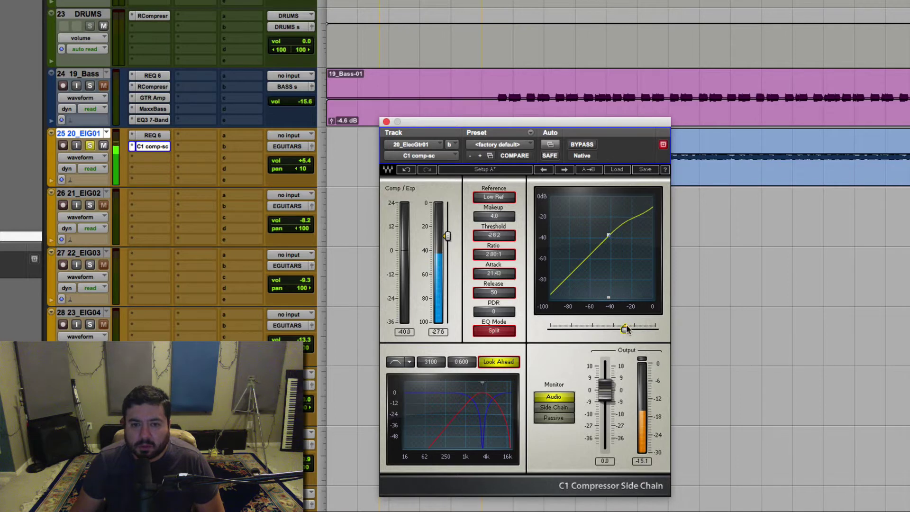
pyautogui.click(486, 199)
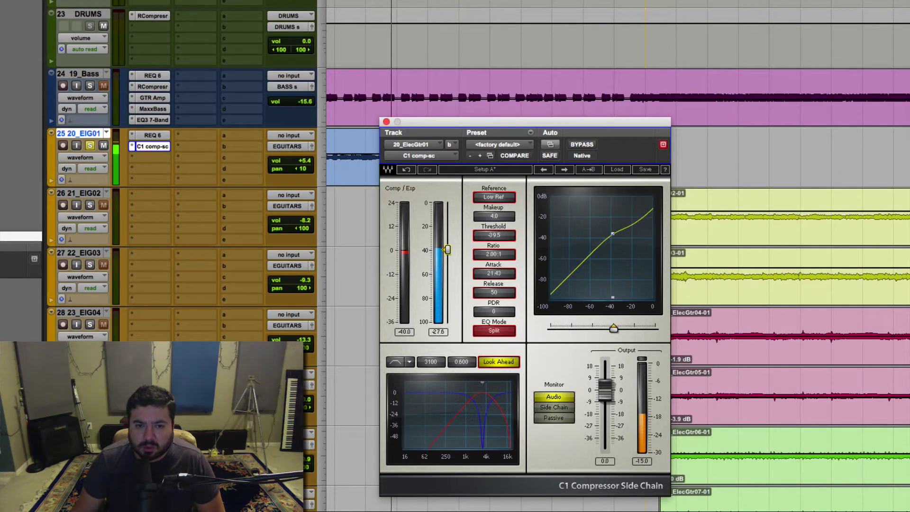
pyautogui.moveTo(447, 250); pyautogui.dragTo(447, 251)
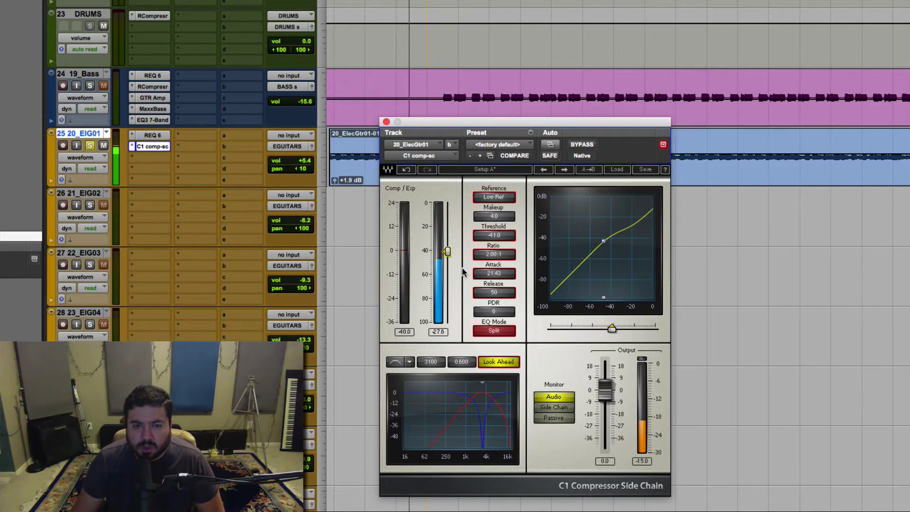
pyautogui.press('space')
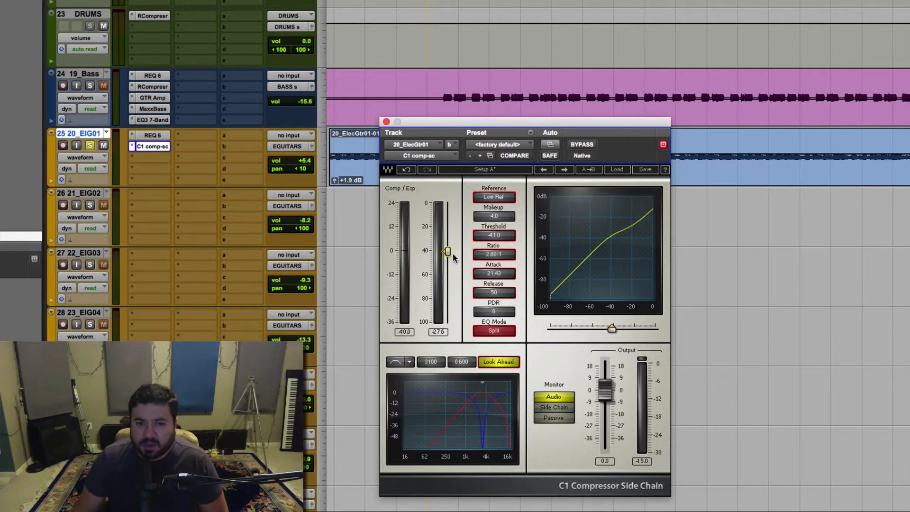
# Step: Play the guitar with the C1 monitor set to Side Chain and set the side-chain filter frequency to 3200
pyautogui.moveTo(456, 123); pyautogui.dragTo(485, 116)
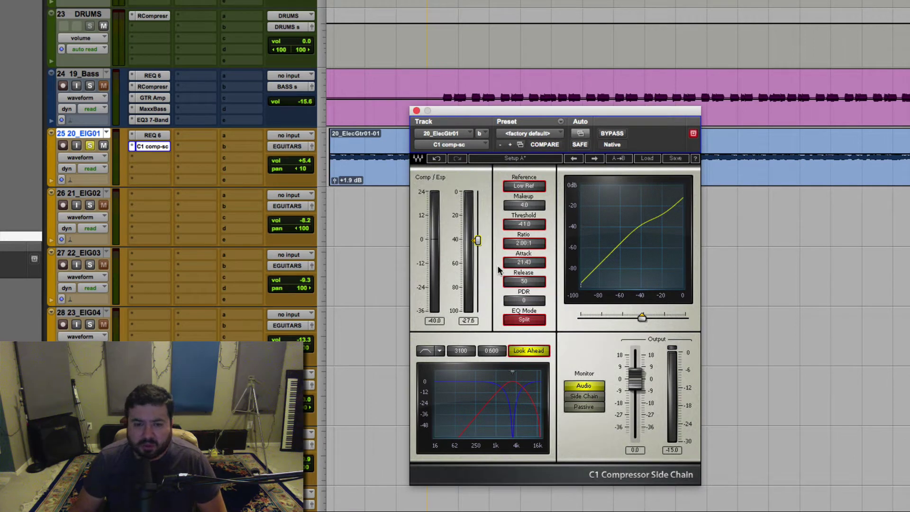
pyautogui.press('space')
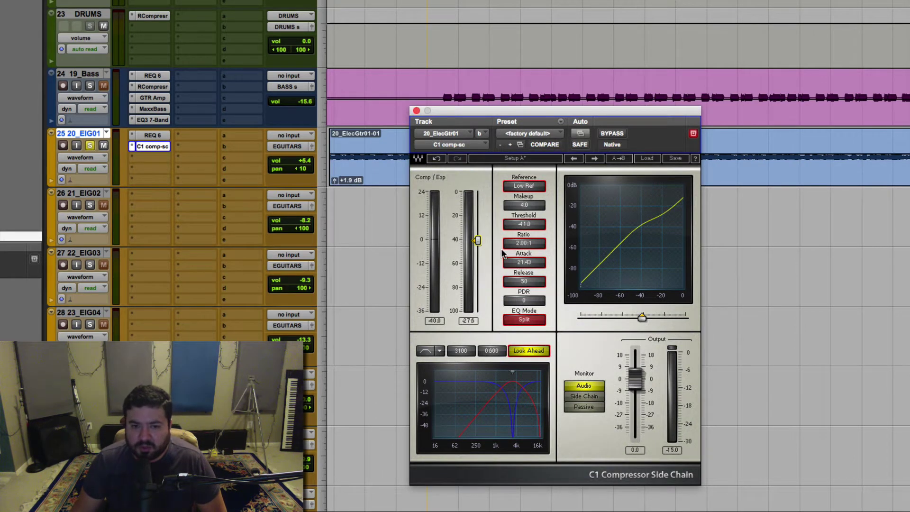
pyautogui.click(583, 396)
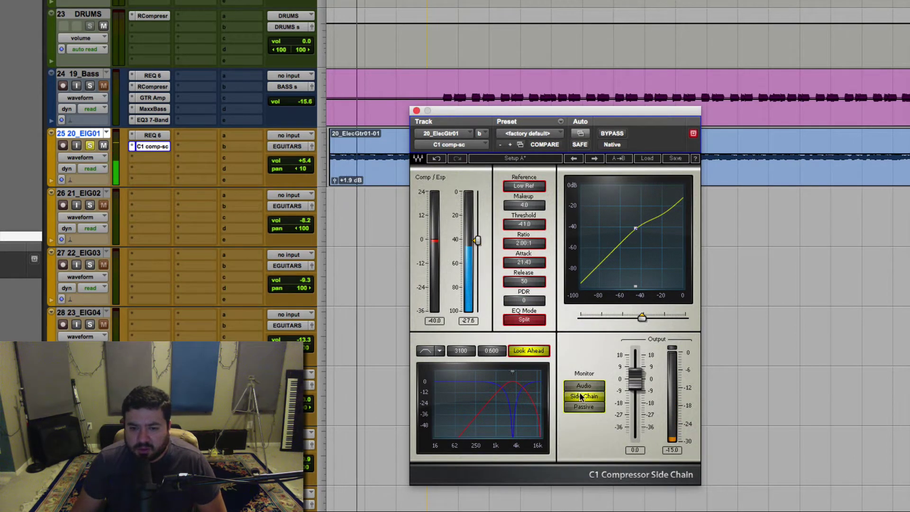
pyautogui.click(461, 350)
pyautogui.write('320')
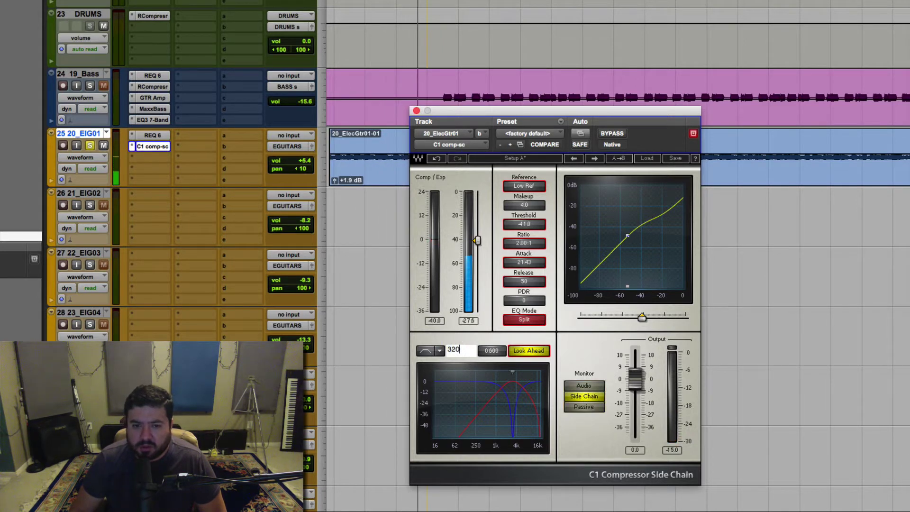
pyautogui.write('0')
pyautogui.press('Return')
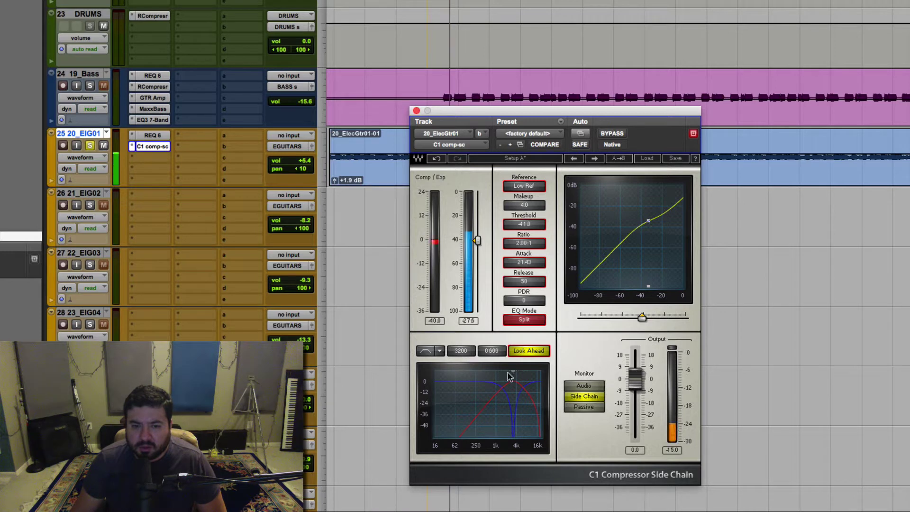
# Step: Sweep the C1 side-chain filter frequency by ear up to 5954 and down to 3087, settling on 3671
pyautogui.press('Up')
pyautogui.press('Up')
pyautogui.press('Up')
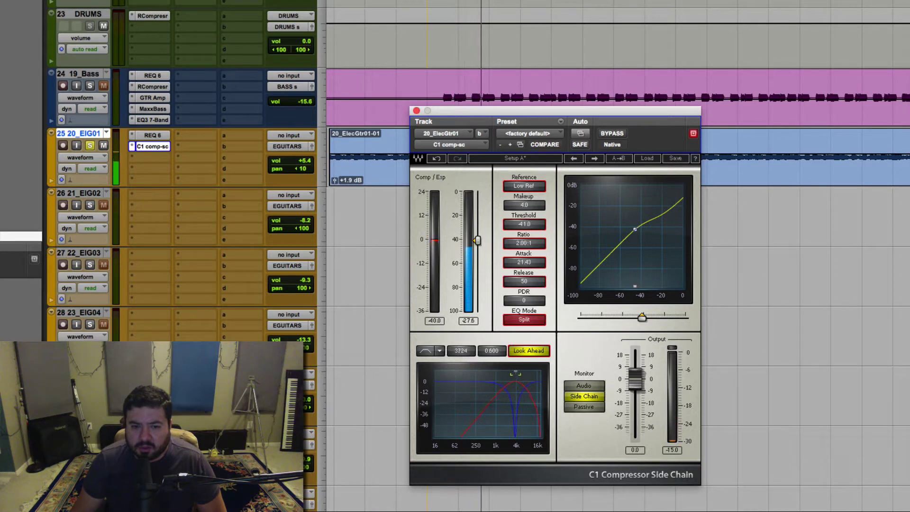
pyautogui.press('Up')
pyautogui.press('Up')
pyautogui.press('Up')
pyautogui.press('Up')
pyautogui.press('Up')
pyautogui.press('Up')
pyautogui.press('Up')
pyautogui.press('Up')
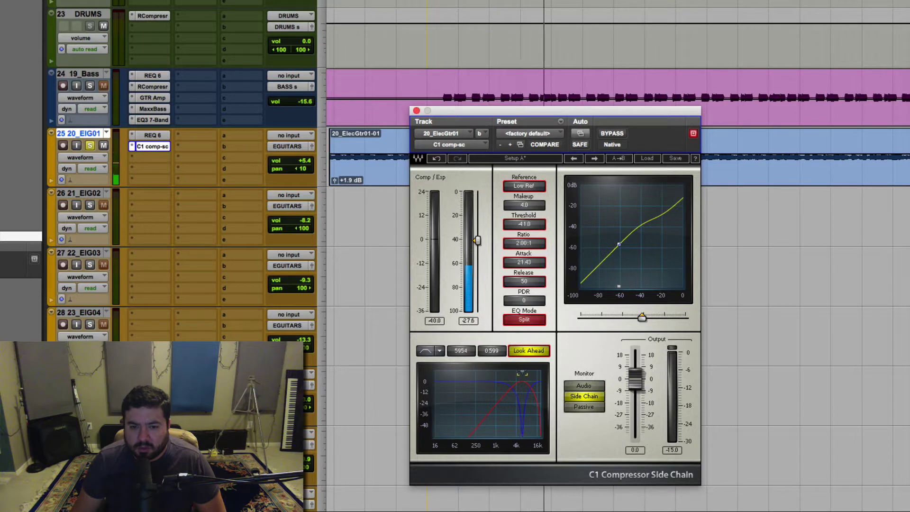
pyautogui.press('Down')
pyautogui.press('Down')
pyautogui.press('Down')
pyautogui.press('Down')
pyautogui.press('Down')
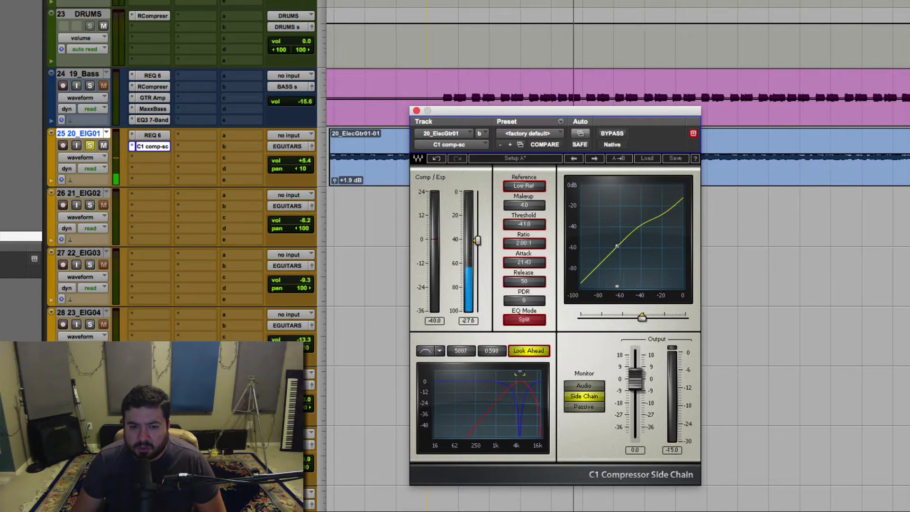
pyautogui.press('Down')
pyautogui.press('Down')
pyautogui.press('Down')
pyautogui.press('Down')
pyautogui.press('Down')
pyautogui.press('Down')
pyautogui.press('Down')
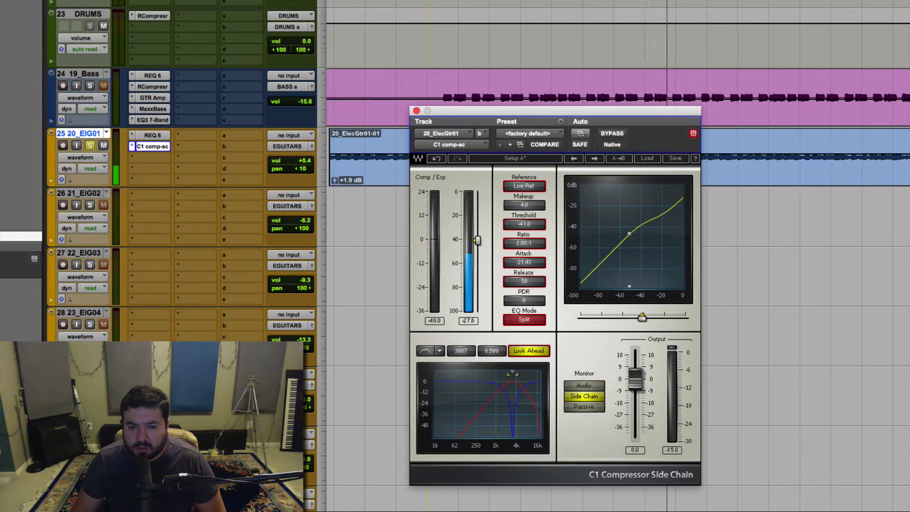
pyautogui.press('Up')
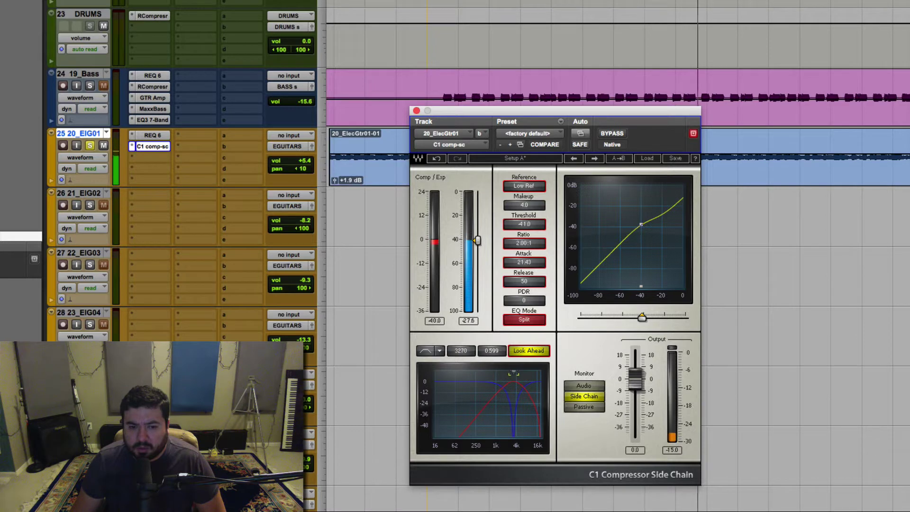
pyautogui.press('Up')
pyautogui.press('Up')
pyautogui.press('Up')
pyautogui.press('Up')
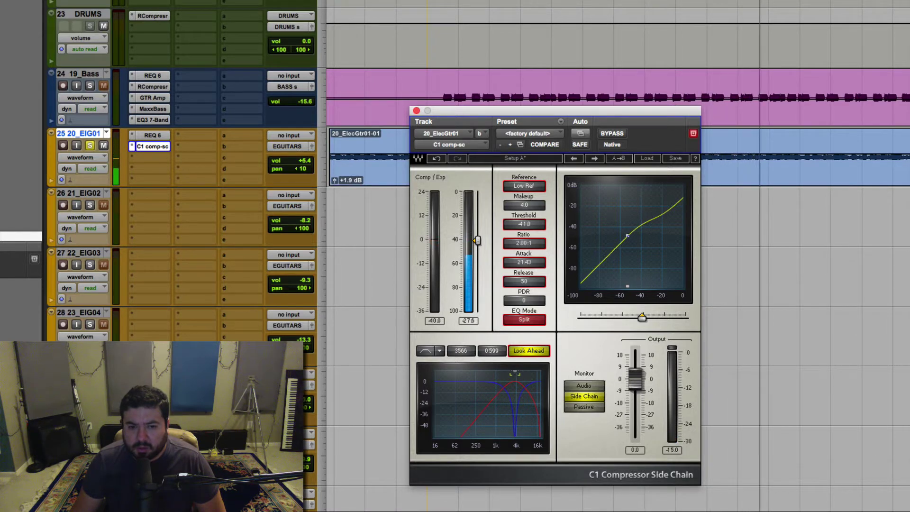
pyautogui.press('Up')
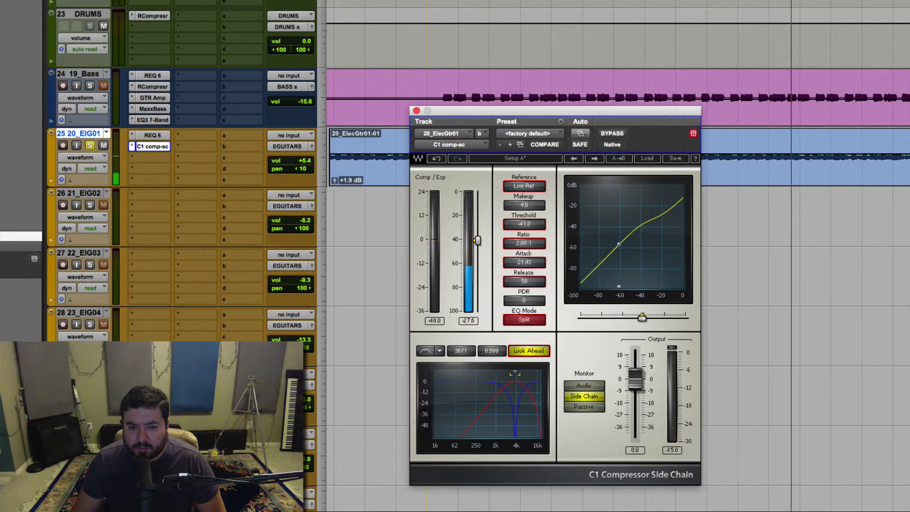
pyautogui.moveTo(515, 373); pyautogui.dragTo(515, 374)
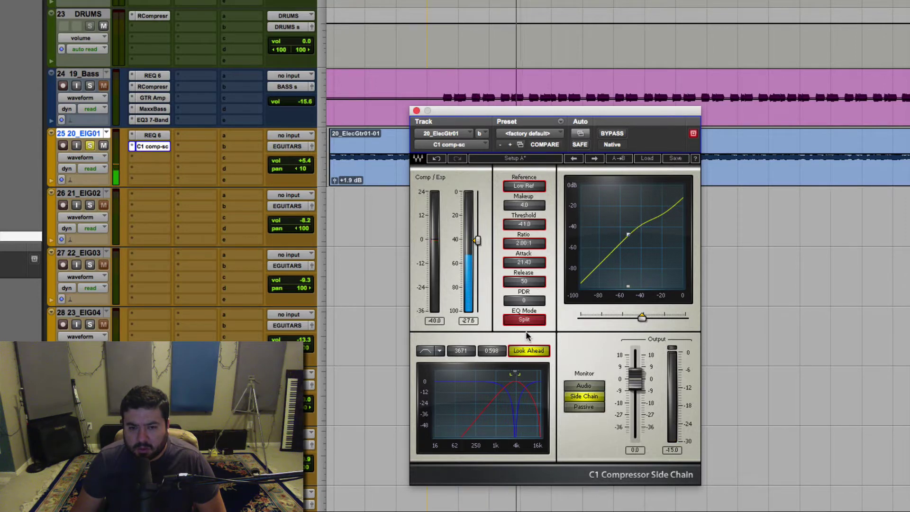
# Step: Return the C1 monitor to Audio and compare the guitar with the compressor bypassed and active
pyautogui.click(584, 386)
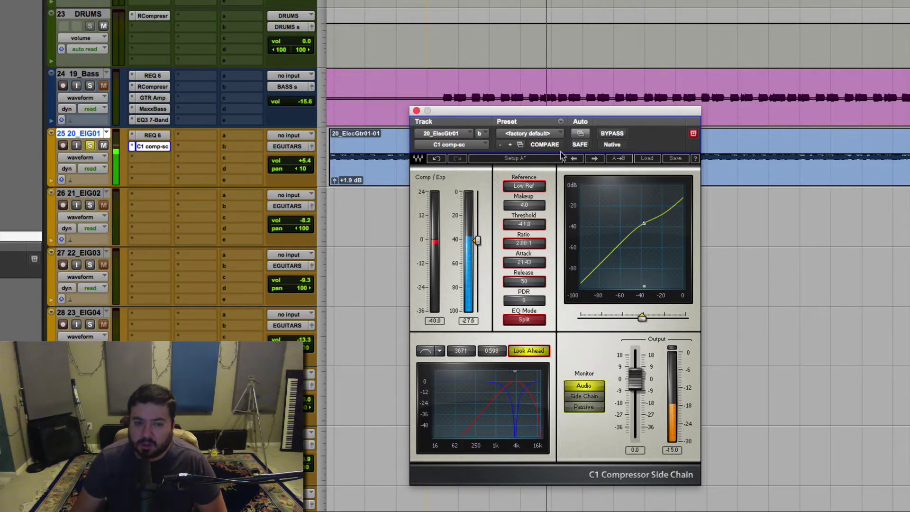
pyautogui.click(612, 133)
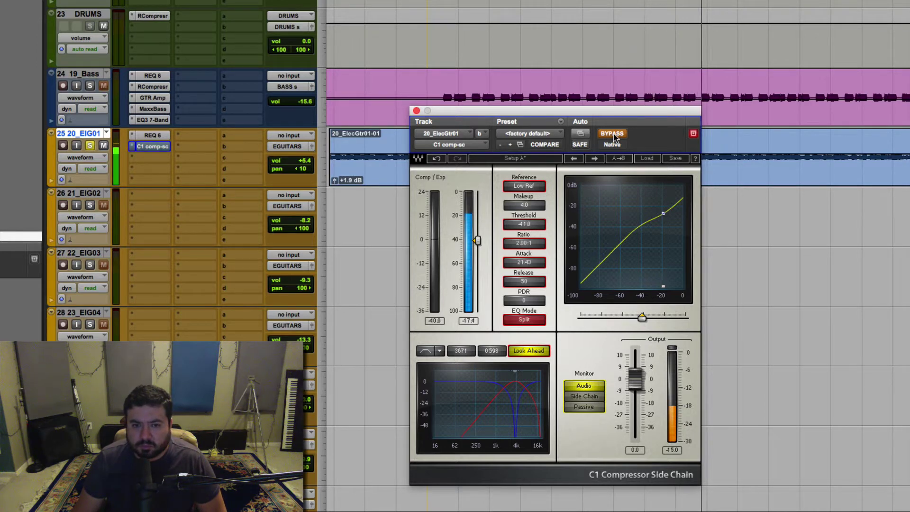
pyautogui.click(612, 134)
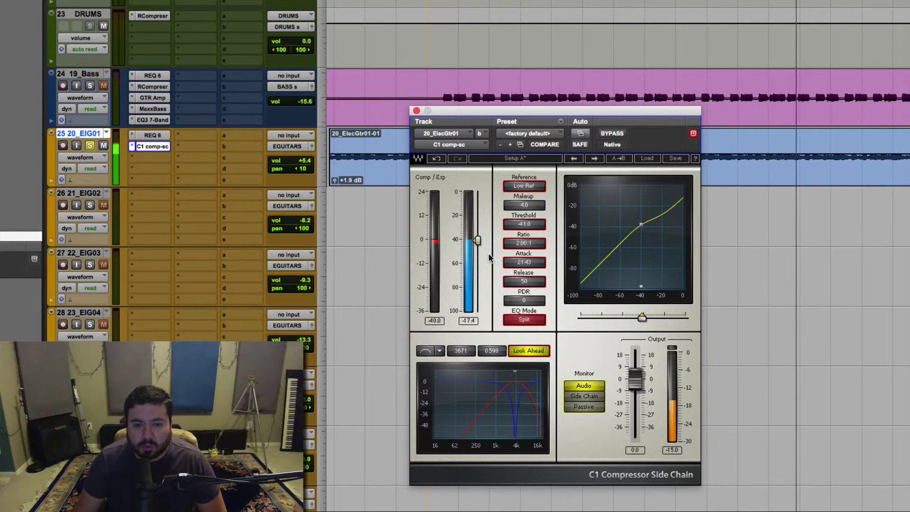
# Step: Set the C1 threshold to -46.2 and the side-chain filter frequency to 5154, checking the sound against bypass
pyautogui.moveTo(477, 241); pyautogui.dragTo(478, 248)
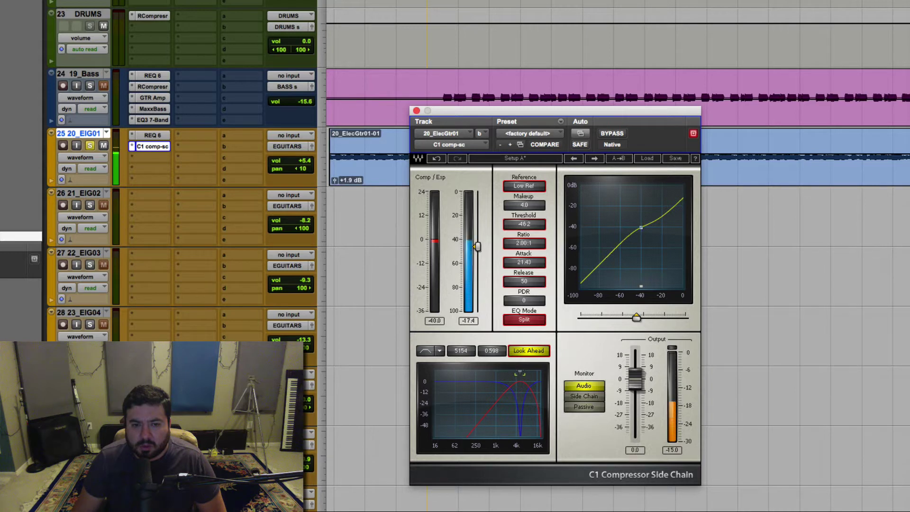
pyautogui.click(613, 135)
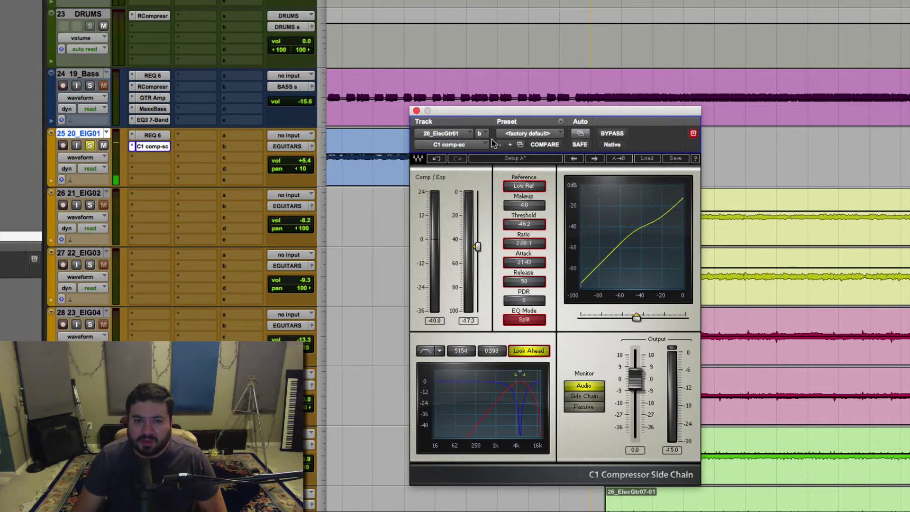
# Step: Close the C1 window and replay the start of the ElG01 part with its solo off
pyautogui.click(417, 111)
pyautogui.press('space')
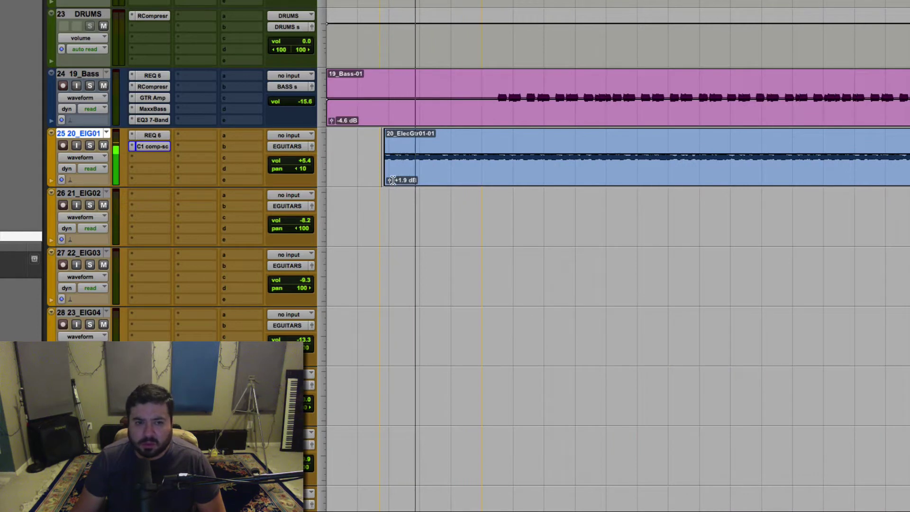
pyautogui.press('space')
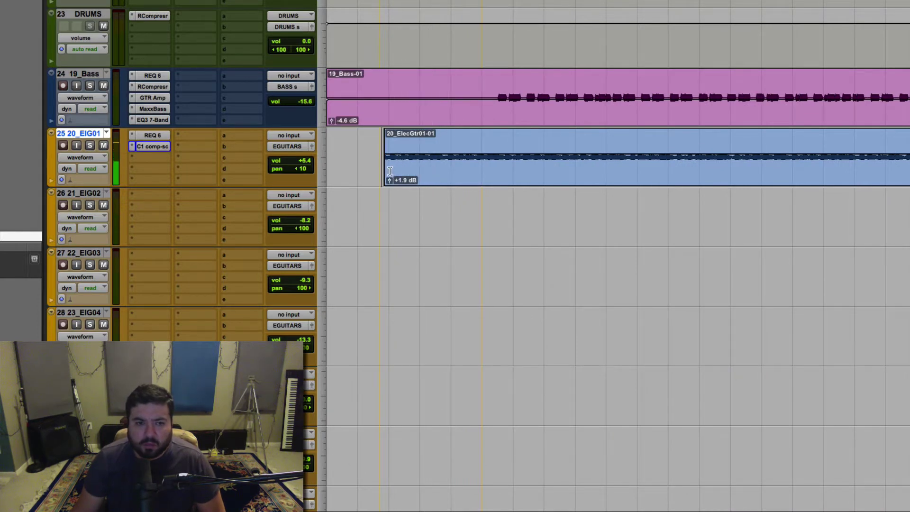
pyautogui.press('space')
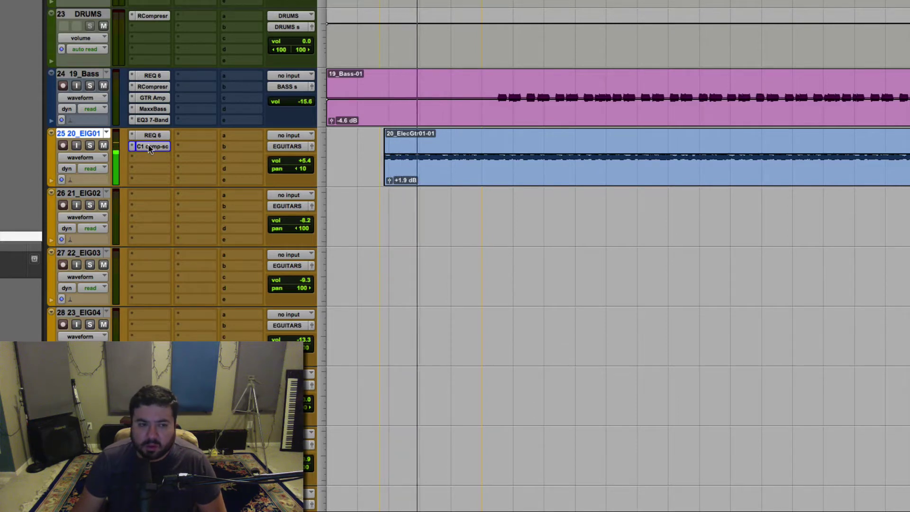
# Step: Reopen the C1 on ElG01 and compare its Wideband, Sidechain and Split EQ modes during playback, ending on Sidechain
pyautogui.click(166, 147)
pyautogui.click(522, 319)
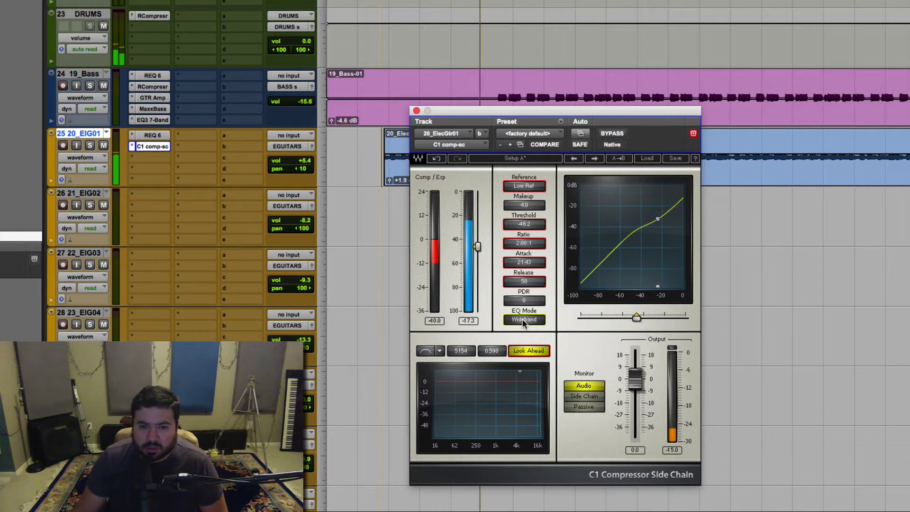
pyautogui.click(523, 320)
pyautogui.click(523, 320)
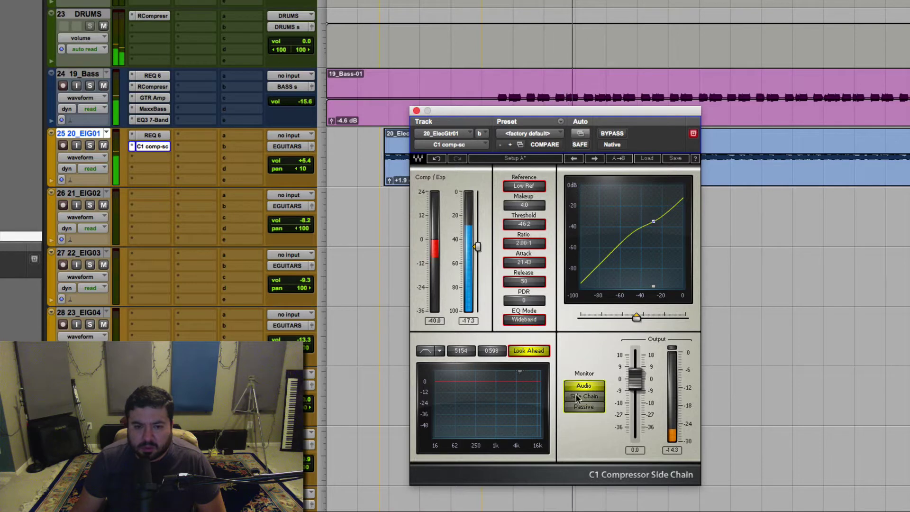
pyautogui.click(521, 319)
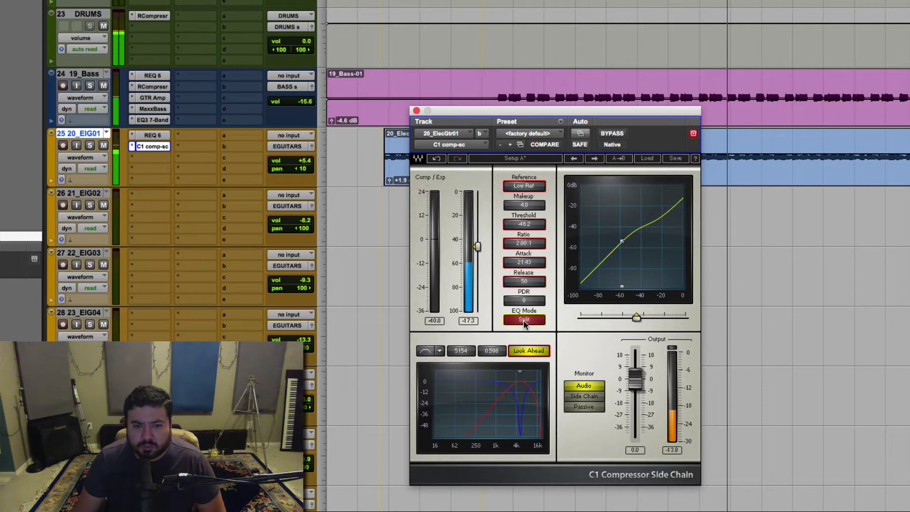
pyautogui.click(523, 320)
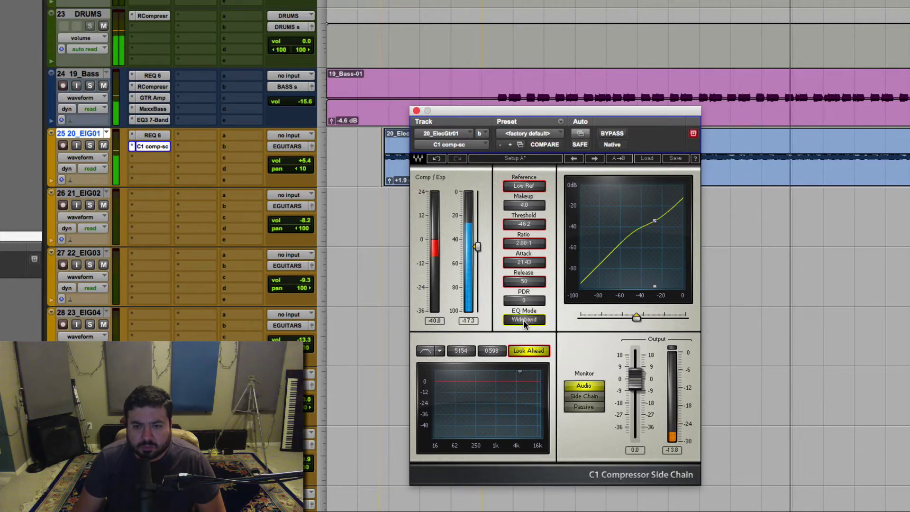
pyautogui.click(523, 320)
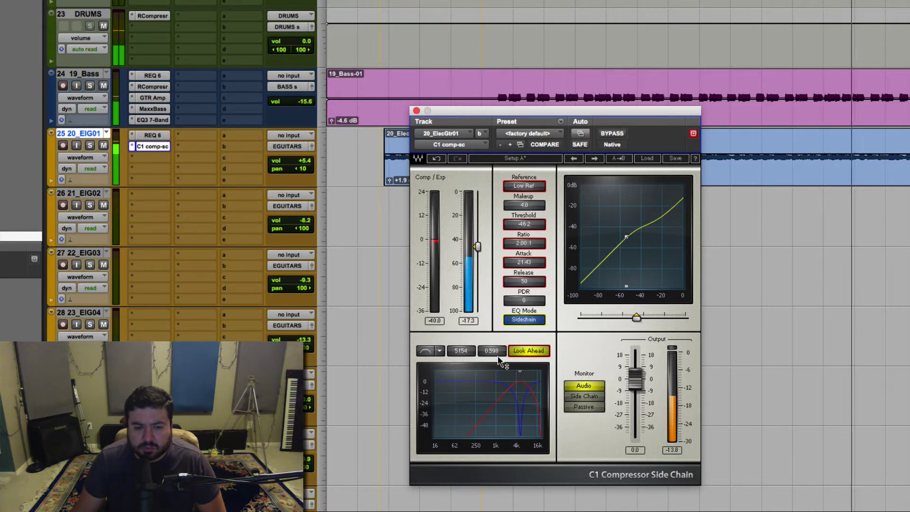
# Step: Set the C1 compressor's threshold to -60.3 and its ratio to 3.99:1
pyautogui.moveTo(478, 247)
pyautogui.mouseDown()
pyautogui.moveTo(480, 272)
pyautogui.moveTo(478, 264)
pyautogui.mouseUp()
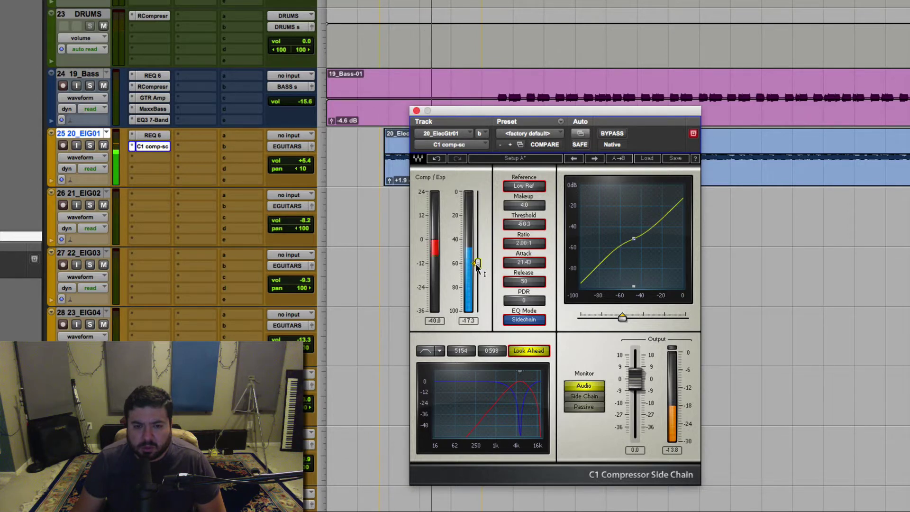
pyautogui.click(521, 243)
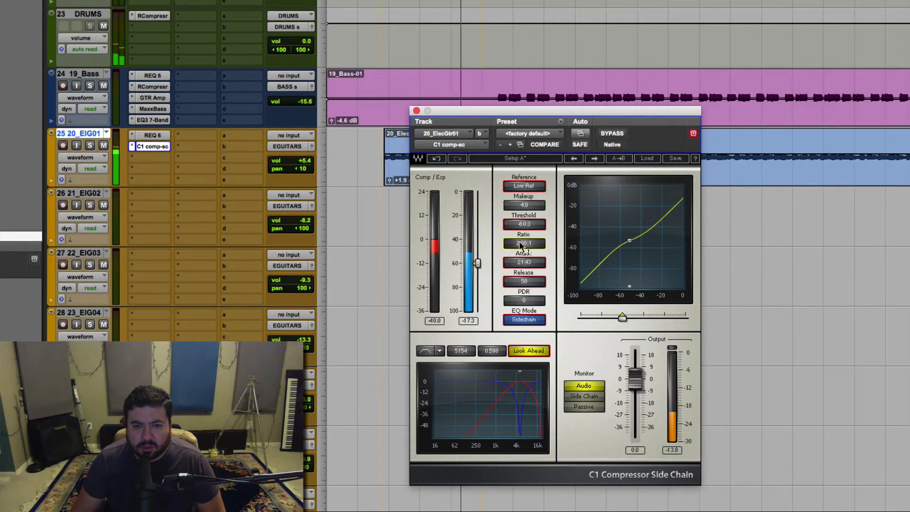
pyautogui.moveTo(520, 245); pyautogui.dragTo(520, 214)
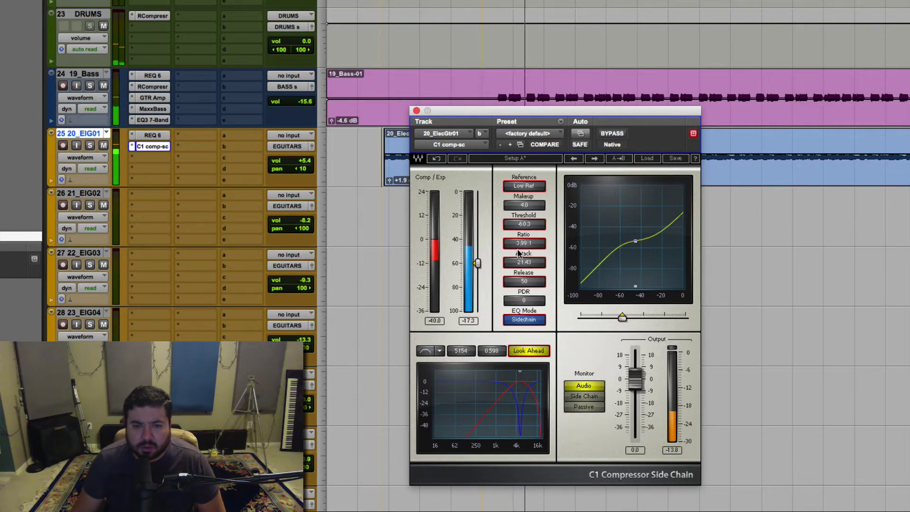
# Step: Compare the guitar in the mix with the C1 bypassed and active, and restart playback
pyautogui.click(615, 134)
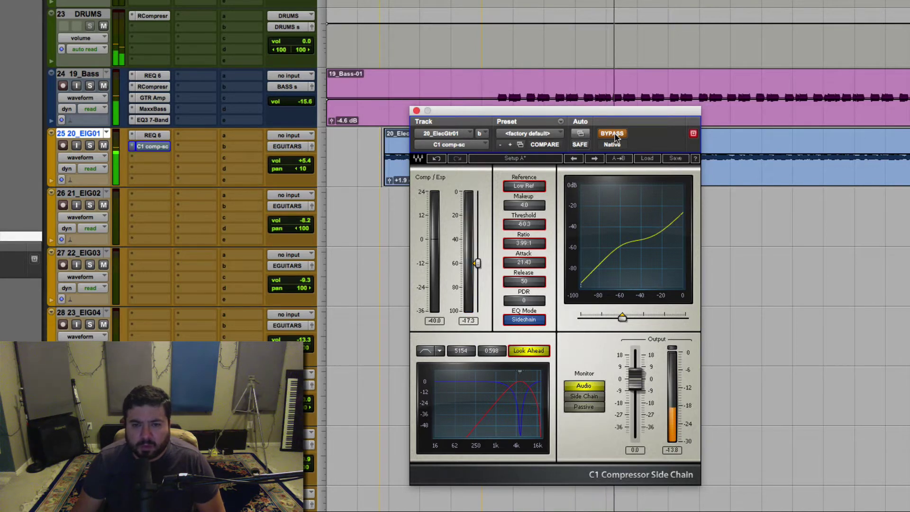
pyautogui.click(614, 134)
pyautogui.press('space')
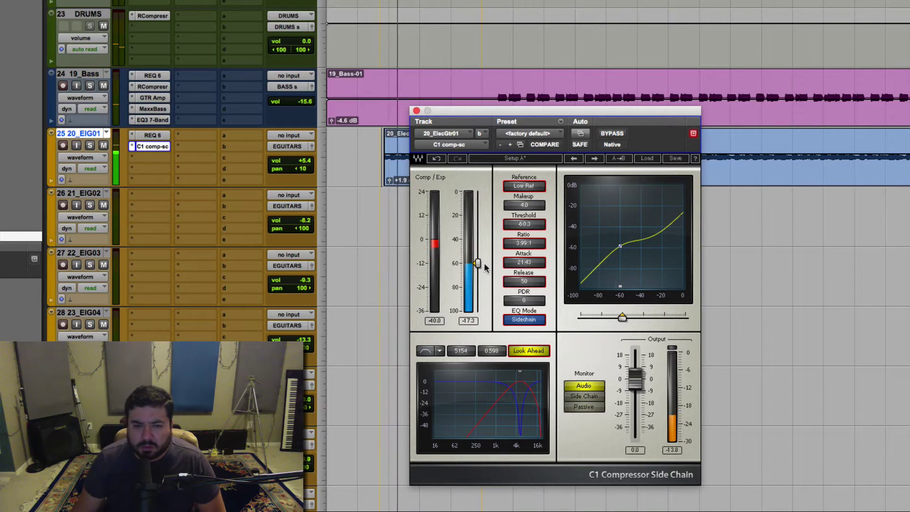
# Step: Set the C1 threshold to -44.7 and compare the Split and Wideband EQ modes, returning to Sidechain
pyautogui.moveTo(477, 264); pyautogui.dragTo(478, 244)
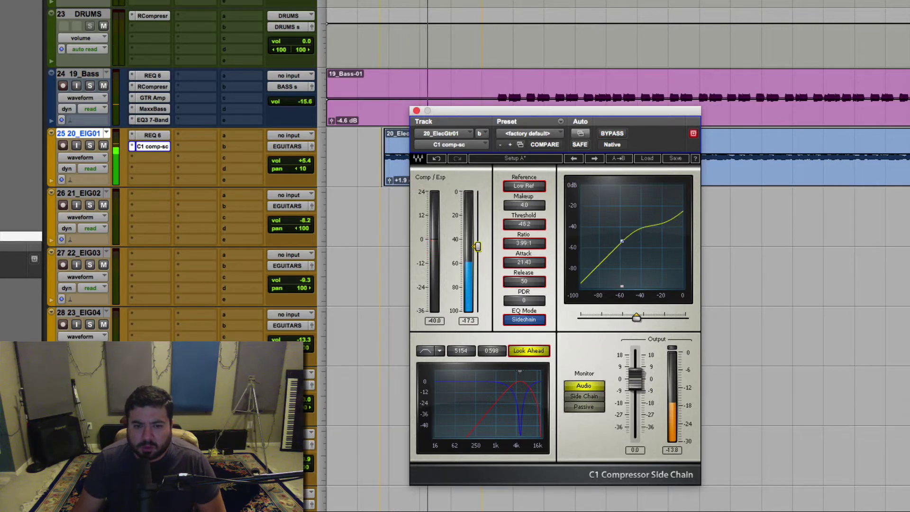
pyautogui.click(523, 321)
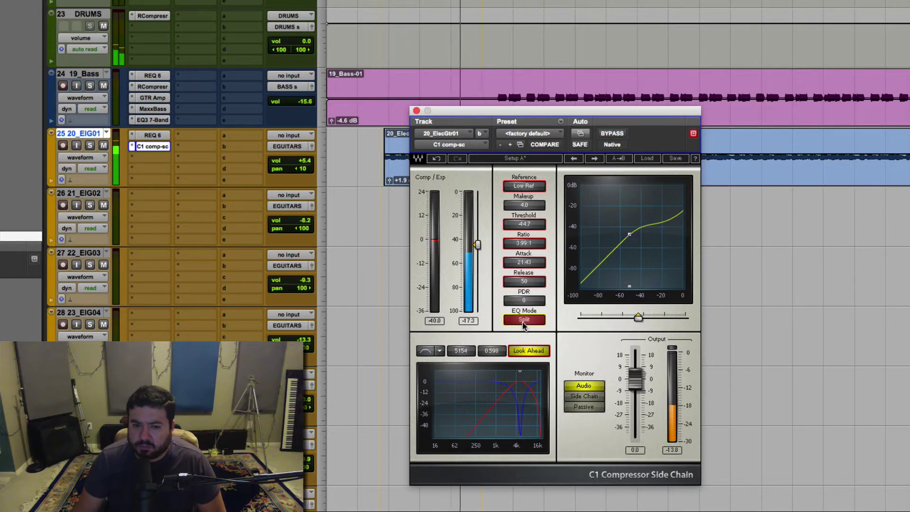
pyautogui.click(523, 322)
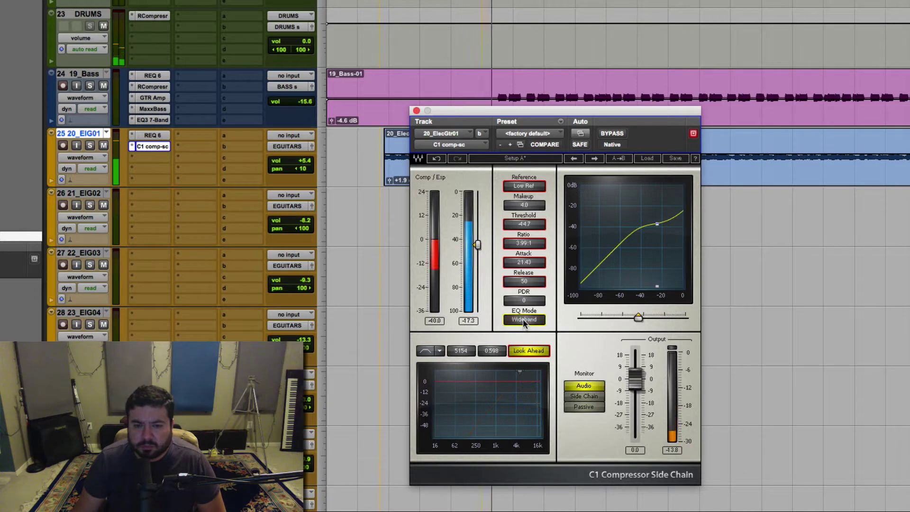
pyautogui.click(523, 320)
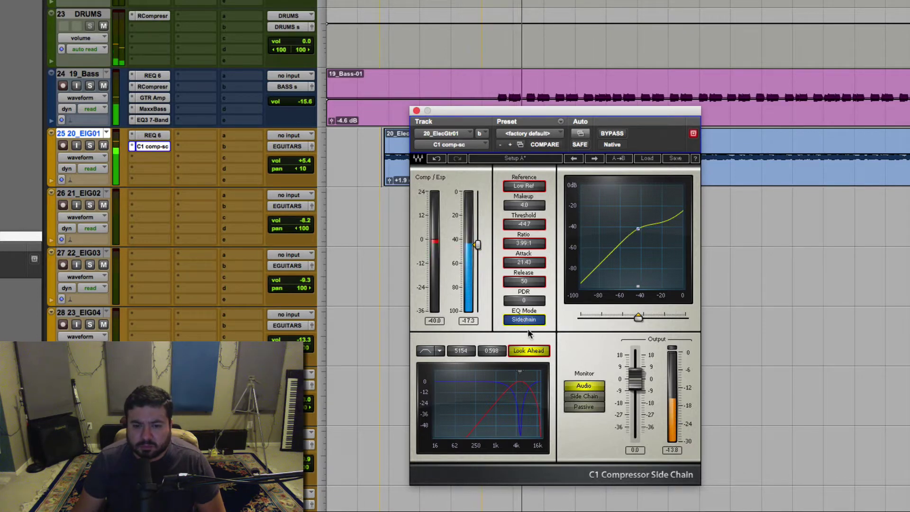
# Step: Lower the C1 threshold to -52.3, audition its side-chain signal, and return monitoring to Audio
pyautogui.moveTo(478, 244); pyautogui.dragTo(479, 250)
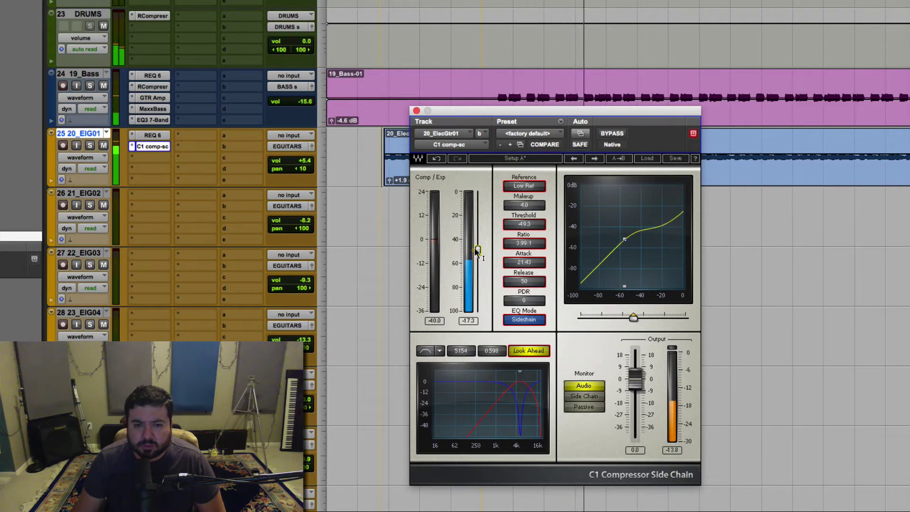
pyautogui.moveTo(478, 251); pyautogui.dragTo(477, 253)
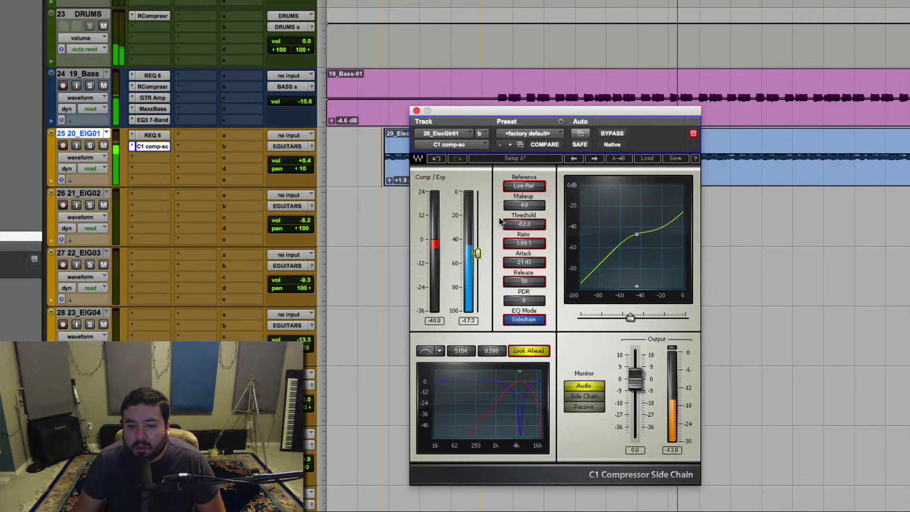
pyautogui.click(586, 397)
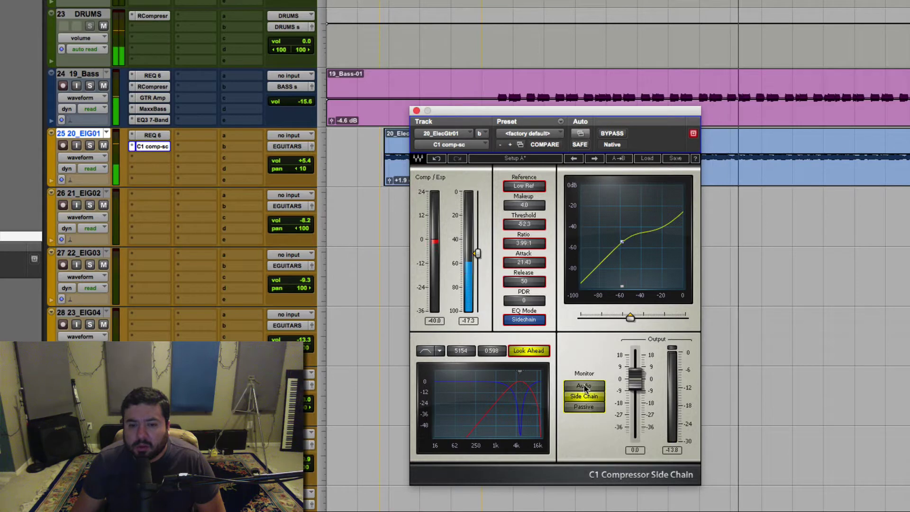
pyautogui.click(586, 396)
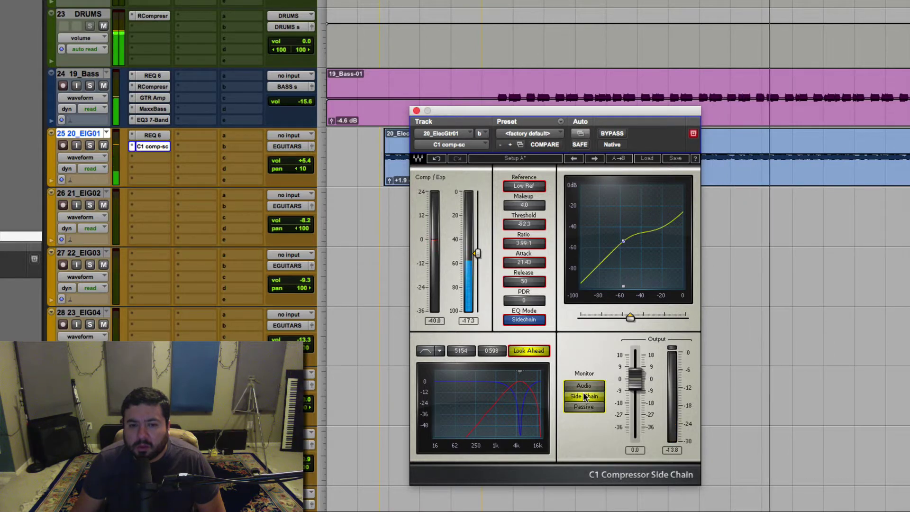
pyautogui.click(583, 386)
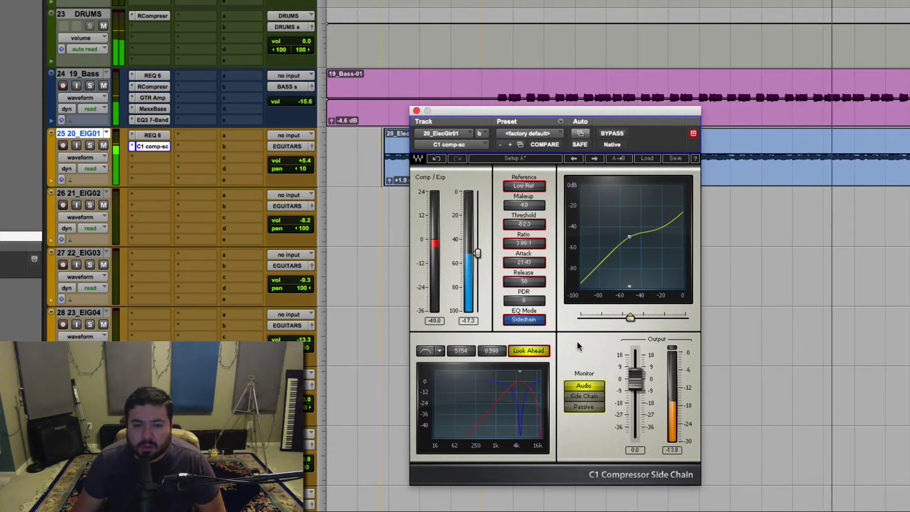
# Step: Try raising the C1 output to 3.6, restore it to 0.0, and compare the Peak and Low reference modes, ending on Low Ref
pyautogui.moveTo(635, 383); pyautogui.dragTo(637, 374)
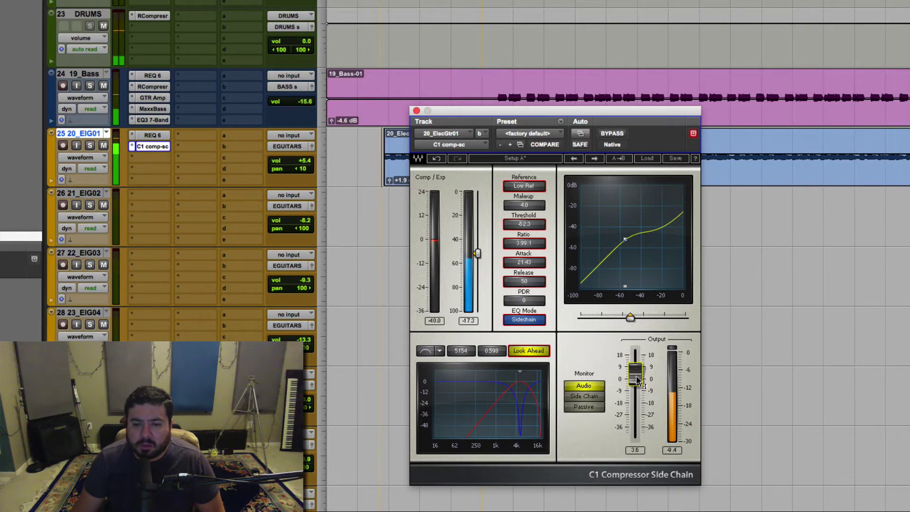
pyautogui.moveTo(637, 378); pyautogui.dragTo(635, 382)
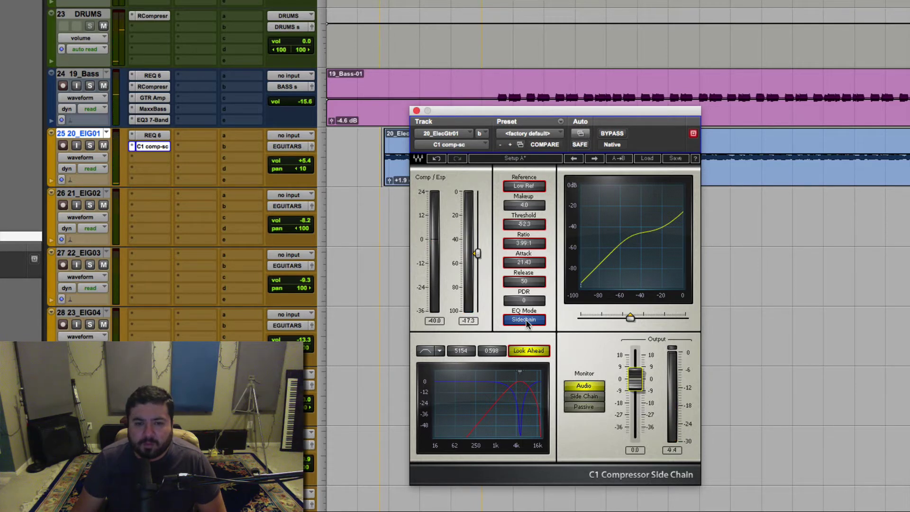
pyautogui.click(524, 184)
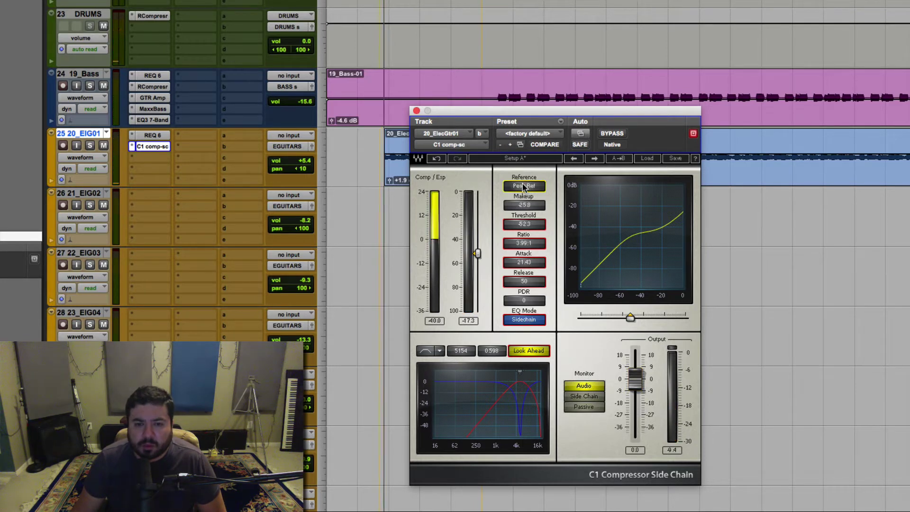
pyautogui.click(525, 186)
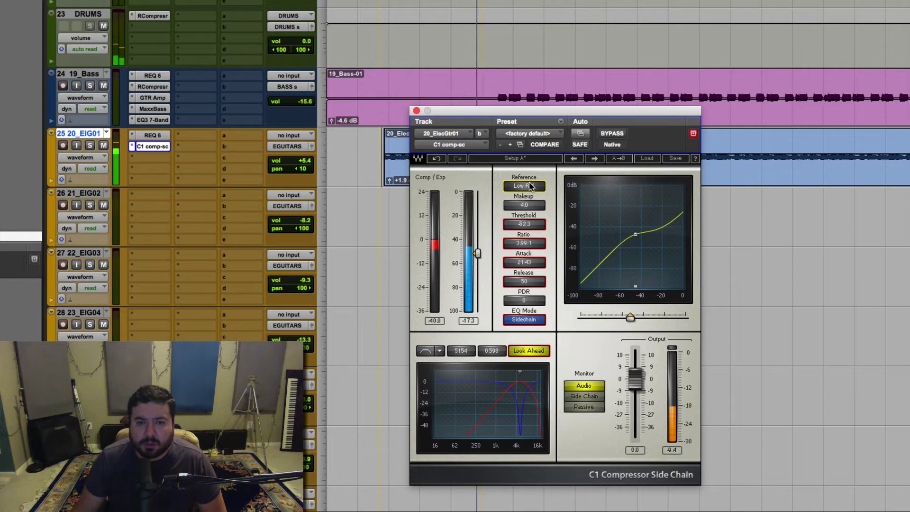
pyautogui.click(530, 185)
pyautogui.click(530, 185)
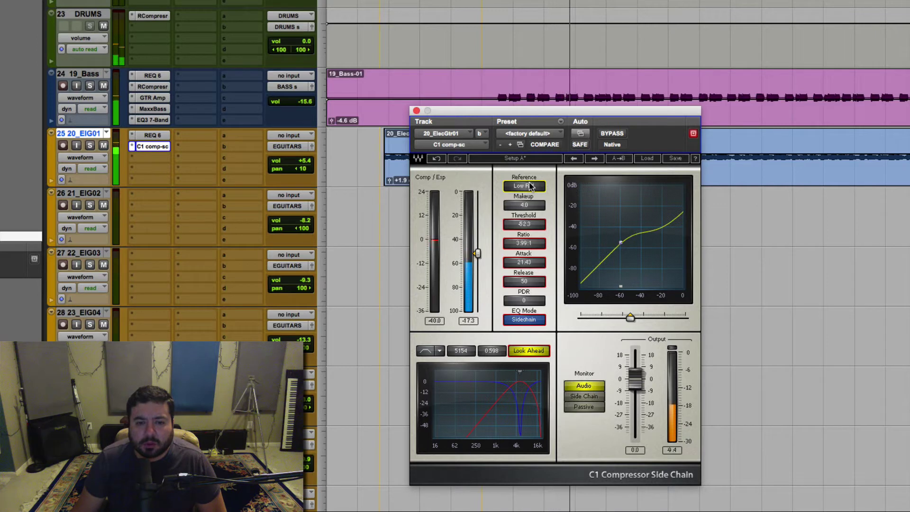
pyautogui.click(529, 186)
pyautogui.click(530, 186)
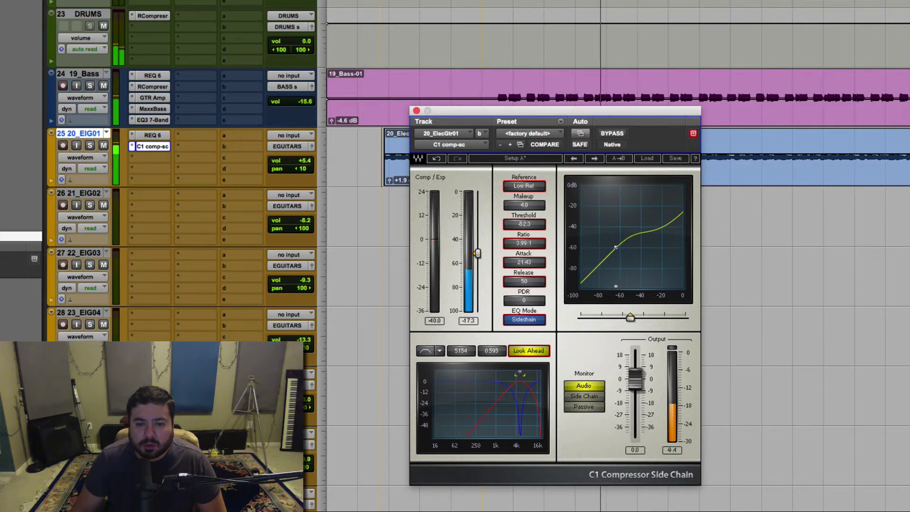
# Step: Solo ElG01 and sweep the C1's side-chain filter across the spectrum, ending at 1425 Hz with a Q of 0.386
pyautogui.moveTo(520, 374); pyautogui.dragTo(520, 384)
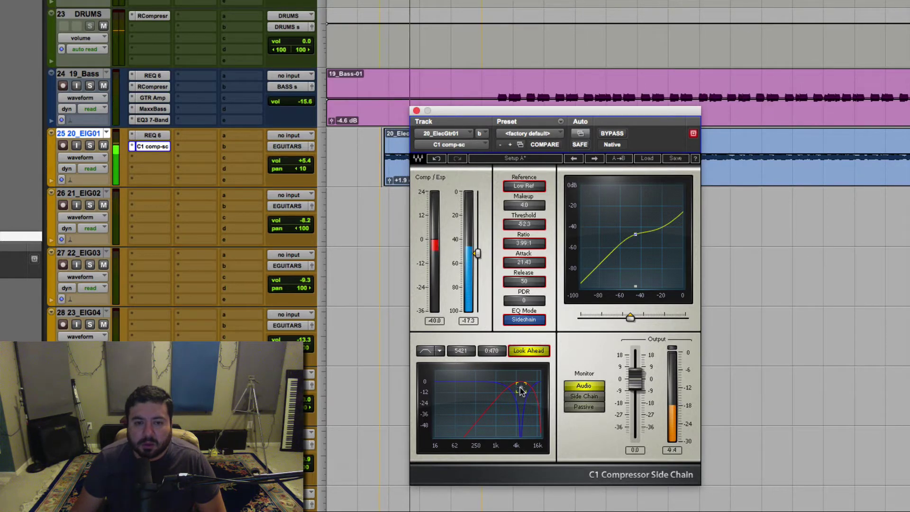
pyautogui.click(90, 145)
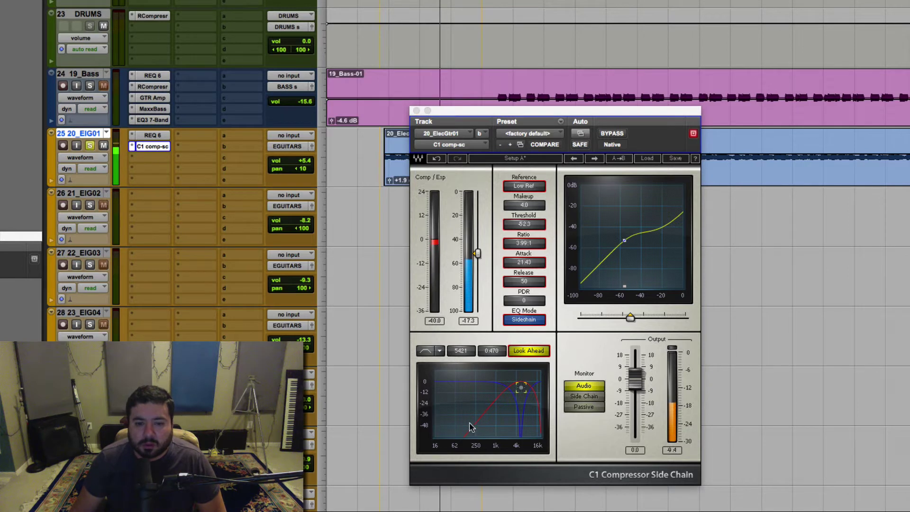
pyautogui.moveTo(521, 388); pyautogui.dragTo(521, 394)
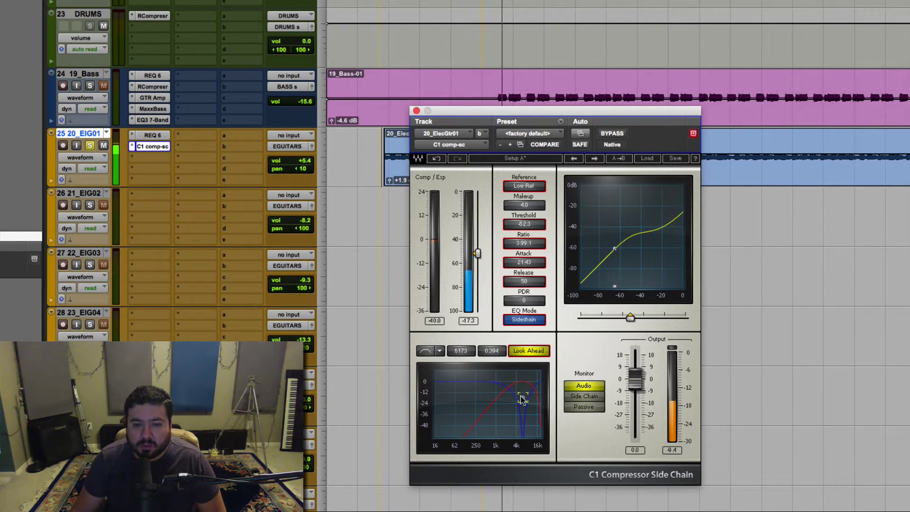
pyautogui.moveTo(522, 399); pyautogui.dragTo(511, 400)
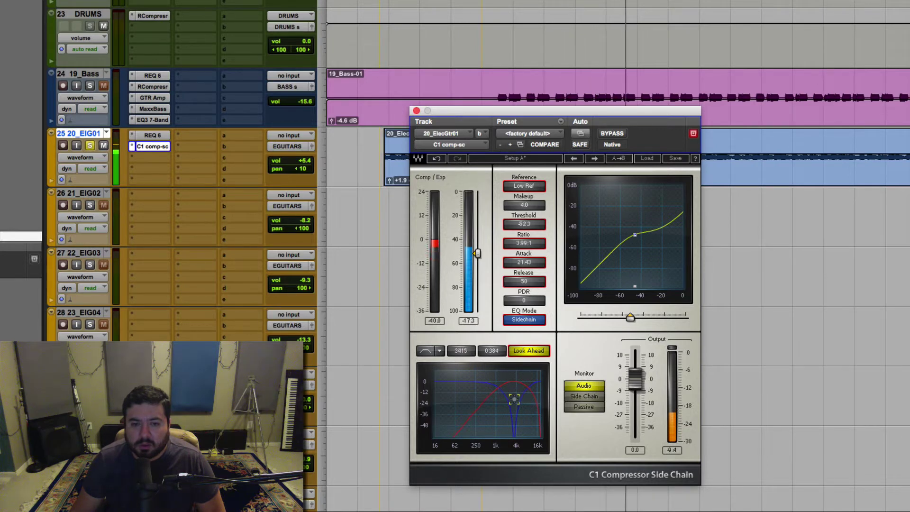
pyautogui.moveTo(514, 399); pyautogui.dragTo(499, 399)
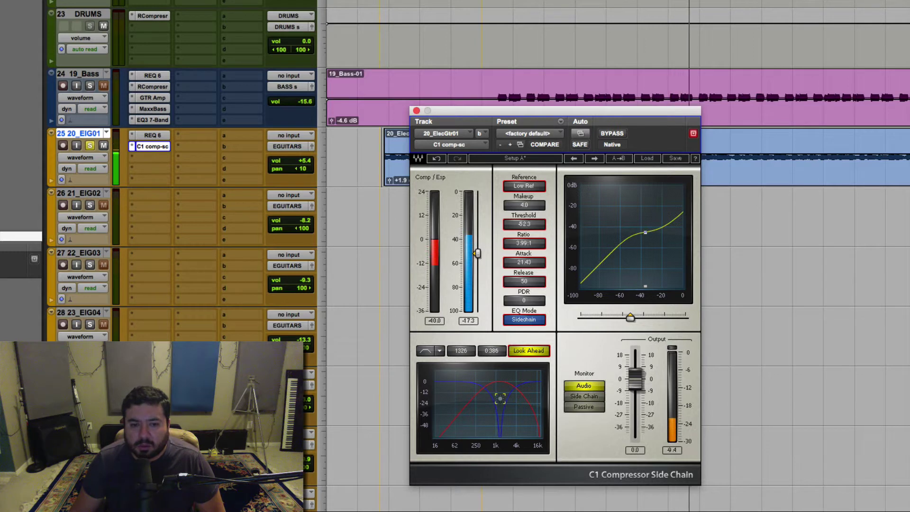
pyautogui.moveTo(500, 398); pyautogui.dragTo(502, 398)
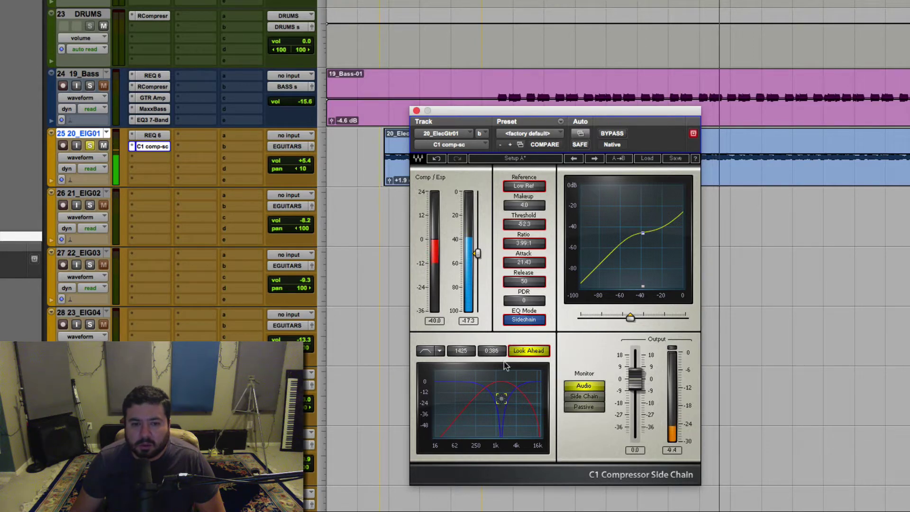
# Step: Set the C1 threshold to -46.9 and its ratio to 2:1
pyautogui.moveTo(479, 262); pyautogui.dragTo(478, 247)
pyautogui.click(524, 243)
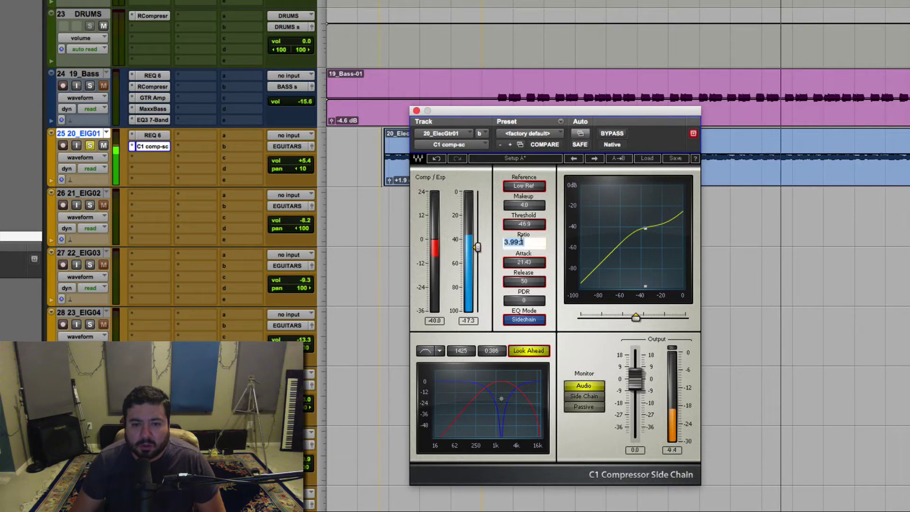
pyautogui.write('2')
pyautogui.press('Return')
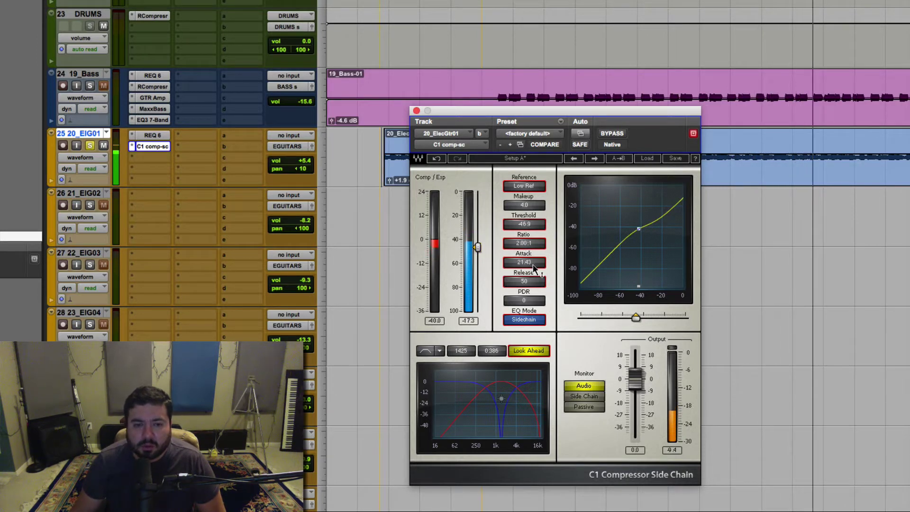
# Step: Switch the C1's EQ mode to Split and compare the soloed guitar with the compressor bypassed and active
pyautogui.click(616, 134)
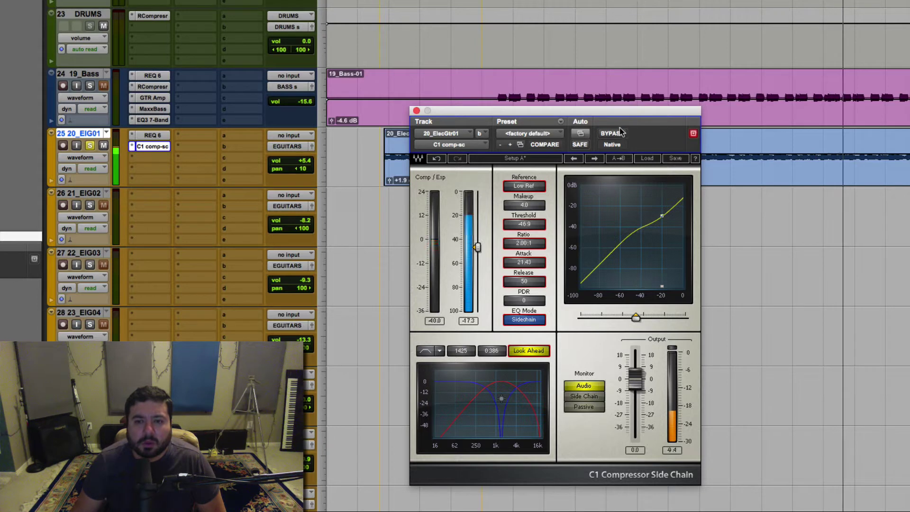
pyautogui.click(617, 133)
pyautogui.click(524, 320)
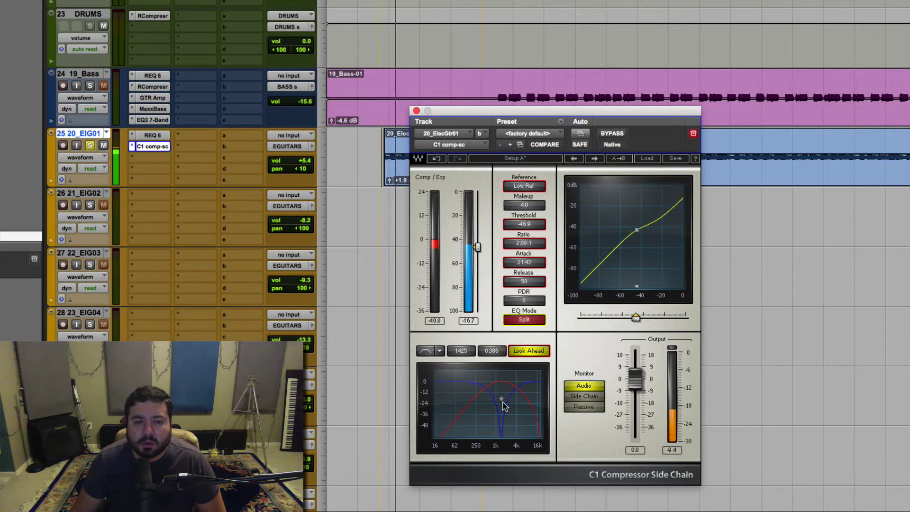
pyautogui.click(616, 134)
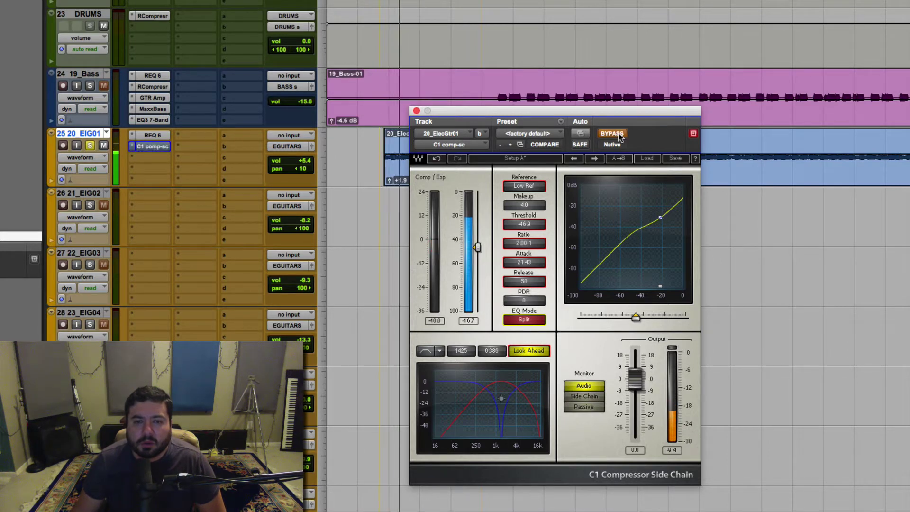
pyautogui.click(615, 135)
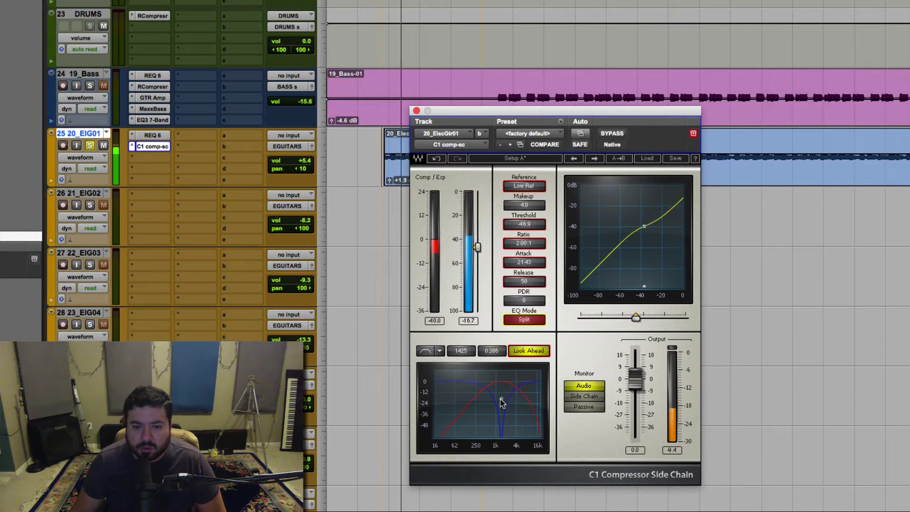
# Step: Move the C1 filter to 6041 Hz while monitoring the side chain, return to Audio monitoring, and compare bypassed and active
pyautogui.moveTo(502, 399); pyautogui.dragTo(503, 398)
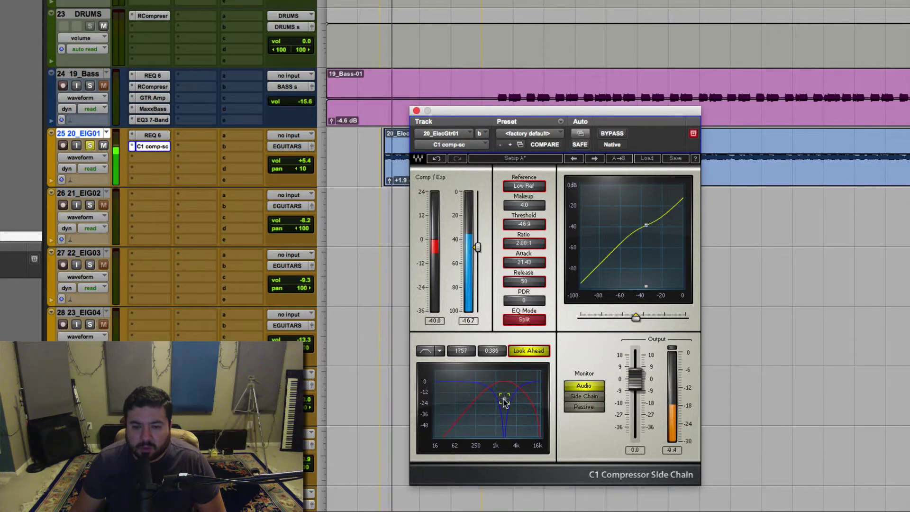
pyautogui.click(568, 399)
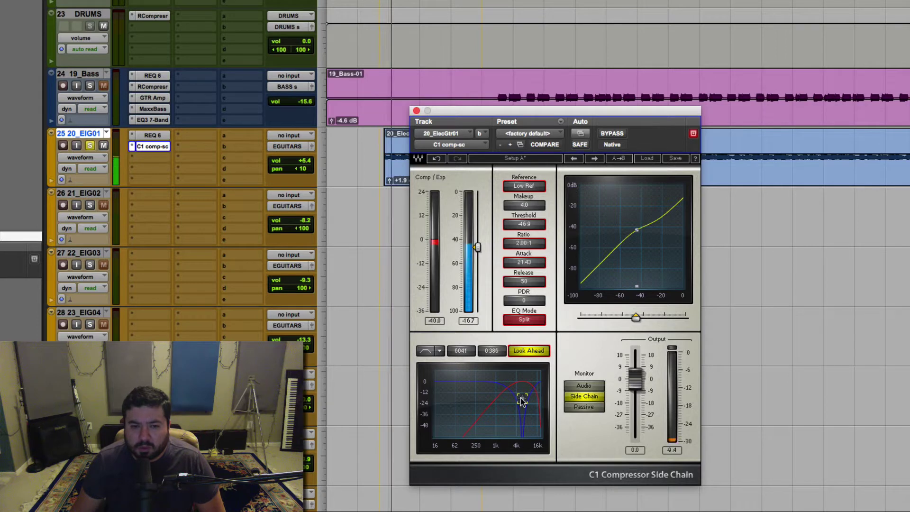
pyautogui.click(584, 386)
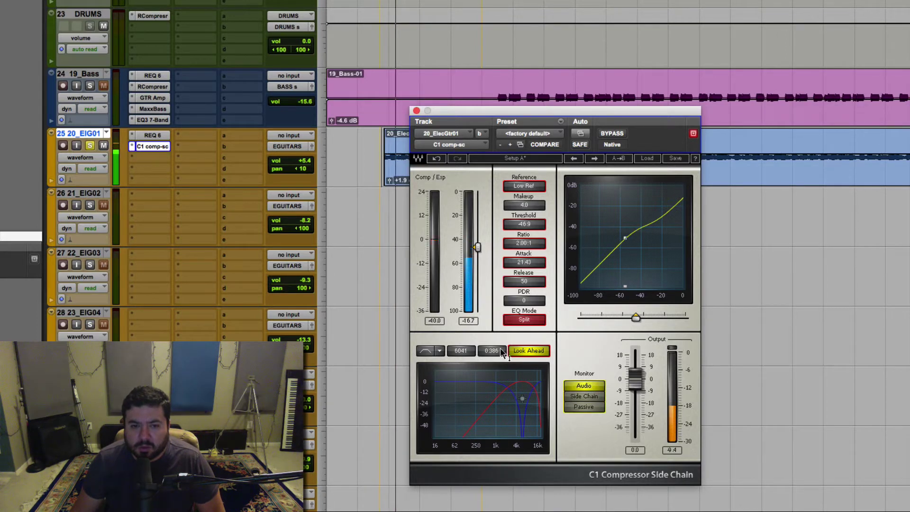
pyautogui.click(612, 134)
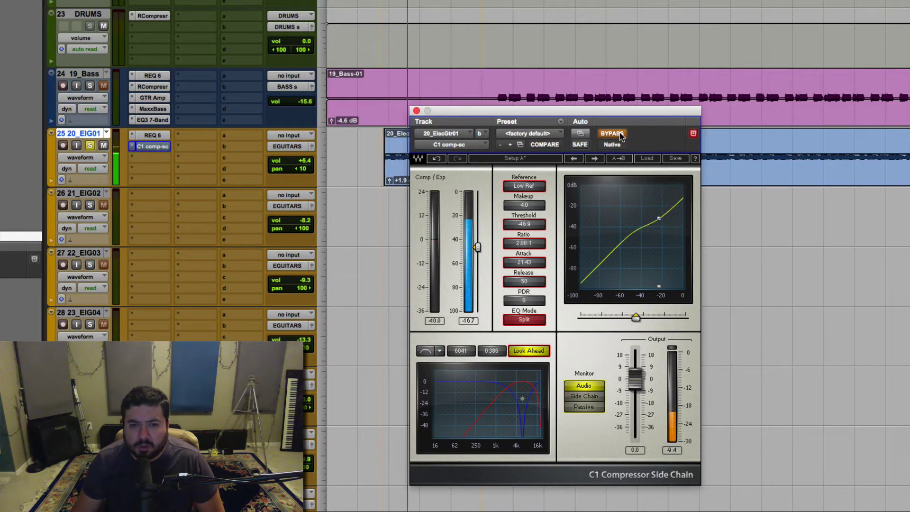
pyautogui.click(620, 135)
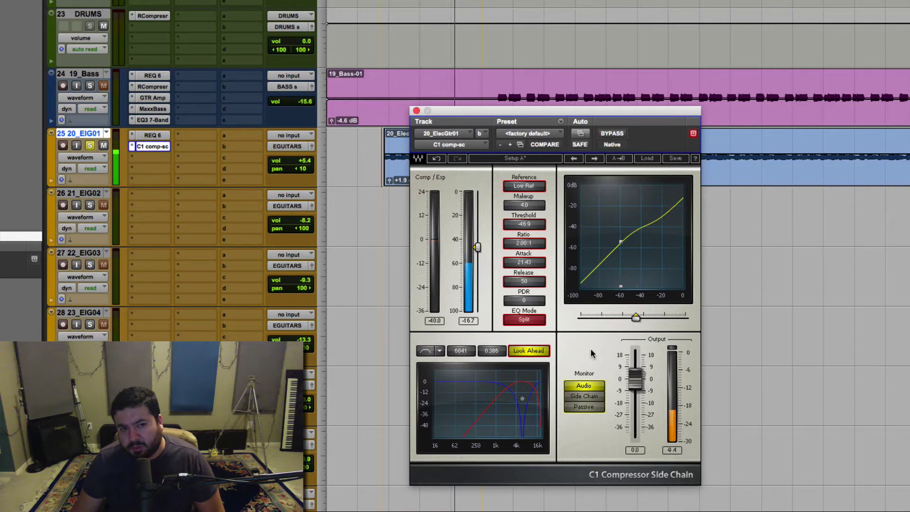
# Step: Stop playback, close the C1 window, and remove the C1 compressor from ElG01's inserts
pyautogui.press('space')
pyautogui.click(416, 111)
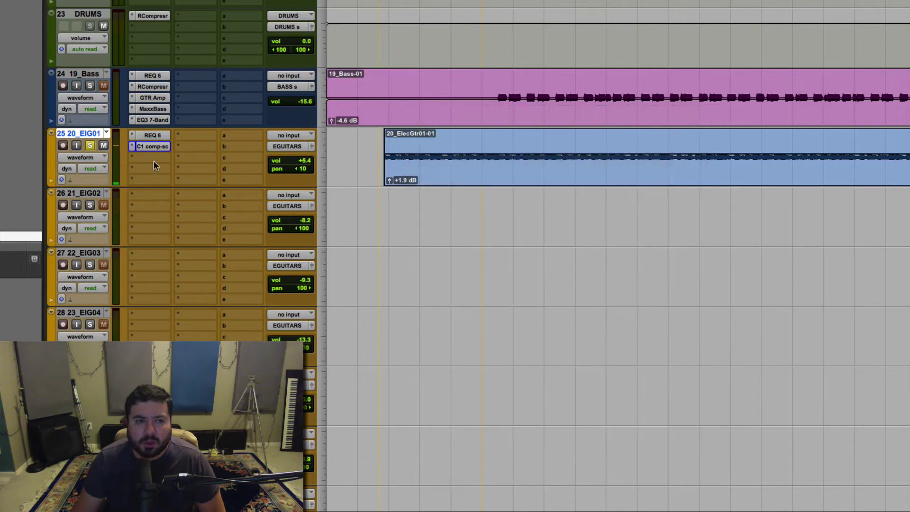
pyautogui.click(132, 146)
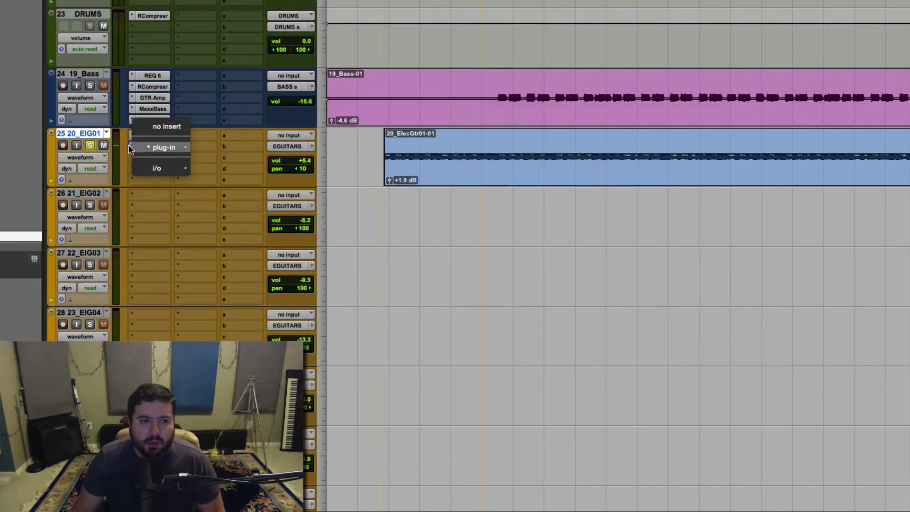
pyautogui.click(168, 127)
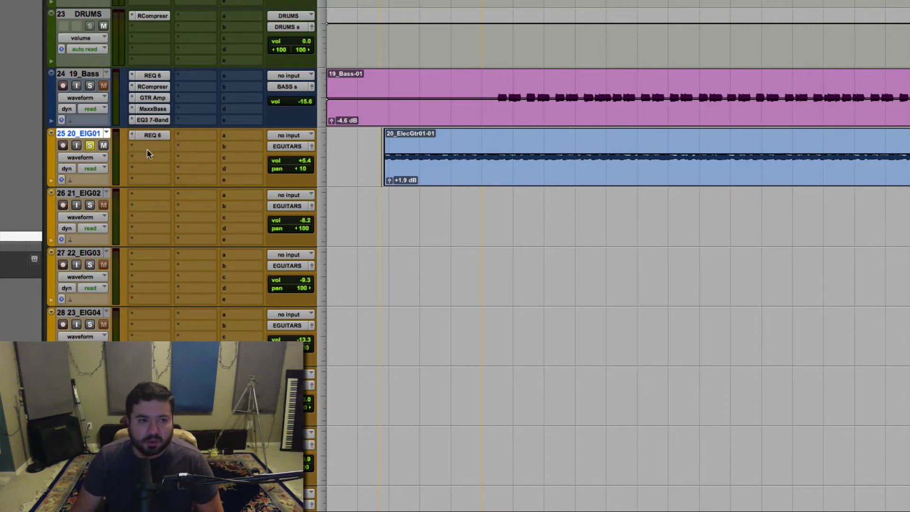
# Step: Insert the C4 (mono) multiband processor on ElG01, move its window clear of the guitar clip, and start playback
pyautogui.click(148, 147)
pyautogui.moveTo(161, 174)
pyautogui.moveTo(266, 185)
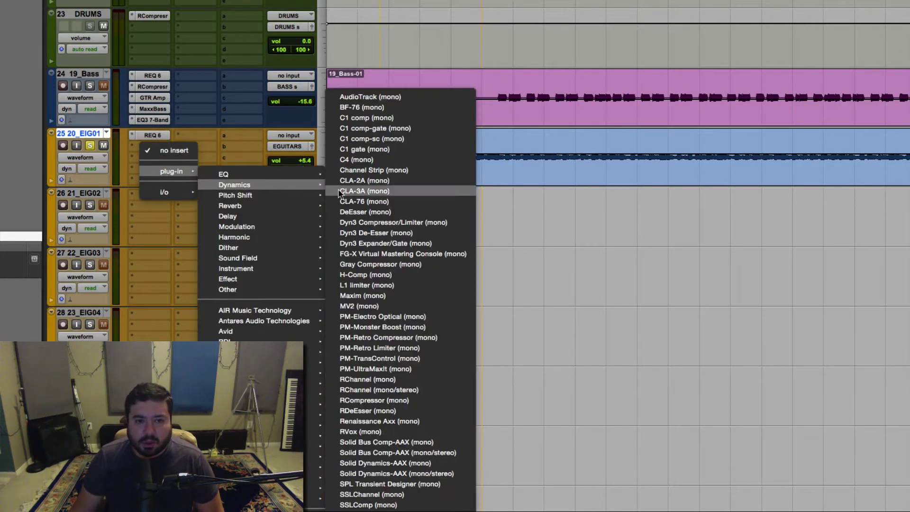
pyautogui.click(361, 161)
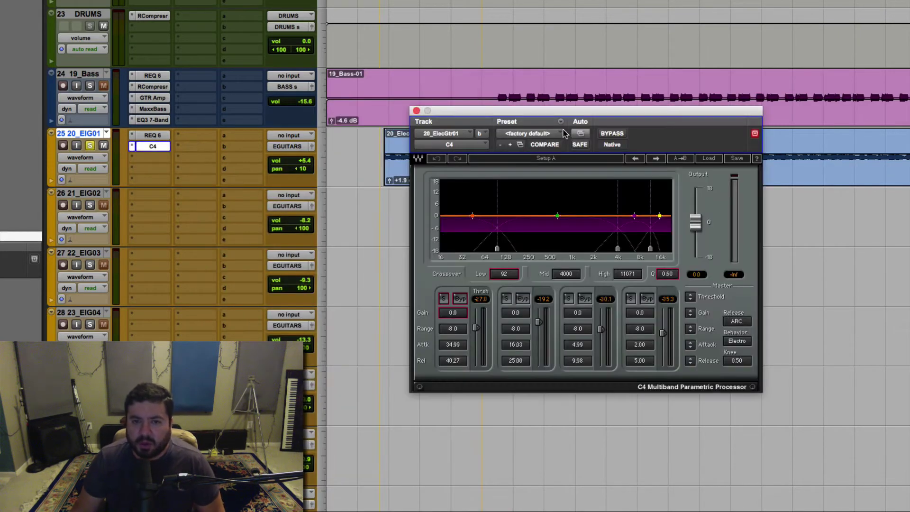
pyautogui.moveTo(563, 112); pyautogui.dragTo(491, 193)
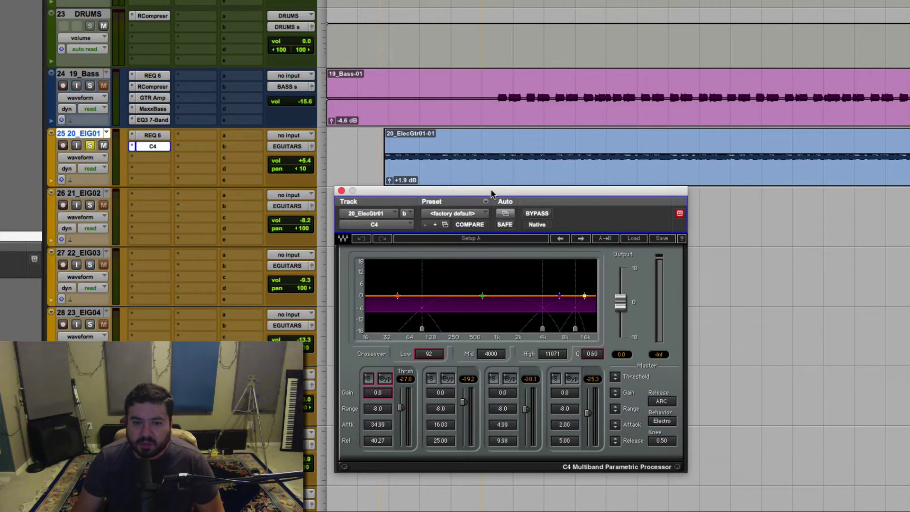
pyautogui.press('space')
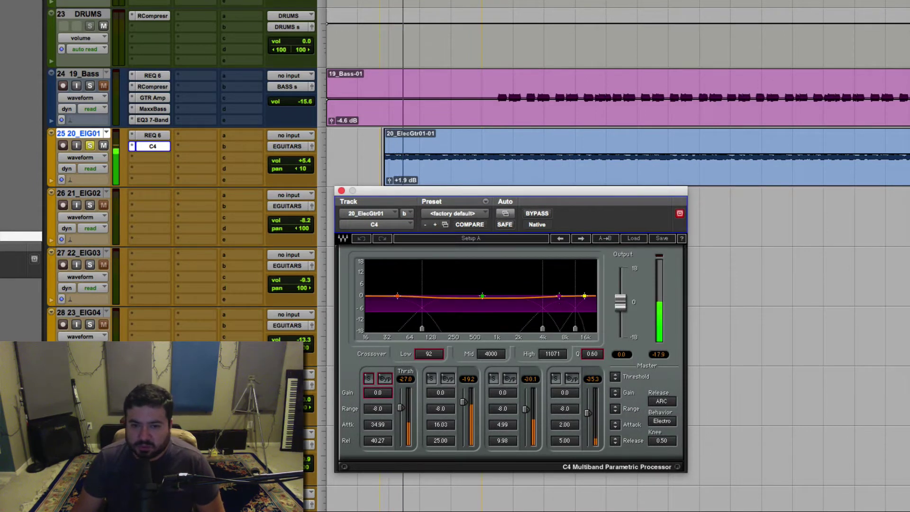
# Step: Pull the C4's high-mid band to a gain of -11.5 between 2478 and 7389 Hz, and compare bypassed and active
pyautogui.moveTo(560, 296); pyautogui.dragTo(545, 321)
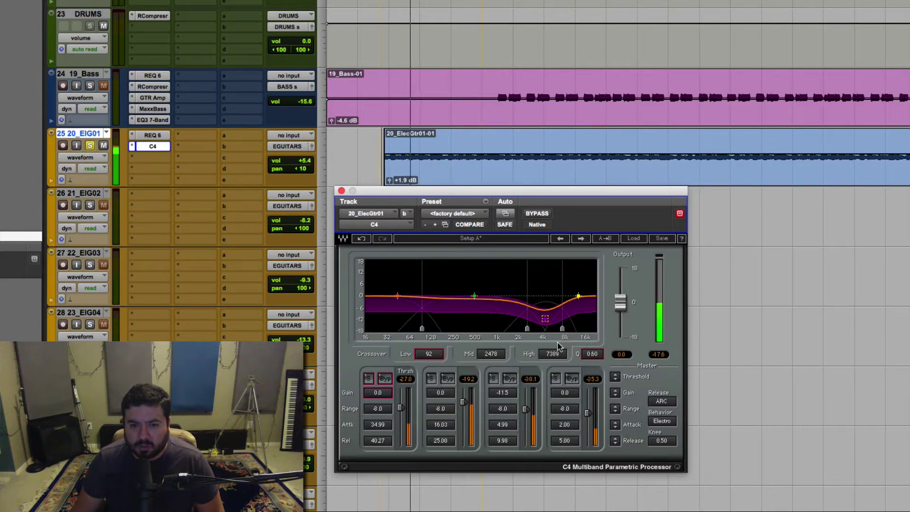
pyautogui.click(538, 214)
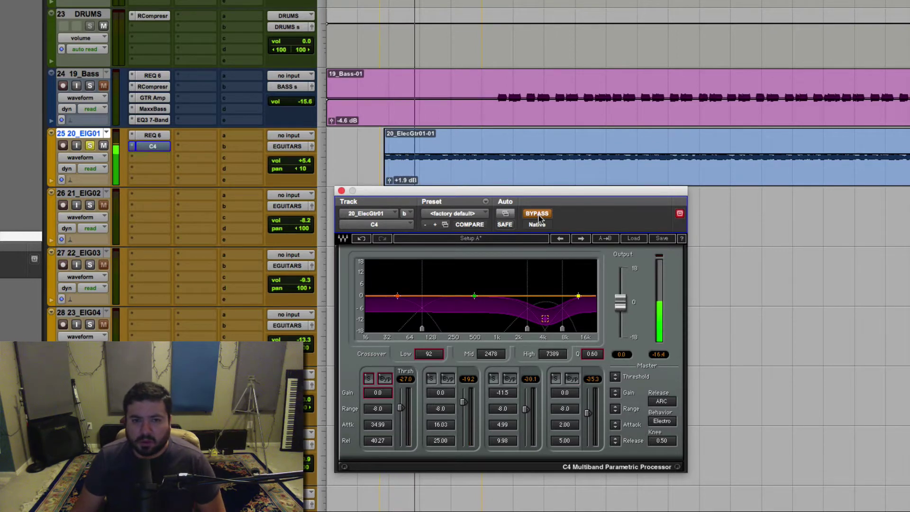
pyautogui.click(537, 214)
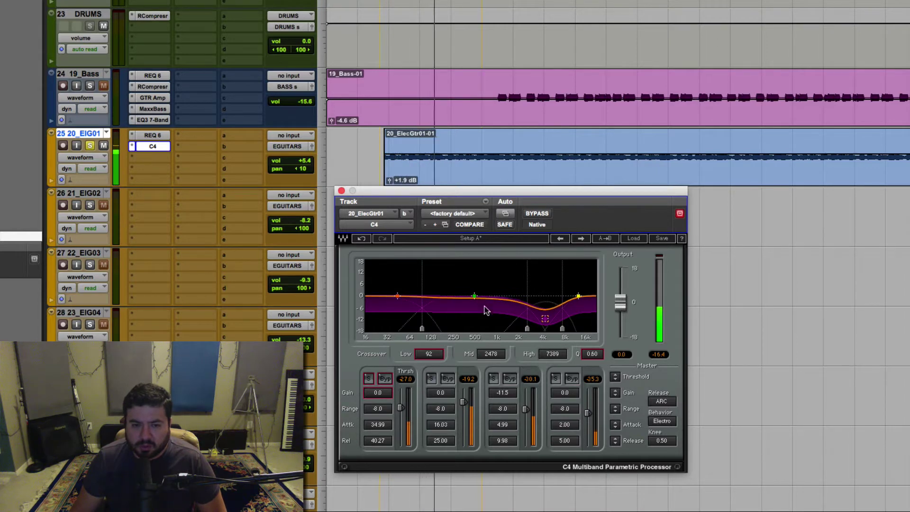
# Step: Set the thresholds of the C4's low, low-mid and high bands to 0.0 and resume playback
pyautogui.click(407, 380)
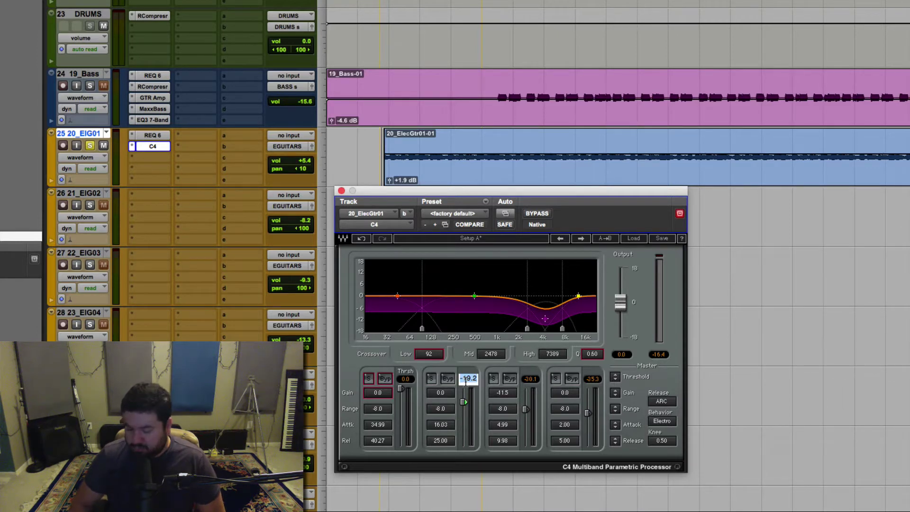
pyautogui.press('space')
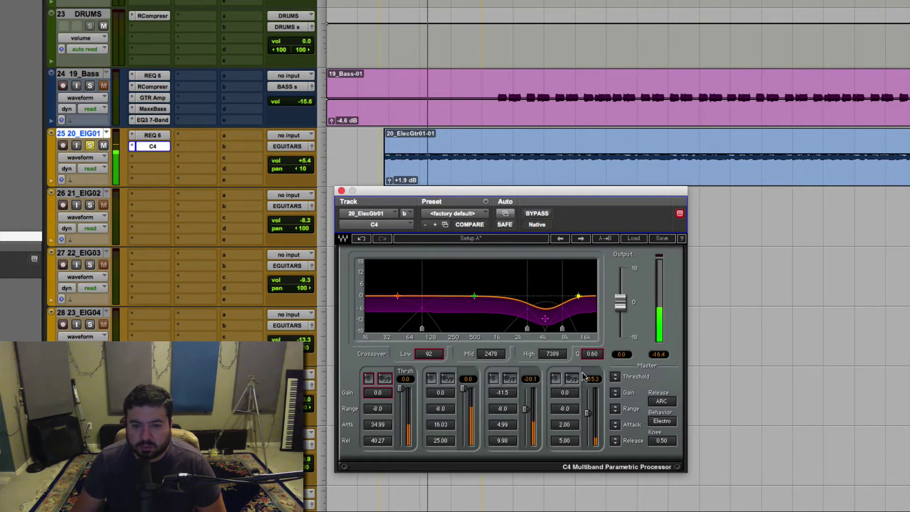
pyautogui.moveTo(593, 393); pyautogui.dragTo(595, 383)
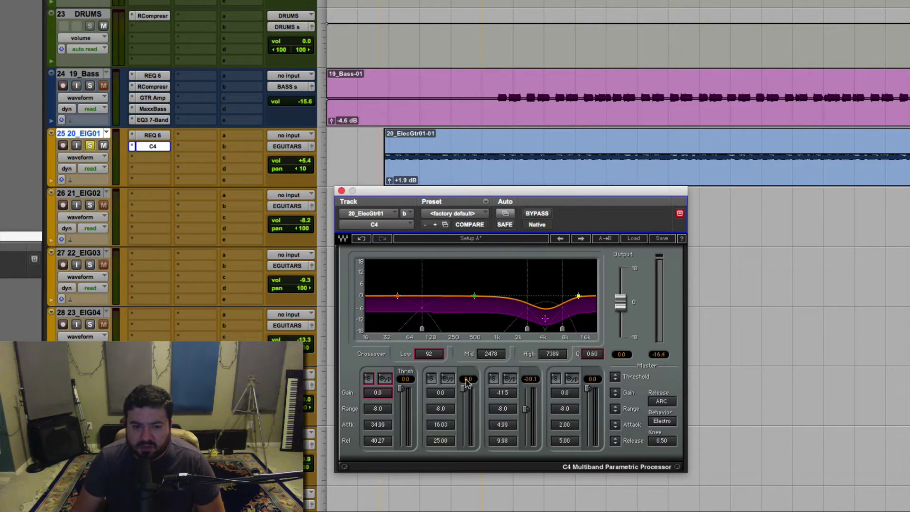
pyautogui.press('space')
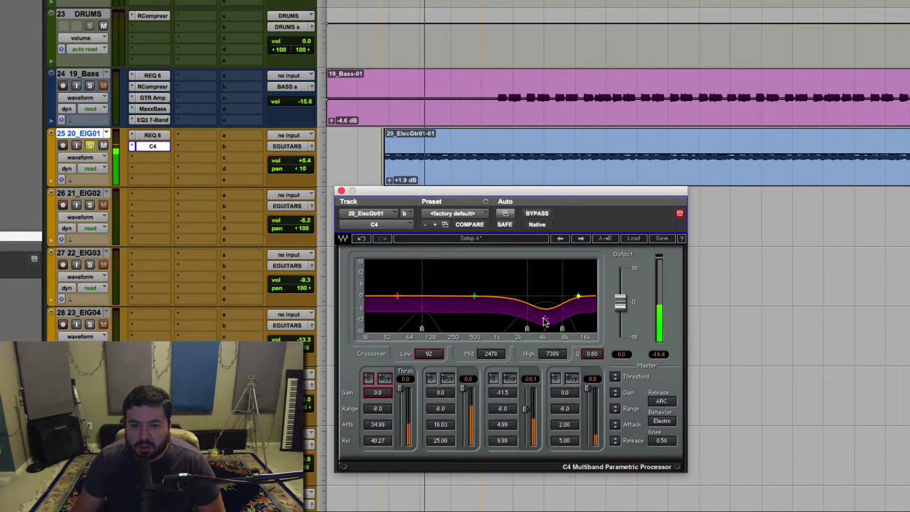
# Step: Reshape the C4's high-mid band to span 2128 to 6581 Hz with a gain of -15.6
pyautogui.moveTo(546, 318); pyautogui.dragTo(535, 318)
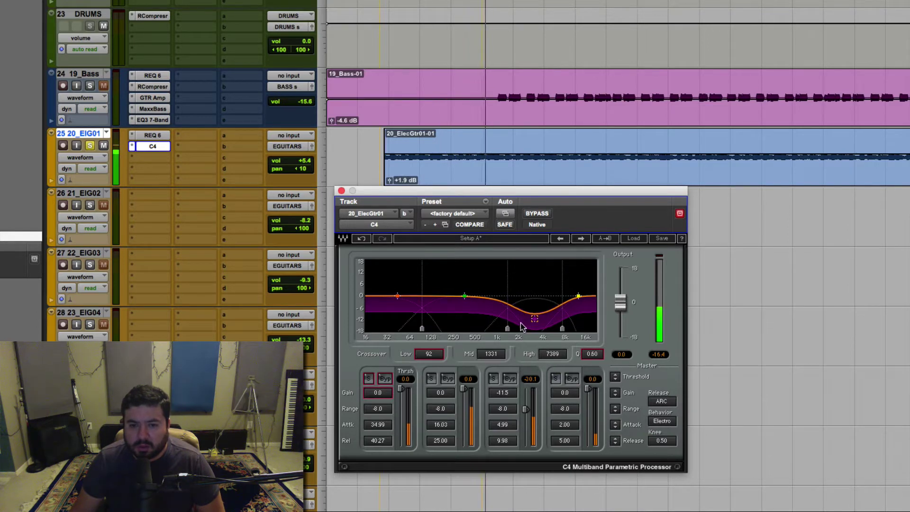
pyautogui.moveTo(508, 328)
pyautogui.mouseDown()
pyautogui.moveTo(555, 328)
pyautogui.moveTo(537, 328)
pyautogui.mouseUp()
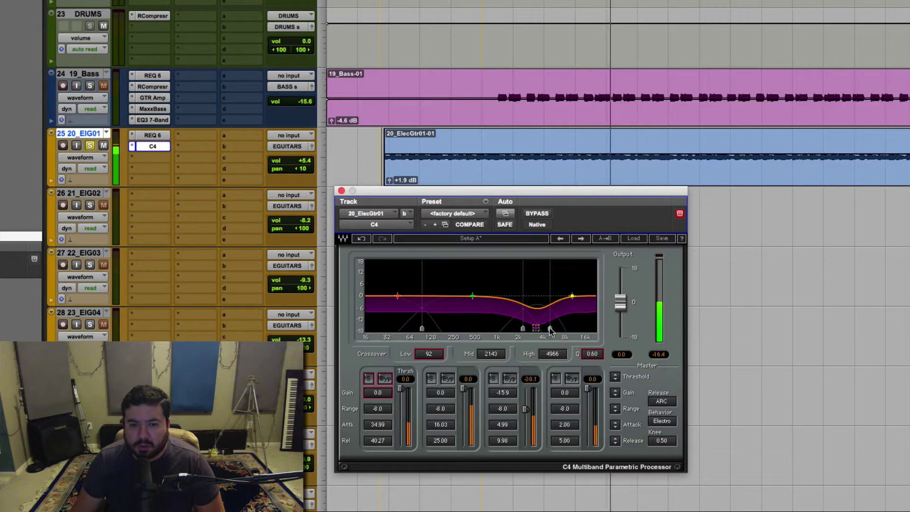
pyautogui.moveTo(550, 328)
pyautogui.mouseDown()
pyautogui.moveTo(559, 328)
pyautogui.moveTo(540, 327)
pyautogui.mouseUp()
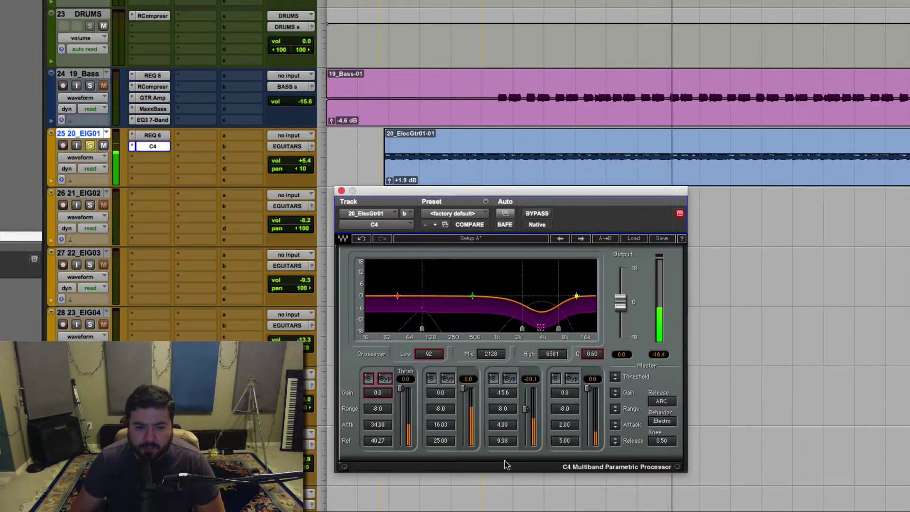
# Step: Try deeper and shallower Range settings on the C4's high-mid band while listening to the soloed guitar
pyautogui.click(501, 411)
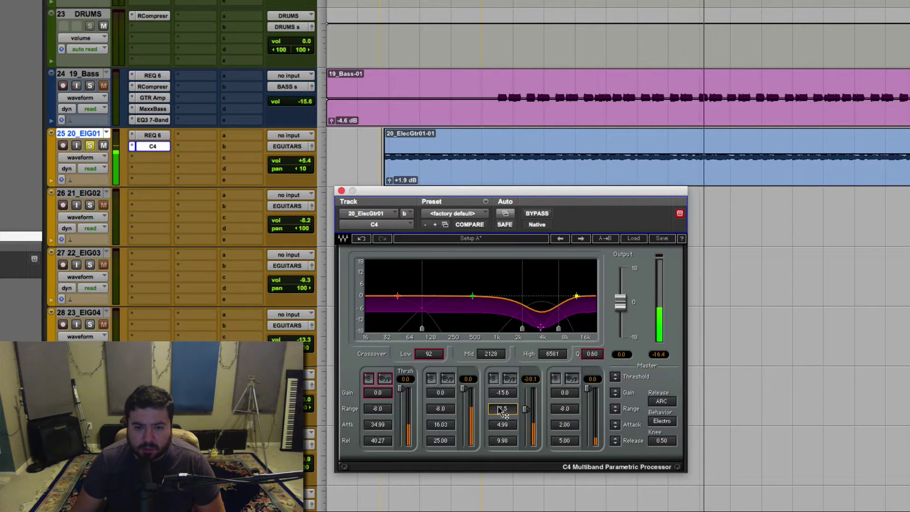
pyautogui.scroll(-10, 501, 411)
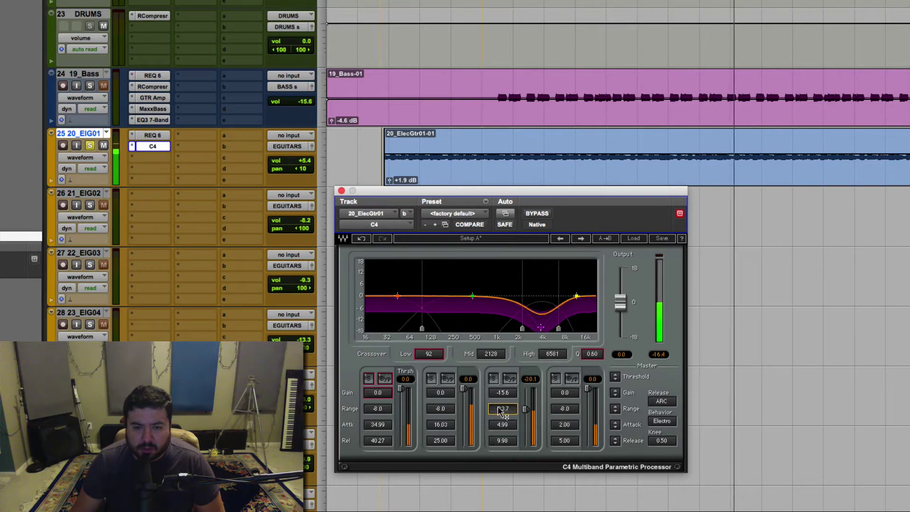
pyautogui.scroll(-8, 501, 411)
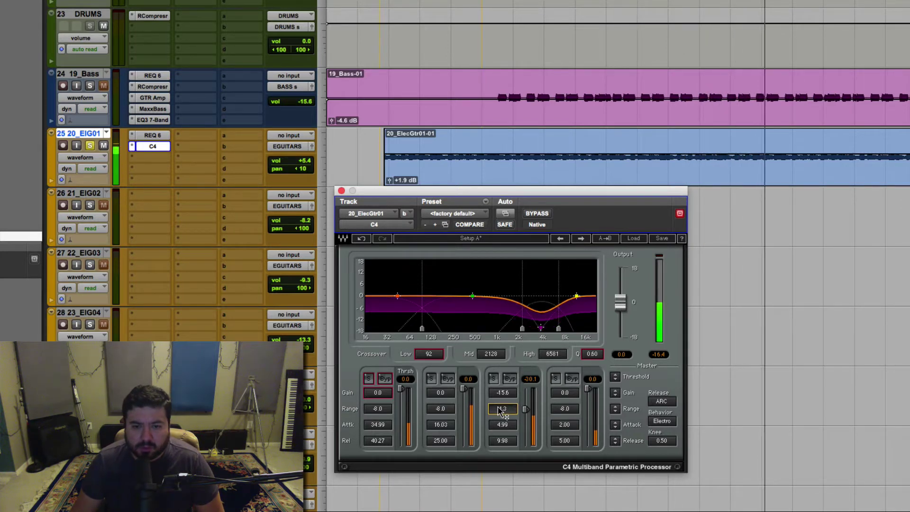
pyautogui.scroll(20, 501, 412)
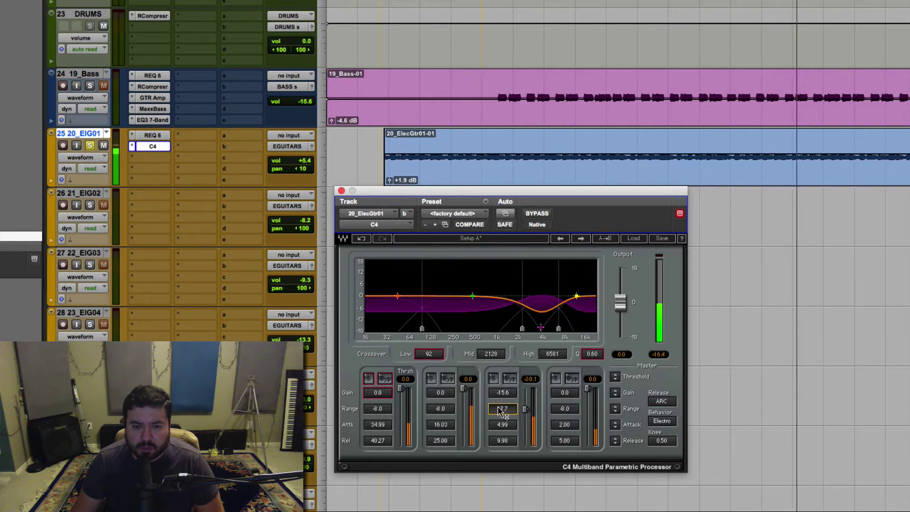
pyautogui.scroll(-6, 501, 411)
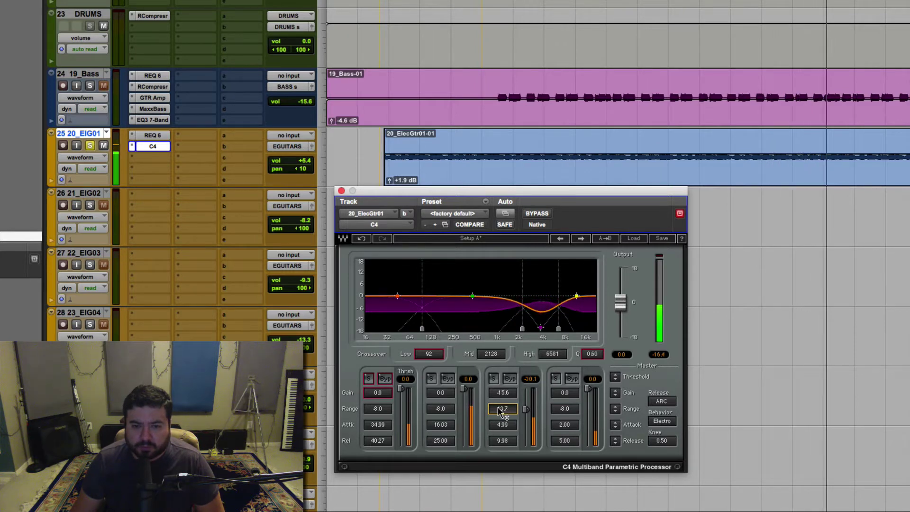
pyautogui.scroll(3, 501, 412)
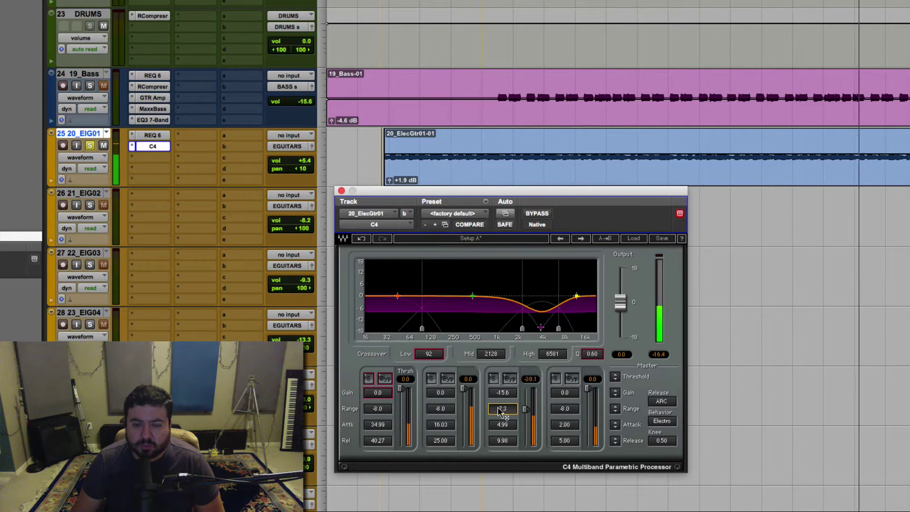
pyautogui.scroll(-1, 502, 411)
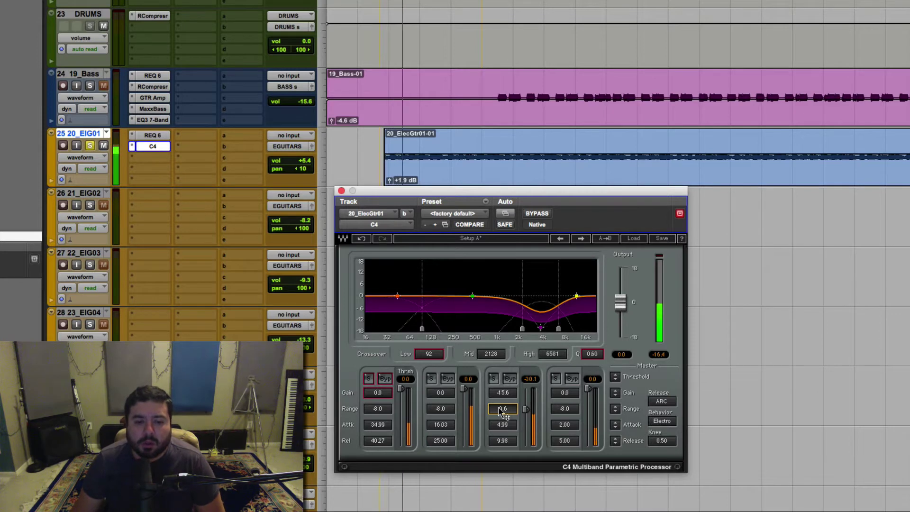
# Step: Set the attack of the C4's high-mid band to 5.00
pyautogui.moveTo(503, 429); pyautogui.dragTo(501, 430)
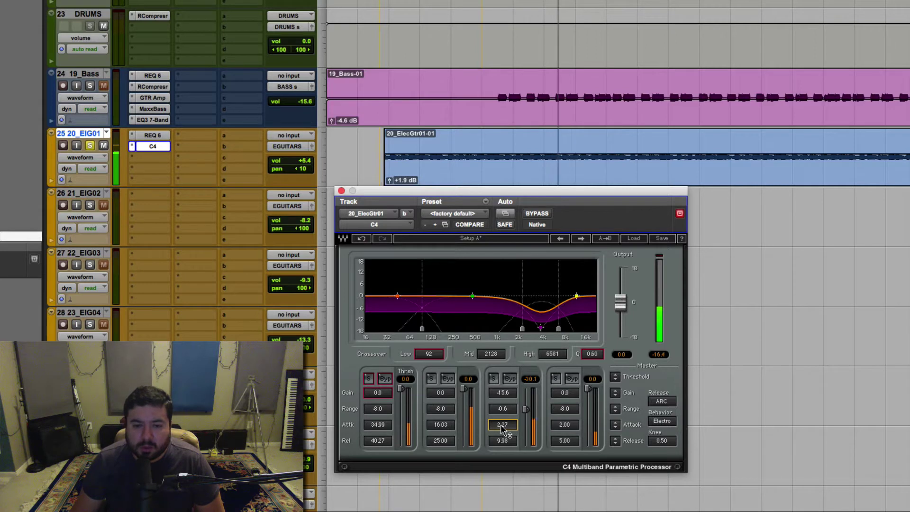
pyautogui.click(503, 425)
pyautogui.write('5')
pyautogui.press('Return')
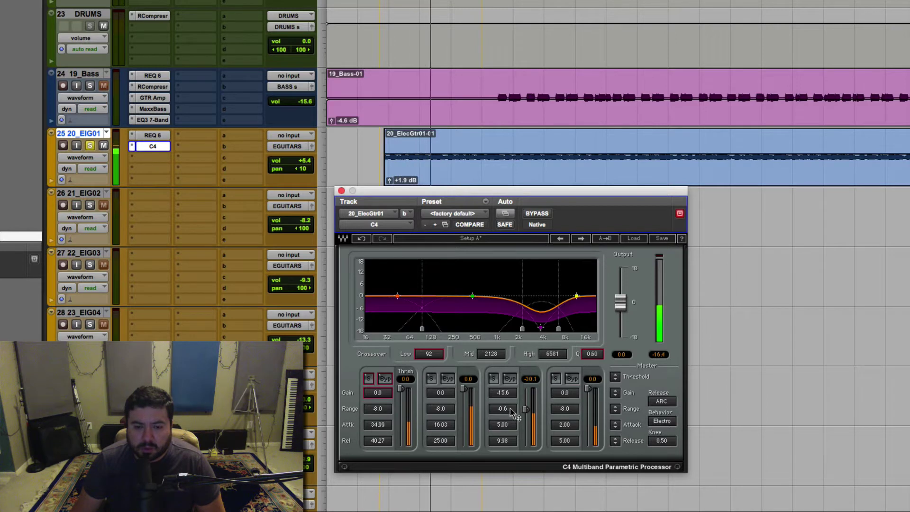
# Step: Shift the C4's high-mid band to 3327–9510 Hz with a gain of -12.7, and compare bypassed and active
pyautogui.moveTo(541, 328); pyautogui.dragTo(569, 327)
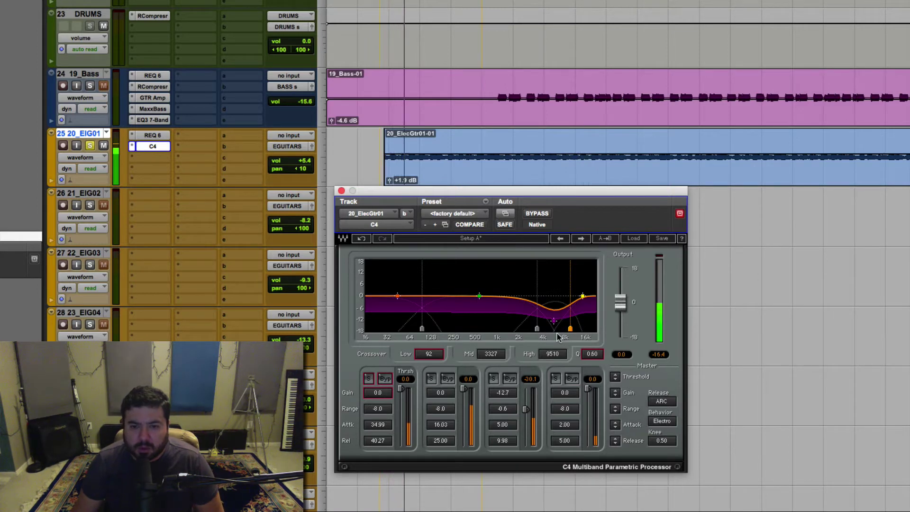
pyautogui.click(541, 214)
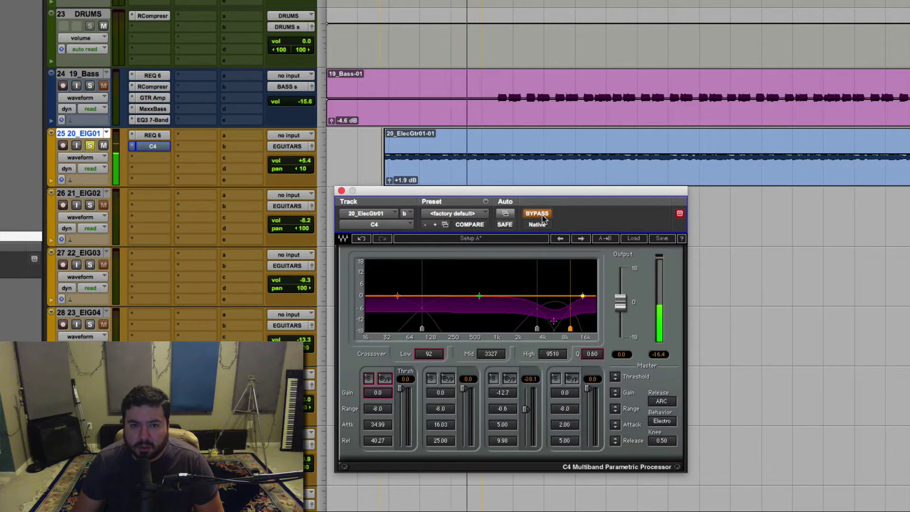
pyautogui.click(538, 213)
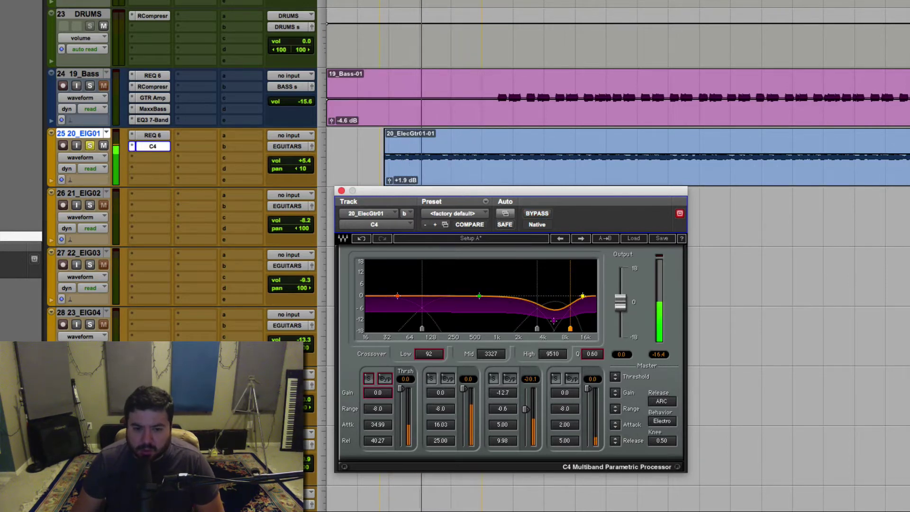
# Step: Set the release of the C4's high-mid band to 50.00
pyautogui.click(503, 440)
pyautogui.write('50')
pyautogui.press('Return')
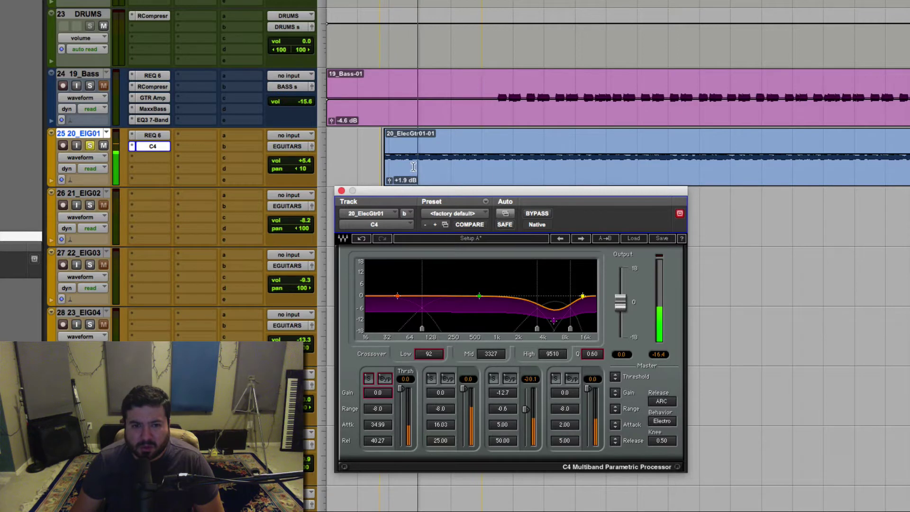
# Step: Select a short passage near the guitar clip's start and retune the high-mid band to 2032–5037 Hz, threshold -46.8, gain -13.3
pyautogui.moveTo(393, 156); pyautogui.dragTo(415, 160)
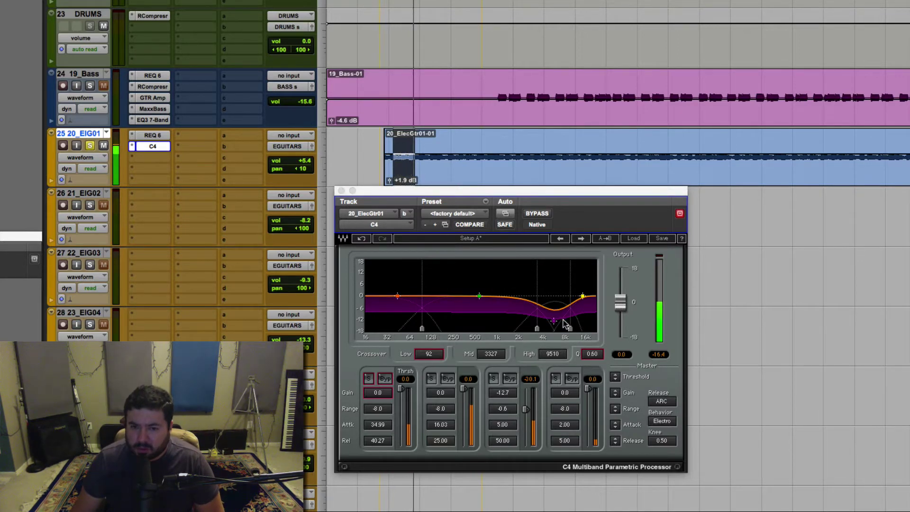
pyautogui.moveTo(554, 321)
pyautogui.mouseDown()
pyautogui.moveTo(495, 327)
pyautogui.moveTo(558, 324)
pyautogui.mouseUp()
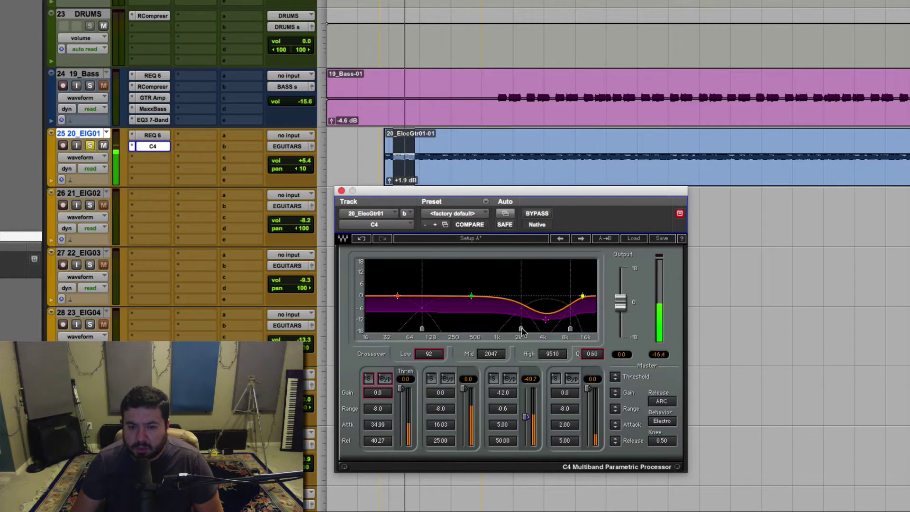
pyautogui.moveTo(522, 329)
pyautogui.mouseDown()
pyautogui.moveTo(559, 329)
pyautogui.moveTo(527, 329)
pyautogui.mouseUp()
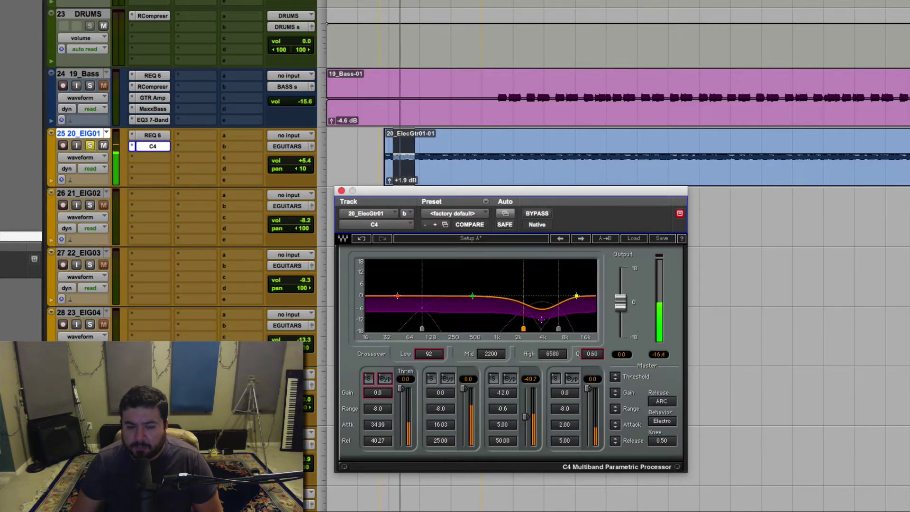
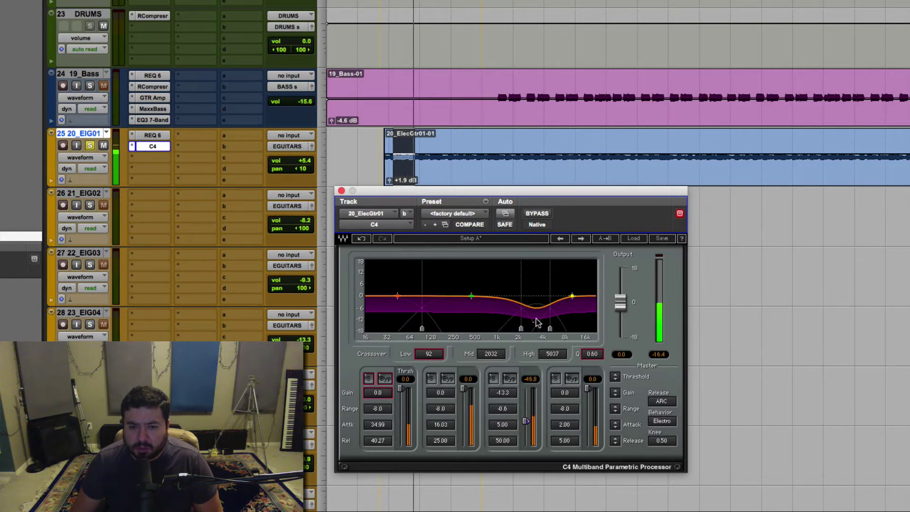
# Step: Lower the high-mid band's gain to -18.0 and range to -11.6, and compare the guitar with the C4 bypassed and active
pyautogui.click(538, 214)
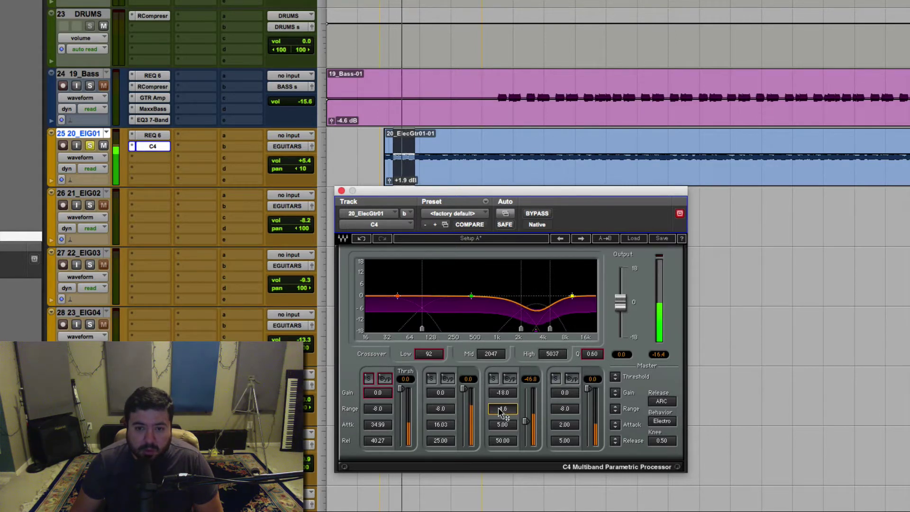
pyautogui.scroll(-5, 501, 412)
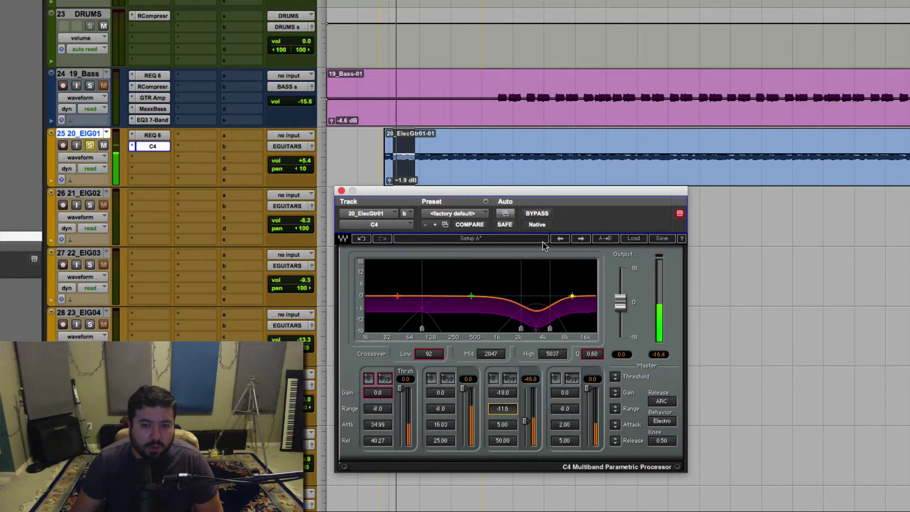
pyautogui.click(546, 213)
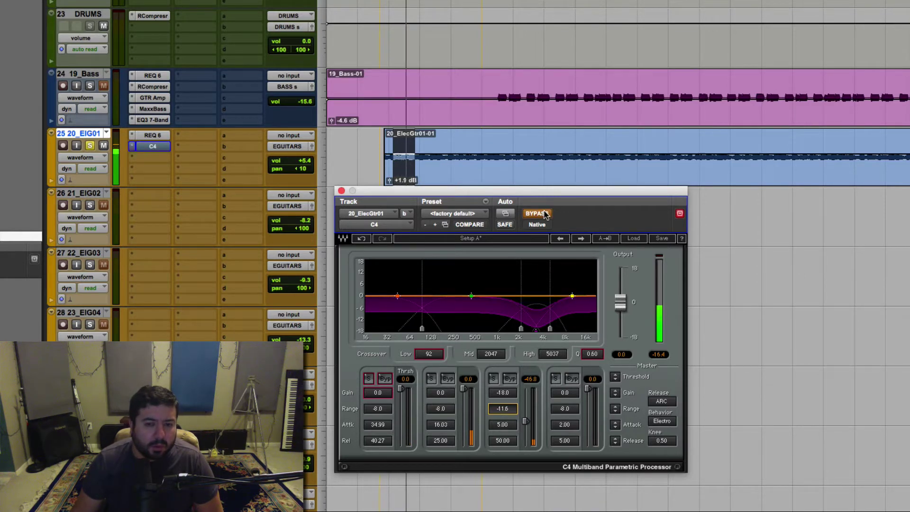
pyautogui.click(547, 214)
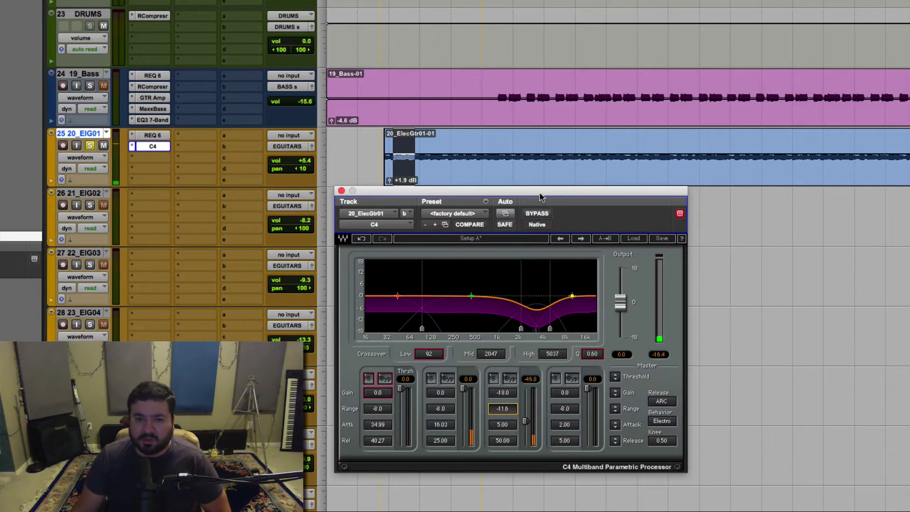
pyautogui.click(539, 215)
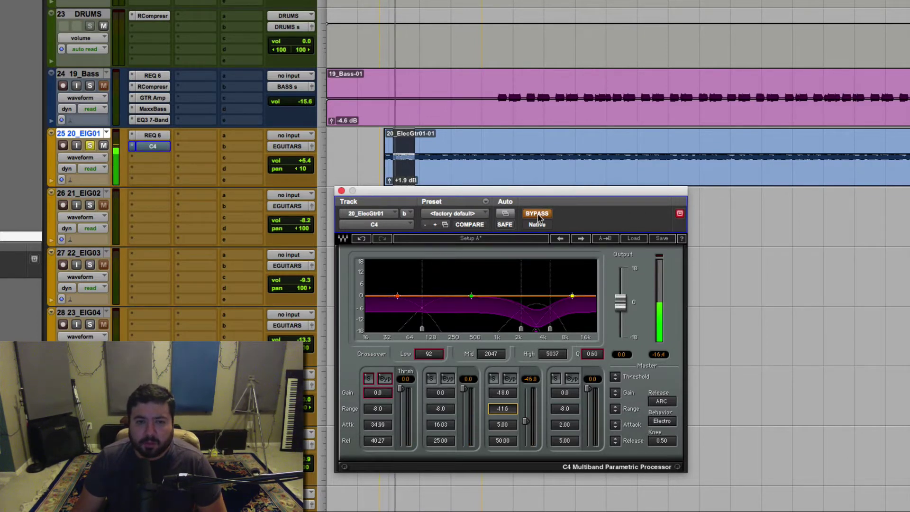
pyautogui.click(537, 213)
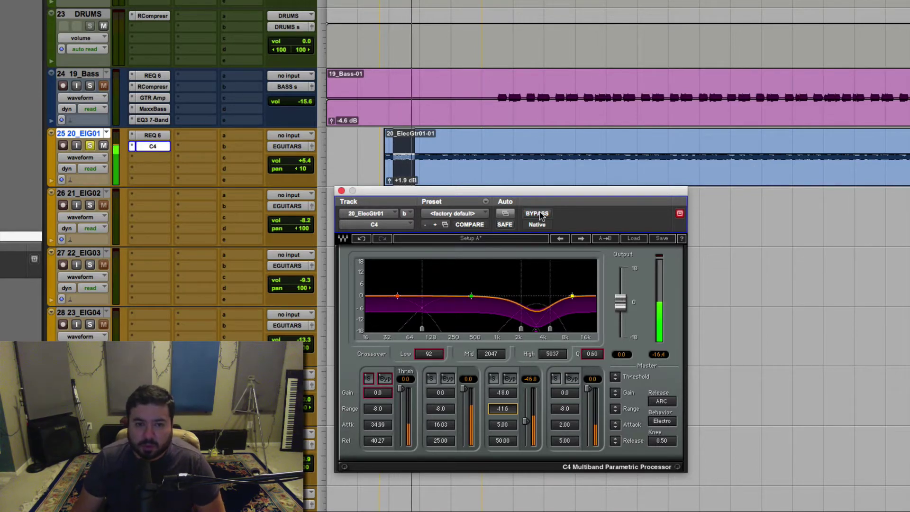
# Step: Close the C4 window and place the edit cursor just before the ElG01 clip, clearing the passage selection
pyautogui.click(342, 190)
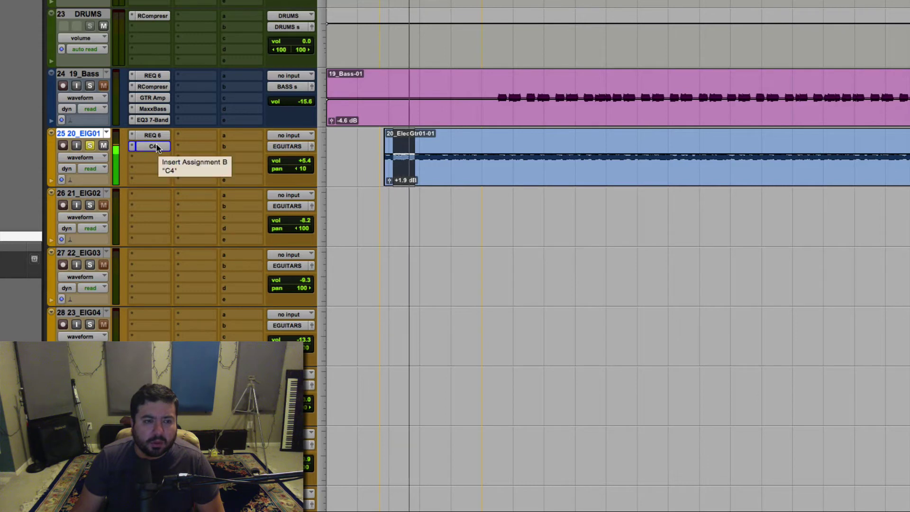
pyautogui.click(378, 154)
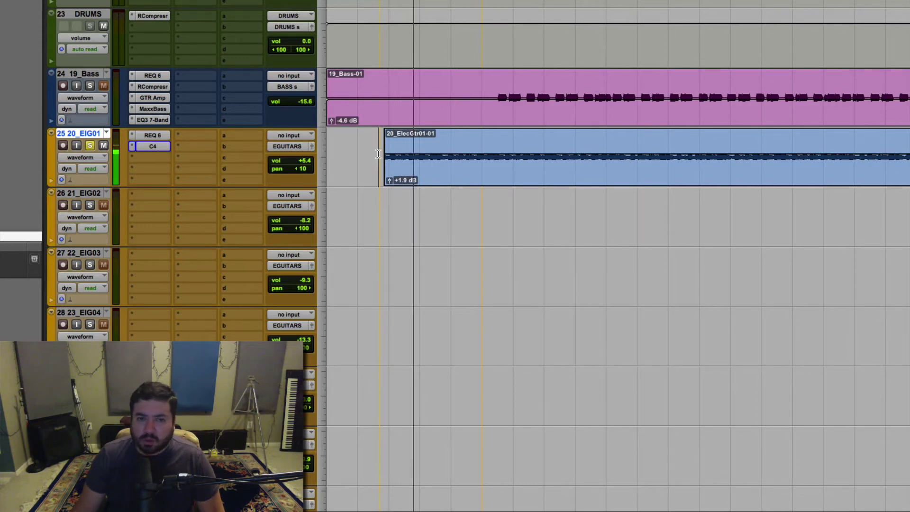
# Step: Unsolo ElG01, set its volume to 0.0, audition it in the mix around the bass entry, and return to the guitar clip's start
pyautogui.press('space')
pyautogui.click(148, 162)
pyautogui.moveTo(171, 183)
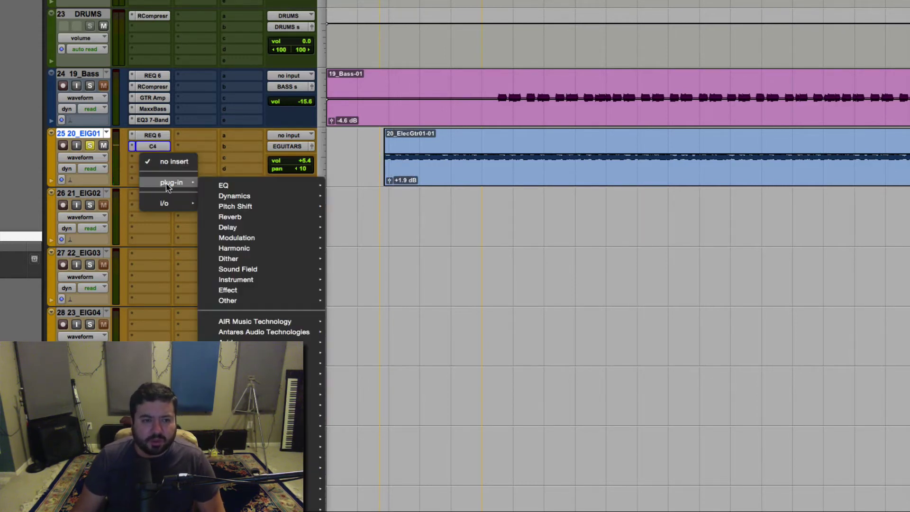
pyautogui.moveTo(241, 195)
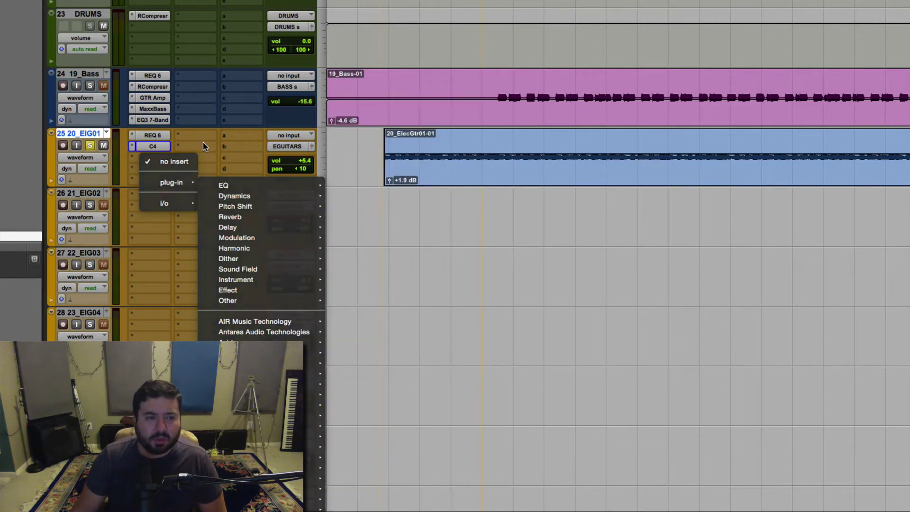
pyautogui.click(106, 134)
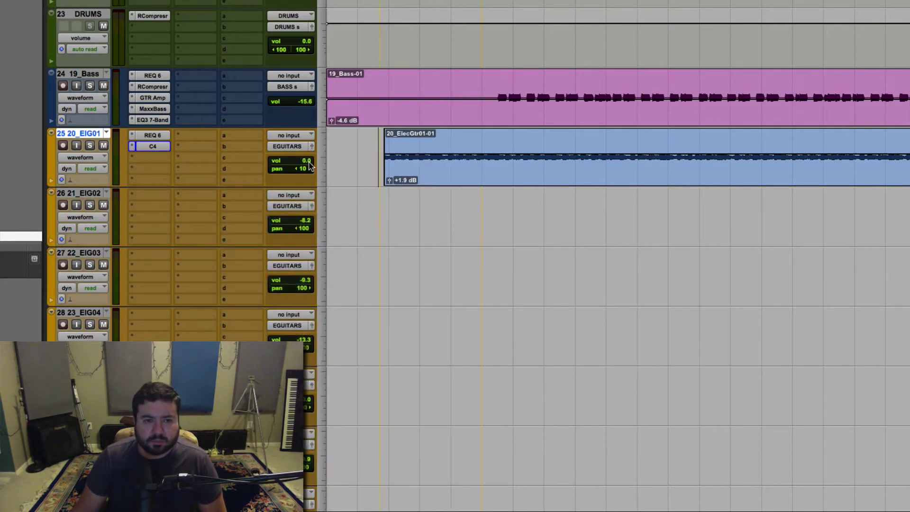
pyautogui.press('space')
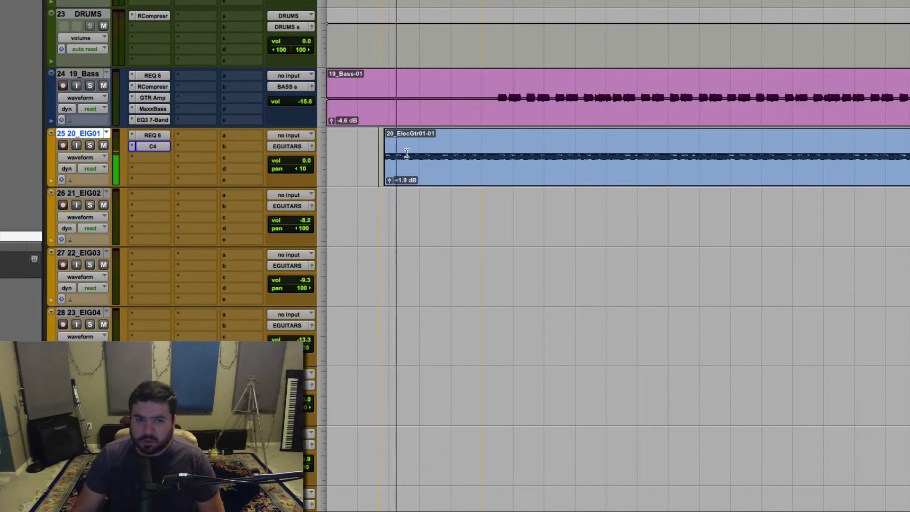
pyautogui.click(499, 101)
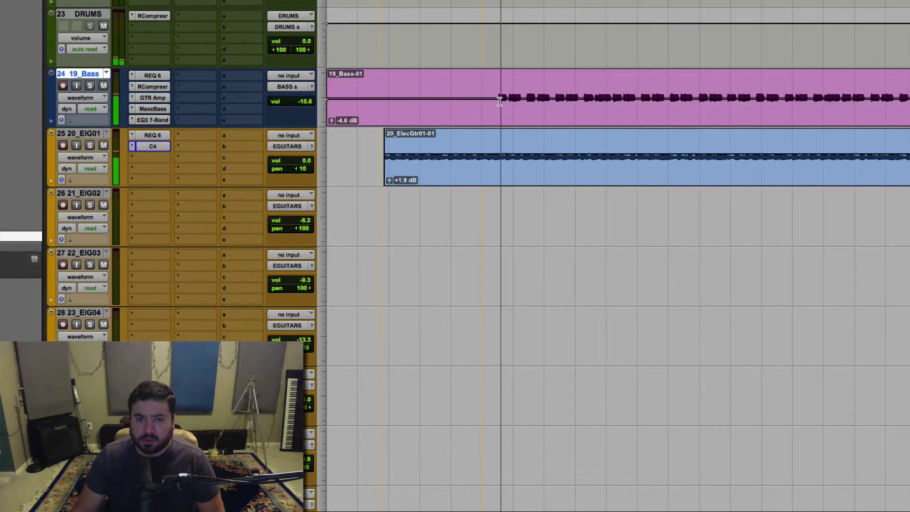
pyautogui.click(382, 156)
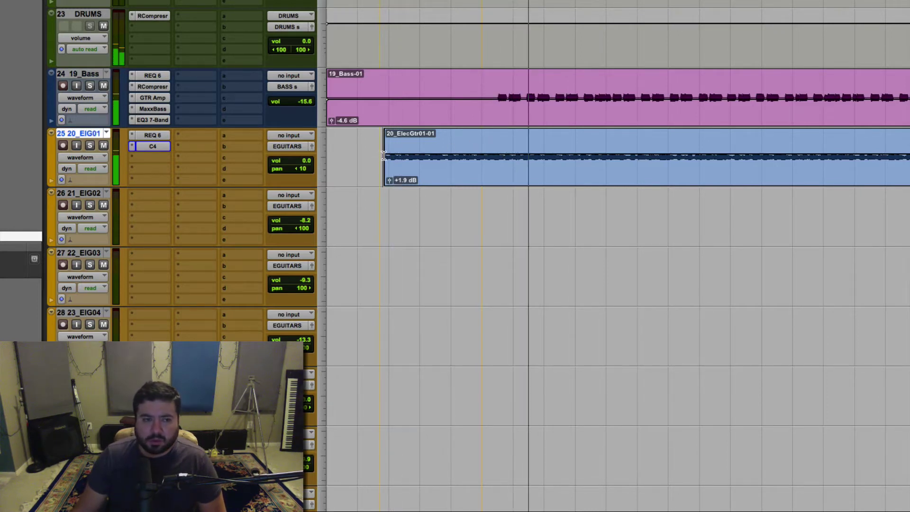
# Step: Insert Renaissance Axx (mono) after the C4 on ElG01 and set its threshold to -6.4 during playback
pyautogui.click(152, 157)
pyautogui.moveTo(155, 184)
pyautogui.moveTo(237, 196)
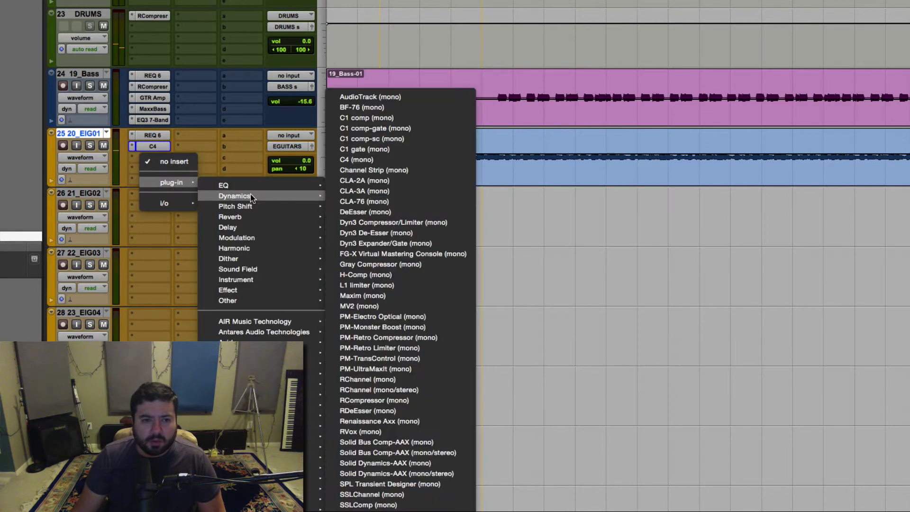
pyautogui.click(379, 421)
pyautogui.moveTo(462, 195); pyautogui.dragTo(483, 219)
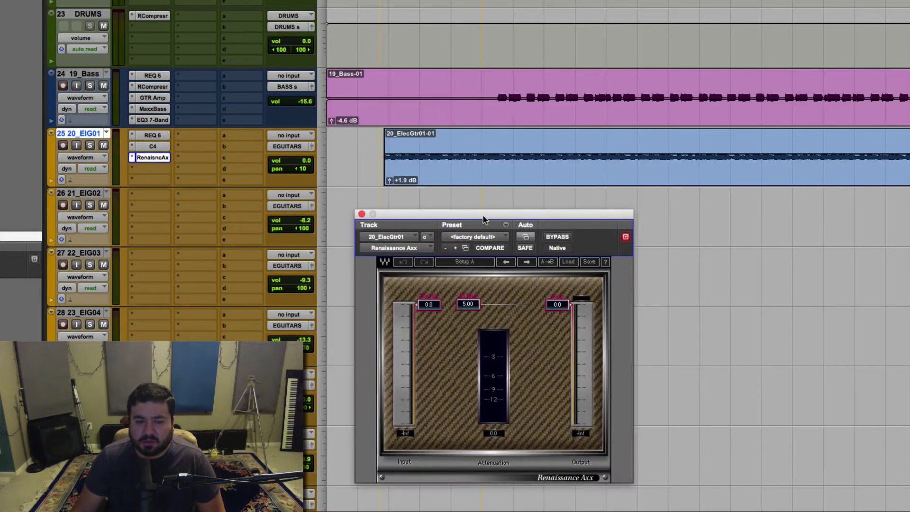
pyautogui.press('space')
pyautogui.moveTo(429, 305)
pyautogui.mouseDown()
pyautogui.moveTo(429, 327)
pyautogui.moveTo(417, 334)
pyautogui.moveTo(416, 304)
pyautogui.moveTo(417, 317)
pyautogui.mouseUp()
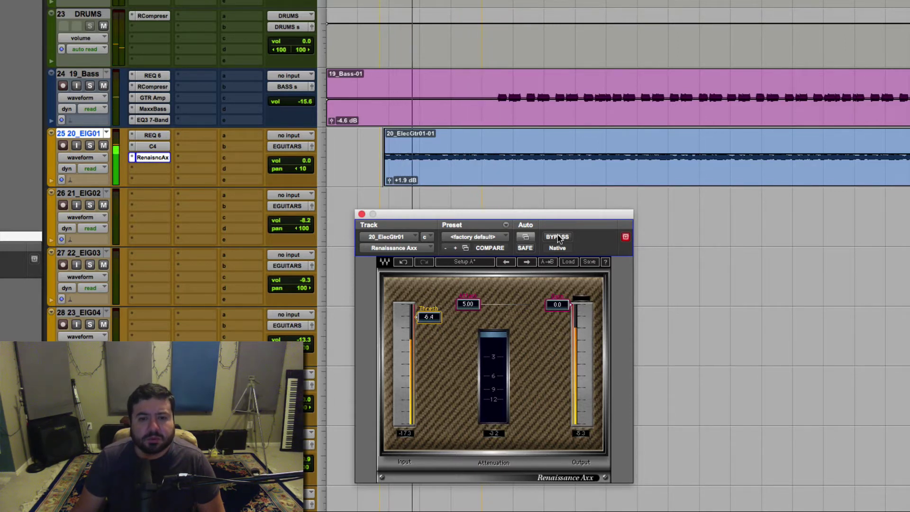
# Step: Compare ElG01 with all its inserts bypassed and active, stop playback, and close the Renaissance Axx window
pyautogui.keyDown('shift'); pyautogui.keyDown('super'); pyautogui.click(160, 136); pyautogui.keyUp('super'); pyautogui.keyUp('shift')
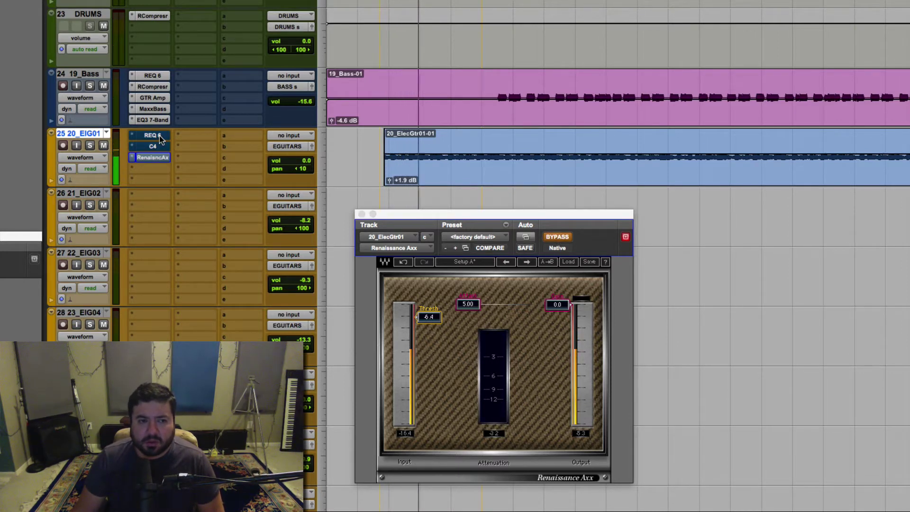
pyautogui.keyDown('shift'); pyautogui.keyDown('super'); pyautogui.click(160, 136); pyautogui.keyUp('super'); pyautogui.keyUp('shift')
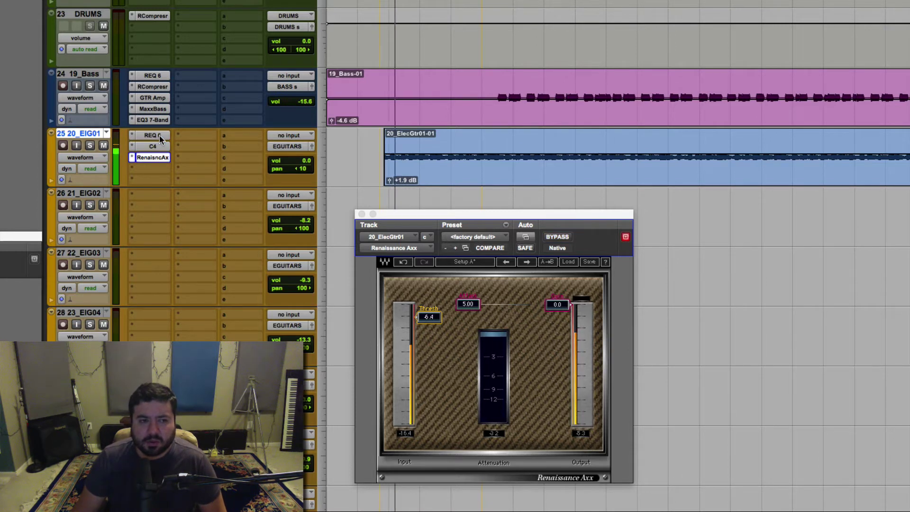
pyautogui.press('space')
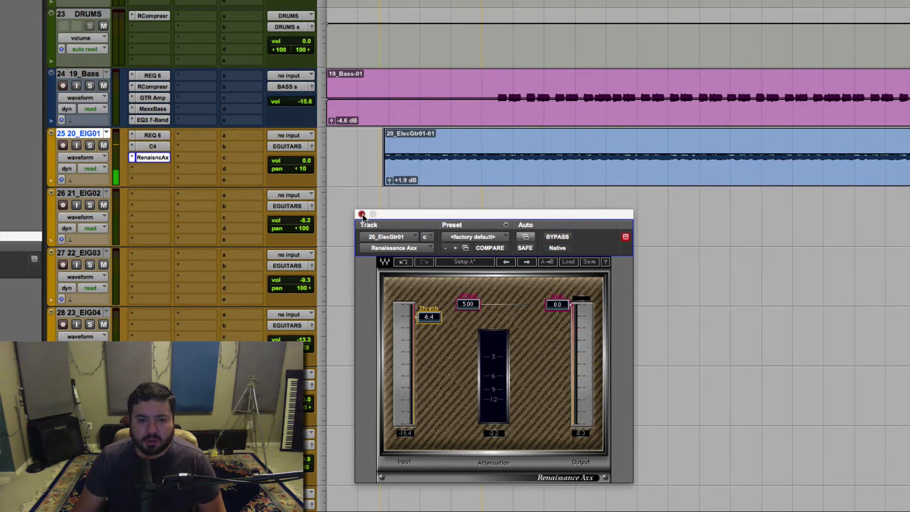
pyautogui.click(362, 214)
# Step: Insert the mono SSLEQ after Renaissance Axx on ElG01
pyautogui.click(158, 180)
pyautogui.moveTo(190, 194)
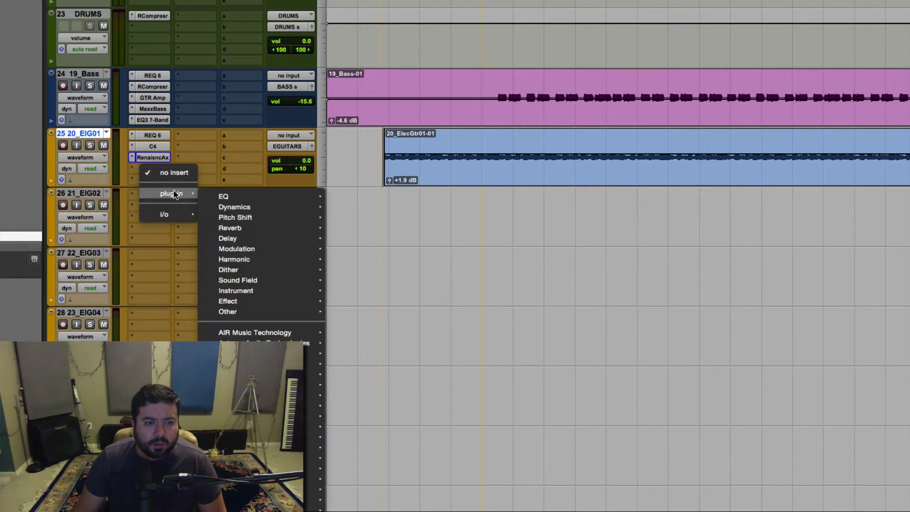
pyautogui.moveTo(228, 196)
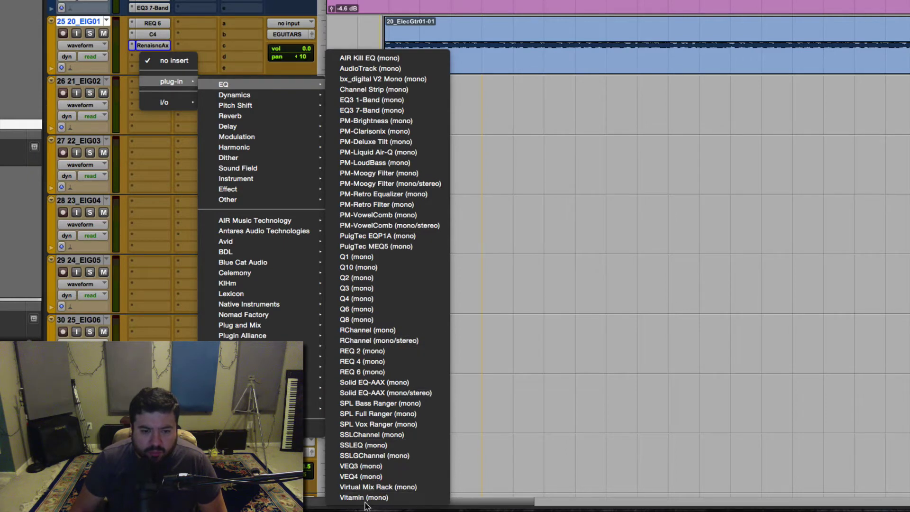
pyautogui.click(363, 445)
# Step: Boost the SSLEQ's HF slightly, cut LMF to -3.36 and LF to -3.40, and engage the high-pass filter around 120 Hz
pyautogui.press('space')
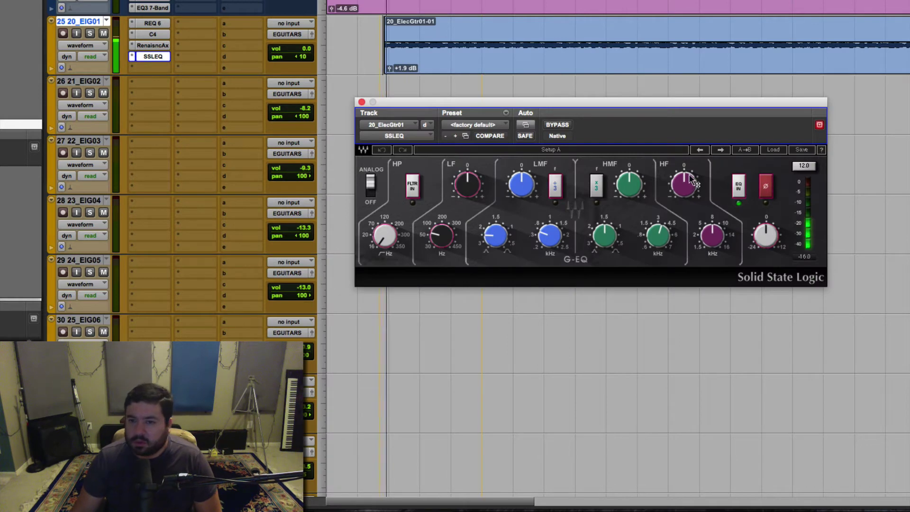
pyautogui.moveTo(684, 186); pyautogui.dragTo(685, 161)
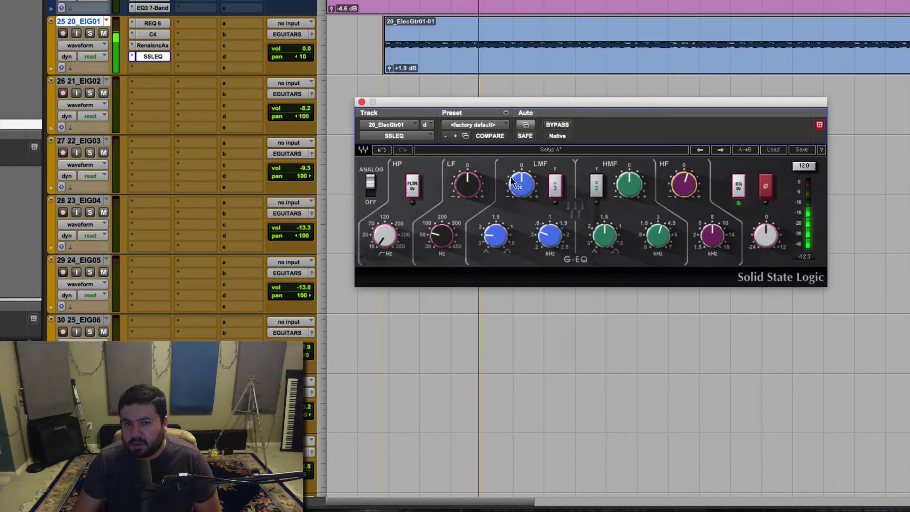
pyautogui.moveTo(520, 166); pyautogui.dragTo(515, 185)
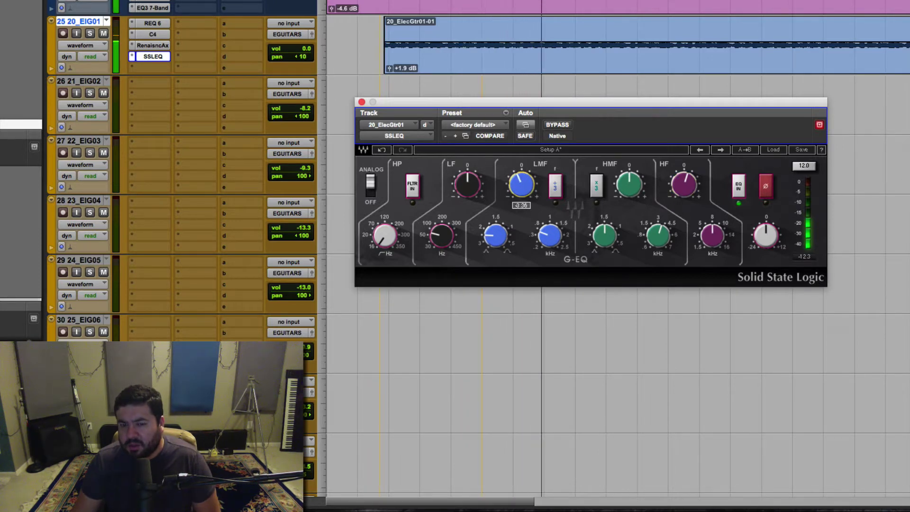
pyautogui.moveTo(467, 184); pyautogui.dragTo(467, 190)
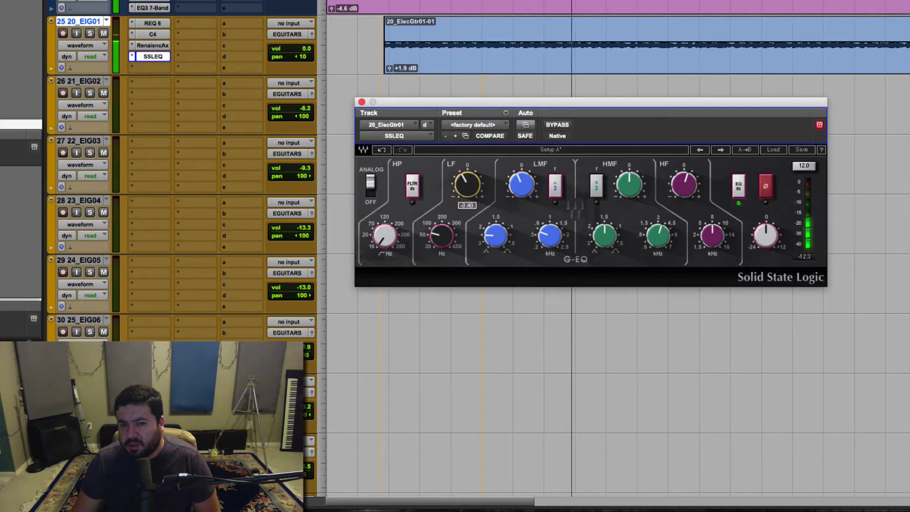
pyautogui.moveTo(384, 235)
pyautogui.mouseDown()
pyautogui.moveTo(385, 218)
pyautogui.moveTo(385, 227)
pyautogui.mouseUp()
pyautogui.click(412, 189)
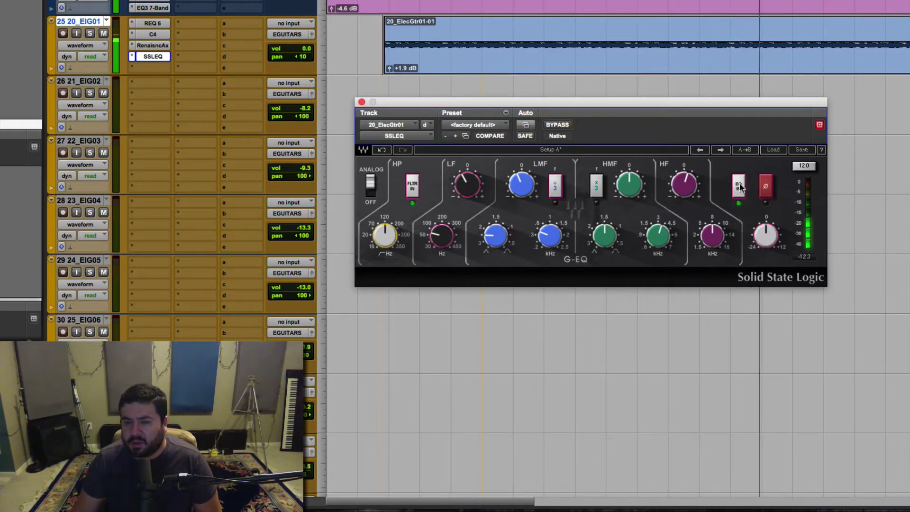
# Step: Compare ElG01 with the SSLEQ bypassed and active, and close the SSLEQ window
pyautogui.click(558, 125)
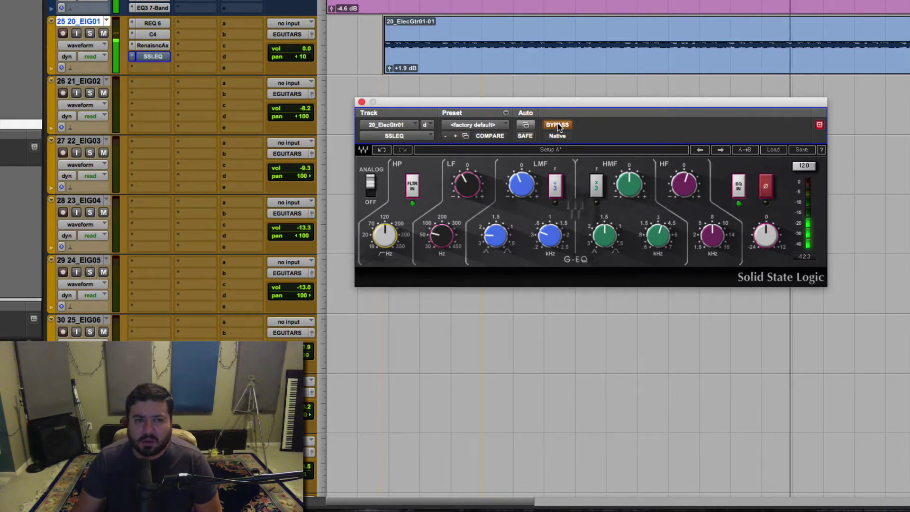
pyautogui.click(558, 124)
pyautogui.click(362, 103)
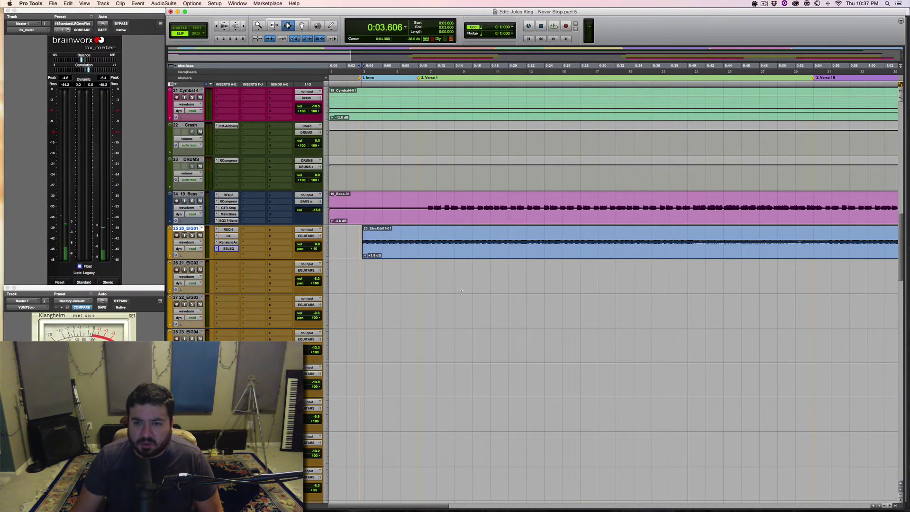
# Step: Show the whole song, select ElG02's Chorus 1 clip, and solo ElG02 and ElG03 to audition the two guitars together
pyautogui.hotkey('alt', 'a')
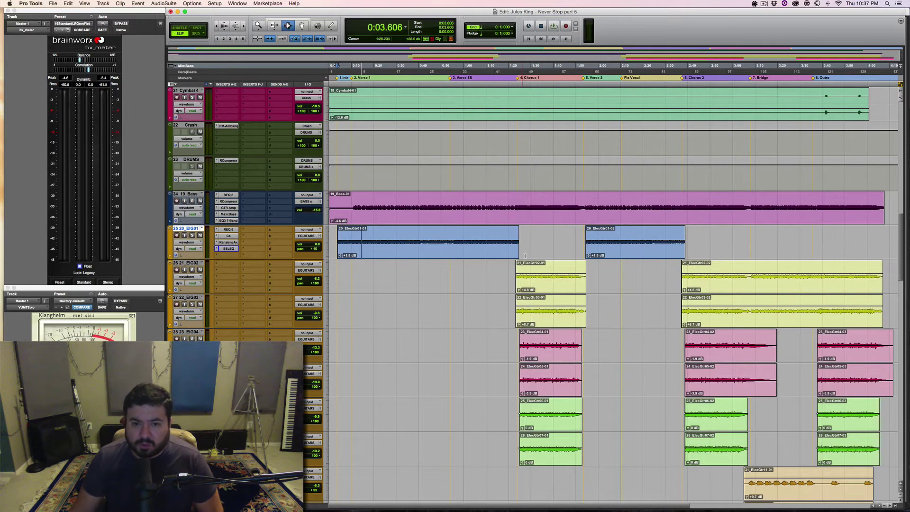
pyautogui.click(514, 274)
pyautogui.scroll(1, 514, 274)
pyautogui.press('space')
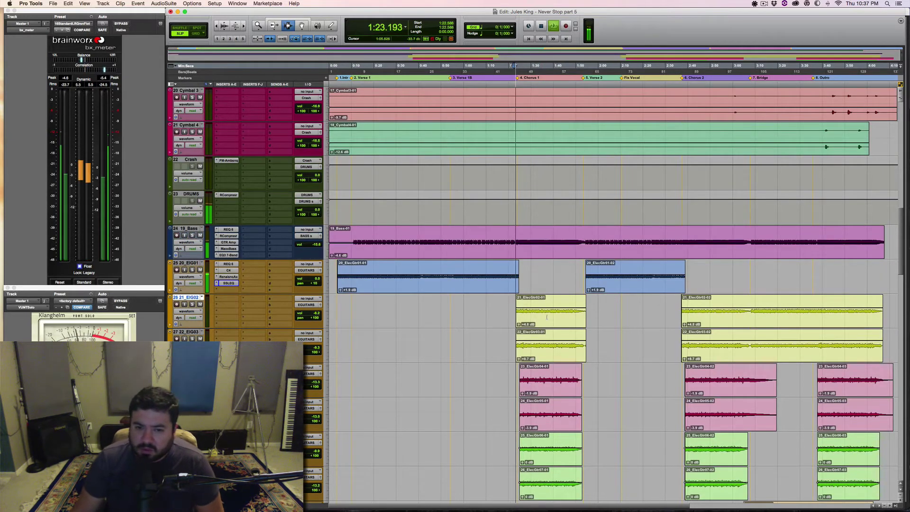
pyautogui.doubleClick(547, 317)
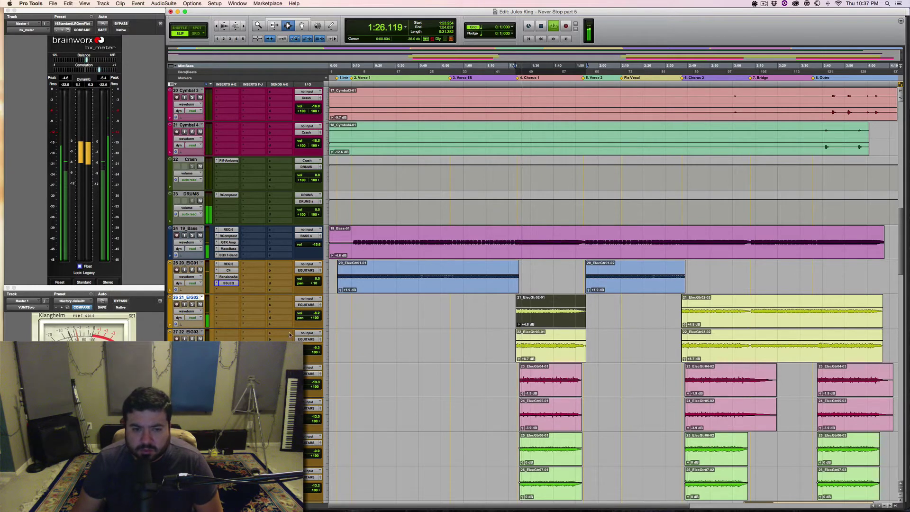
pyautogui.click(192, 304)
pyautogui.click(192, 339)
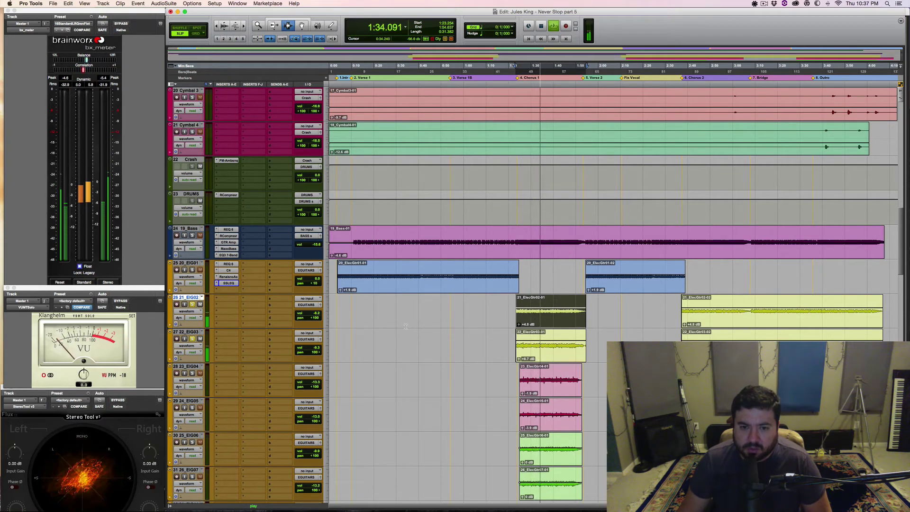
pyautogui.press('space')
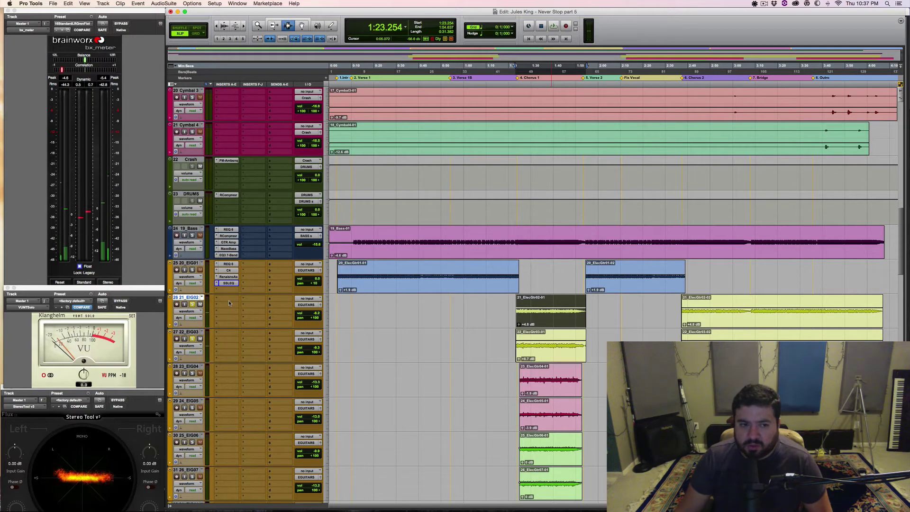
# Step: Select ElG02 and ElG03 together and route their outputs to a new stereo aux input track named Picking
pyautogui.click(229, 303)
pyautogui.click(358, 321)
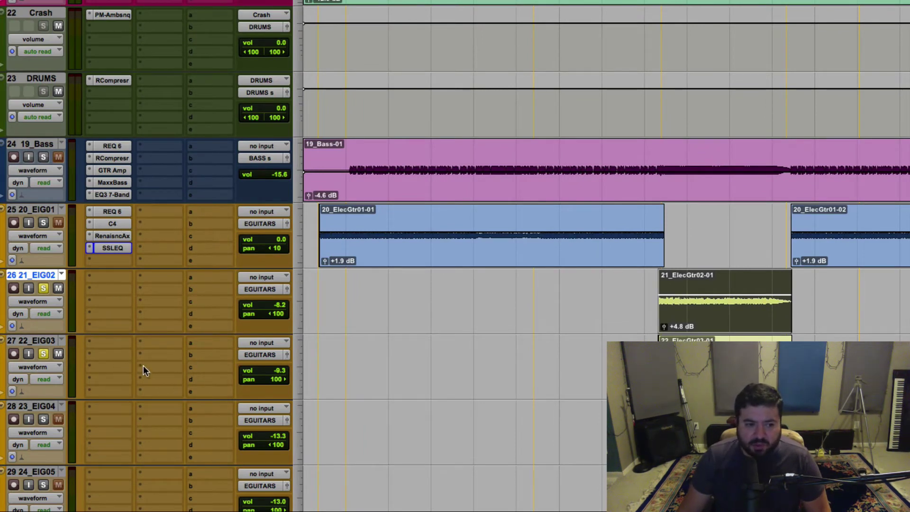
pyautogui.keyDown('shift'); pyautogui.click(32, 343); pyautogui.keyUp('shift')
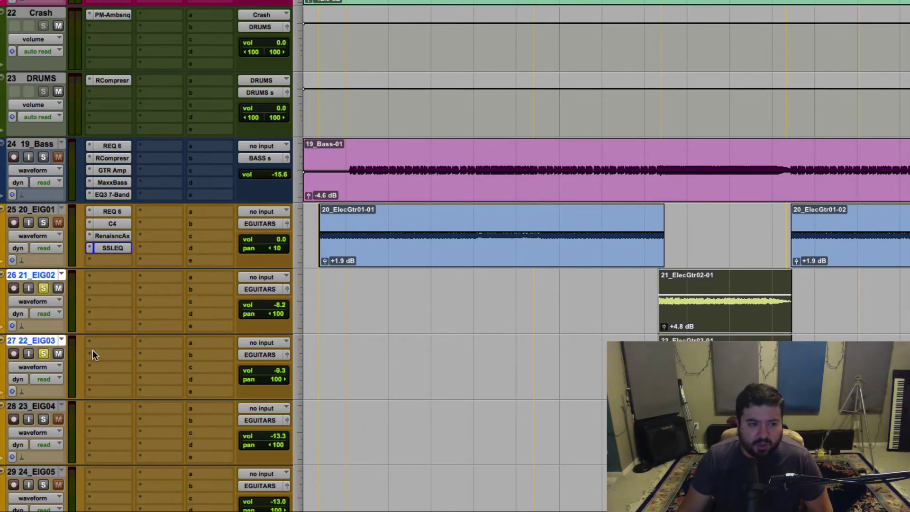
pyautogui.click(269, 289)
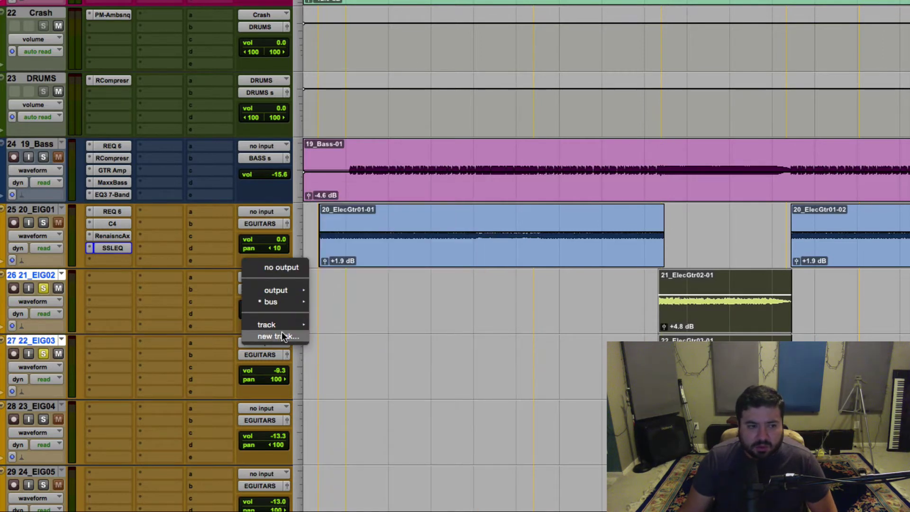
pyautogui.click(281, 331)
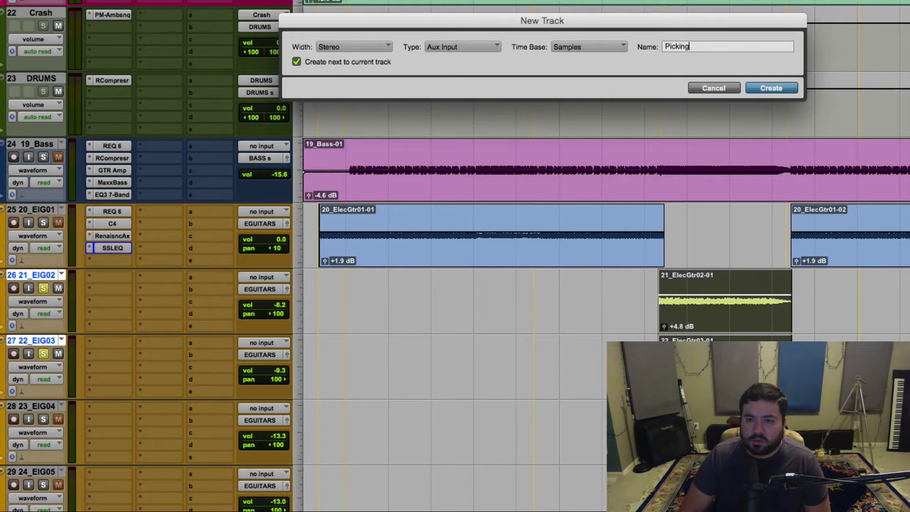
pyautogui.write('Picking')
pyautogui.press('Return')
# Step: Route the Picking aux's output to the EGUIT s (Stereo) bus and place the track below ElG03
pyautogui.click(258, 356)
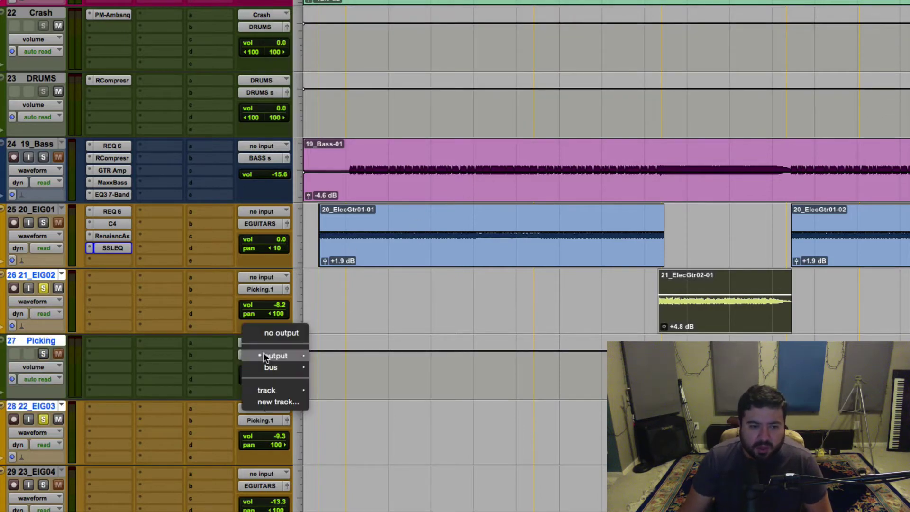
pyautogui.moveTo(271, 367)
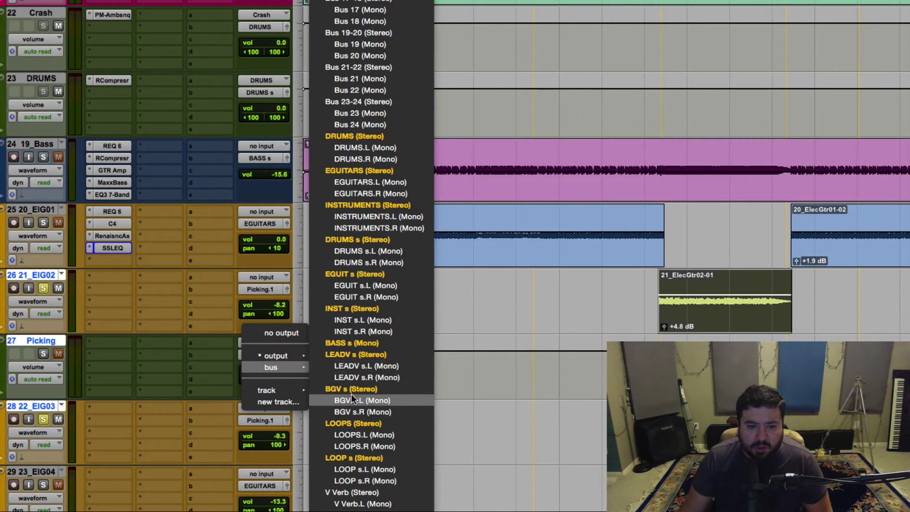
pyautogui.scroll(-10, 352, 394)
pyautogui.scroll(-3, 352, 394)
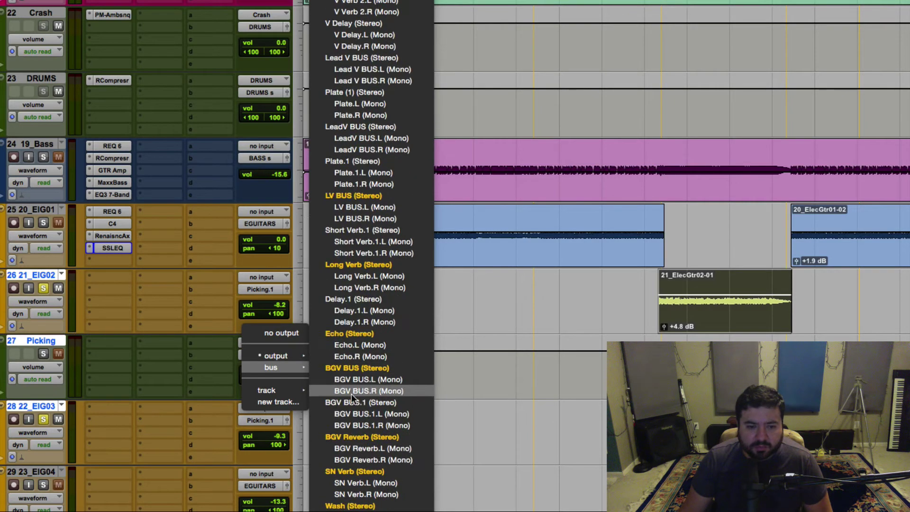
pyautogui.scroll(10, 351, 394)
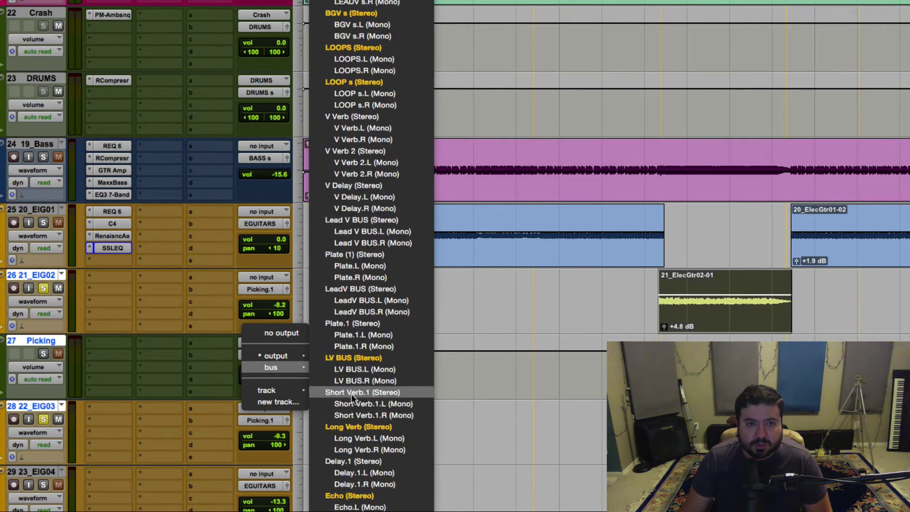
pyautogui.scroll(1, 351, 394)
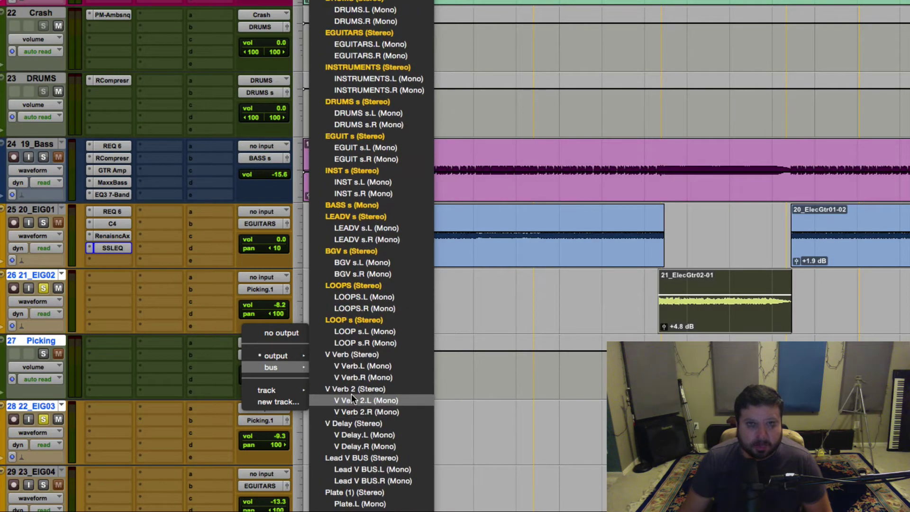
pyautogui.click(347, 136)
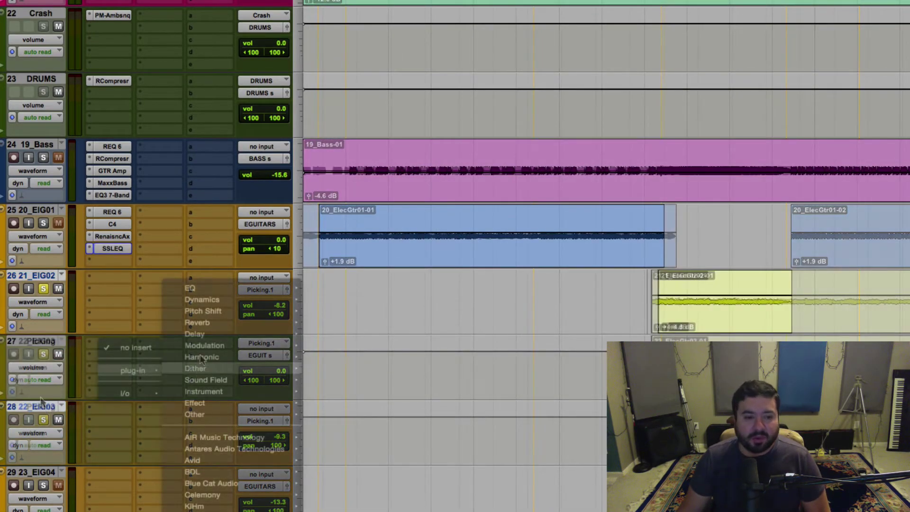
# Step: Insert a DeEsser on ElG03 and set its frequency to 4300, side chain to band-pass and threshold to -41.5
pyautogui.moveTo(203, 300)
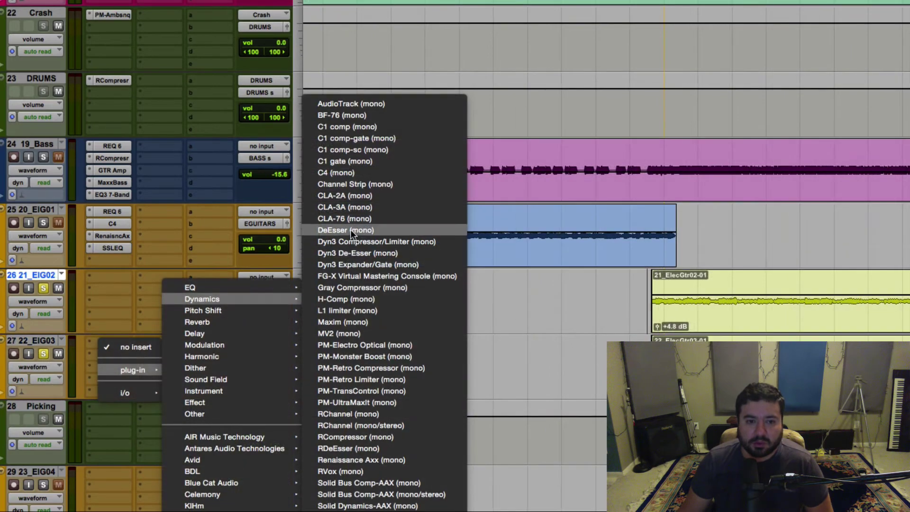
pyautogui.click(350, 229)
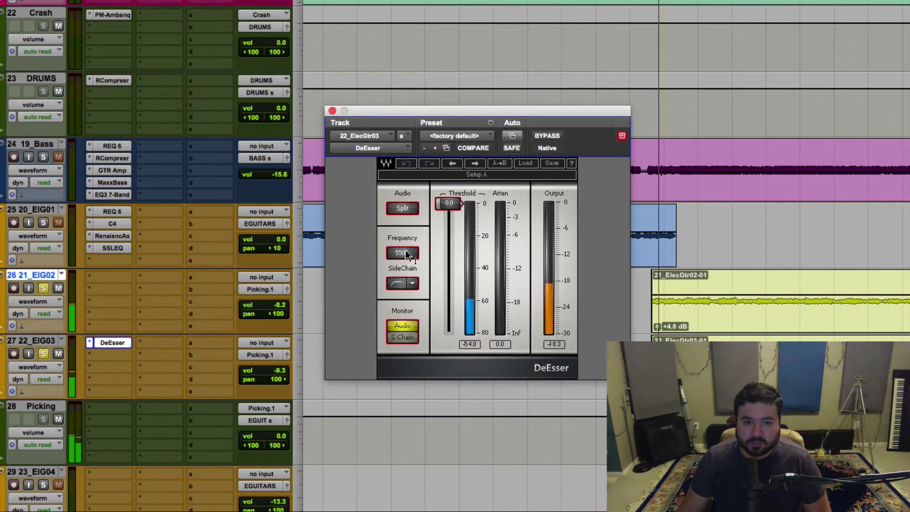
pyautogui.click(403, 253)
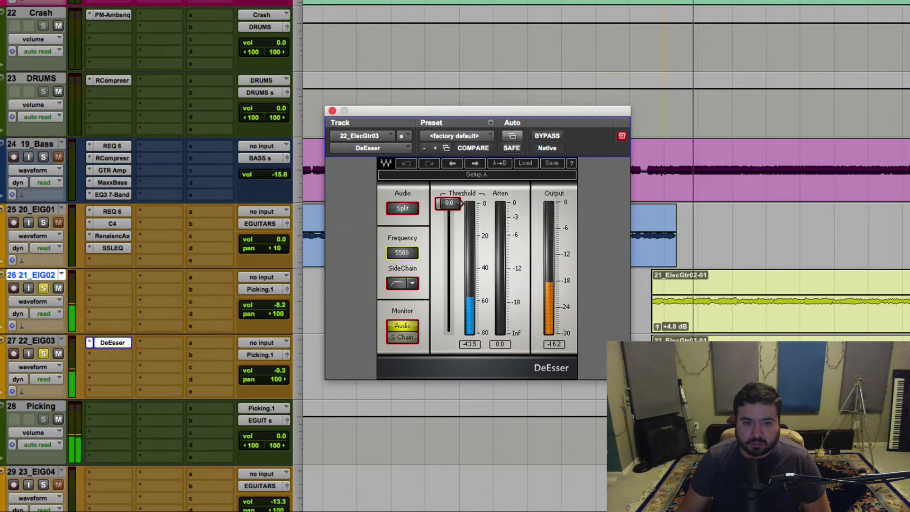
pyautogui.write('4300')
pyautogui.press('Return')
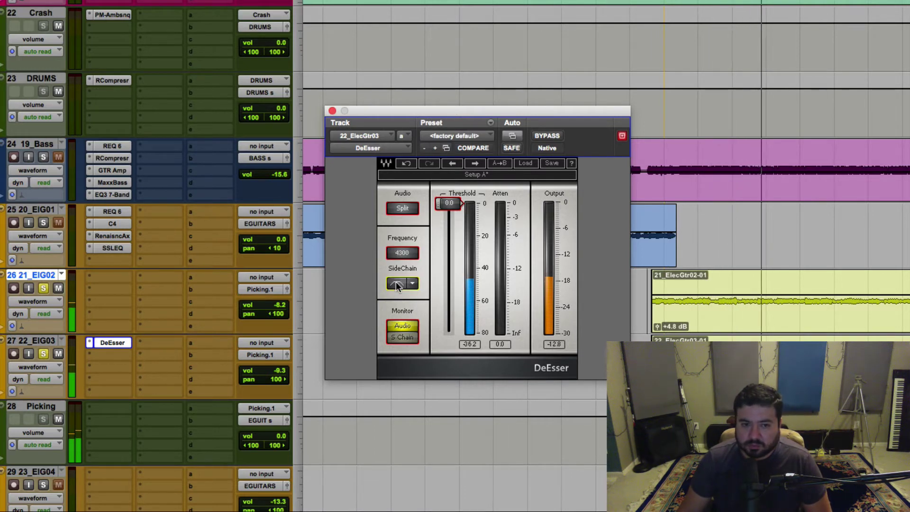
pyautogui.moveTo(448, 204); pyautogui.dragTo(448, 274)
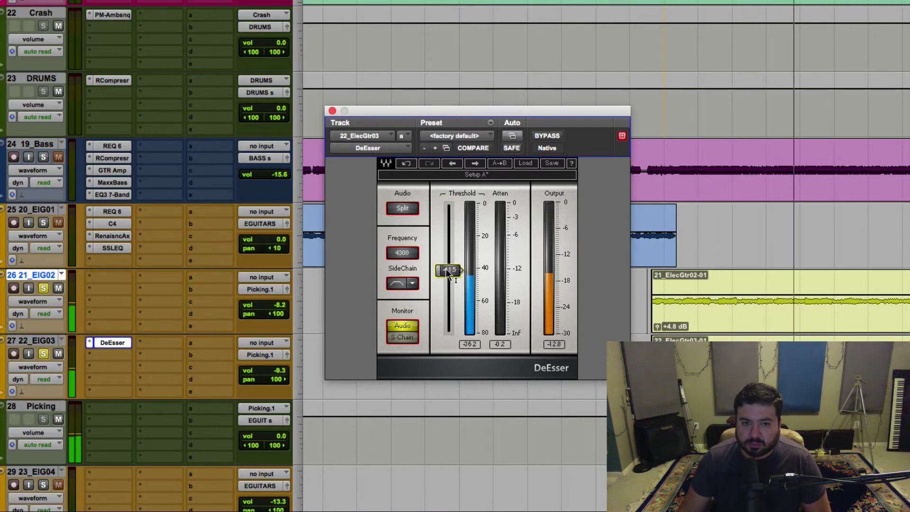
# Step: Monitor the DeEsser's side chain and move the plug-in from ElG03 to the first insert of the Picking aux
pyautogui.click(404, 338)
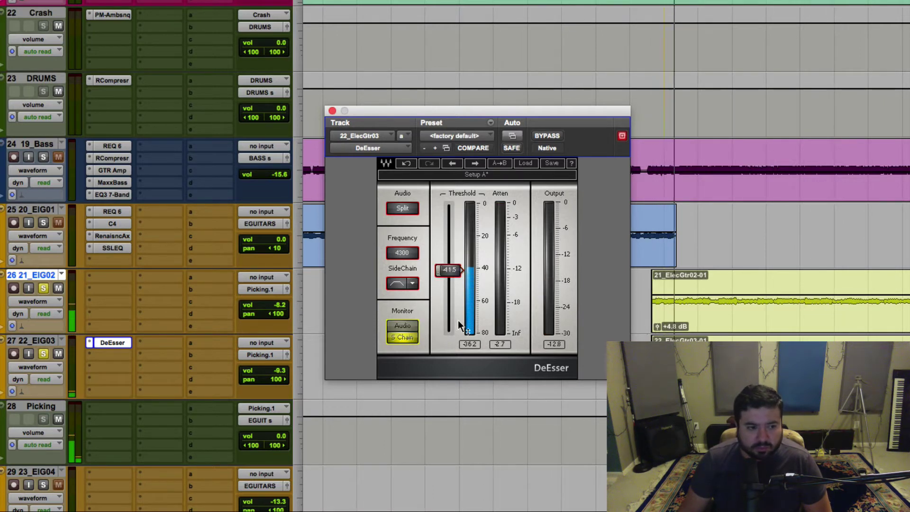
pyautogui.press('space')
pyautogui.moveTo(114, 344); pyautogui.dragTo(119, 411)
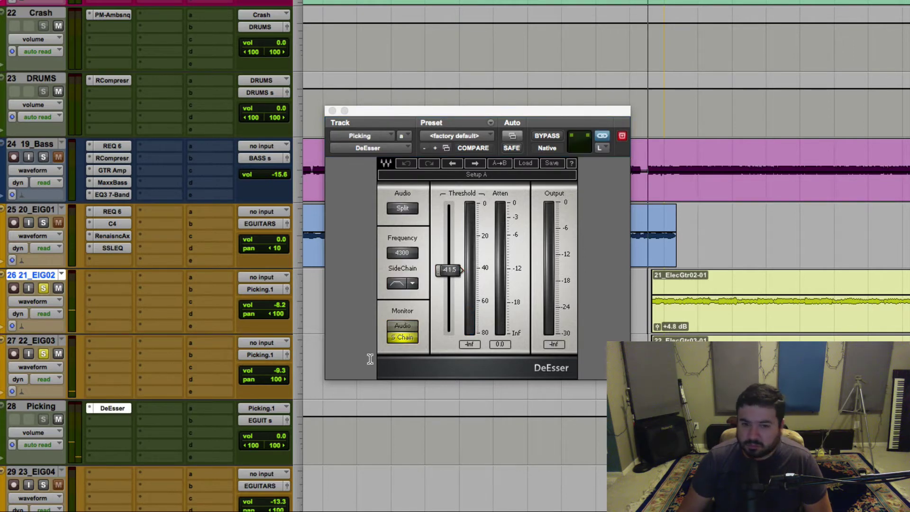
pyautogui.press('space')
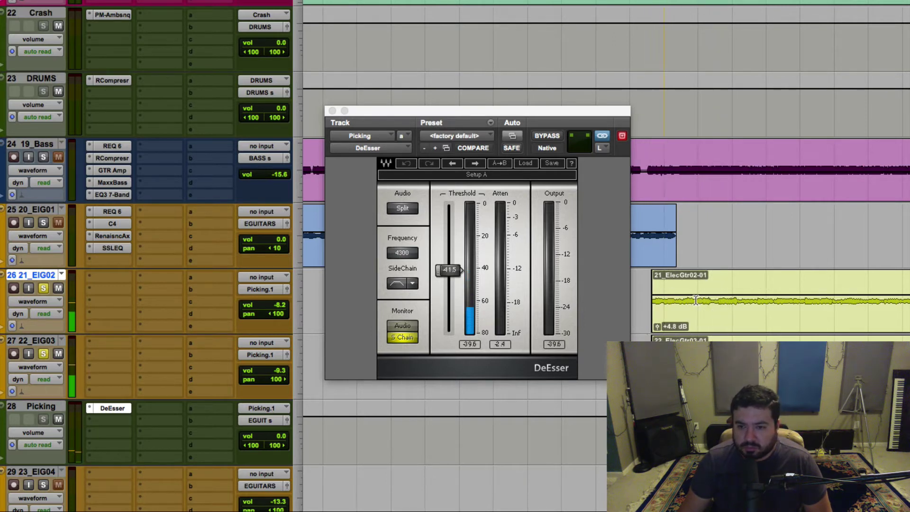
# Step: Play a short section of ElG02's clip, switch the Picking DeEsser's monitor to Audio and set its threshold to -51.0
pyautogui.moveTo(696, 300); pyautogui.dragTo(721, 302)
pyautogui.press('space')
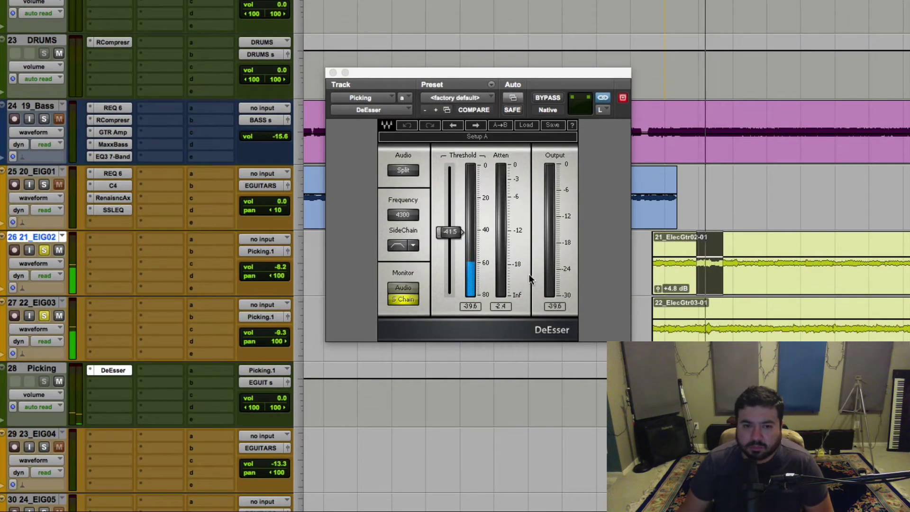
pyautogui.click(392, 289)
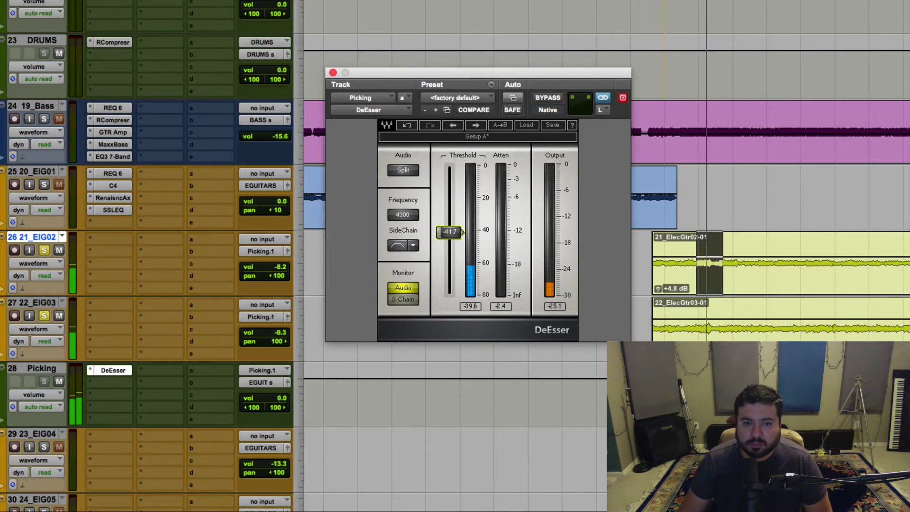
pyautogui.moveTo(449, 232); pyautogui.dragTo(454, 272)
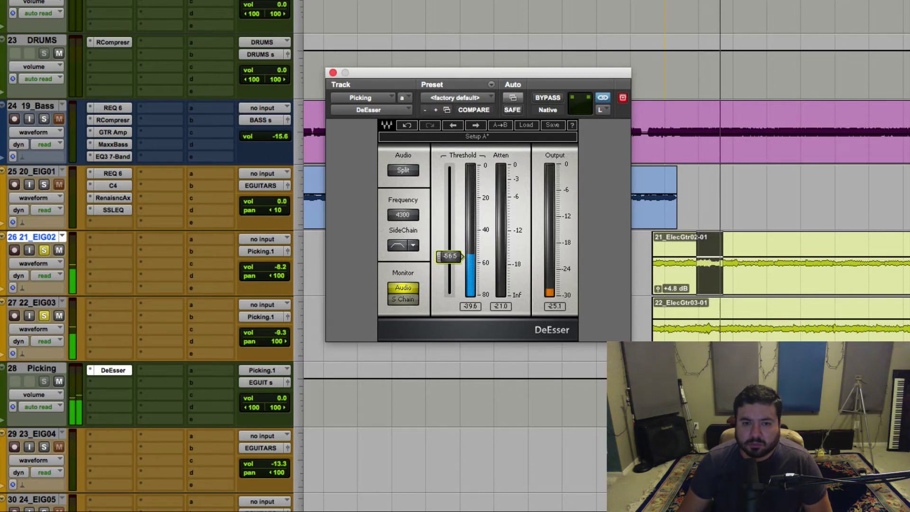
pyautogui.moveTo(453, 254); pyautogui.dragTo(452, 252)
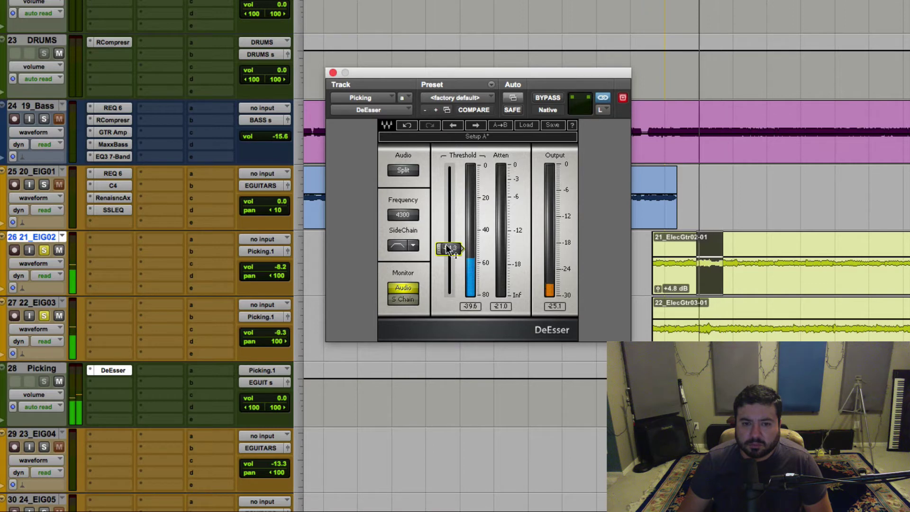
# Step: Bypass and close the DeEsser, and insert a stereo C4 in Picking's second insert
pyautogui.click(548, 97)
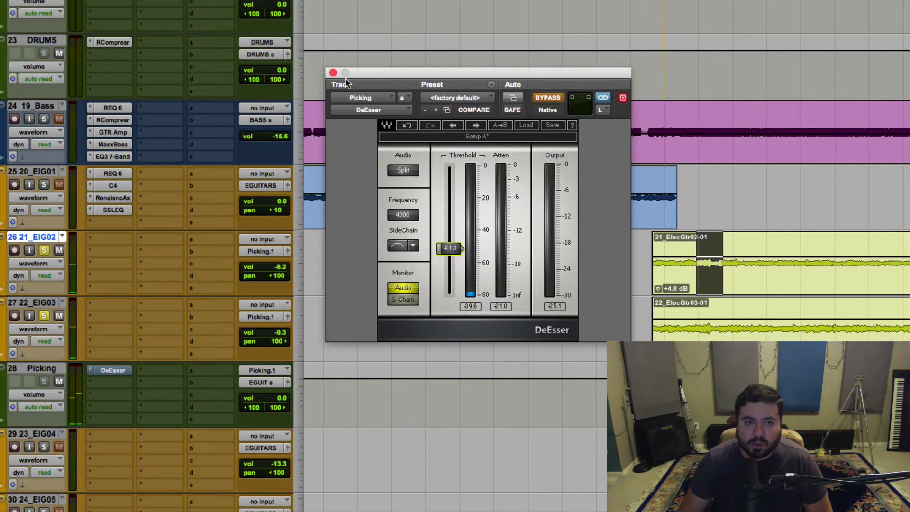
pyautogui.click(332, 72)
pyautogui.click(101, 383)
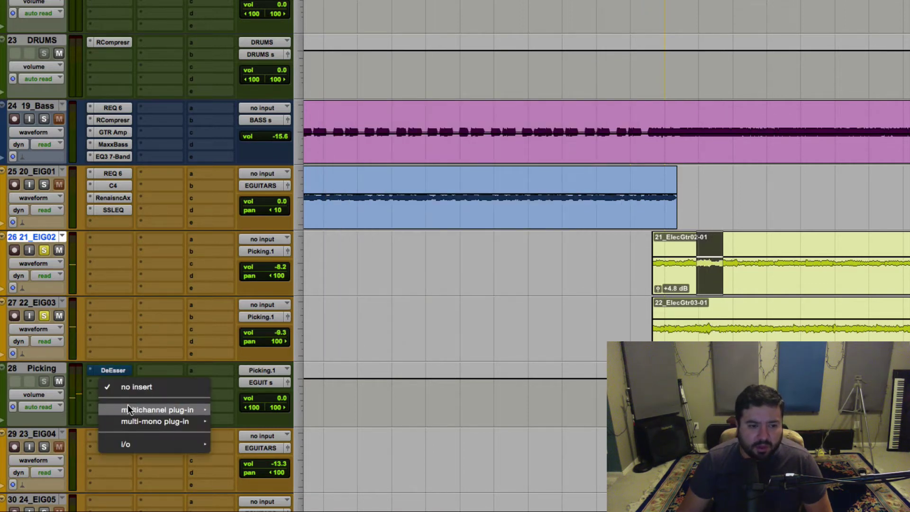
pyautogui.moveTo(128, 408)
pyautogui.moveTo(253, 228)
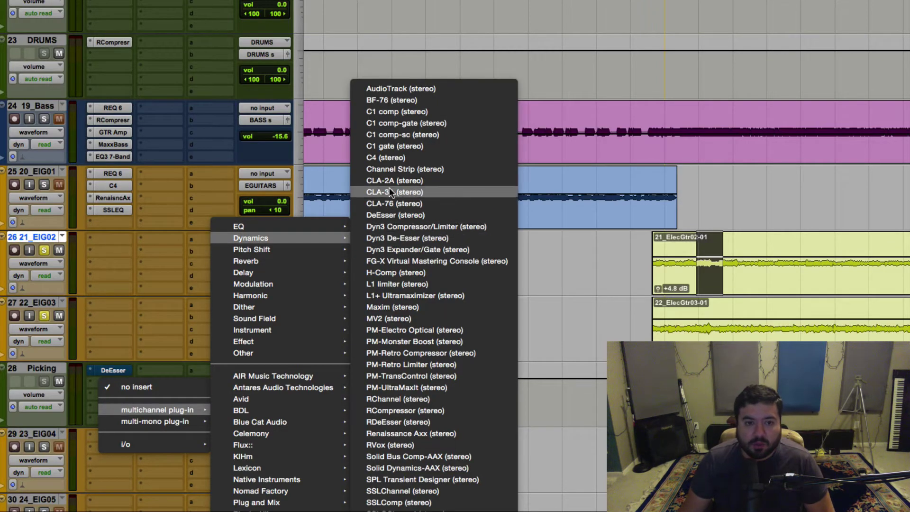
pyautogui.click(383, 158)
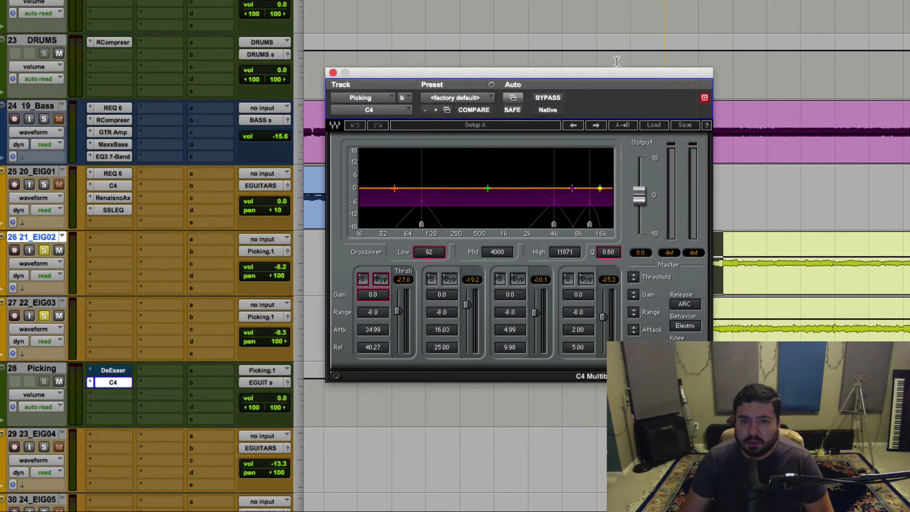
pyautogui.moveTo(363, 99); pyautogui.dragTo(312, 92)
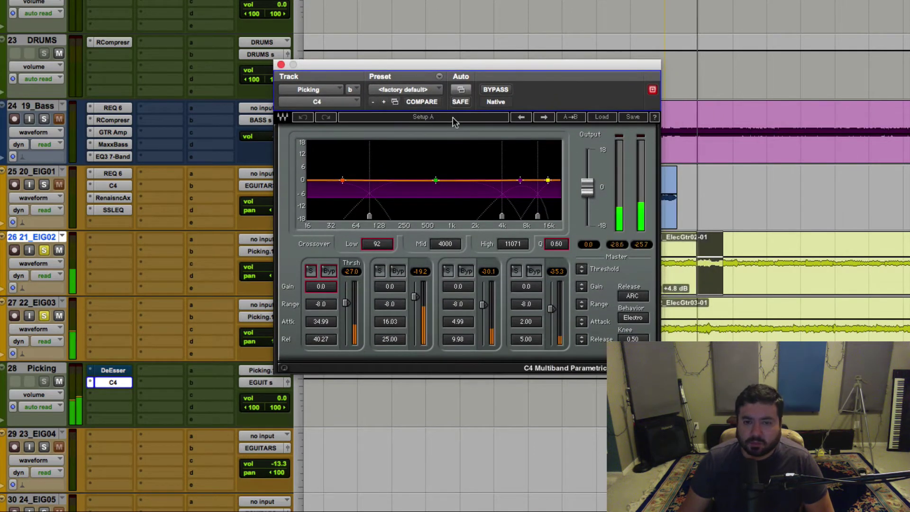
# Step: Set the C4's third band to -13.4 gain and -37.2 threshold, Mid crossover to 4459, and compare with bypass
pyautogui.moveTo(521, 180); pyautogui.dragTo(521, 200)
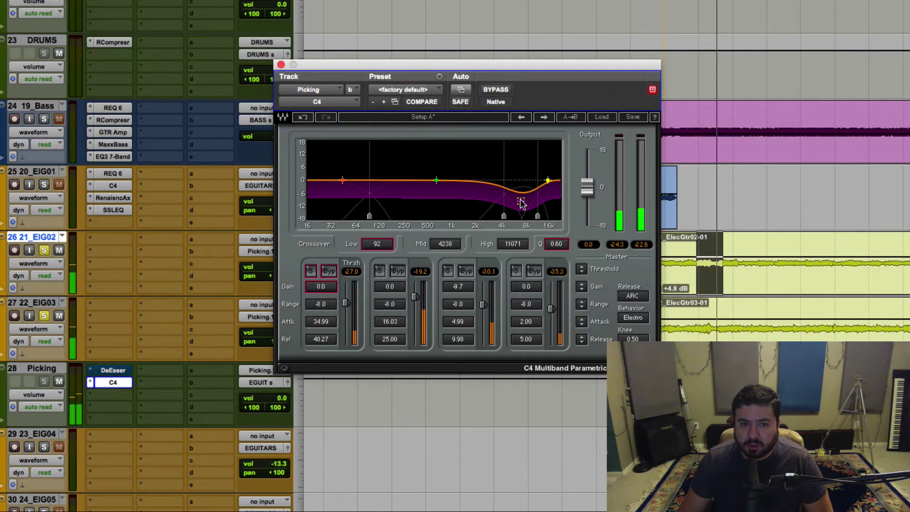
pyautogui.moveTo(521, 202); pyautogui.dragTo(522, 203)
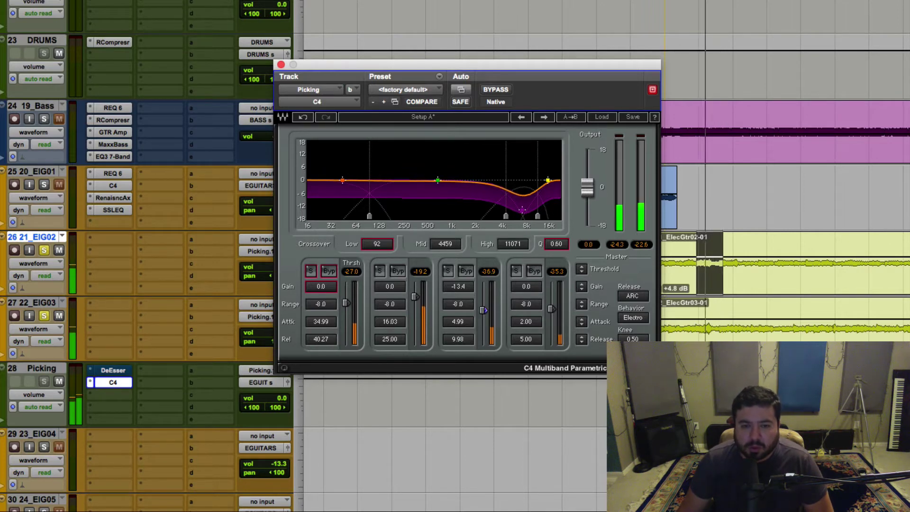
pyautogui.click(495, 90)
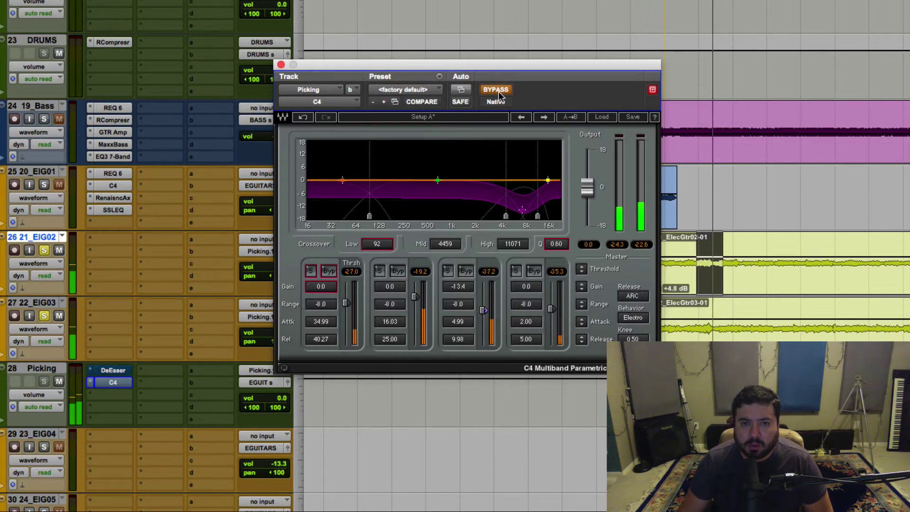
pyautogui.click(498, 88)
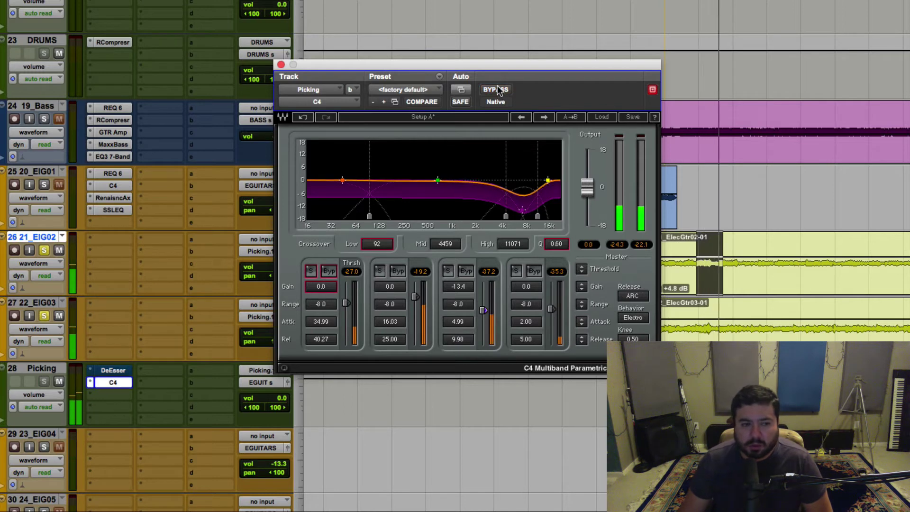
# Step: Close and bypass the C4, and insert a stereo C1 comp-sc in Picking's third insert with EQ Mode set to Split
pyautogui.click(281, 64)
pyautogui.click(110, 382)
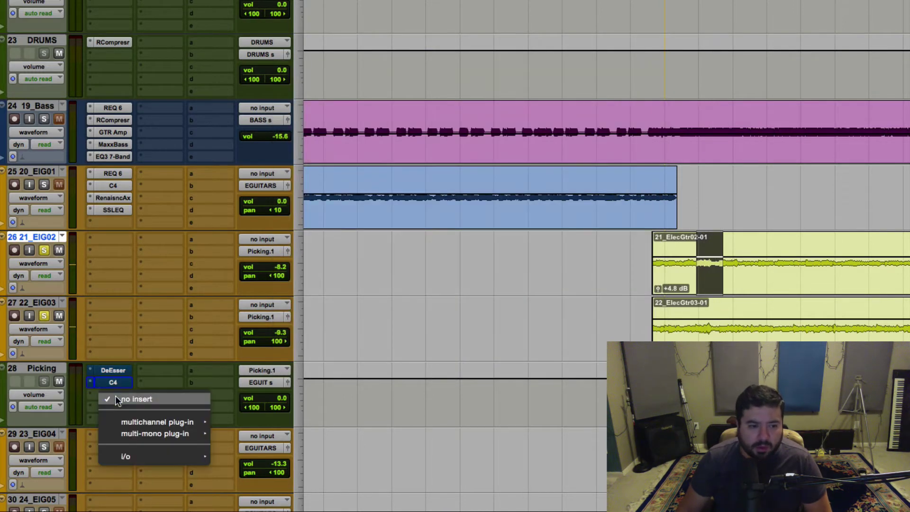
pyautogui.moveTo(138, 421)
pyautogui.moveTo(258, 239)
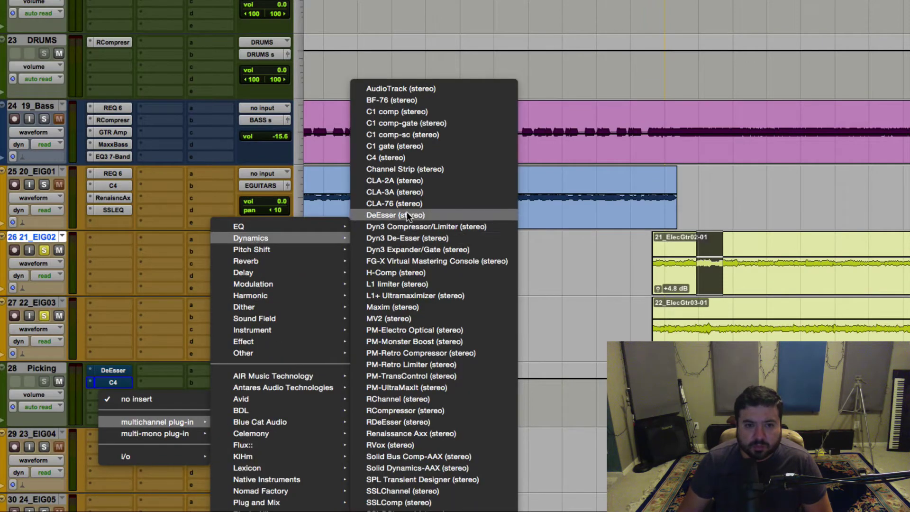
pyautogui.click(399, 136)
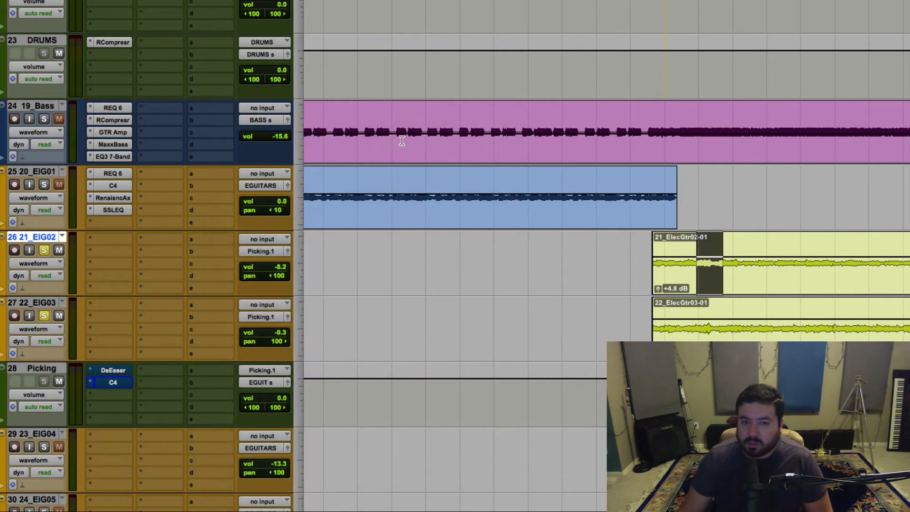
pyautogui.moveTo(479, 62); pyautogui.dragTo(526, 56)
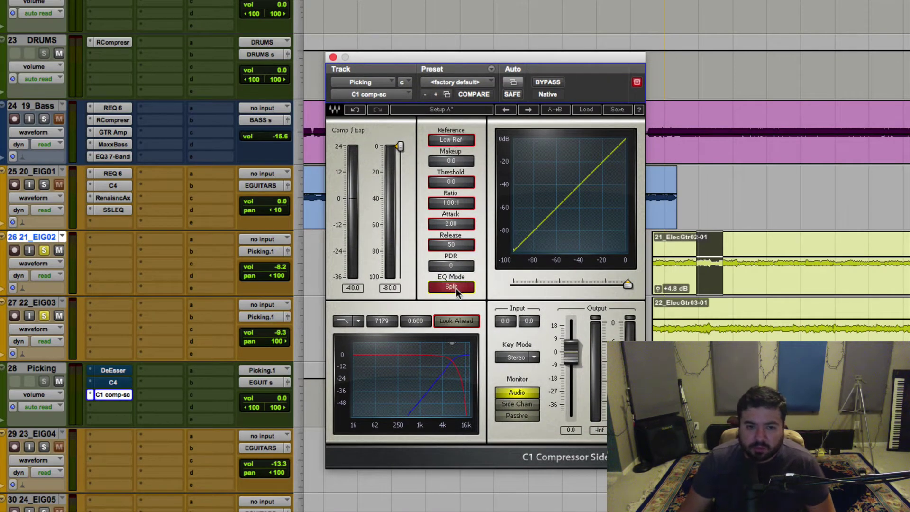
# Step: Set the C1's side-chain filter to band-pass at 4300 with Q 0.600, enable Look Ahead and play the section
pyautogui.press('space')
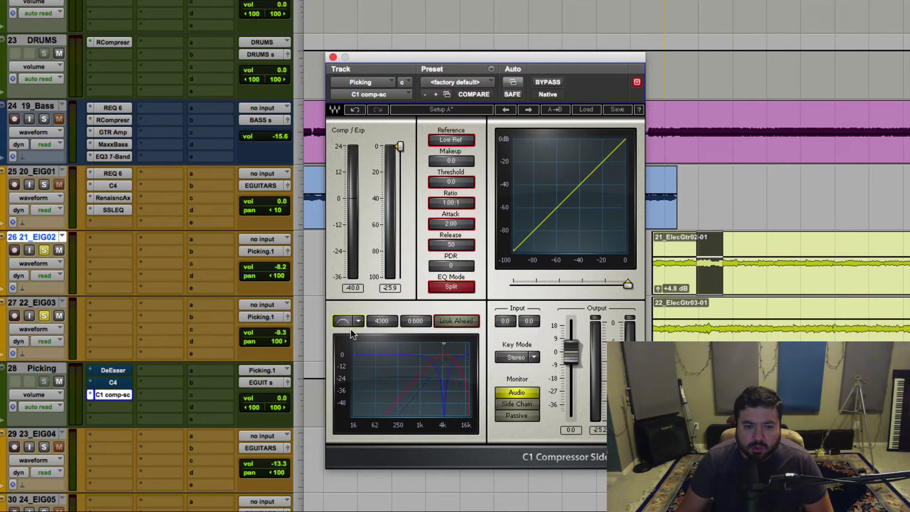
pyautogui.moveTo(418, 323); pyautogui.dragTo(417, 322)
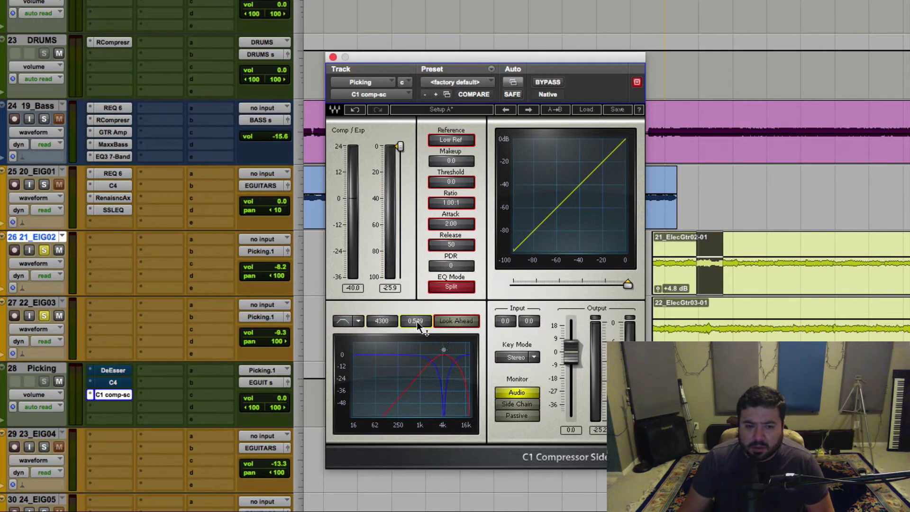
pyautogui.click(446, 321)
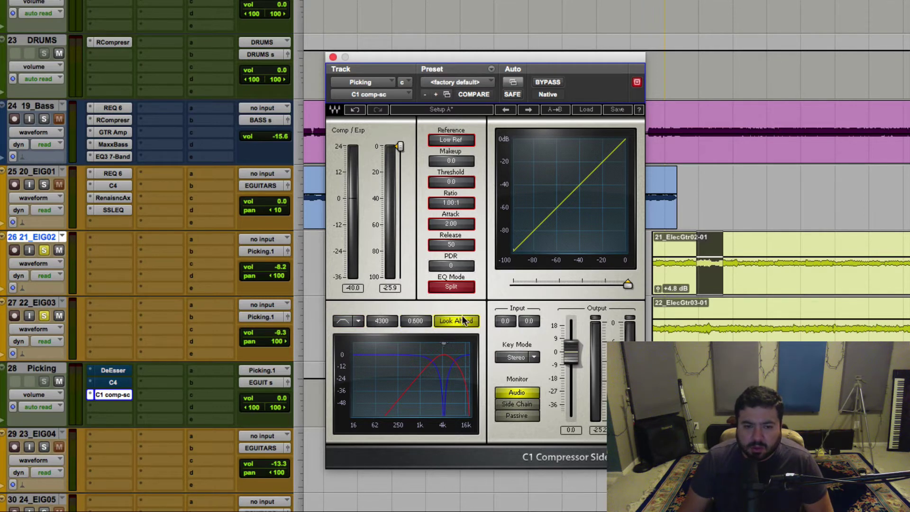
pyautogui.press('space')
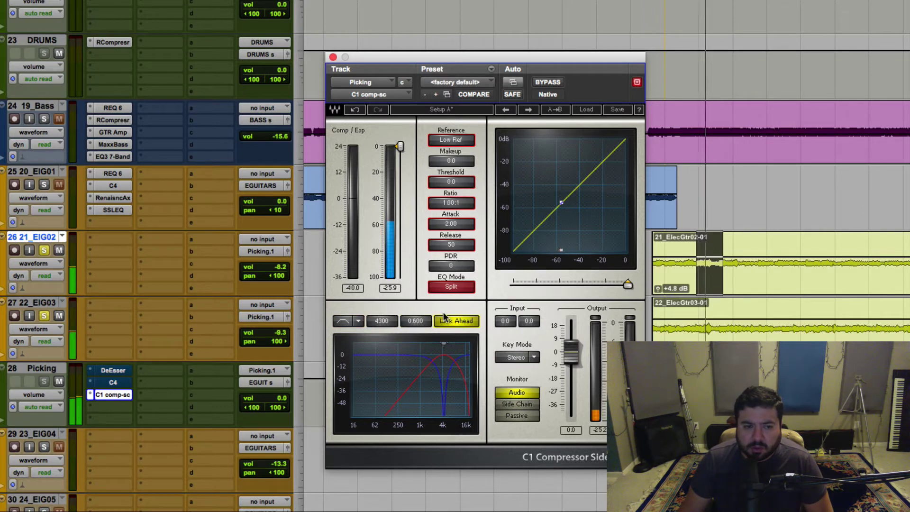
# Step: Monitor the C1's side-chain signal and lower its threshold to -48.9
pyautogui.click(516, 404)
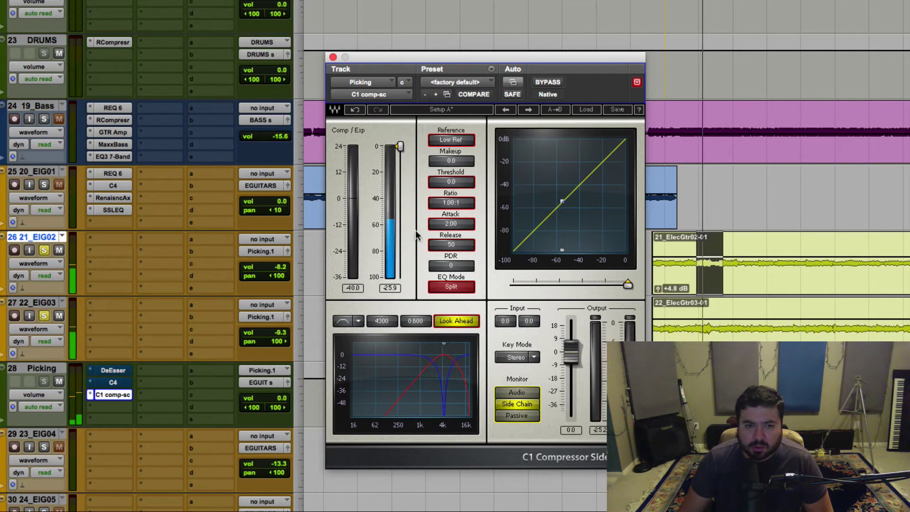
pyautogui.moveTo(401, 147); pyautogui.dragTo(399, 213)
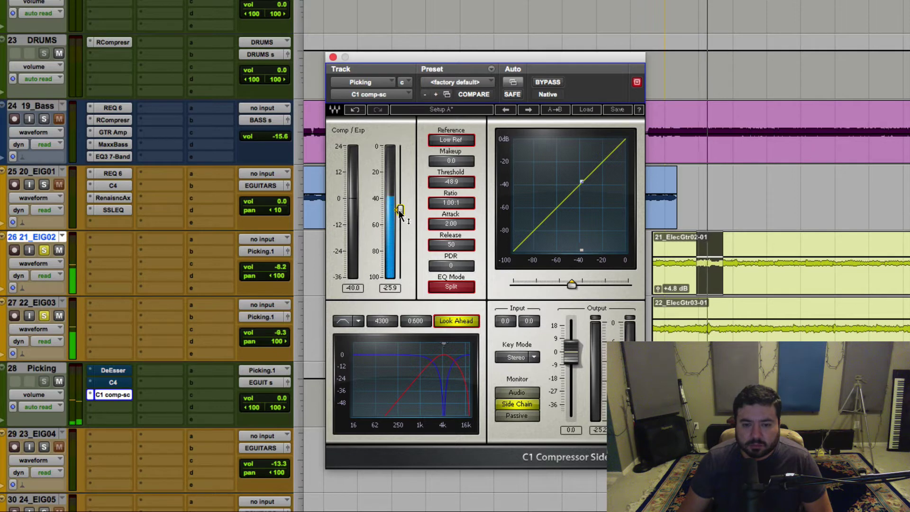
pyautogui.click(511, 358)
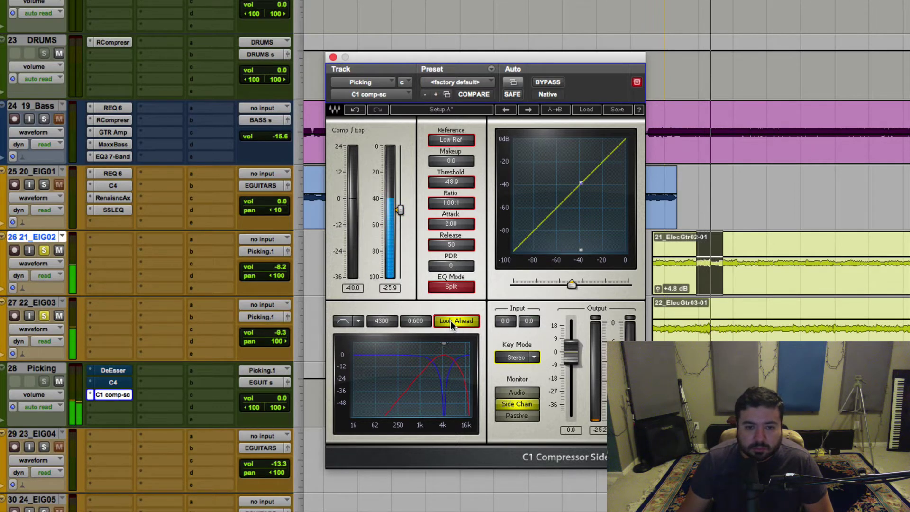
# Step: Switch the C1's EQ Mode to Sidechain and set the ratio to 2.00:1 while monitoring the side chain
pyautogui.click(449, 288)
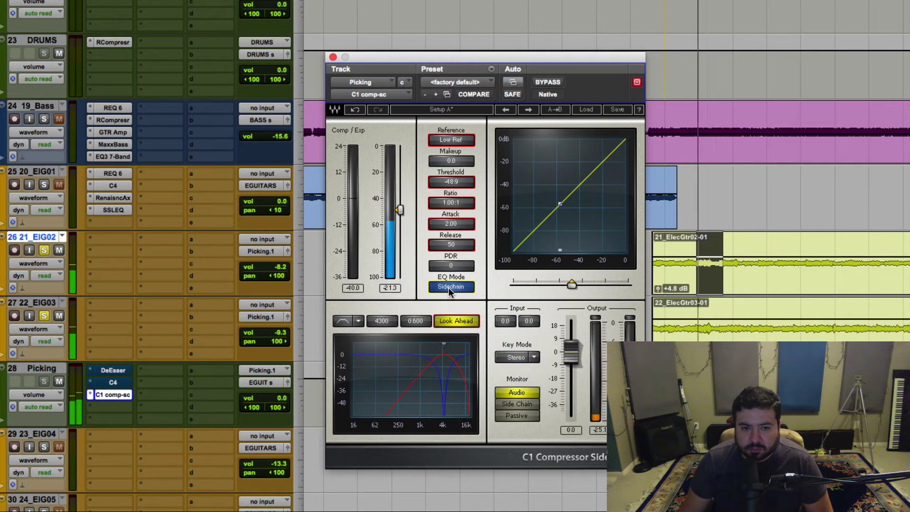
pyautogui.click(512, 406)
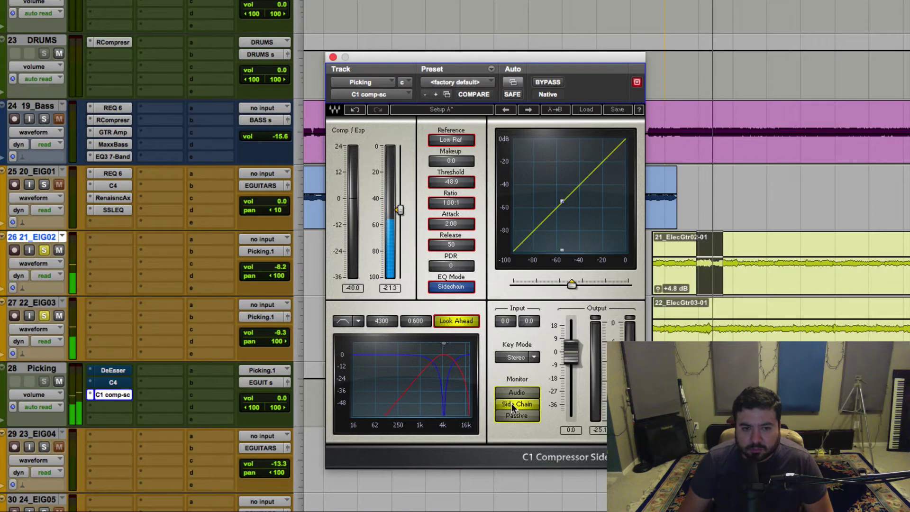
pyautogui.click(452, 204)
pyautogui.write('2')
pyautogui.press('Return')
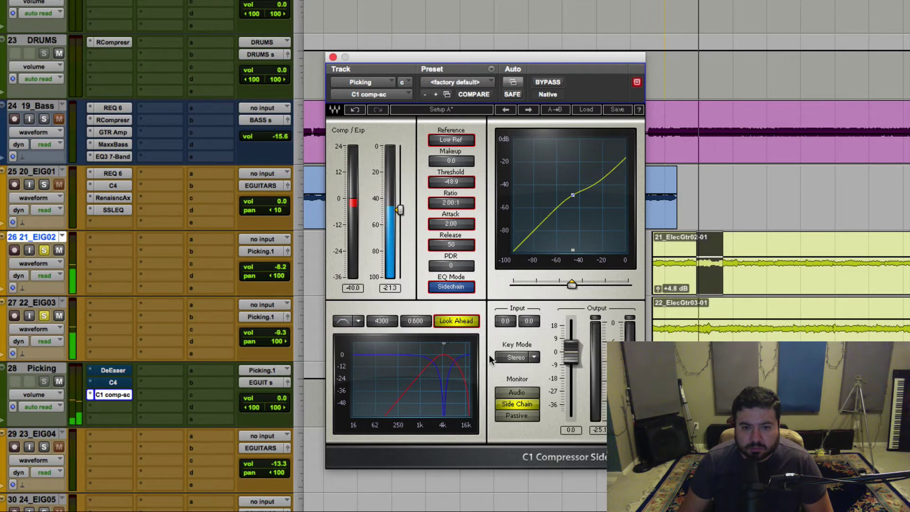
# Step: Return the C1 to Audio monitoring and Split EQ Mode, set the threshold to -50.2 and compare with bypass
pyautogui.click(520, 394)
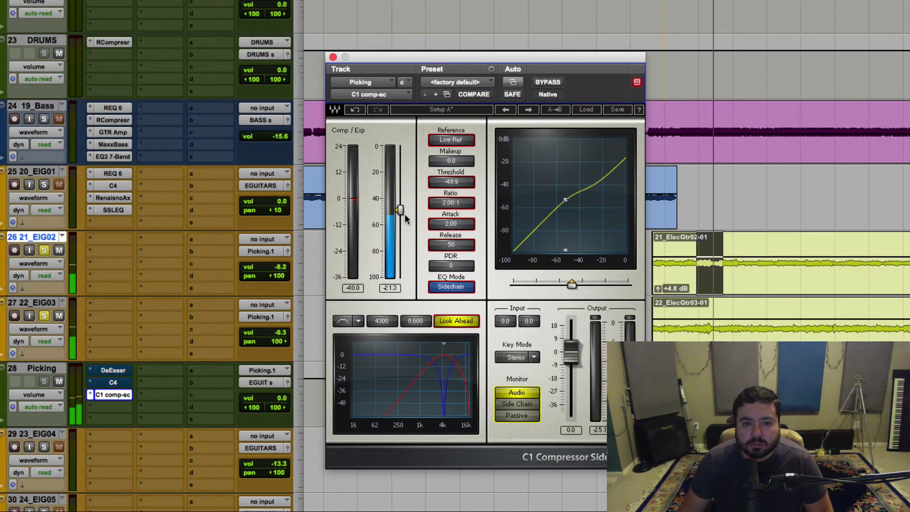
pyautogui.click(439, 286)
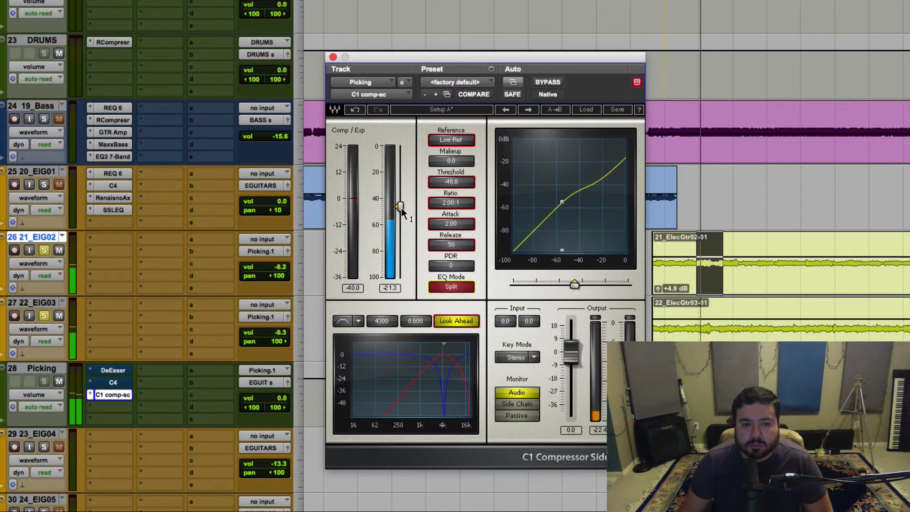
pyautogui.moveTo(401, 209)
pyautogui.mouseDown()
pyautogui.moveTo(401, 251)
pyautogui.moveTo(401, 222)
pyautogui.mouseUp()
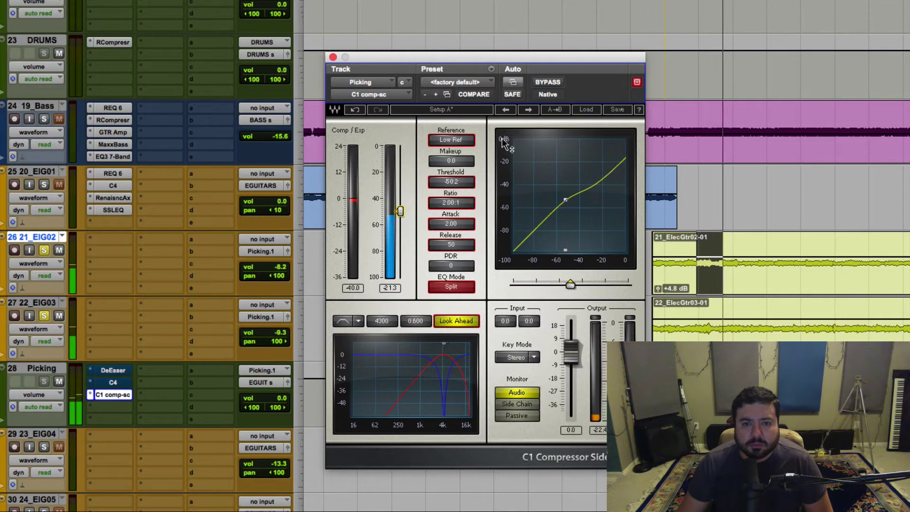
pyautogui.click(543, 82)
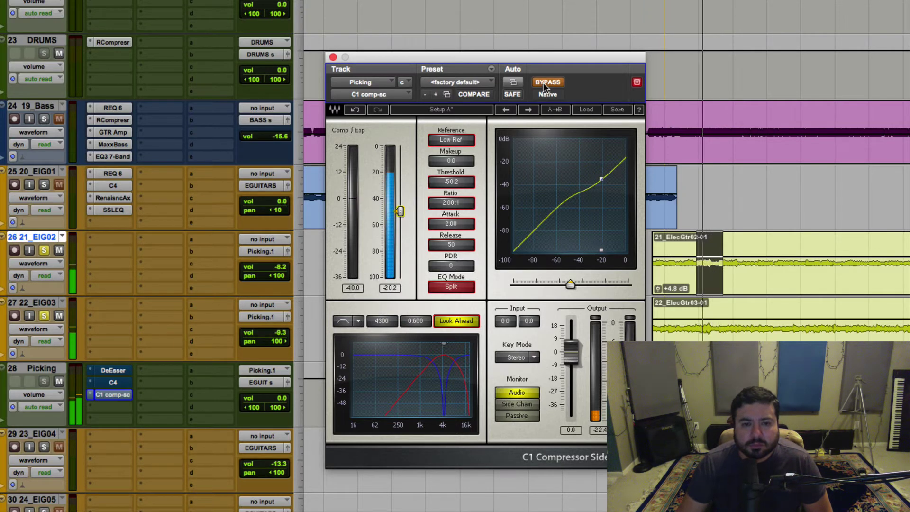
pyautogui.click(543, 82)
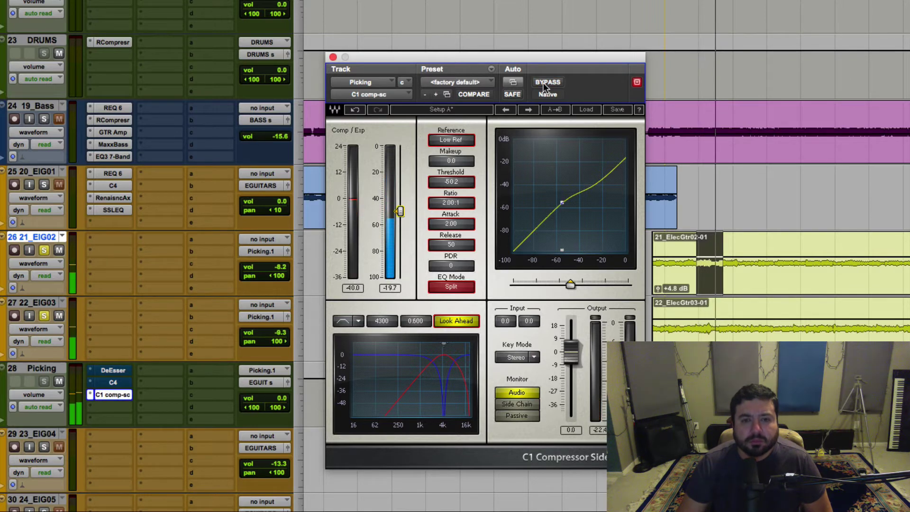
# Step: Remove the DeEsser and C4 from Picking and move the C1 comp-sc to its first insert
pyautogui.click(93, 372)
pyautogui.click(94, 373)
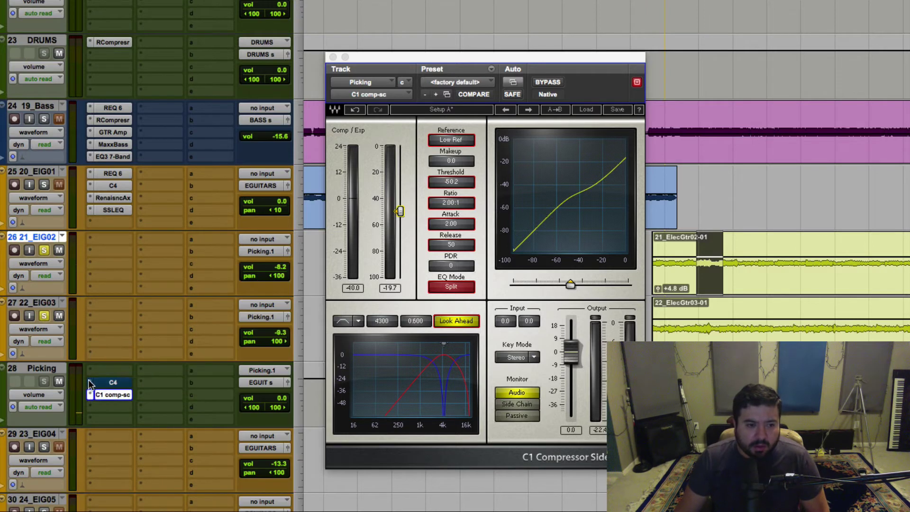
pyautogui.click(101, 375)
pyautogui.click(117, 362)
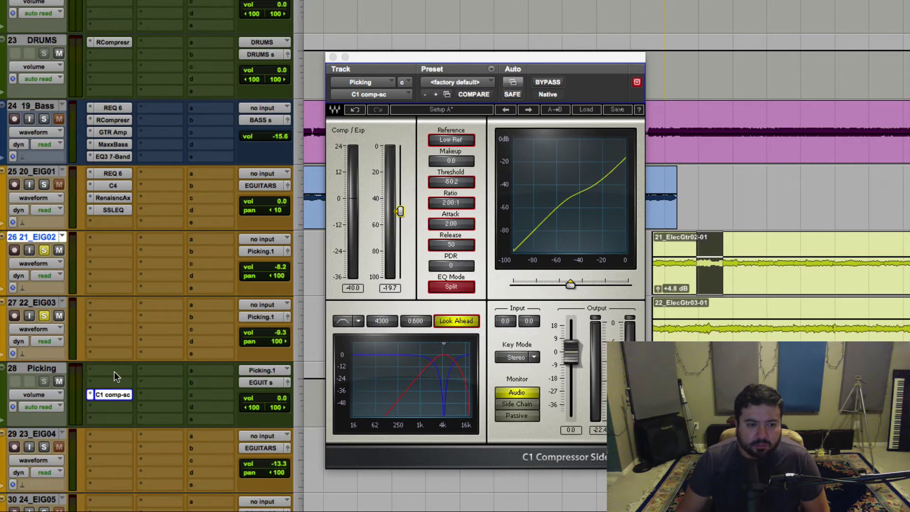
pyautogui.moveTo(115, 377); pyautogui.dragTo(112, 370)
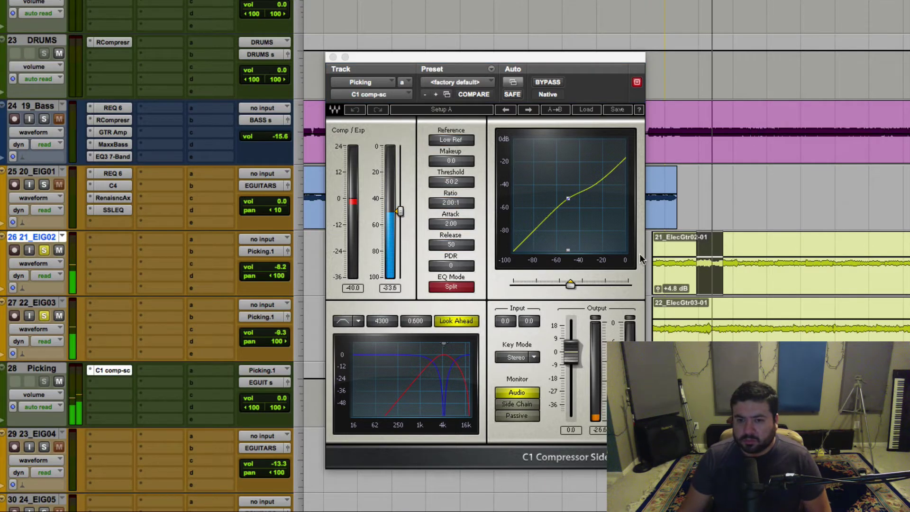
# Step: Clear the guitar solos and play the full mix from the ElecGtr02-01 clip's start with the C1 active and bypassed
pyautogui.click(652, 267)
pyautogui.press('space')
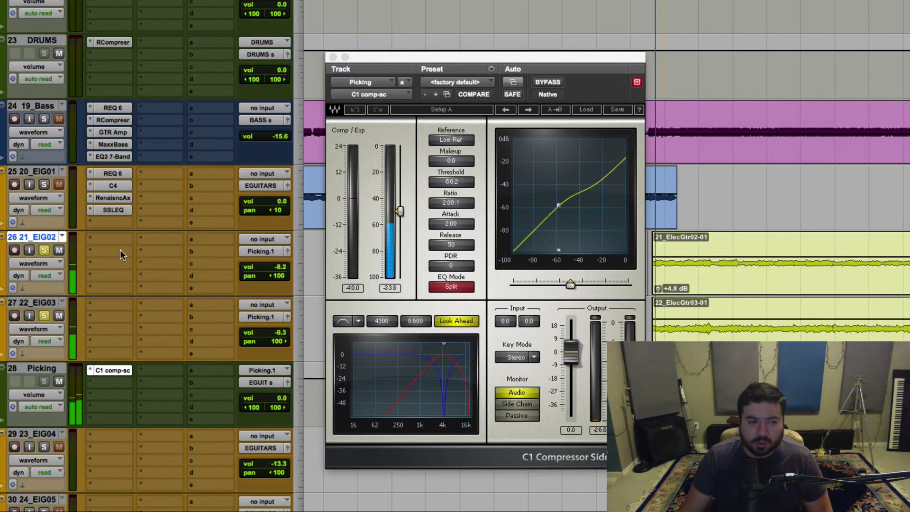
pyautogui.keyDown('alt'); pyautogui.click(44, 249); pyautogui.keyUp('alt')
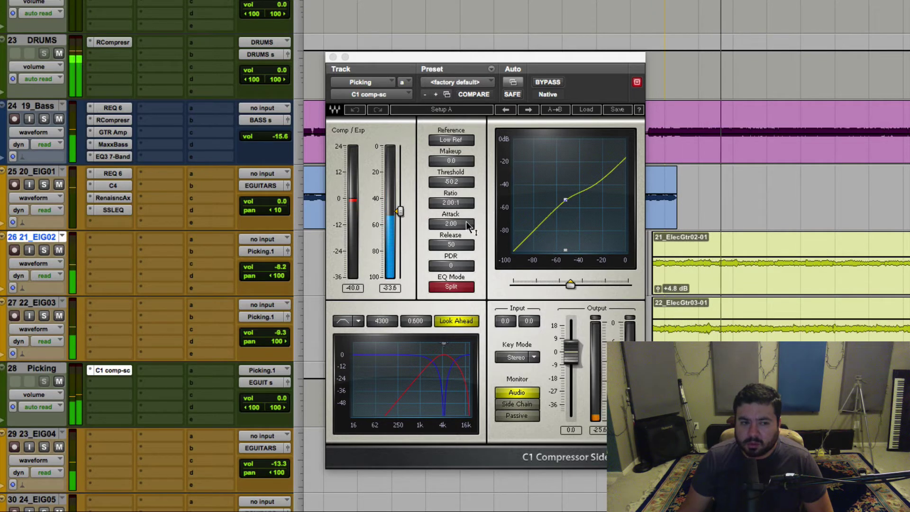
pyautogui.press('space')
pyautogui.click(521, 57)
pyautogui.click(555, 84)
pyautogui.press('space')
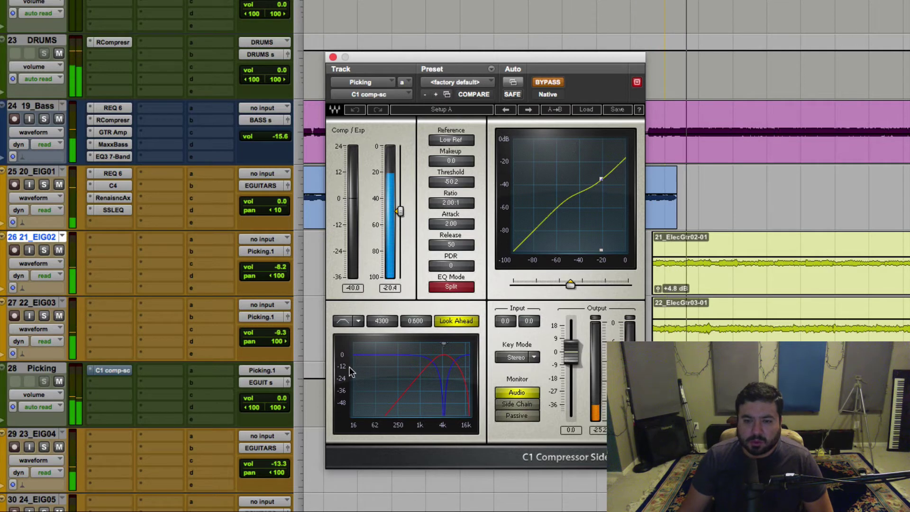
# Step: Raise Picking's volume to +12.0 and audition the mix with the C1 active
pyautogui.click(285, 386)
pyautogui.moveTo(285, 387); pyautogui.dragTo(284, 385)
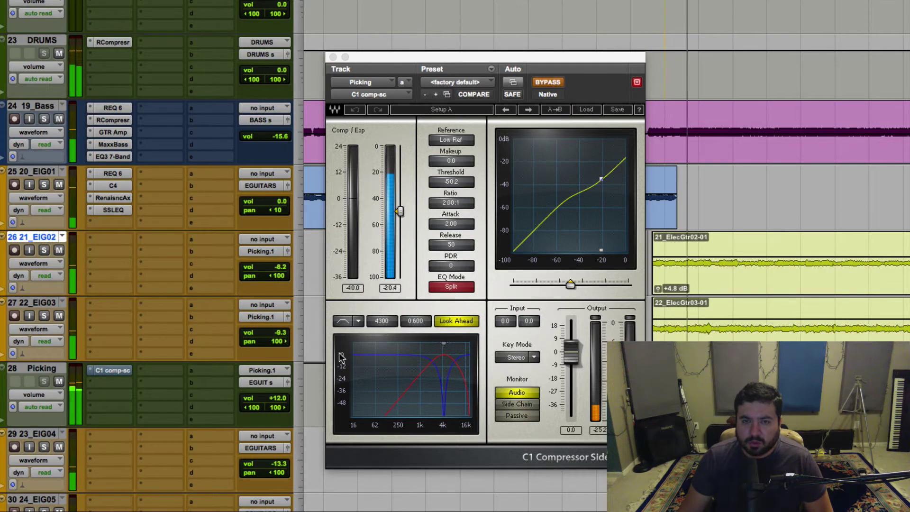
pyautogui.press('space')
pyautogui.click(547, 82)
pyautogui.click(546, 82)
pyautogui.press('space')
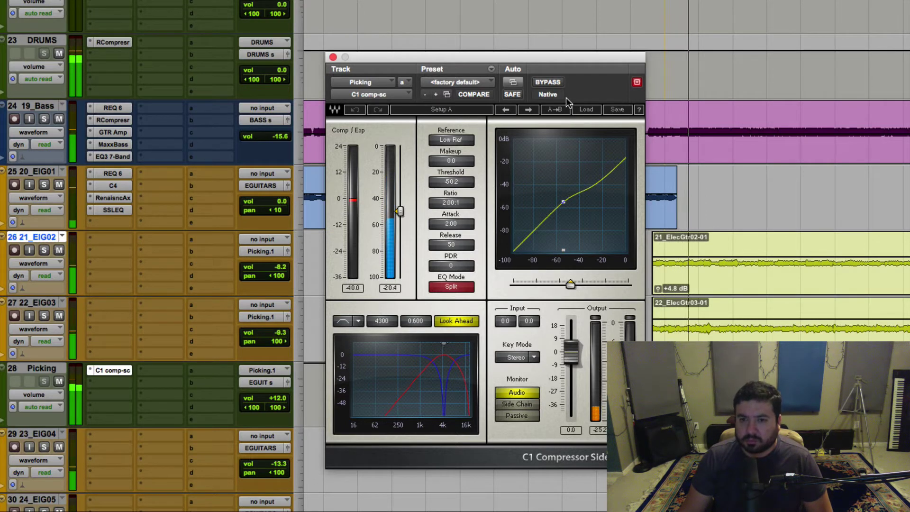
# Step: Compare the C1 with bypass once more, close it active and reset Picking's volume to 0.0
pyautogui.click(561, 88)
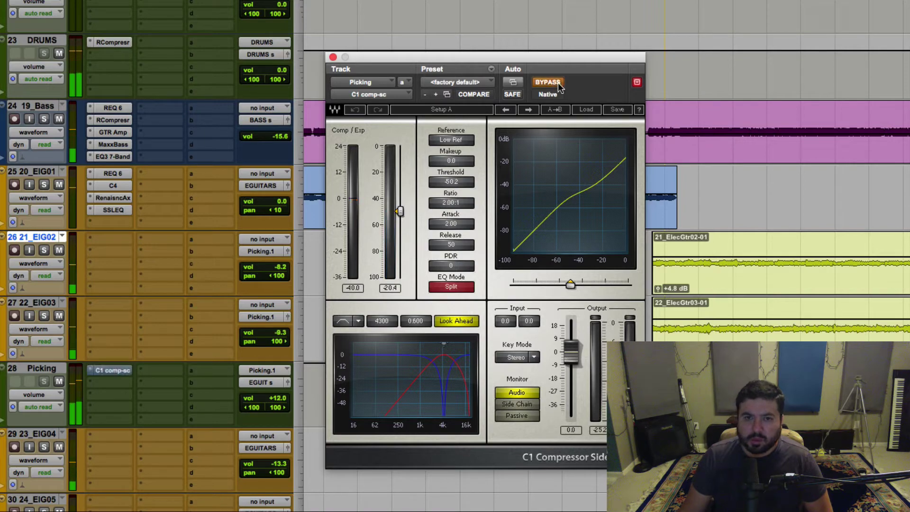
pyautogui.click(559, 87)
pyautogui.click(333, 58)
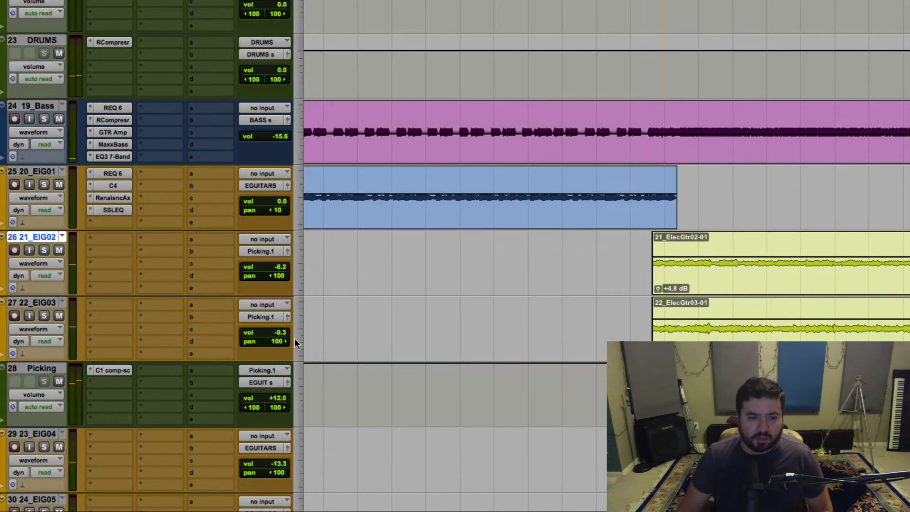
pyautogui.keyDown('alt'); pyautogui.click(279, 404); pyautogui.keyUp('alt')
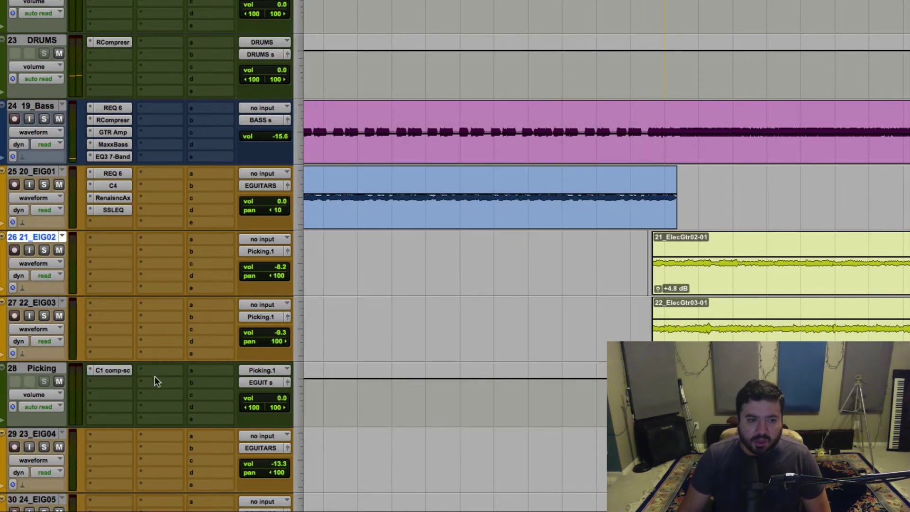
# Step: Reopen the C1, try other side-chain filter Q and frequency values, restore 0.600 and 4300, and close it
pyautogui.click(116, 371)
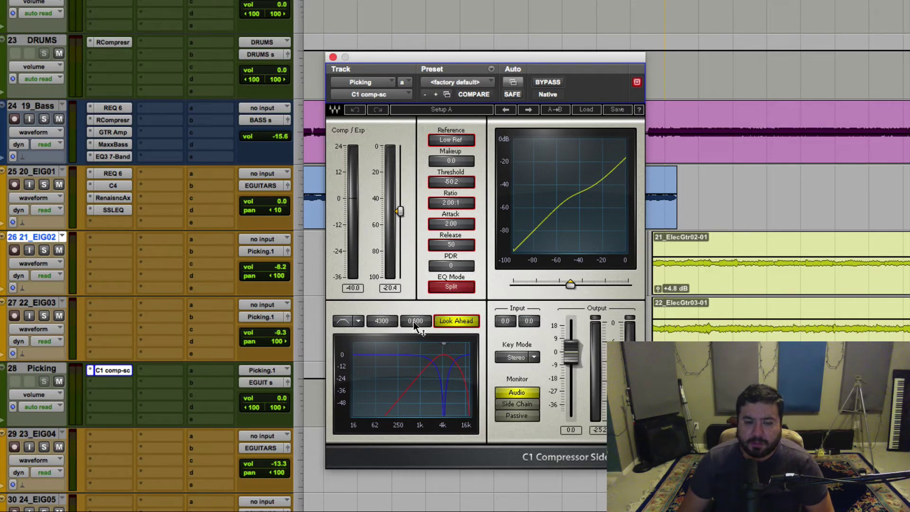
pyautogui.scroll(-5, 413, 321)
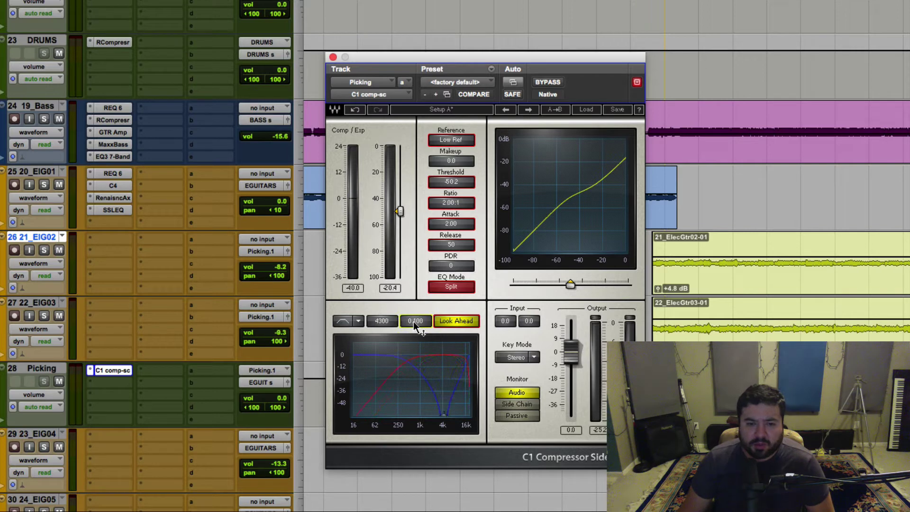
pyautogui.scroll(5, 413, 321)
pyautogui.scroll(10, 380, 322)
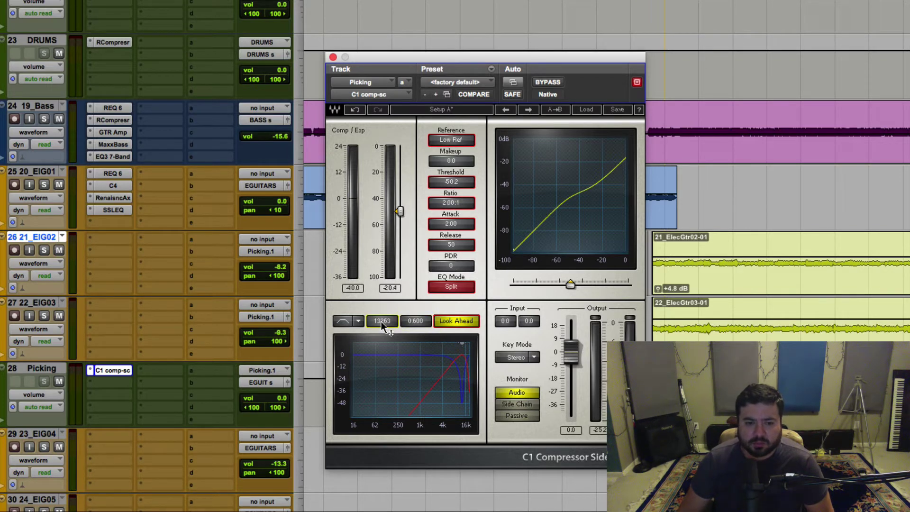
pyautogui.click(381, 321)
pyautogui.write('4300')
pyautogui.press('Return')
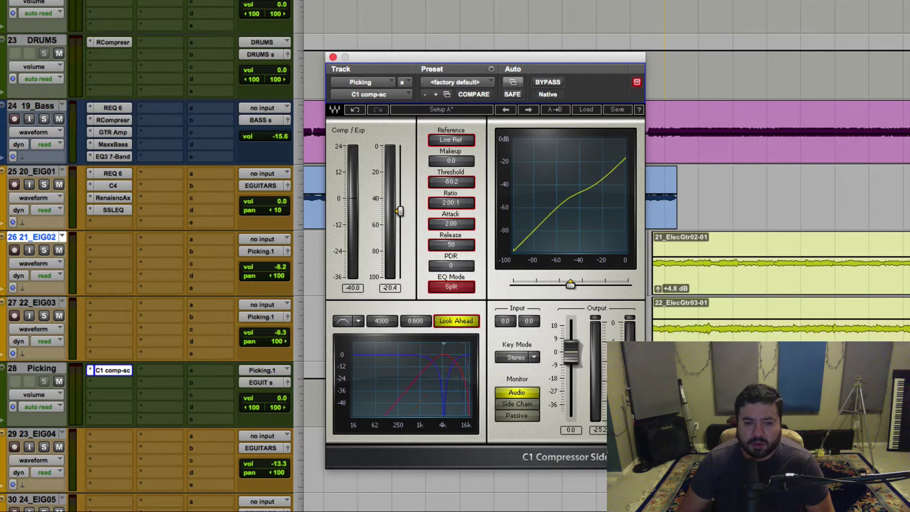
pyautogui.click(333, 57)
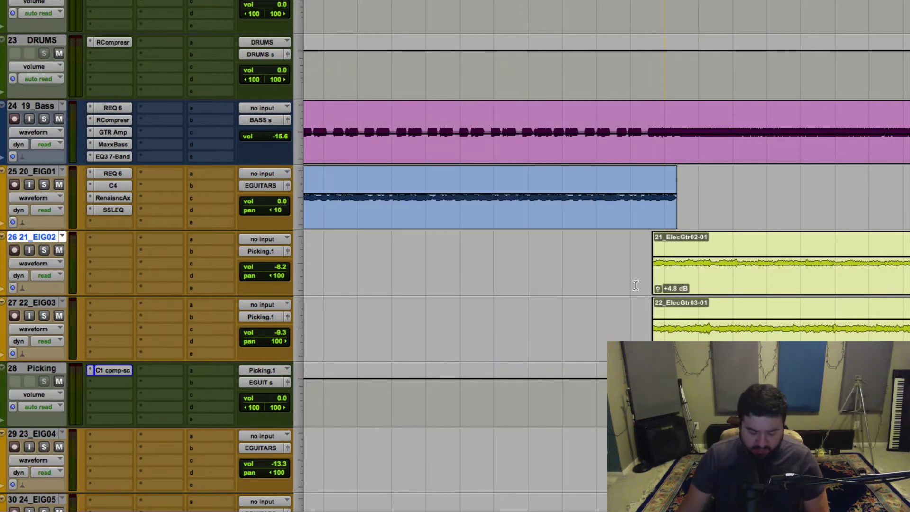
# Step: Play the full mix from the ElecGtr02-01 clip and from just before the ElecGtr01-01 clip
pyautogui.press('super+bracketleft')
pyautogui.press('super+bracketleft')
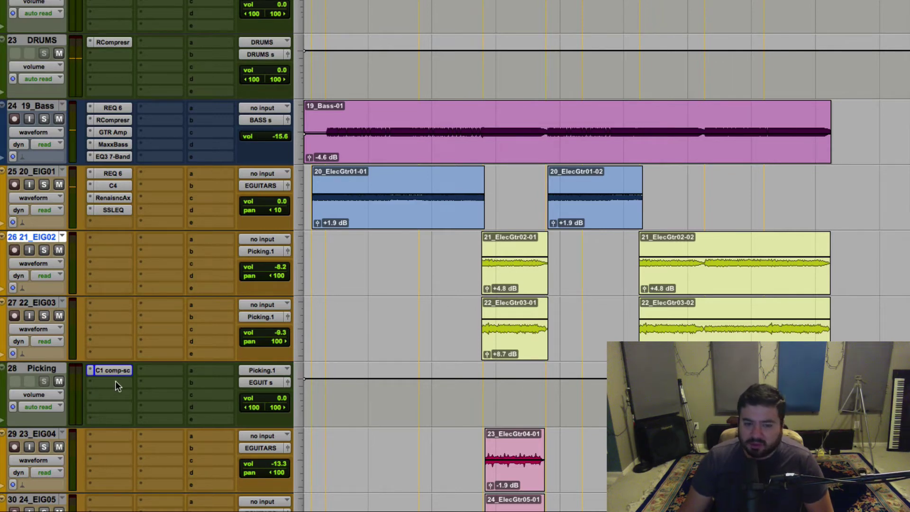
pyautogui.press('space')
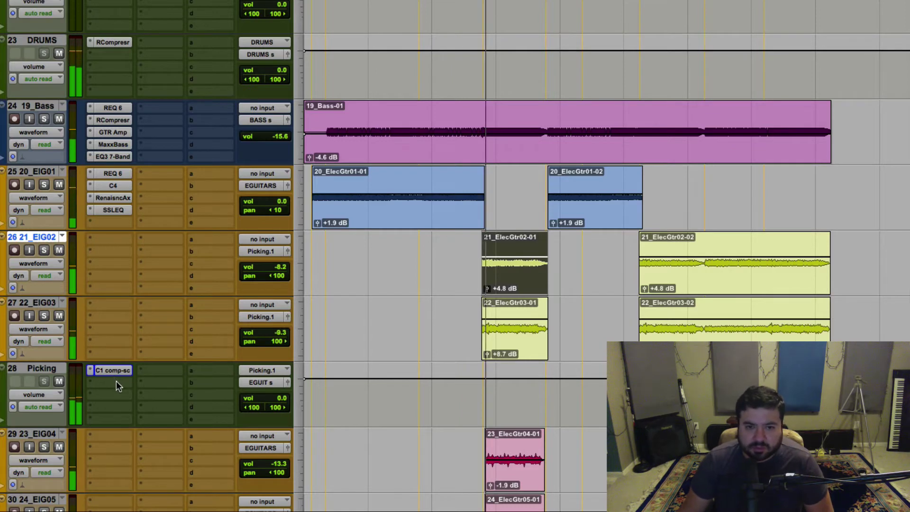
pyautogui.click(310, 198)
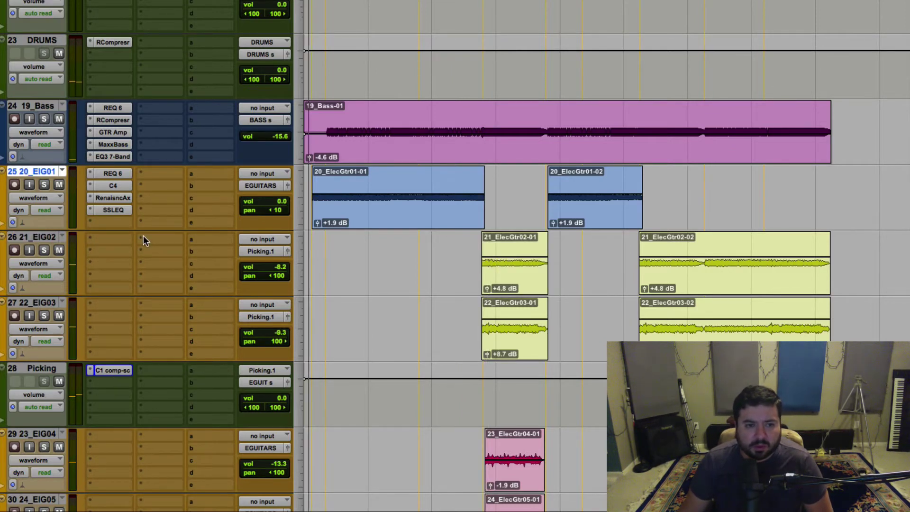
pyautogui.press('space')
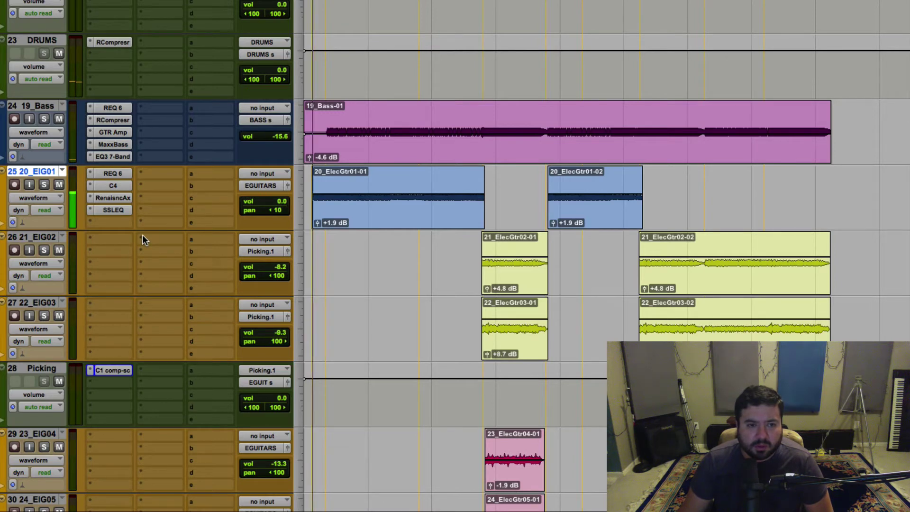
# Step: In ElG01's REQ 6, set band 4's frequency to 5300 and band 6 to -1.5 gain at 13358
pyautogui.moveTo(112, 209)
pyautogui.mouseDown()
pyautogui.moveTo(116, 199)
pyautogui.moveTo(118, 209)
pyautogui.mouseUp()
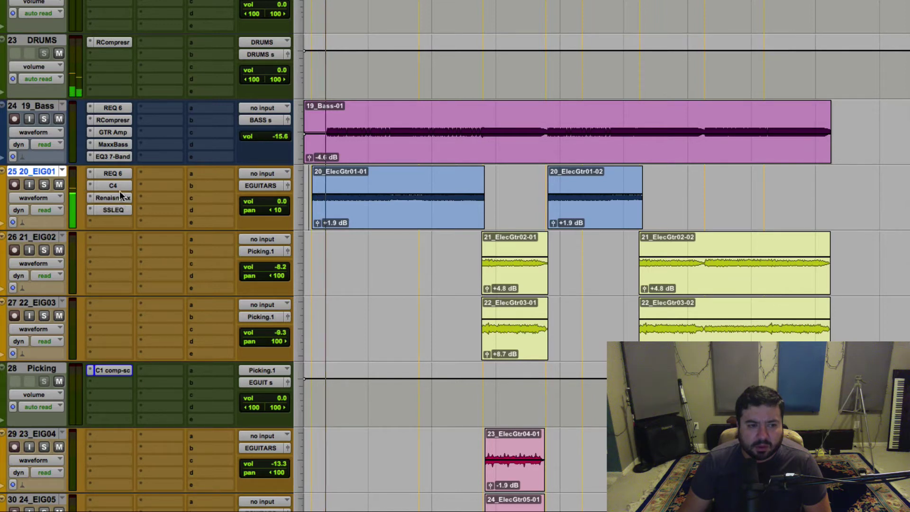
pyautogui.moveTo(122, 185); pyautogui.dragTo(122, 186)
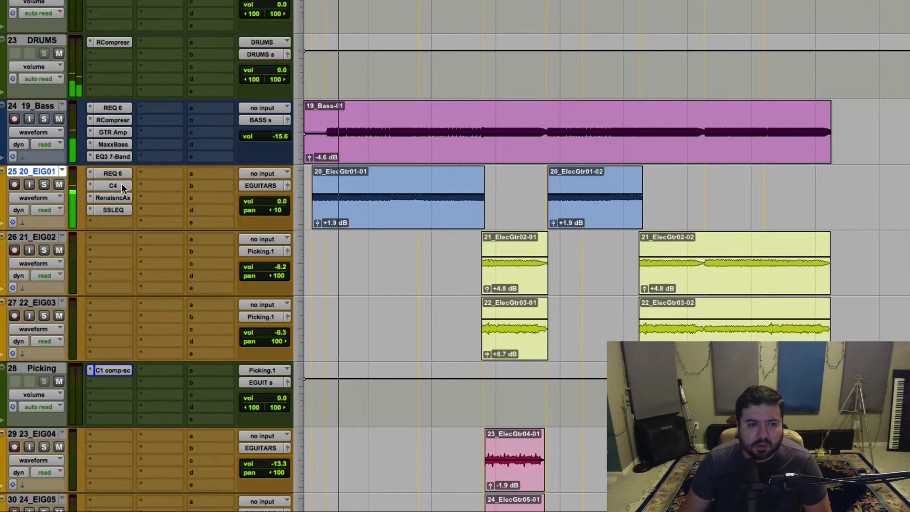
pyautogui.click(112, 173)
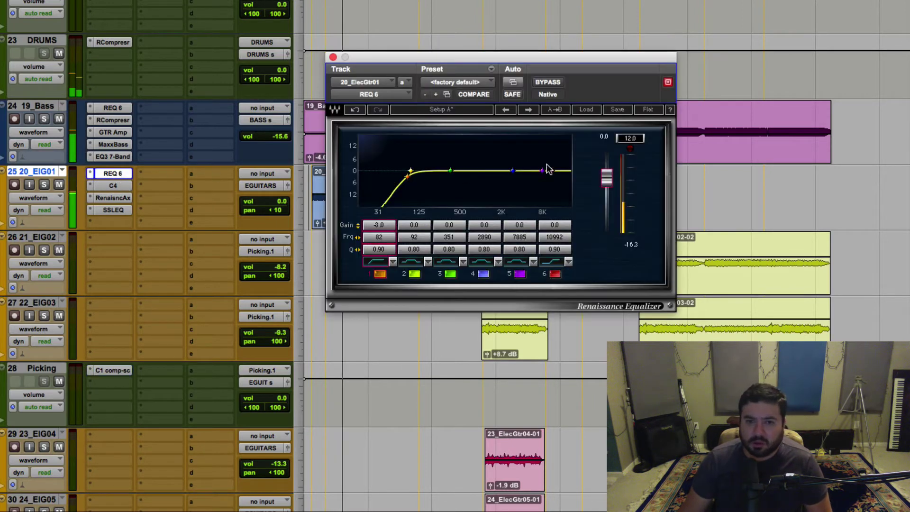
pyautogui.moveTo(514, 170); pyautogui.dragTo(558, 174)
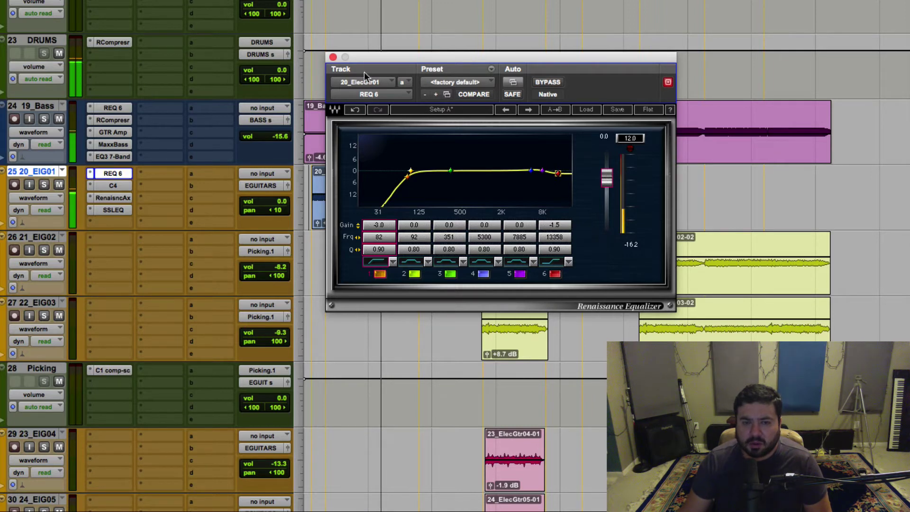
# Step: Close ElG01's REQ 6 and play from the ElecGtr02-01 clip, with ElG02 and ElG03 soloed and in the full mix
pyautogui.click(333, 57)
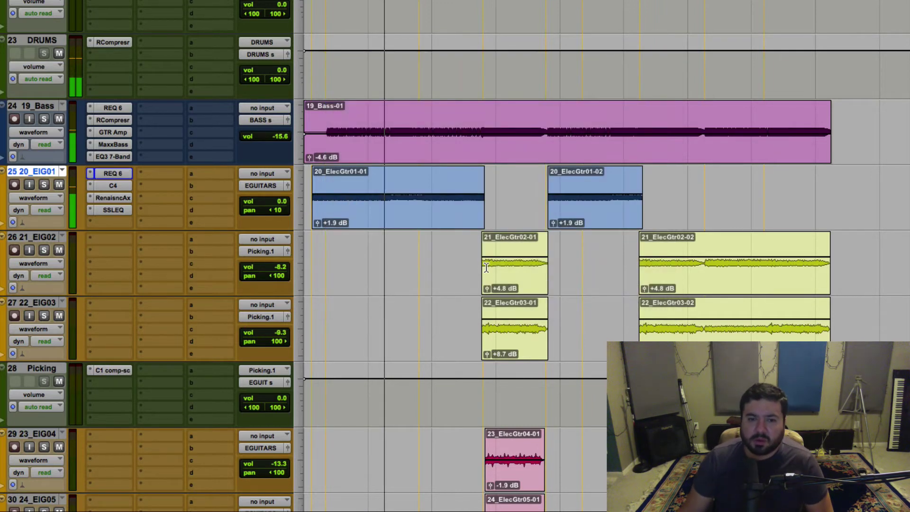
pyautogui.click(485, 267)
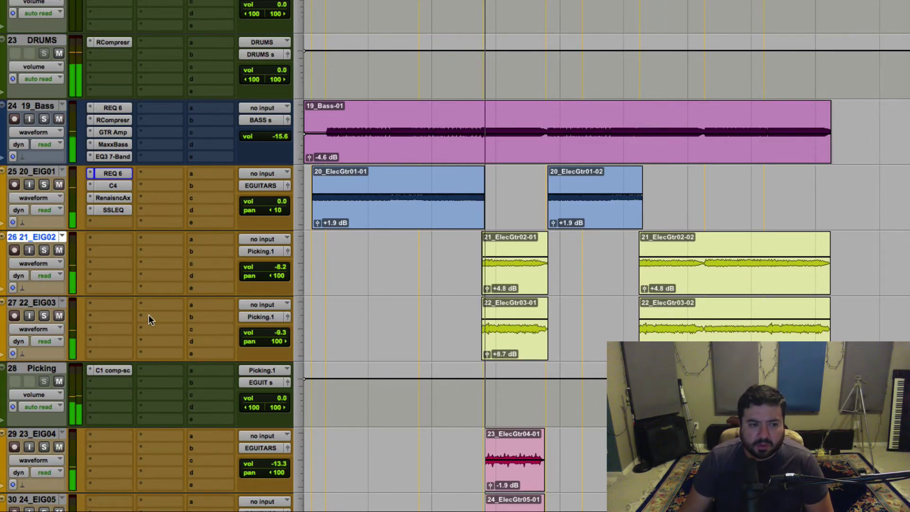
pyautogui.click(44, 315)
pyautogui.click(44, 250)
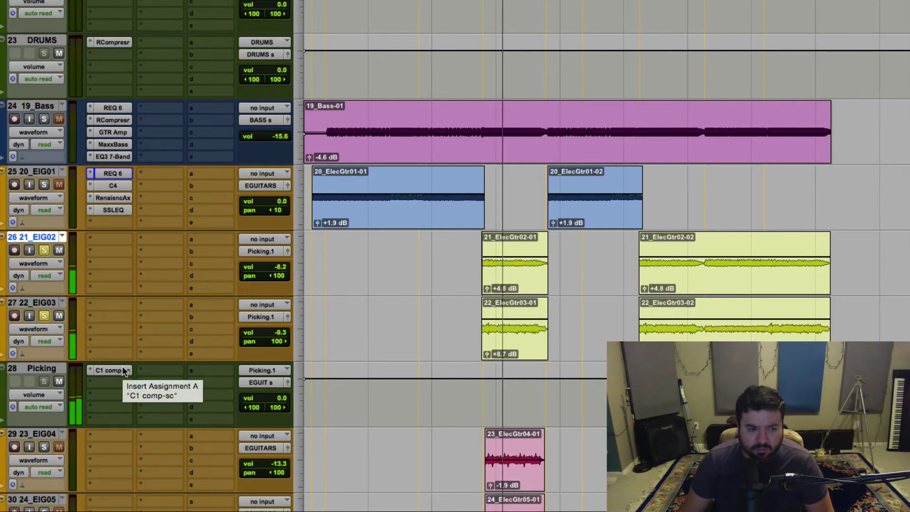
pyautogui.keyDown('alt'); pyautogui.click(43, 315); pyautogui.keyUp('alt')
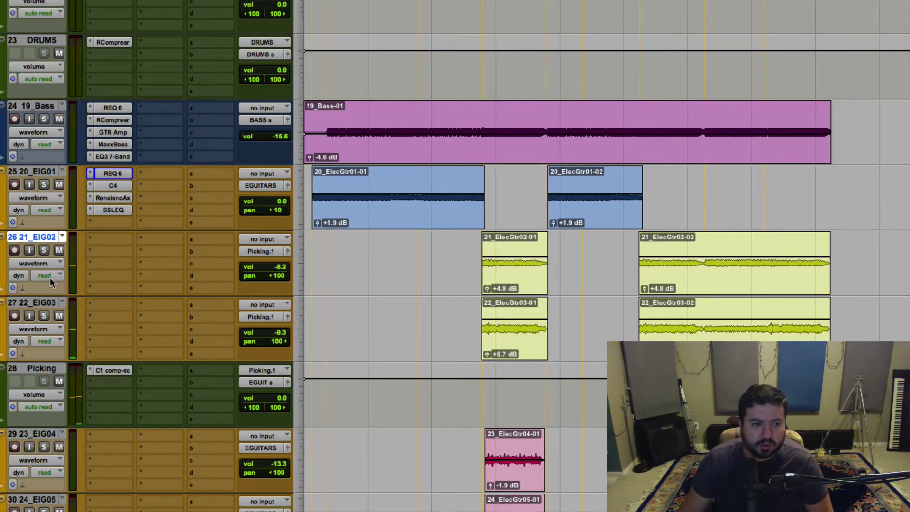
pyautogui.press('space')
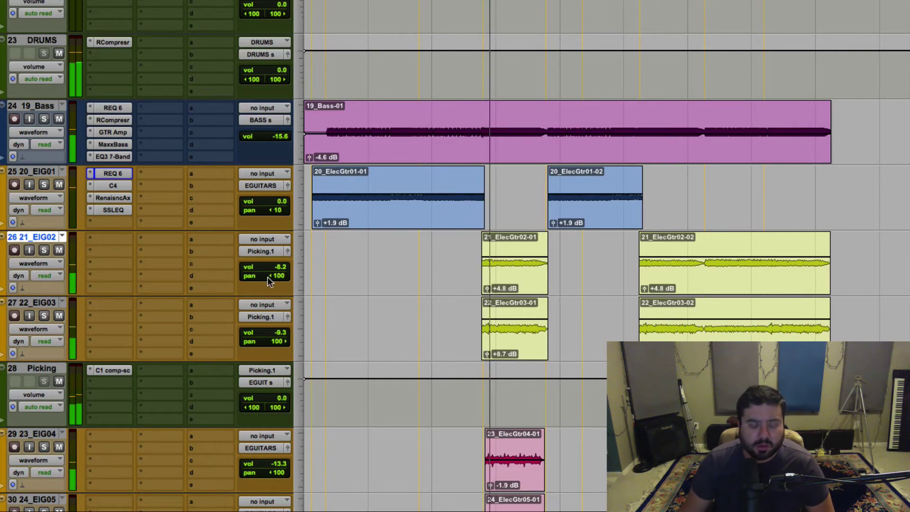
# Step: Solo ElG04 and ElG05 and play them from the start of the ElecGtr04-01 clip
pyautogui.scroll(-3, 163, 300)
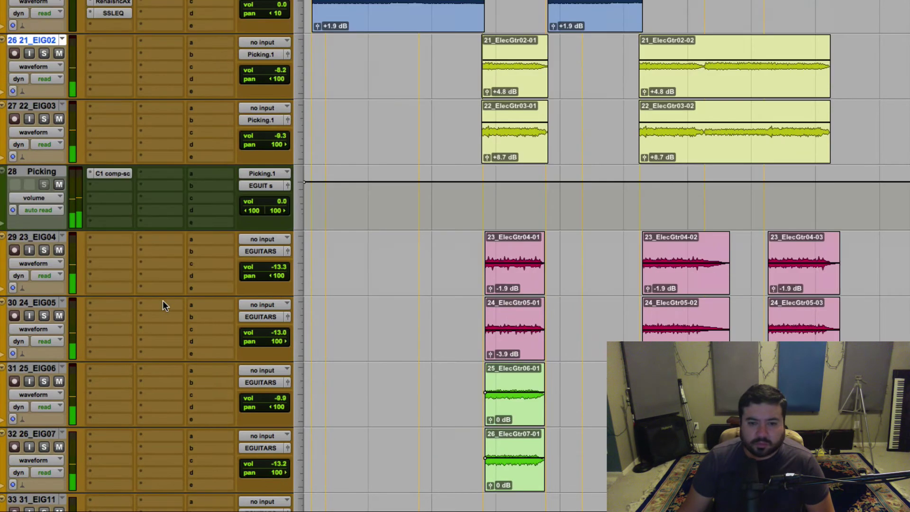
pyautogui.scroll(3, 163, 300)
pyautogui.scroll(-3, 163, 300)
pyautogui.doubleClick(512, 253)
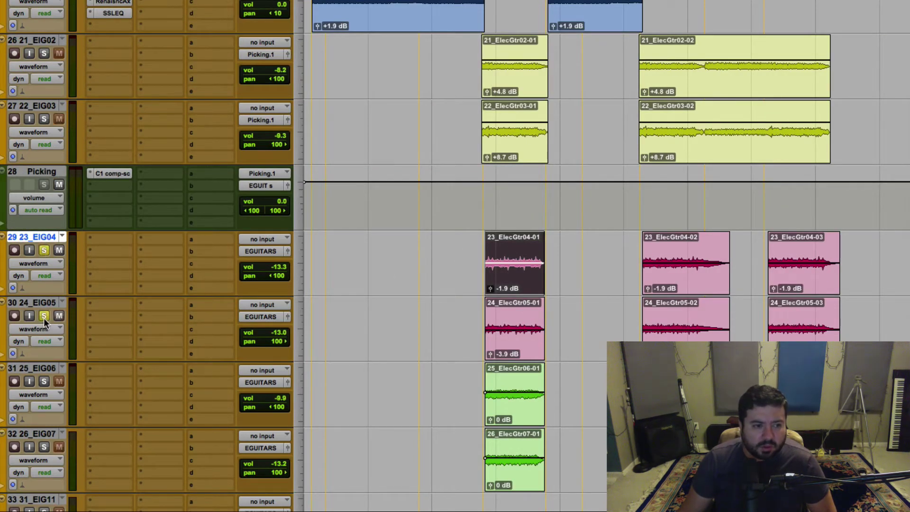
pyautogui.press('space')
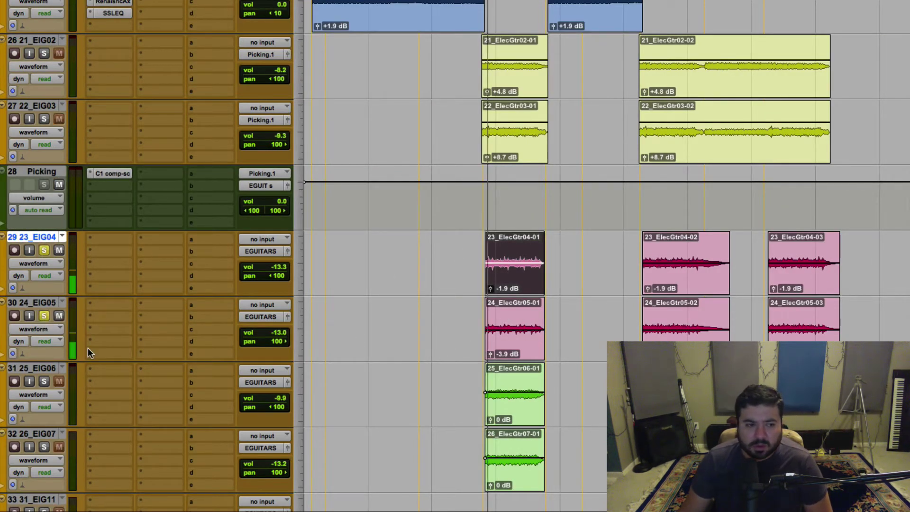
# Step: Route the outputs of ElG04 and ElG05 to a new stereo aux input track named POWER
pyautogui.keyDown('shift'); pyautogui.click(45, 302); pyautogui.keyUp('shift')
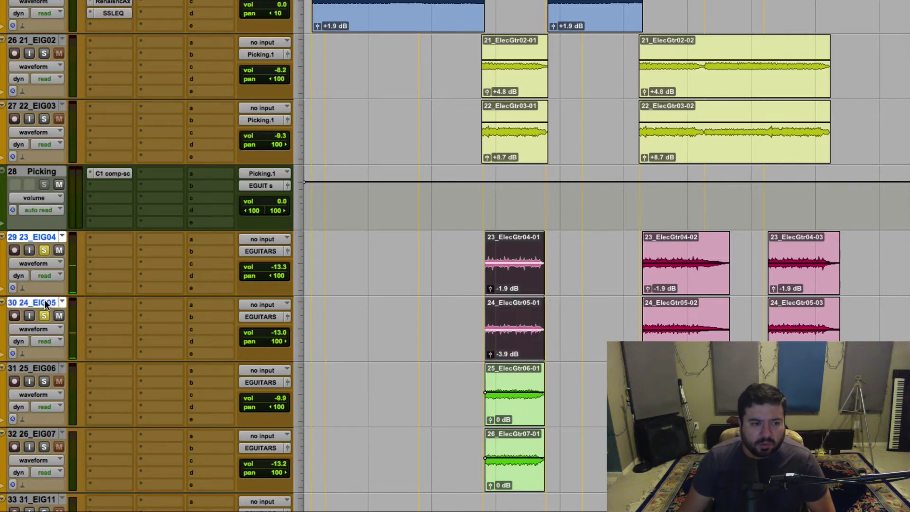
pyautogui.click(266, 251)
pyautogui.click(286, 296)
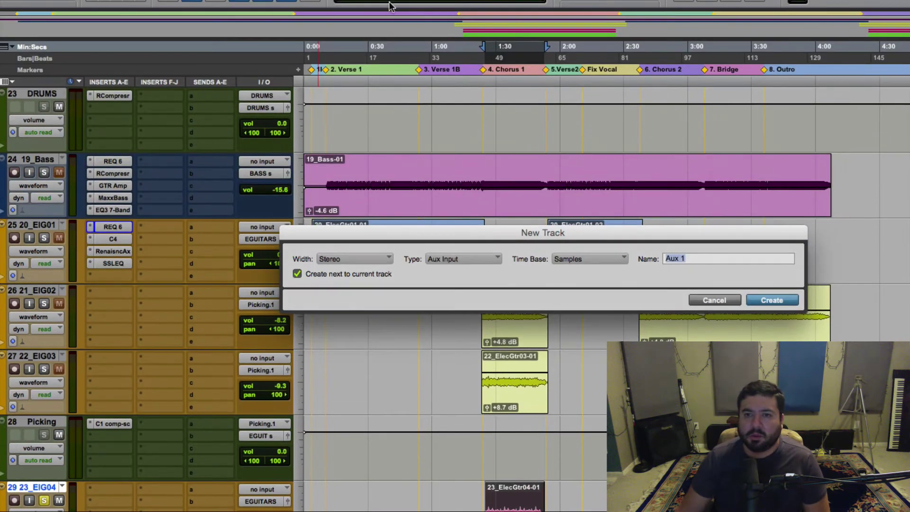
pyautogui.press('BackSpace')
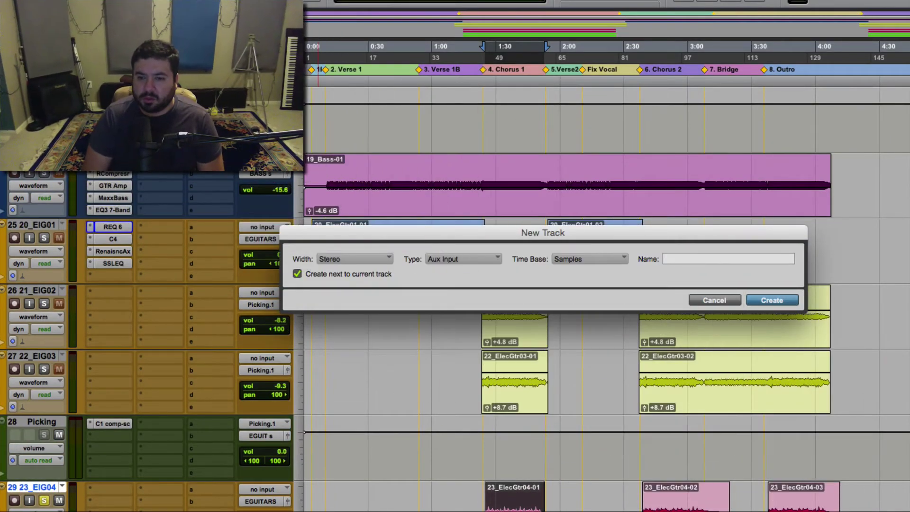
pyautogui.write('Power')
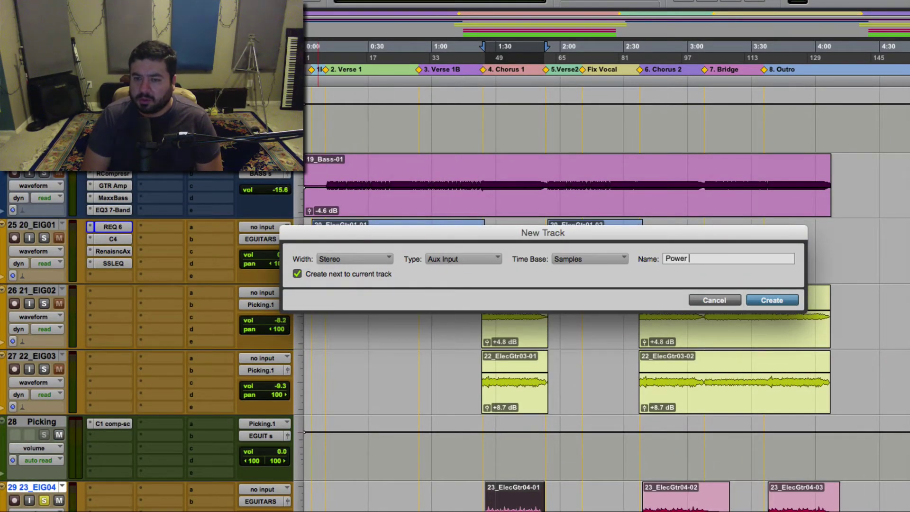
pyautogui.press('BackSpace')
pyautogui.press('BackSpace')
pyautogui.press('BackSpace')
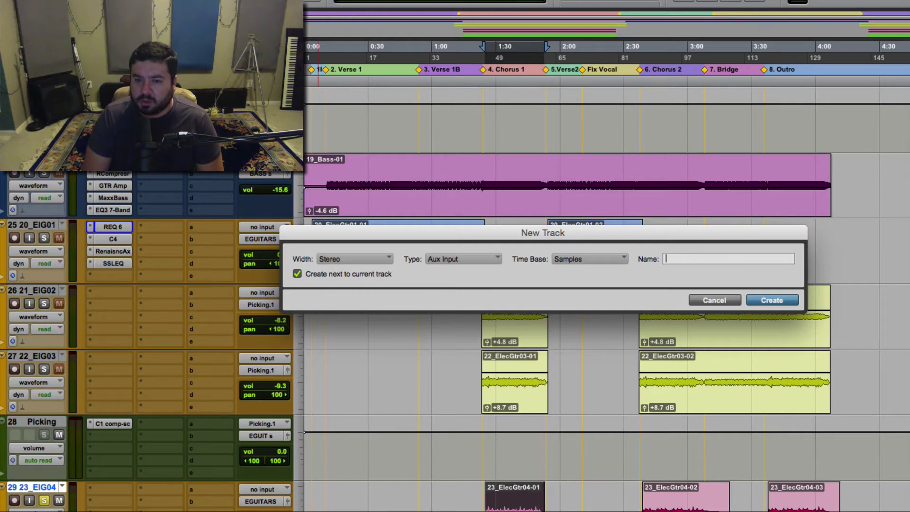
pyautogui.write('ER')
pyautogui.press('Return')
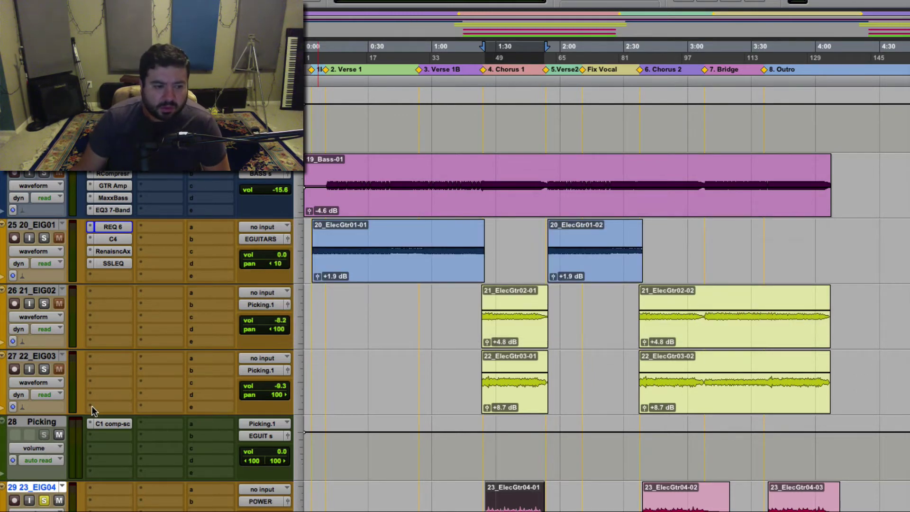
# Step: Move the POWER aux track directly below ElG05
pyautogui.scroll(-10, 133, 423)
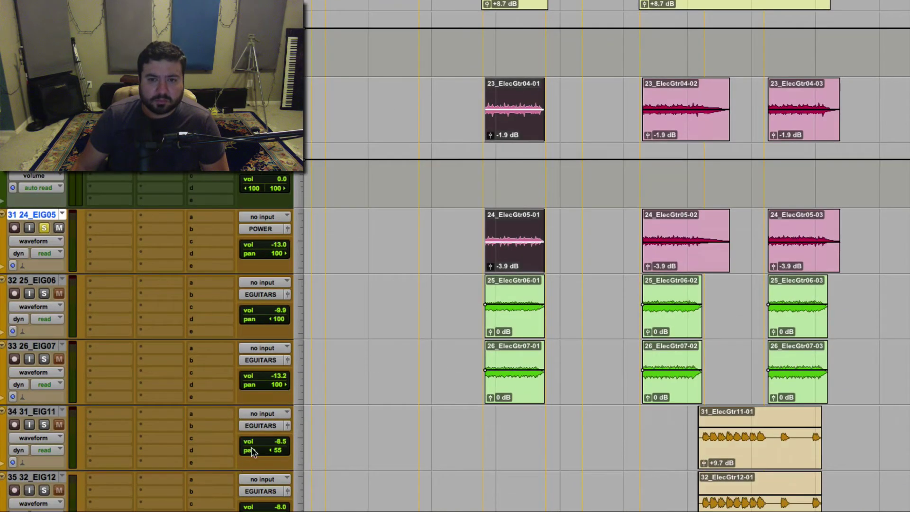
pyautogui.scroll(2, 348, 280)
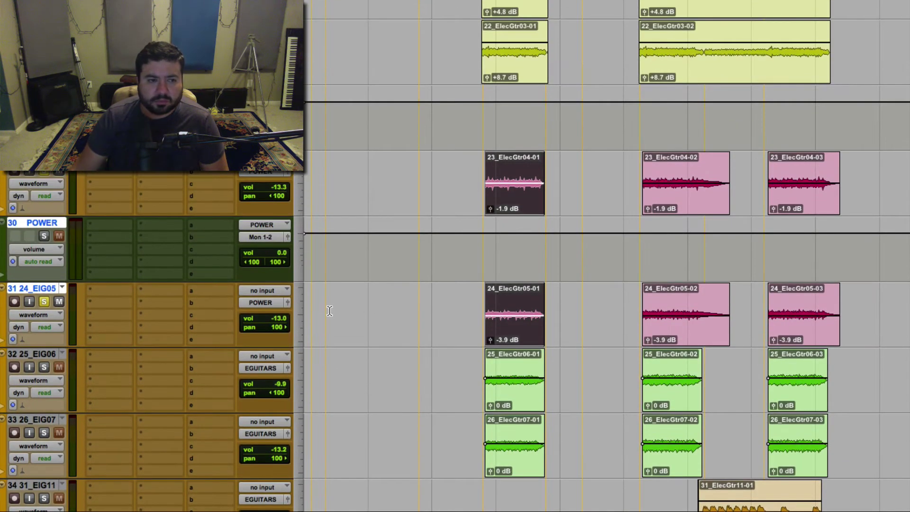
pyautogui.keyDown('alt'); pyautogui.click(42, 290); pyautogui.keyUp('alt')
pyautogui.moveTo(50, 293); pyautogui.dragTo(50, 316)
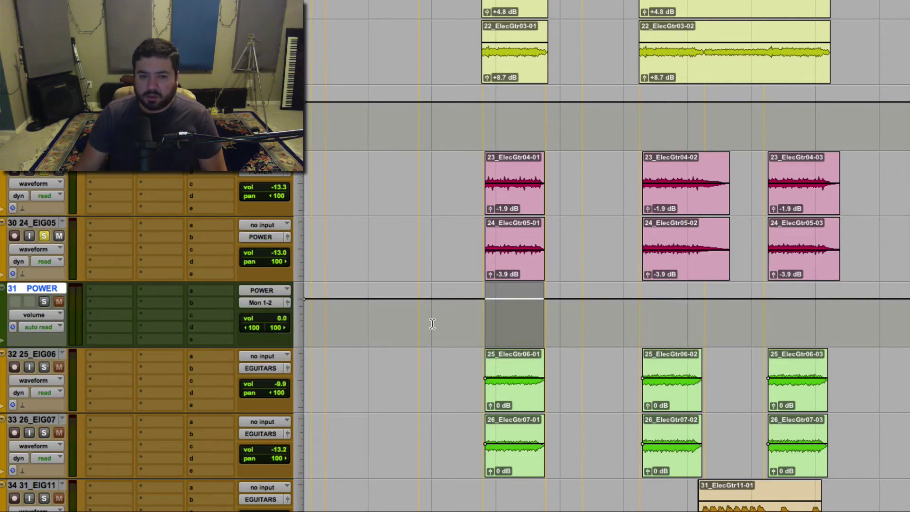
# Step: Route POWER's output to the EGUITARS (Stereo) bus
pyautogui.press('space')
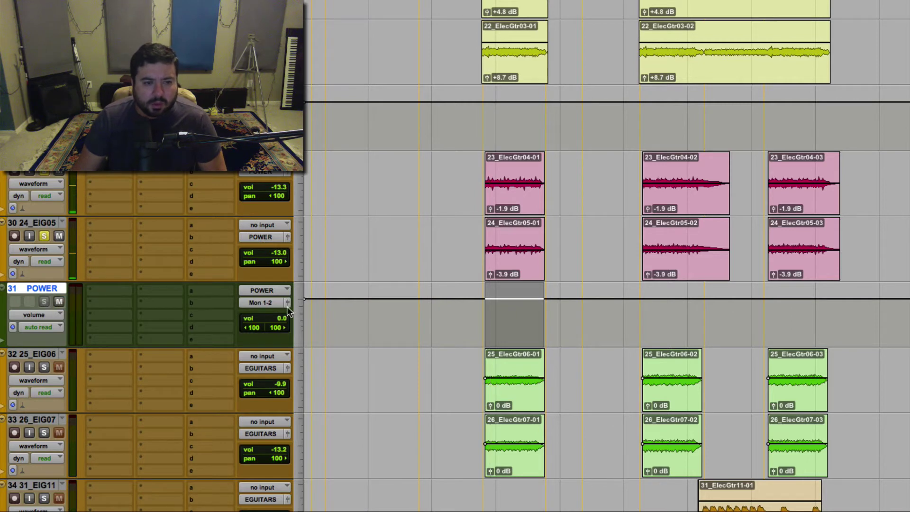
pyautogui.click(266, 302)
pyautogui.moveTo(272, 315)
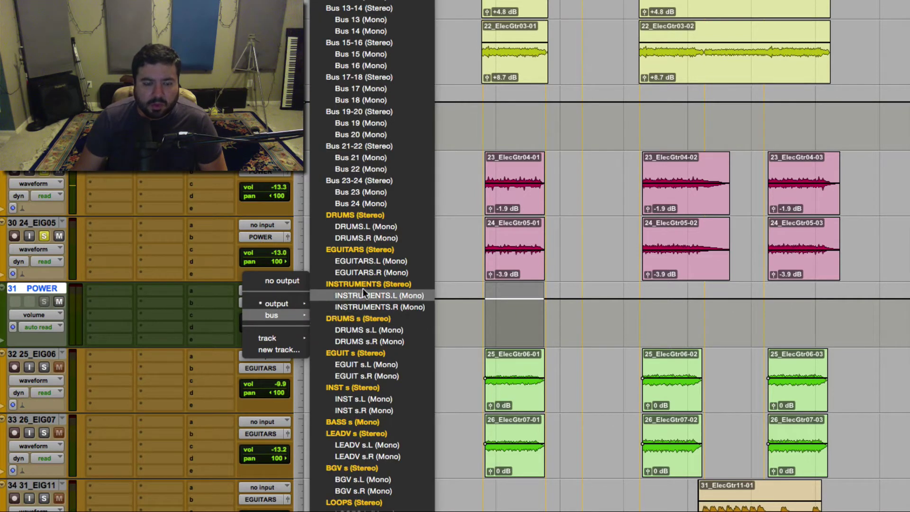
pyautogui.click(360, 249)
# Step: Change the Picking aux's output to the EGUITARS (Stereo) bus
pyautogui.scroll(5, 195, 177)
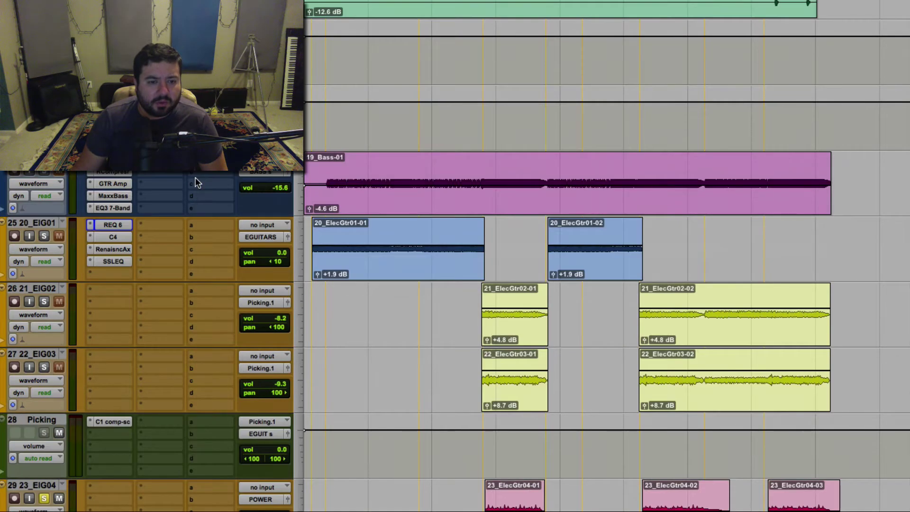
pyautogui.scroll(-2, 195, 178)
pyautogui.click(265, 304)
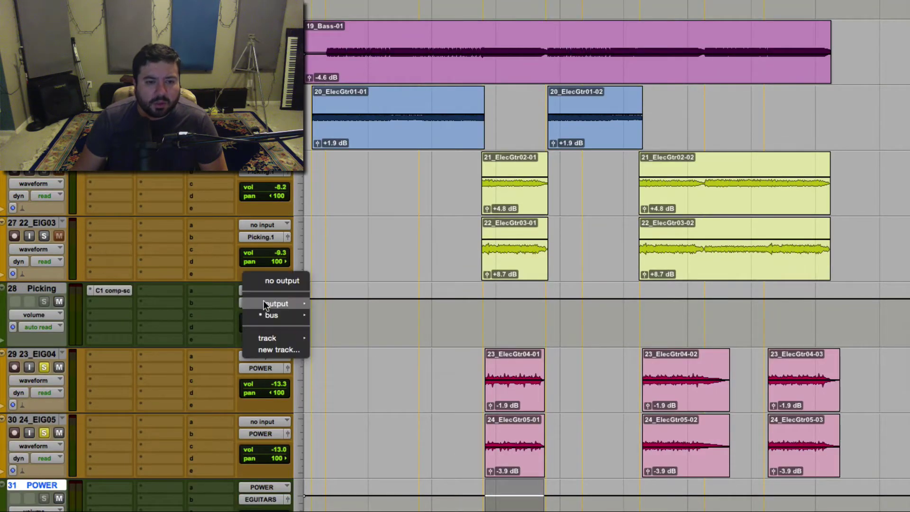
pyautogui.moveTo(269, 314)
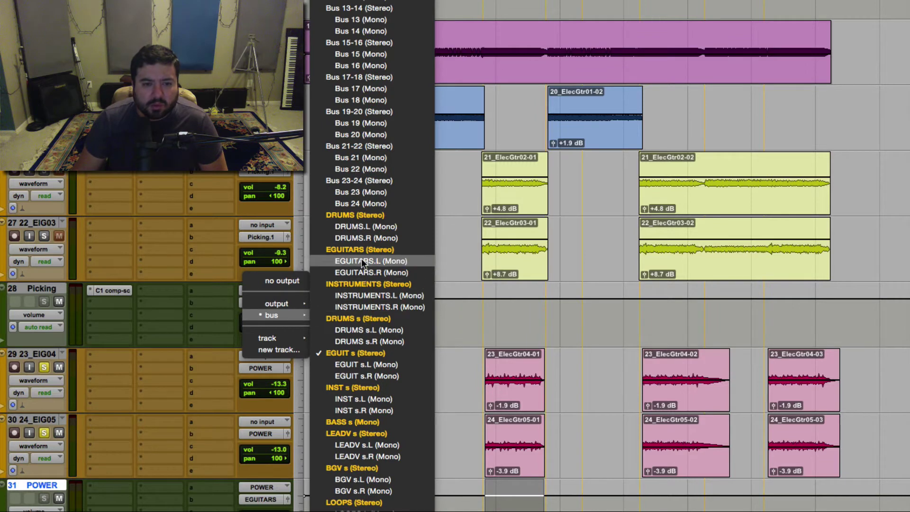
pyautogui.press('Escape')
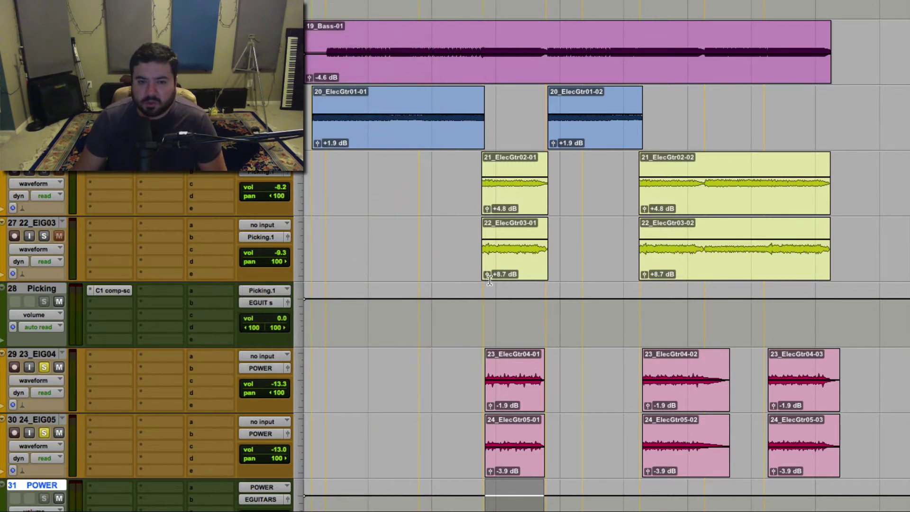
# Step: Play the chorus guitars, soloing ElG02 and ElG03 with and without ElG04 and ElG05, and return the solos to ElG04 and ElG05
pyautogui.press('space')
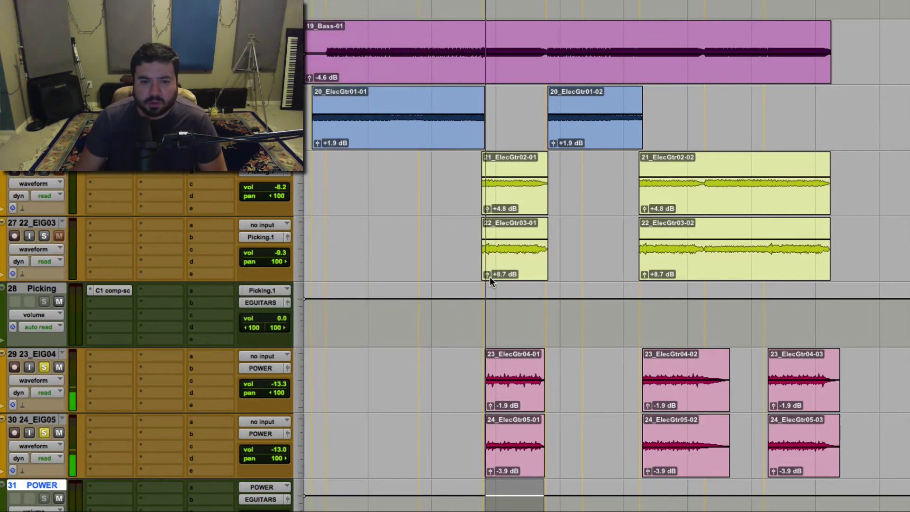
pyautogui.click(44, 236)
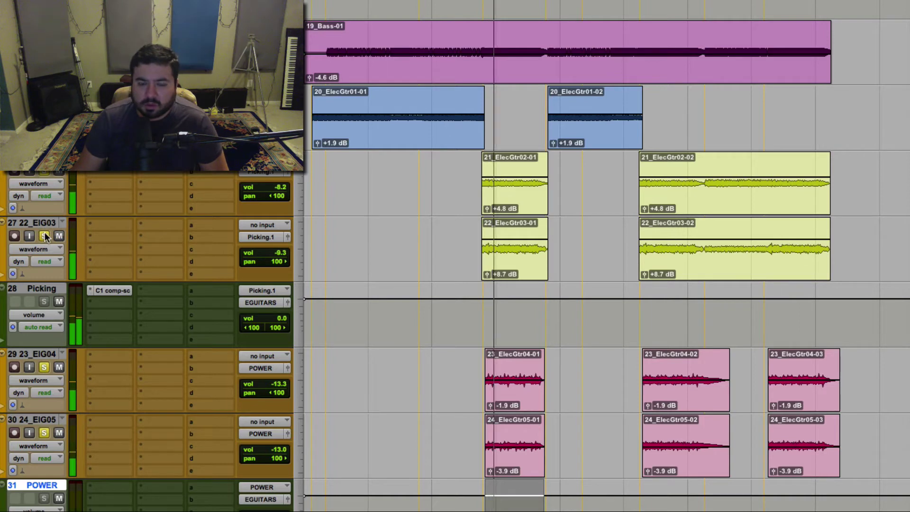
pyautogui.click(45, 367)
pyautogui.click(44, 432)
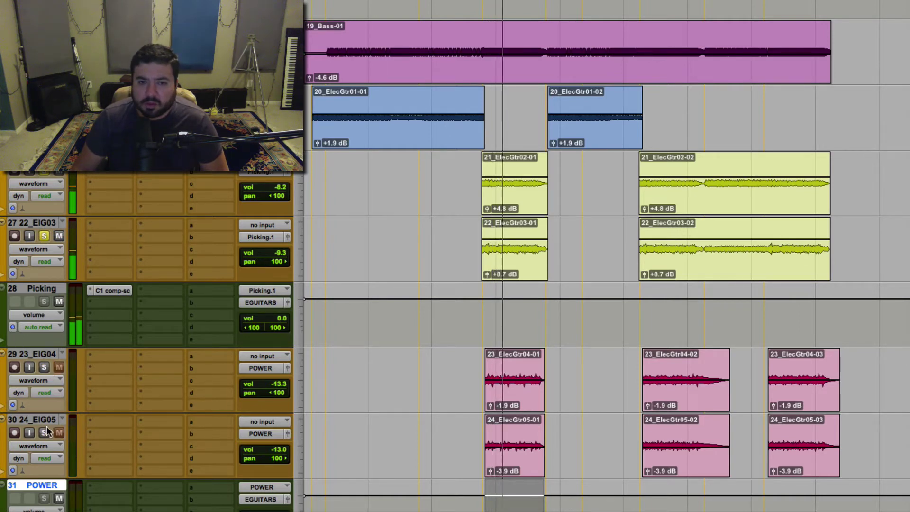
pyautogui.click(484, 192)
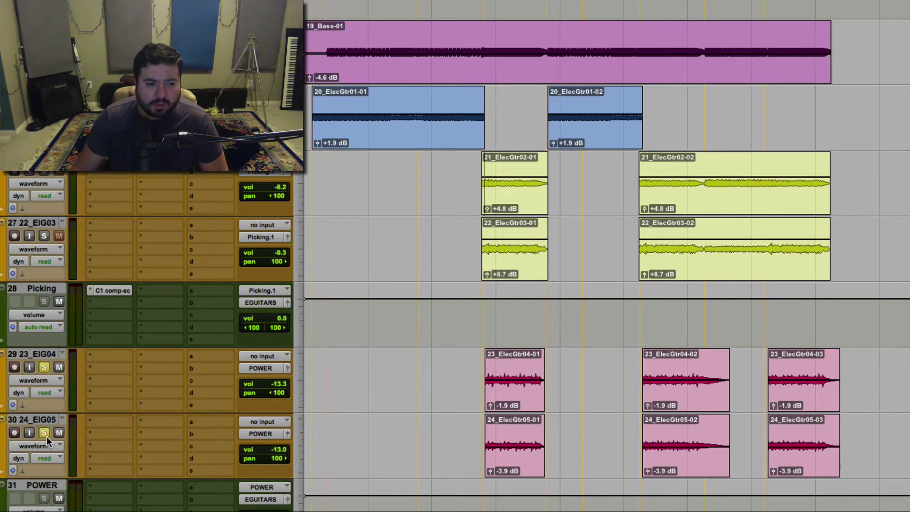
# Step: Play the soloed ElG04 and ElG05 and insert a stereo EQ3 7-Band on the POWER aux
pyautogui.scroll(-3, 451, 378)
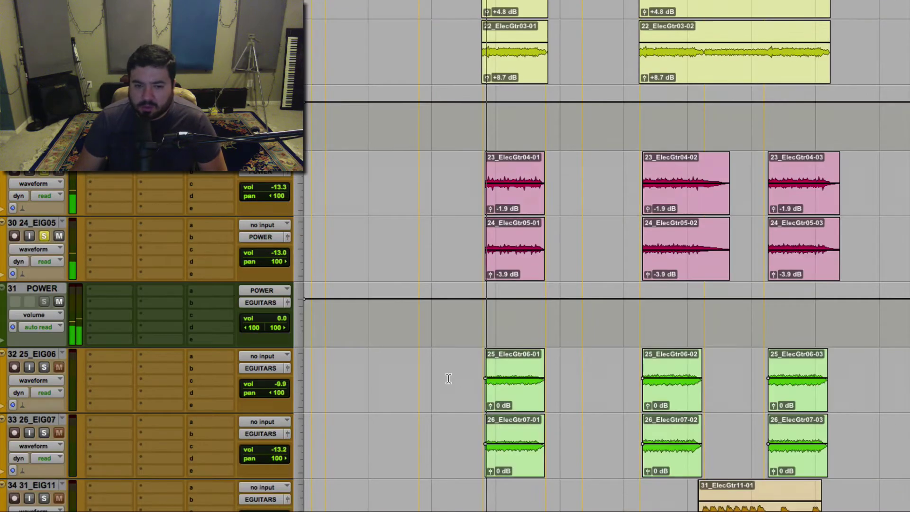
pyautogui.scroll(3, 448, 378)
pyautogui.scroll(-2, 449, 378)
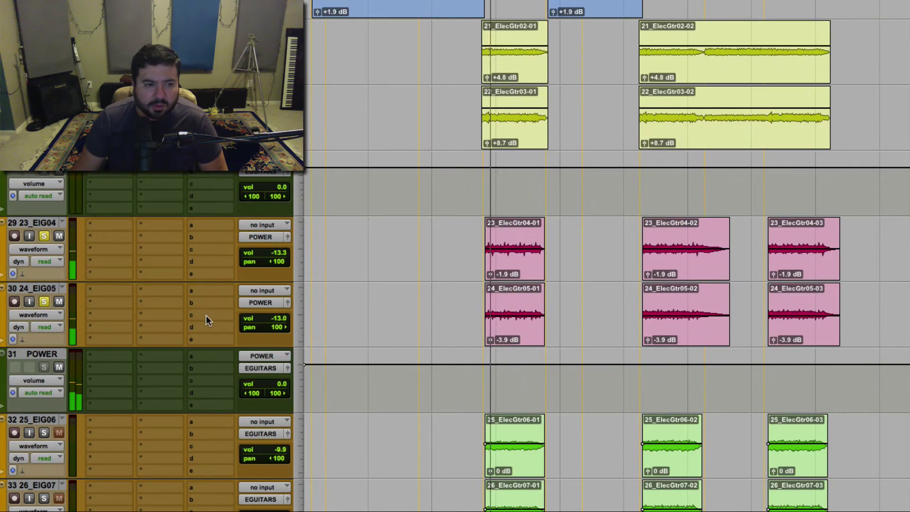
pyautogui.click(104, 357)
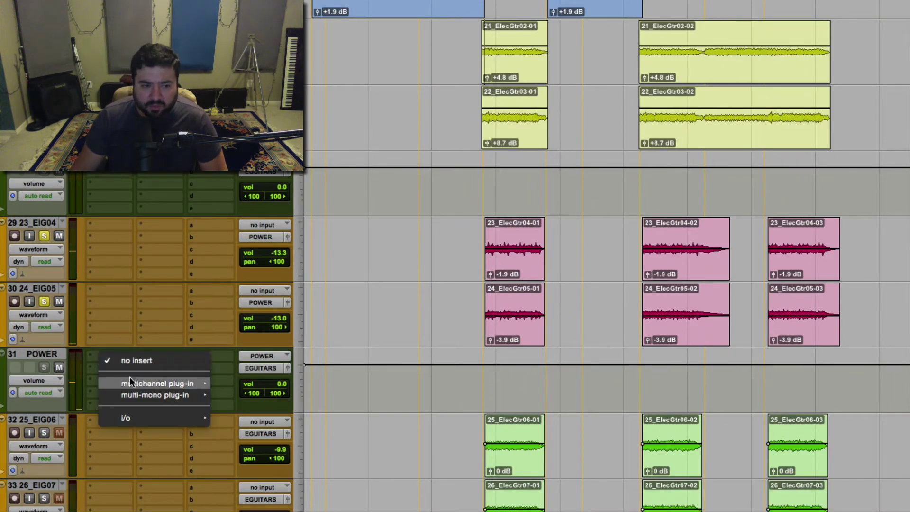
pyautogui.moveTo(129, 381)
pyautogui.moveTo(239, 344)
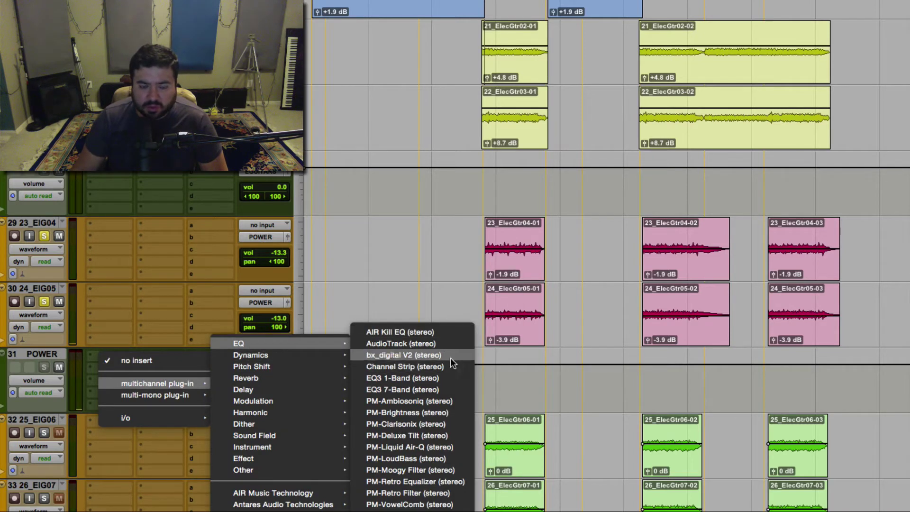
pyautogui.click(387, 388)
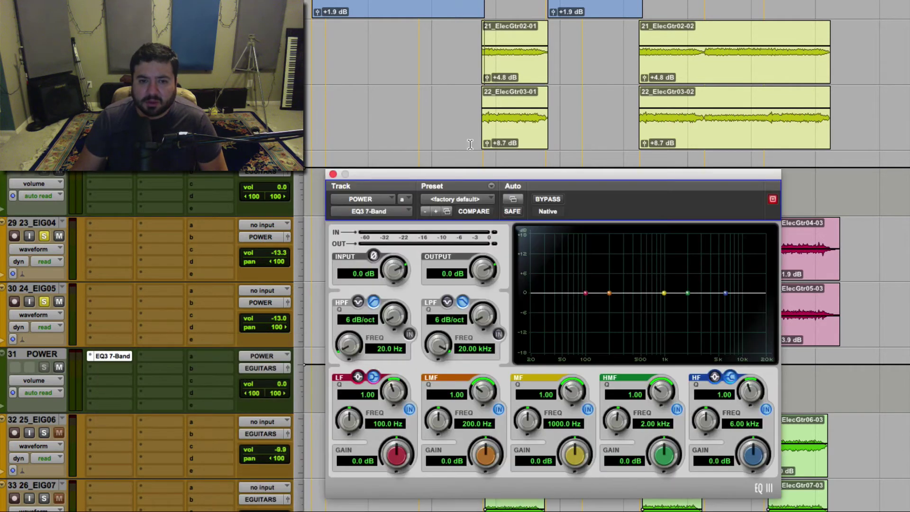
# Step: Enable the high-pass filter in POWER's EQ3 7-Band and set it to 24 dB/oct at 90.4 Hz
pyautogui.click(409, 335)
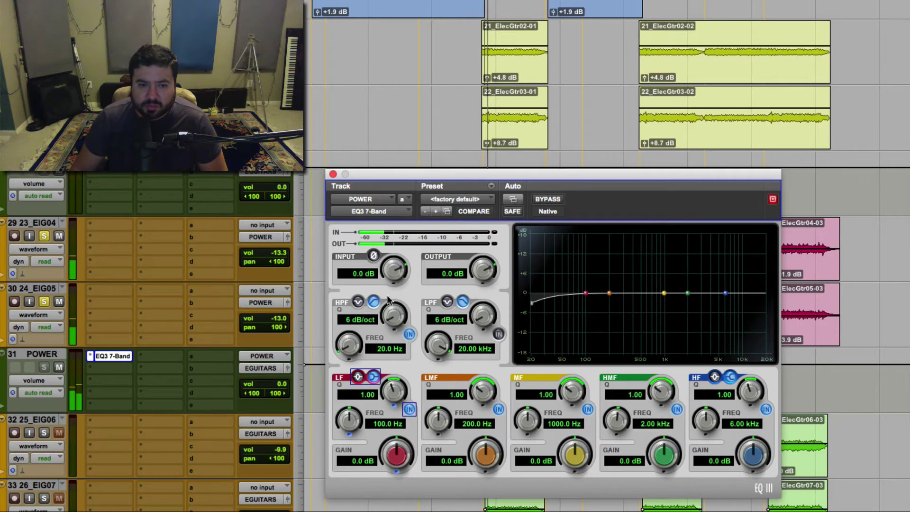
pyautogui.moveTo(393, 316); pyautogui.dragTo(394, 304)
pyautogui.moveTo(349, 345); pyautogui.dragTo(474, 329)
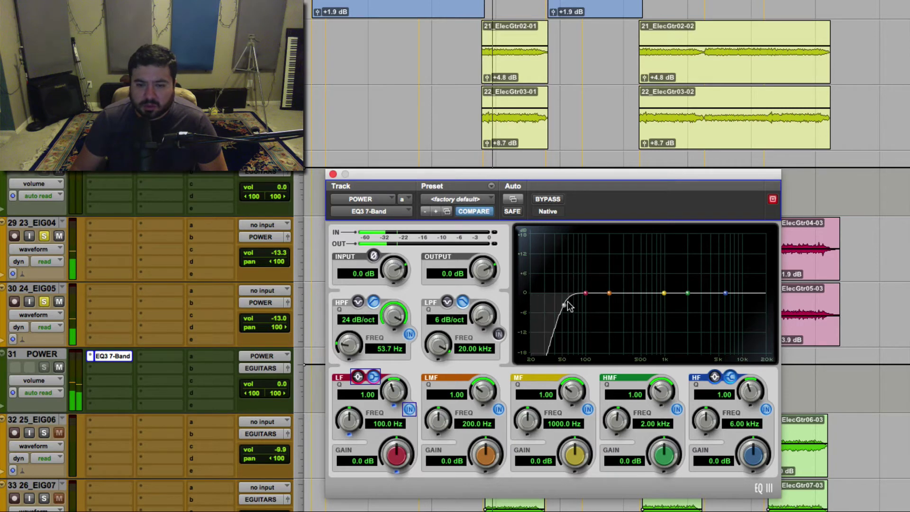
pyautogui.moveTo(568, 303); pyautogui.dragTo(584, 319)
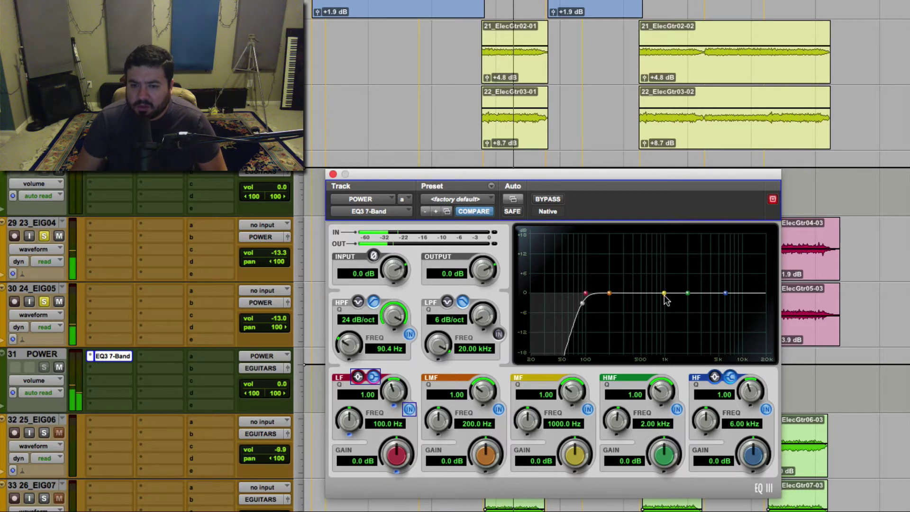
# Step: Cut the MF band of POWER's EQ3 7-Band to -4.2 dB at 572.7 Hz with a Q of 10, and compare it against bypass
pyautogui.moveTo(664, 295); pyautogui.dragTo(654, 450)
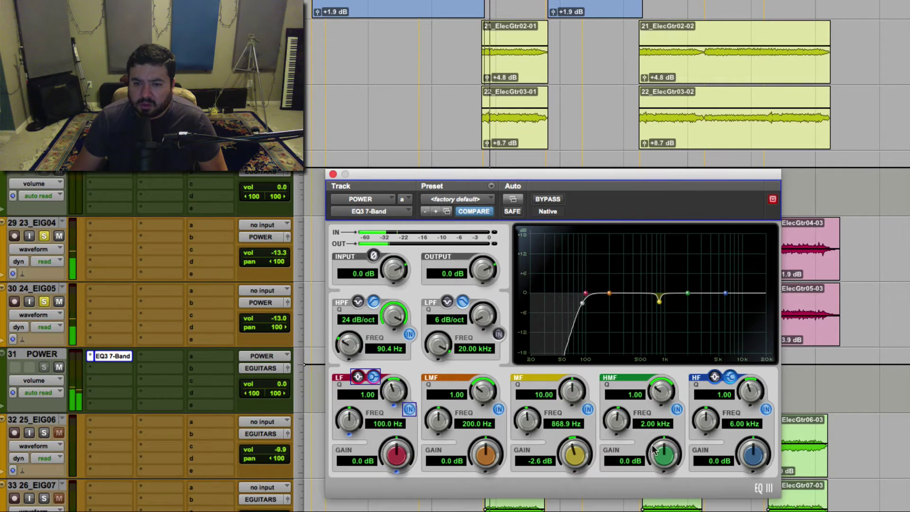
pyautogui.moveTo(661, 300); pyautogui.dragTo(625, 308)
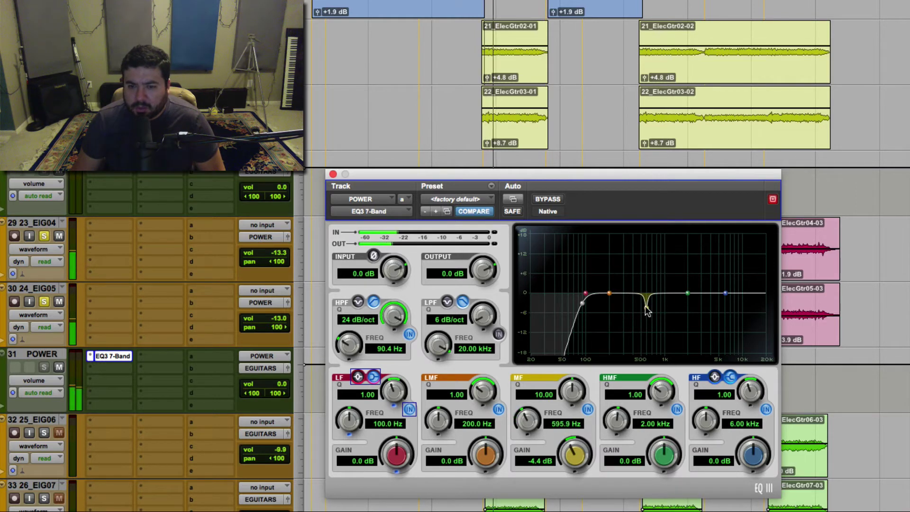
pyautogui.moveTo(647, 310); pyautogui.dragTo(645, 308)
pyautogui.click(551, 200)
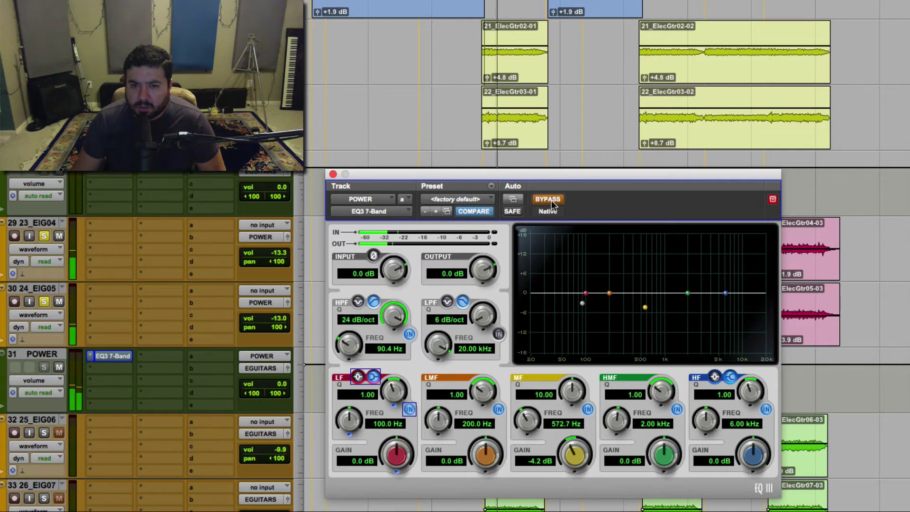
pyautogui.click(551, 201)
pyautogui.click(333, 174)
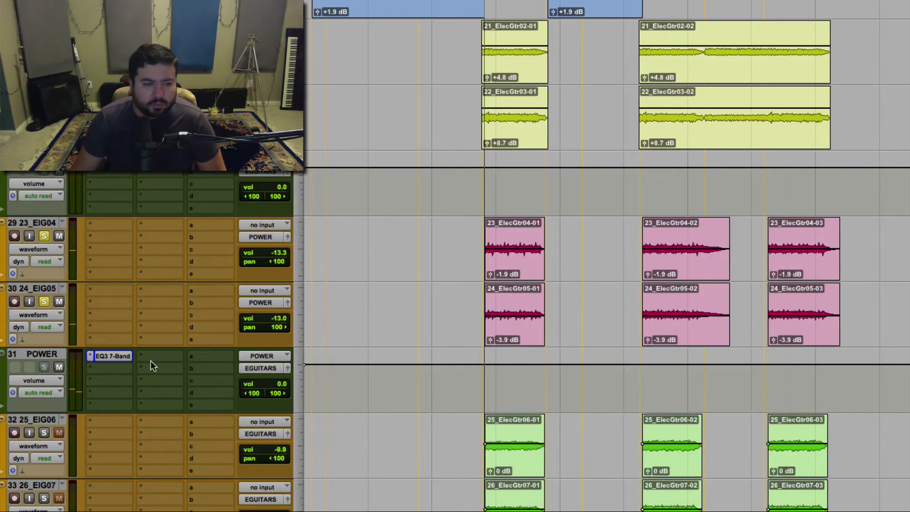
# Step: Insert a stereo Renaissance Axx after the EQ on the POWER aux and set its threshold to -5.8
pyautogui.click(112, 368)
pyautogui.moveTo(156, 396)
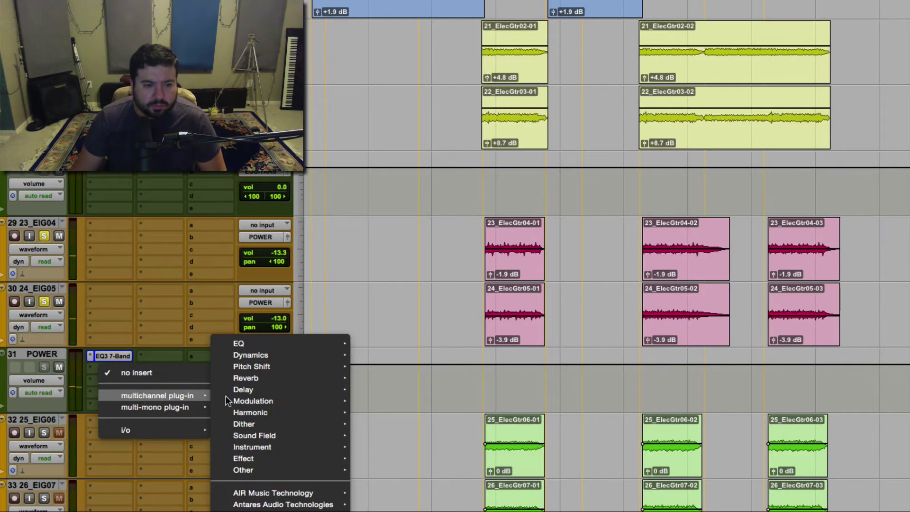
pyautogui.moveTo(256, 344)
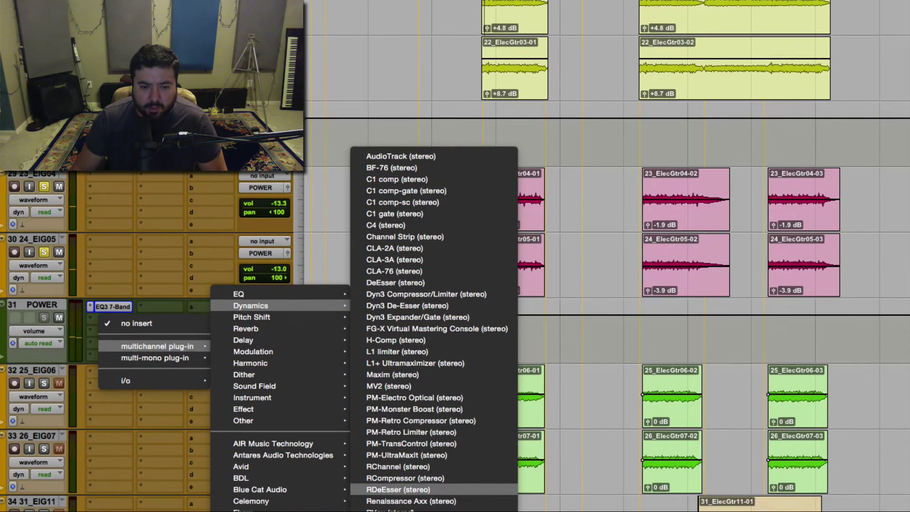
pyautogui.press('Escape')
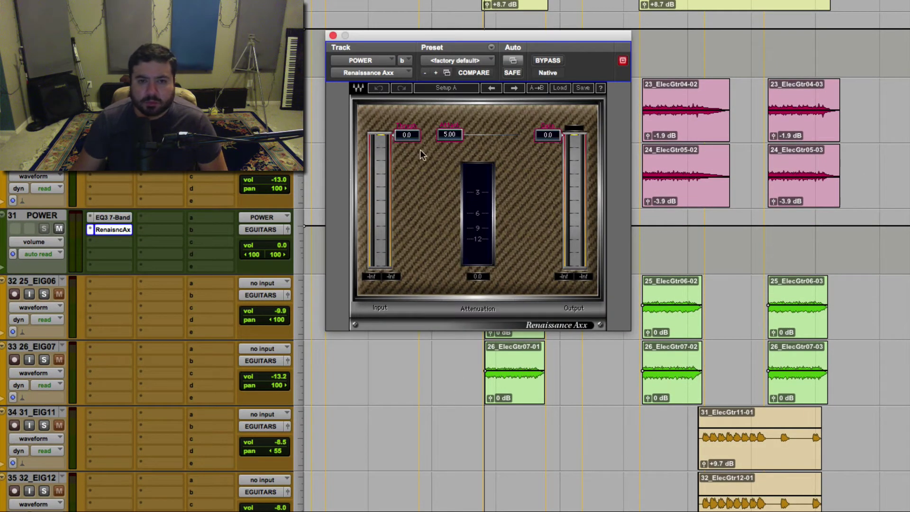
pyautogui.moveTo(410, 141); pyautogui.dragTo(411, 154)
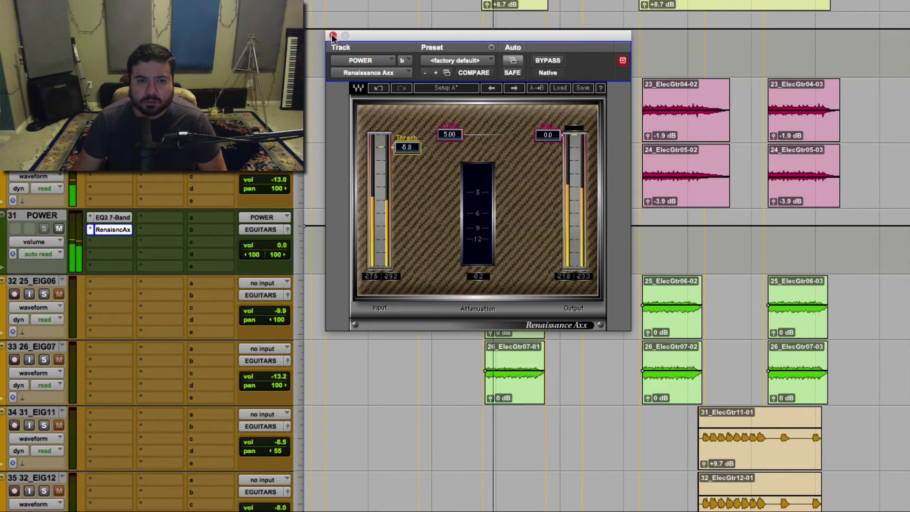
pyautogui.click(333, 36)
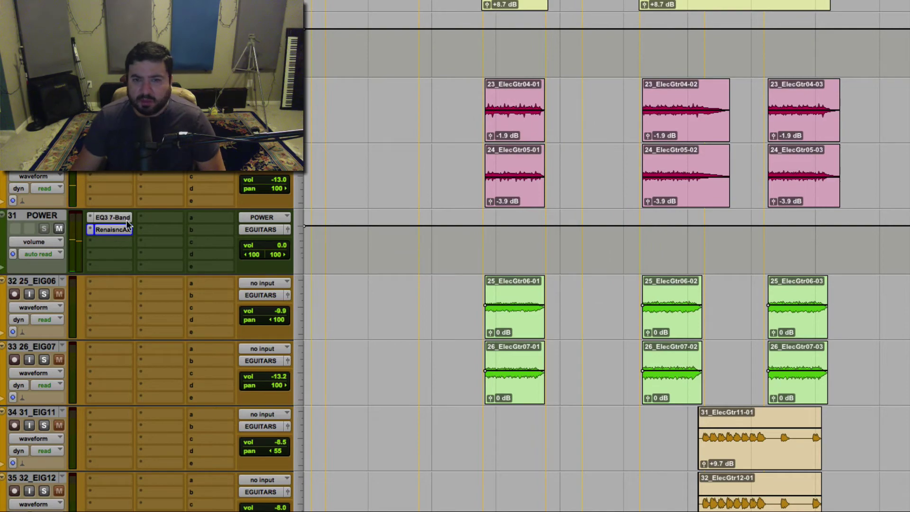
# Step: Clear the solos on ElG04 and ElG05, and play the chorus with the full mix, replaying it from the start of the ElG02 clip
pyautogui.press('space')
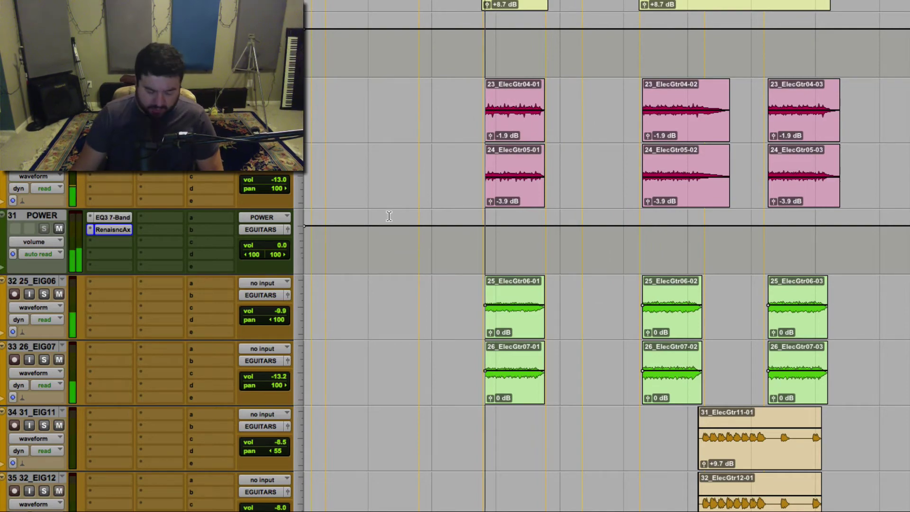
pyautogui.scroll(3, 410, 213)
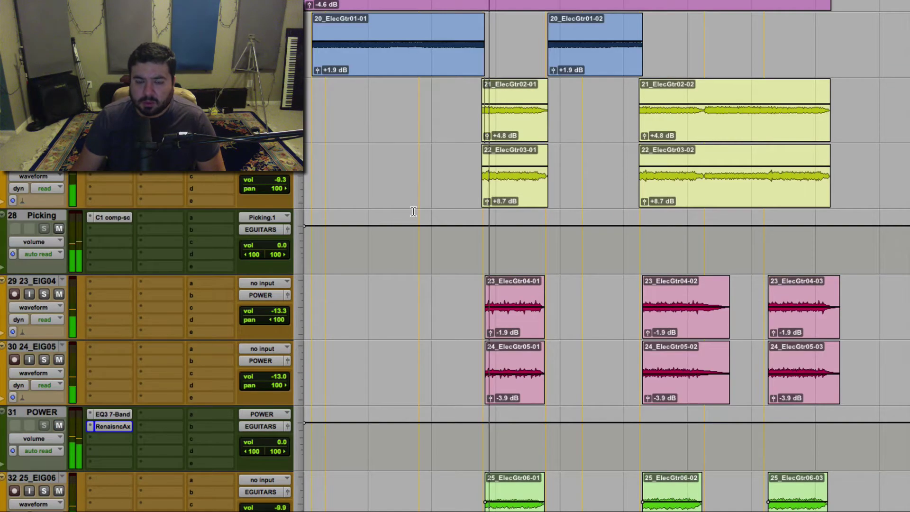
pyautogui.scroll(-1, 413, 212)
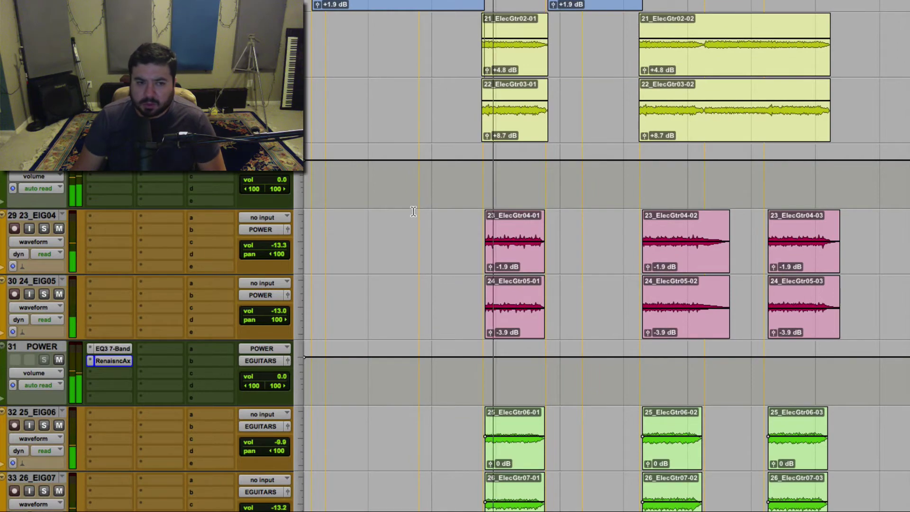
pyautogui.scroll(3, 414, 212)
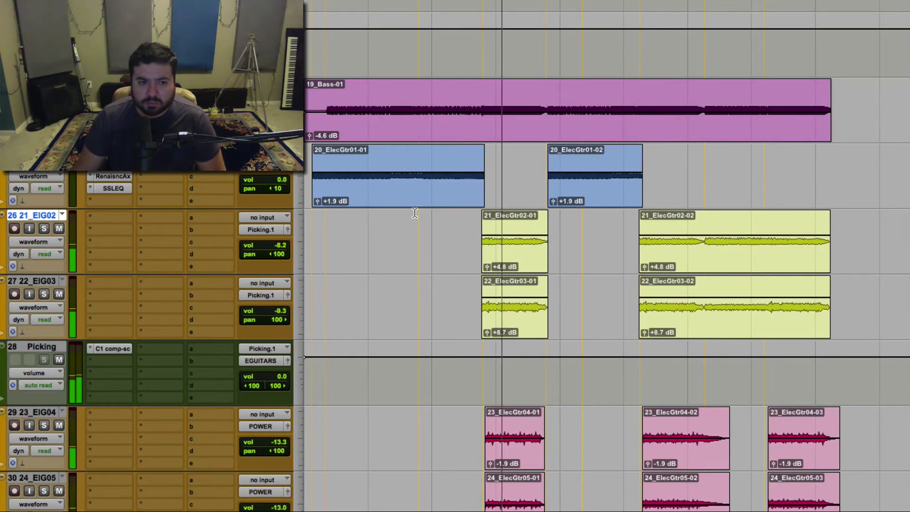
pyautogui.scroll(-1, 414, 212)
pyautogui.scroll(-1, 415, 212)
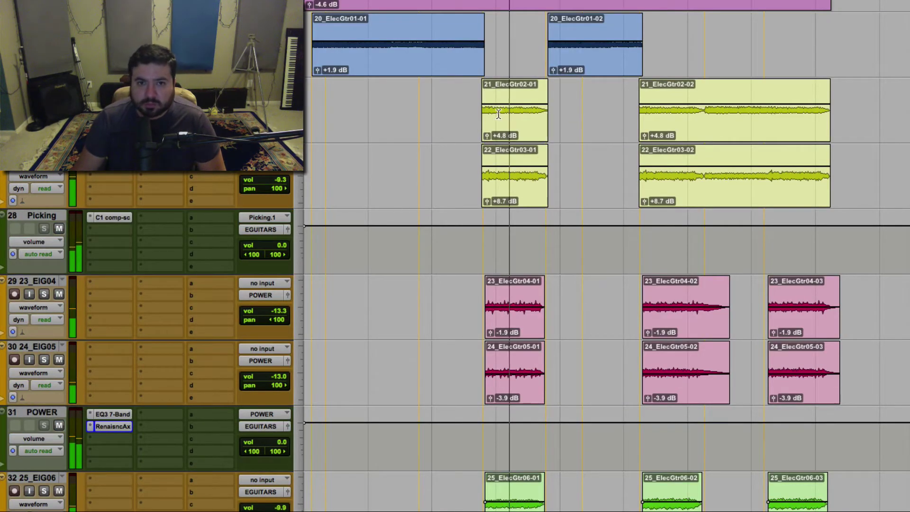
pyautogui.click(482, 114)
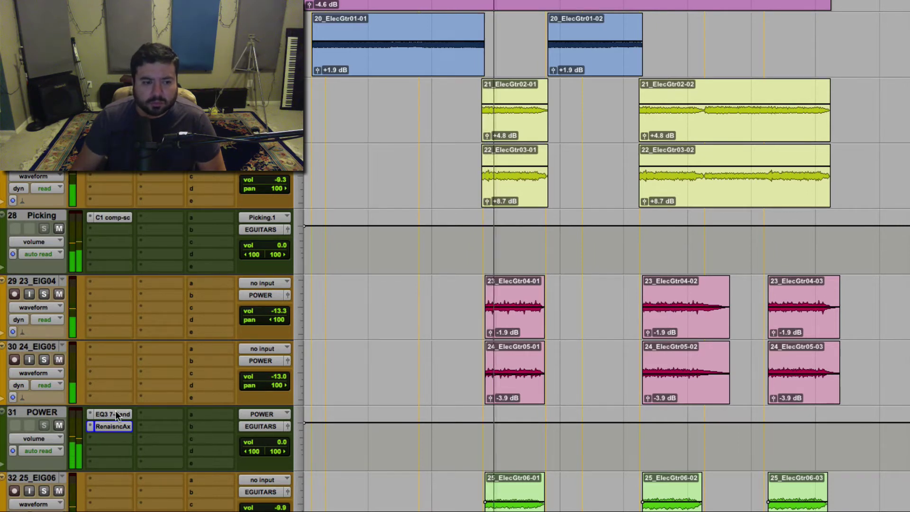
# Step: Copy the Renaissance Axx compressor from the POWER track to the Picking track's second insert and set its threshold to -7.5
pyautogui.moveTo(115, 422); pyautogui.dragTo(121, 228)
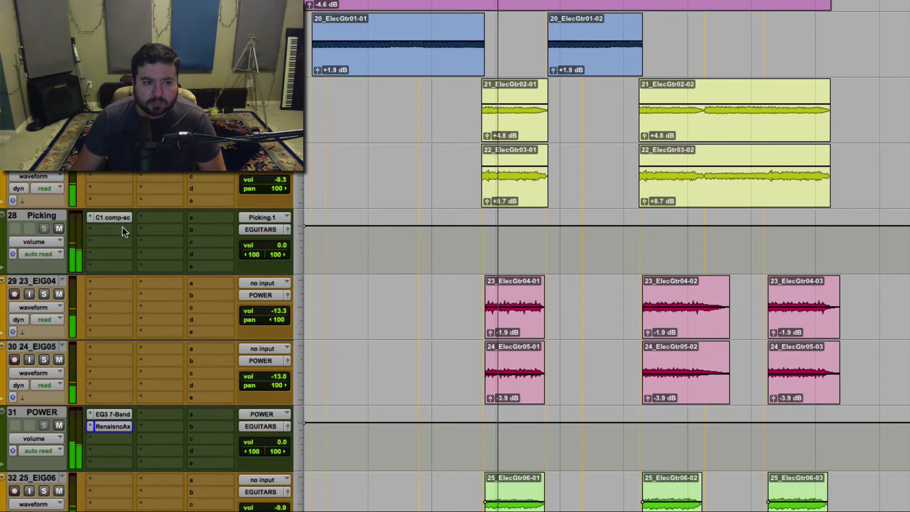
pyautogui.click(121, 229)
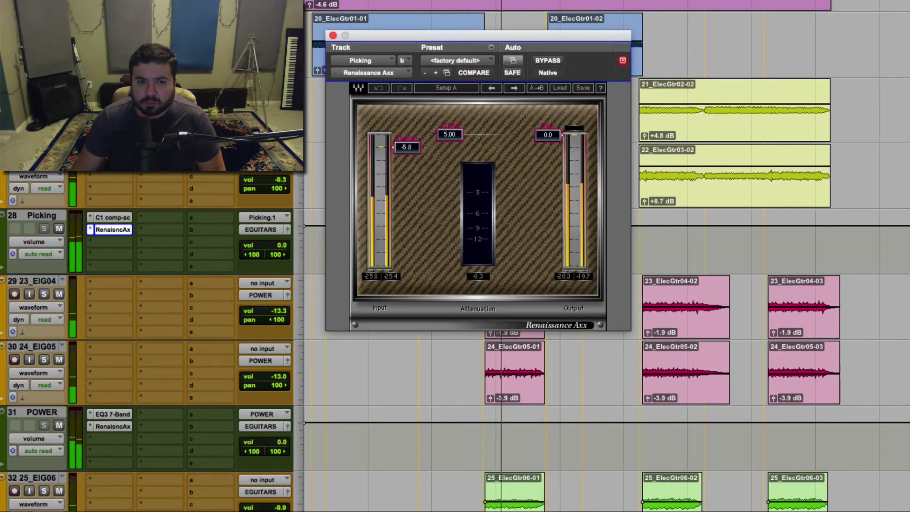
pyautogui.moveTo(407, 150); pyautogui.dragTo(407, 156)
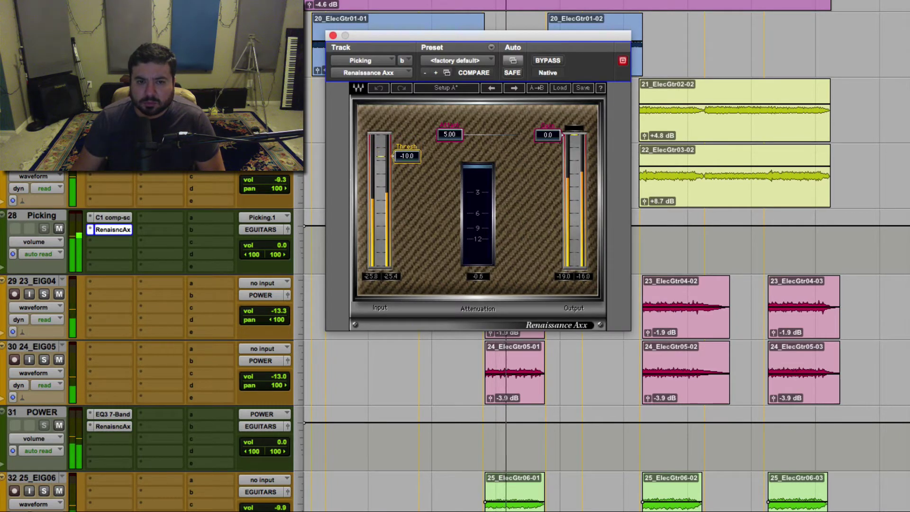
pyautogui.click(113, 229)
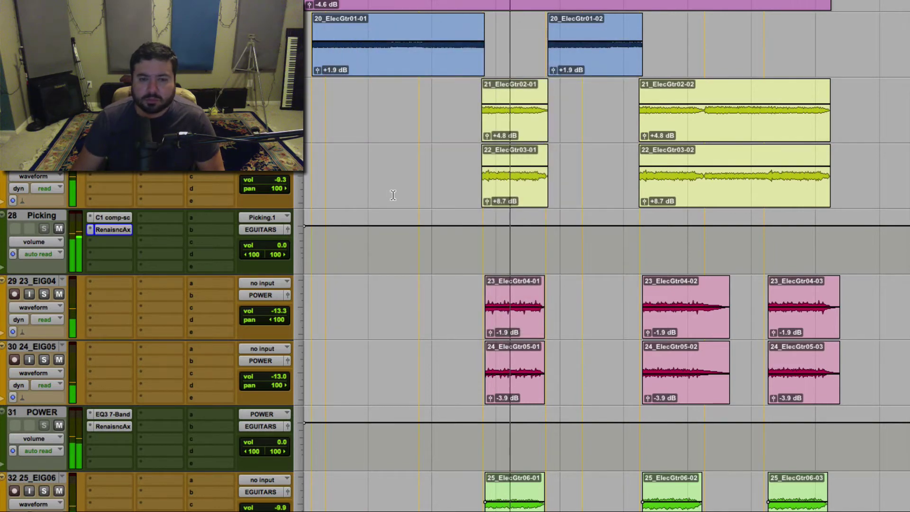
pyautogui.click(121, 231)
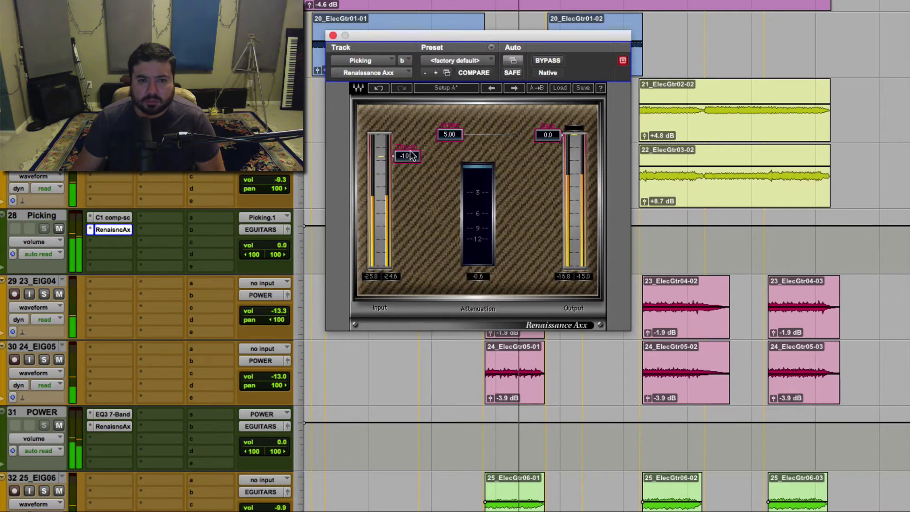
pyautogui.moveTo(393, 155); pyautogui.dragTo(393, 152)
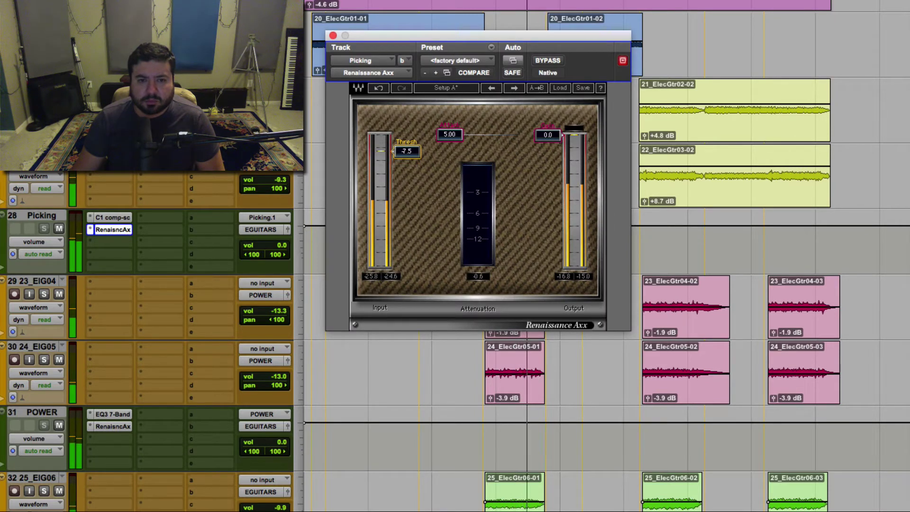
pyautogui.click(333, 36)
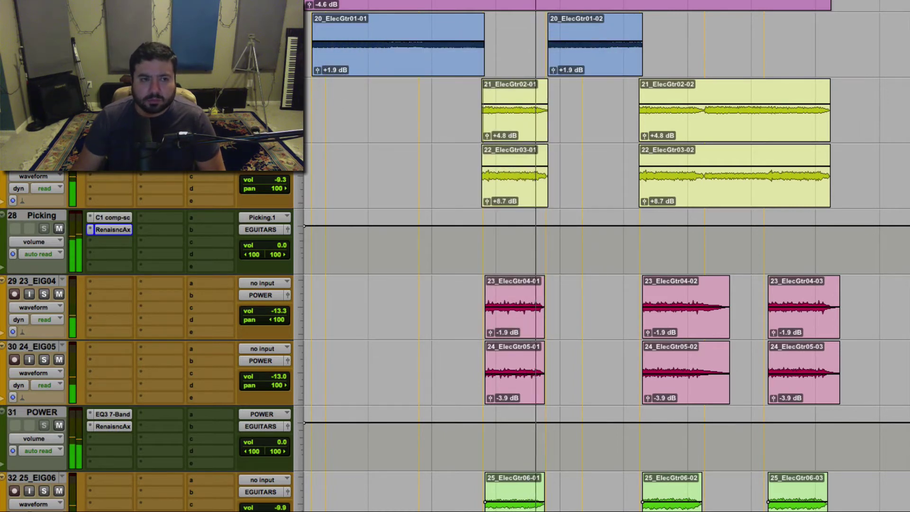
# Step: Play from the start of clip 20_ElecGtr01-01 and check the Renaissance Axx compression on track 20_ElecGtr01
pyautogui.click(309, 47)
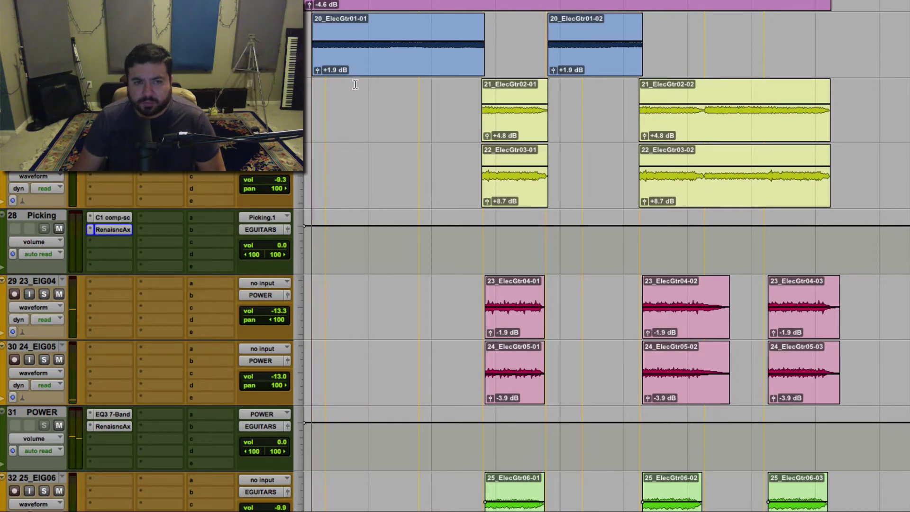
pyautogui.click(112, 44)
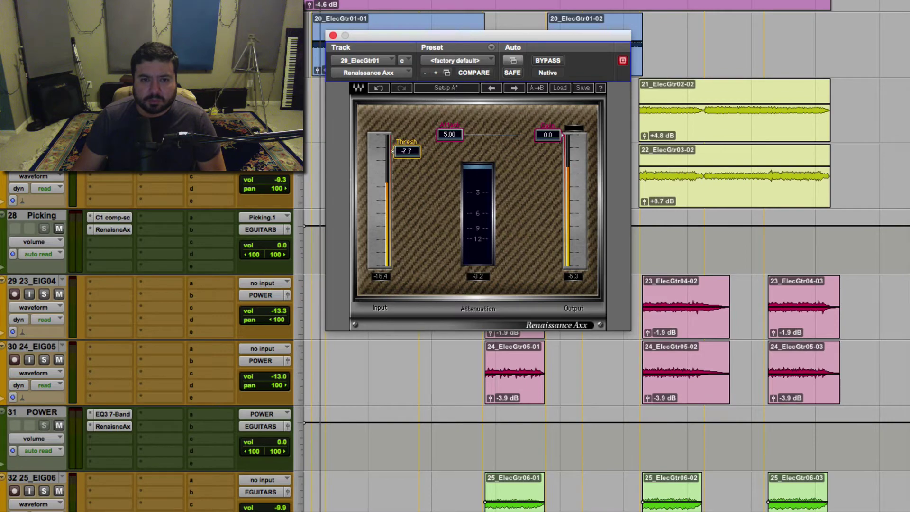
pyautogui.click(333, 36)
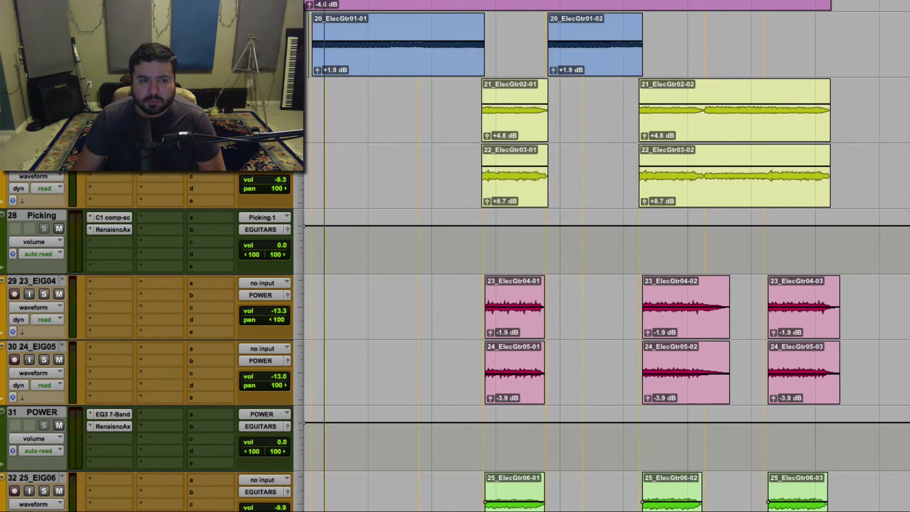
# Step: Play from just before clip 23_ElecGtr04-01 and check the Renaissance Axx compression on the POWER track
pyautogui.click(482, 303)
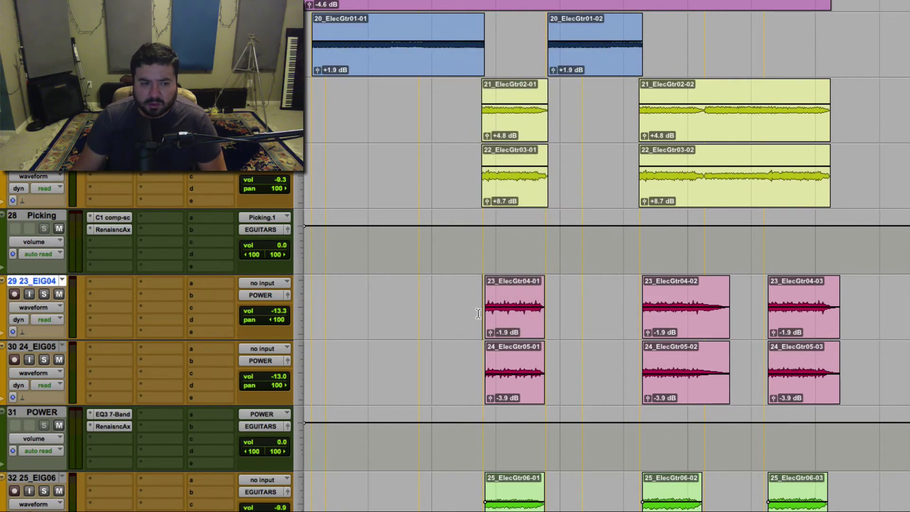
pyautogui.scroll(-5, 407, 348)
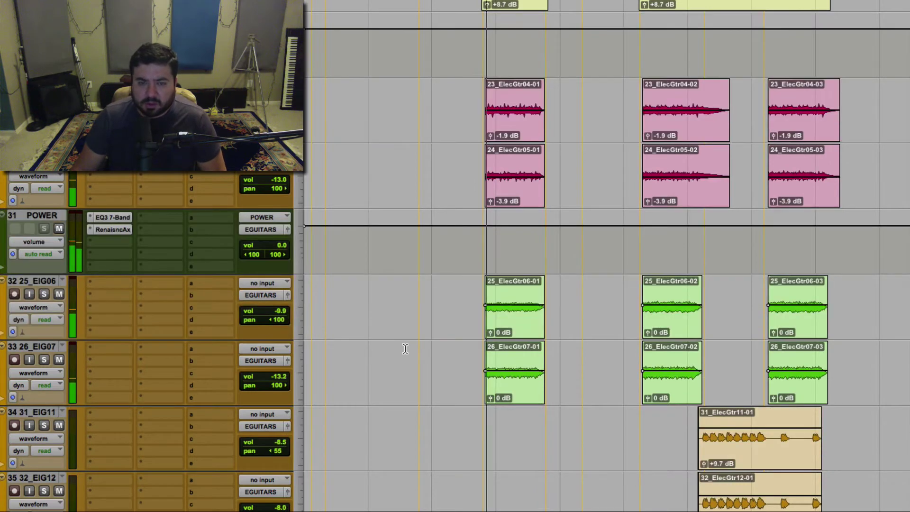
pyautogui.click(111, 230)
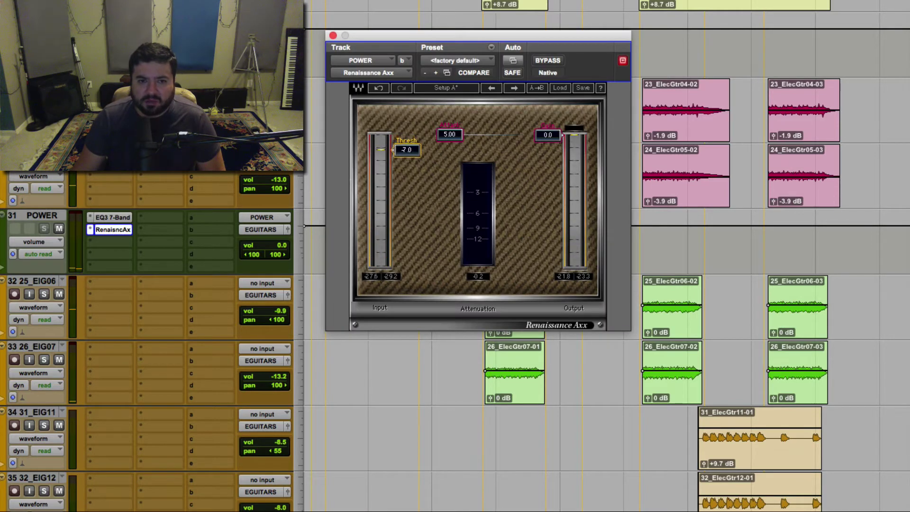
pyautogui.press('space')
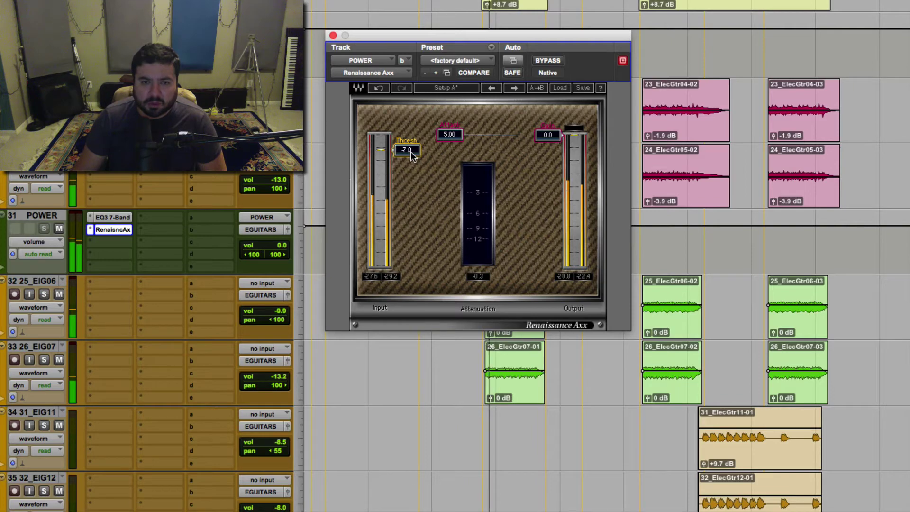
pyautogui.click(333, 35)
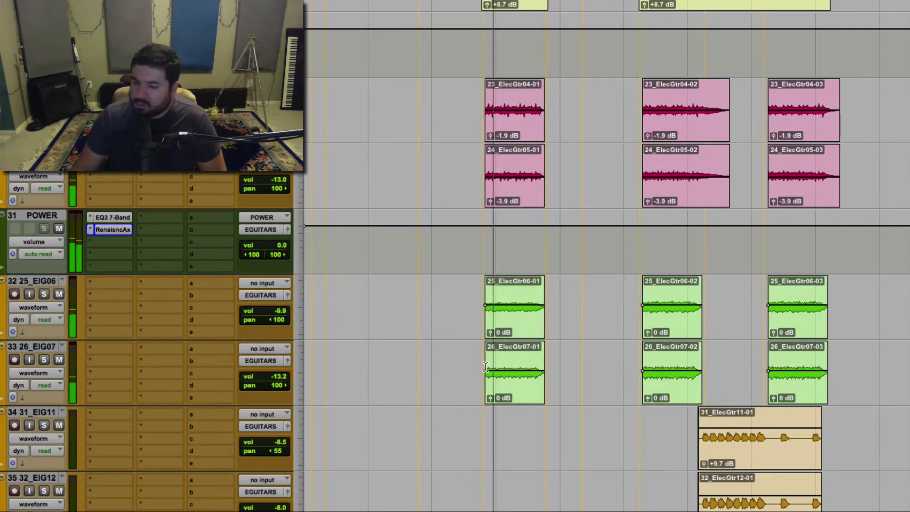
# Step: Balance 25_EIG06 and 26_EIG07 in solo with volumes of -7.3 and -13.9 dB, and unsolo both tracks
pyautogui.scroll(3, 451, 322)
pyautogui.scroll(-1, 455, 327)
pyautogui.scroll(-2, 455, 327)
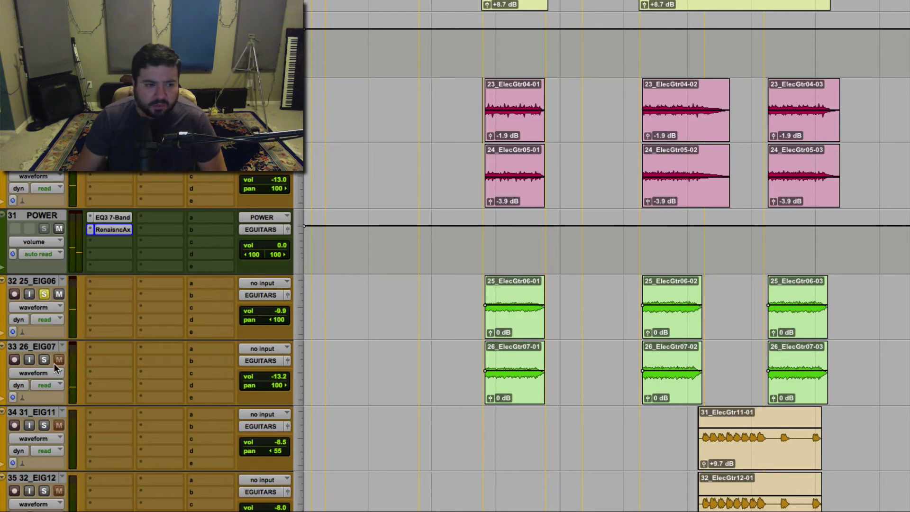
pyautogui.click(487, 303)
pyautogui.press('space')
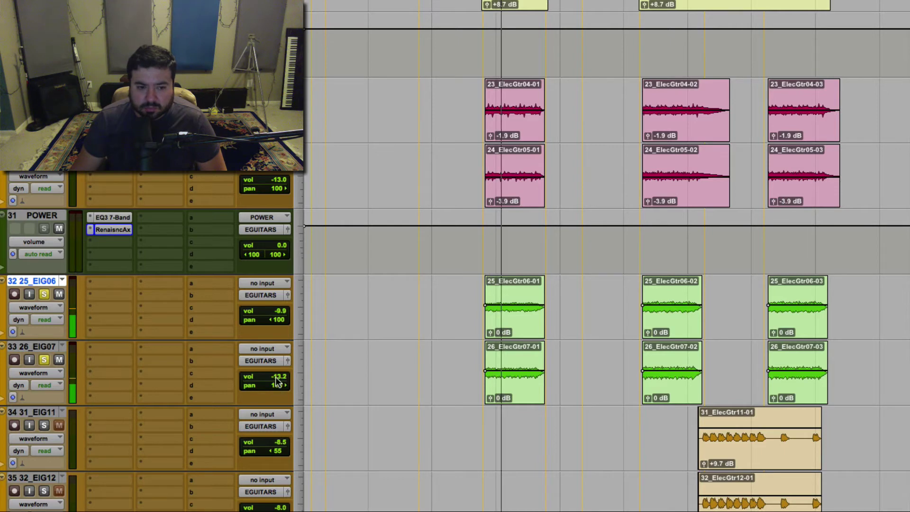
pyautogui.moveTo(276, 381); pyautogui.dragTo(277, 377)
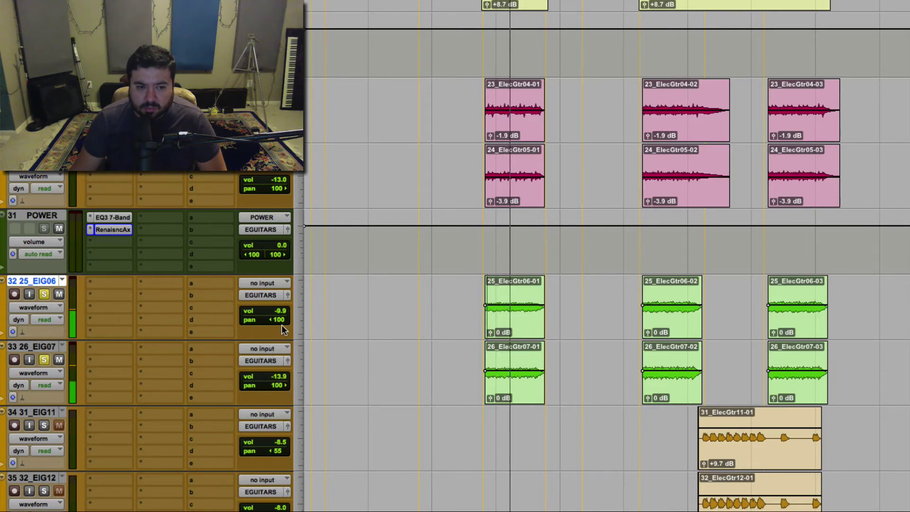
pyautogui.moveTo(277, 309); pyautogui.dragTo(279, 310)
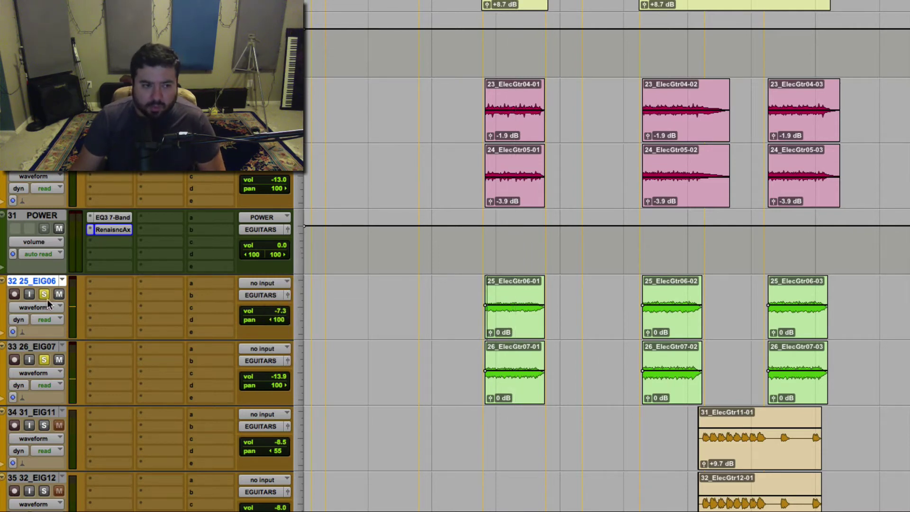
pyautogui.click(43, 360)
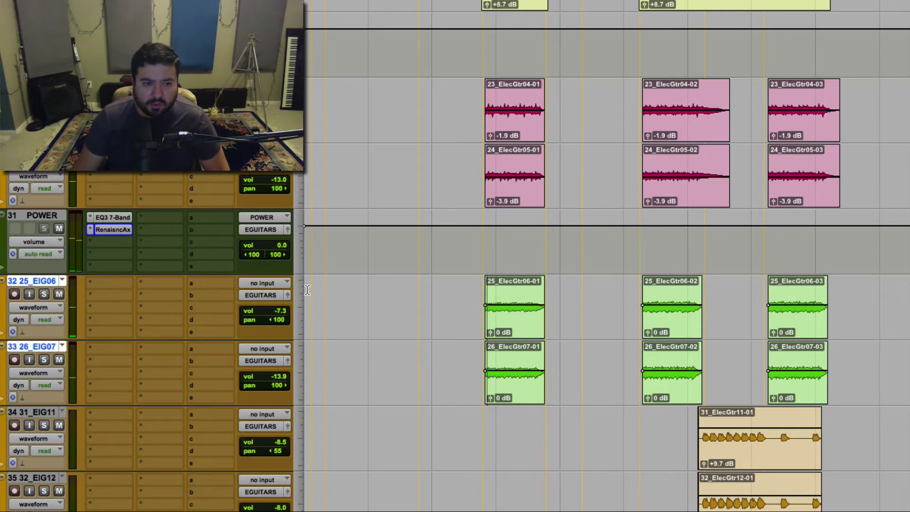
# Step: Route the outputs of 25_EIG06 and 26_EIG07 to a new stereo Aux Input track named RHYTHM
pyautogui.click(272, 294)
pyautogui.click(282, 343)
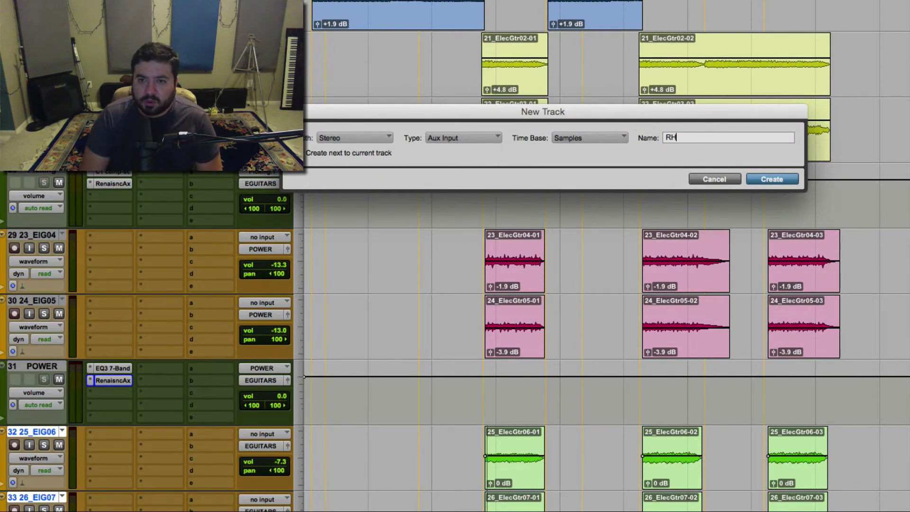
pyautogui.write('RHYTHM')
pyautogui.press('Return')
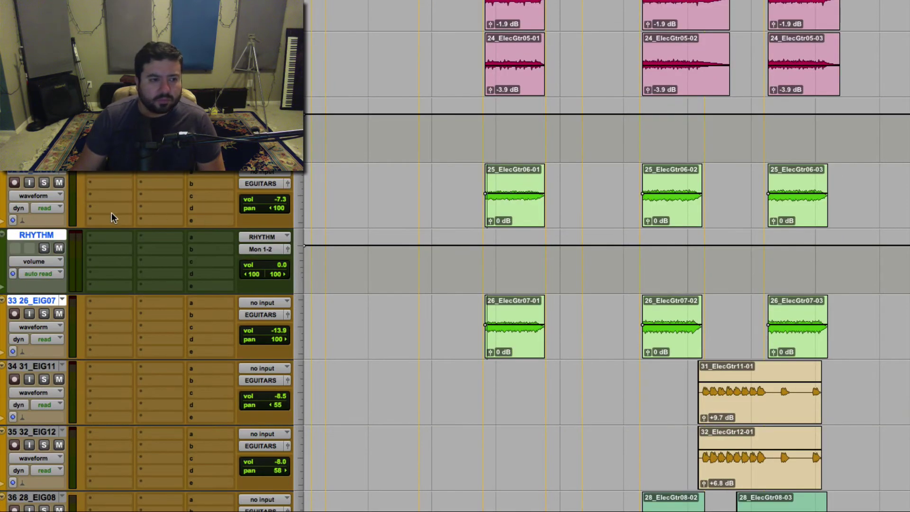
# Step: Move the RHYTHM track below 26_EIG07 and route its output to the EGUITARS bus
pyautogui.moveTo(53, 237); pyautogui.dragTo(86, 325)
pyautogui.click(269, 317)
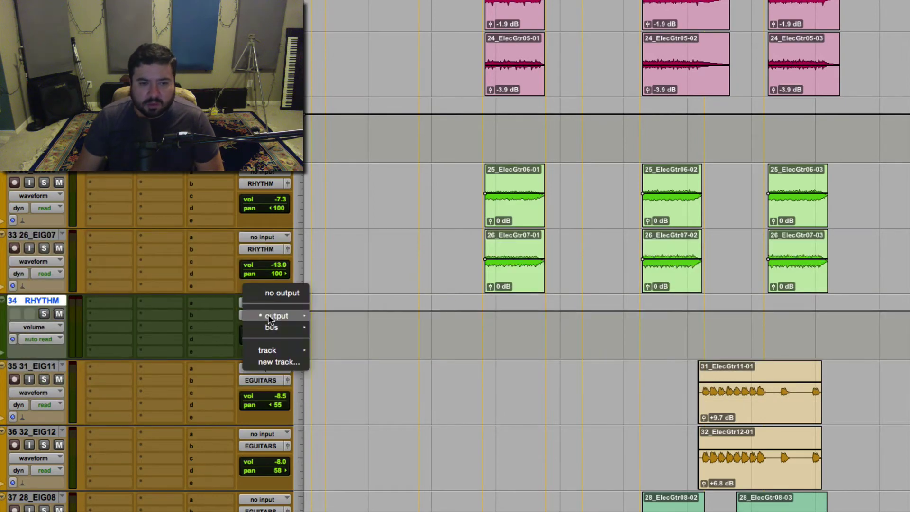
pyautogui.moveTo(275, 327)
pyautogui.click(356, 261)
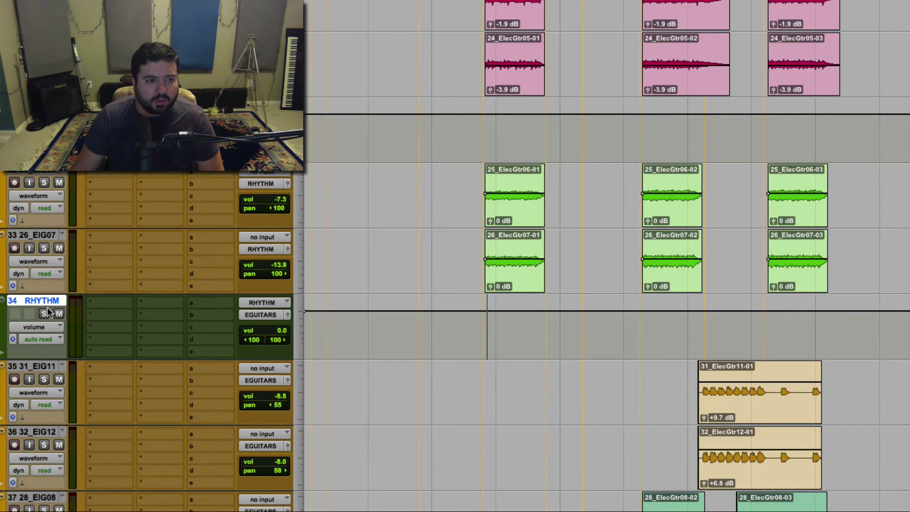
# Step: Solo 25_EIG06 and 26_EIG07 and audition them from the start of clip 25_ElecGtr06-01
pyautogui.click(503, 201)
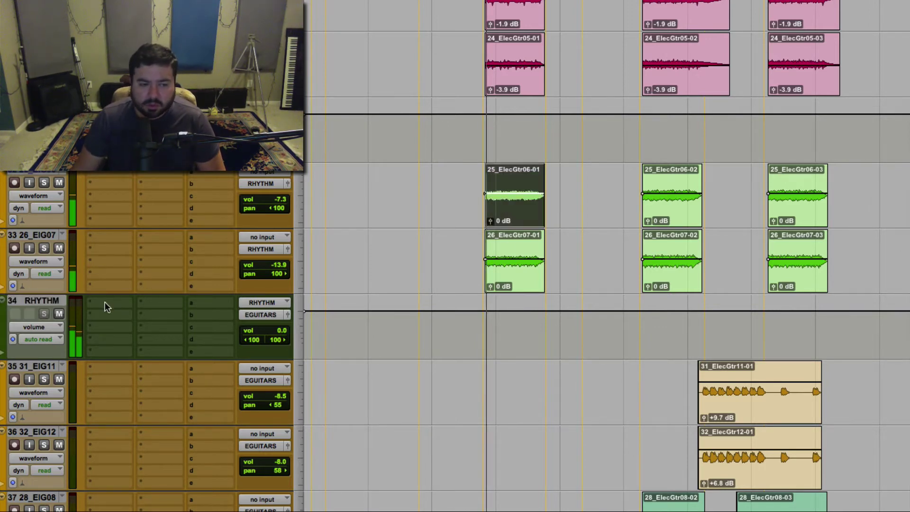
pyautogui.click(43, 182)
pyautogui.click(43, 247)
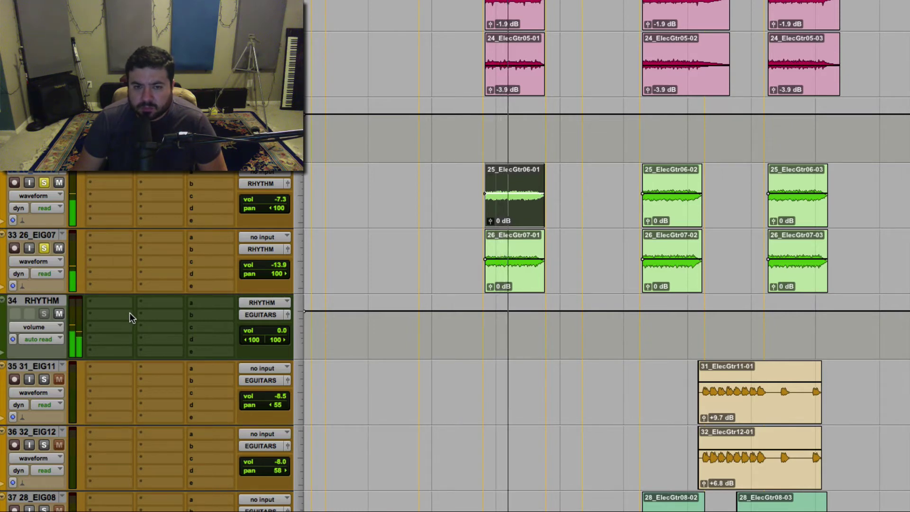
pyautogui.press('space')
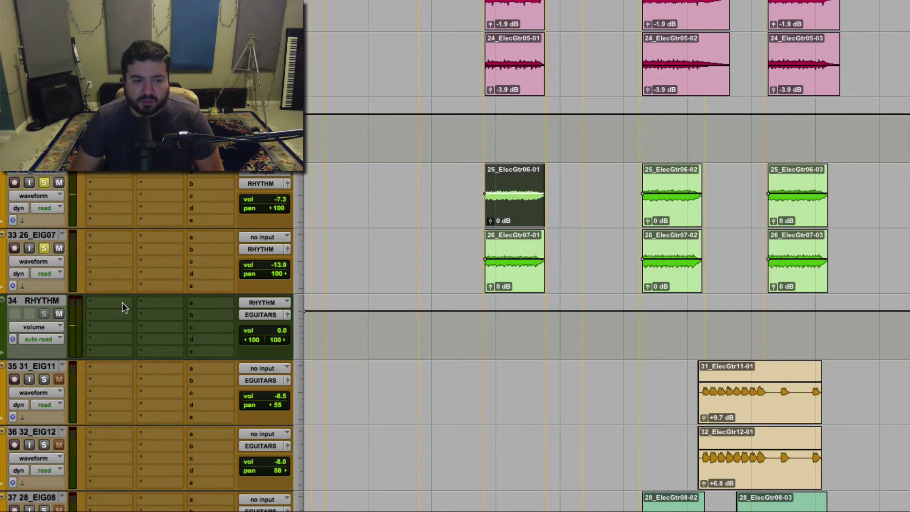
pyautogui.press('space')
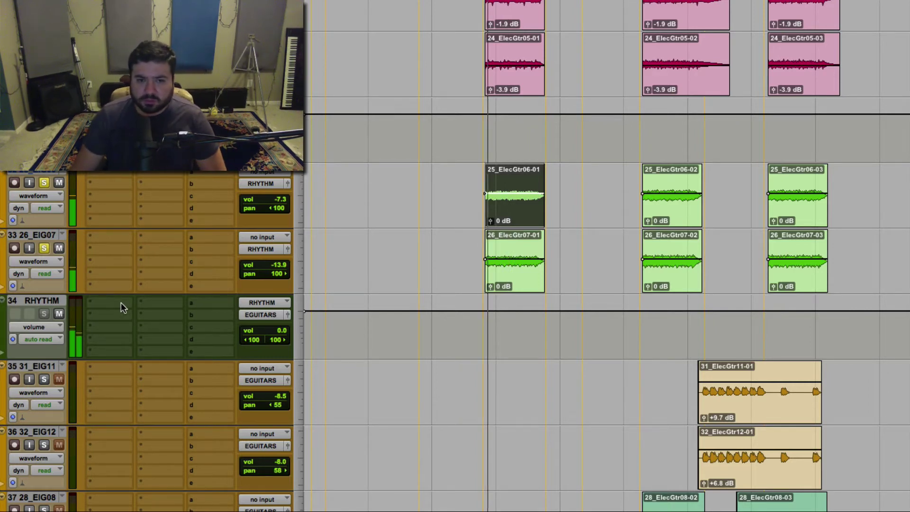
# Step: Insert the stereo REQ 6 equalizer in the RHYTHM track's first slot and move its window clear of the guitar clips
pyautogui.click(120, 303)
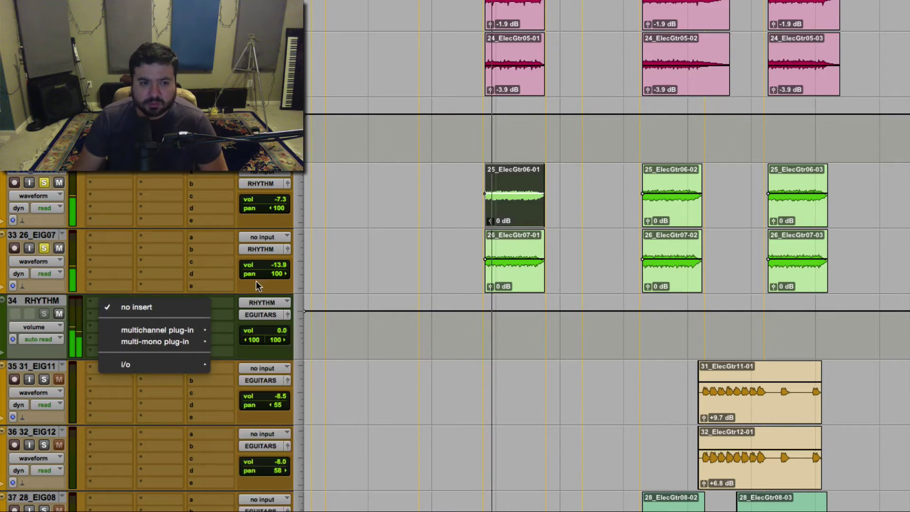
pyautogui.moveTo(189, 330)
pyautogui.moveTo(255, 333)
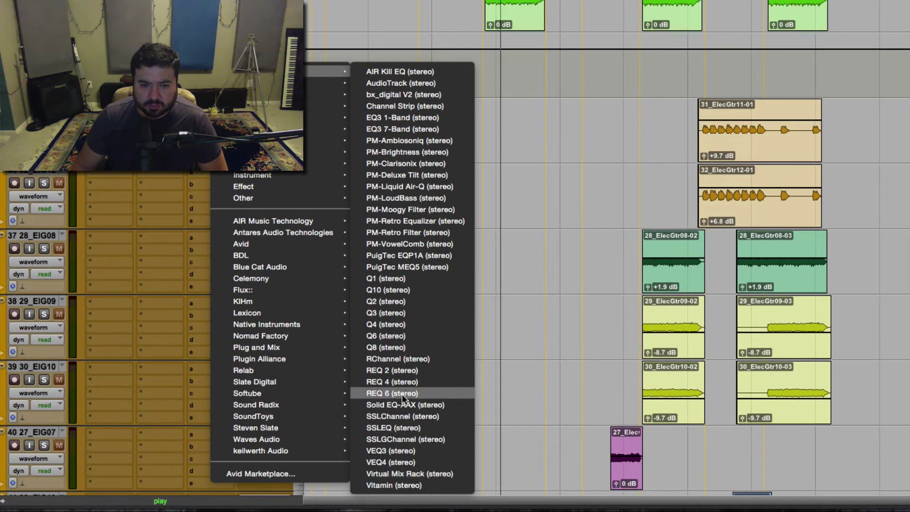
pyautogui.click(404, 394)
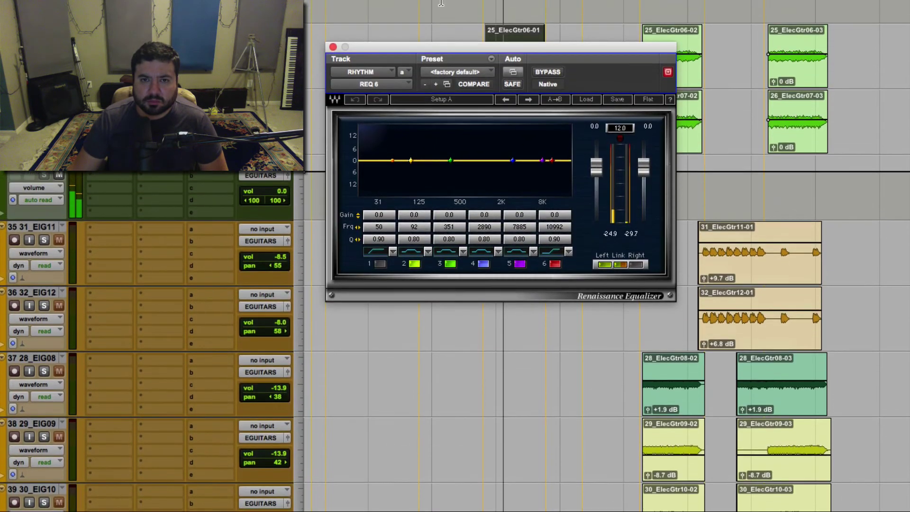
pyautogui.moveTo(507, 48); pyautogui.dragTo(447, 169)
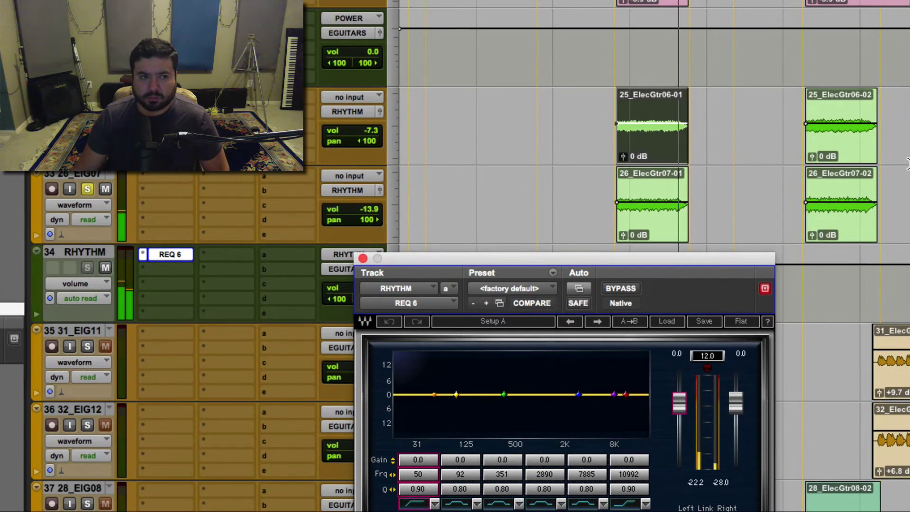
pyautogui.moveTo(572, 264); pyautogui.dragTo(409, 153)
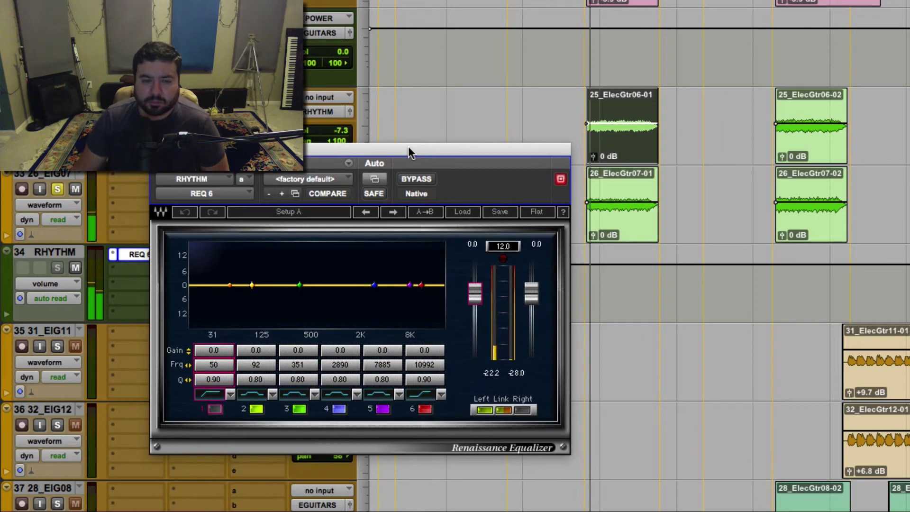
# Step: Shape the RHYTHM equalizer with a band 1 low cut at 74 Hz, gain -3.7, and a band 4 boost of 7.5 dB at 2748 Hz
pyautogui.moveTo(232, 290)
pyautogui.mouseDown()
pyautogui.moveTo(223, 295)
pyautogui.moveTo(285, 291)
pyautogui.moveTo(243, 293)
pyautogui.mouseUp()
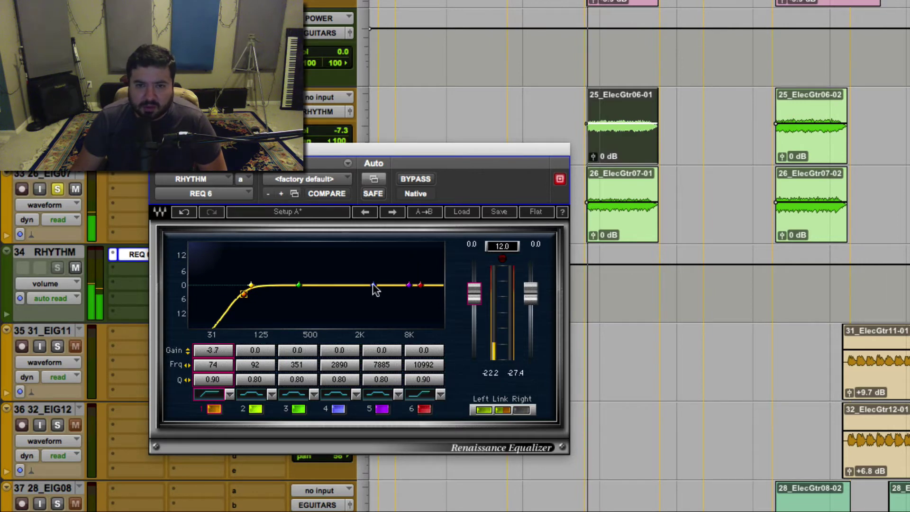
pyautogui.moveTo(372, 283); pyautogui.dragTo(372, 267)
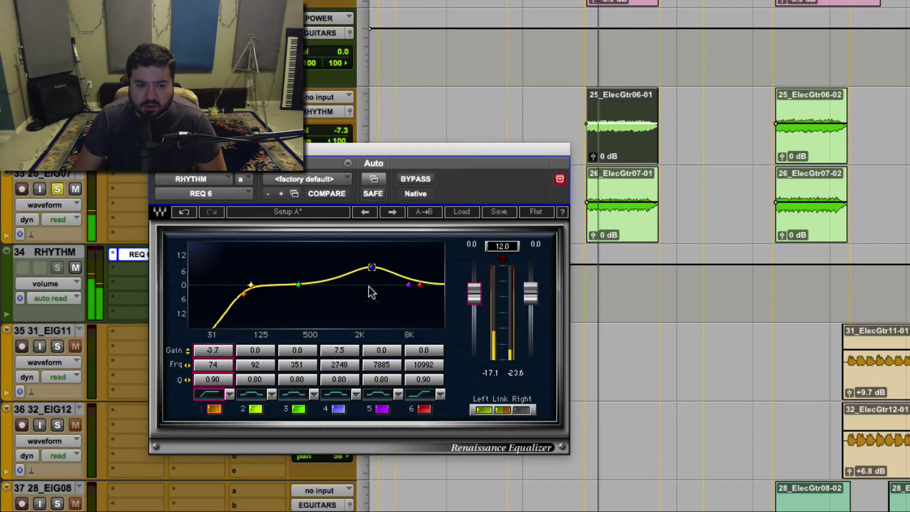
# Step: Narrow band 4 of the RHYTHM REQ 6 to a Q of 6.5 and boost it 12 dB at 3858 Hz
pyautogui.click(339, 379)
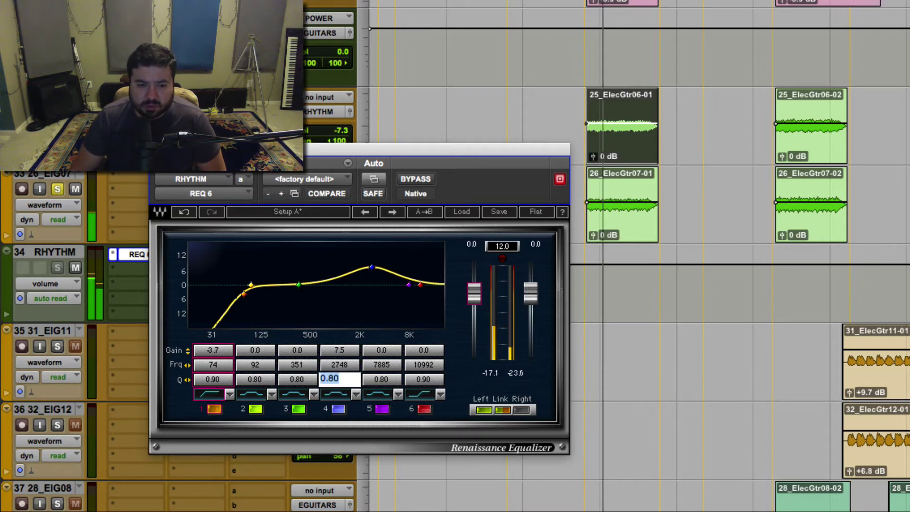
pyautogui.write('6.5')
pyautogui.press('Return')
pyautogui.moveTo(371, 268)
pyautogui.mouseDown()
pyautogui.moveTo(359, 256)
pyautogui.moveTo(384, 255)
pyautogui.mouseUp()
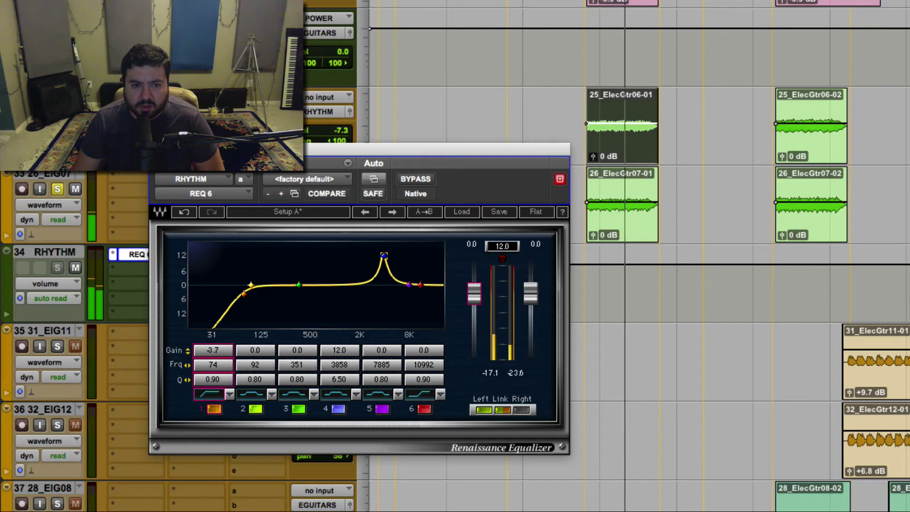
# Step: Turn REQ 6 band 4 into a narrow cut of -6.7 dB at 1189 Hz, and close the equalizer window
pyautogui.click(339, 349)
pyautogui.write('-3')
pyautogui.press('Return')
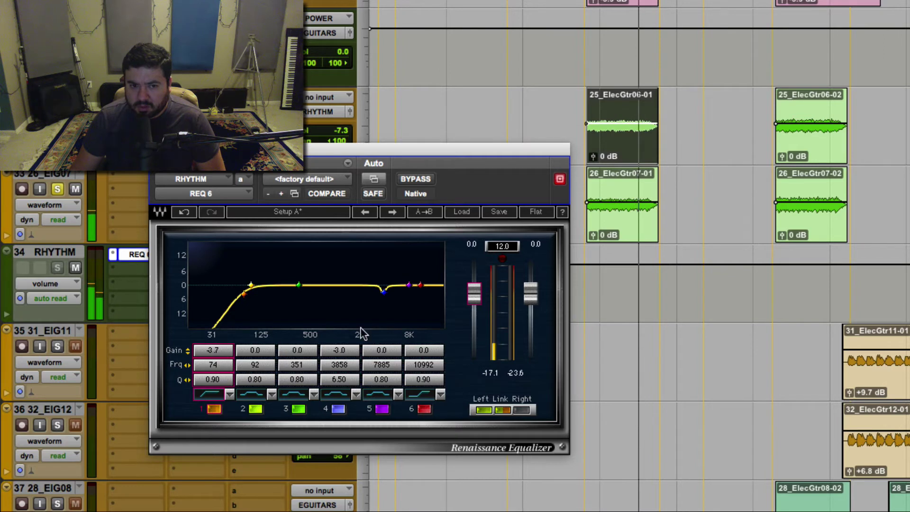
pyautogui.moveTo(383, 291); pyautogui.dragTo(356, 295)
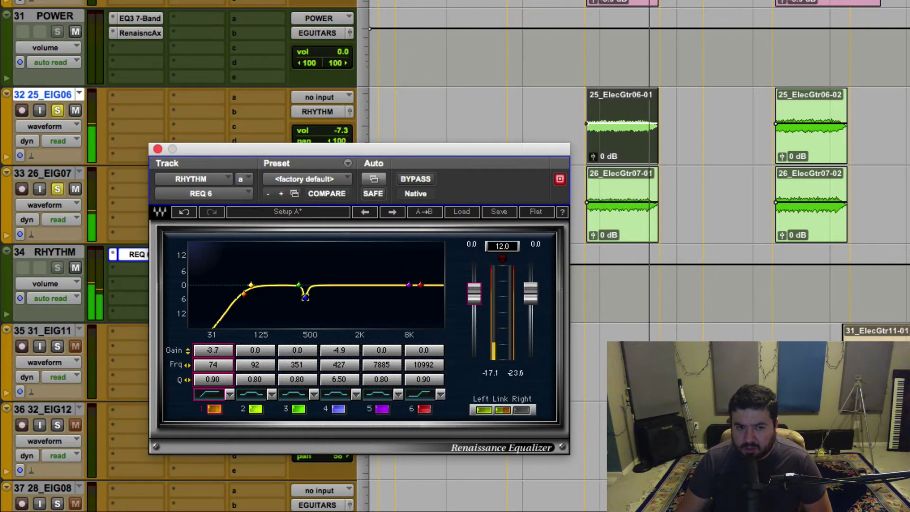
pyautogui.moveTo(291, 299); pyautogui.dragTo(344, 302)
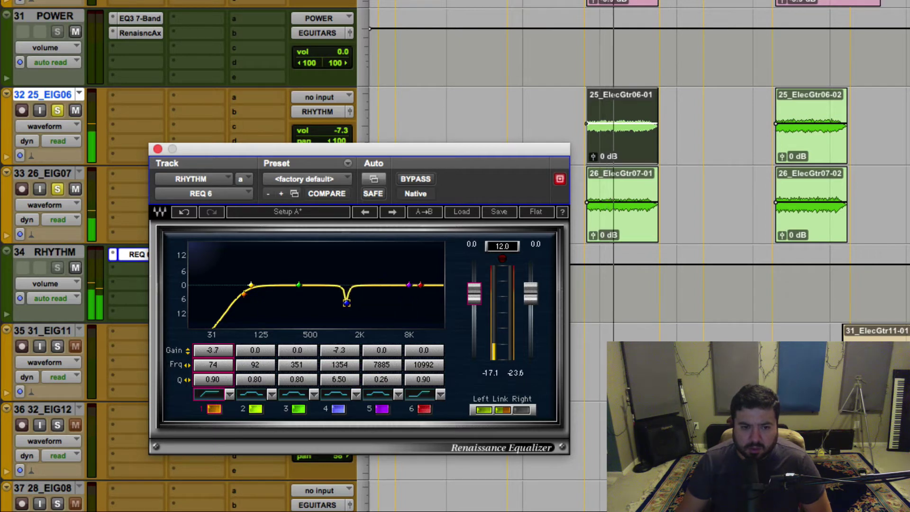
pyautogui.moveTo(353, 268); pyautogui.dragTo(342, 302)
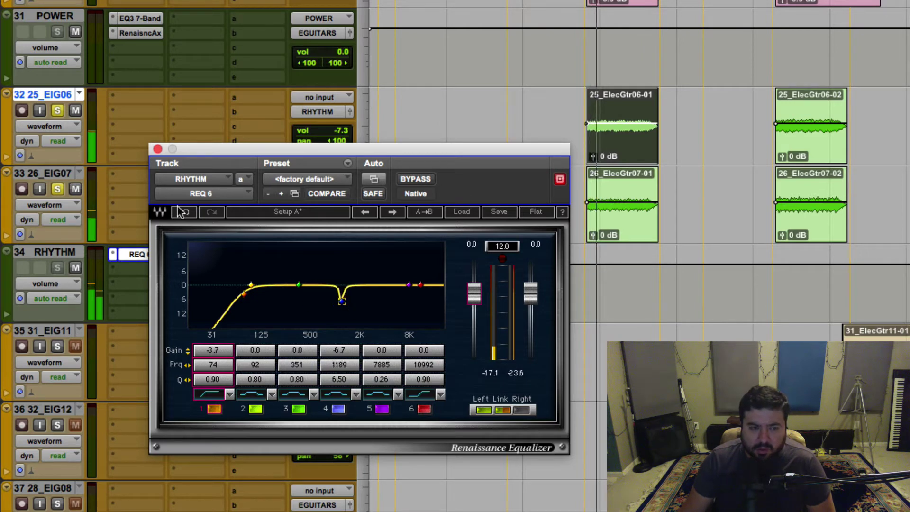
pyautogui.click(157, 148)
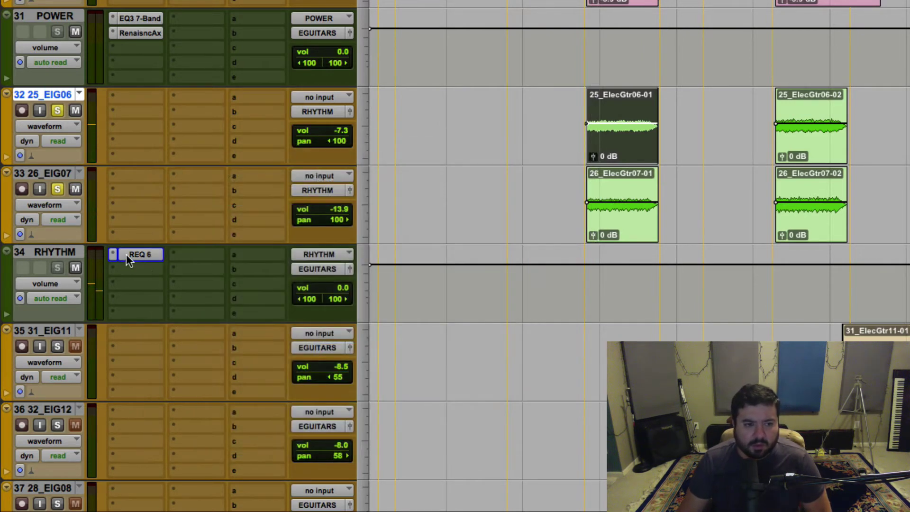
# Step: Insert the stereo EQ3 7-Band in the RHYTHM track's second slot and move its window clear of the guitar clips
pyautogui.click(134, 268)
pyautogui.moveTo(164, 301)
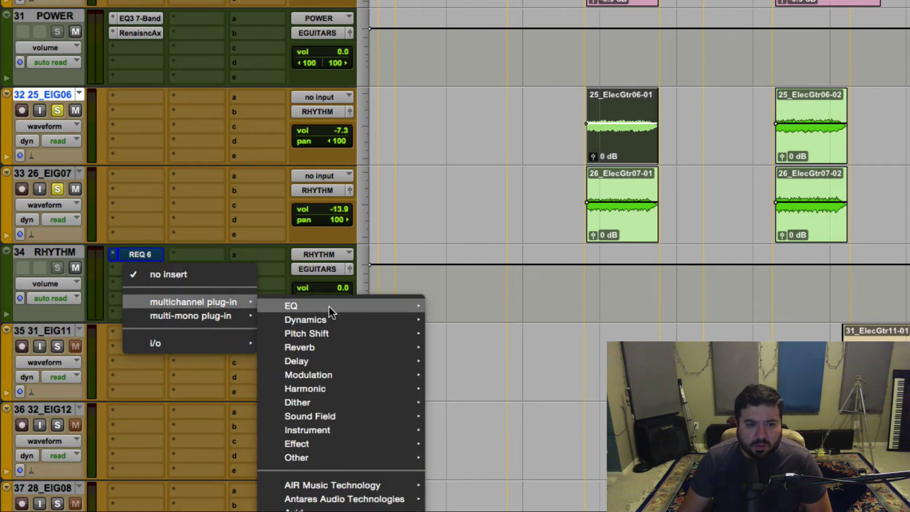
pyautogui.moveTo(368, 318)
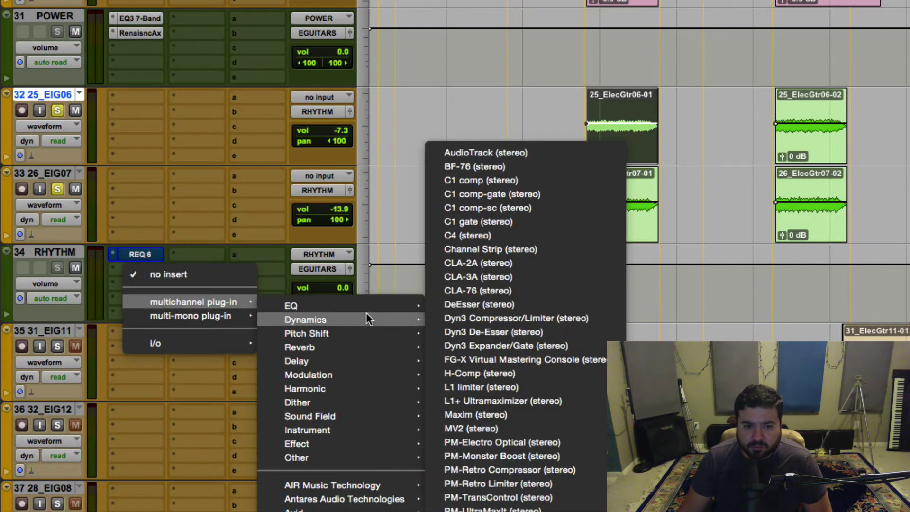
pyautogui.moveTo(385, 303)
pyautogui.click(488, 369)
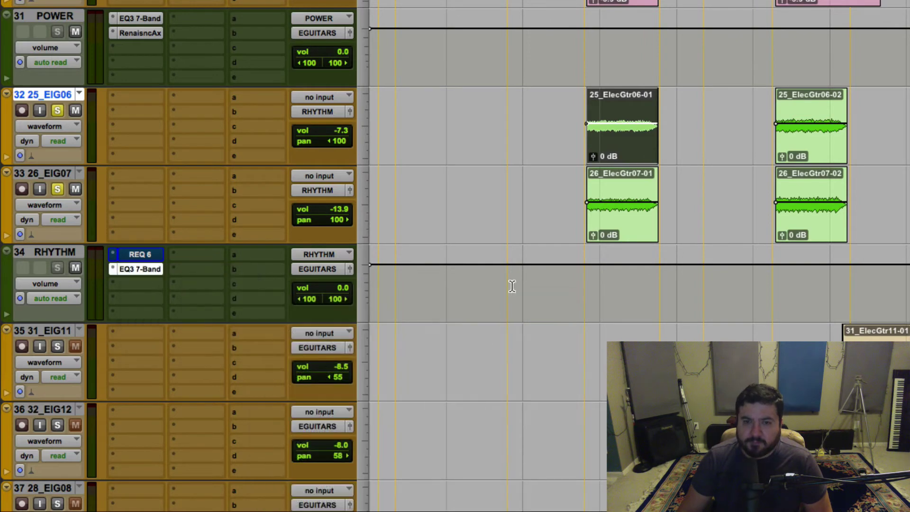
pyautogui.moveTo(563, 163); pyautogui.dragTo(431, 57)
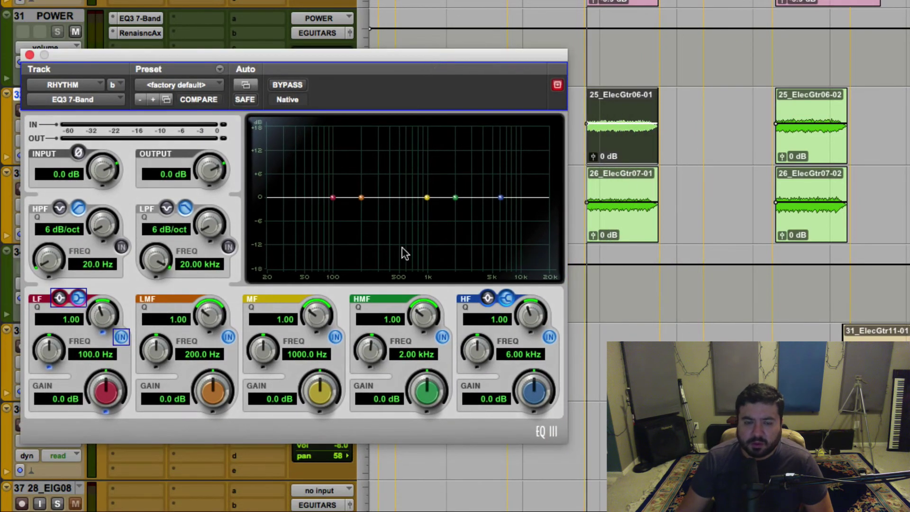
# Step: Carve two EQ3 cuts: HMF -11.0 dB at 1.10 kHz with Q 10, and LMF -9.8 dB at 671.3 Hz with Q 5.10
pyautogui.moveTo(456, 197); pyautogui.dragTo(491, 240)
pyautogui.moveTo(486, 246); pyautogui.dragTo(432, 244)
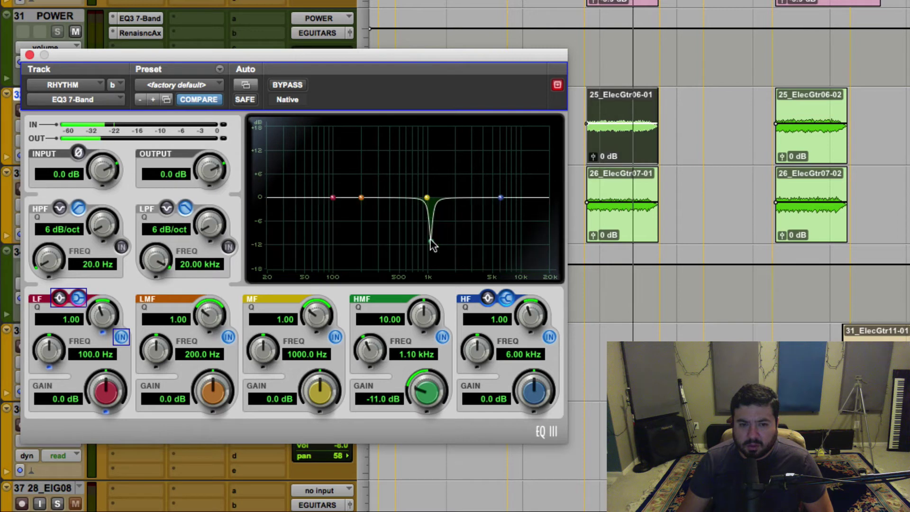
pyautogui.click(289, 85)
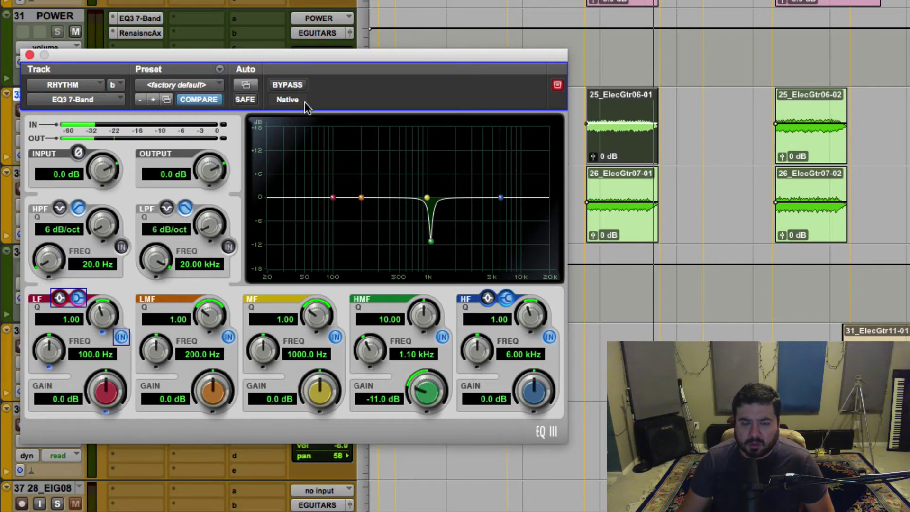
pyautogui.moveTo(365, 203); pyautogui.dragTo(378, 240)
pyautogui.moveTo(377, 189); pyautogui.dragTo(412, 239)
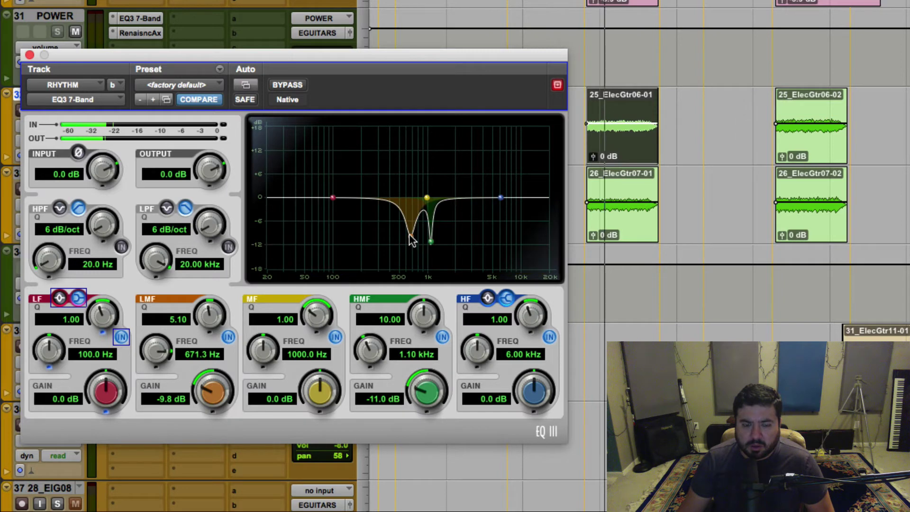
# Step: Compare the RHYTHM guitars with the EQ3 7-Band bypassed and active, and close its window
pyautogui.click(290, 86)
pyautogui.click(292, 84)
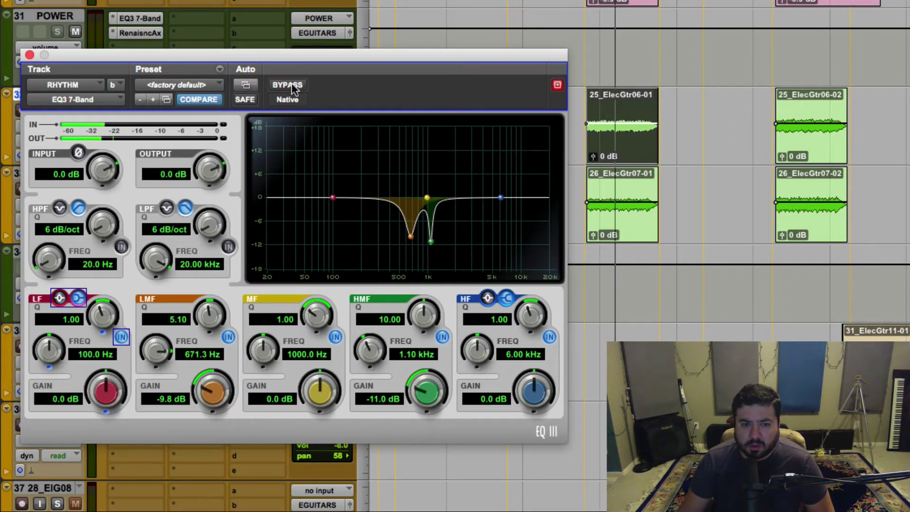
pyautogui.click(292, 85)
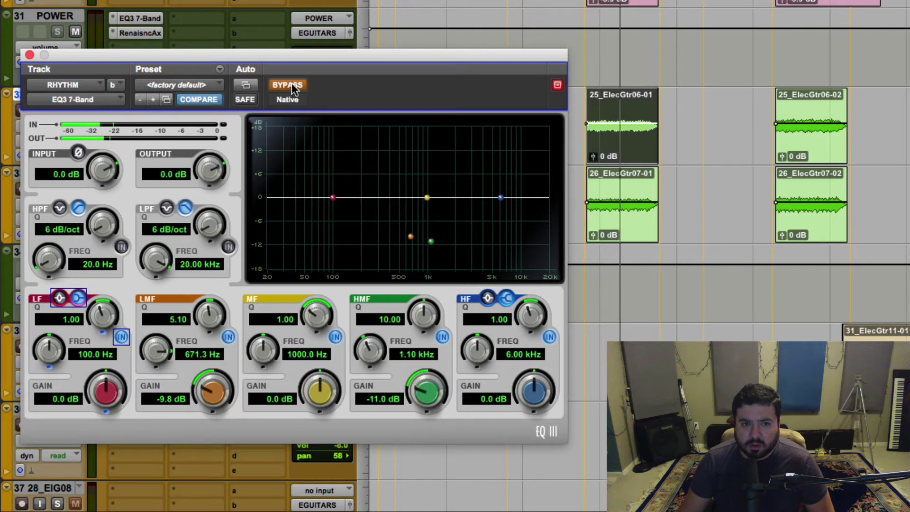
pyautogui.click(291, 84)
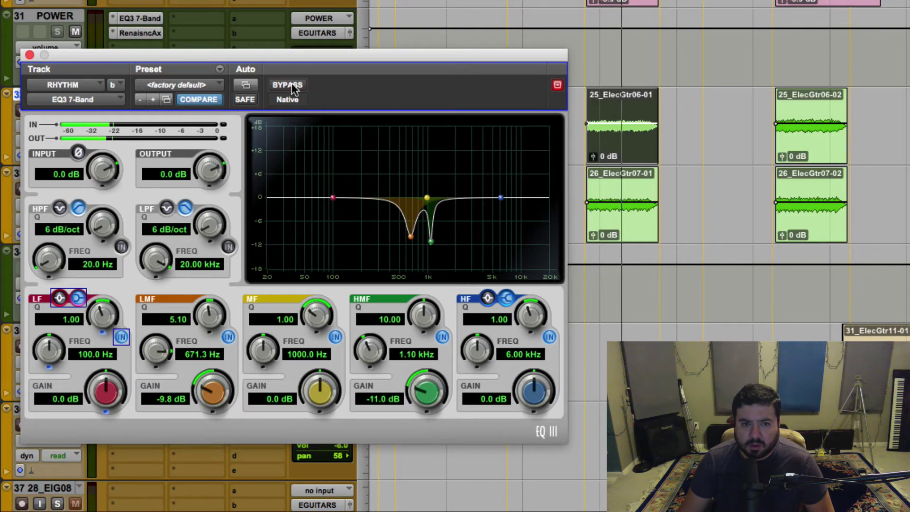
pyautogui.click(30, 55)
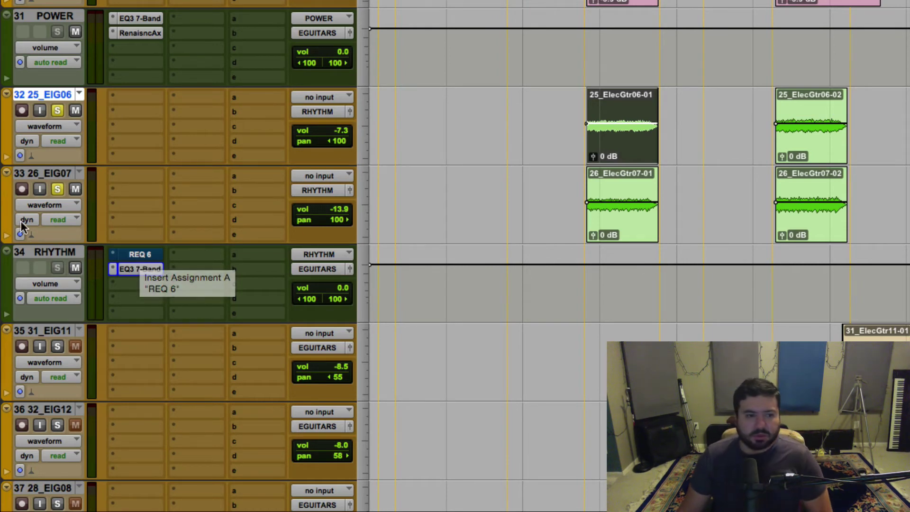
# Step: Play the soloed RHYTHM guitars and toggle the bypass of the REQ 6 and EQ3 7-Band inserts to compare them
pyautogui.press('space')
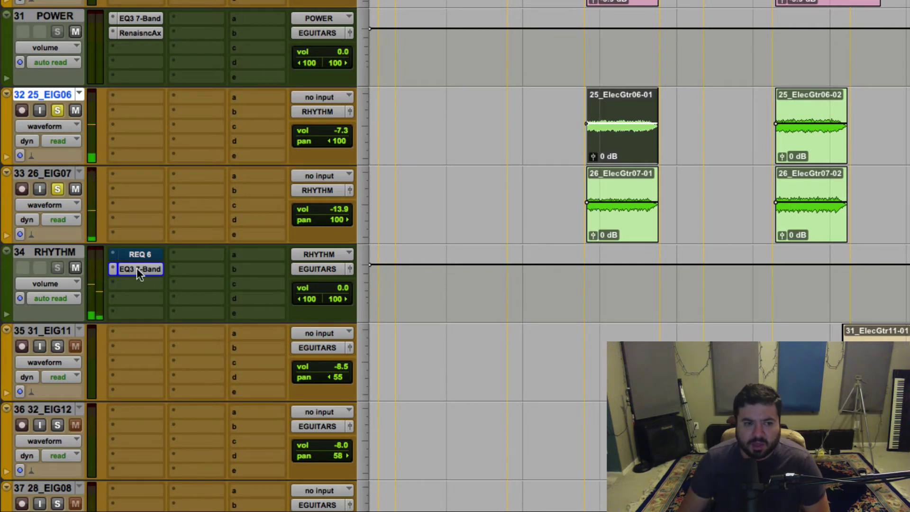
pyautogui.press('space')
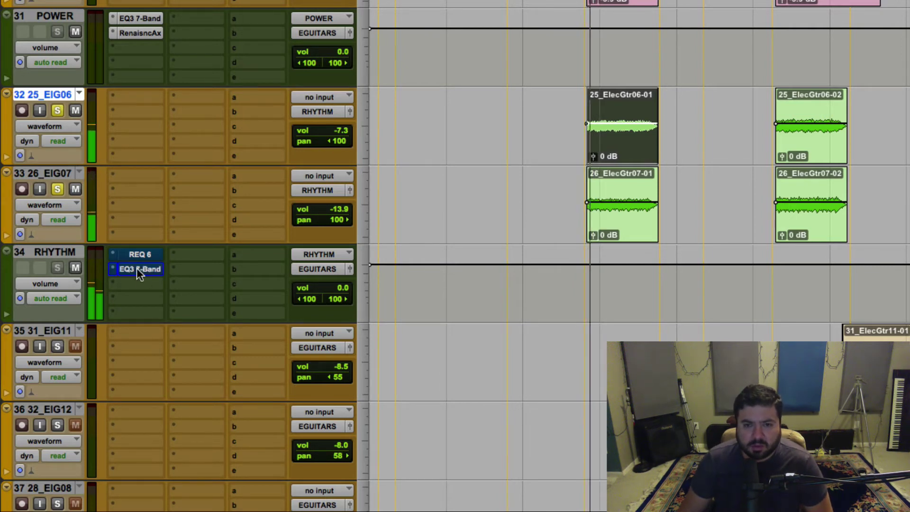
pyautogui.keyDown('super'); pyautogui.click(137, 268); pyautogui.keyUp('super')
pyautogui.keyDown('super'); pyautogui.click(137, 257); pyautogui.keyUp('super')
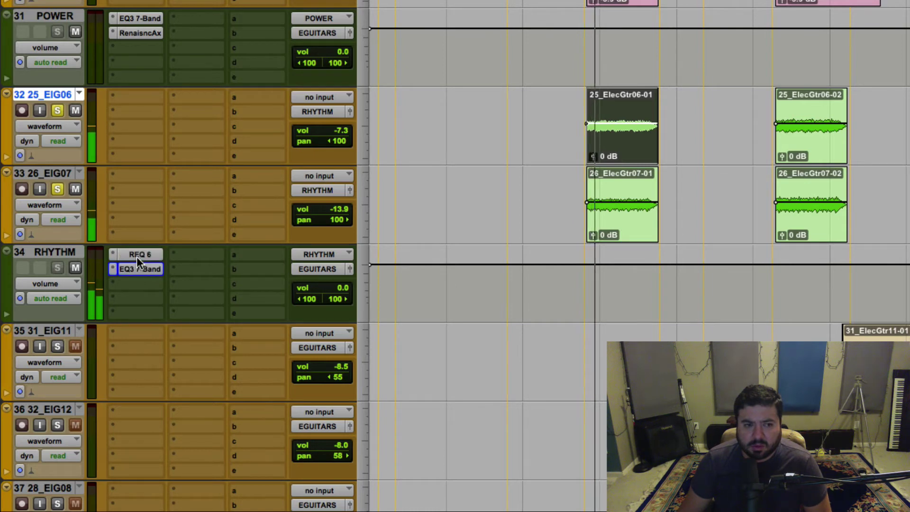
# Step: Remove REQ 6 from the RHYTHM track and move the EQ3 7-Band into the first insert slot
pyautogui.click(113, 252)
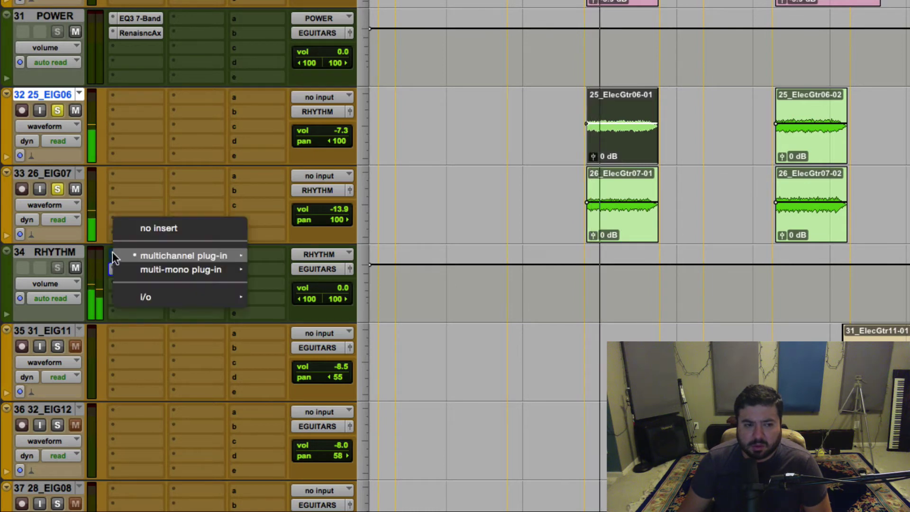
pyautogui.click(137, 227)
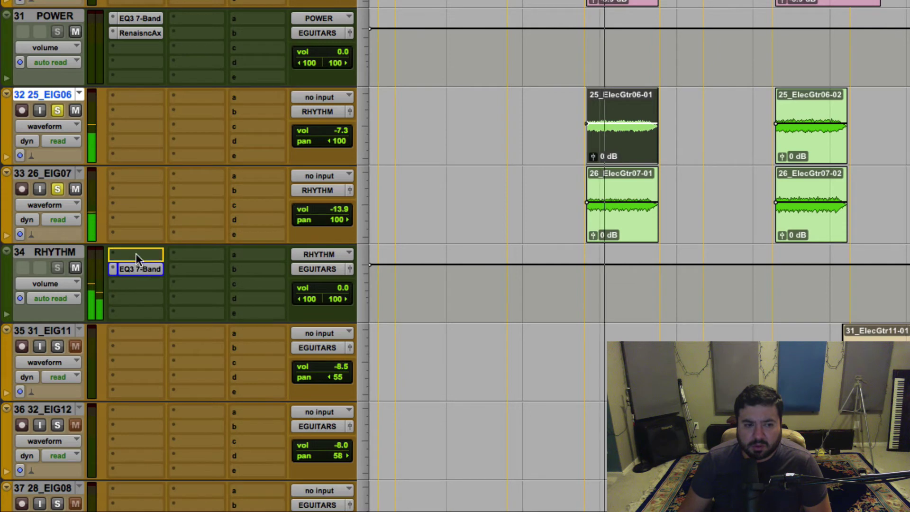
pyautogui.moveTo(135, 255); pyautogui.dragTo(136, 255)
# Step: Insert the stereo C4 multiband processor in the RHYTHM track's second slot and move its window below the channel strips' upper rows
pyautogui.click(145, 268)
pyautogui.moveTo(166, 301)
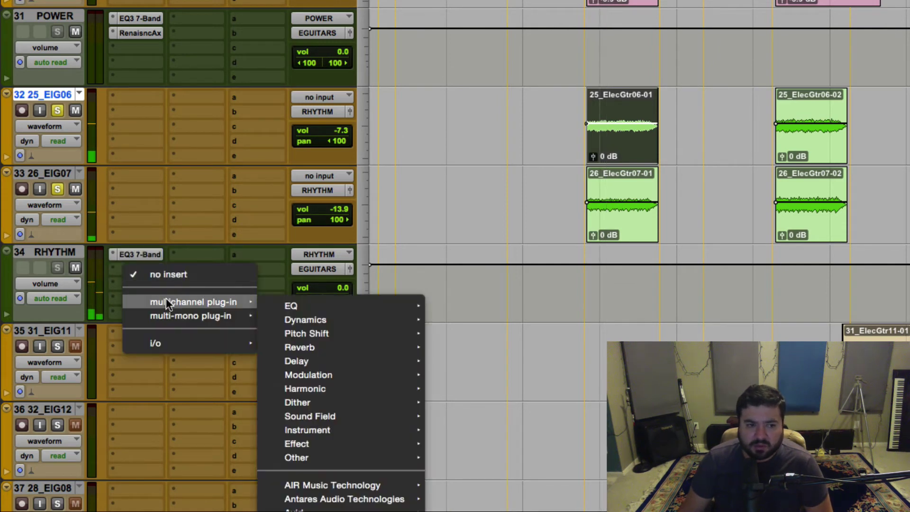
pyautogui.moveTo(269, 303)
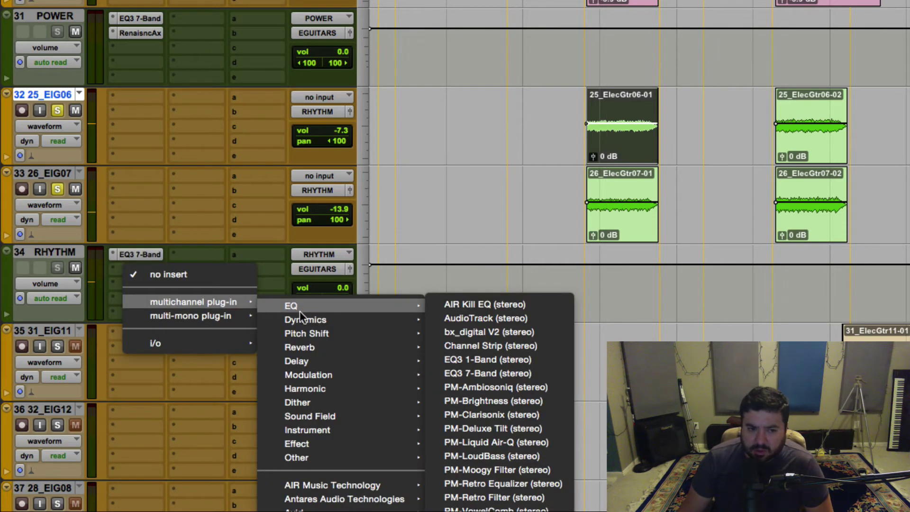
pyautogui.moveTo(305, 315)
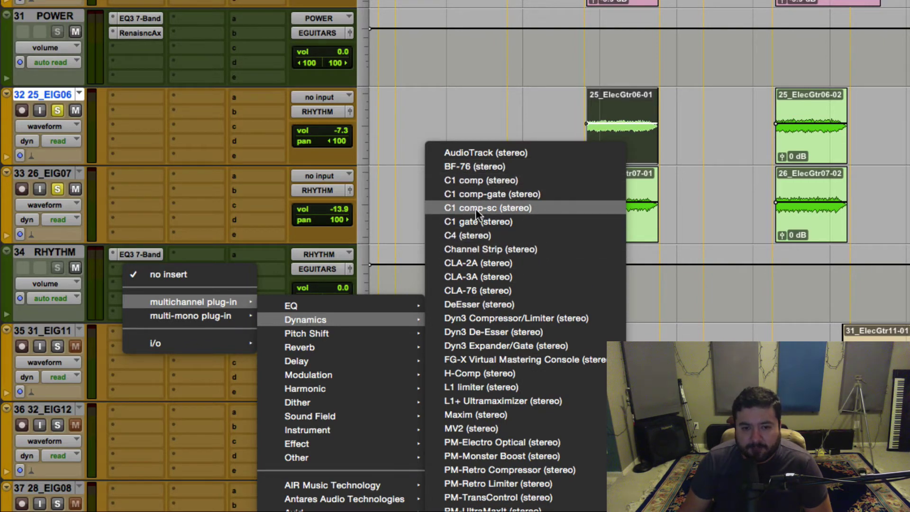
pyautogui.click(473, 236)
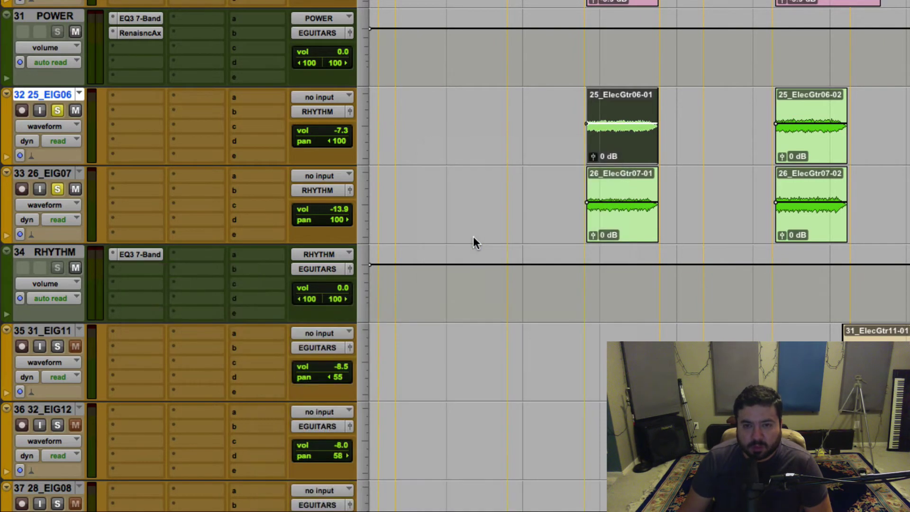
pyautogui.moveTo(401, 60); pyautogui.dragTo(508, 155)
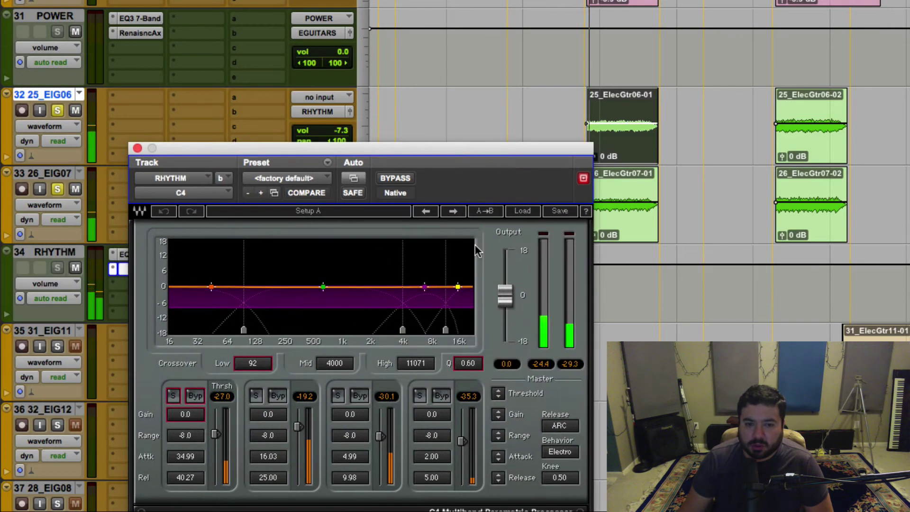
# Step: Pull C4 band 3 down to a gain of -18.0 between crossovers at 735 and 1731 Hz, with its threshold at -65.4
pyautogui.moveTo(425, 286); pyautogui.dragTo(370, 323)
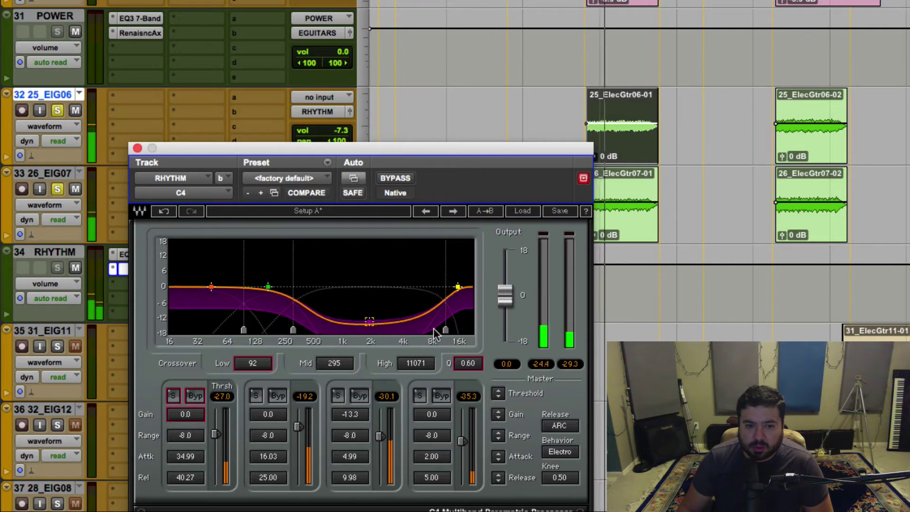
pyautogui.moveTo(446, 329)
pyautogui.mouseDown()
pyautogui.moveTo(332, 327)
pyautogui.moveTo(354, 317)
pyautogui.moveTo(351, 331)
pyautogui.moveTo(257, 329)
pyautogui.moveTo(304, 330)
pyautogui.mouseUp()
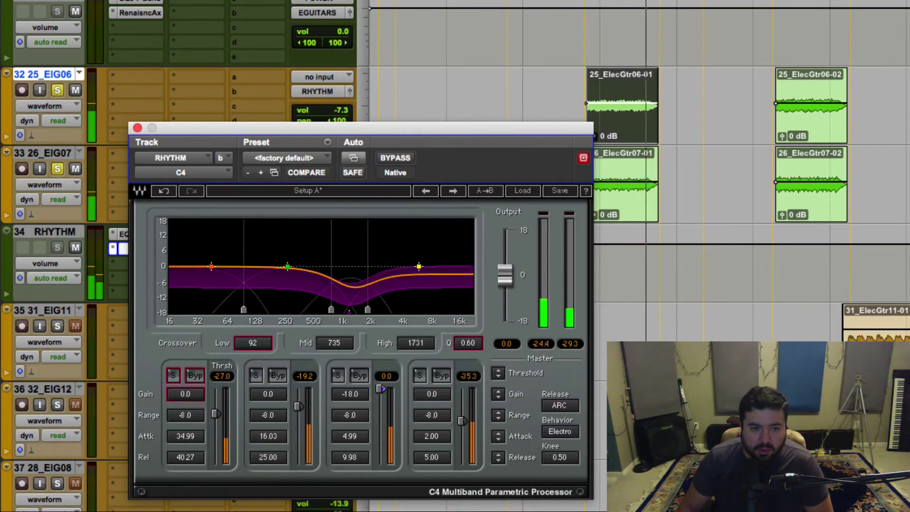
pyautogui.moveTo(381, 390); pyautogui.dragTo(382, 423)
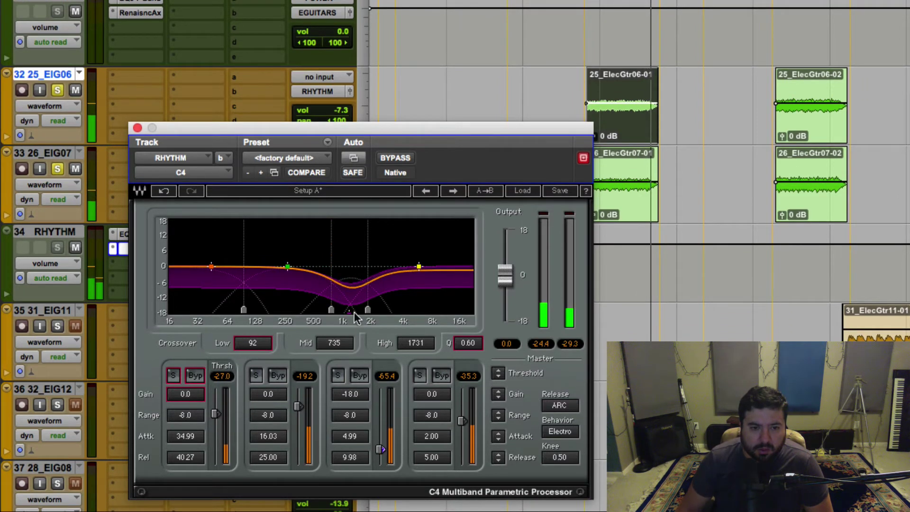
# Step: Set the C4 mid crossover to 993 Hz and the high crossover to 1000 Hz, and reset band 3's gain to 0.0
pyautogui.moveTo(350, 315)
pyautogui.mouseDown()
pyautogui.moveTo(351, 265)
pyautogui.moveTo(349, 290)
pyautogui.moveTo(312, 308)
pyautogui.mouseUp()
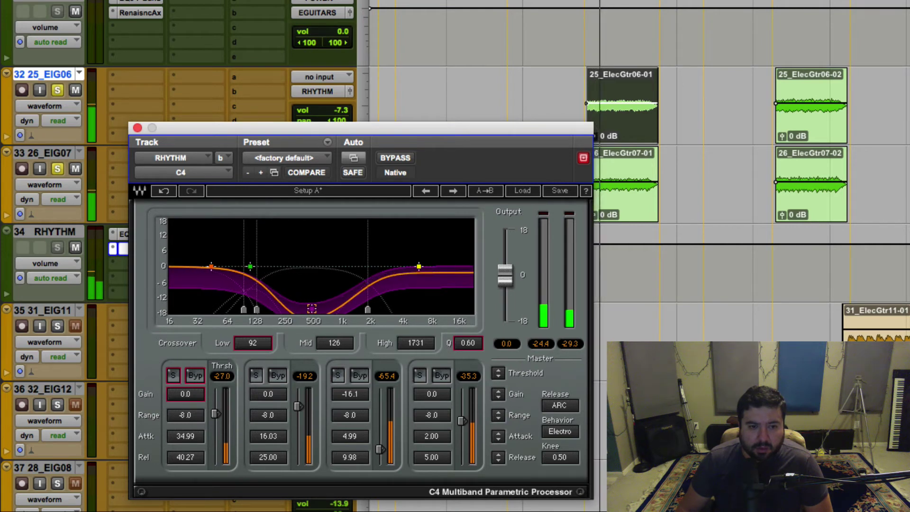
pyautogui.moveTo(368, 310); pyautogui.dragTo(344, 310)
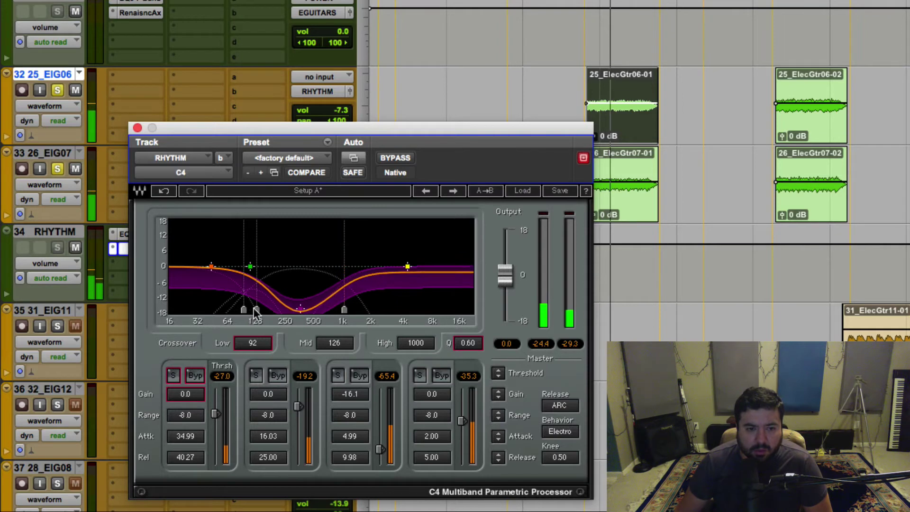
pyautogui.moveTo(256, 310)
pyautogui.mouseDown()
pyautogui.moveTo(312, 310)
pyautogui.moveTo(246, 310)
pyautogui.moveTo(344, 313)
pyautogui.mouseUp()
pyautogui.click(345, 309)
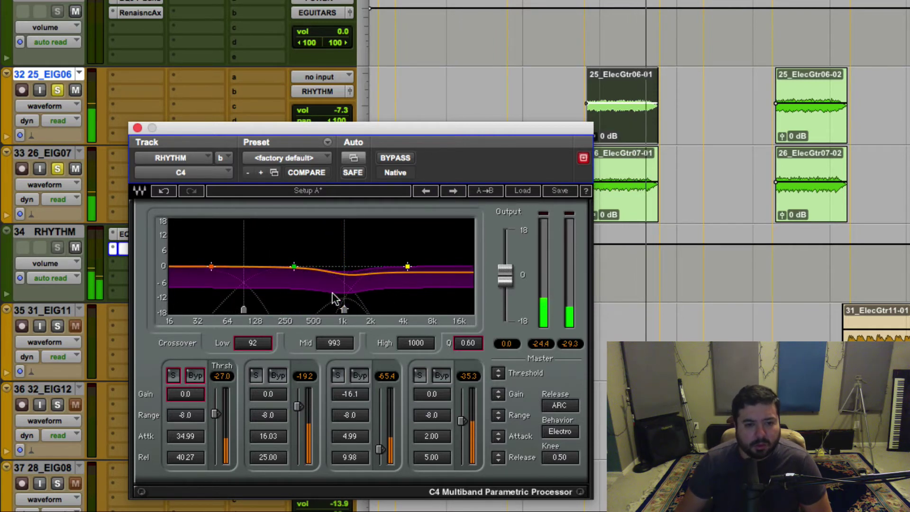
pyautogui.keyDown('alt'); pyautogui.click(350, 394); pyautogui.keyUp('alt')
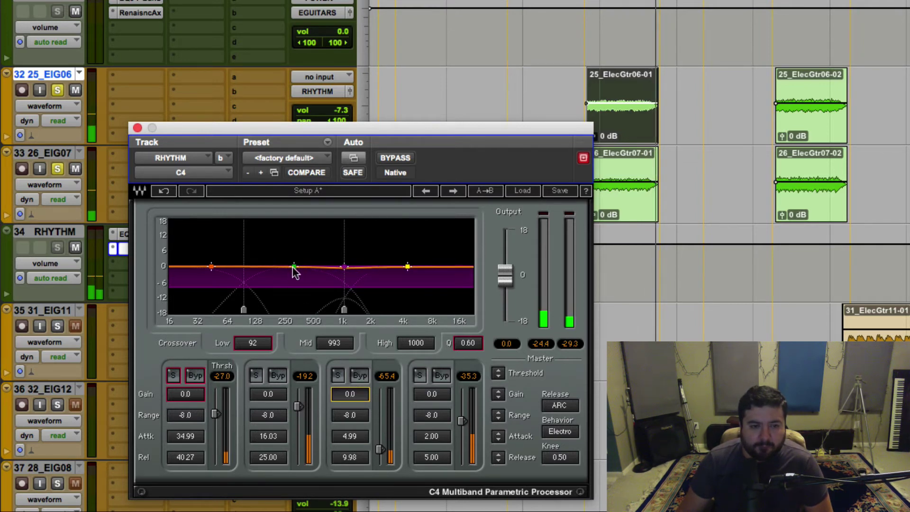
# Step: Cut C4 band 2 to -15.6 between crossovers at 108 and 360 Hz, audition bands 3 and 4 bypassed, and leave band 3 bypassed
pyautogui.moveTo(293, 269)
pyautogui.mouseDown()
pyautogui.moveTo(287, 308)
pyautogui.moveTo(248, 311)
pyautogui.moveTo(259, 318)
pyautogui.mouseUp()
pyautogui.moveTo(332, 309); pyautogui.dragTo(301, 309)
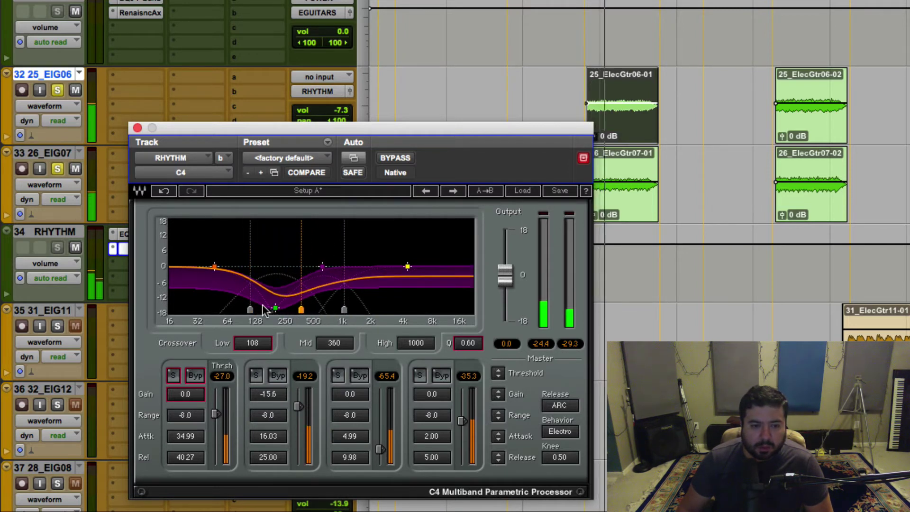
pyautogui.click(360, 376)
pyautogui.click(442, 375)
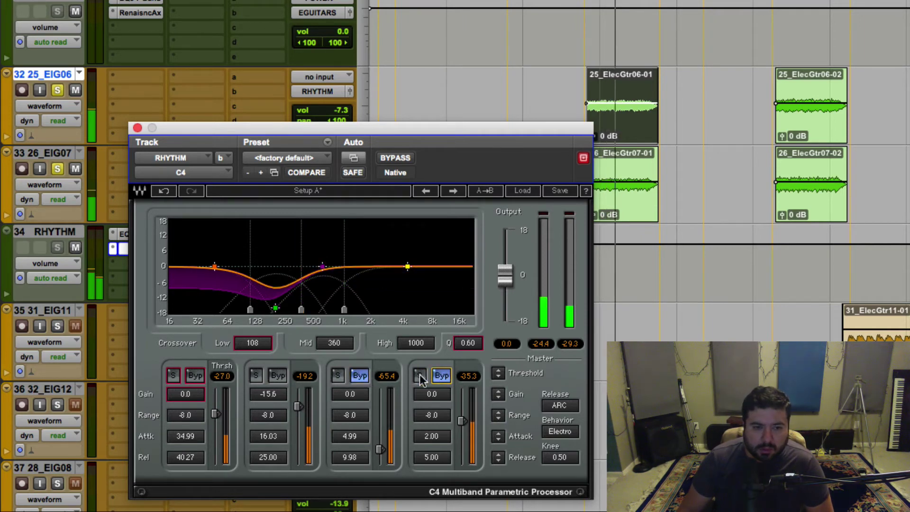
pyautogui.click(441, 375)
pyautogui.click(363, 375)
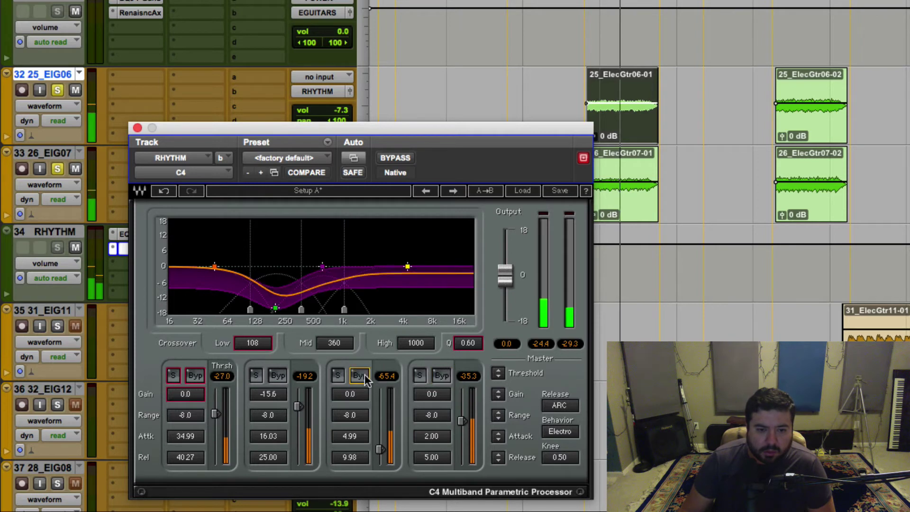
pyautogui.click(361, 376)
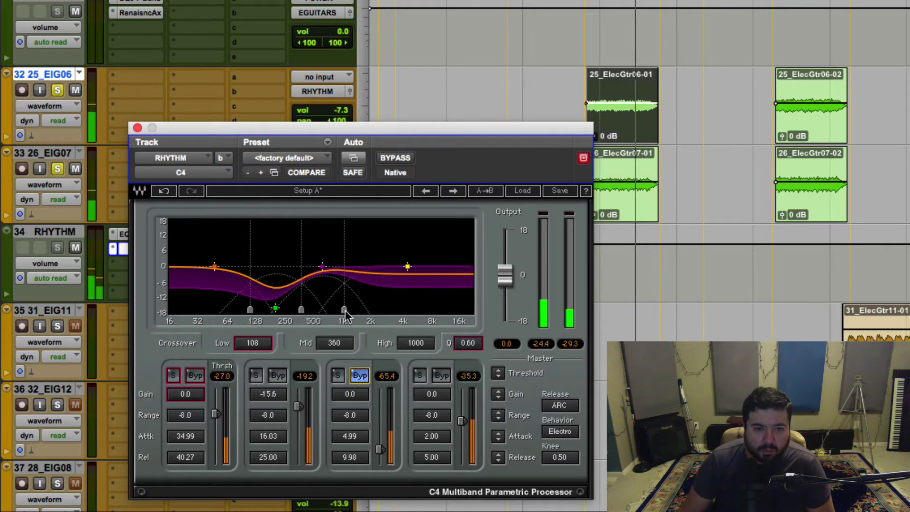
# Step: Try cutting C4 band 4 to -16.3 above a 3546 Hz high crossover, and reset its gain to 0.0
pyautogui.moveTo(345, 309); pyautogui.dragTo(376, 309)
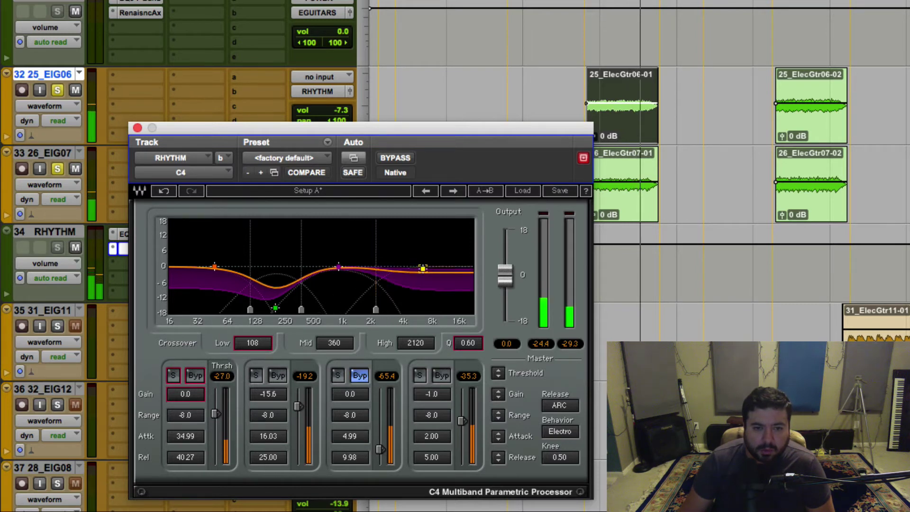
pyautogui.moveTo(423, 269)
pyautogui.mouseDown()
pyautogui.moveTo(422, 291)
pyautogui.moveTo(407, 308)
pyautogui.moveTo(466, 309)
pyautogui.mouseUp()
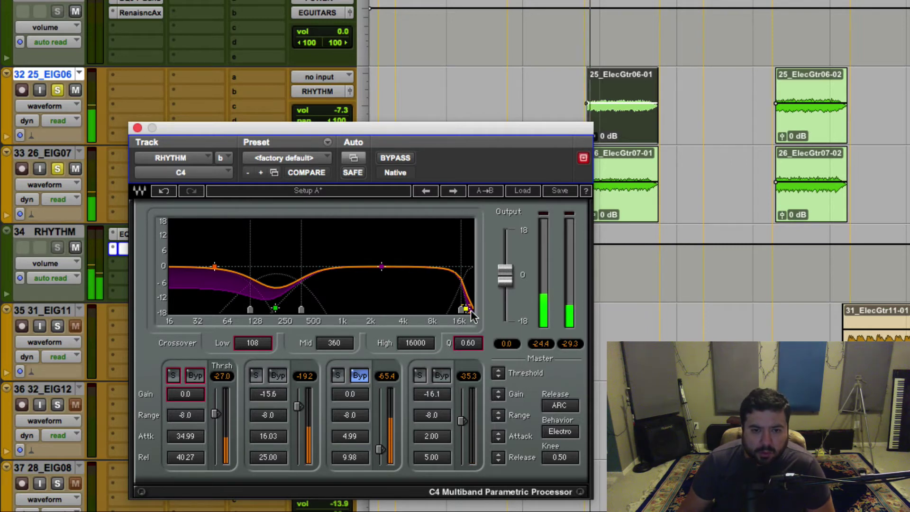
pyautogui.moveTo(471, 310)
pyautogui.mouseDown()
pyautogui.moveTo(413, 309)
pyautogui.moveTo(423, 311)
pyautogui.mouseUp()
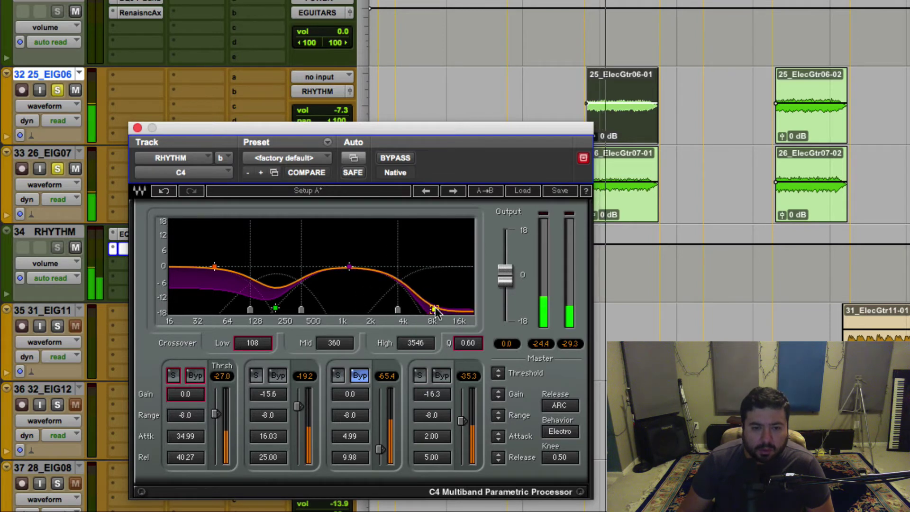
pyautogui.keyDown('alt'); pyautogui.click(440, 400); pyautogui.keyUp('alt')
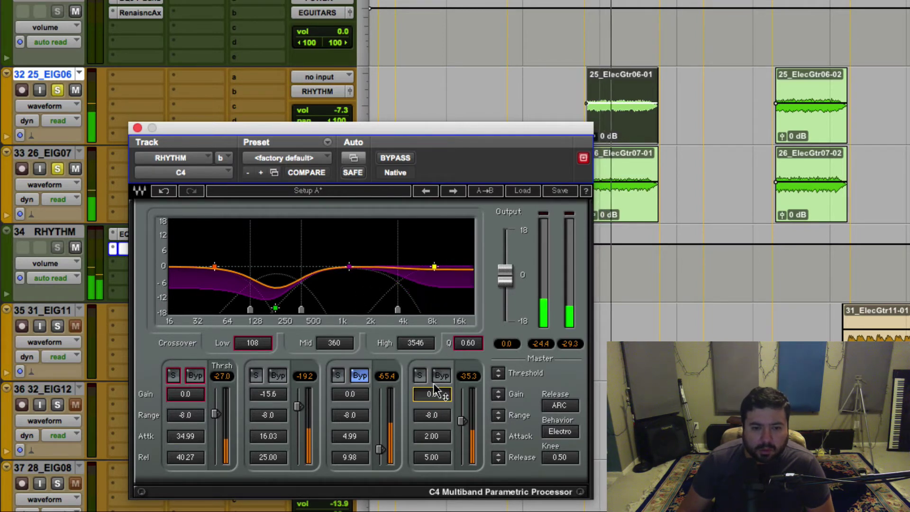
# Step: Move the C4 mid crossover to 2029 Hz, reset band 2's gain to 0.0, and bypass bands 1 and 2
pyautogui.moveTo(301, 310); pyautogui.dragTo(366, 314)
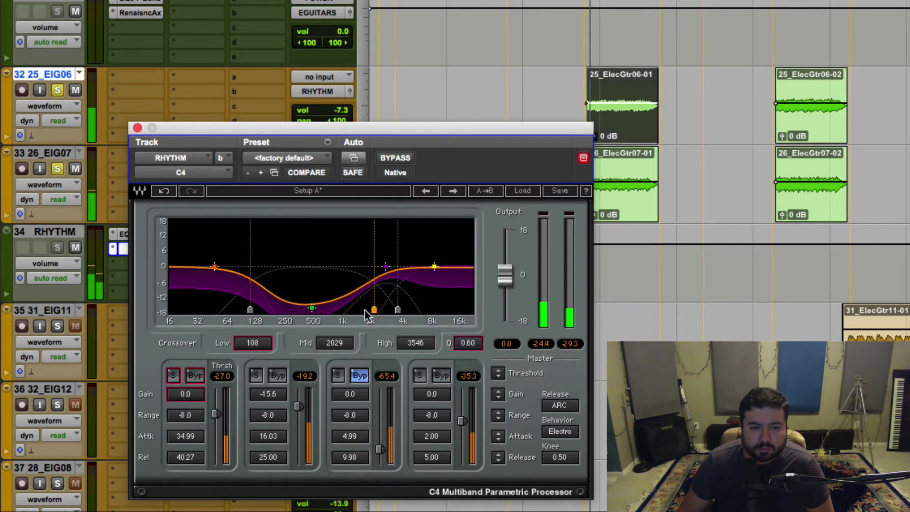
pyautogui.keyDown('alt'); pyautogui.click(285, 394); pyautogui.keyUp('alt')
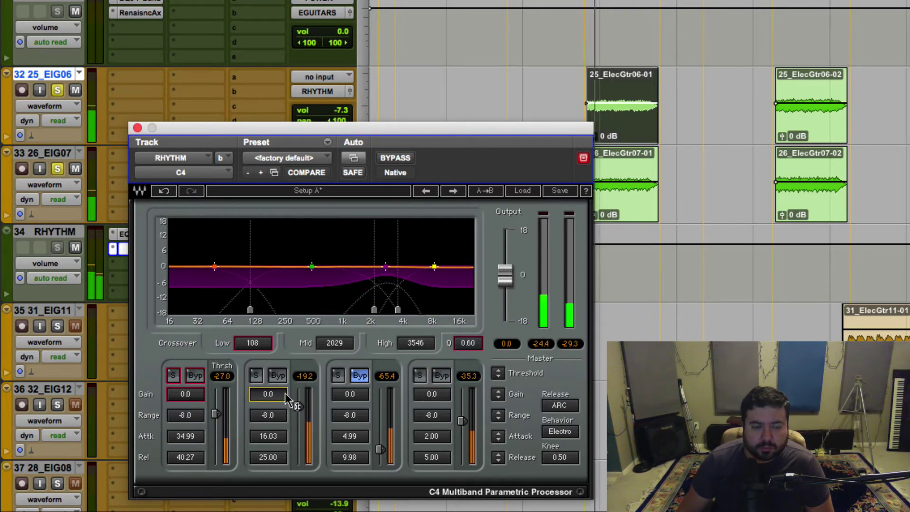
pyautogui.click(280, 376)
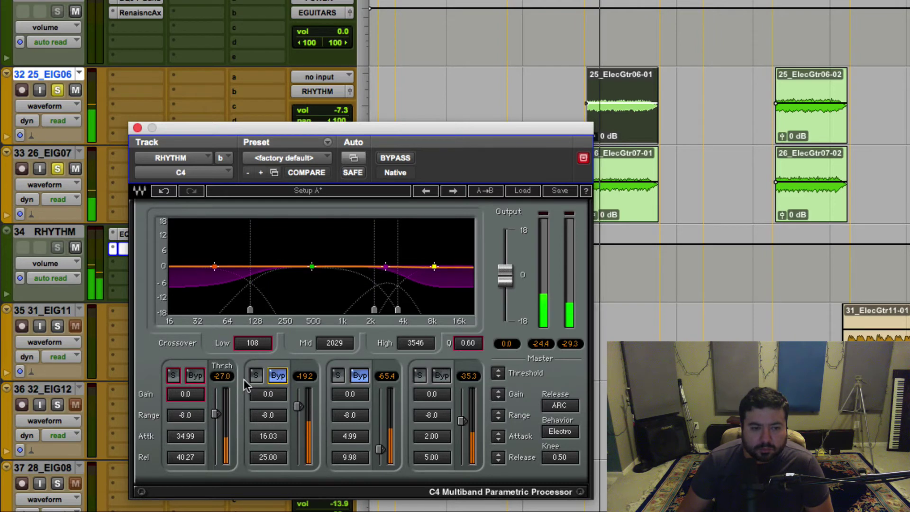
pyautogui.click(195, 375)
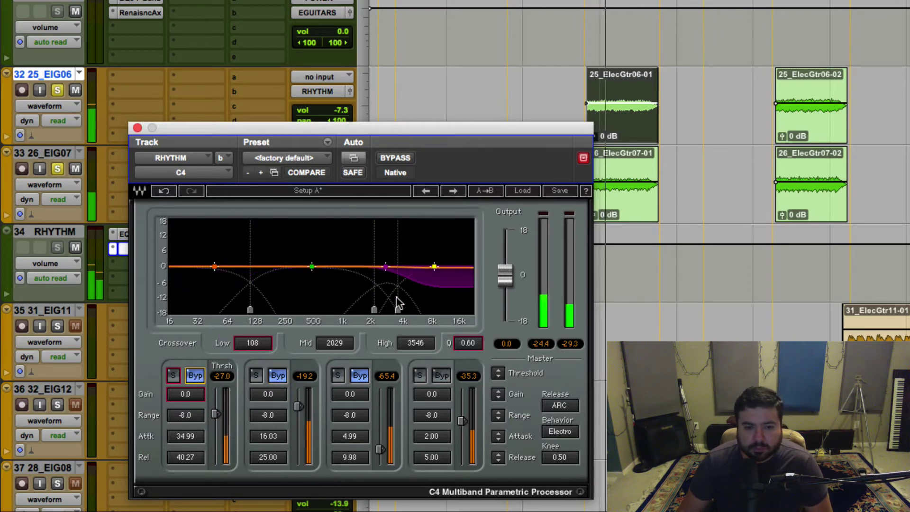
# Step: Try a band 4 cut of -9.8 with the high crossover at 4087 Hz, and return the band's gain to 0.0
pyautogui.moveTo(435, 267); pyautogui.dragTo(436, 293)
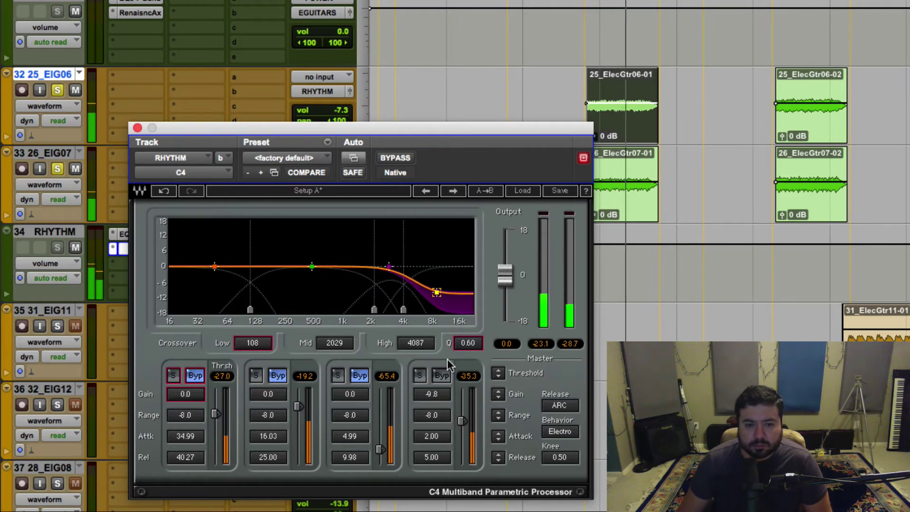
pyautogui.keyDown('alt'); pyautogui.click(436, 394); pyautogui.keyUp('alt')
pyautogui.click(435, 392)
pyautogui.press('Return')
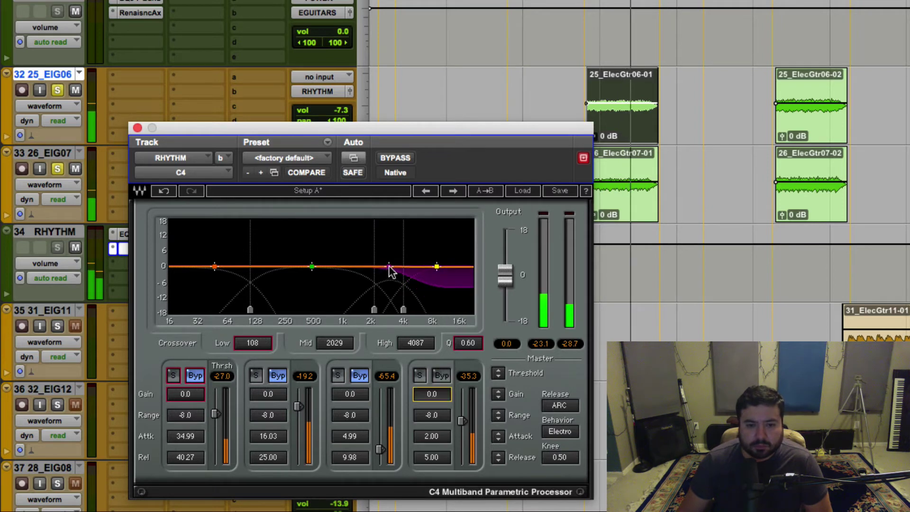
# Step: Re-enable C4 band 3 with a gain of -12.8 between crossovers at 3088 and 13555 Hz
pyautogui.moveTo(388, 266); pyautogui.dragTo(403, 268)
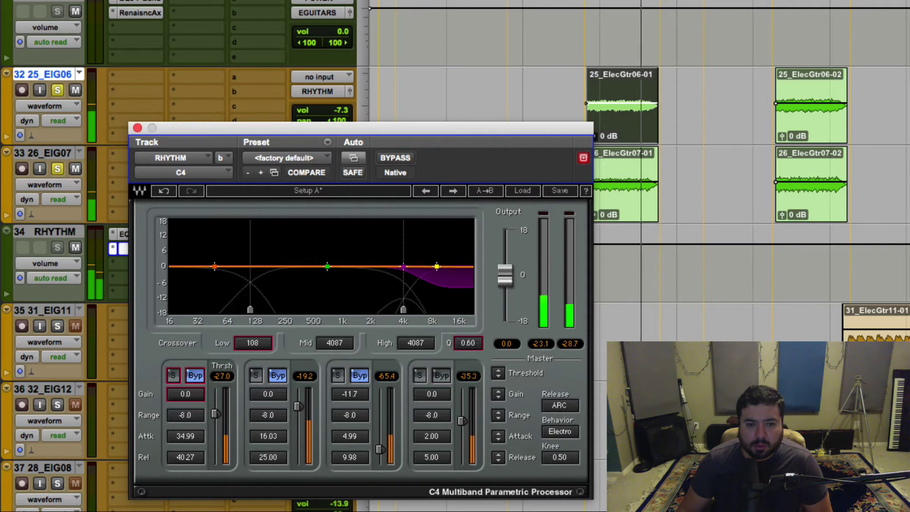
pyautogui.moveTo(403, 309); pyautogui.dragTo(454, 310)
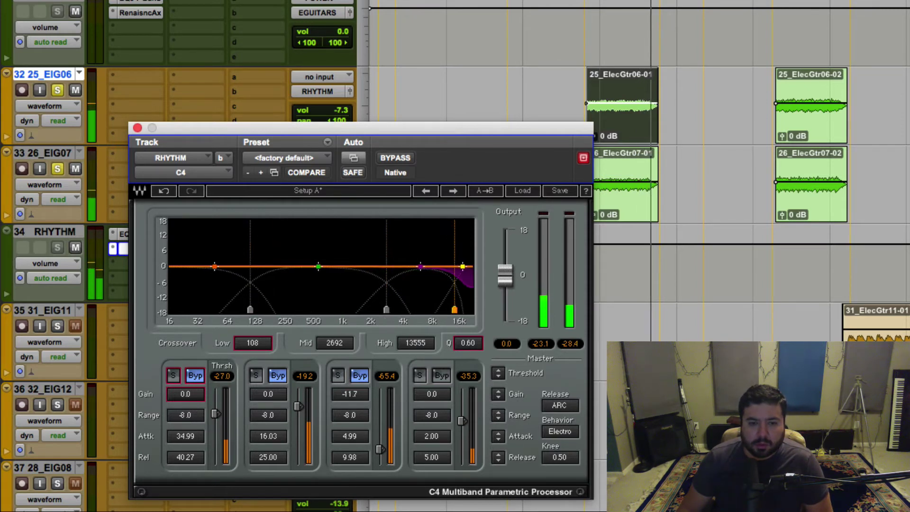
pyautogui.moveTo(421, 267); pyautogui.dragTo(425, 266)
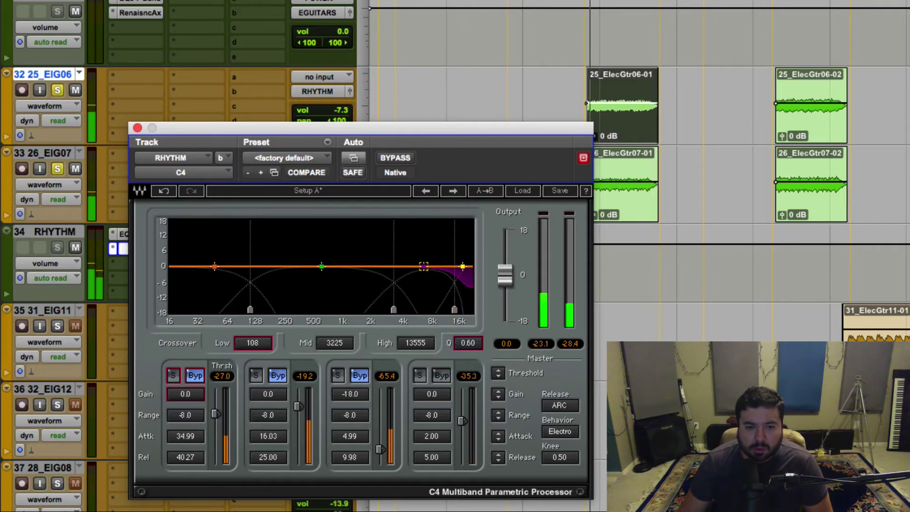
pyautogui.moveTo(424, 267); pyautogui.dragTo(423, 267)
pyautogui.click(360, 376)
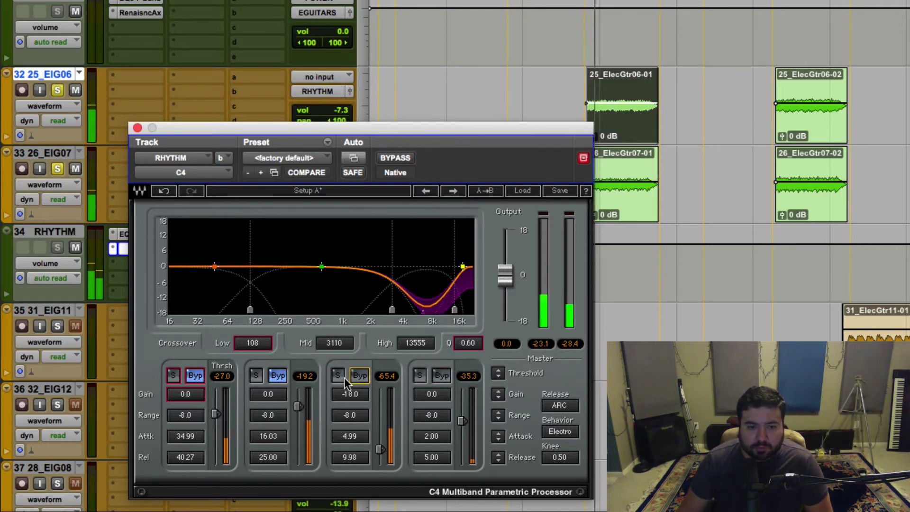
pyautogui.moveTo(425, 314); pyautogui.dragTo(423, 300)
# Step: Compare the rhythm guitars' sound with the C4 bypassed and active
pyautogui.click(393, 159)
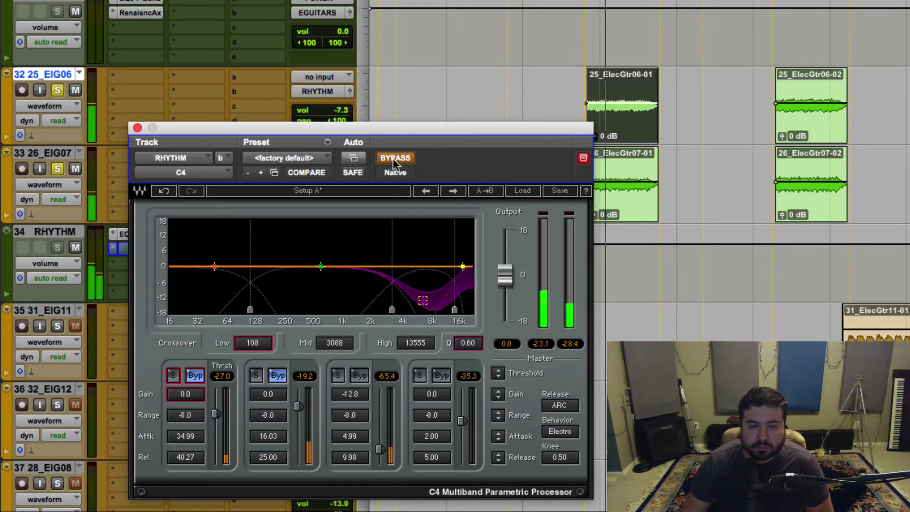
pyautogui.click(394, 158)
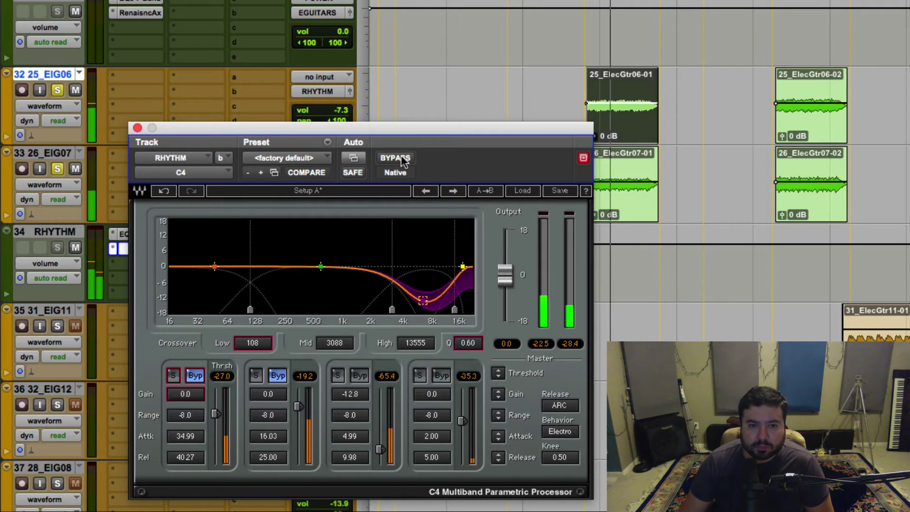
pyautogui.click(401, 156)
pyautogui.click(400, 157)
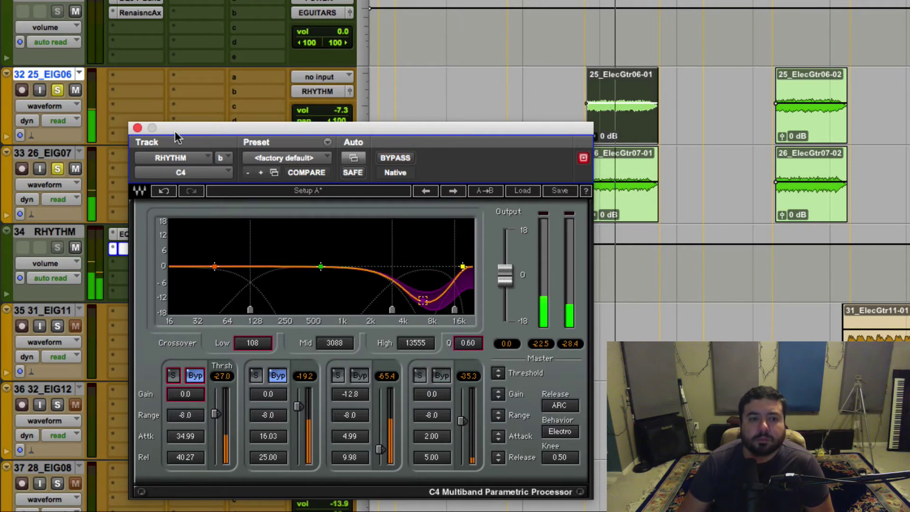
pyautogui.click(393, 158)
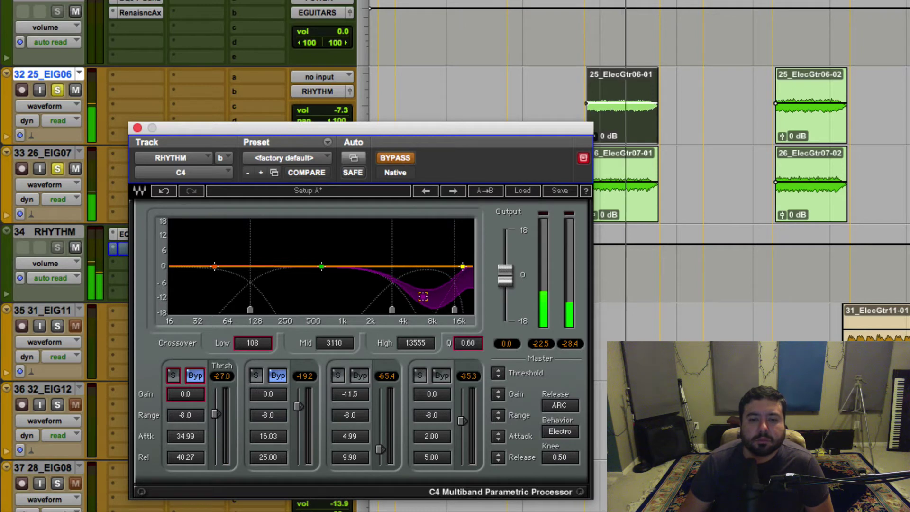
pyautogui.click(407, 161)
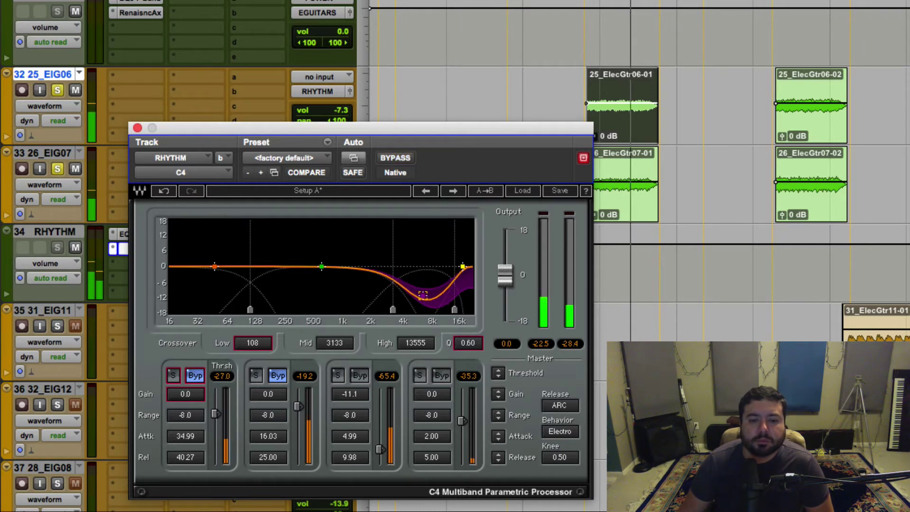
# Step: Deepen C4 band 3's gain to -16.5 with the mid crossover at 3392 Hz, check it against bypass, and close the plug-in window
pyautogui.moveTo(423, 296)
pyautogui.mouseDown()
pyautogui.moveTo(423, 246)
pyautogui.moveTo(429, 309)
pyautogui.moveTo(410, 310)
pyautogui.moveTo(423, 309)
pyautogui.mouseUp()
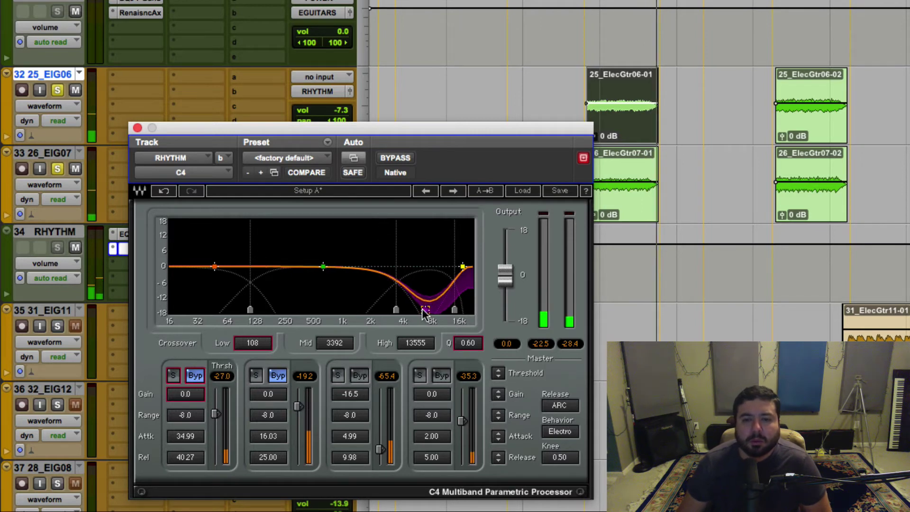
pyautogui.click(402, 158)
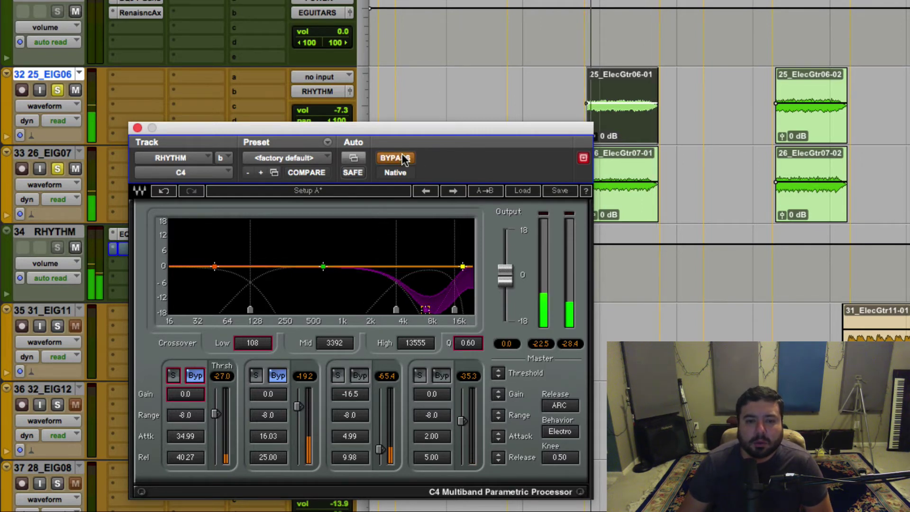
pyautogui.click(402, 157)
pyautogui.click(137, 128)
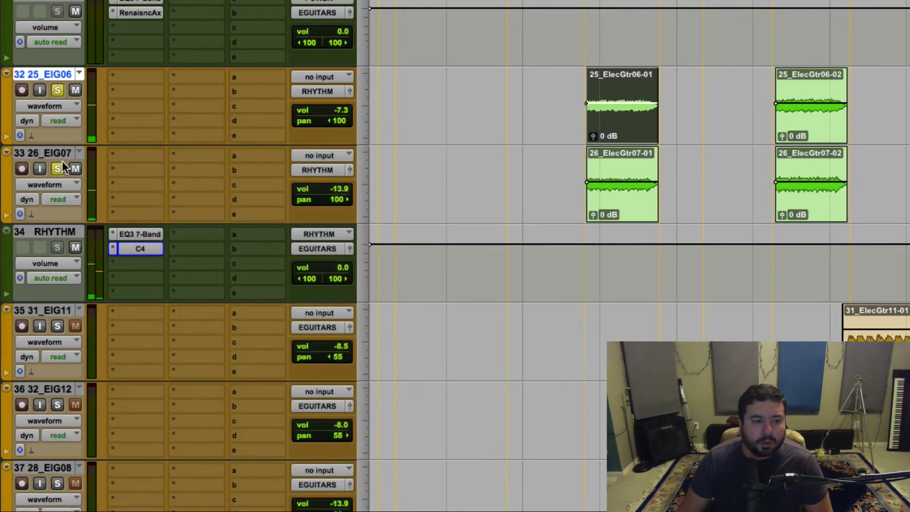
# Step: Clear the track solos and insert the stereo Renaissance Axx compressor in the RHYTHM track's third slot
pyautogui.keyDown('alt'); pyautogui.click(58, 89); pyautogui.keyUp('alt')
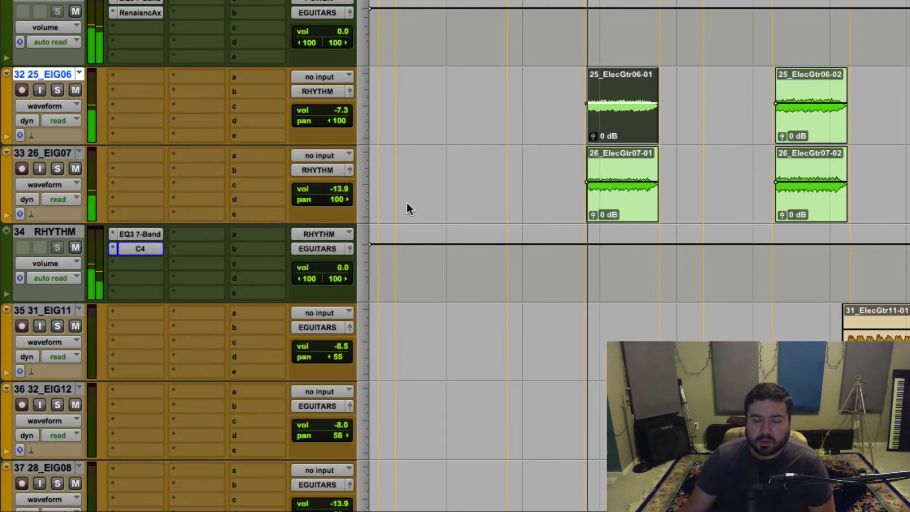
pyautogui.click(136, 263)
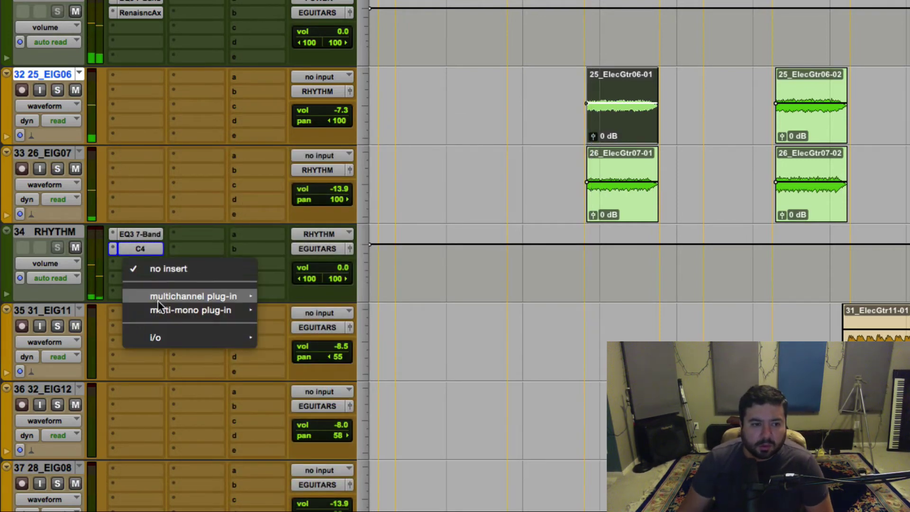
pyautogui.moveTo(157, 297)
pyautogui.moveTo(348, 310)
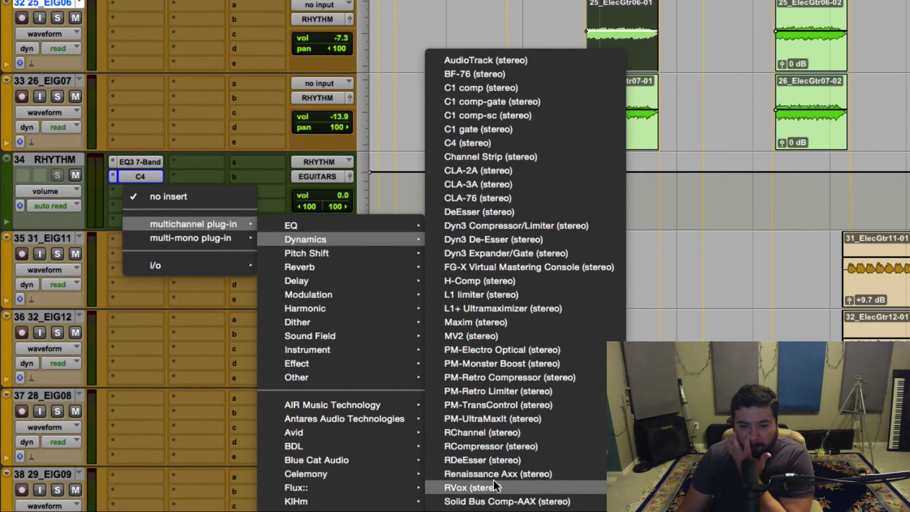
pyautogui.click(493, 488)
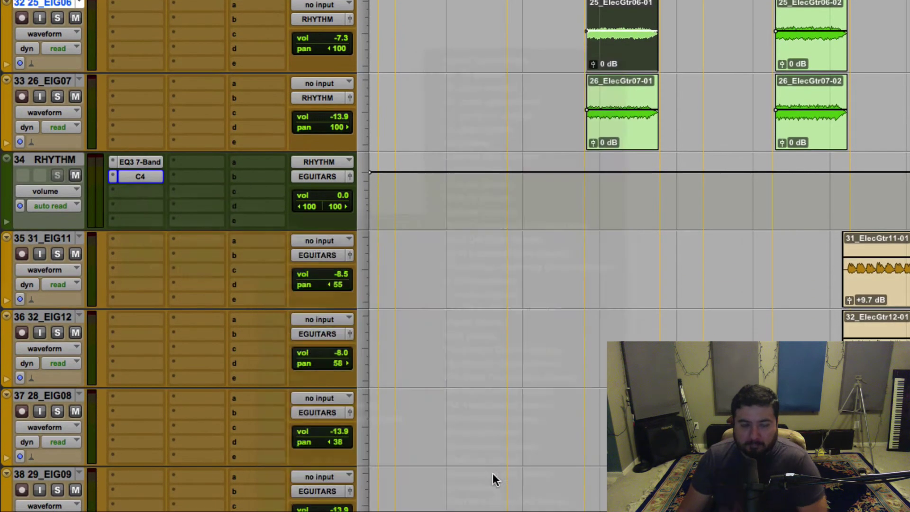
# Step: Start playback, lower the Renaissance Axx threshold to -8.5, and close its window
pyautogui.press('space')
pyautogui.moveTo(209, 176)
pyautogui.mouseDown()
pyautogui.moveTo(209, 217)
pyautogui.moveTo(209, 176)
pyautogui.moveTo(209, 198)
pyautogui.mouseUp()
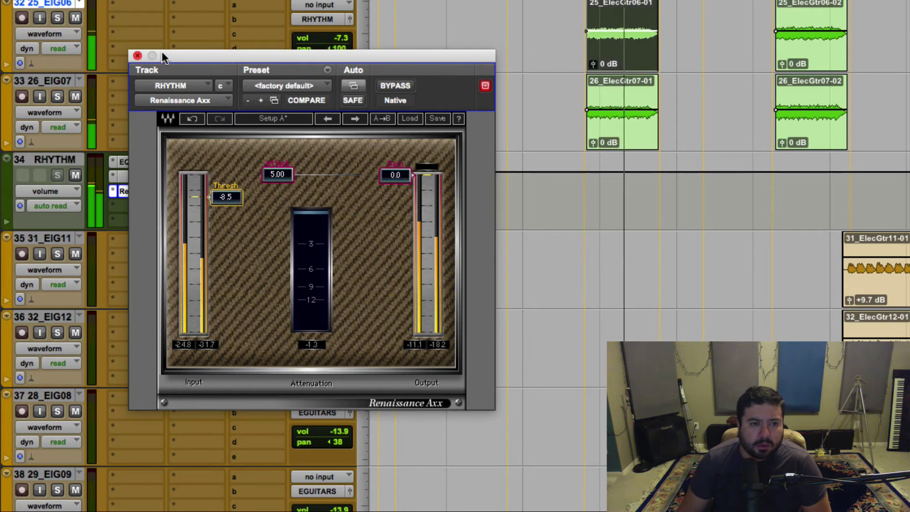
pyautogui.click(137, 55)
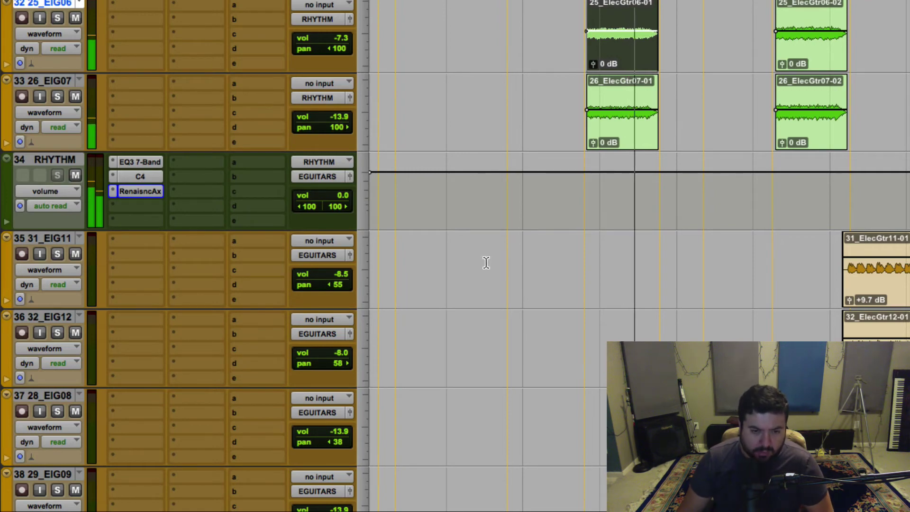
pyautogui.scroll(5, 486, 262)
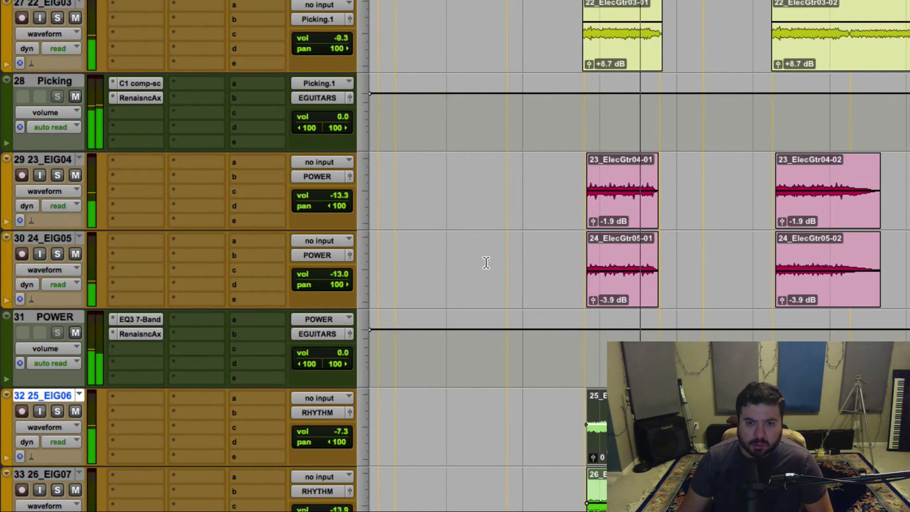
pyautogui.scroll(-3, 475, 304)
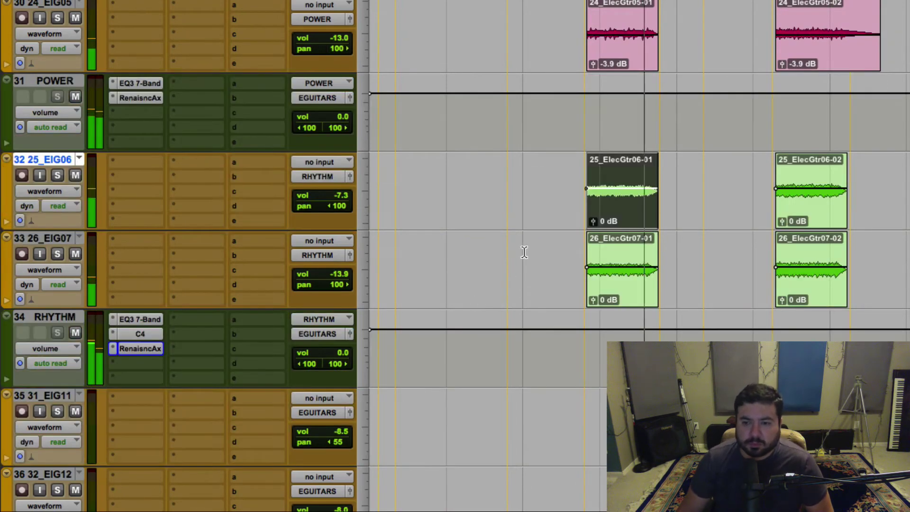
pyautogui.scroll(-1, 524, 255)
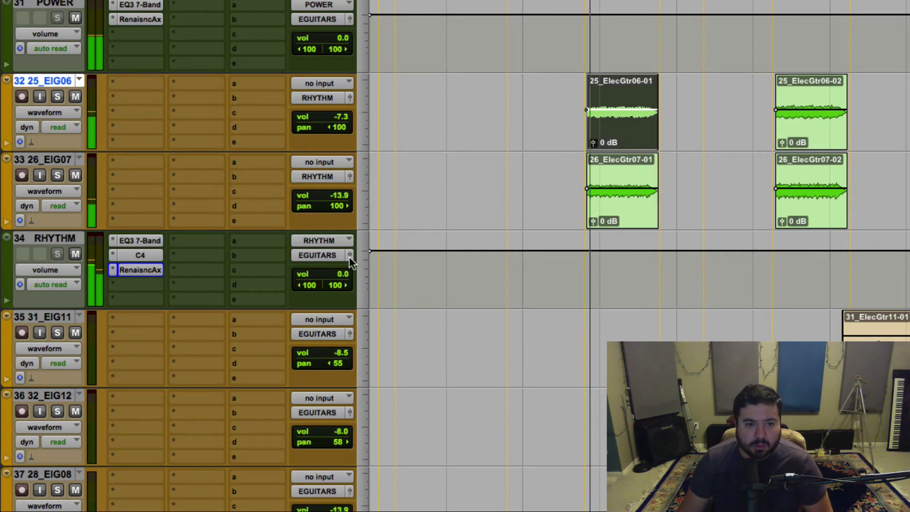
# Step: Raise the 26_EIG07 rhythm track's volume to -7.3, matching the level of its partner 25_EIG06
pyautogui.click(345, 201)
pyautogui.moveTo(344, 201); pyautogui.dragTo(345, 185)
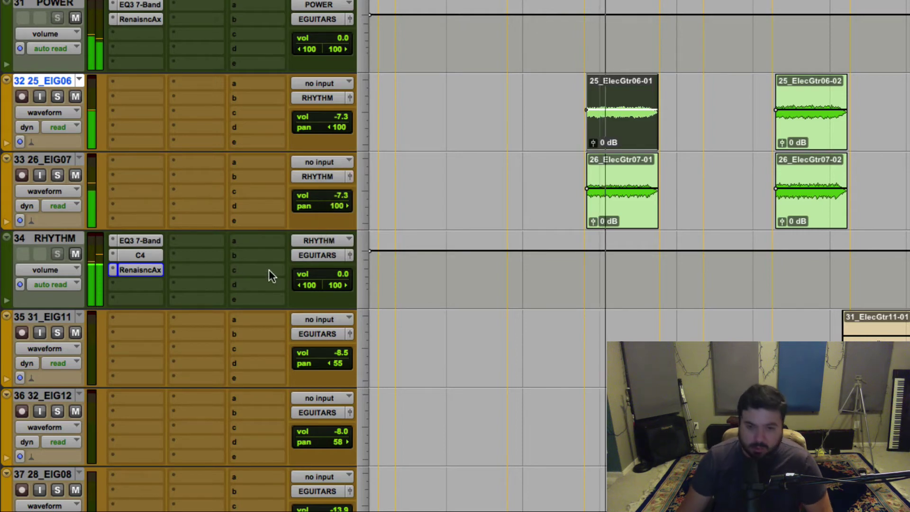
# Step: Play the song from the 31_ElecGtr11-01 clip, solo tracks 31_EIG11 and 32_EIG12, and stop playback
pyautogui.scroll(4, 664, 286)
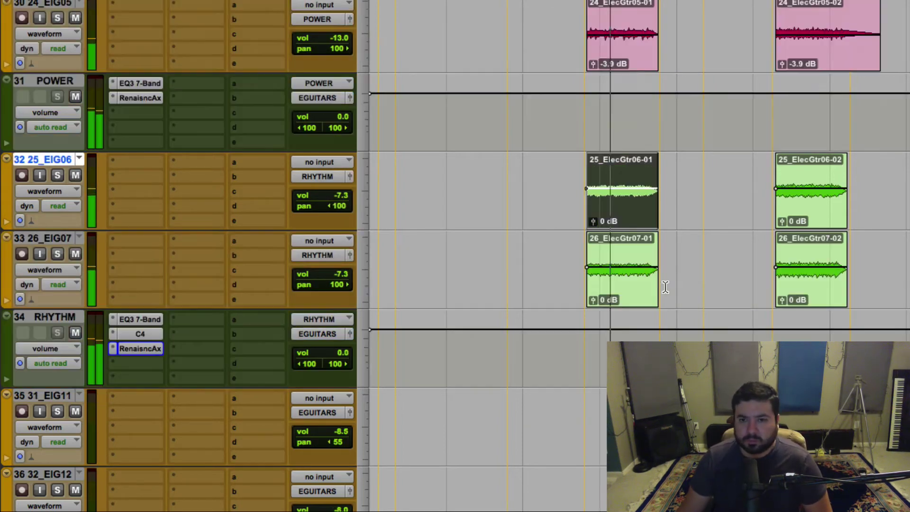
pyautogui.scroll(-5, 666, 285)
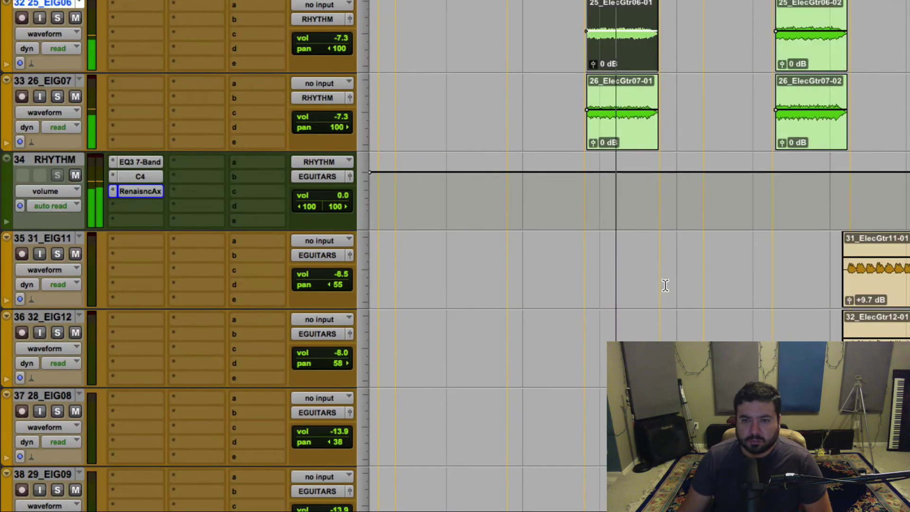
pyautogui.hscroll(4, 827, 260)
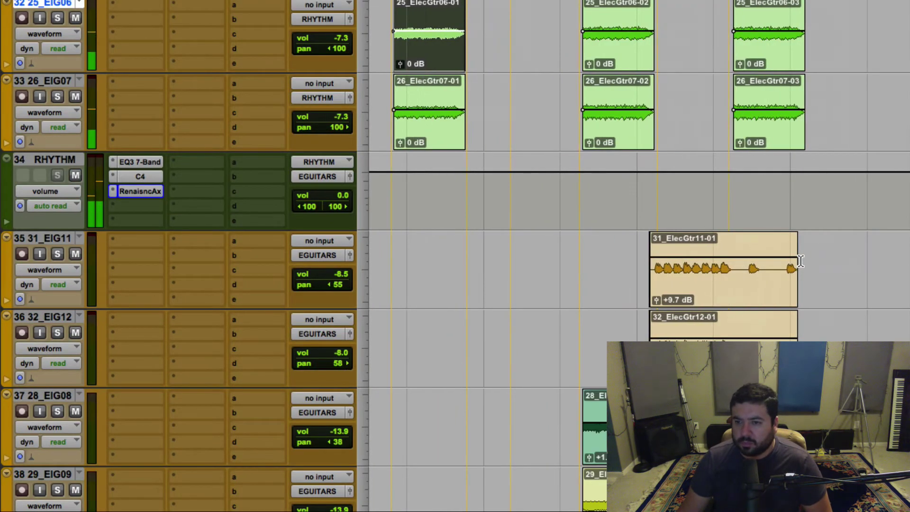
pyautogui.doubleClick(657, 268)
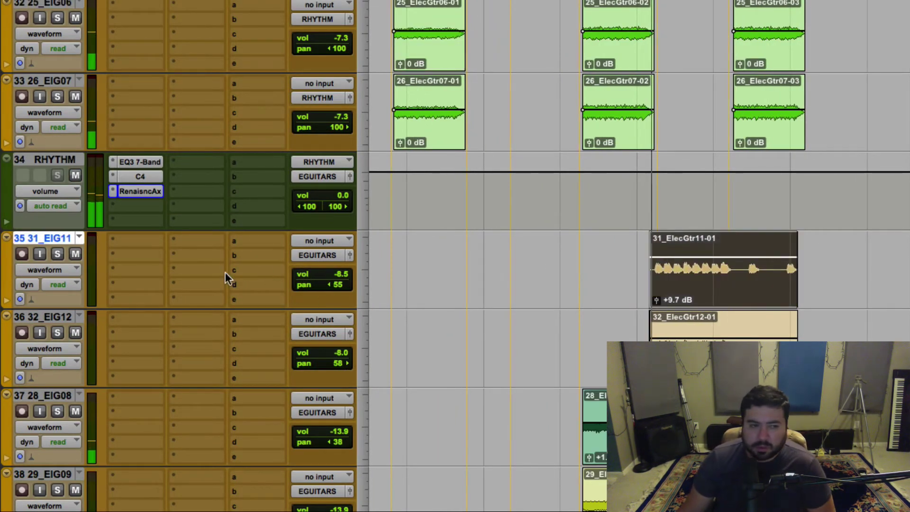
pyautogui.click(57, 255)
pyautogui.click(57, 333)
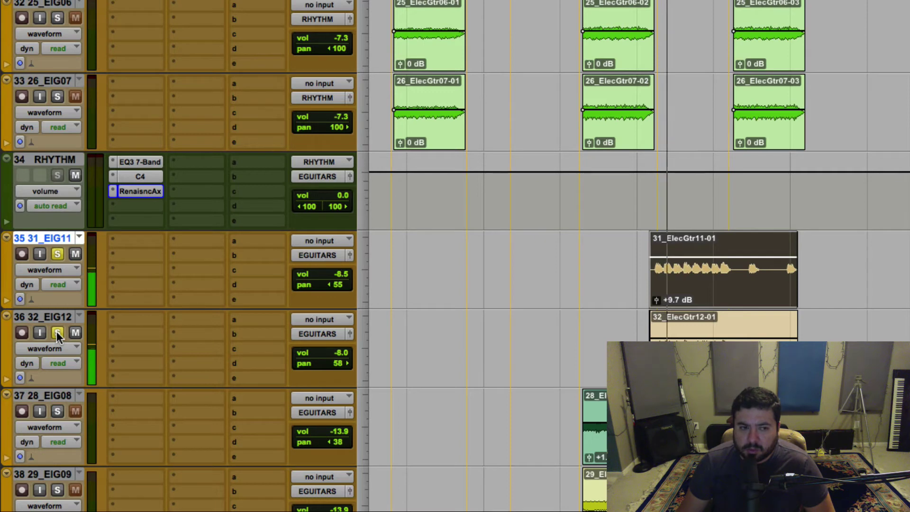
pyautogui.press('space')
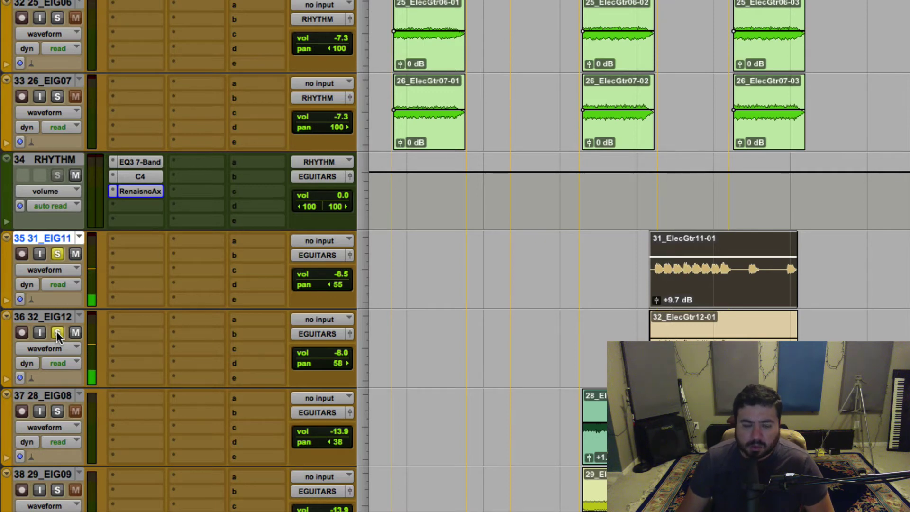
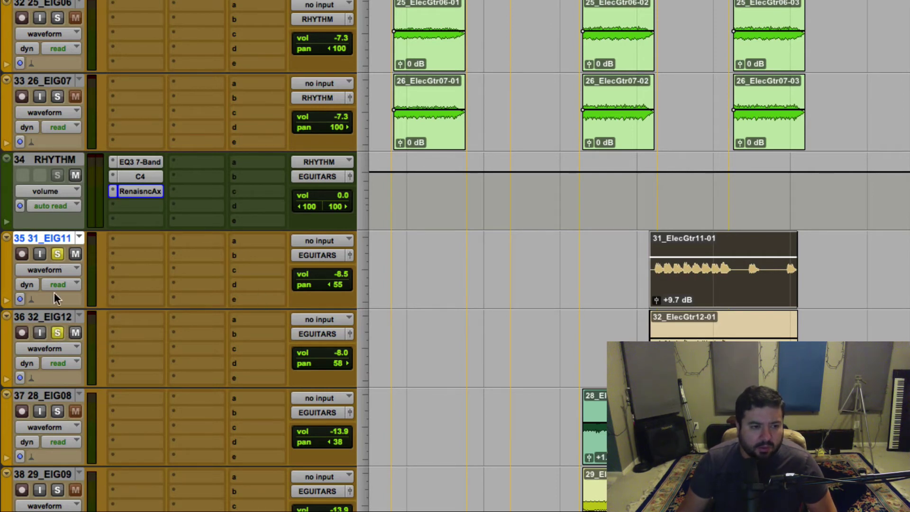
# Step: Route tracks 31_EIG11 and 32_EIG12 to a new stereo aux input named ARPEGIO and place 32_EIG12 above it
pyautogui.click(335, 255)
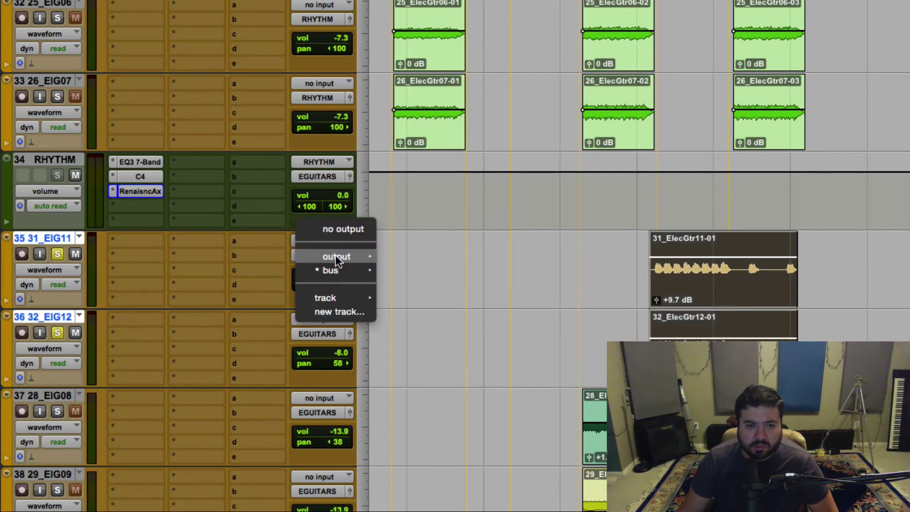
pyautogui.click(333, 309)
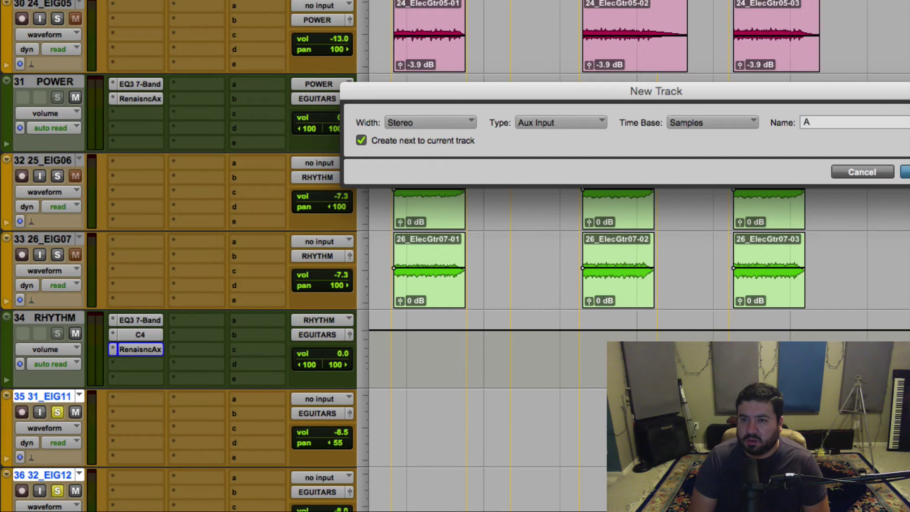
pyautogui.write('ARPEGIO')
pyautogui.press('Return')
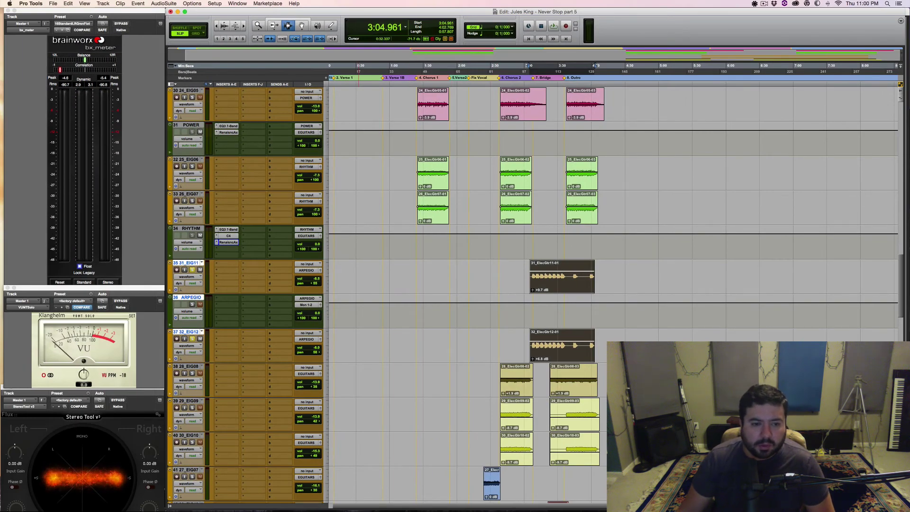
pyautogui.moveTo(186, 332); pyautogui.dragTo(186, 297)
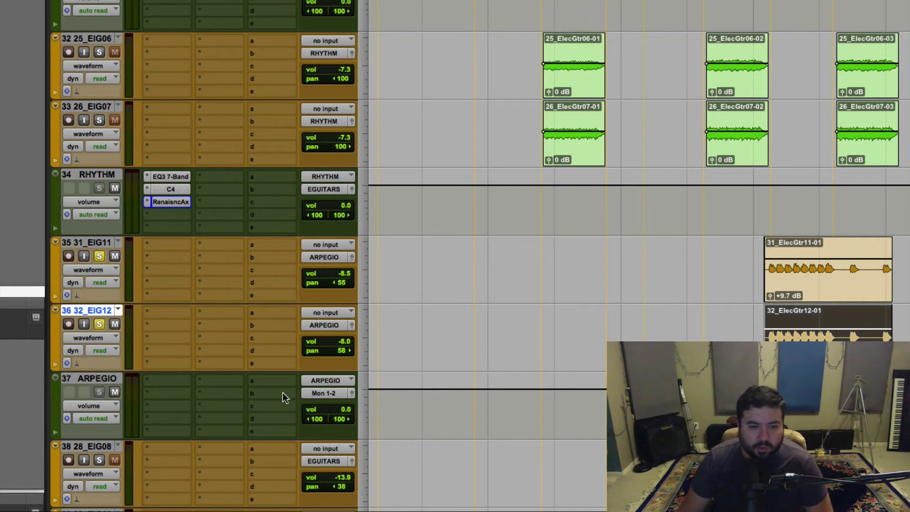
# Step: Route the ARPEGIO aux track's output to the EGUITARS stereo bus
pyautogui.click(324, 393)
pyautogui.moveTo(337, 407)
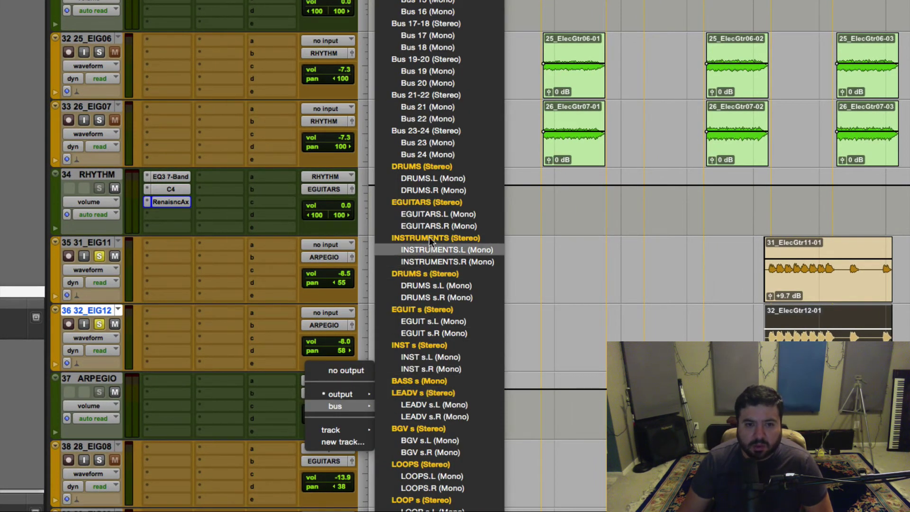
pyautogui.click(425, 200)
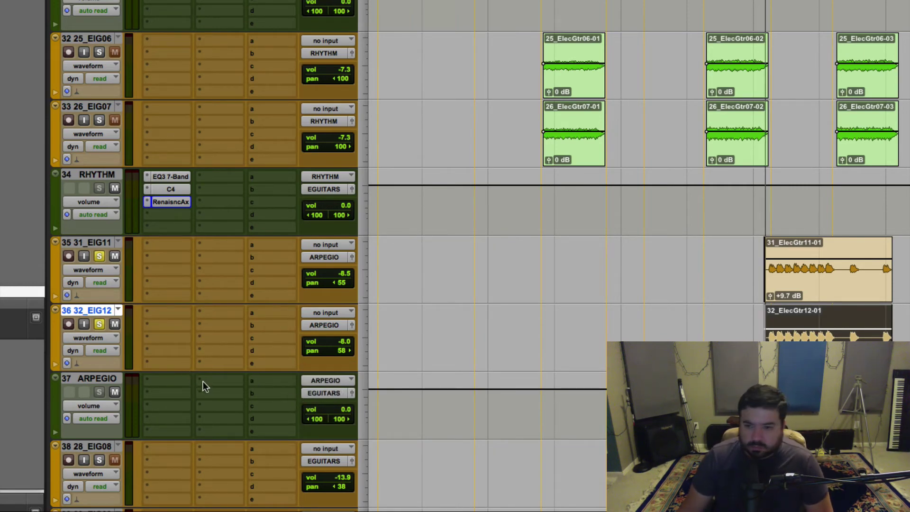
# Step: Play the opening phrase of 31_ElecGtr11-01 and insert the stereo Q6 equalizer in the ARPEGIO track's first slot
pyautogui.doubleClick(814, 264)
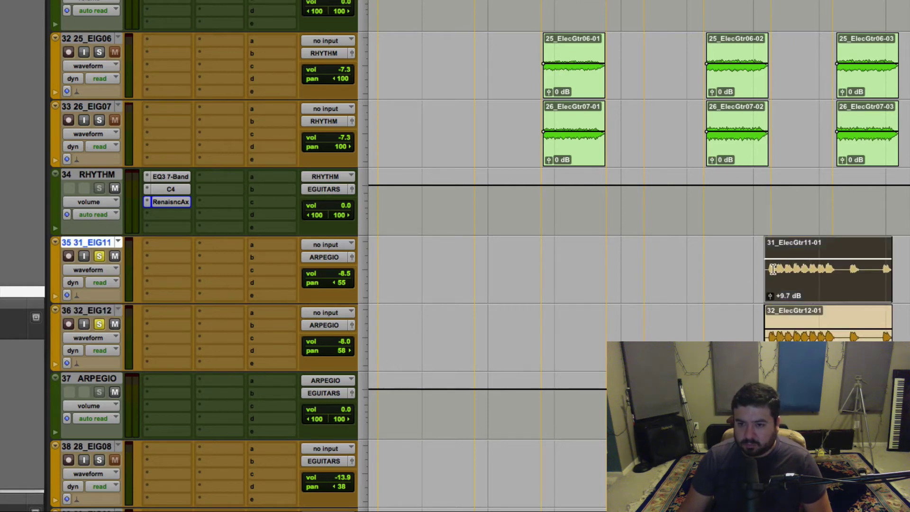
pyautogui.moveTo(766, 268); pyautogui.dragTo(835, 278)
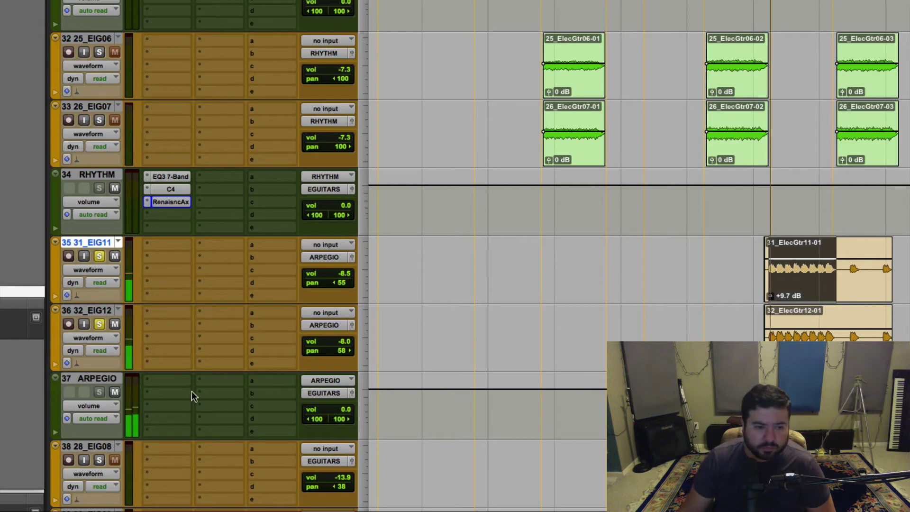
pyautogui.click(163, 380)
pyautogui.moveTo(218, 409)
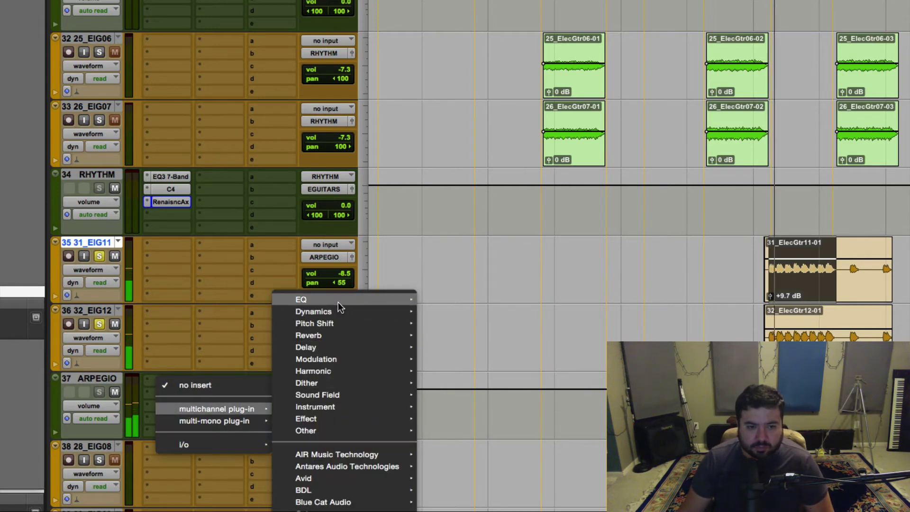
pyautogui.moveTo(331, 300)
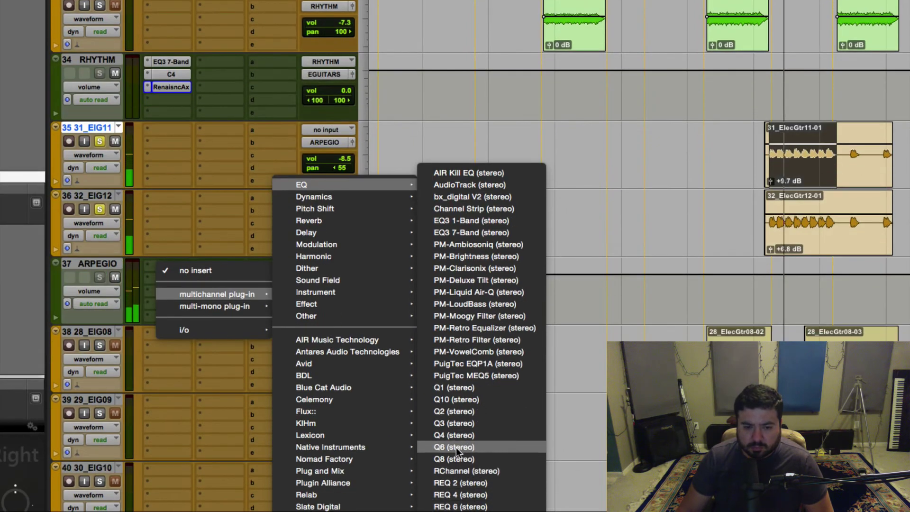
pyautogui.click(456, 448)
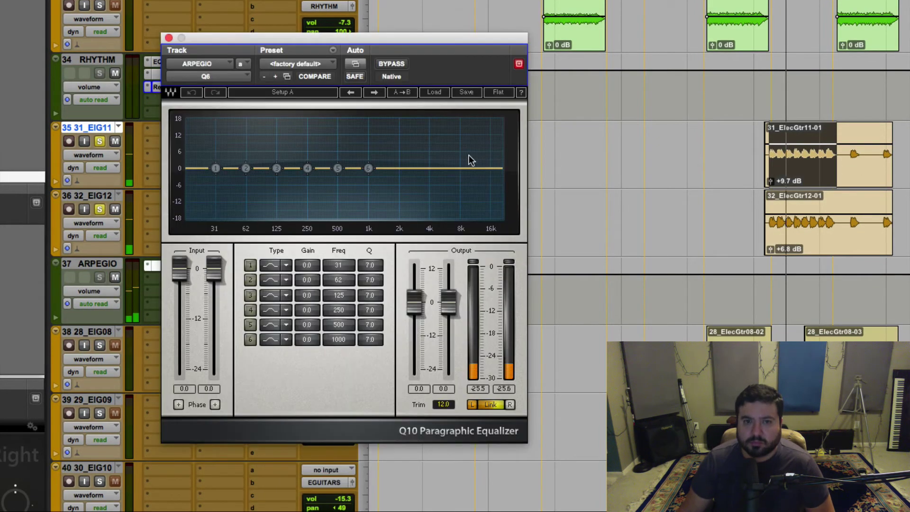
pyautogui.moveTo(442, 40); pyautogui.dragTo(536, 64)
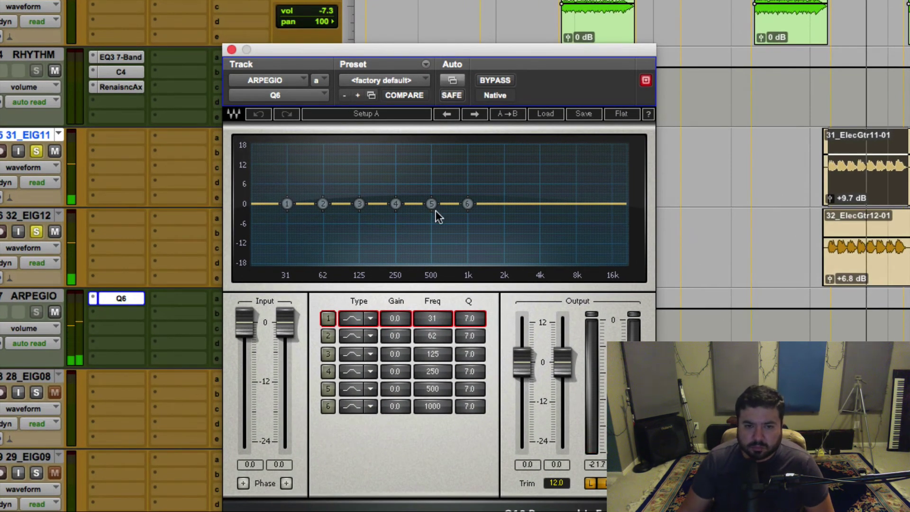
# Step: Boost Q6 band 5 by 11.1 dB at 595 Hz and narrow its Q to 30 after trying 13 and 15
pyautogui.moveTo(432, 204); pyautogui.dragTo(441, 168)
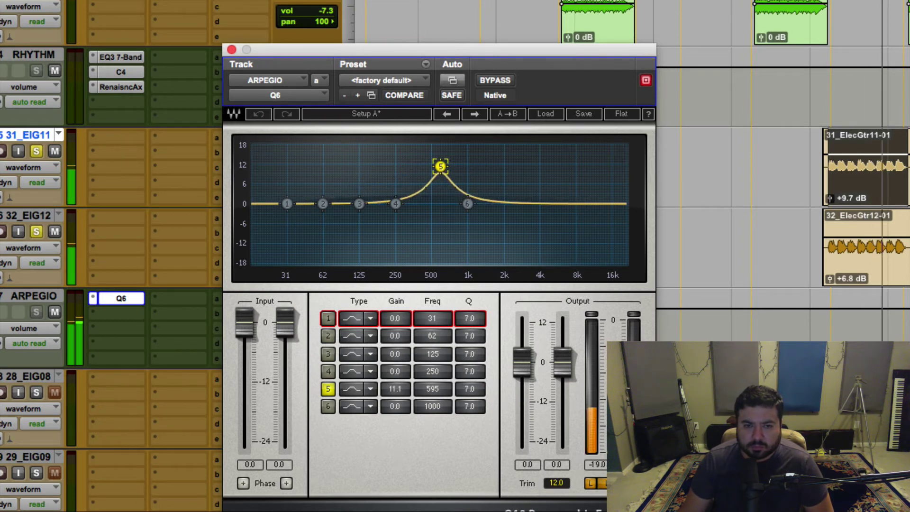
pyautogui.click(470, 385)
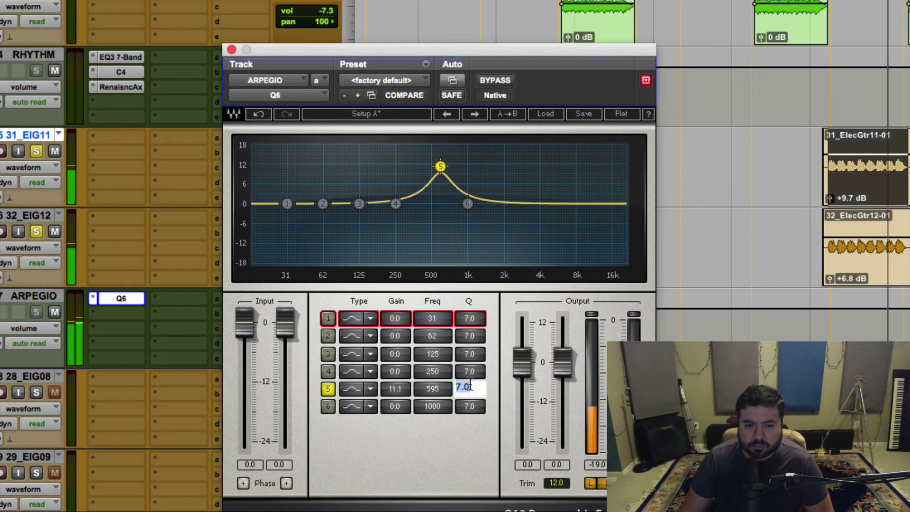
pyautogui.write('13')
pyautogui.press('Return')
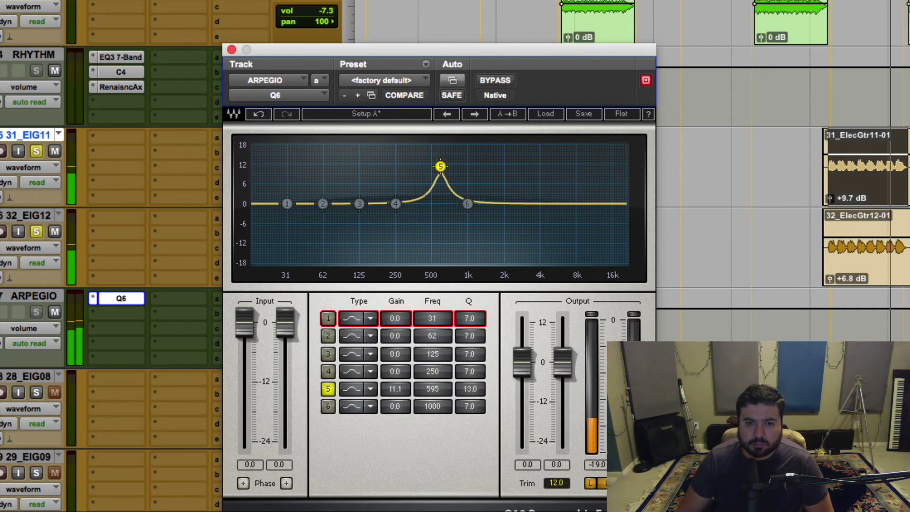
pyautogui.click(473, 388)
pyautogui.write('15')
pyautogui.press('Return')
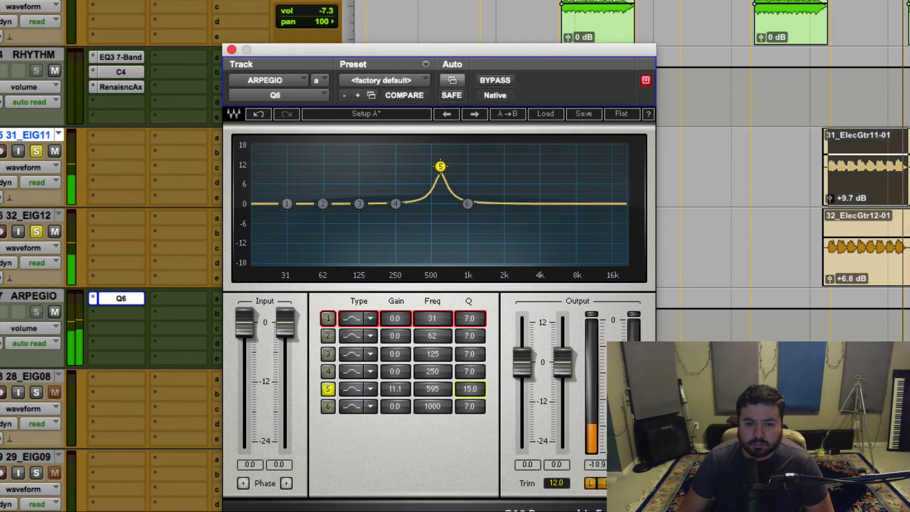
pyautogui.click(473, 388)
pyautogui.write('30')
pyautogui.press('Return')
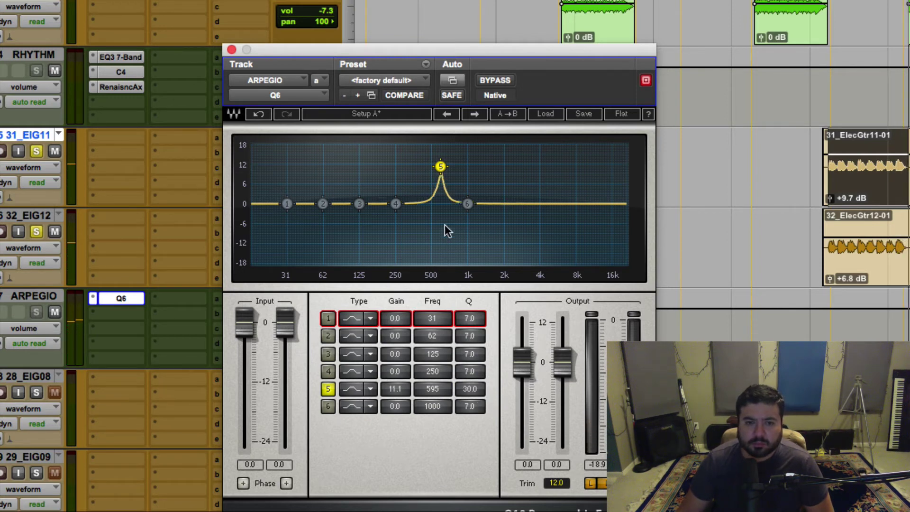
# Step: Sweep Q6 band 5 to 248 Hz with a 17.3 dB boost and compare it against bypass
pyautogui.moveTo(442, 166); pyautogui.dragTo(396, 147)
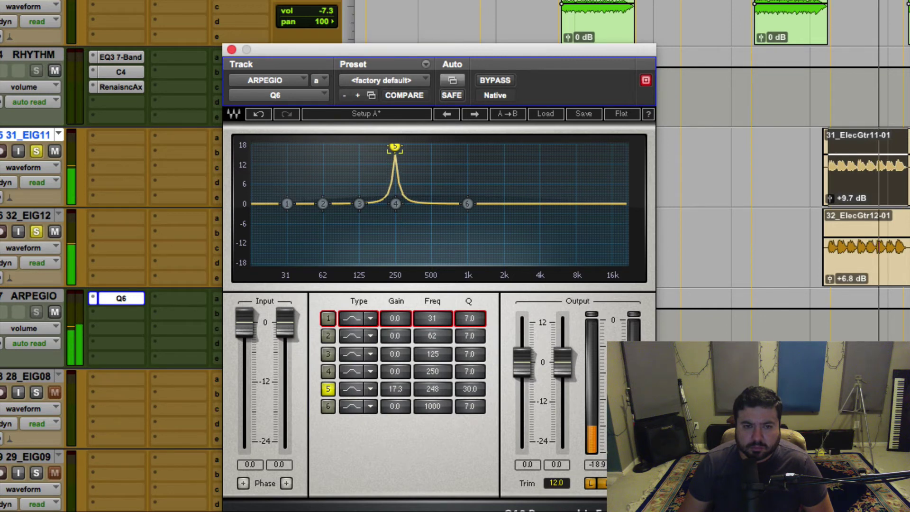
pyautogui.click(499, 82)
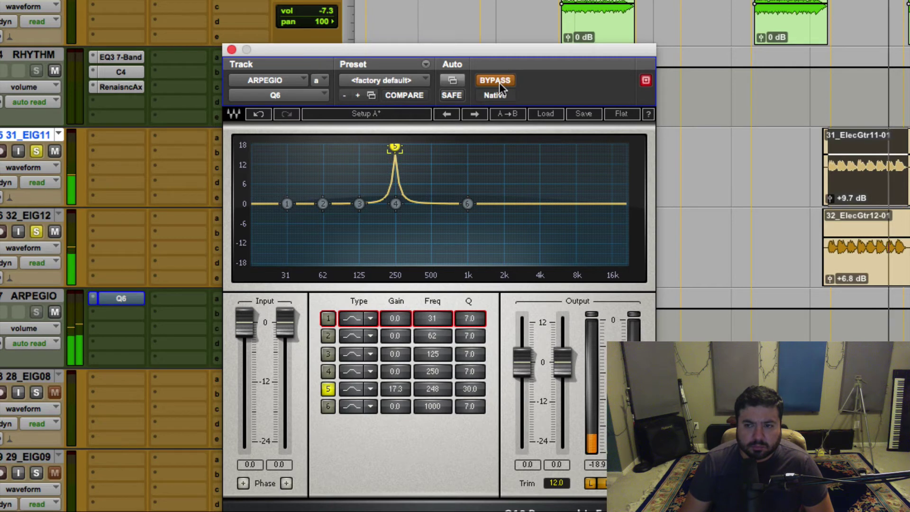
pyautogui.click(500, 82)
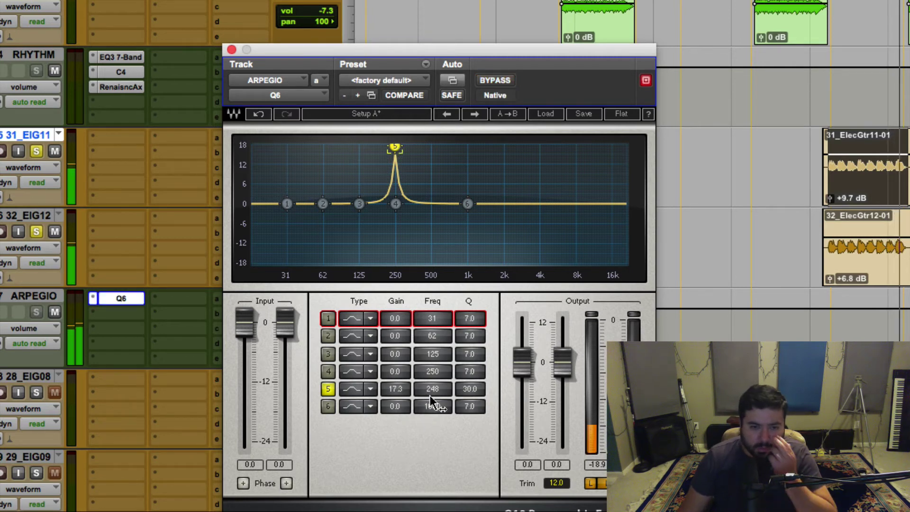
# Step: Set Q6 band 5's gain to -3 and compare the arpeggio guitars with the EQ bypassed and active
pyautogui.click(393, 389)
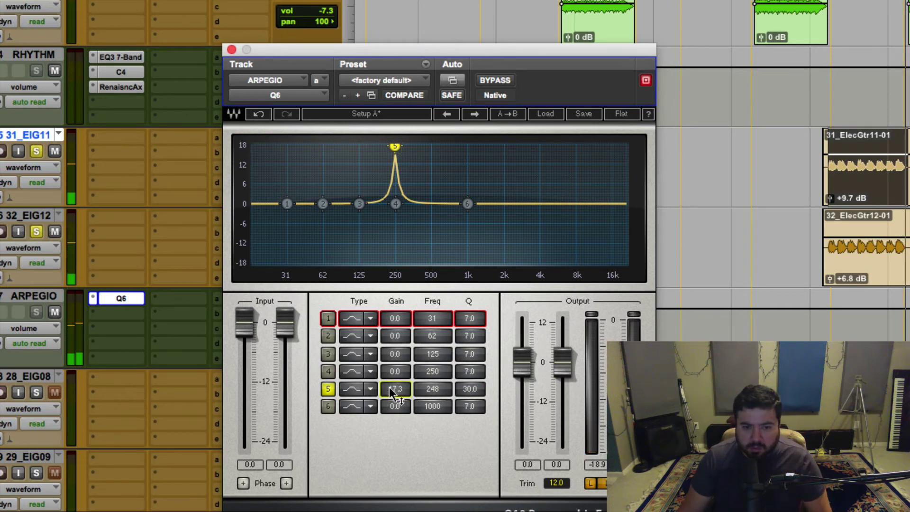
pyautogui.click(392, 390)
pyautogui.write('-3')
pyautogui.press('Return')
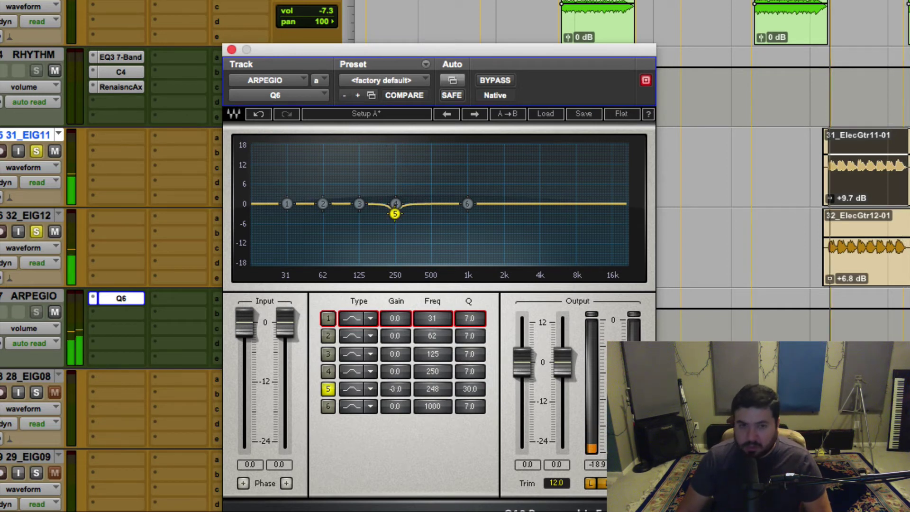
pyautogui.click(494, 80)
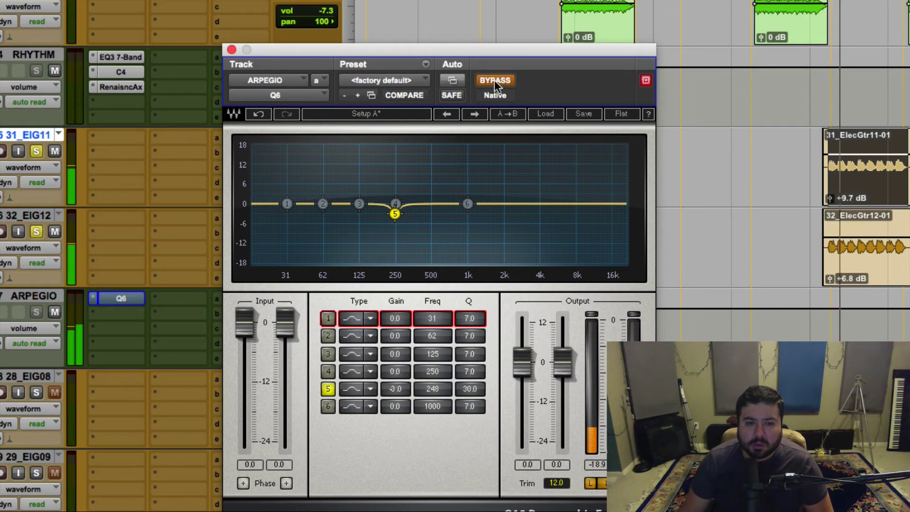
pyautogui.click(494, 81)
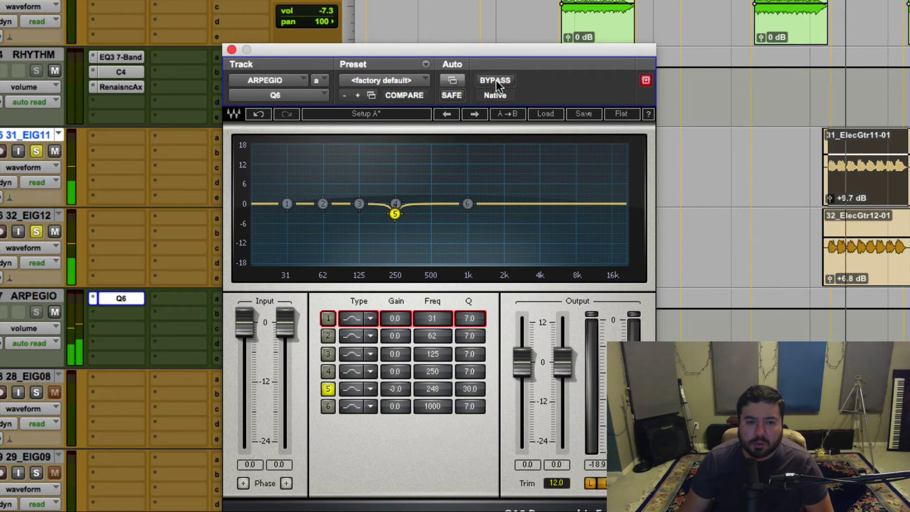
# Step: Deepen Q6 band 5 to -11.7 dB at 261 Hz and turn band 1 into a low cut at 30 Hz
pyautogui.moveTo(395, 213); pyautogui.dragTo(406, 222)
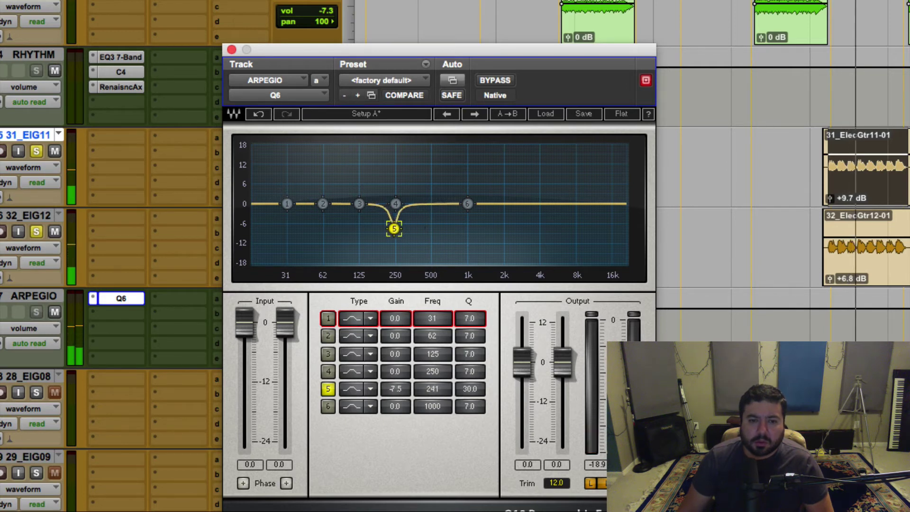
pyautogui.moveTo(388, 229); pyautogui.dragTo(382, 230)
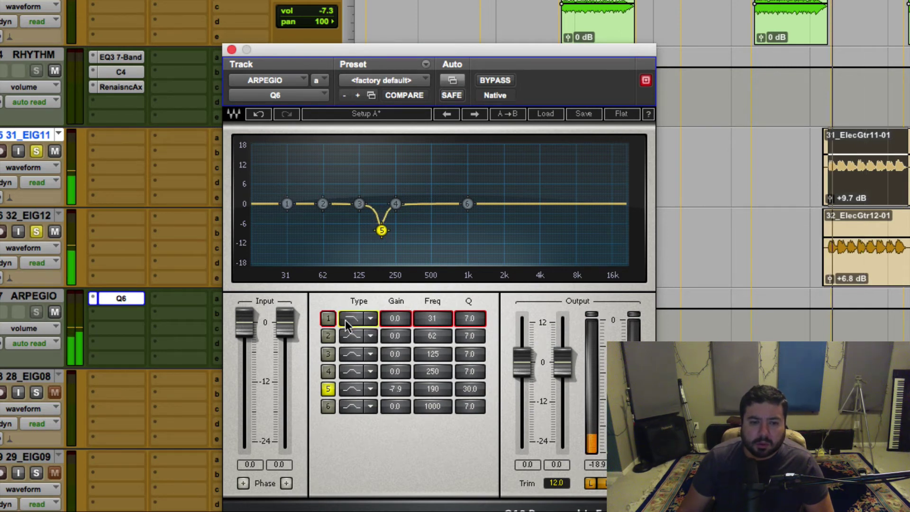
pyautogui.moveTo(282, 203); pyautogui.dragTo(284, 226)
pyautogui.moveTo(381, 230); pyautogui.dragTo(398, 243)
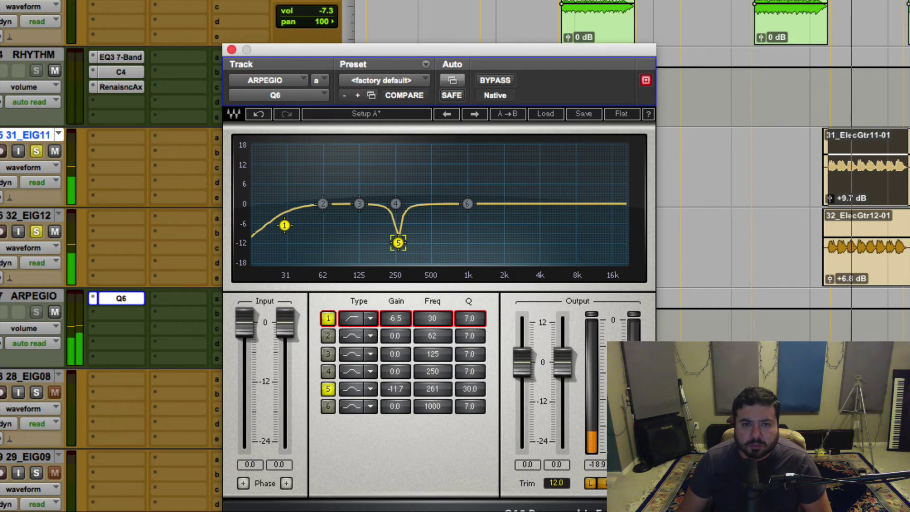
# Step: Move Q6 band 5 to a -11.8 dB cut at 590 Hz and compare it against bypass
pyautogui.moveTo(398, 243); pyautogui.dragTo(435, 244)
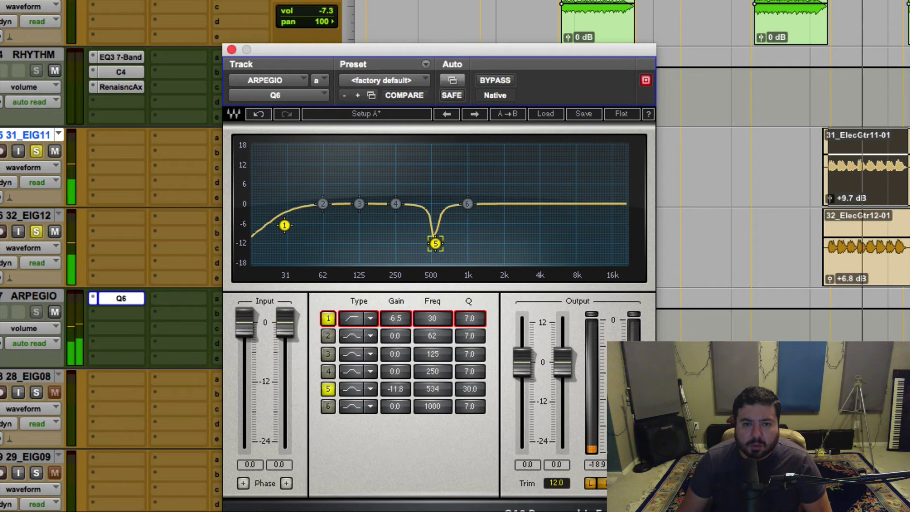
pyautogui.moveTo(435, 244); pyautogui.dragTo(442, 244)
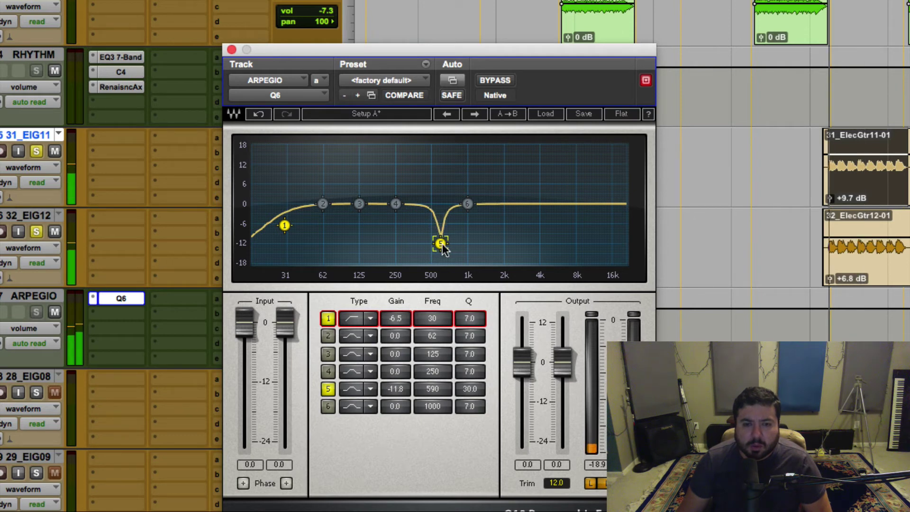
pyautogui.click(504, 81)
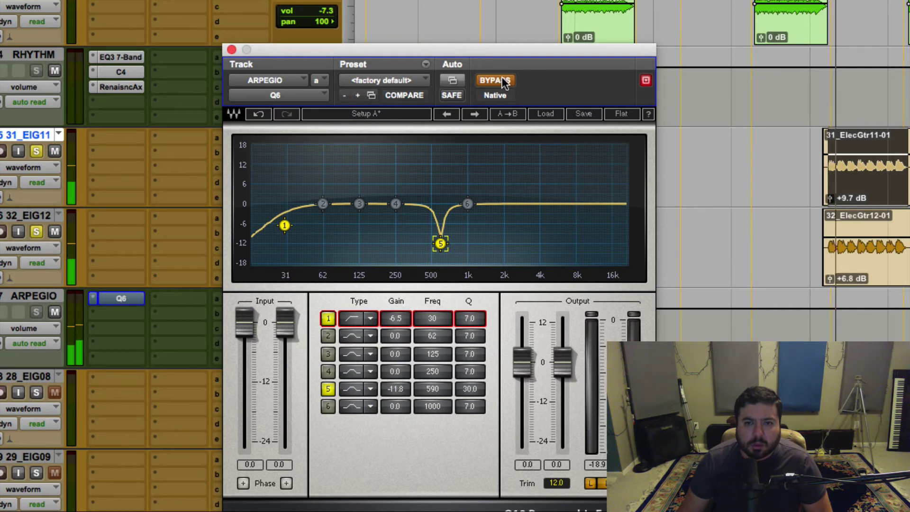
pyautogui.click(502, 80)
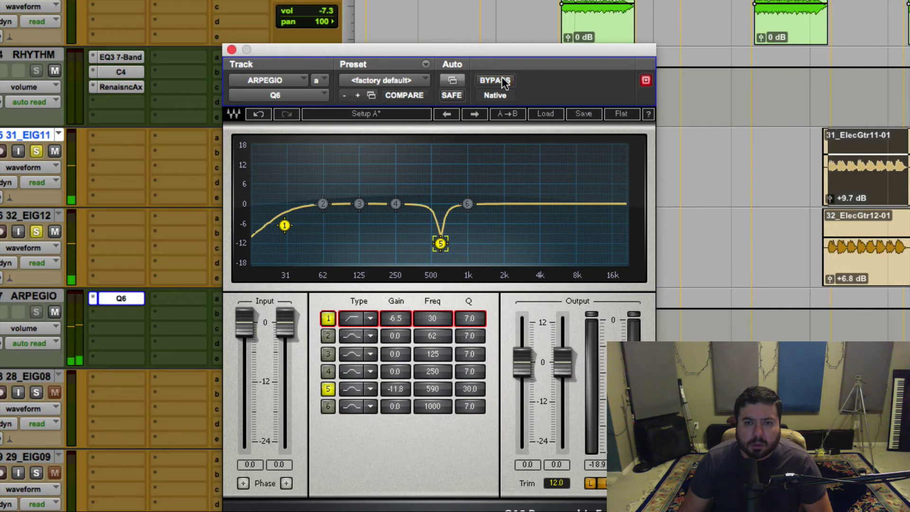
pyautogui.click(231, 49)
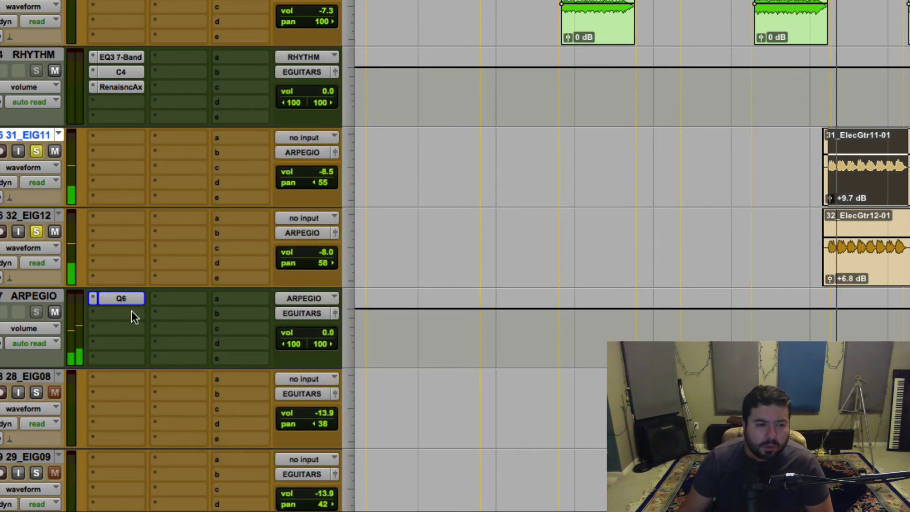
# Step: Unsolo both arpeggio guitars and insert a stereo Renaissance Axx on ARPEGIO with its threshold at -4.4
pyautogui.click(36, 150)
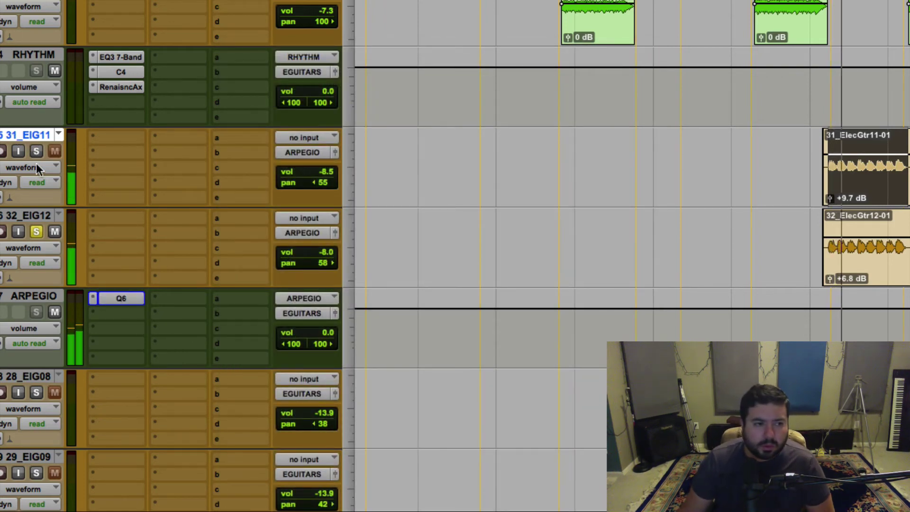
pyautogui.click(37, 233)
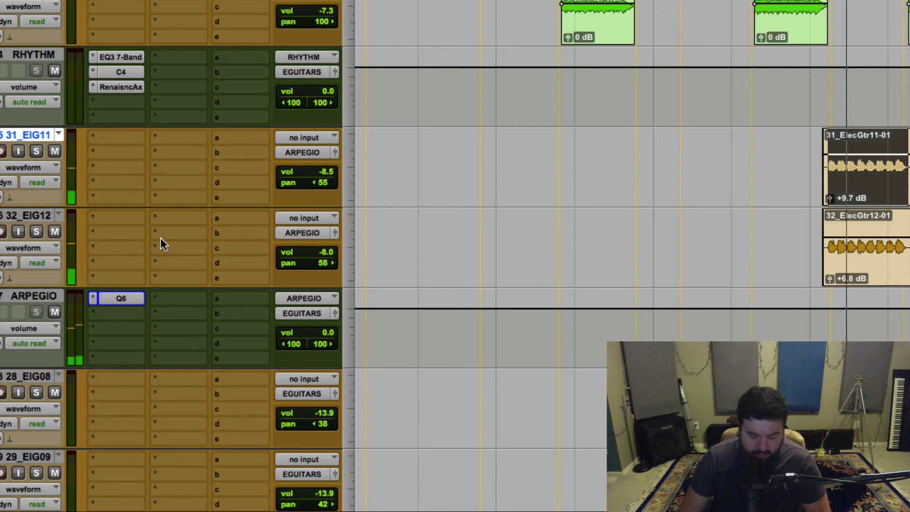
pyautogui.click(125, 313)
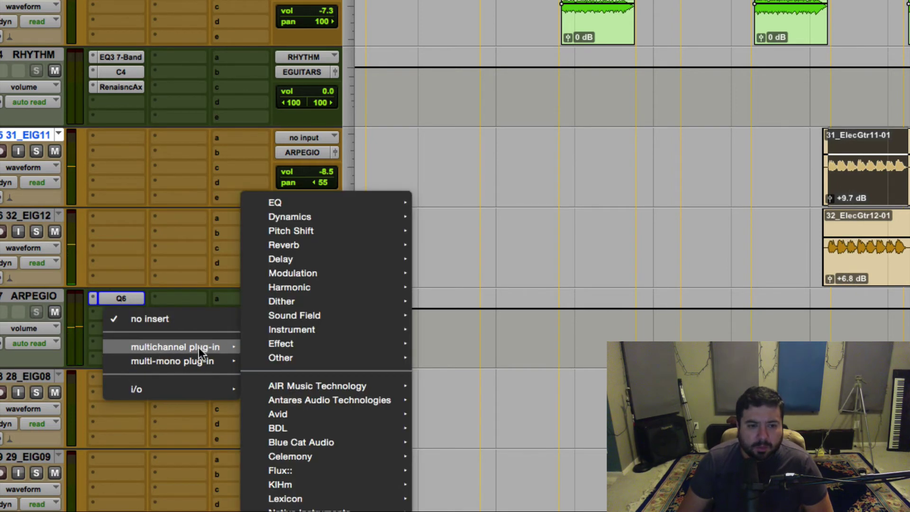
pyautogui.moveTo(199, 347)
pyautogui.moveTo(298, 216)
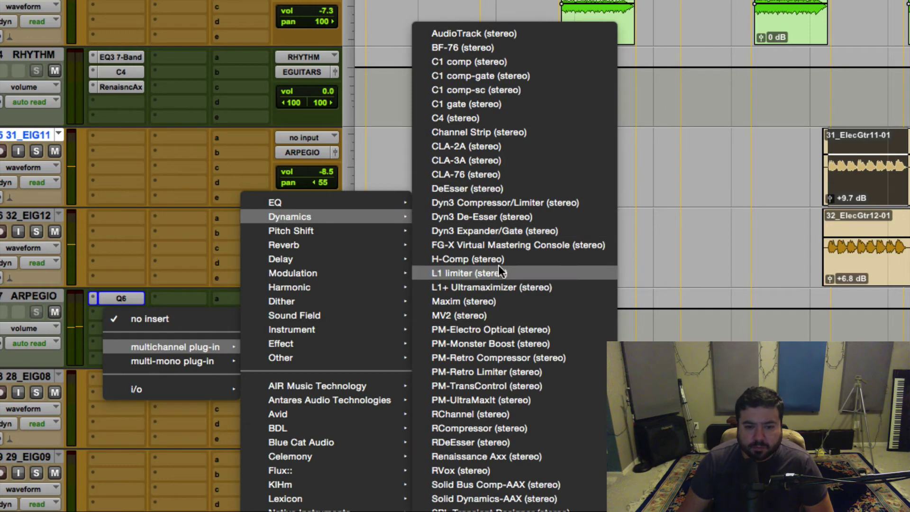
pyautogui.click(477, 456)
pyautogui.moveTo(313, 181); pyautogui.dragTo(313, 192)
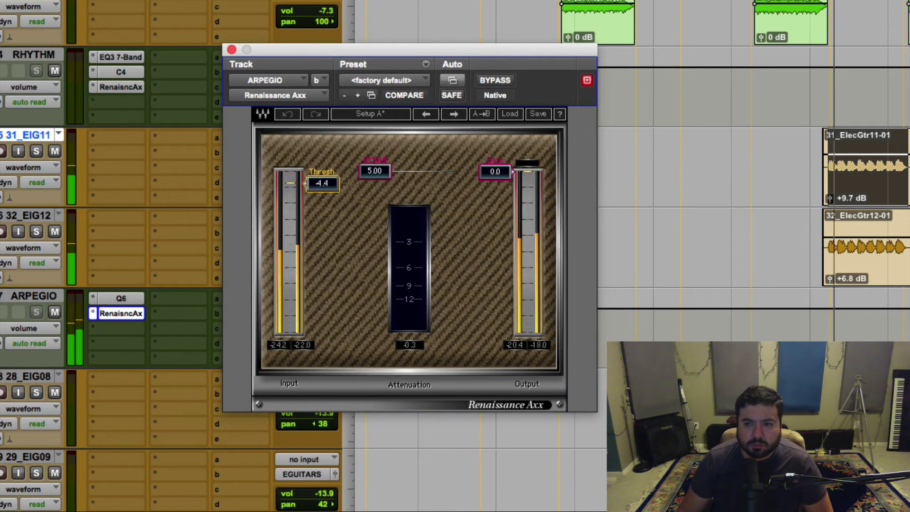
pyautogui.click(232, 49)
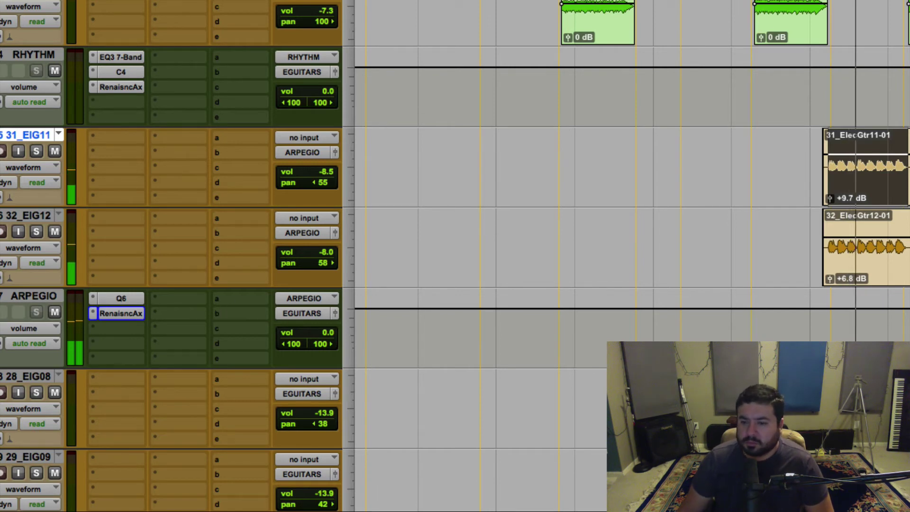
# Step: Play the section with 28_EIG08 and solo the 28_EIG08, 29_EIG09 and 30_EIG10 guitar tracks
pyautogui.click(29, 376)
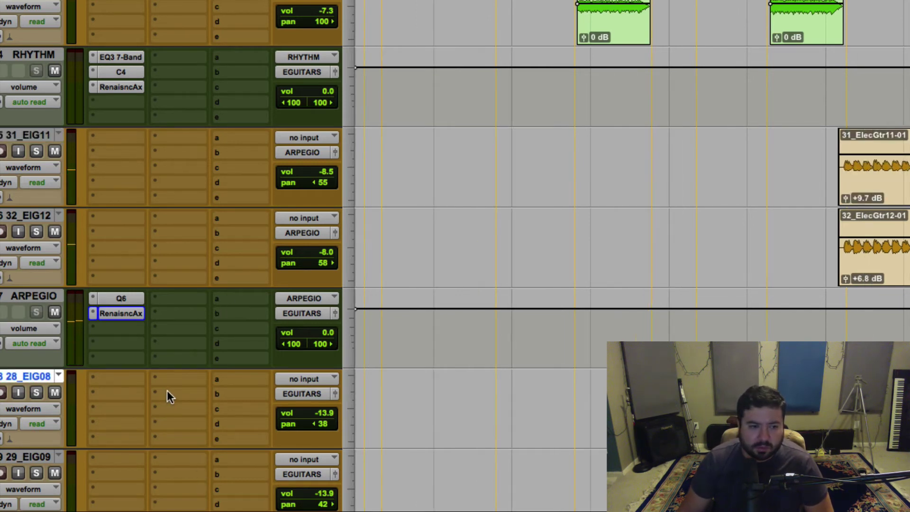
pyautogui.scroll(-5, 163, 391)
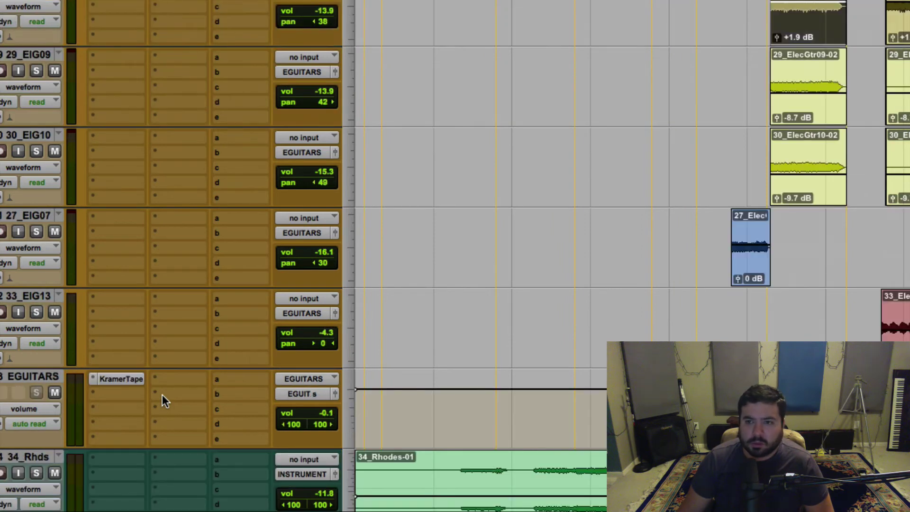
pyautogui.scroll(1, 162, 395)
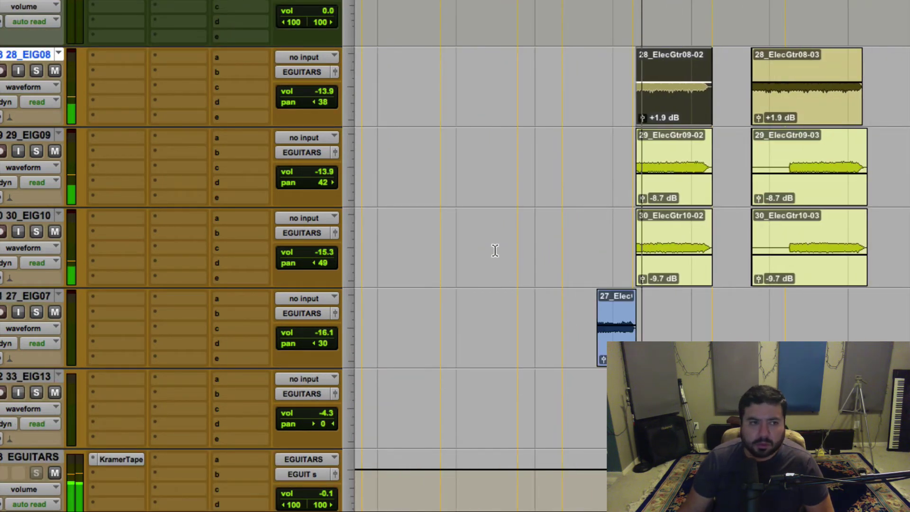
pyautogui.hscroll(-3, 495, 250)
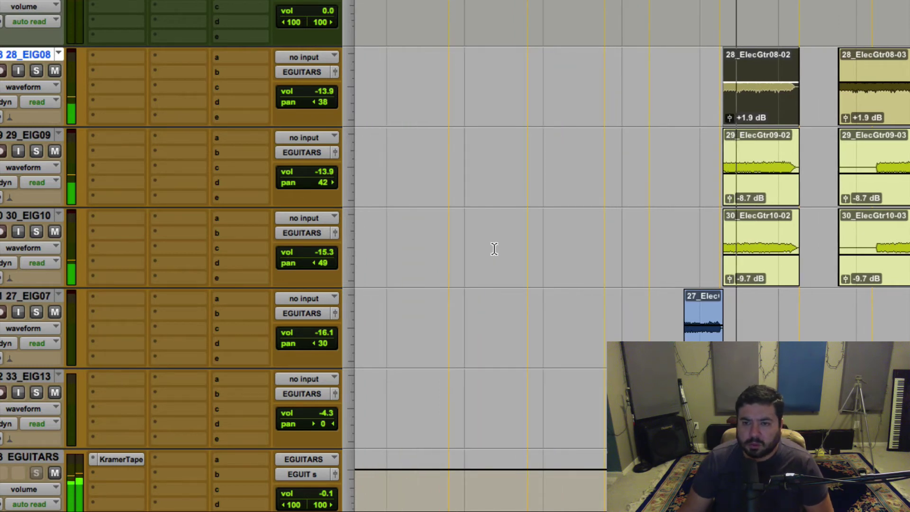
pyautogui.click(36, 71)
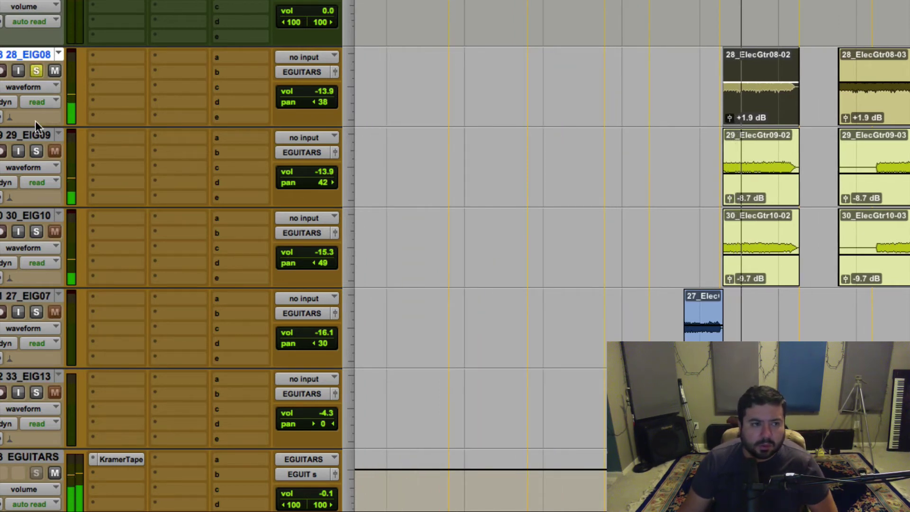
pyautogui.click(37, 150)
pyautogui.click(36, 231)
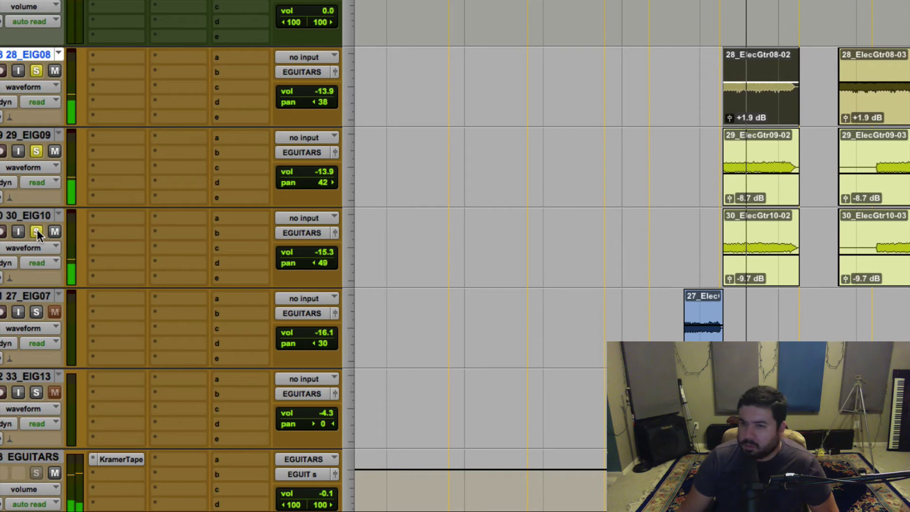
# Step: Create a stereo aux input named LEAD GUITAR from 28_EIG08's output, placed next to the current track
pyautogui.click(298, 72)
pyautogui.click(315, 129)
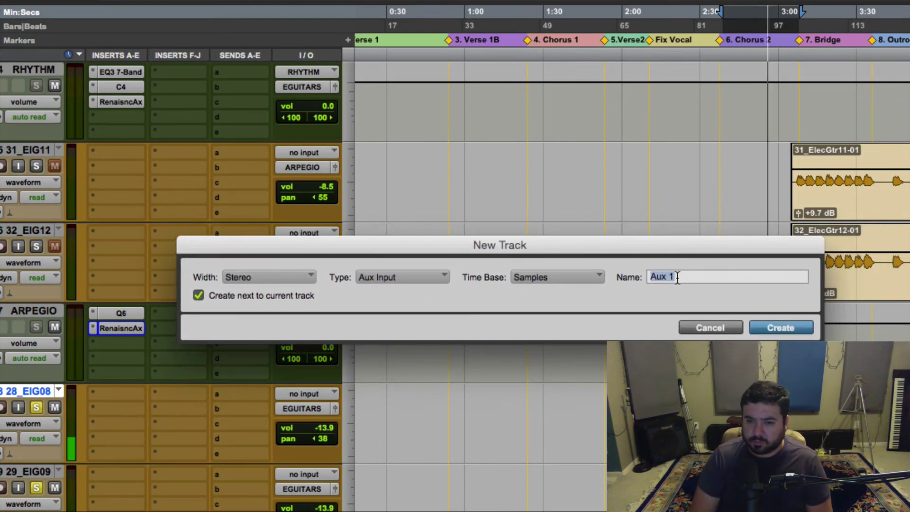
pyautogui.write('le')
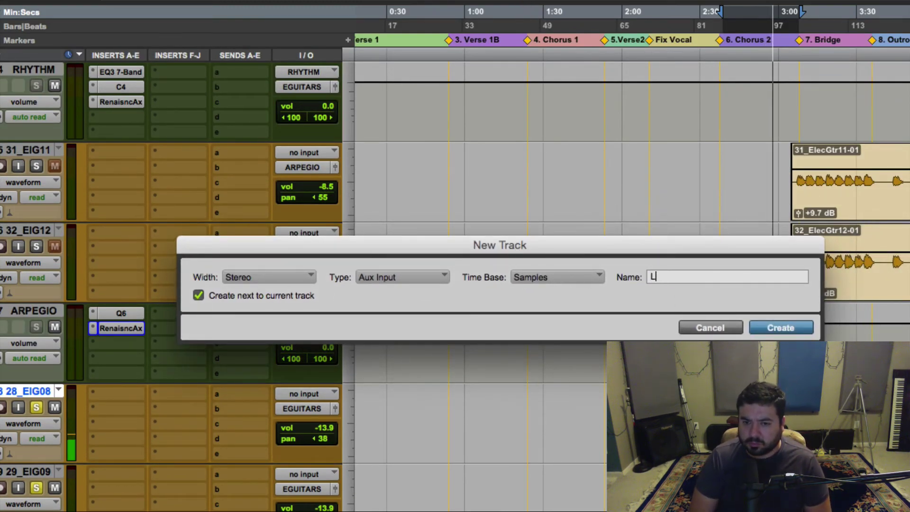
pyautogui.write('AD GUITA')
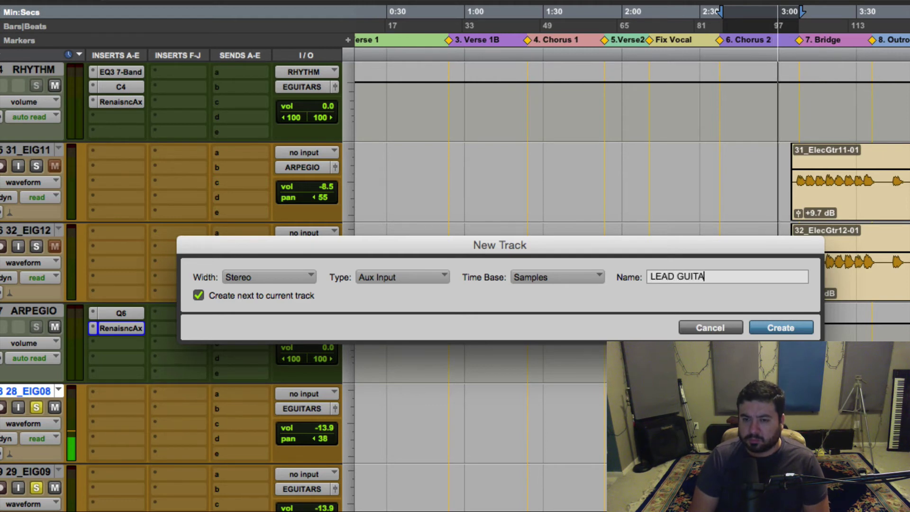
pyautogui.write('R')
pyautogui.press('Return')
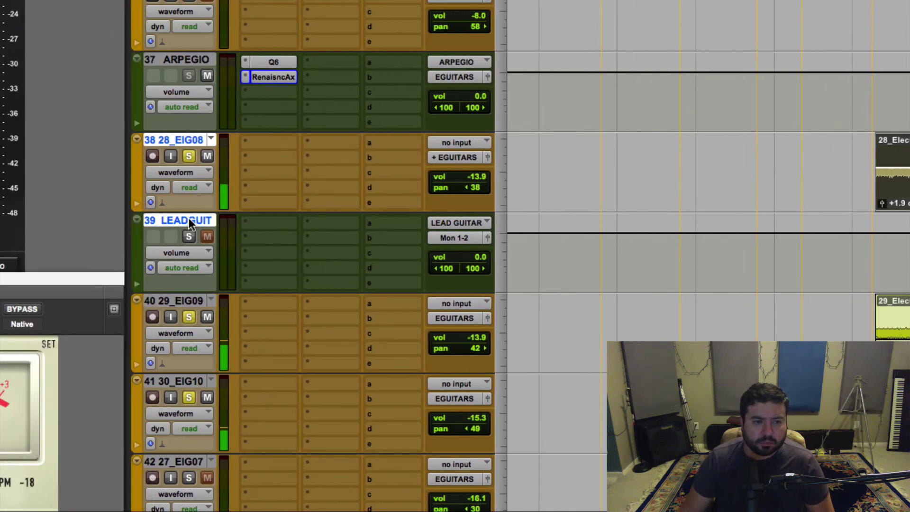
# Step: Move the LEAD GUITAR aux track directly below 30_EIG10
pyautogui.click(189, 218)
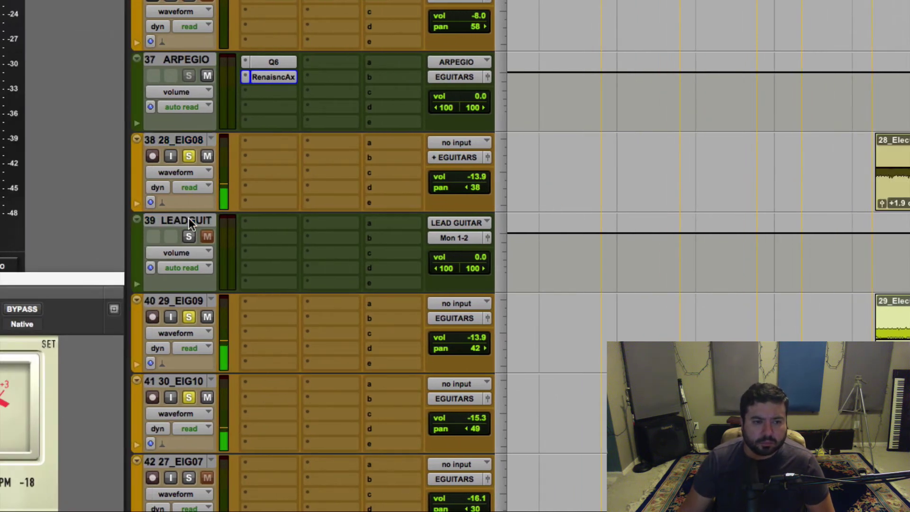
pyautogui.moveTo(189, 217); pyautogui.dragTo(204, 449)
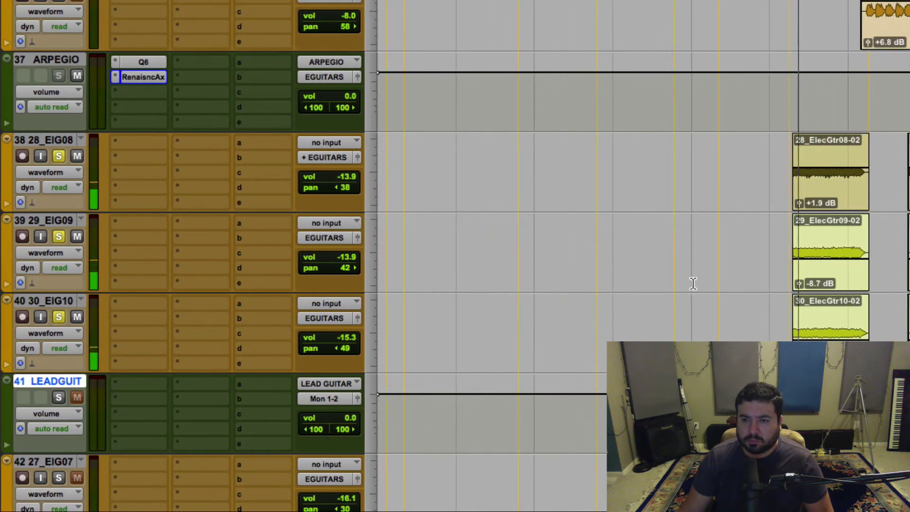
pyautogui.hscroll(10, 693, 283)
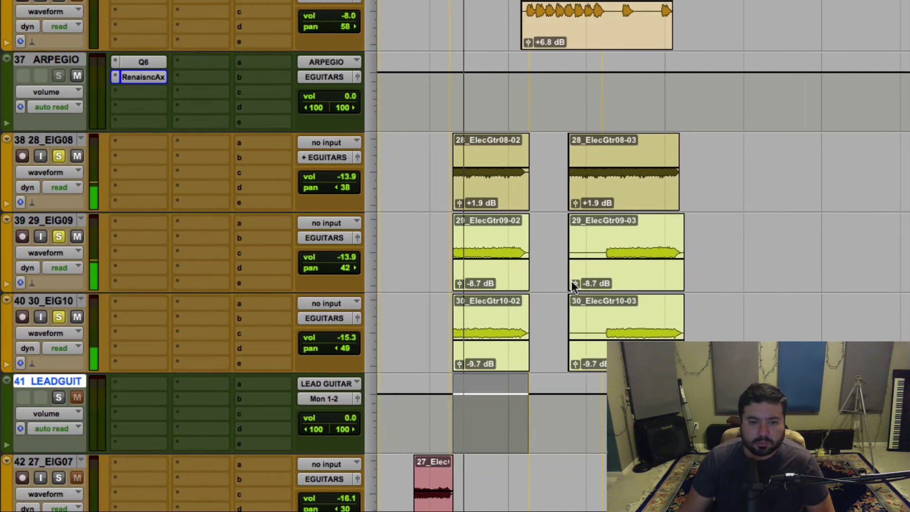
# Step: Insert a multichannel Q4 equalizer on the LEAD GUITAR aux and move its window clear of the guitar clips
pyautogui.click(149, 380)
pyautogui.moveTo(168, 415)
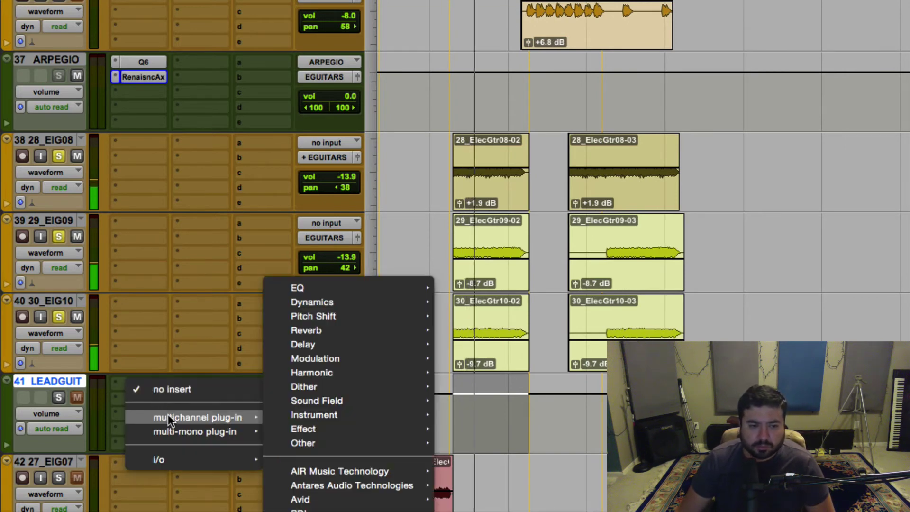
pyautogui.moveTo(306, 286)
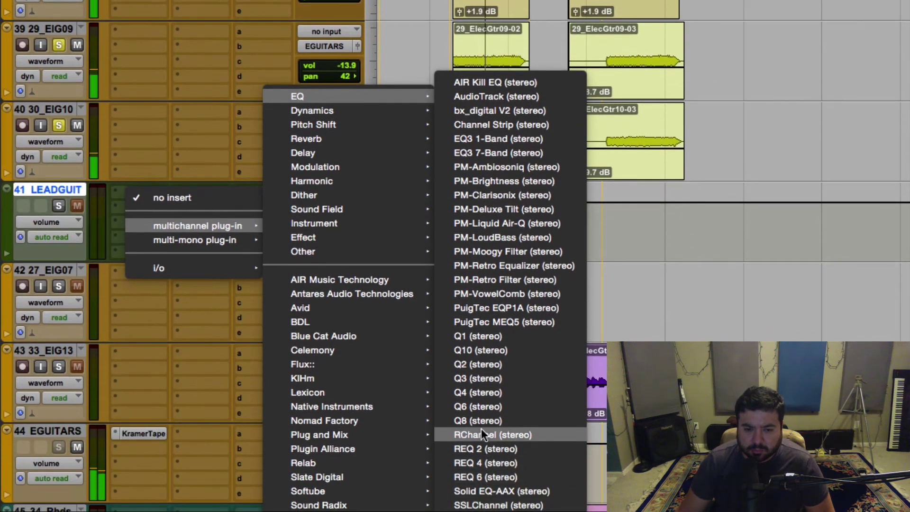
pyautogui.click(476, 391)
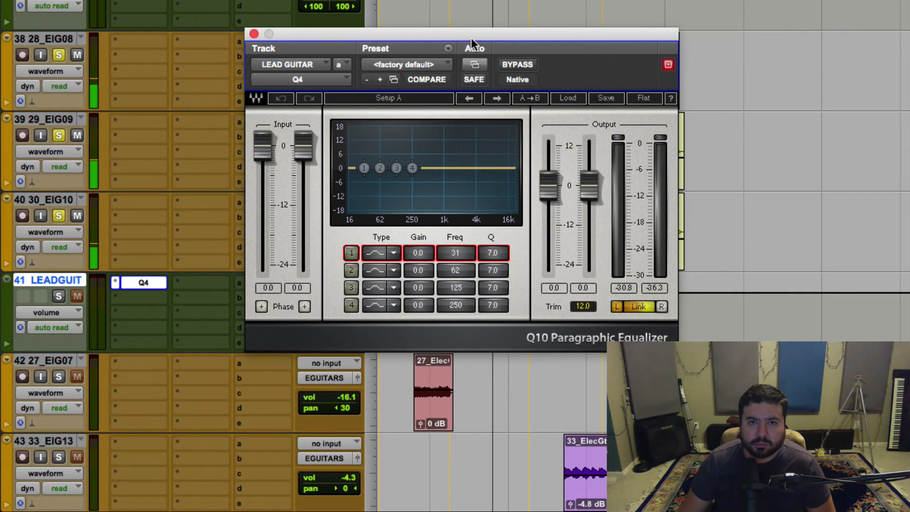
pyautogui.moveTo(471, 28); pyautogui.dragTo(479, 116)
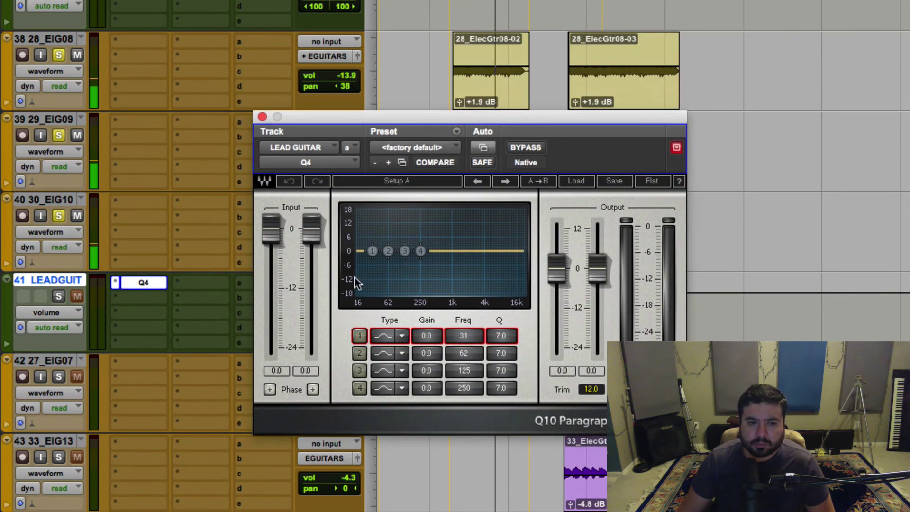
# Step: Turn Q4 band 1 into a low cut at 58 Hz and pull band 4 down to -8.9 dB at 255 Hz
pyautogui.click(380, 337)
pyautogui.click(380, 337)
pyautogui.click(380, 338)
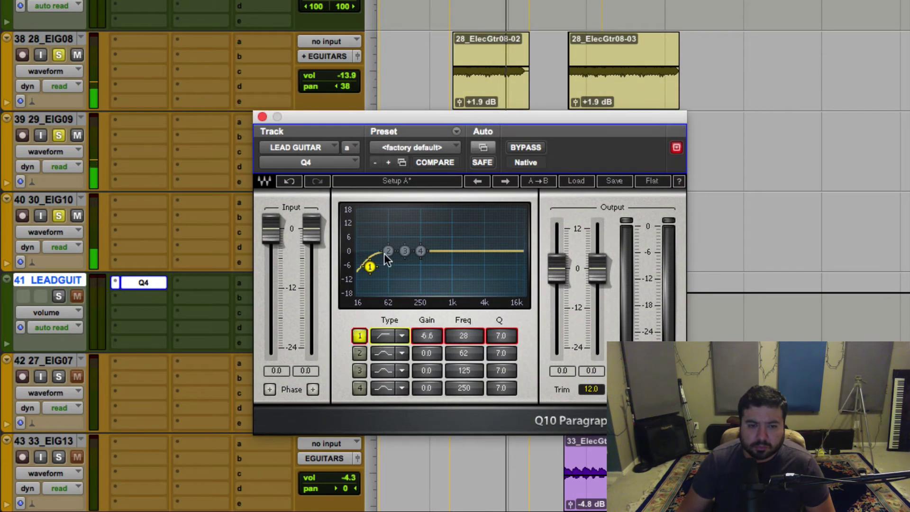
pyautogui.moveTo(369, 266); pyautogui.dragTo(375, 267)
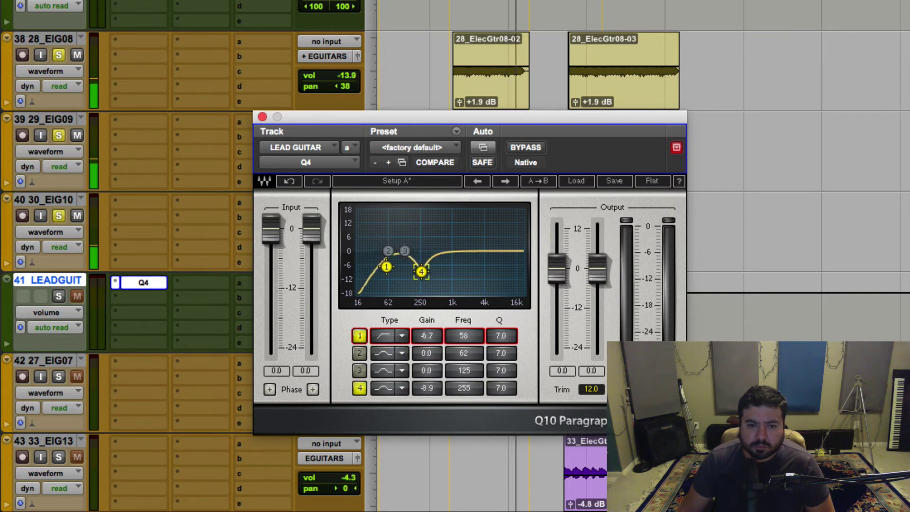
# Step: Sweep Q4 band 4 up to 1520 Hz with a 17.6 dB boost and close the equalizer
pyautogui.moveTo(421, 271); pyautogui.dragTo(439, 272)
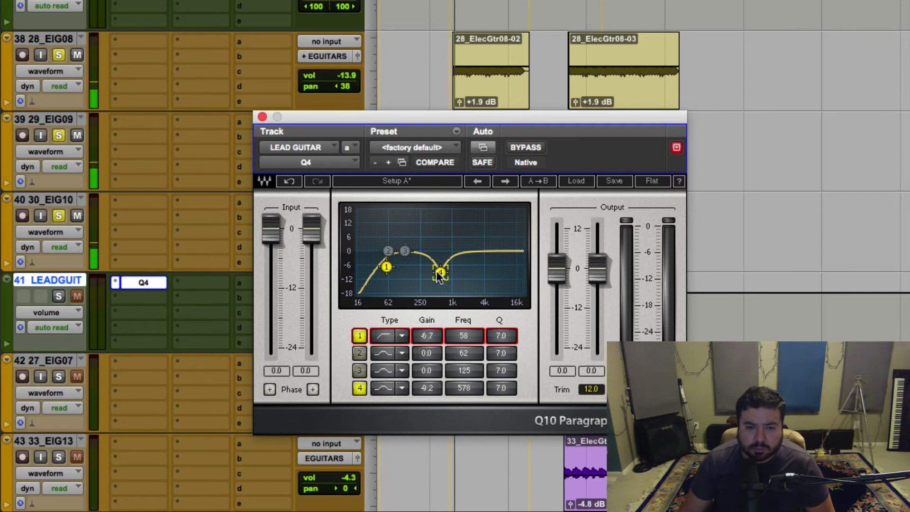
pyautogui.moveTo(440, 272); pyautogui.dragTo(463, 211)
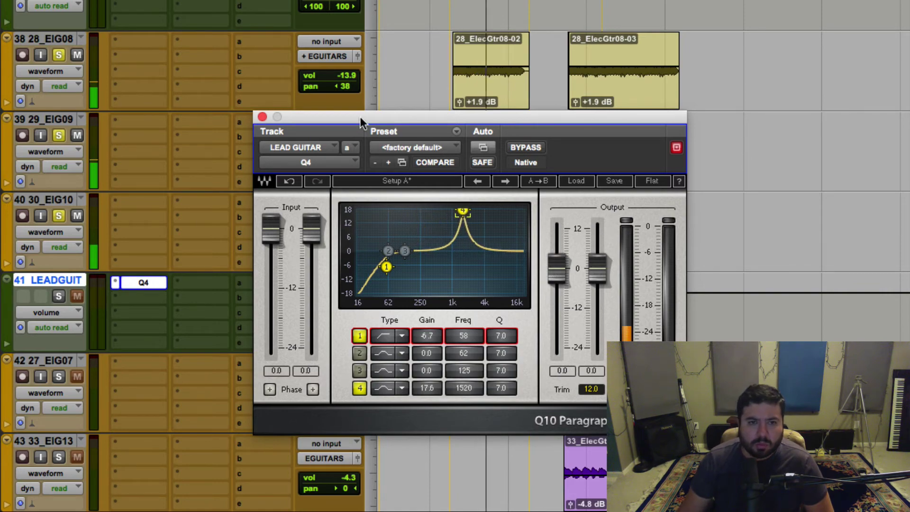
pyautogui.click(262, 117)
# Step: Route the LEAD GUITAR aux output to the stereo EGUITARS bus
pyautogui.click(329, 297)
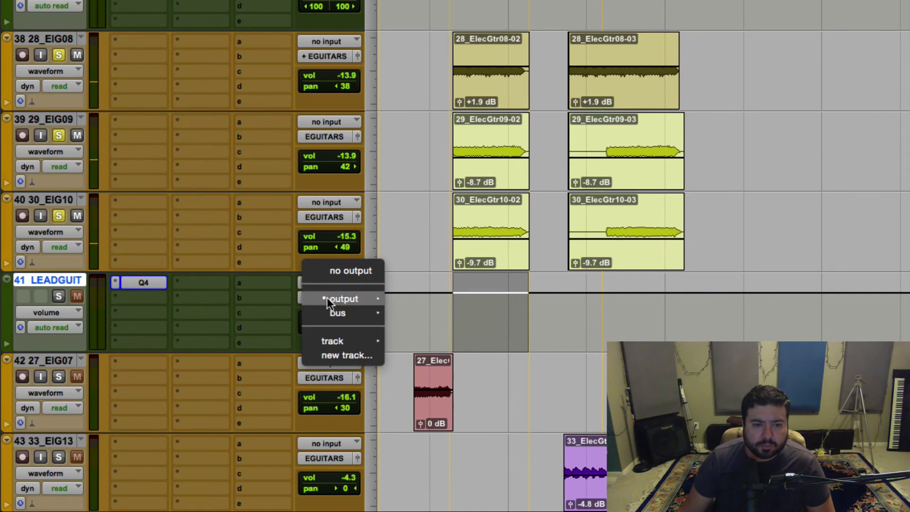
pyautogui.moveTo(335, 312)
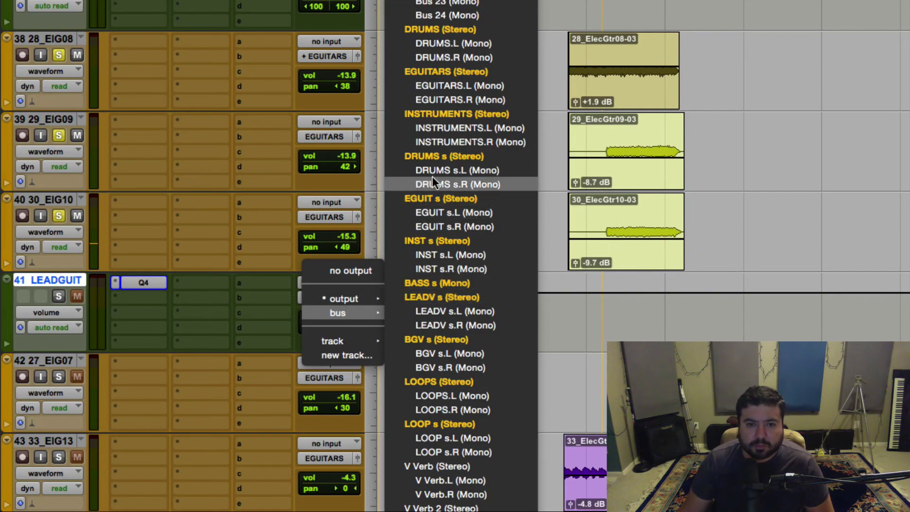
pyautogui.click(428, 72)
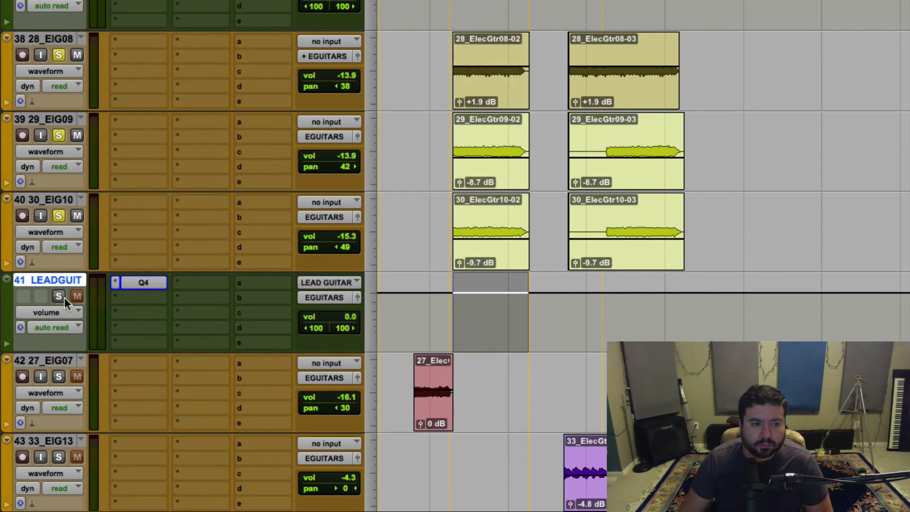
# Step: Solo-safe the LEADGUIT aux track and briefly play the soloed lead guitars
pyautogui.keyDown('super'); pyautogui.click(63, 296); pyautogui.keyUp('super')
pyautogui.press('space')
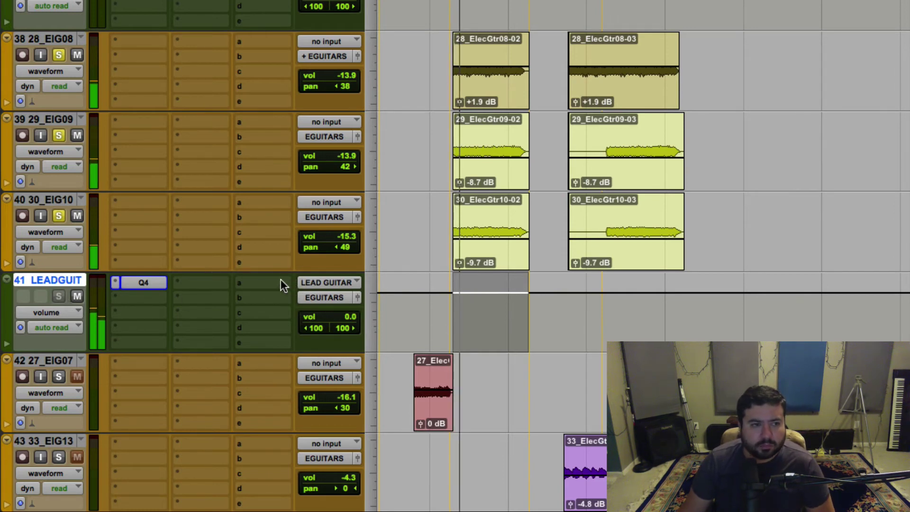
pyautogui.press('space')
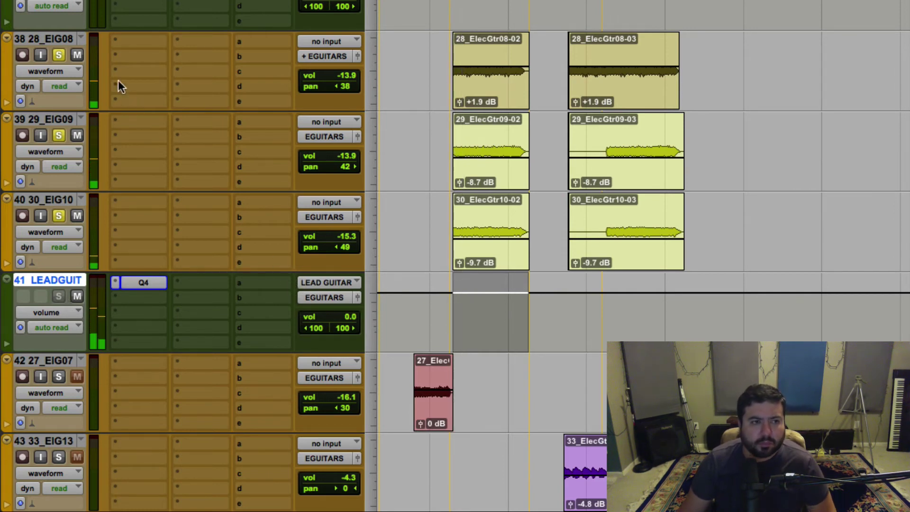
# Step: Route the outputs of tracks 28_EIG08, 29_EIG09 and 30_EIG10 together to the stereo LEAD GUITAR bus
pyautogui.click(60, 38)
pyautogui.keyDown('shift'); pyautogui.click(53, 119); pyautogui.keyUp('shift')
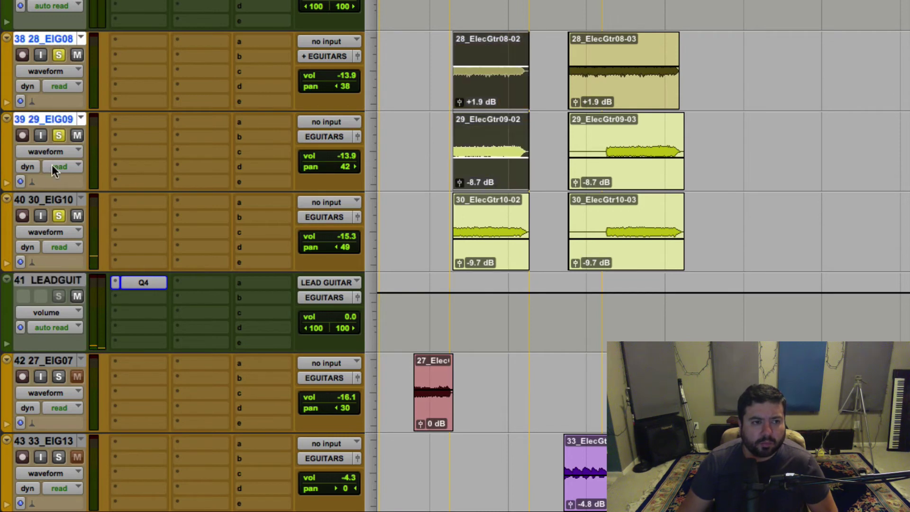
pyautogui.keyDown('shift'); pyautogui.click(50, 200); pyautogui.keyUp('shift')
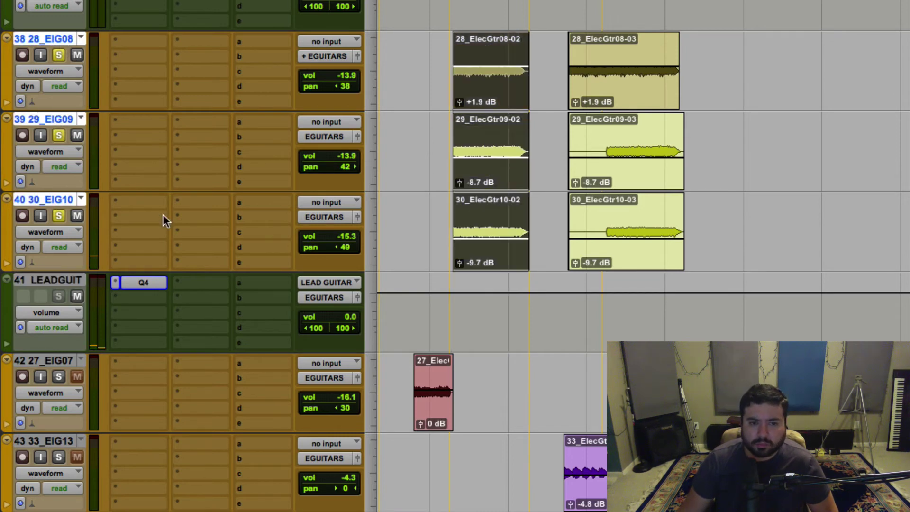
pyautogui.click(328, 57)
pyautogui.moveTo(371, 73)
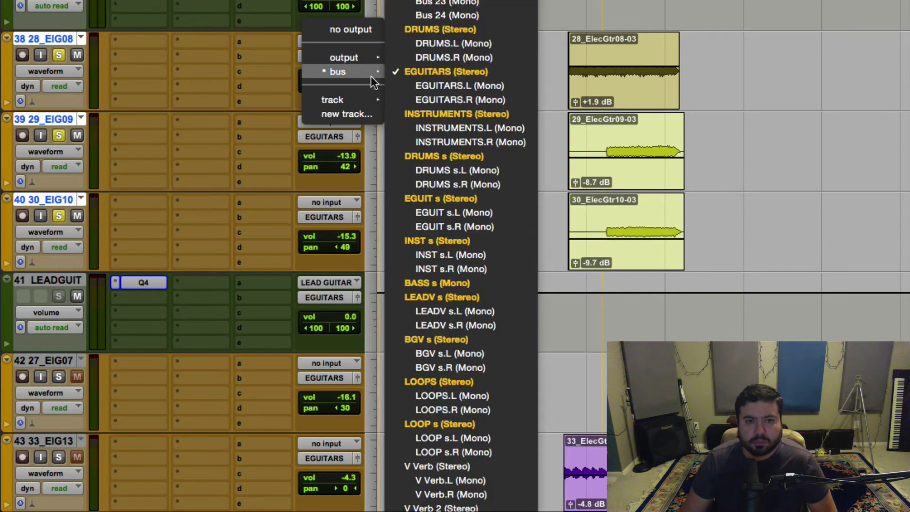
pyautogui.moveTo(472, 510)
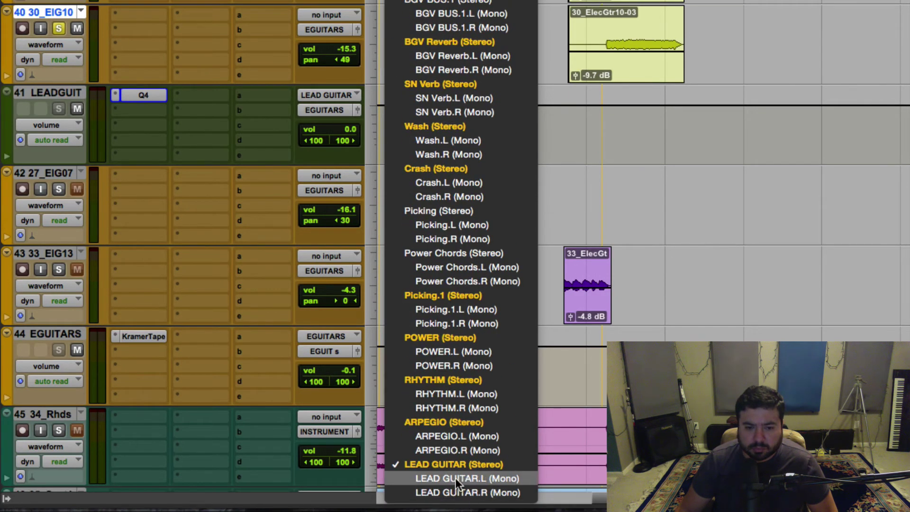
pyautogui.click(445, 465)
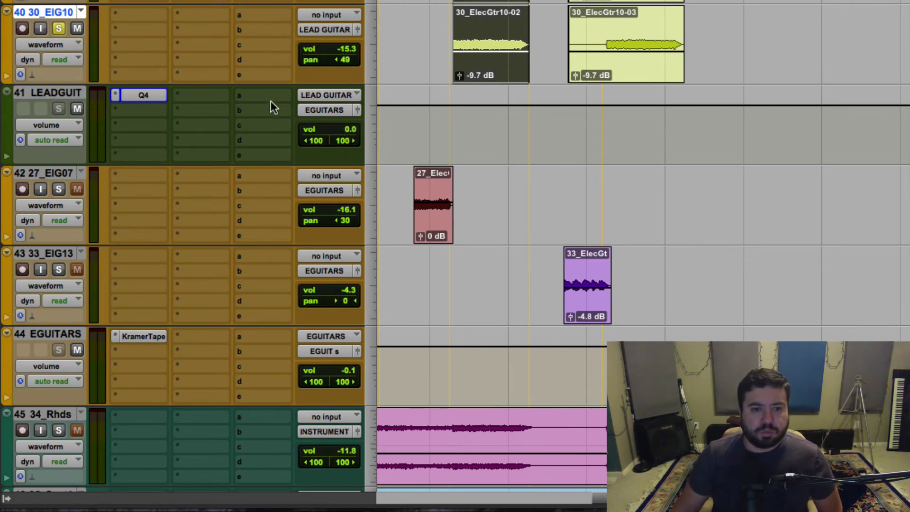
# Step: Play the lead guitars and sweep the boosted Q4 band 4 on the LEADGUIT aux down to about 213 Hz
pyautogui.scroll(5, 272, 101)
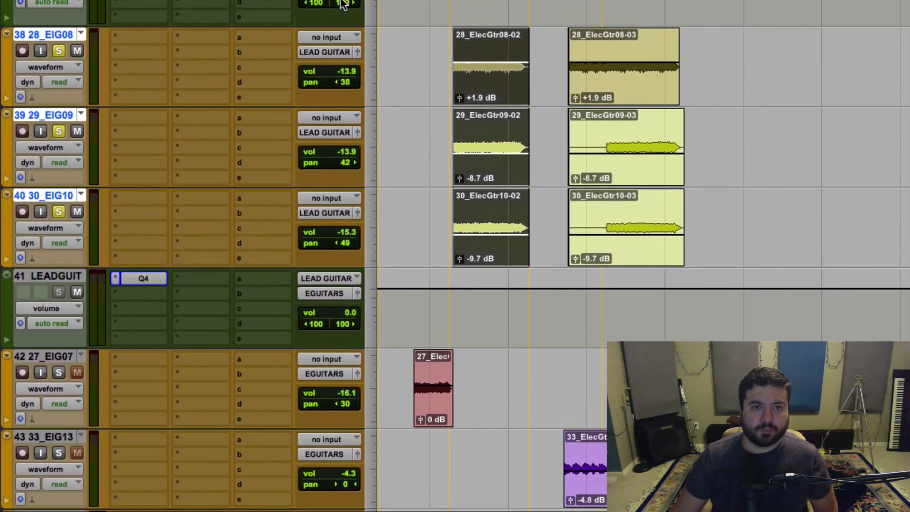
pyautogui.scroll(1, 343, 3)
pyautogui.press('space')
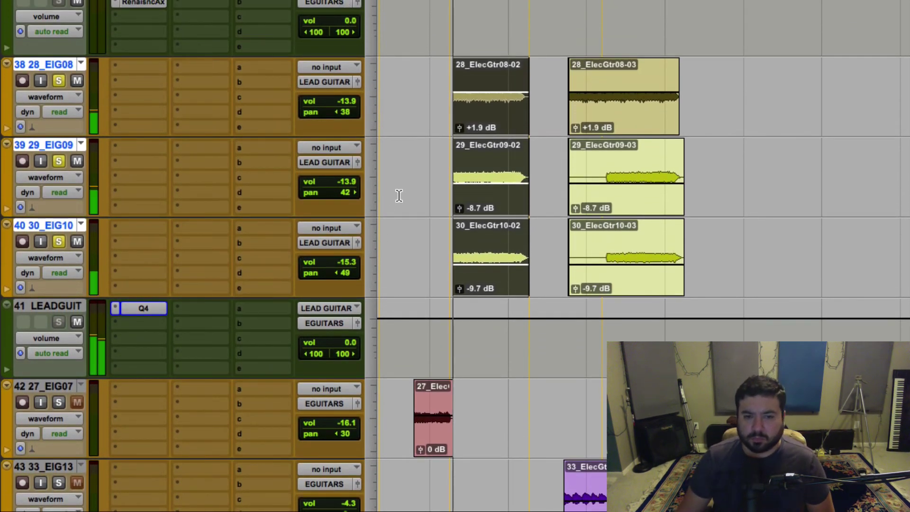
pyautogui.click(140, 307)
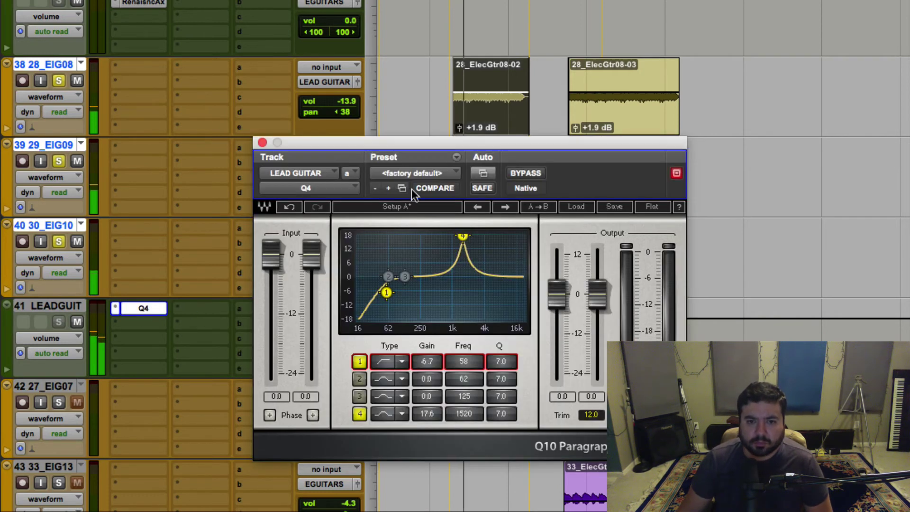
pyautogui.moveTo(463, 239)
pyautogui.mouseDown()
pyautogui.moveTo(431, 237)
pyautogui.moveTo(470, 237)
pyautogui.mouseUp()
pyautogui.moveTo(463, 237); pyautogui.dragTo(416, 236)
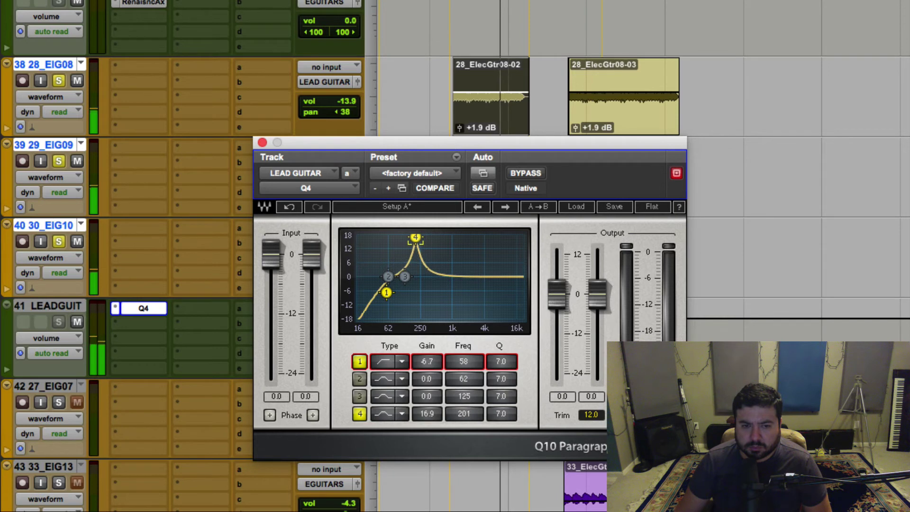
# Step: Set Q4 band 4's gain to -3 dB and close the LEADGUIT equalizer
pyautogui.click(424, 411)
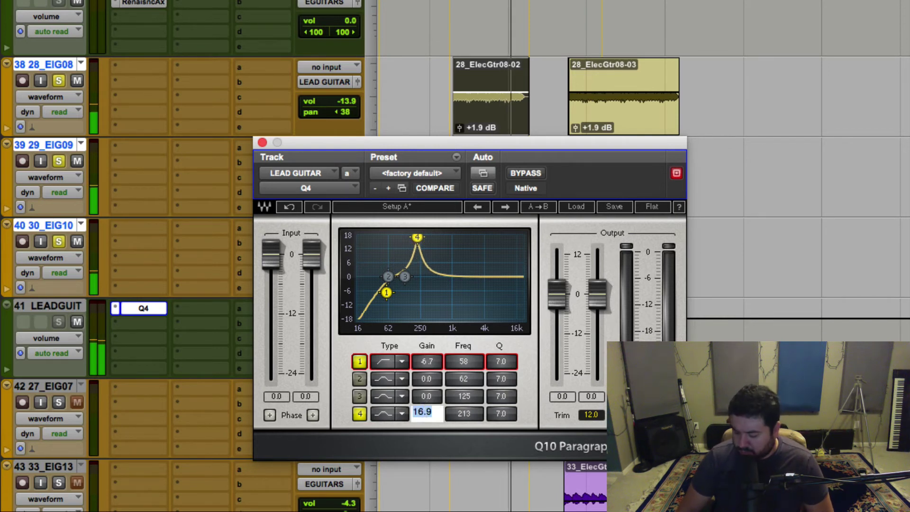
pyautogui.write('-3')
pyautogui.press('Return')
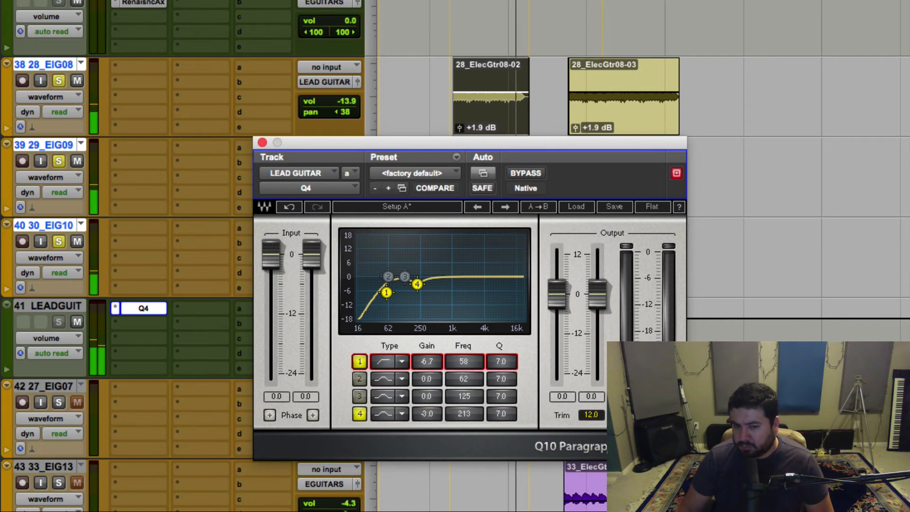
pyautogui.click(261, 141)
# Step: Unsolo the three selected lead guitar tracks, 28_EIG08 to 30_EIG10
pyautogui.scroll(5, 260, 152)
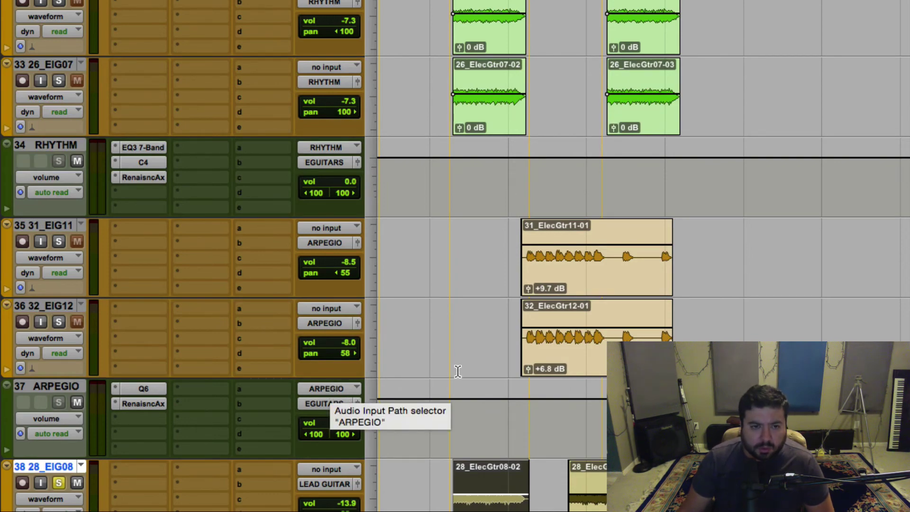
pyautogui.scroll(-5, 457, 371)
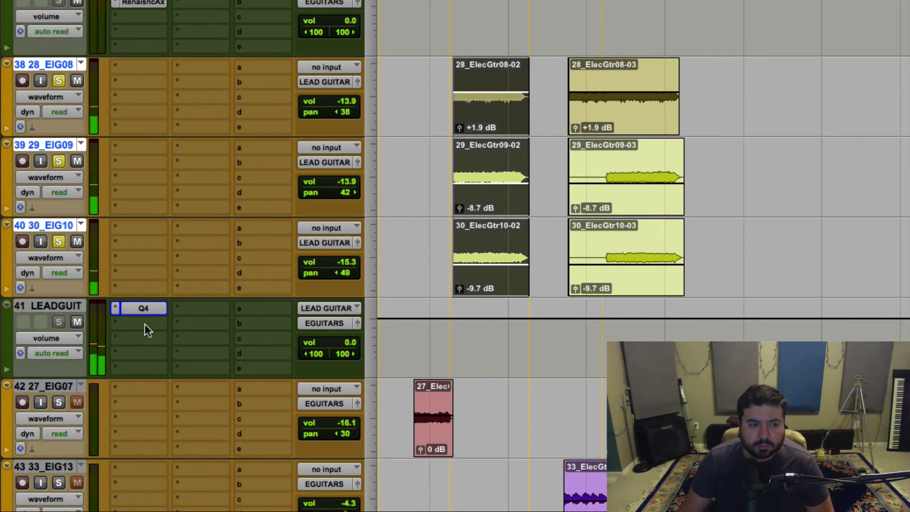
pyautogui.click(58, 242)
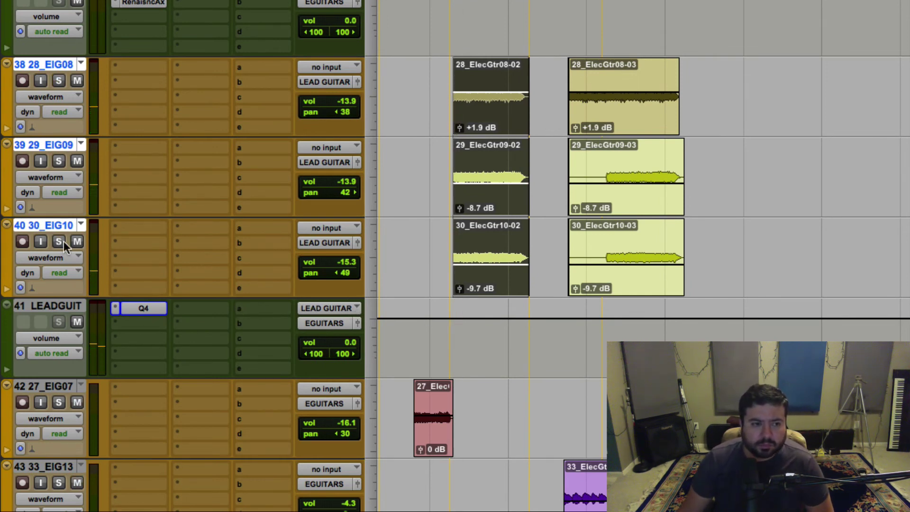
# Step: Insert a stereo Renaissance Axx below the Q4 on the LEADGUIT aux, lower its threshold to about -10.3, and close it
pyautogui.click(143, 323)
pyautogui.moveTo(197, 356)
pyautogui.moveTo(317, 226)
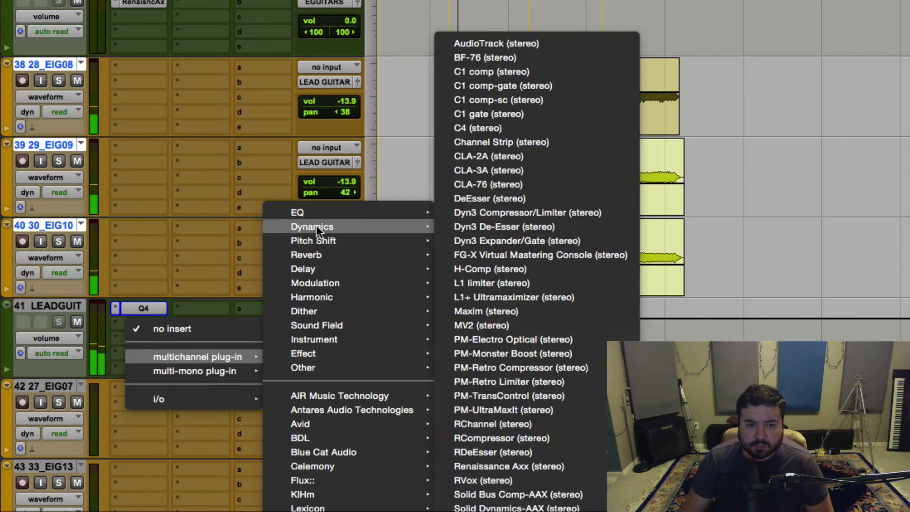
pyautogui.click(519, 465)
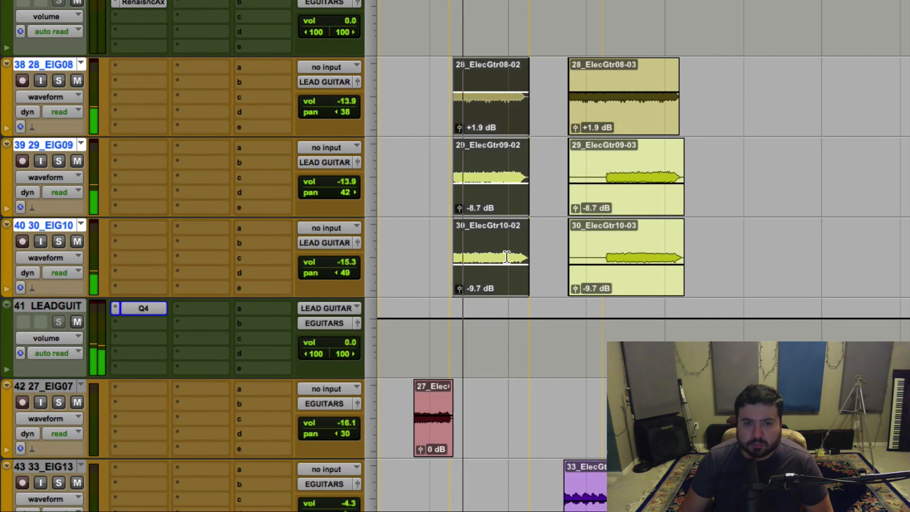
pyautogui.moveTo(349, 269); pyautogui.dragTo(352, 287)
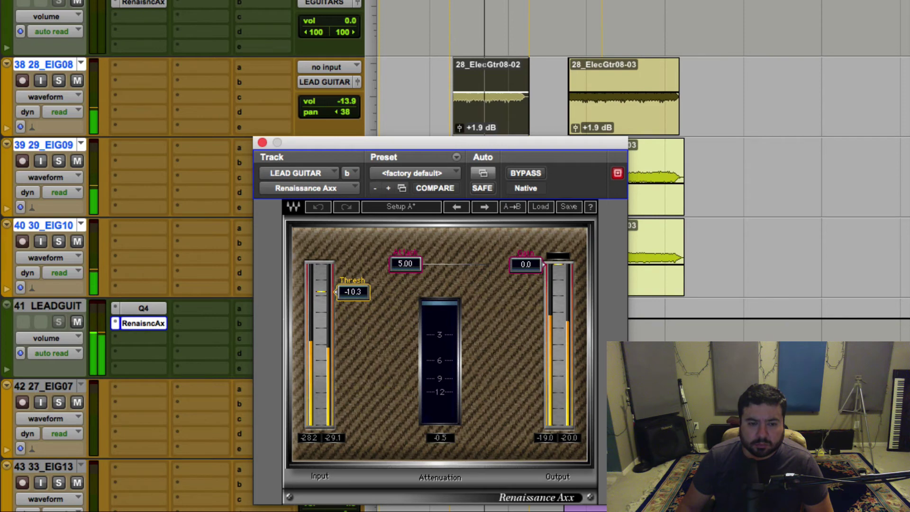
pyautogui.click(262, 142)
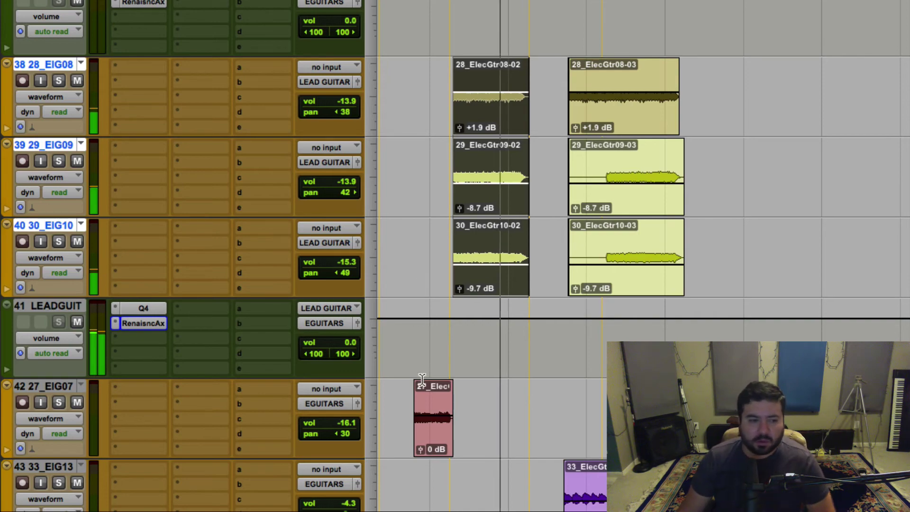
# Step: Select the 27_EIG07 clip, play its track soloed, and reset the track volume to 0.0
pyautogui.click(425, 402)
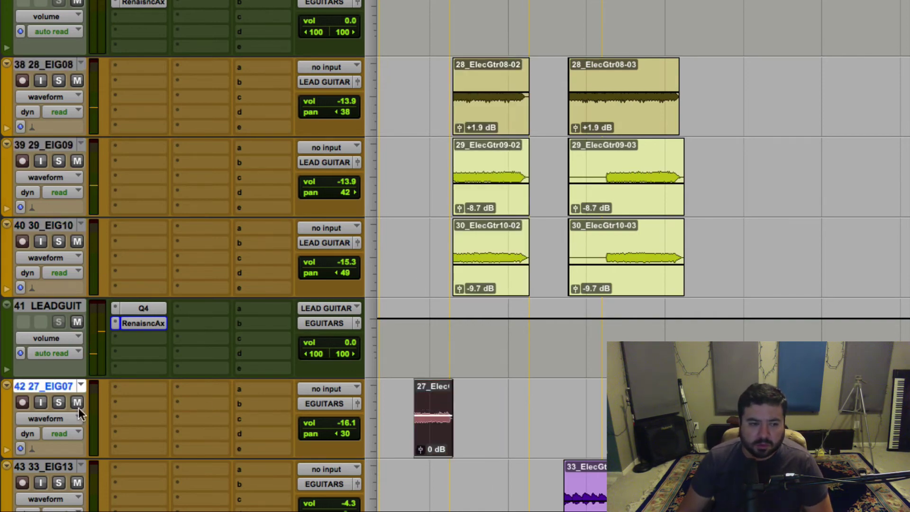
pyautogui.scroll(-3, 459, 379)
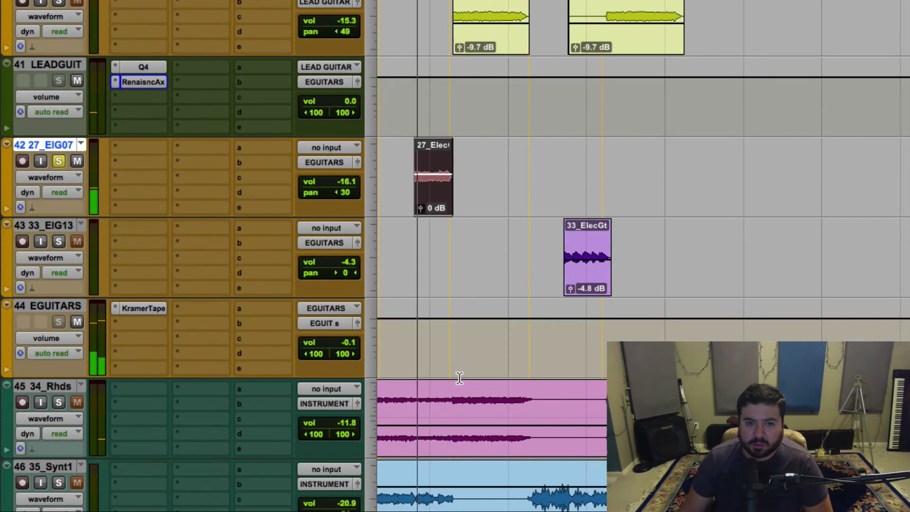
pyautogui.scroll(2, 459, 378)
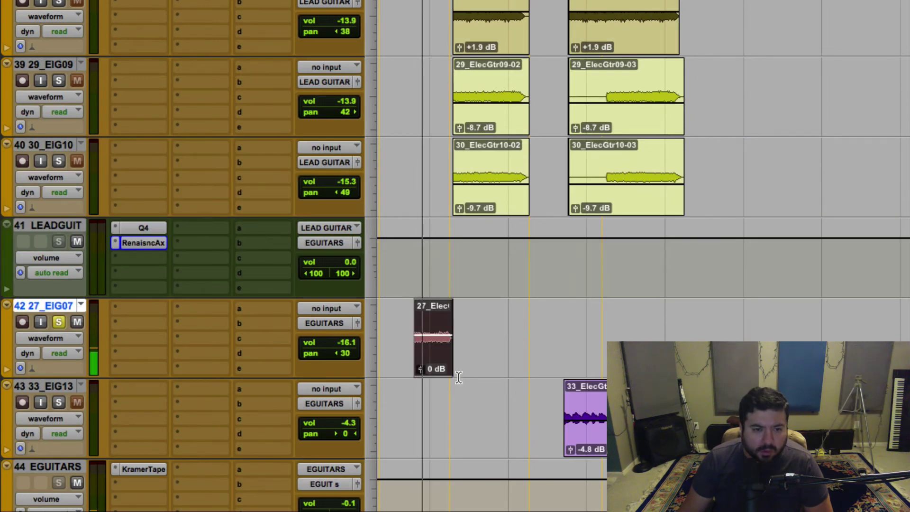
pyautogui.keyDown('alt'); pyautogui.click(348, 345); pyautogui.keyUp('alt')
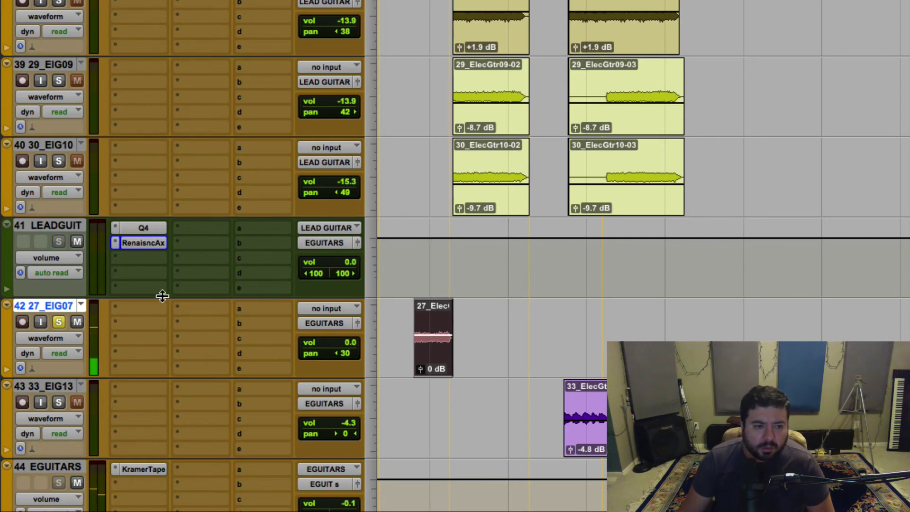
# Step: Insert a mono Q4 equalizer in the first insert slot of 27_EIG07 and shift its window slightly aside
pyautogui.moveTo(139, 304); pyautogui.dragTo(140, 304)
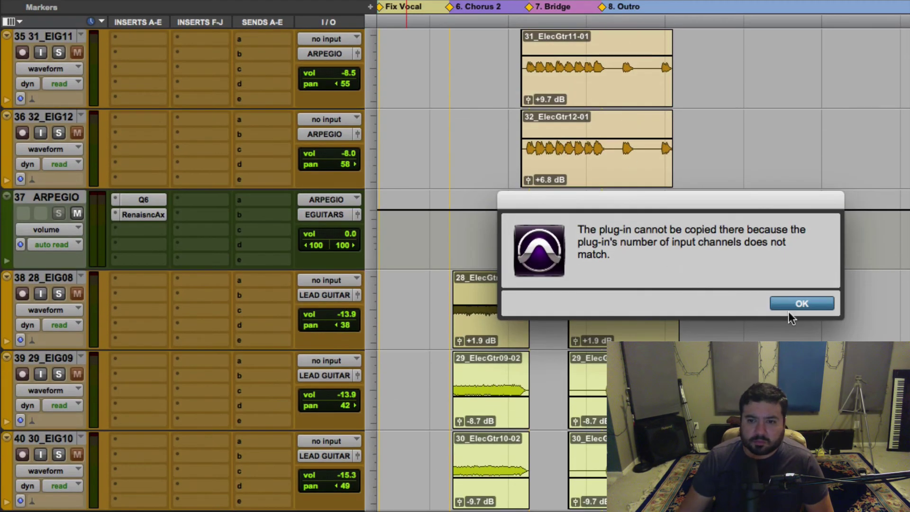
pyautogui.click(788, 310)
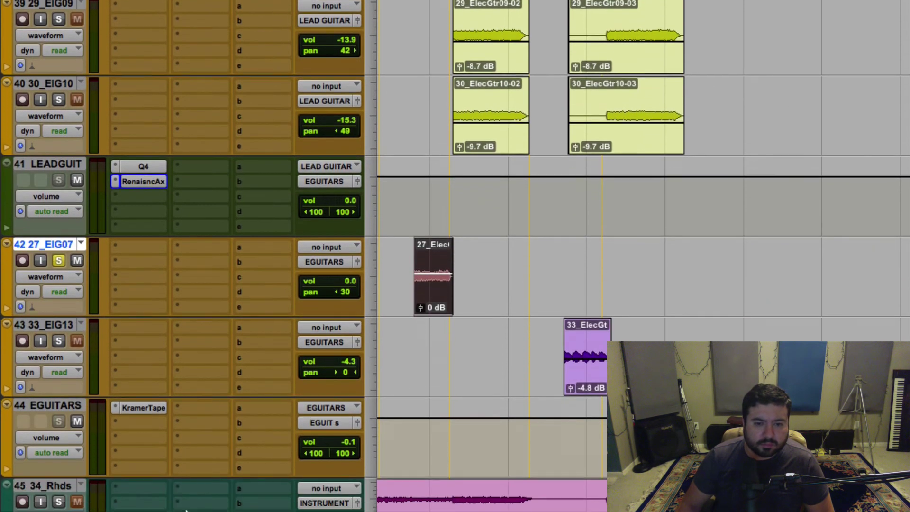
pyautogui.click(164, 251)
pyautogui.moveTo(207, 280)
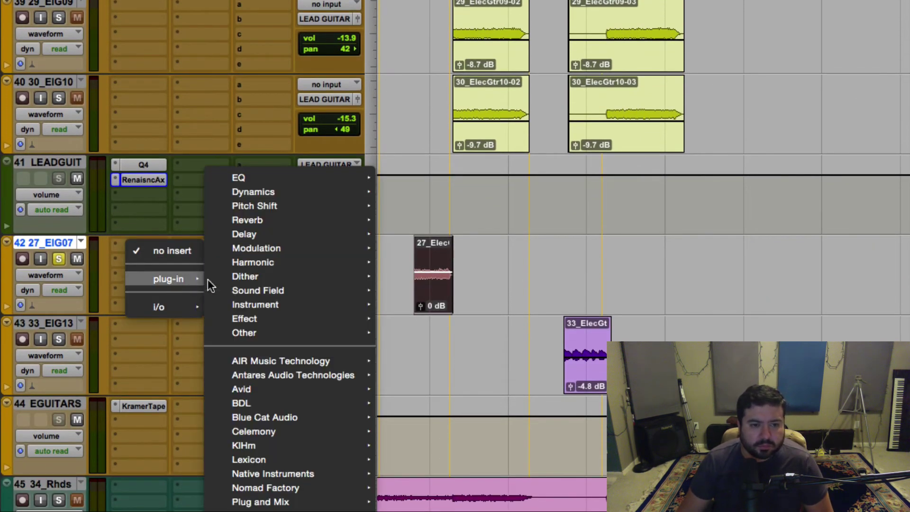
pyautogui.moveTo(259, 175)
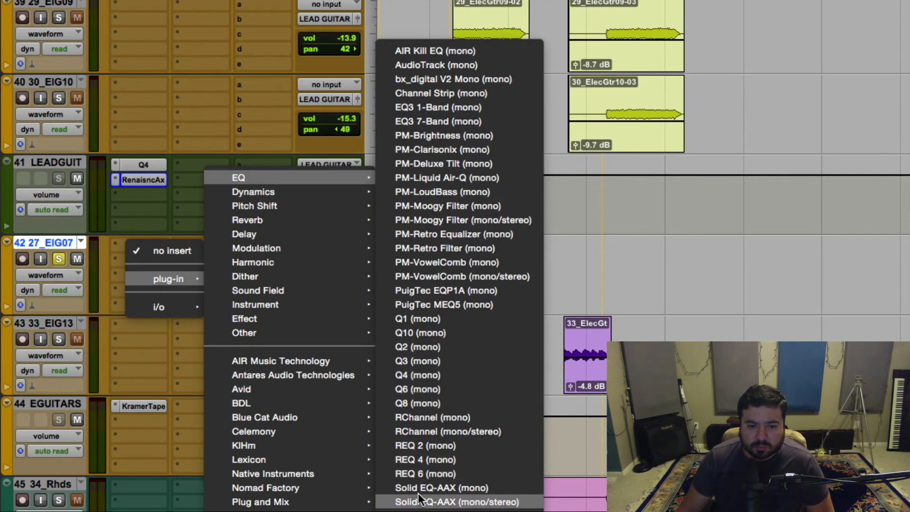
pyautogui.click(420, 374)
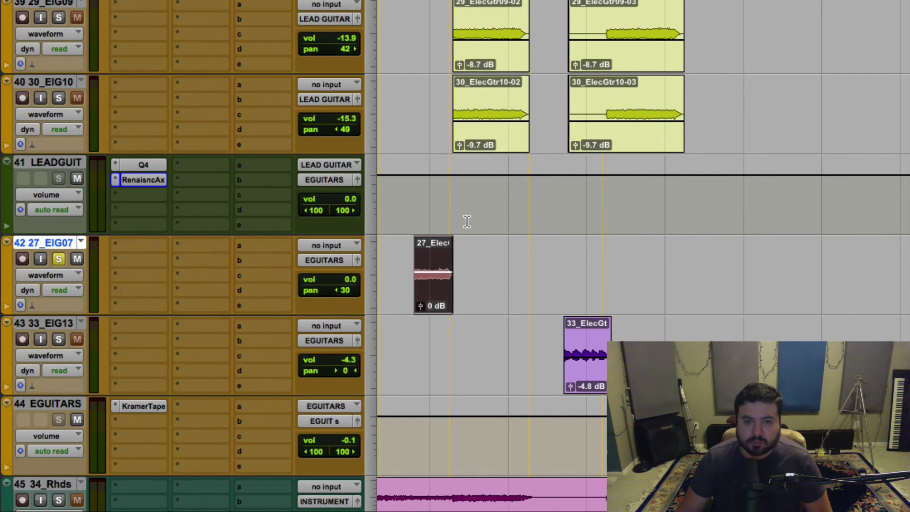
pyautogui.moveTo(491, 76); pyautogui.dragTo(467, 74)
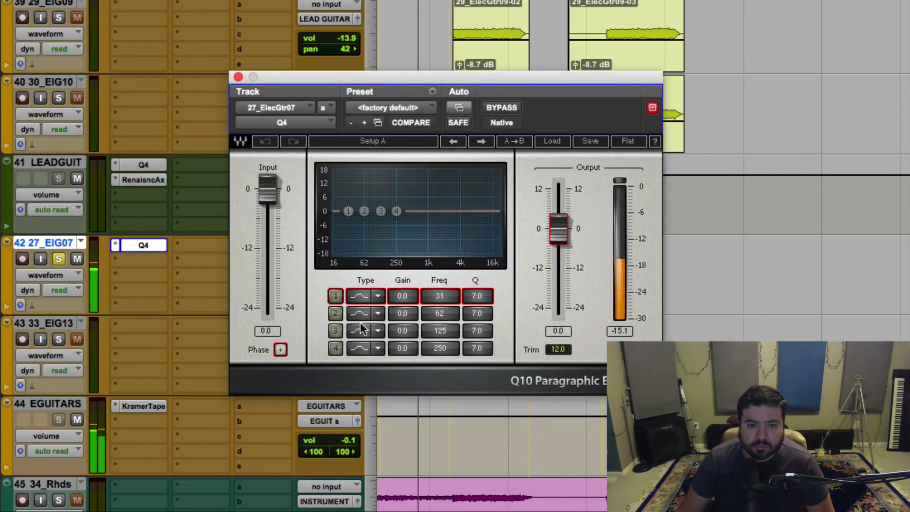
# Step: Turn Q4 band 1 on 27_EIG07 into a low cut at 42 Hz and boost band 4 by 17.8 dB at 206 Hz
pyautogui.click(357, 296)
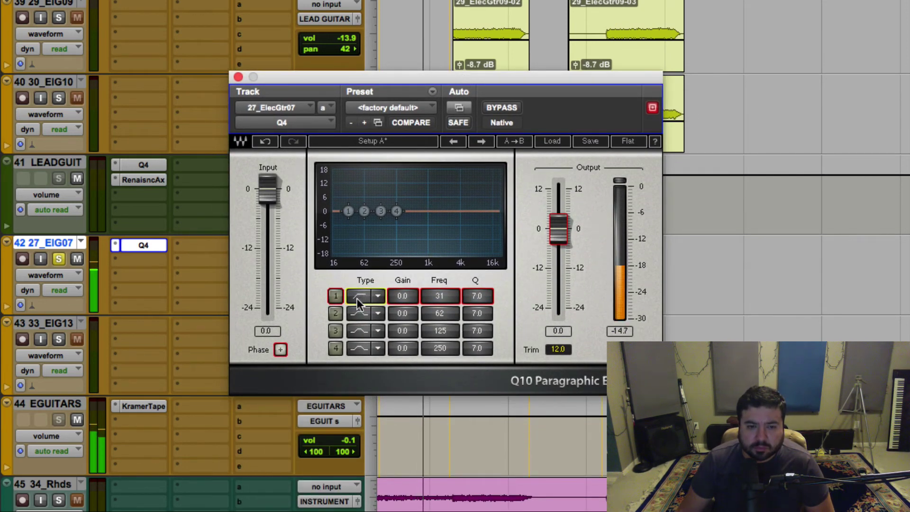
pyautogui.moveTo(350, 212)
pyautogui.mouseDown()
pyautogui.moveTo(440, 218)
pyautogui.moveTo(338, 218)
pyautogui.mouseUp()
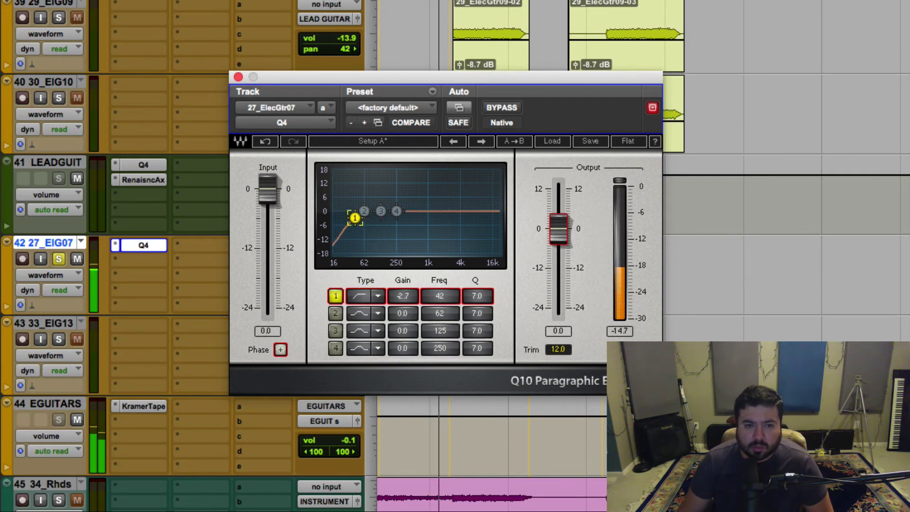
pyautogui.moveTo(394, 210); pyautogui.dragTo(393, 172)
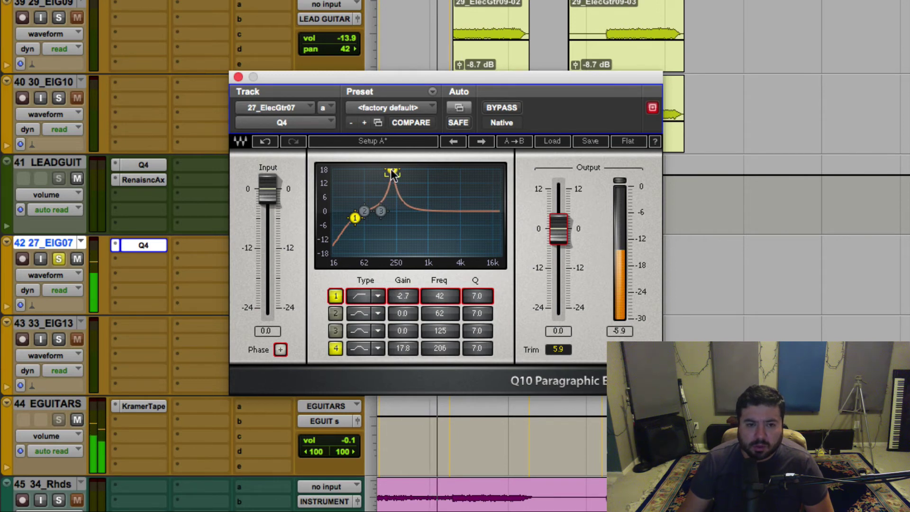
# Step: Set the 27_EIG07 Q4 band 4 gain to -3 dB and toggle the equalizer's bypass to compare
pyautogui.click(405, 351)
pyautogui.press('Return')
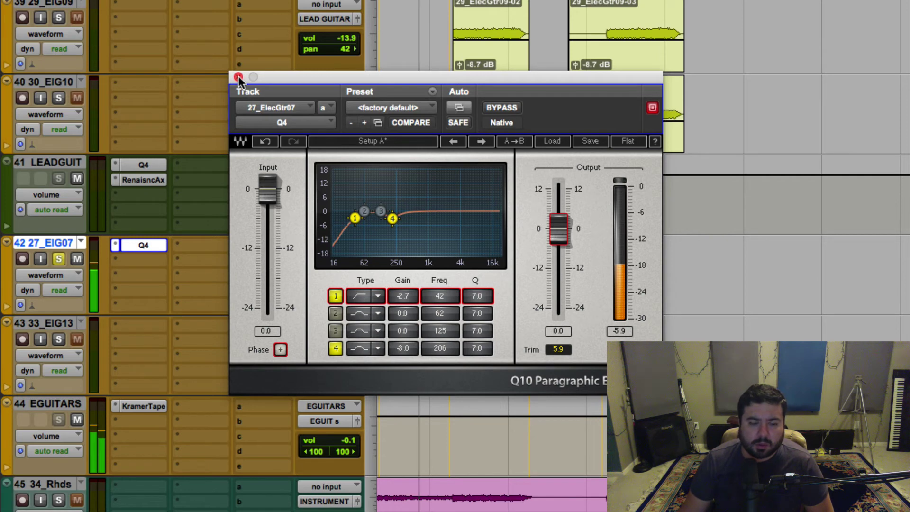
pyautogui.click(507, 110)
pyautogui.click(506, 109)
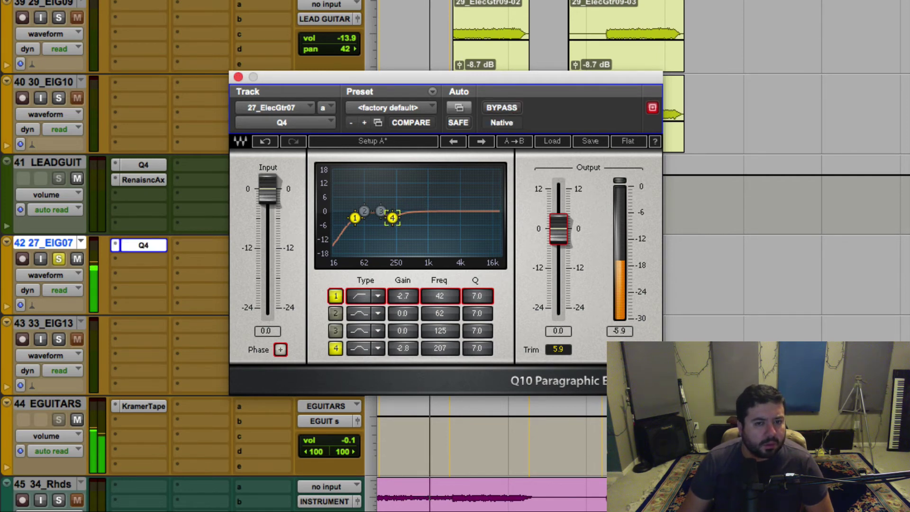
# Step: Move Q4 band 4 on 27_EIG07 to 85 Hz with a gain of -4 dB, close the equalizer and unsolo the track
pyautogui.moveTo(392, 218); pyautogui.dragTo(370, 173)
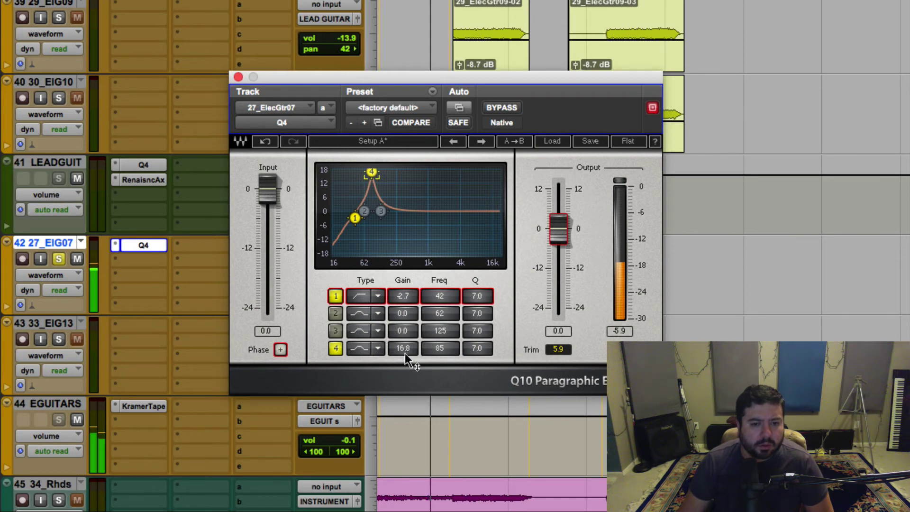
pyautogui.write('-4')
pyautogui.press('Return')
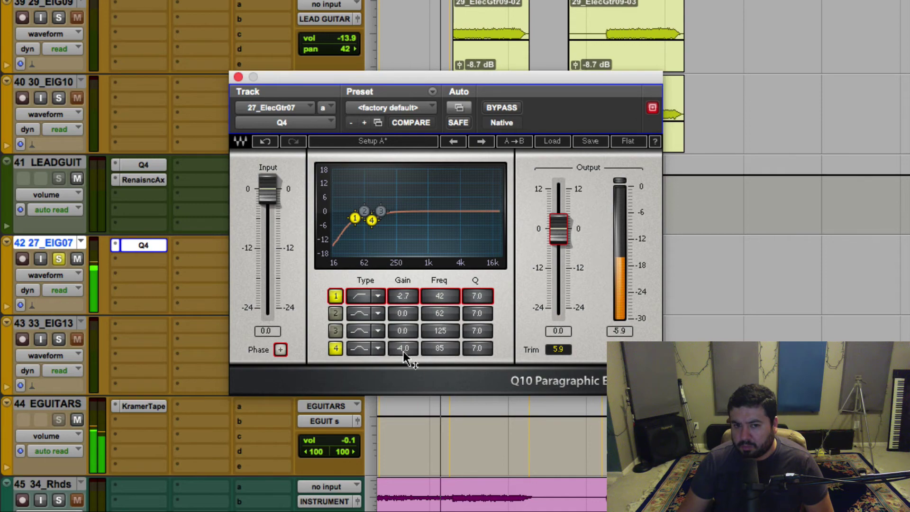
pyautogui.click(239, 78)
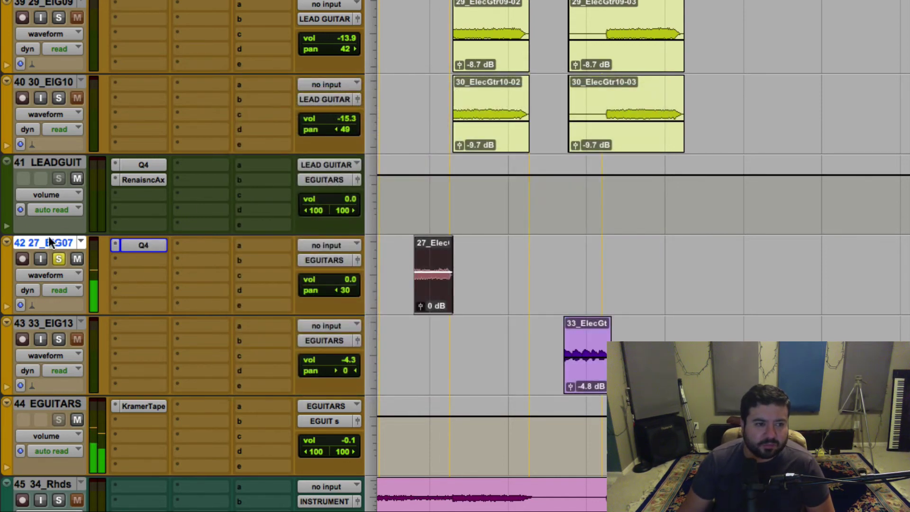
pyautogui.click(57, 259)
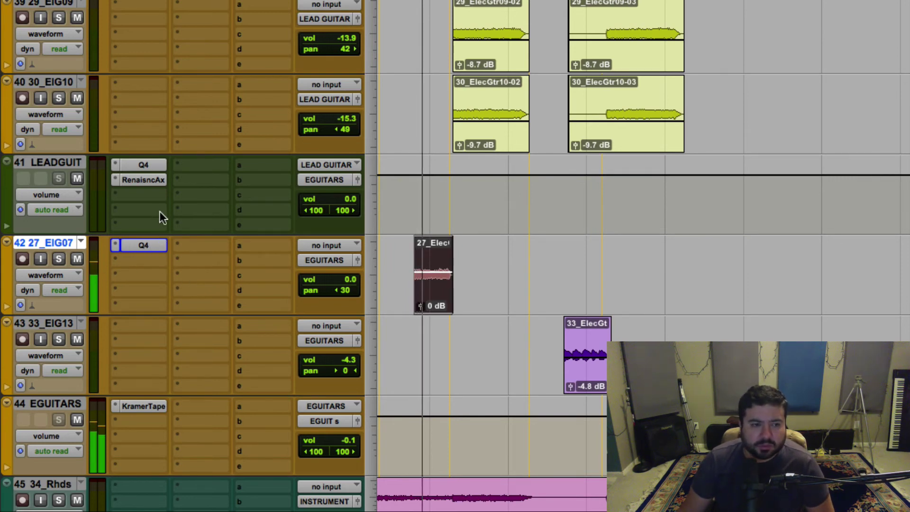
# Step: Insert a mono Renaissance Axx in the second slot of 27_EIG07, lower its threshold to -3.4, and check the track soloed and unsoloed
pyautogui.click(137, 261)
pyautogui.moveTo(161, 294)
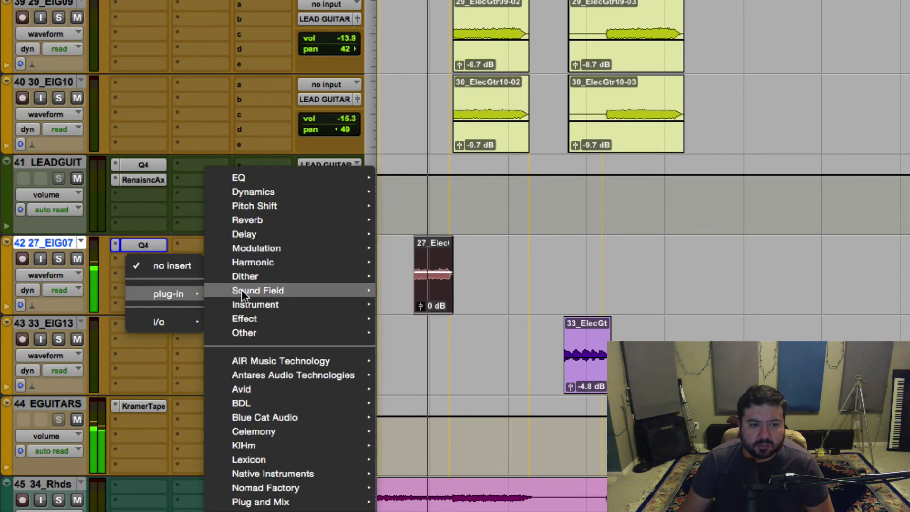
pyautogui.moveTo(251, 192)
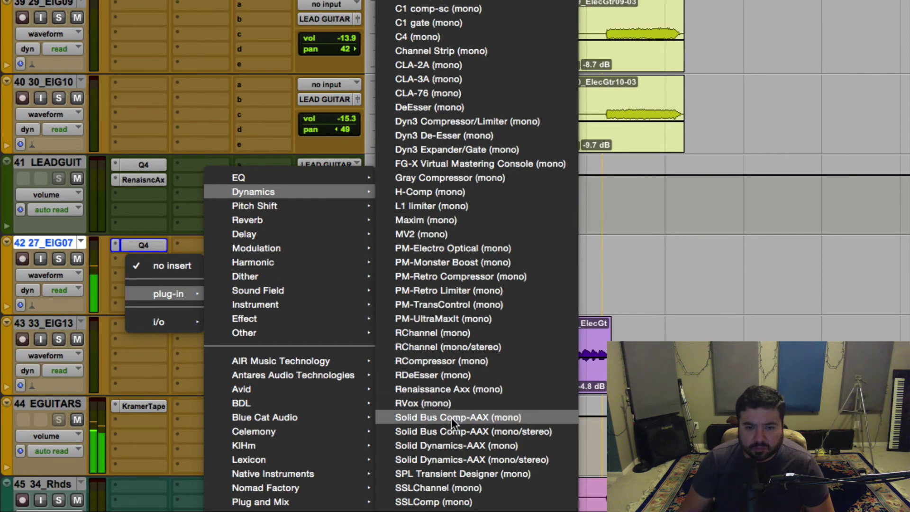
pyautogui.click(459, 390)
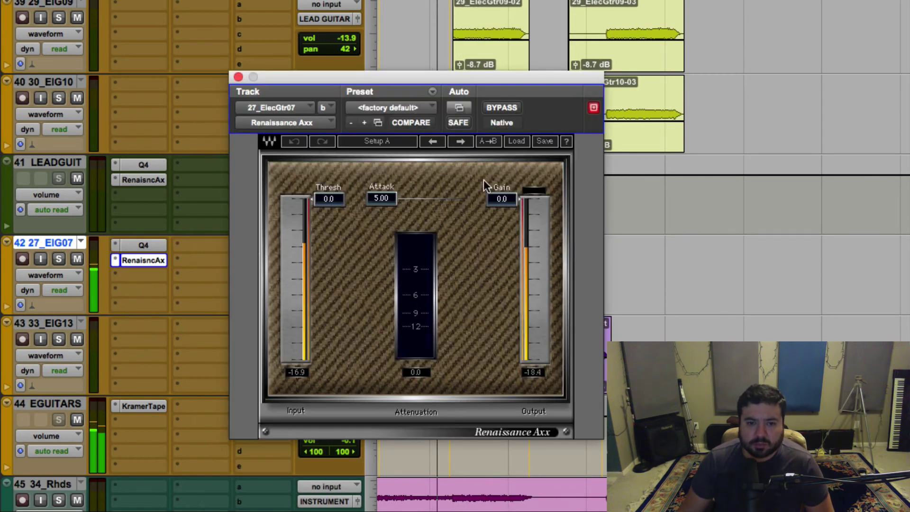
pyautogui.moveTo(312, 204); pyautogui.dragTo(311, 206)
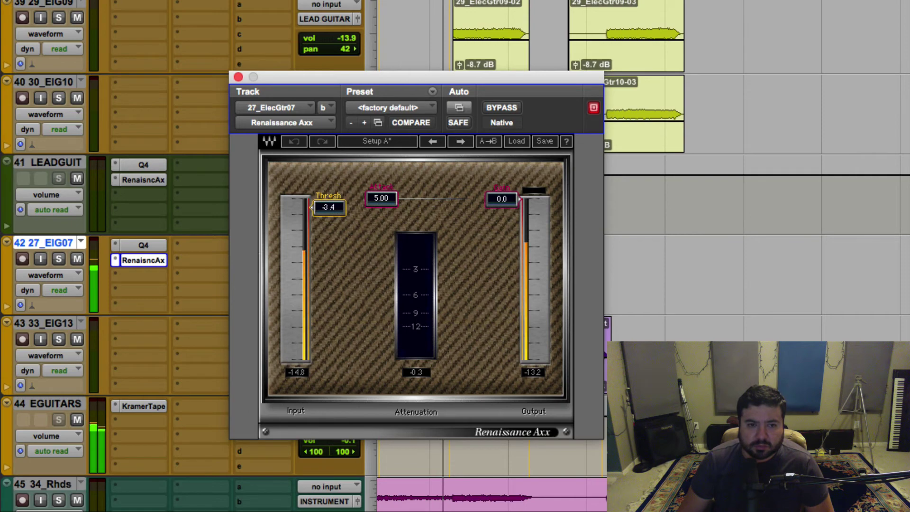
pyautogui.click(238, 77)
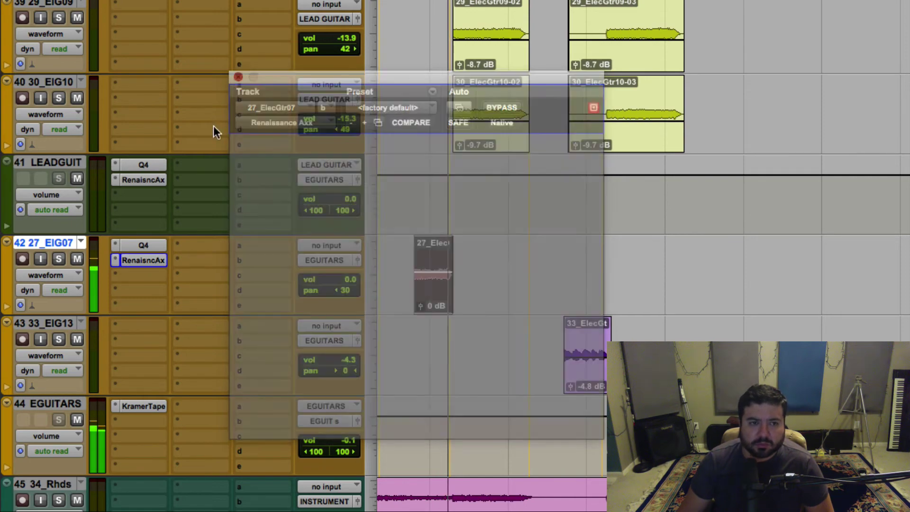
pyautogui.click(58, 259)
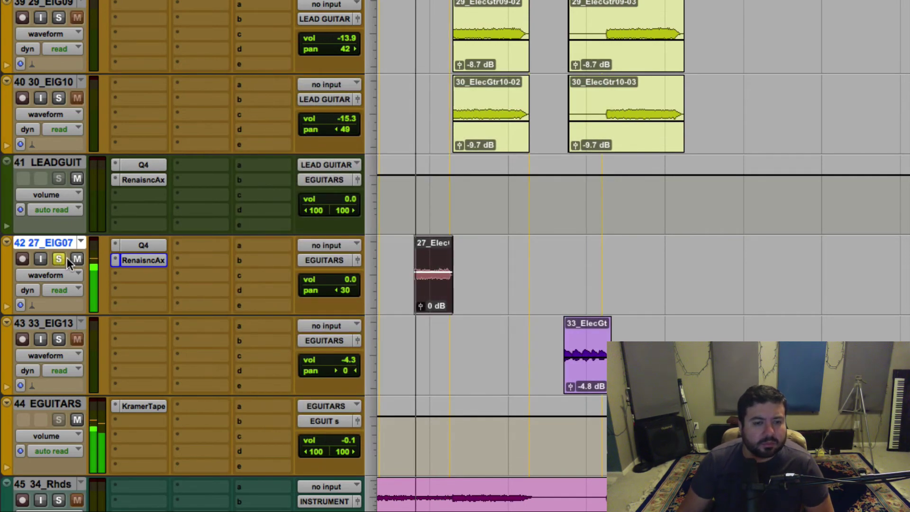
pyautogui.click(62, 258)
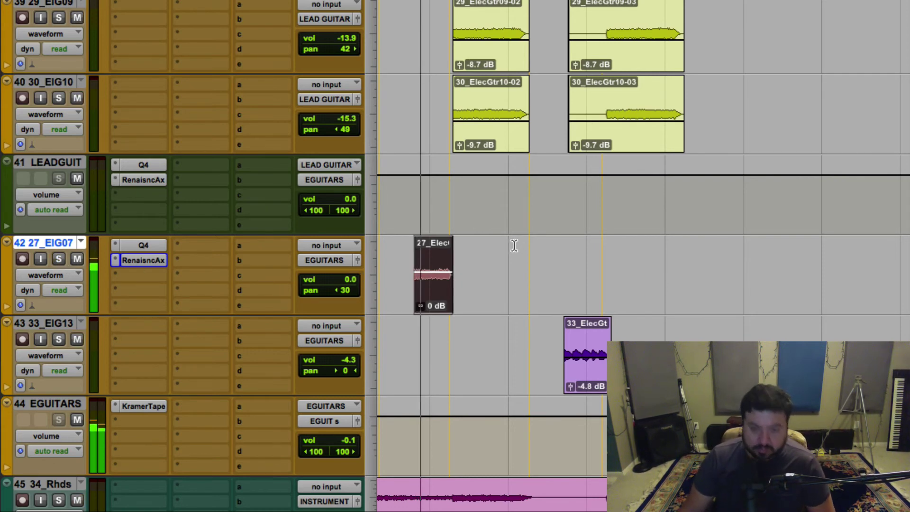
# Step: Select the 33_EIG13 clip, solo its track, and copy the 27_EIG07 Q4 with its settings into the first insert slot
pyautogui.click(589, 338)
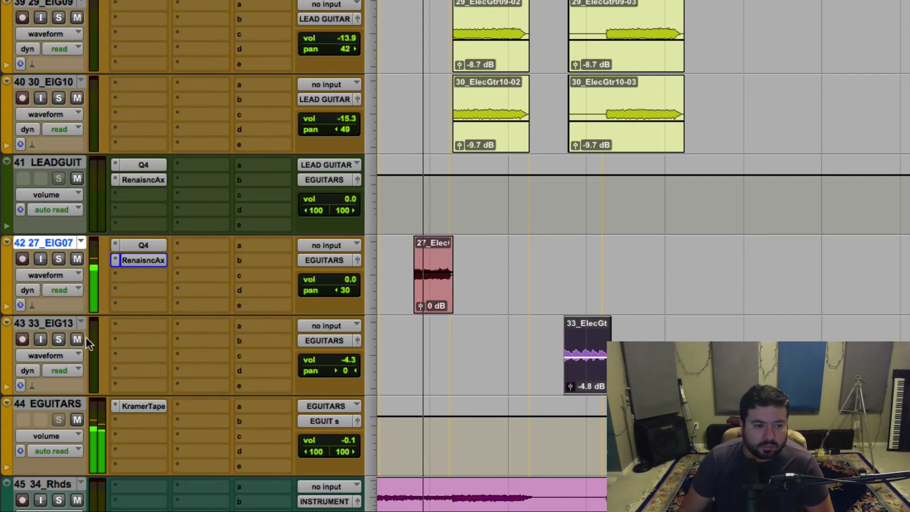
pyautogui.click(58, 339)
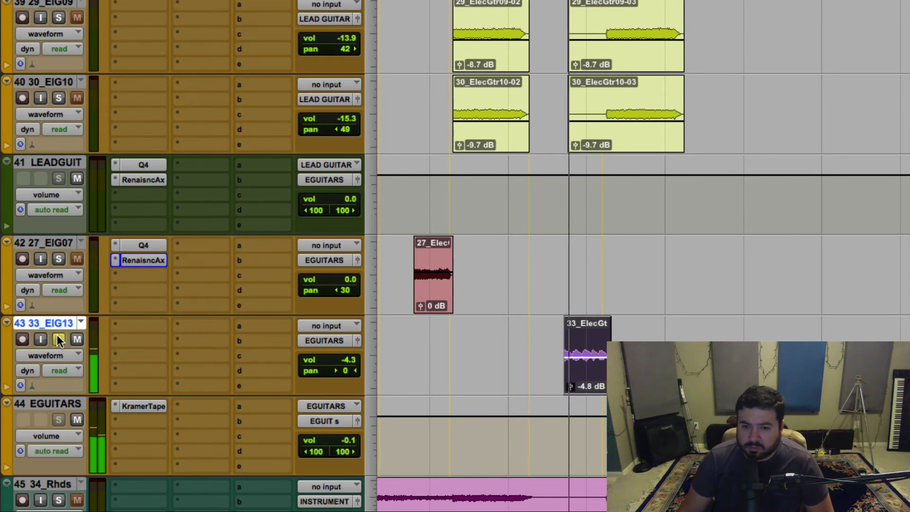
pyautogui.click(143, 326)
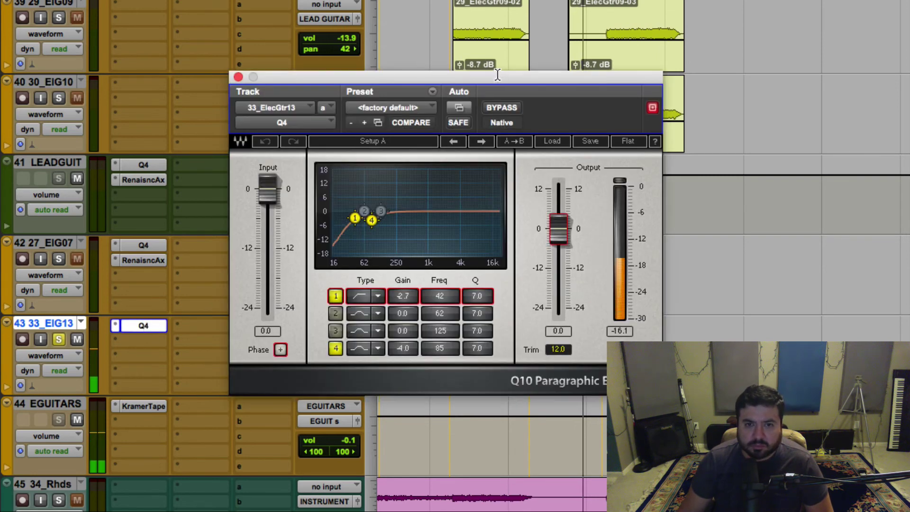
pyautogui.moveTo(497, 75); pyautogui.dragTo(390, 35)
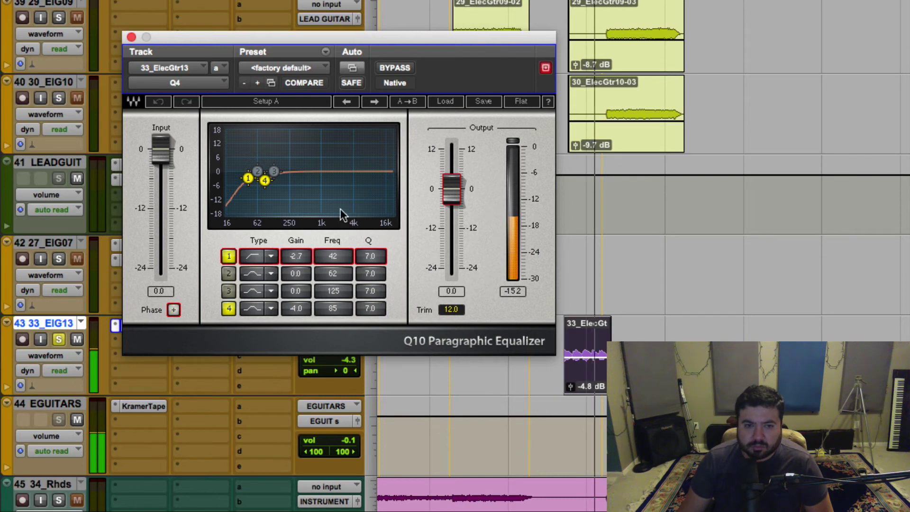
# Step: Lower the 33_EIG13 Q4 band 1 cut to 34 Hz and park switched-off bands 3 and 4 at 12517 and 8512 Hz
pyautogui.doubleClick(266, 181)
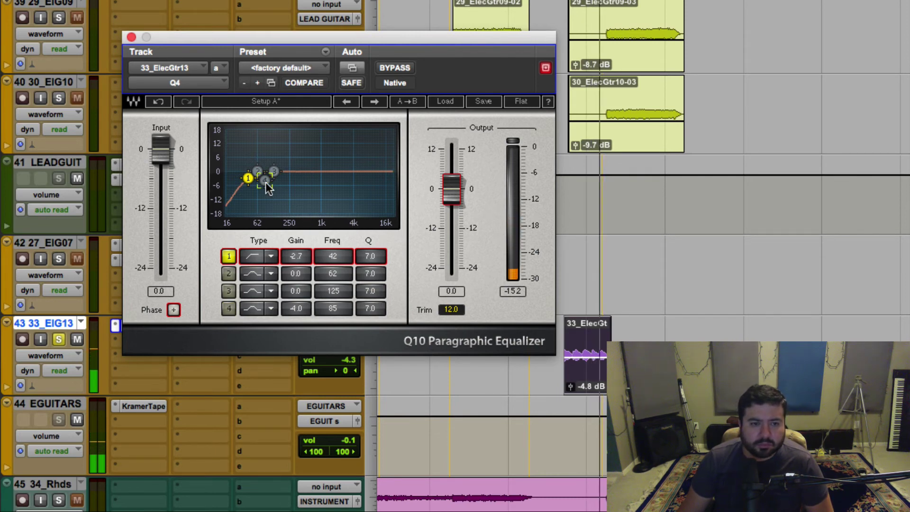
pyautogui.moveTo(278, 191); pyautogui.dragTo(244, 180)
pyautogui.doubleClick(365, 172)
pyautogui.doubleClick(380, 172)
pyautogui.doubleClick(373, 182)
# Step: Enable Q4 band 2 on 33_EIG13 with a Q of 20, sweep it boosted to 408 Hz, and set its gain to -3 dB
pyautogui.moveTo(365, 172); pyautogui.dragTo(280, 140)
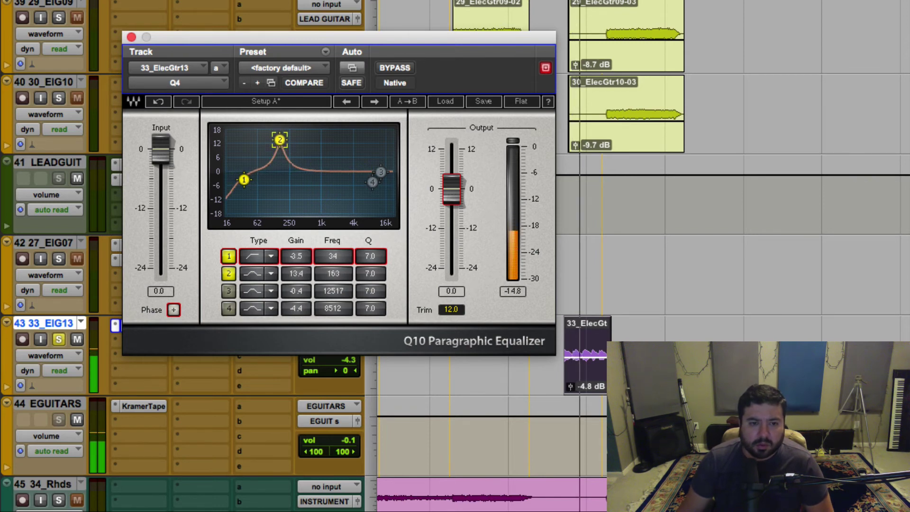
pyautogui.click(373, 273)
pyautogui.write('20')
pyautogui.press('Return')
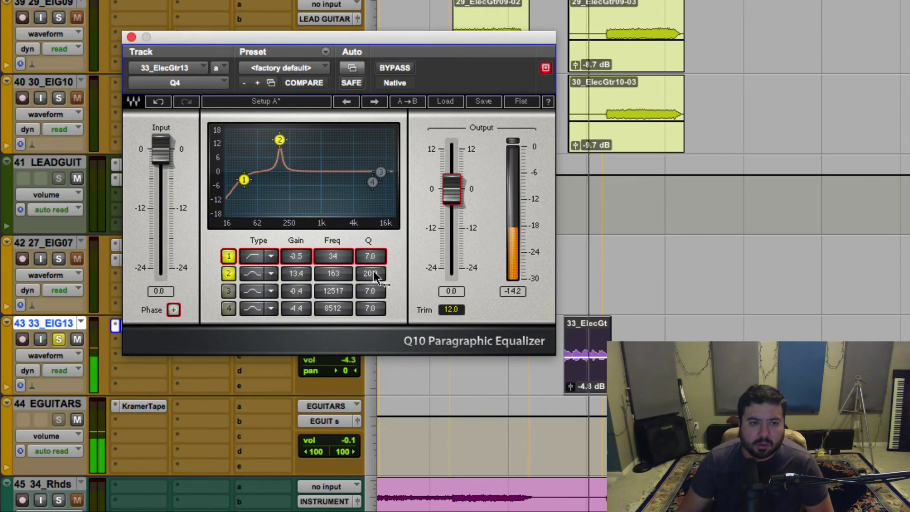
pyautogui.moveTo(280, 140); pyautogui.dragTo(301, 136)
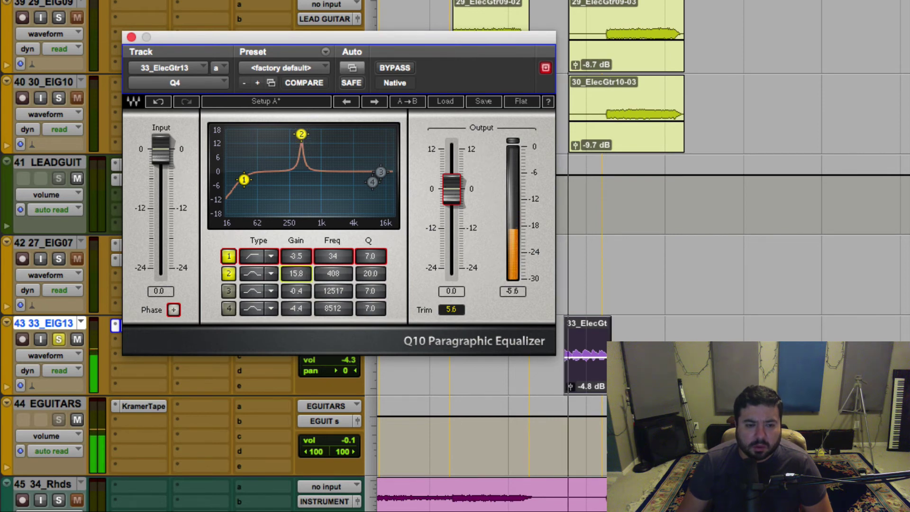
pyautogui.click(295, 273)
pyautogui.write('-3')
pyautogui.press('Return')
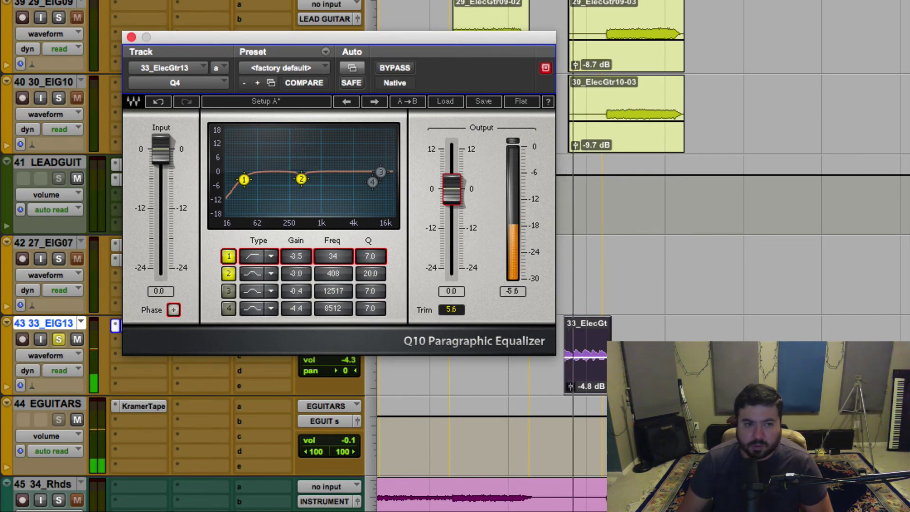
# Step: Set Q4 band 4 on 33_EIG13 to -3 dB at 2861 Hz, compare with bypass, and unsolo the track
pyautogui.moveTo(374, 182); pyautogui.dragTo(348, 132)
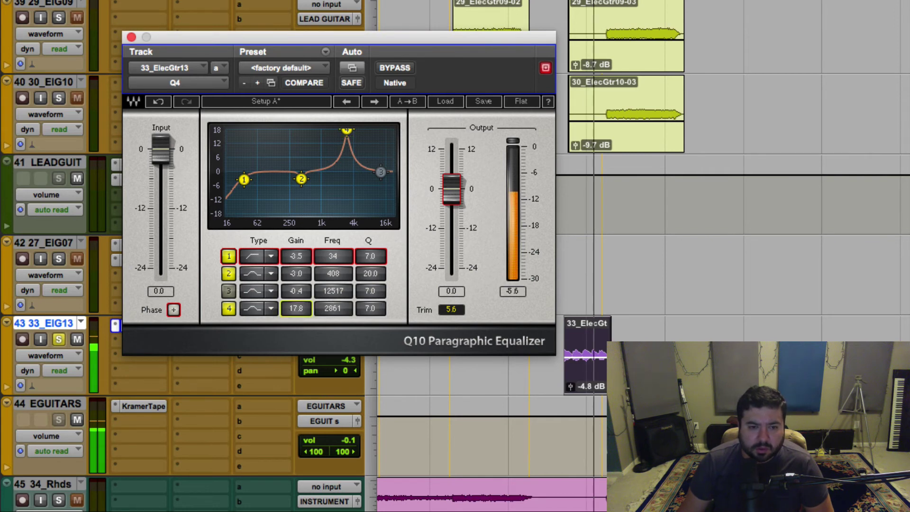
pyautogui.doubleClick(292, 308)
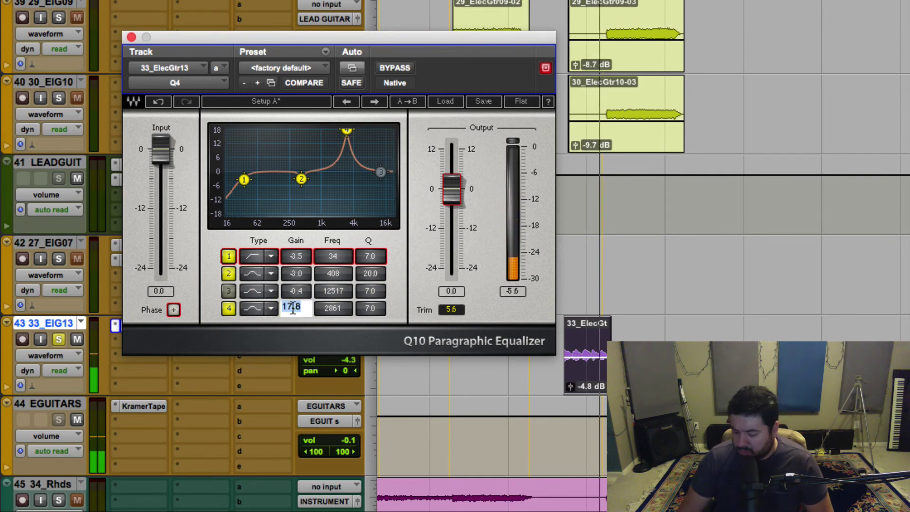
pyautogui.write('-3')
pyautogui.press('Return')
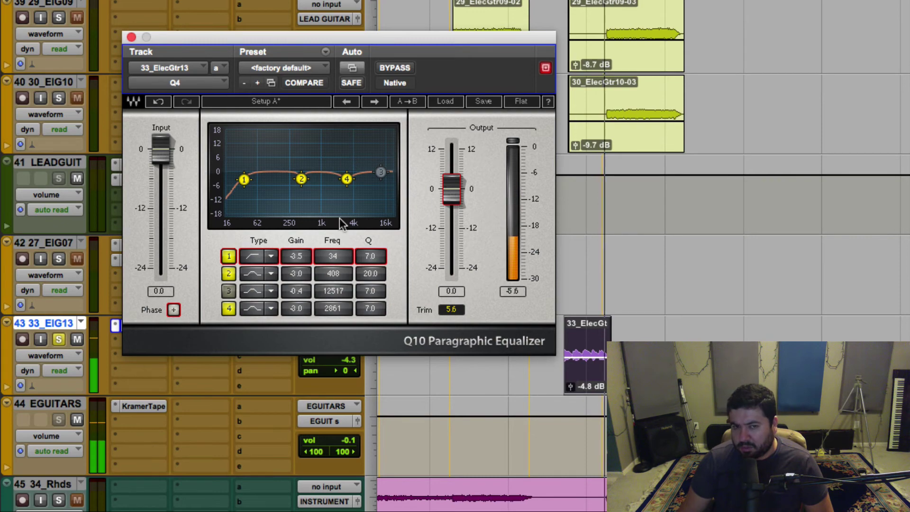
pyautogui.click(383, 68)
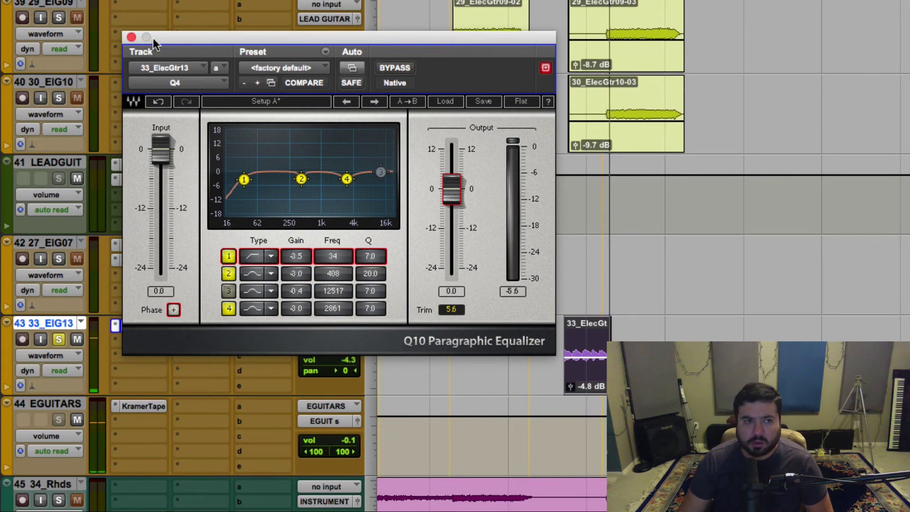
pyautogui.click(132, 38)
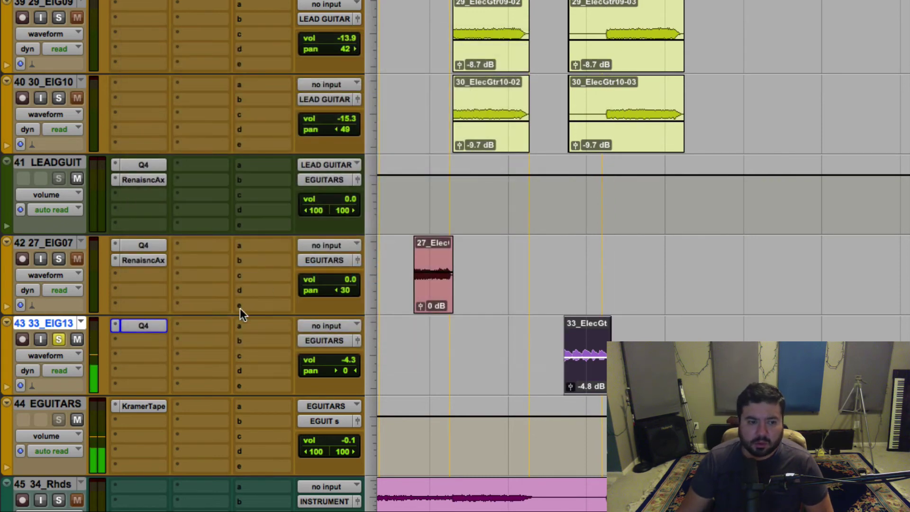
pyautogui.click(58, 341)
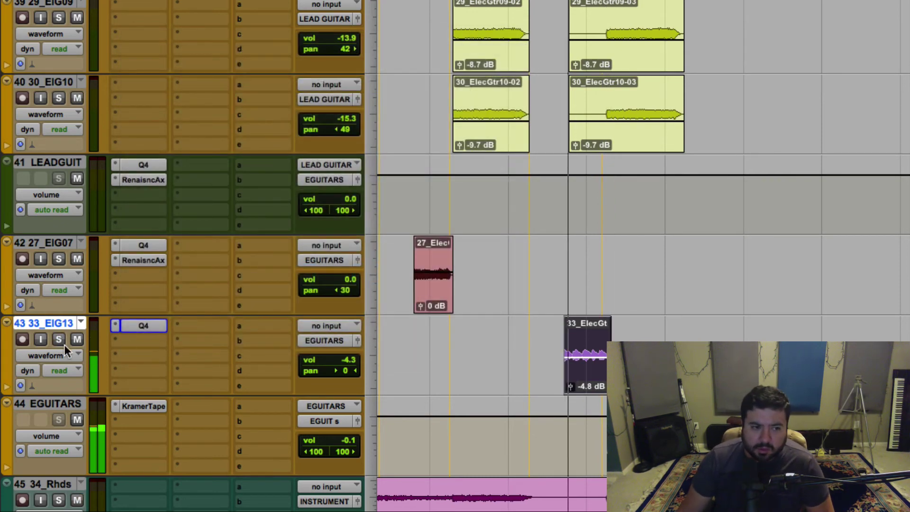
# Step: Add Renaissance Axx in the second slot of 33_EIG13 with threshold -12.6 and gain -1.0, comparing it against bypass
pyautogui.click(151, 339)
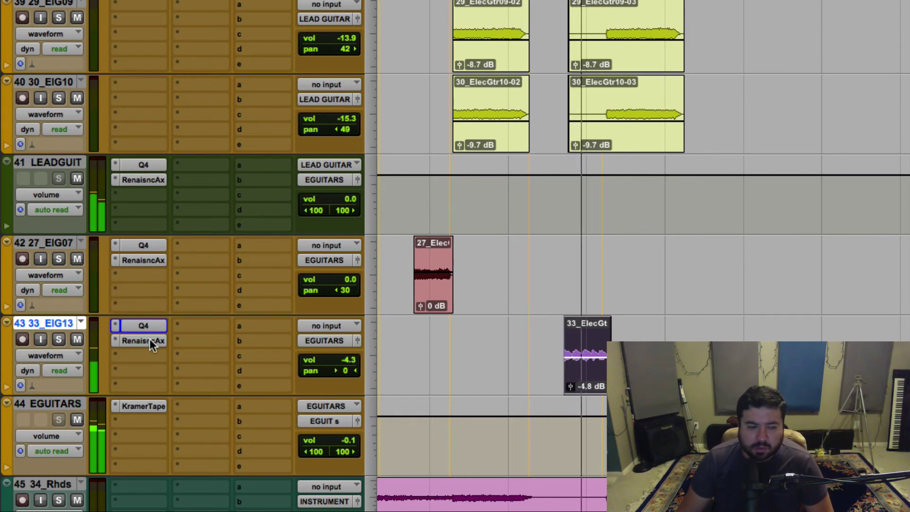
pyautogui.click(150, 339)
pyautogui.moveTo(226, 169); pyautogui.dragTo(227, 195)
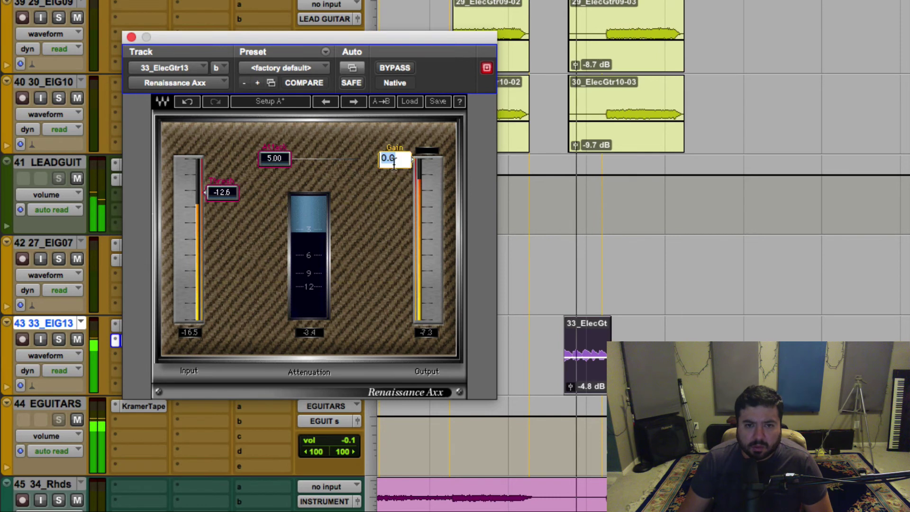
pyautogui.moveTo(395, 159); pyautogui.dragTo(395, 164)
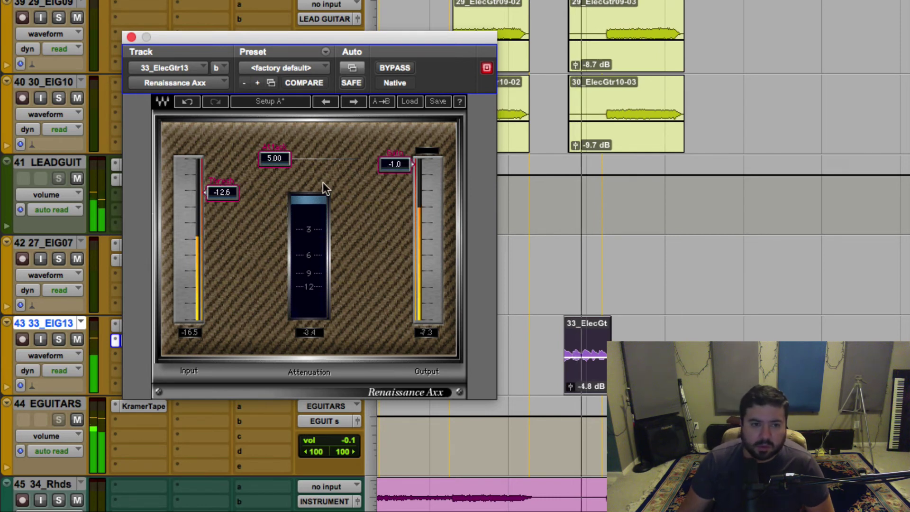
pyautogui.click(409, 71)
pyautogui.click(406, 71)
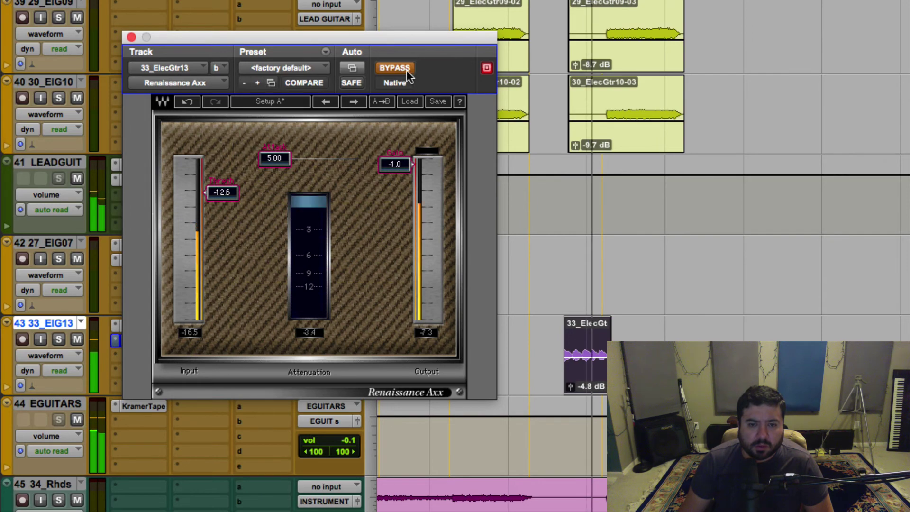
pyautogui.click(132, 37)
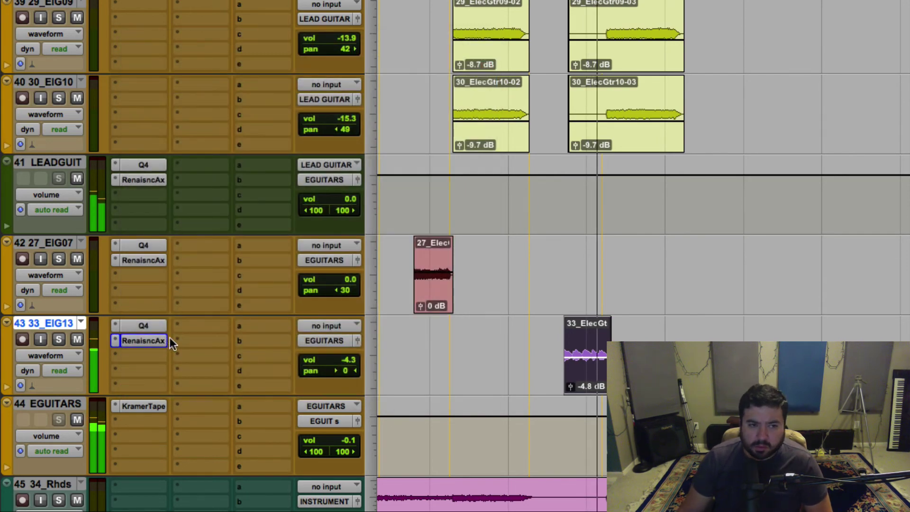
# Step: Stop playback and reopen the 33_EIG13 Renaissance Axx to review its threshold, attack and gain settings
pyautogui.press('space')
pyautogui.scroll(-4, 476, 348)
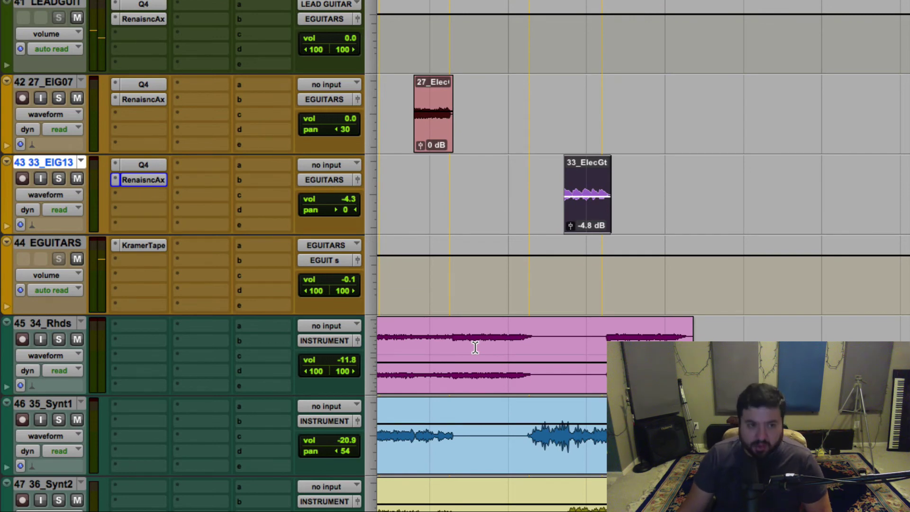
pyautogui.click(140, 180)
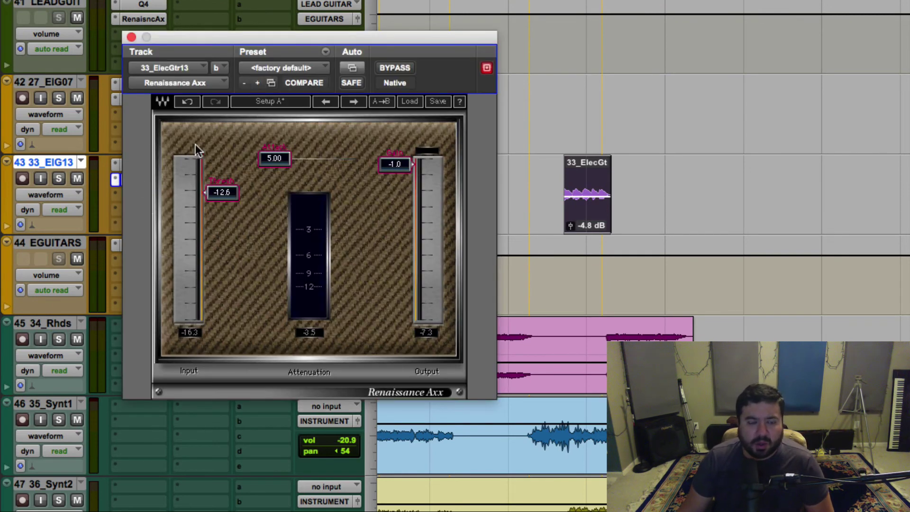
pyautogui.moveTo(172, 33); pyautogui.dragTo(195, 38)
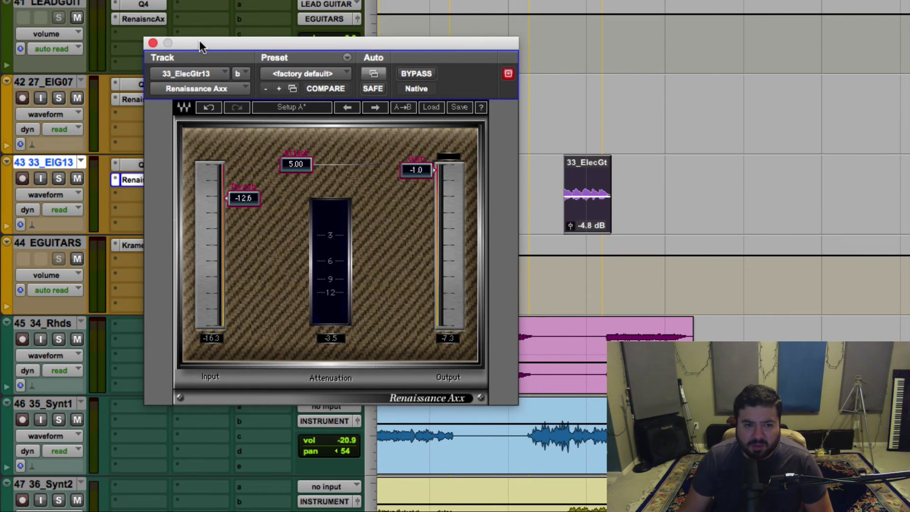
pyautogui.click(153, 43)
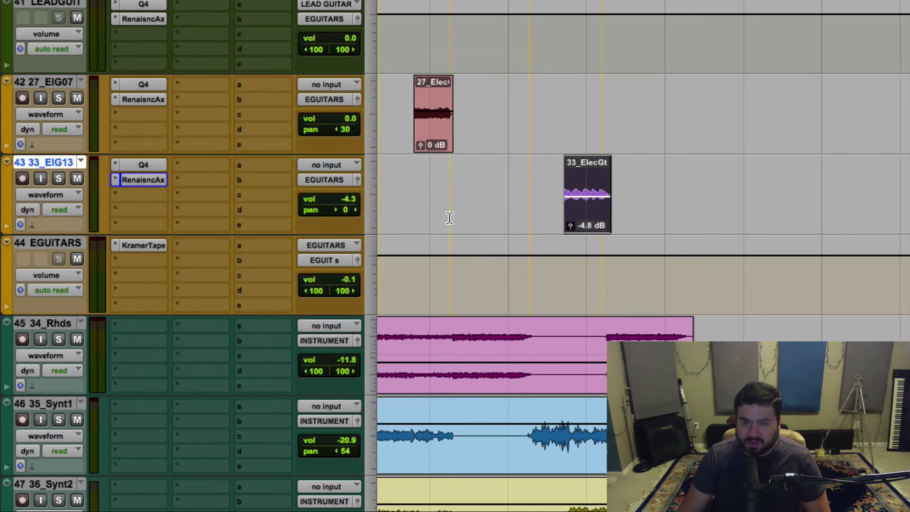
# Step: Play from just before the 33_EIG13 clip and lower that track's volume to -6.5 dB
pyautogui.click(560, 184)
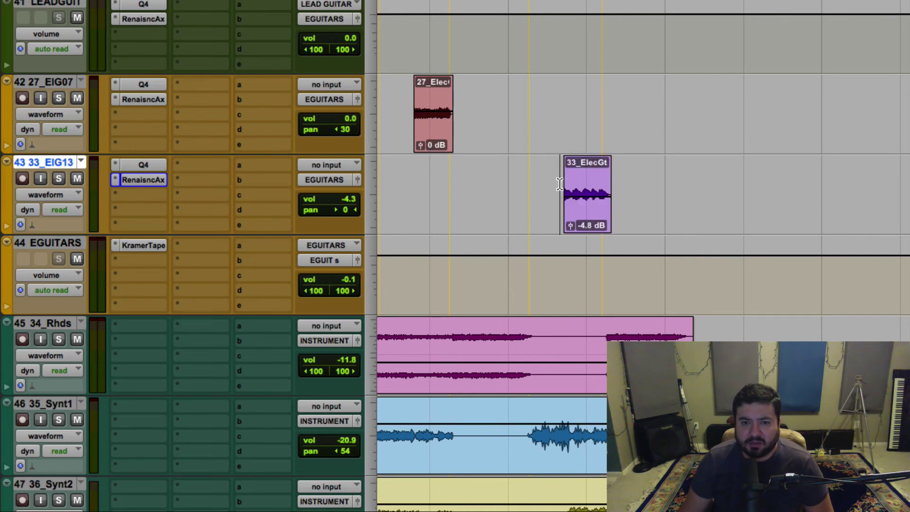
pyautogui.press('space')
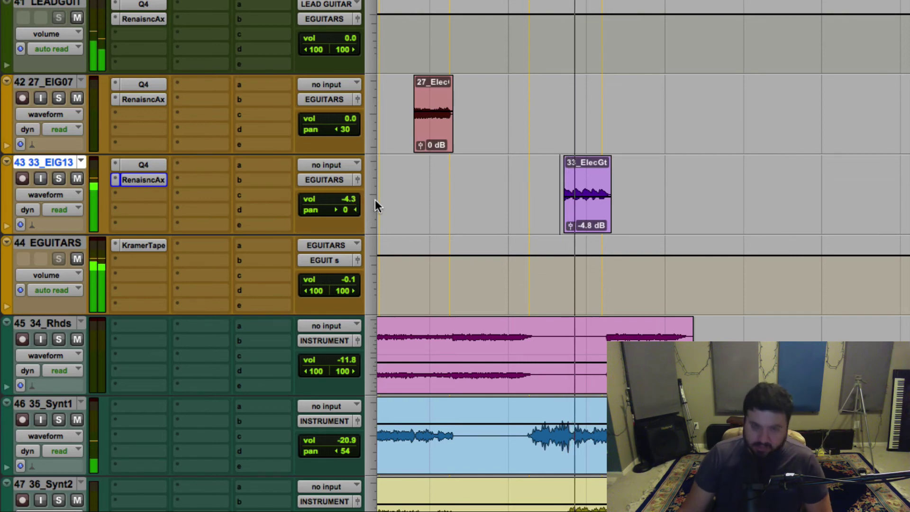
pyautogui.scroll(6, 425, 192)
pyautogui.scroll(3, 425, 191)
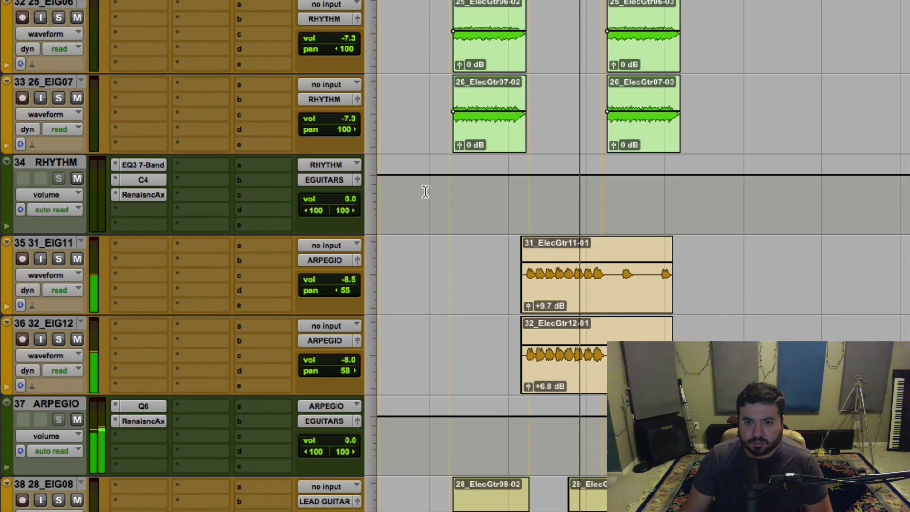
pyautogui.scroll(-9, 425, 191)
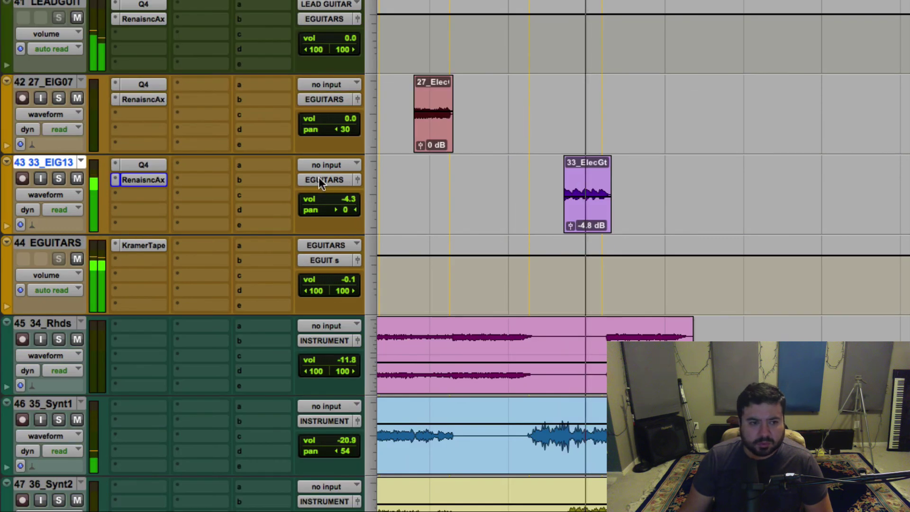
pyautogui.moveTo(349, 199)
pyautogui.mouseDown()
pyautogui.moveTo(348, 211)
pyautogui.moveTo(346, 198)
pyautogui.mouseUp()
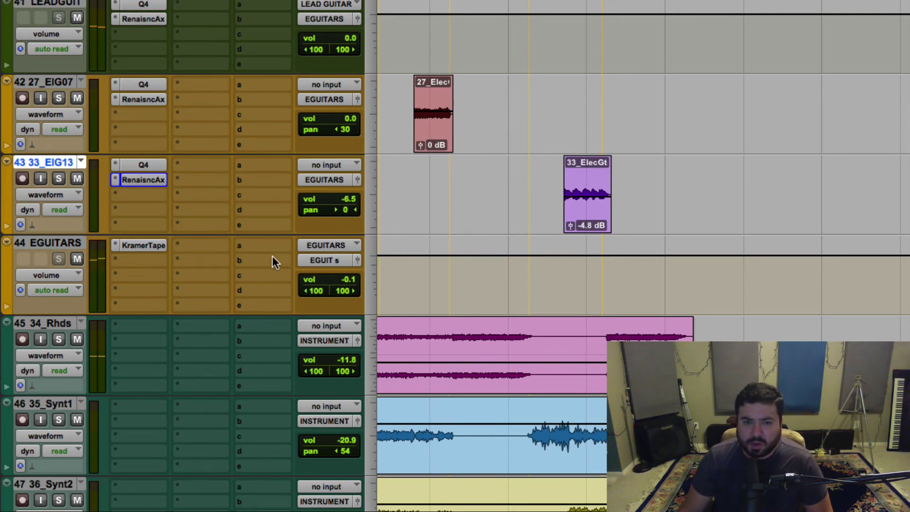
# Step: Review the guitar tracks and their buses from ARPEGIO down to EGUITARS, switching to the Mix window and back to the Edit window
pyautogui.scroll(10, 272, 258)
pyautogui.scroll(-6, 273, 258)
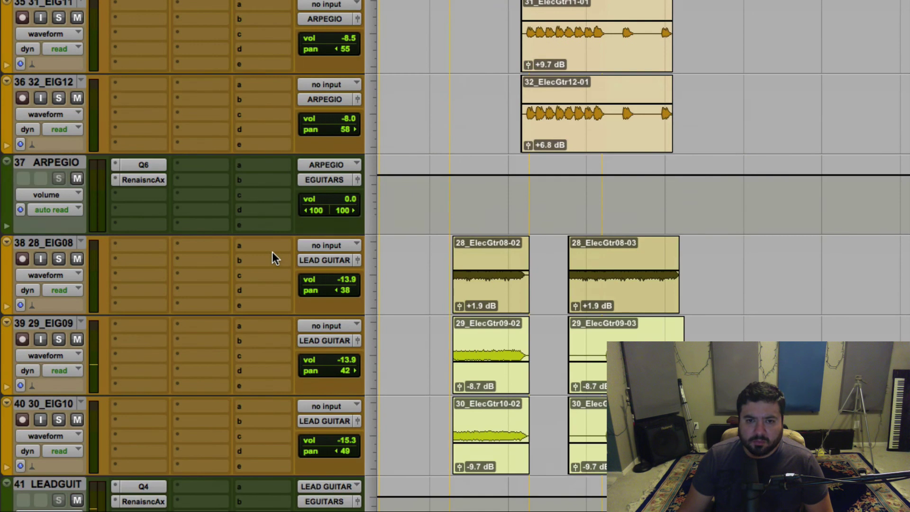
pyautogui.scroll(-5, 272, 258)
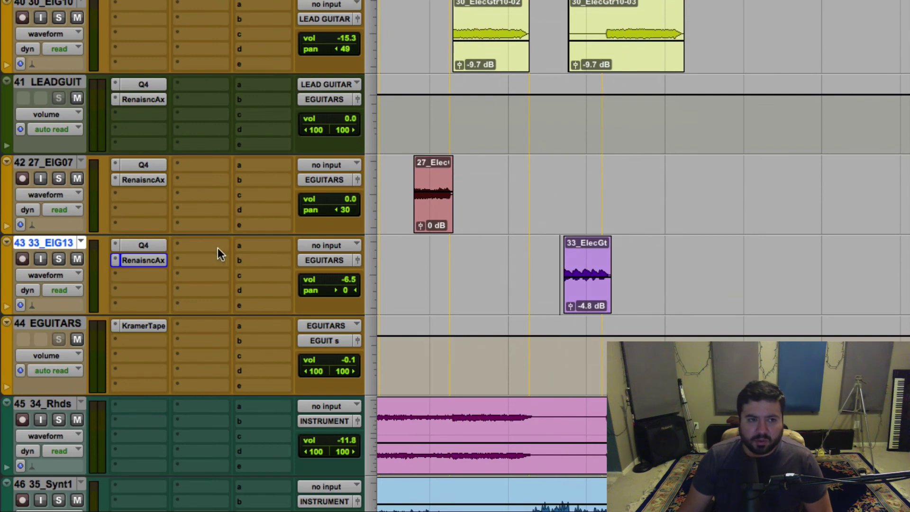
pyautogui.scroll(3, 218, 247)
pyautogui.press('super+equal')
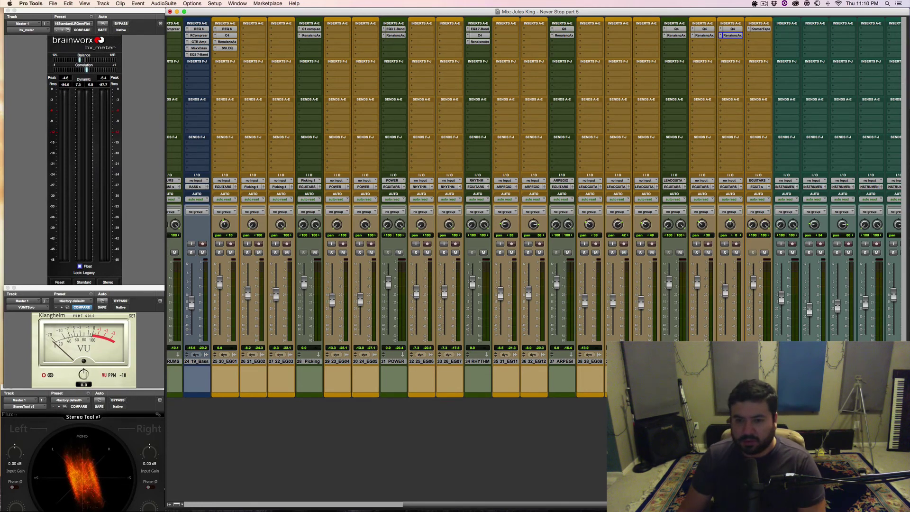
pyautogui.click(237, 3)
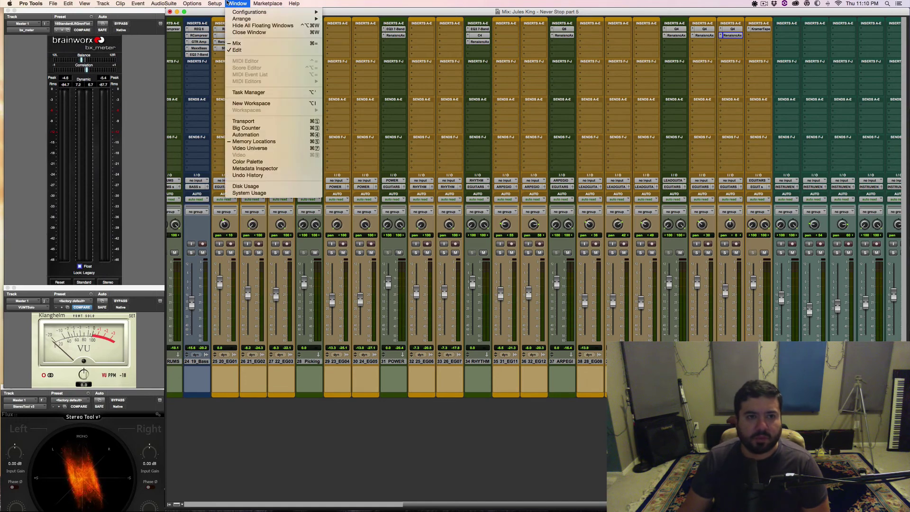
pyautogui.click(244, 47)
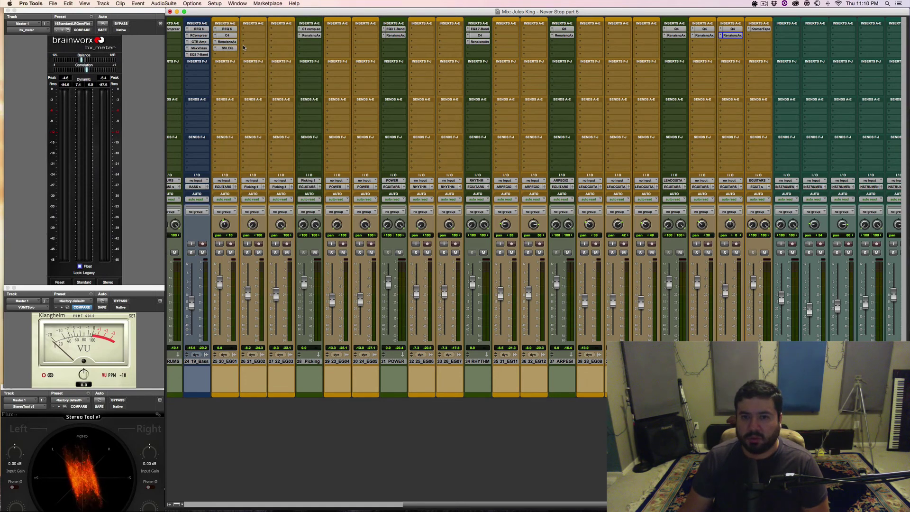
pyautogui.click(170, 11)
pyautogui.press('space')
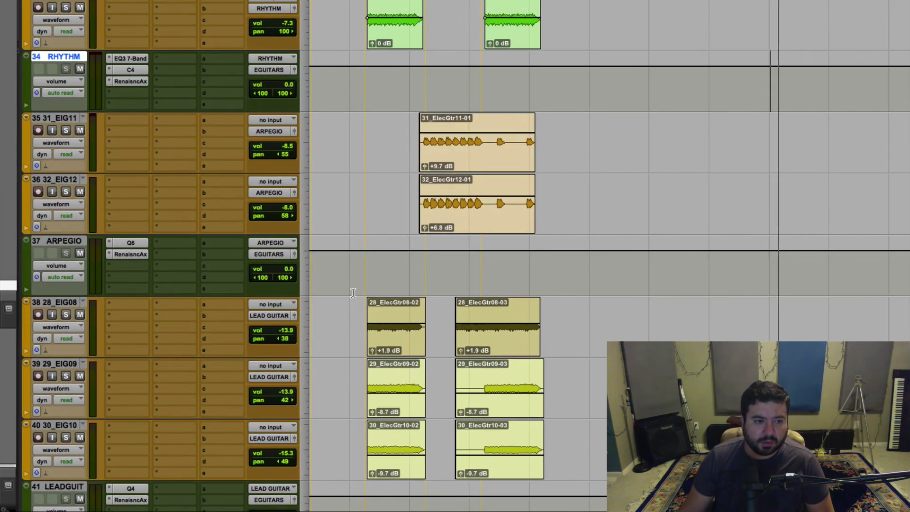
pyautogui.scroll(-5, 87, 364)
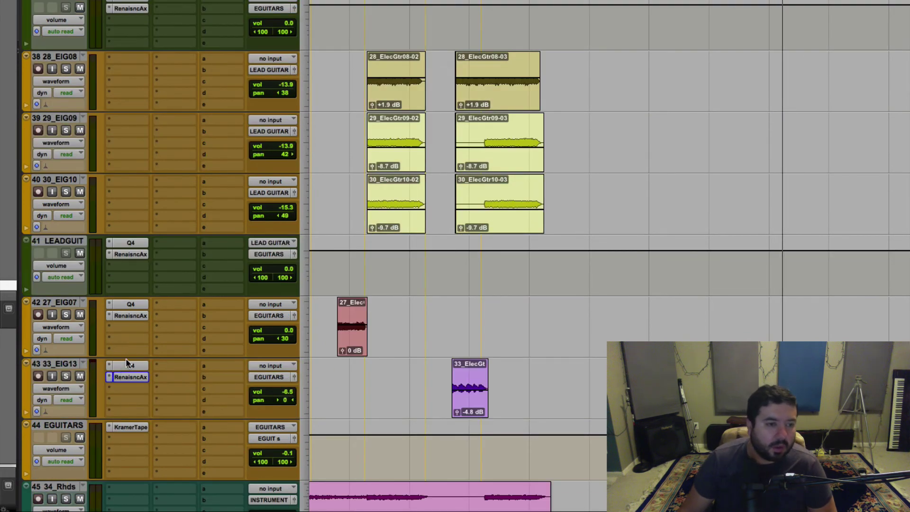
pyautogui.scroll(-10, 153, 306)
pyautogui.scroll(5, 153, 306)
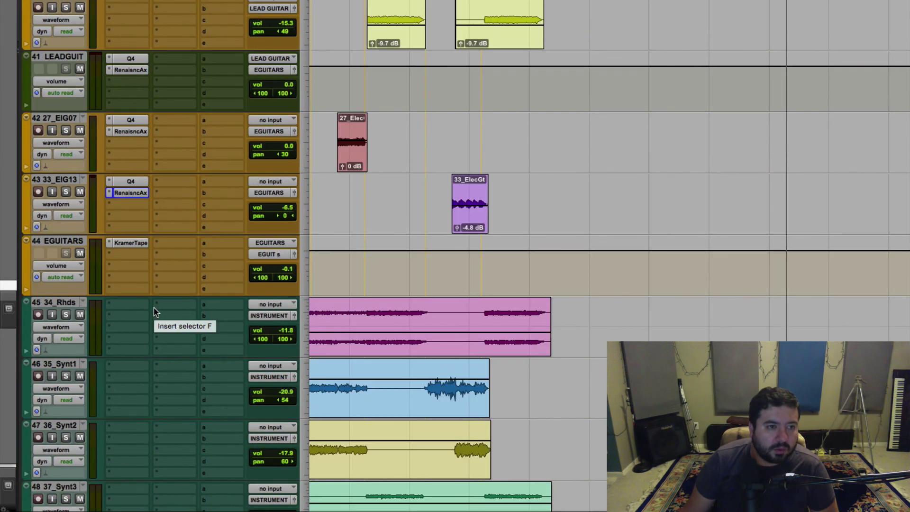
# Step: Play the chorus before the 33_EIG13 clip, and create a stereo Aux Input named G DELAY from send a of EGUITARS
pyautogui.click(382, 189)
pyautogui.press('space')
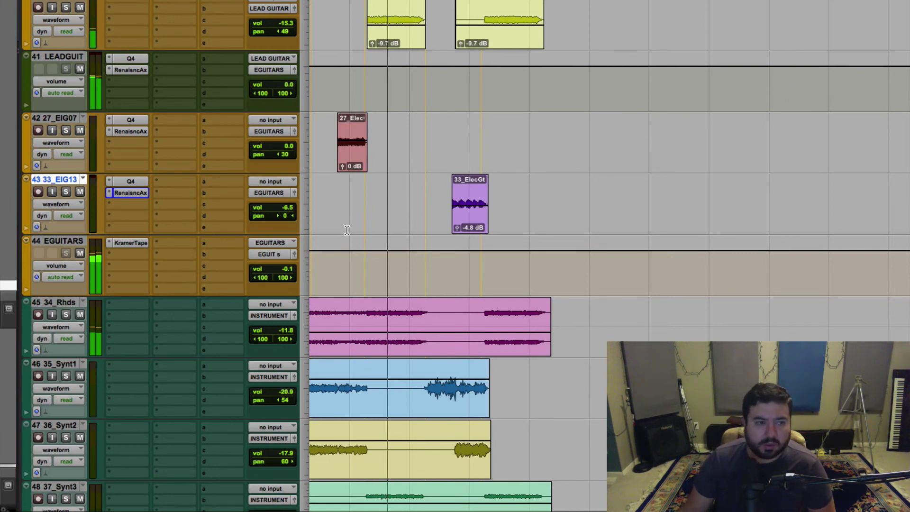
pyautogui.click(224, 243)
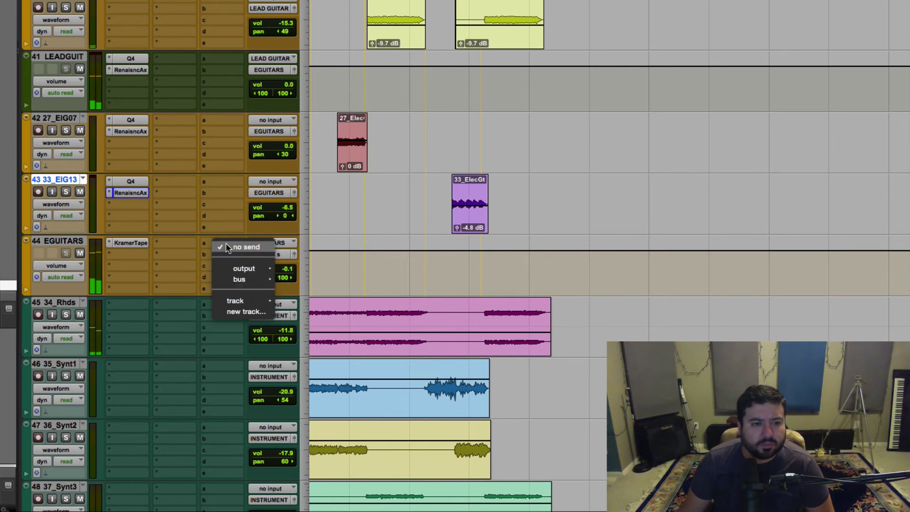
pyautogui.moveTo(231, 268)
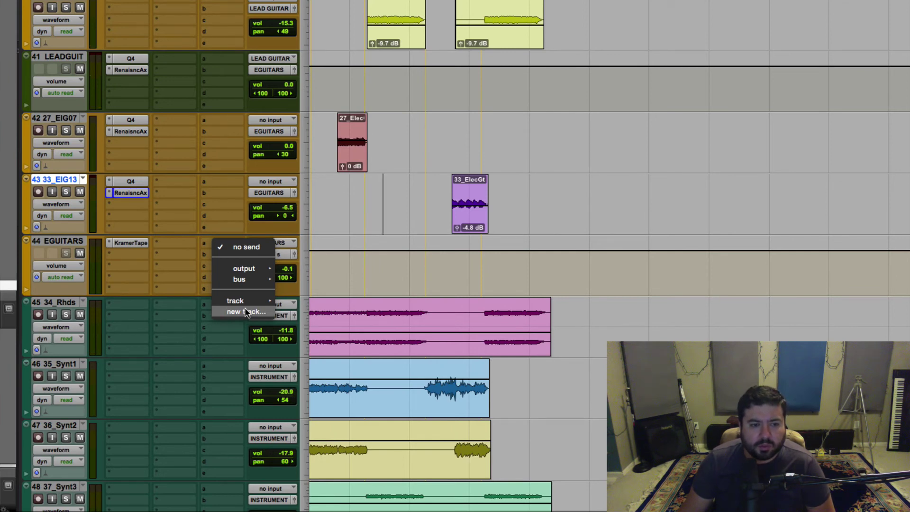
pyautogui.click(245, 311)
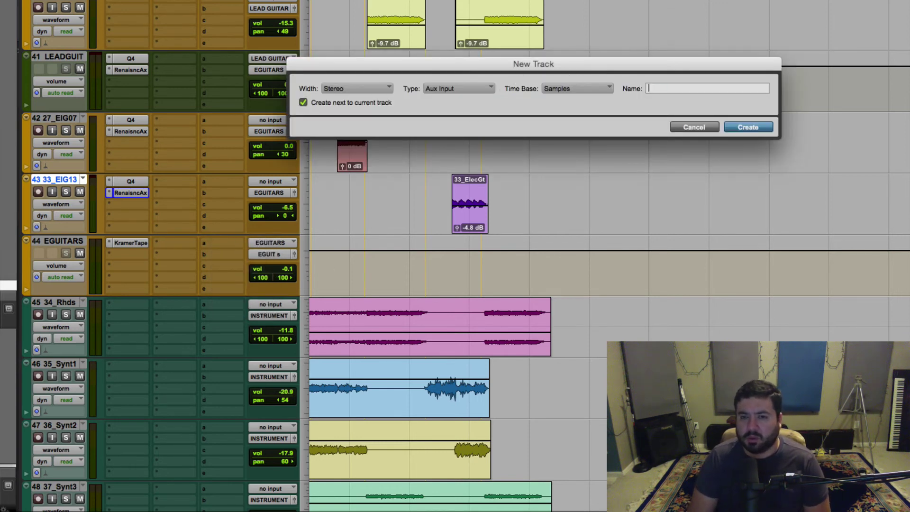
pyautogui.write('G DELAY')
pyautogui.press('Return')
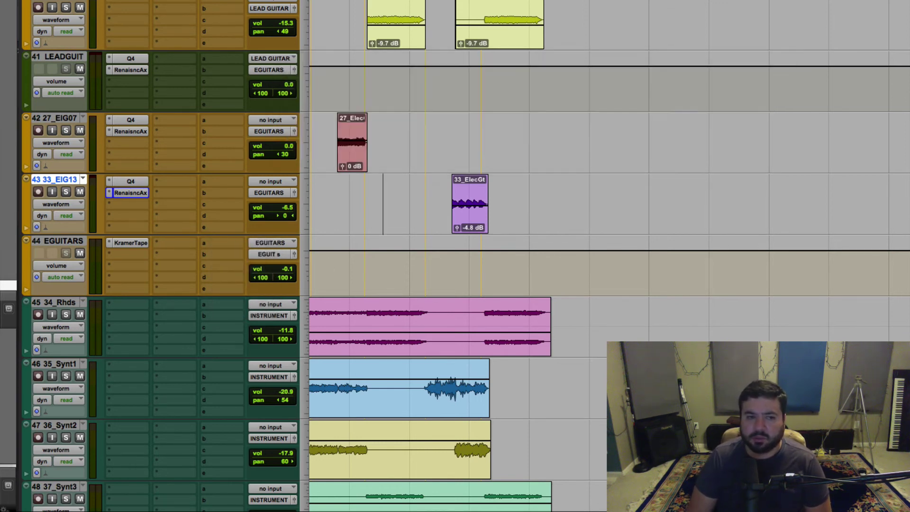
# Step: Locate the G DELAY aux below EGUITARS and route its output to the stereo bus EGUIT s
pyautogui.scroll(-15, 241, 195)
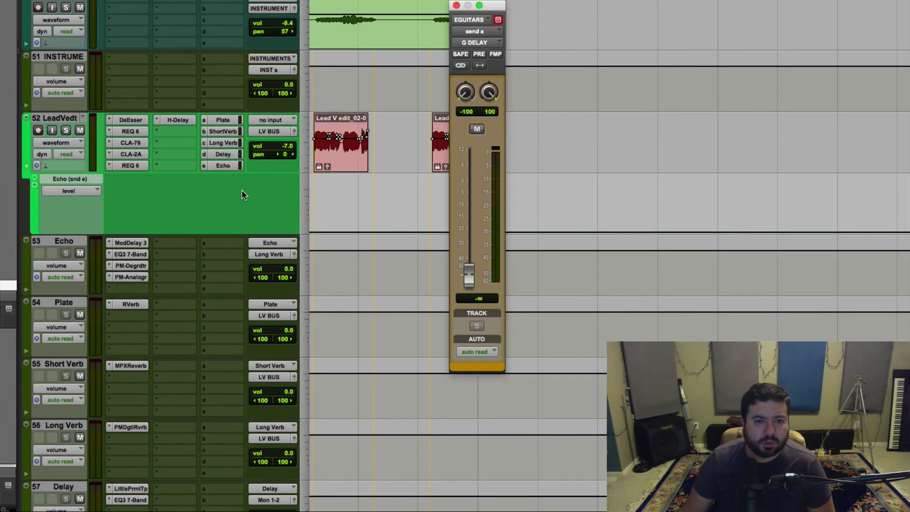
pyautogui.scroll(15, 240, 189)
pyautogui.scroll(-20, 220, 342)
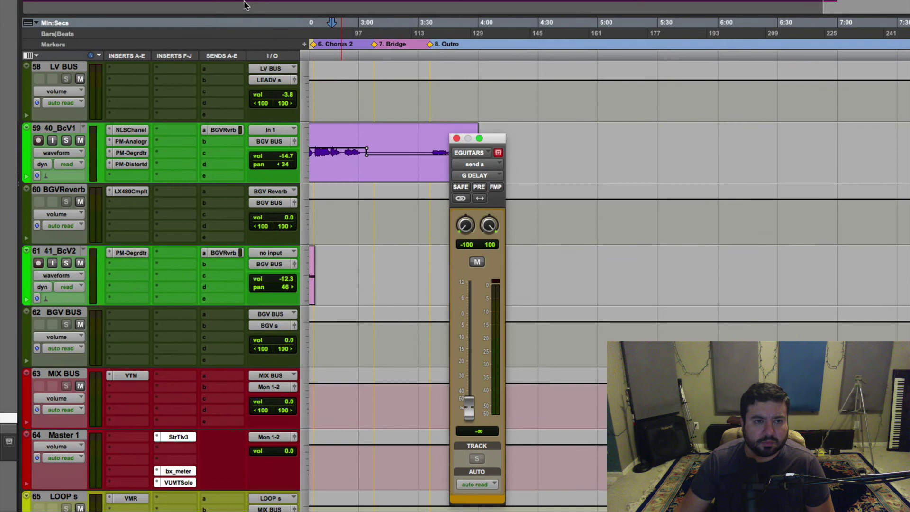
pyautogui.click(211, 141)
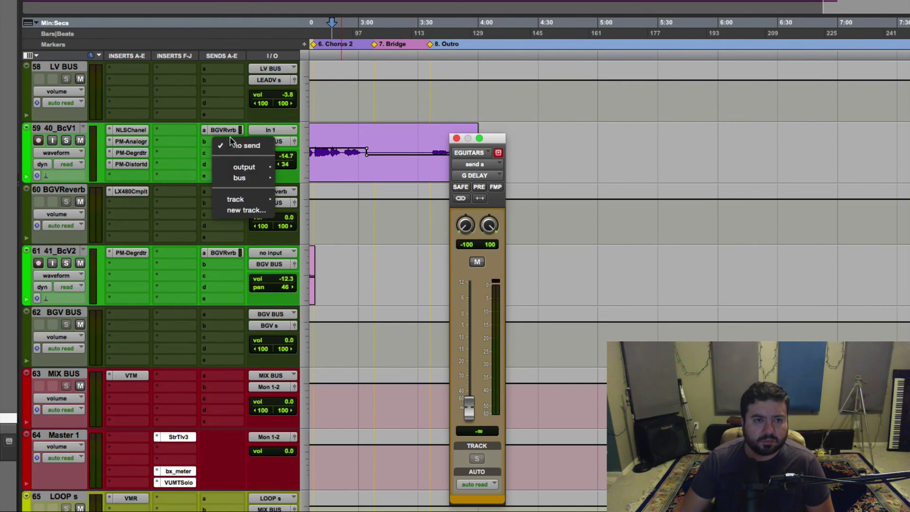
pyautogui.press('Escape')
pyautogui.scroll(10, 211, 103)
pyautogui.scroll(10, 209, 98)
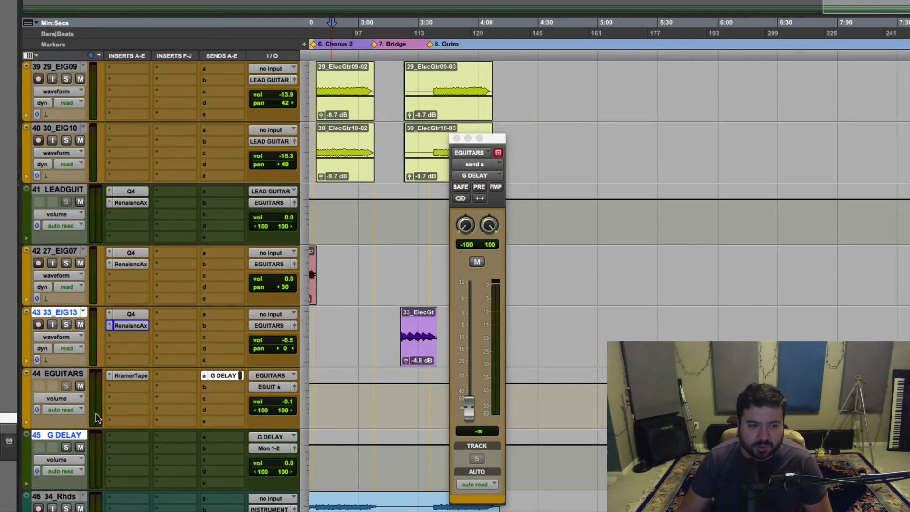
pyautogui.click(288, 451)
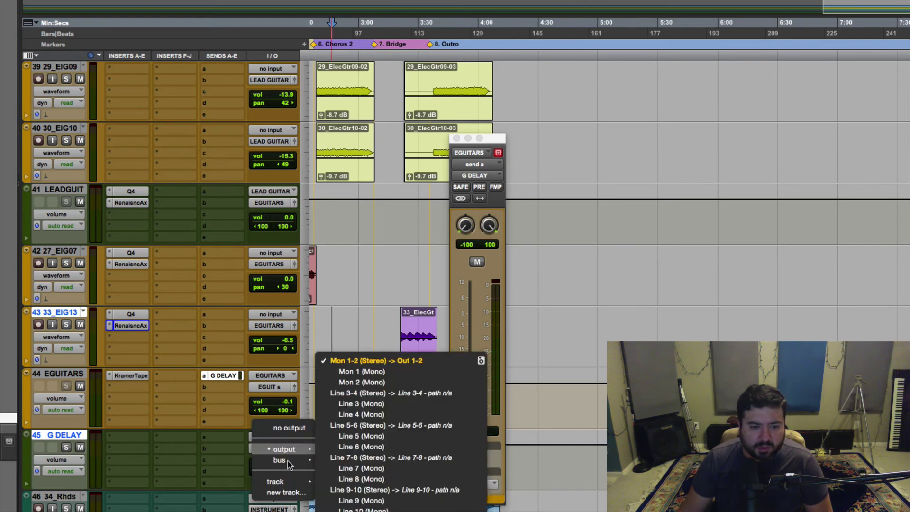
pyautogui.moveTo(288, 461)
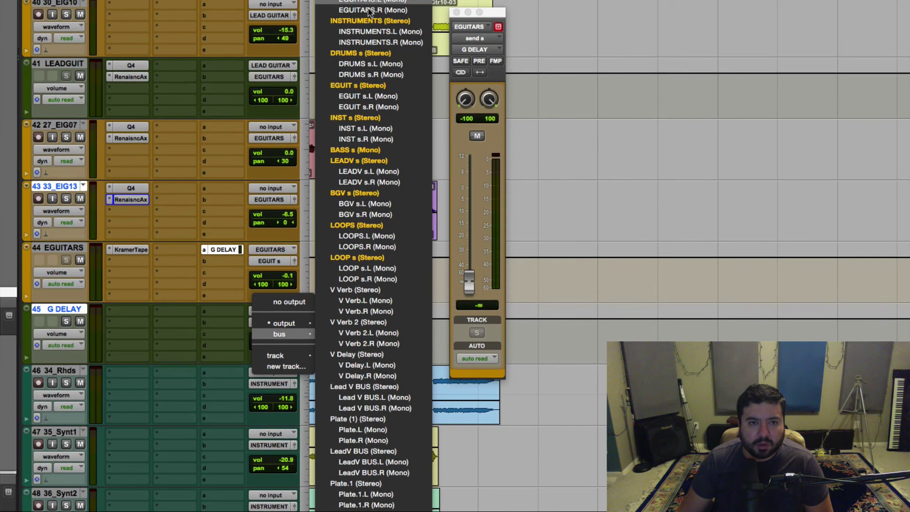
pyautogui.click(348, 89)
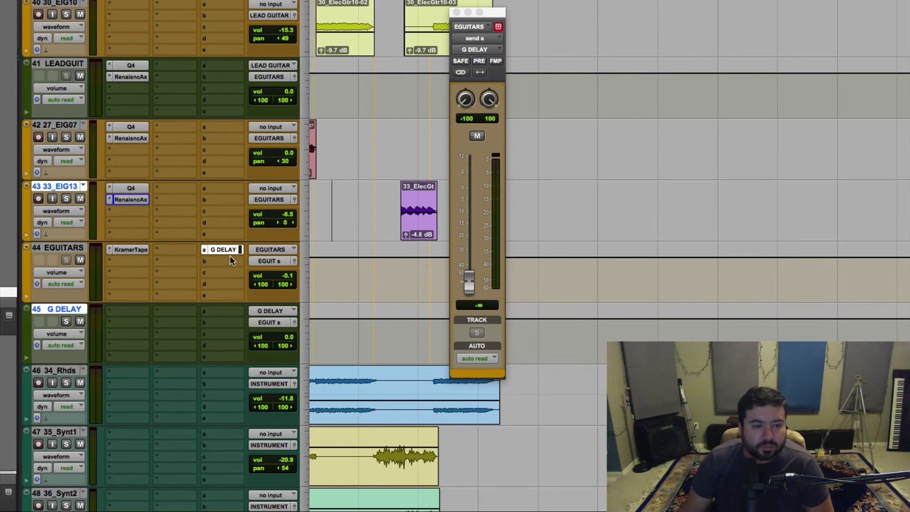
# Step: Insert the stereo H-Delay in the first slot of G DELAY and arrange the send and plug-in windows side by side
pyautogui.click(135, 309)
pyautogui.moveTo(161, 336)
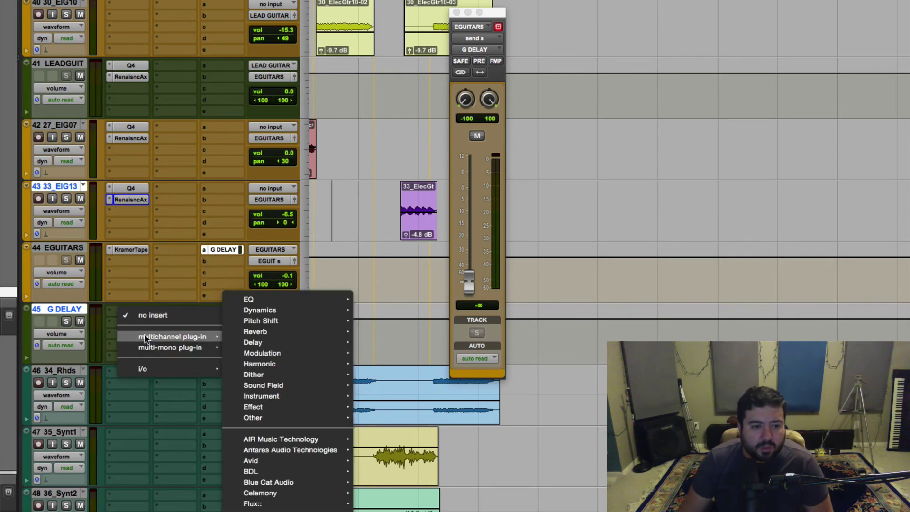
pyautogui.moveTo(280, 341)
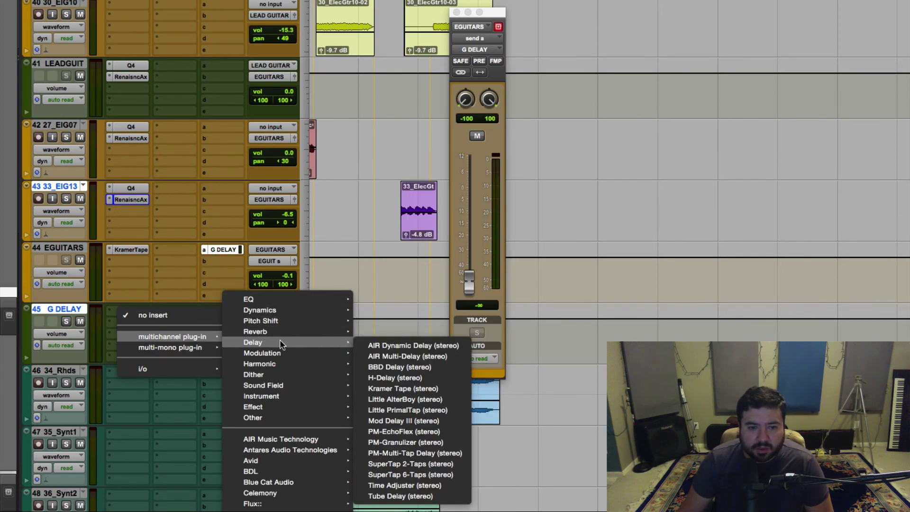
pyautogui.click(397, 378)
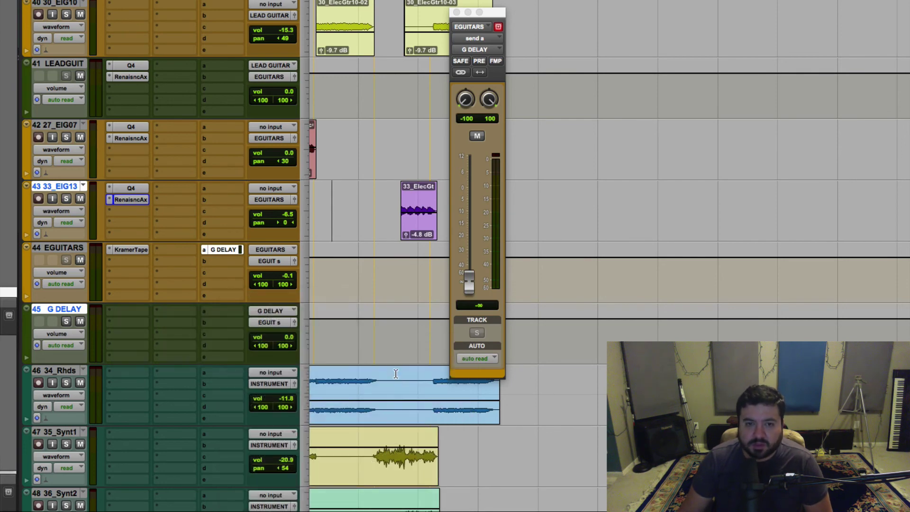
pyautogui.moveTo(500, 14); pyautogui.dragTo(672, 59)
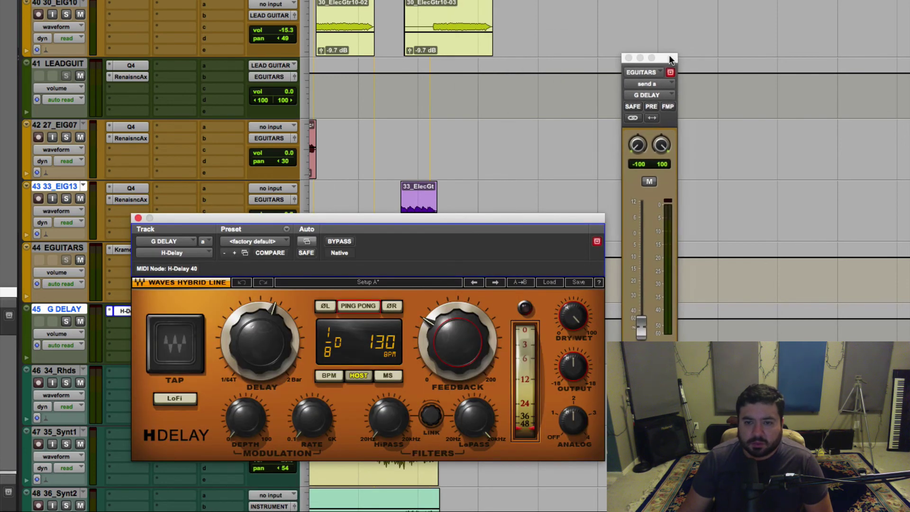
pyautogui.moveTo(476, 225); pyautogui.dragTo(503, 86)
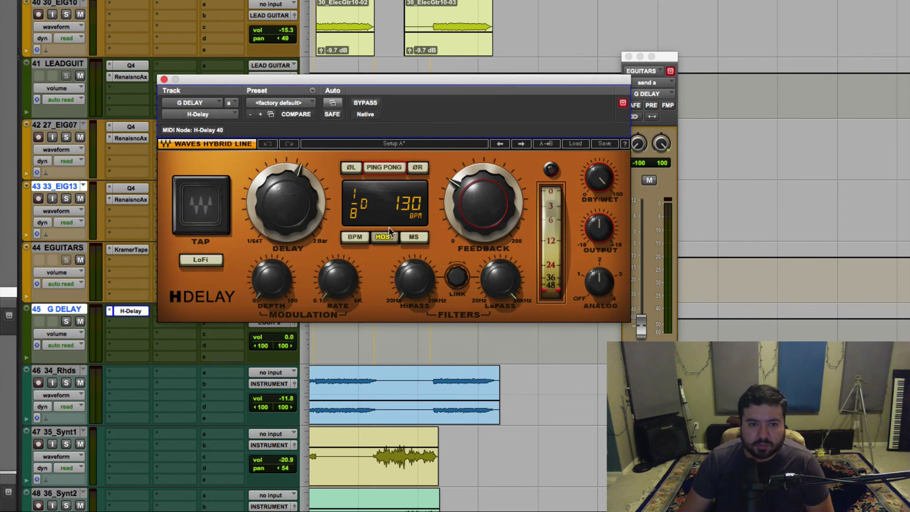
# Step: Switch H-Delay to milliseconds, set the delay time to 1 ms, and start playback
pyautogui.click(408, 237)
pyautogui.moveTo(281, 192); pyautogui.dragTo(280, 233)
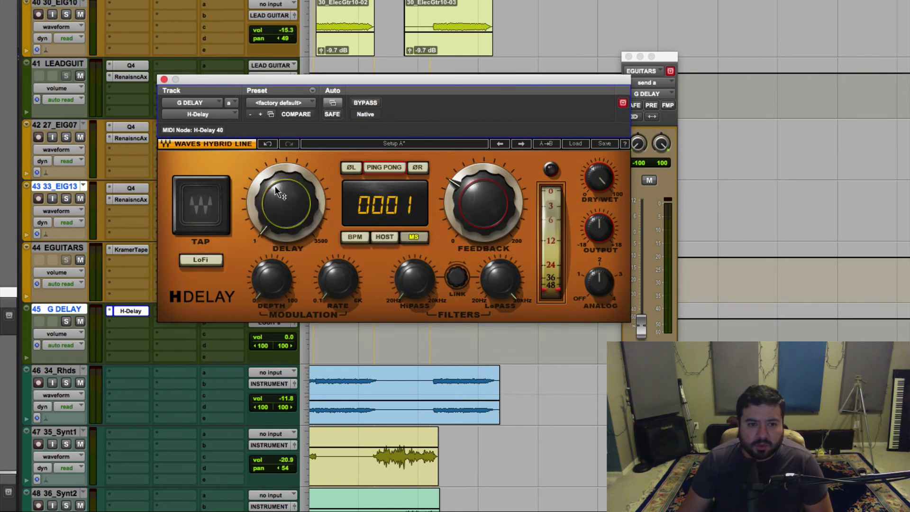
pyautogui.press('space')
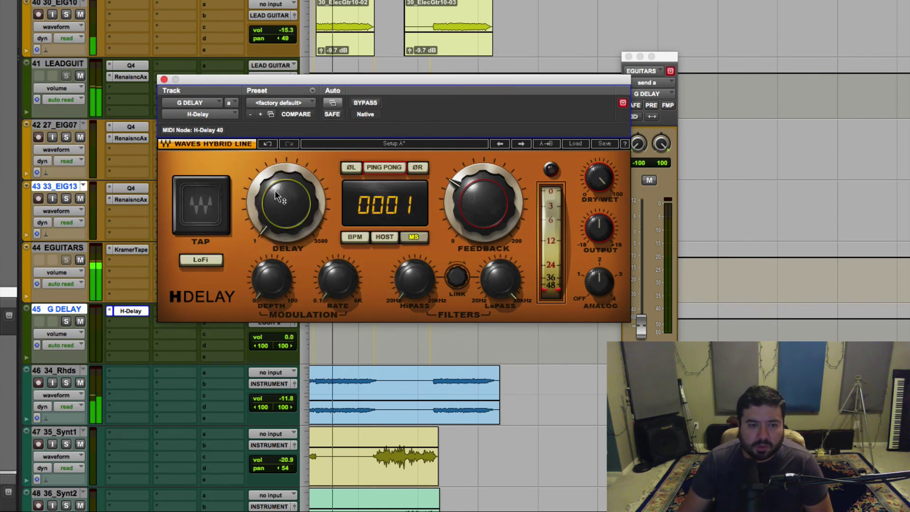
# Step: Solo 27_EIG07 and bring up the Mix window with the H-Delay window moved clear of the faders
pyautogui.click(66, 200)
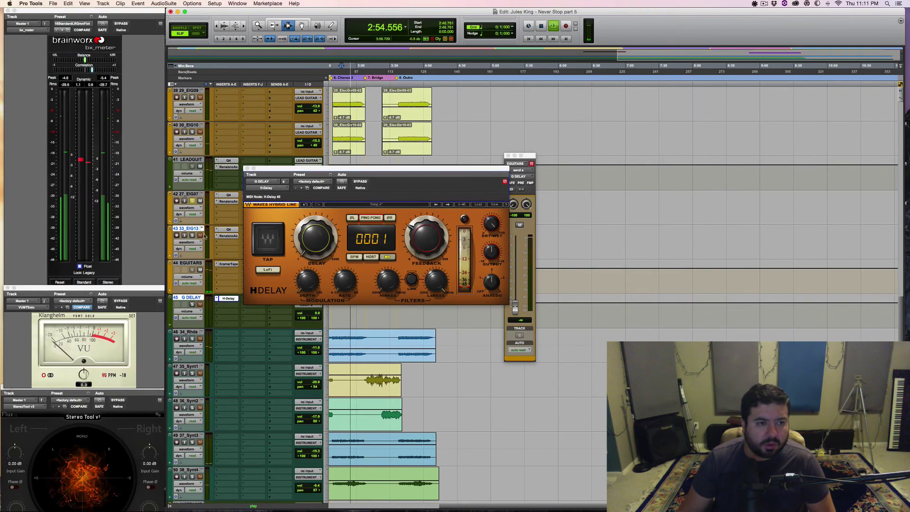
pyautogui.scroll(6, 225, 195)
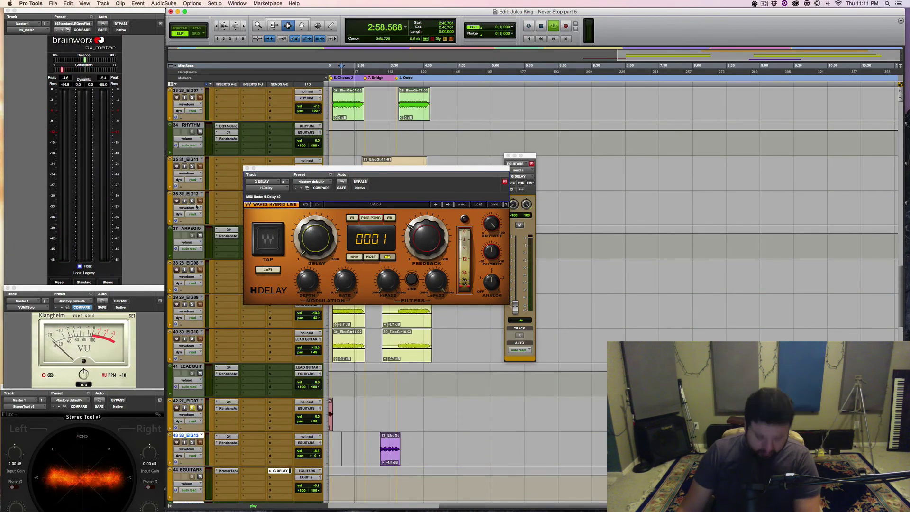
pyautogui.press('super+equal')
pyautogui.moveTo(268, 169); pyautogui.dragTo(261, 20)
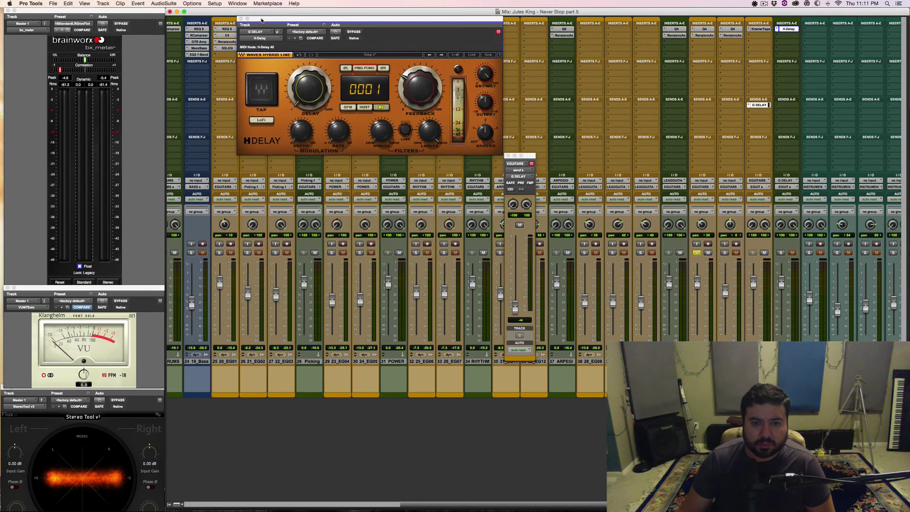
# Step: Move the EGUITARS send window beside H-Delay, return to the Mix window, and close the Stereo Tool window
pyautogui.moveTo(519, 156); pyautogui.dragTo(553, 21)
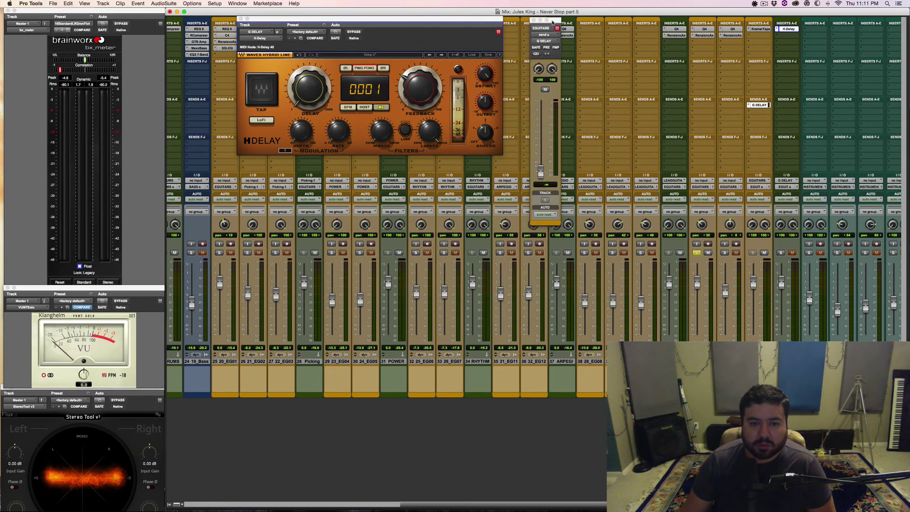
pyautogui.press('super+equal')
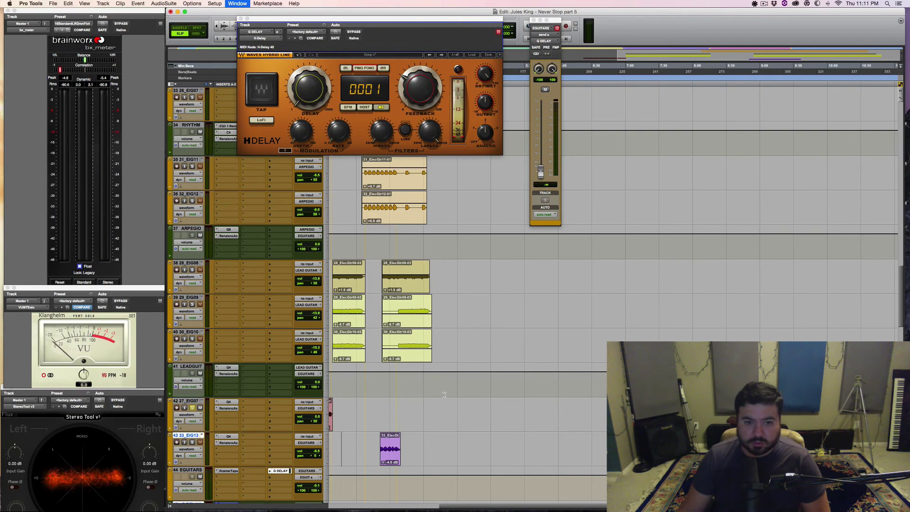
pyautogui.press('super+equal')
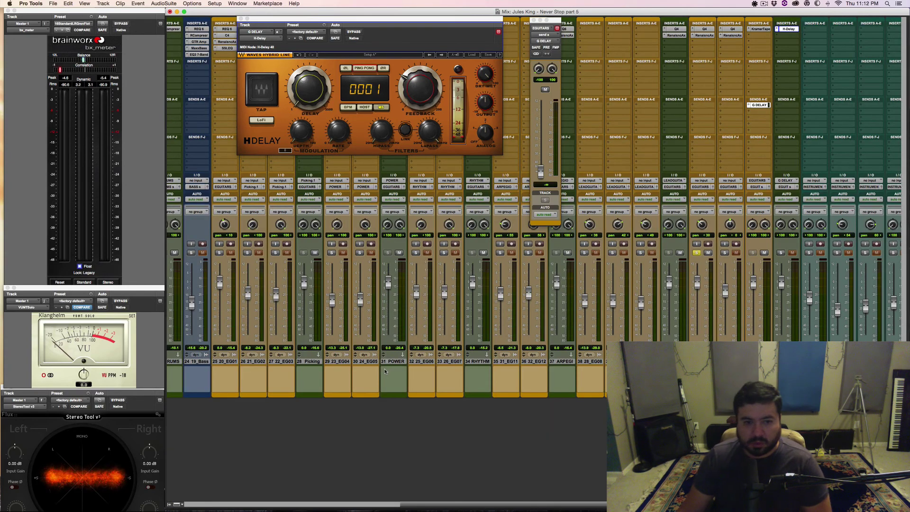
pyautogui.press('super+equal')
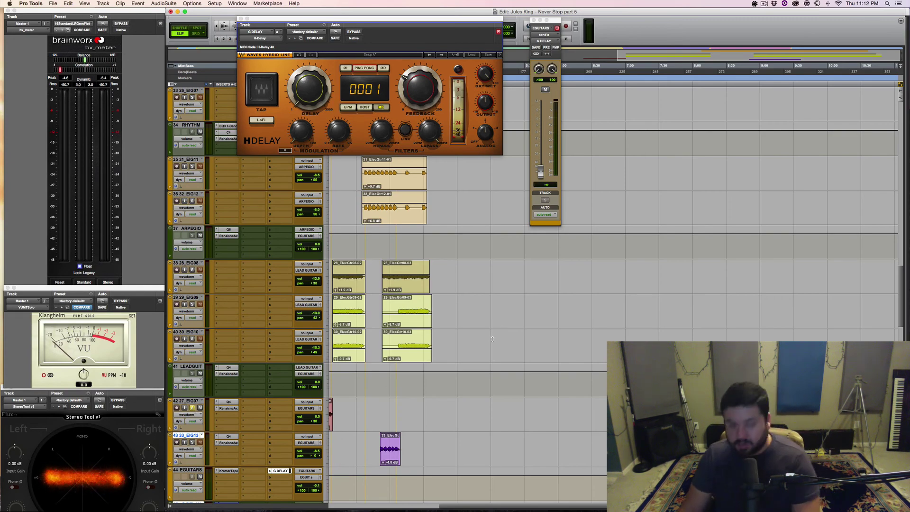
pyautogui.press('super+equal')
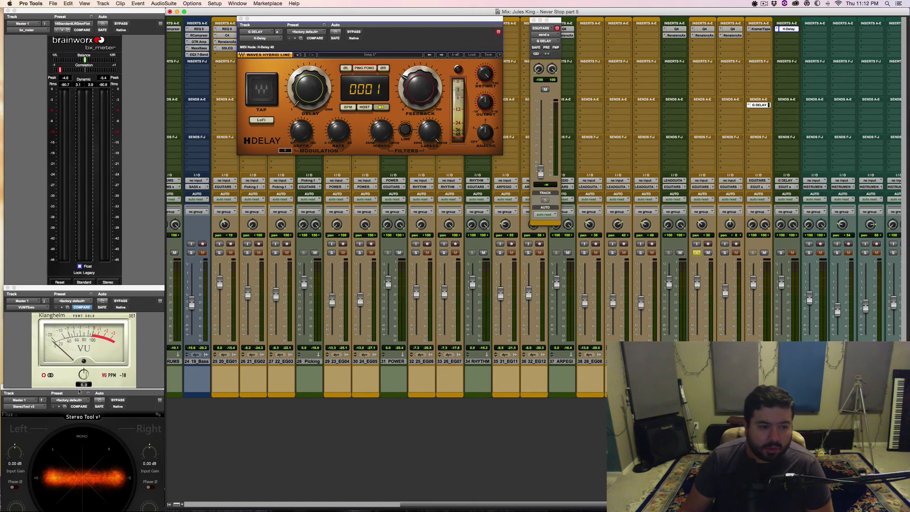
pyautogui.click(6, 390)
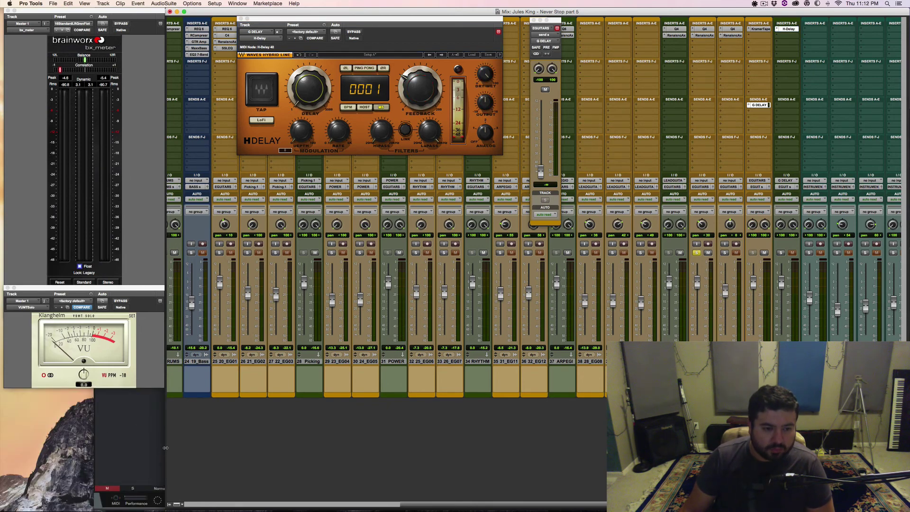
# Step: Enable the Guitars group from the groups list, solo all guitar tracks through 20_EG01, and hide the list again
pyautogui.click(170, 504)
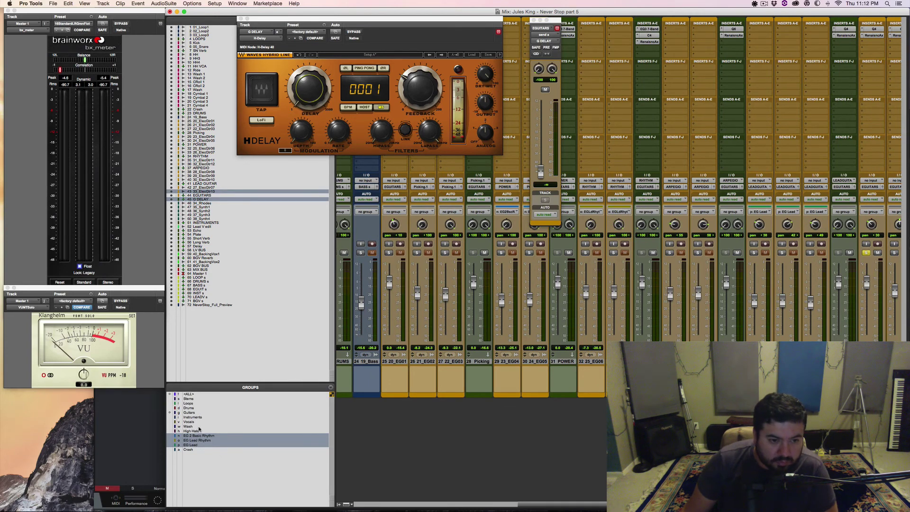
pyautogui.click(191, 413)
pyautogui.click(388, 244)
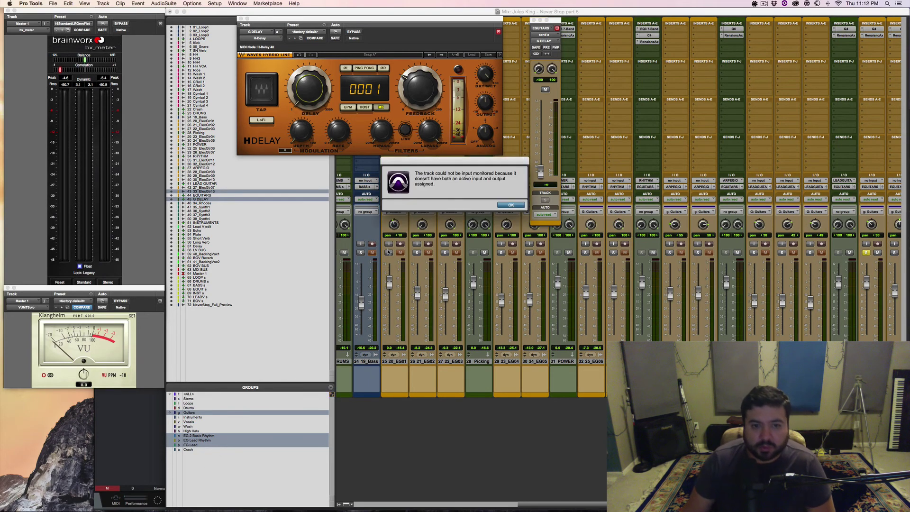
pyautogui.click(510, 205)
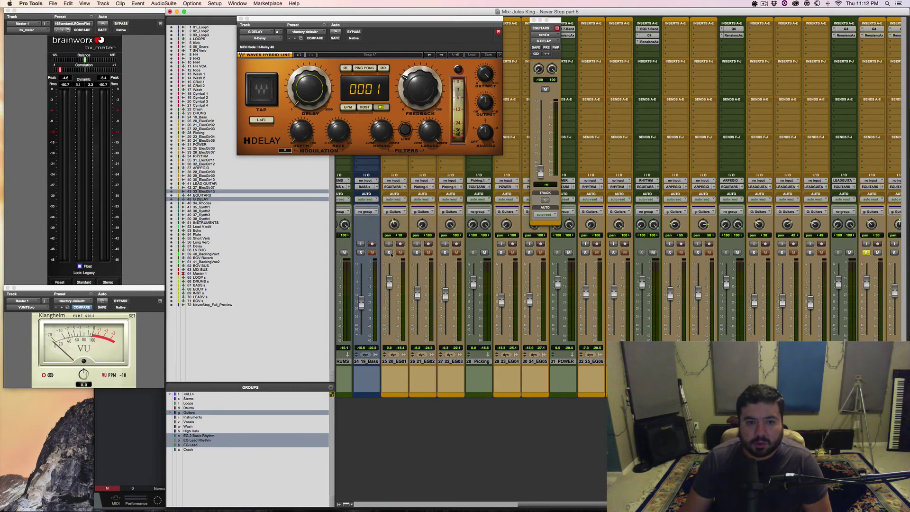
pyautogui.click(390, 253)
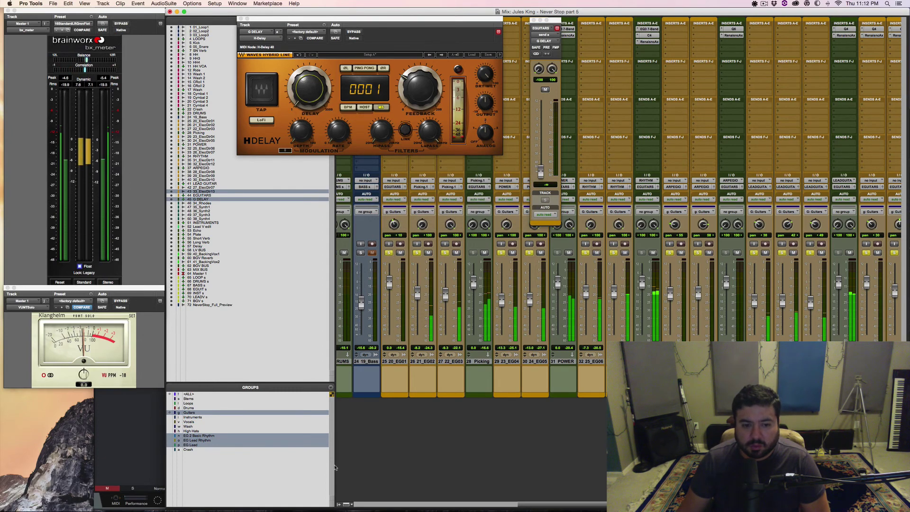
pyautogui.press('super+alt+l')
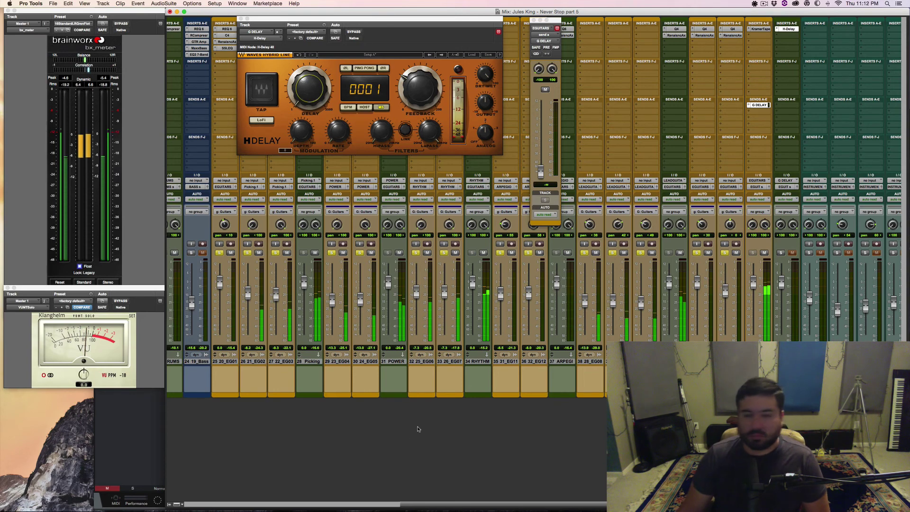
# Step: Bring up the Edit window, move H-Delay clear of the upper toolbar, and set its delay time to 40 ms
pyautogui.hscroll(2, 429, 423)
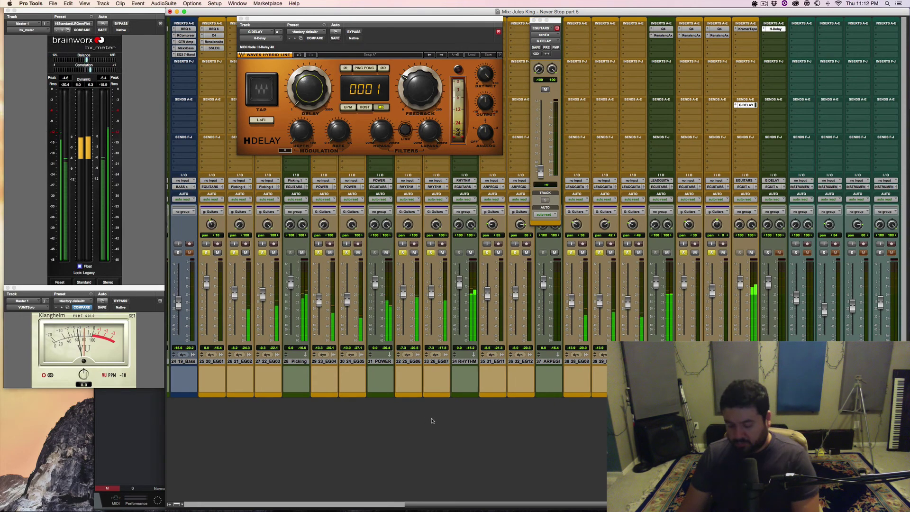
pyautogui.press('super+equal')
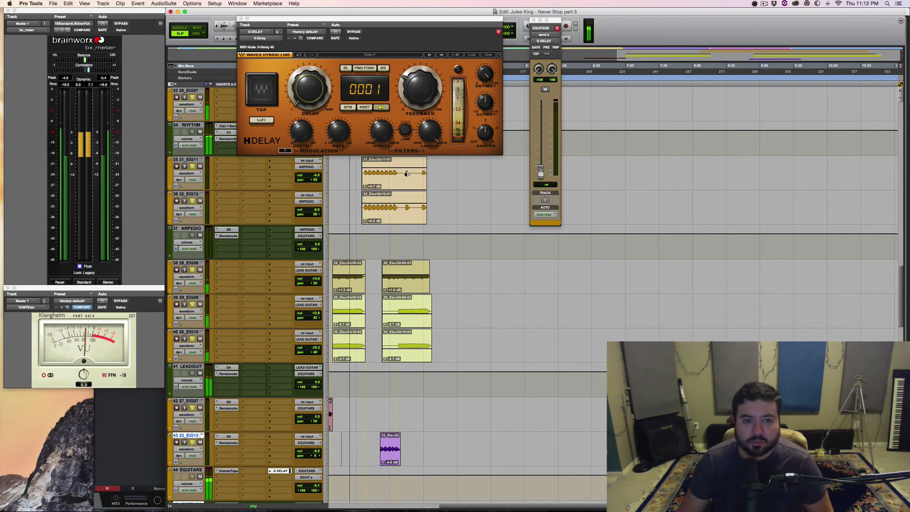
pyautogui.moveTo(438, 20); pyautogui.dragTo(460, 45)
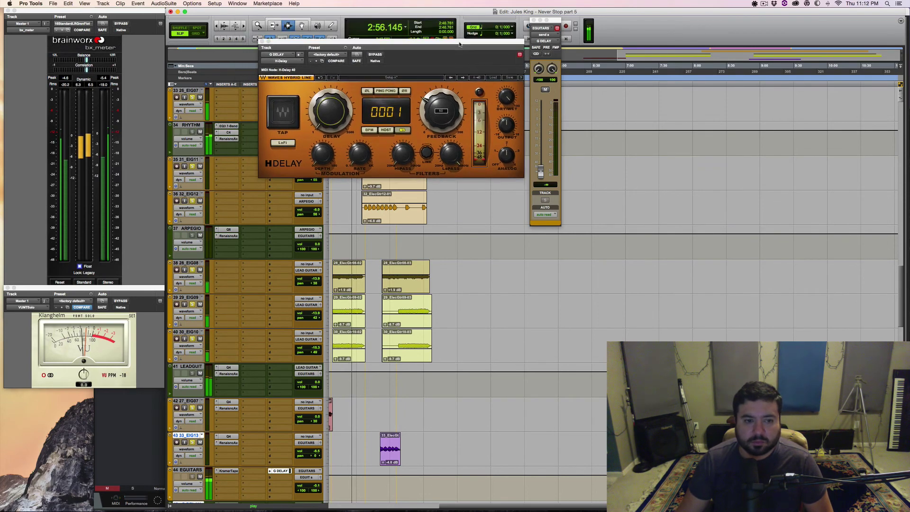
pyautogui.scroll(-2, 424, 264)
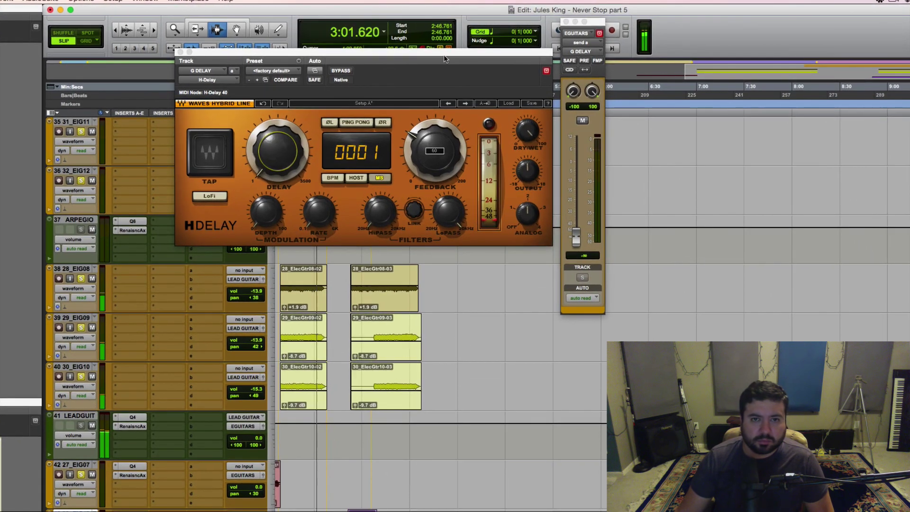
pyautogui.moveTo(445, 51); pyautogui.dragTo(437, 207)
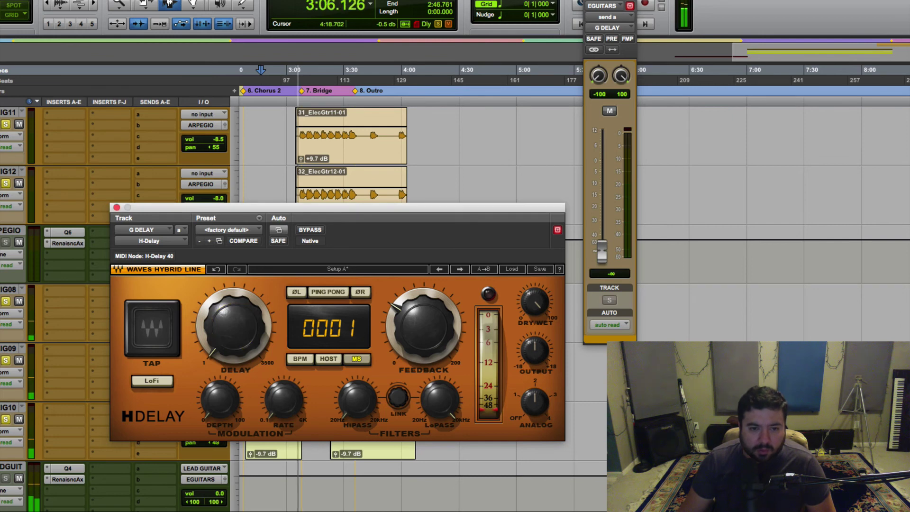
pyautogui.click(220, 342)
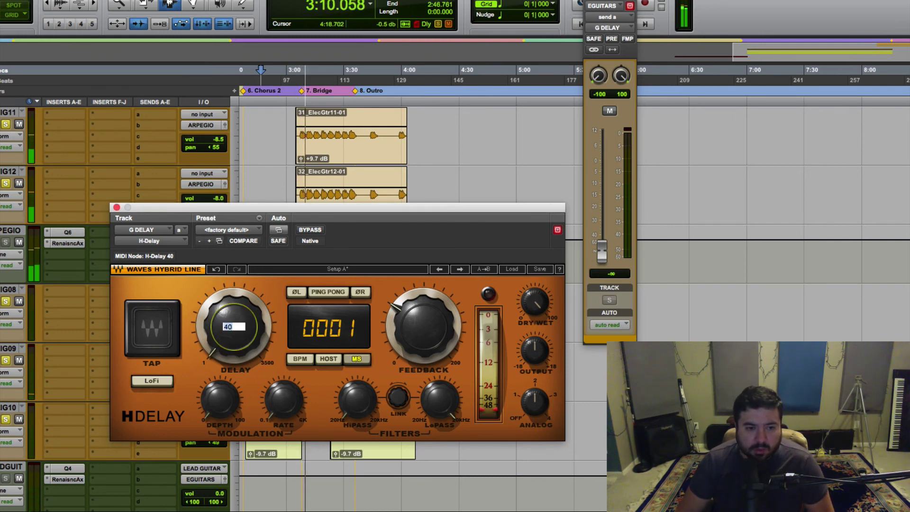
pyautogui.press('Return')
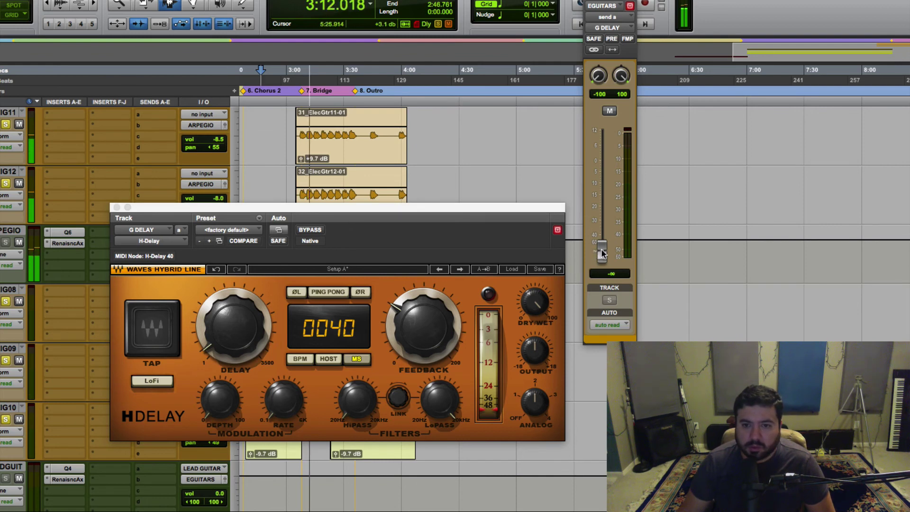
# Step: Raise the EGUITARS send to G DELAY to 0.0 dB and place the send and H-Delay windows near the G DELAY track
pyautogui.moveTo(504, 208); pyautogui.dragTo(519, 143)
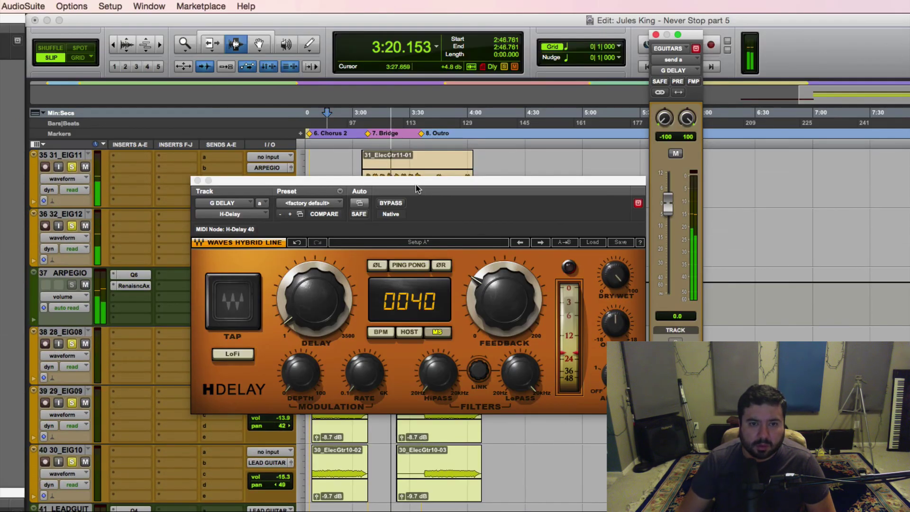
pyautogui.moveTo(416, 180); pyautogui.dragTo(416, 406)
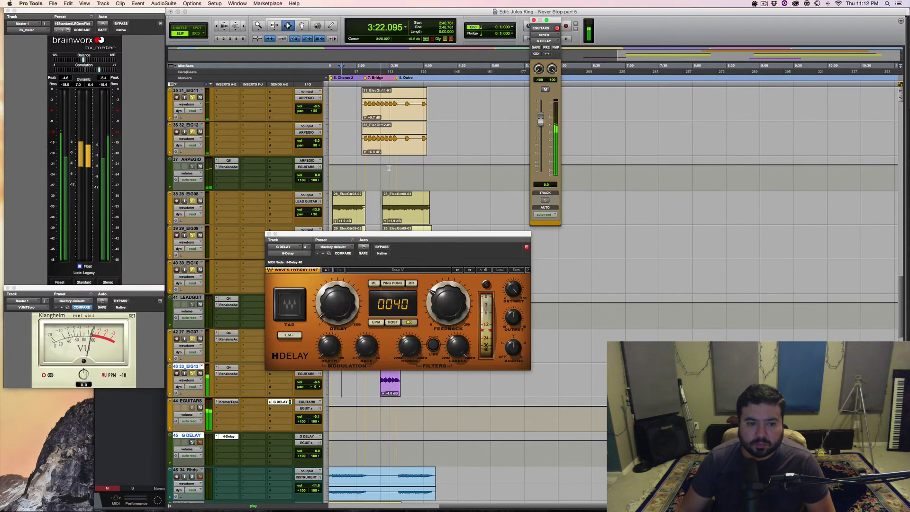
pyautogui.moveTo(395, 237); pyautogui.dragTo(462, 353)
pyautogui.moveTo(557, 27); pyautogui.dragTo(622, 285)
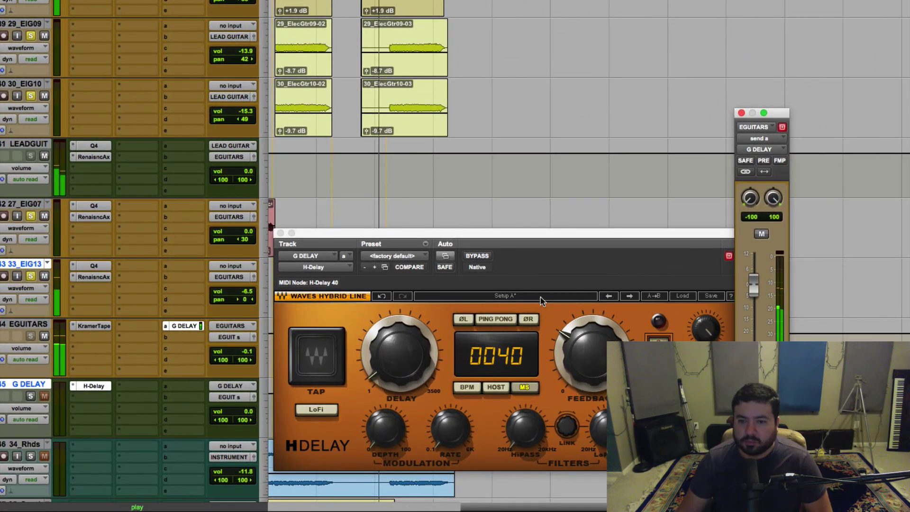
pyautogui.moveTo(567, 247); pyautogui.dragTo(531, 198)
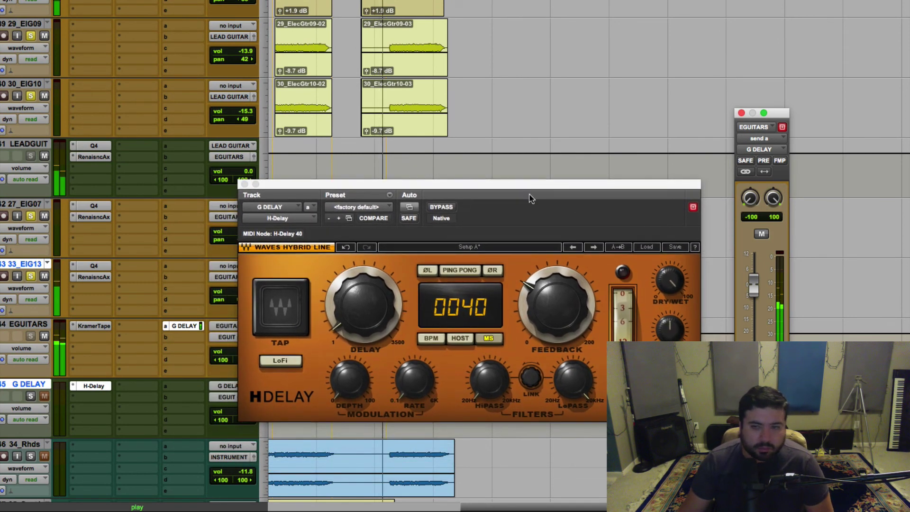
# Step: Lower the H-Delay feedback and compare the guitars with the plug-in bypassed and active
pyautogui.moveTo(753, 284)
pyautogui.mouseDown()
pyautogui.moveTo(745, 230)
pyautogui.moveTo(753, 284)
pyautogui.mouseUp()
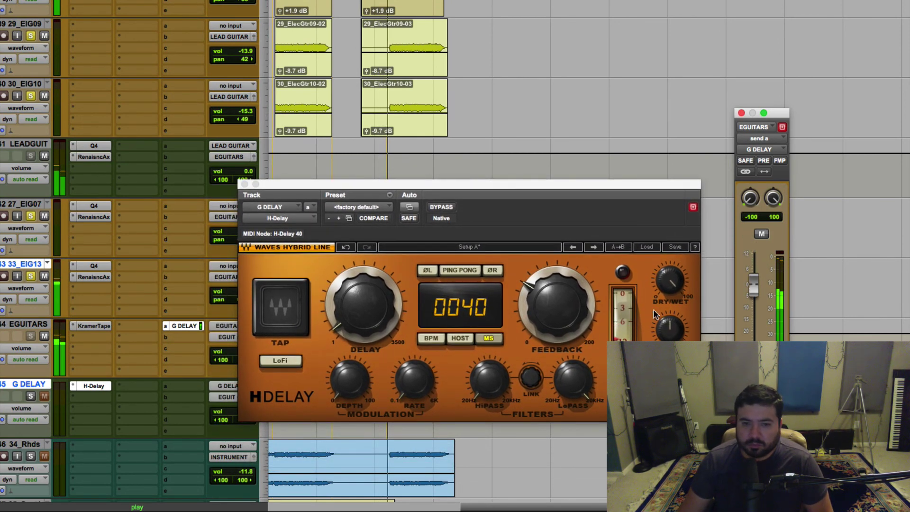
pyautogui.click(525, 290)
pyautogui.click(441, 207)
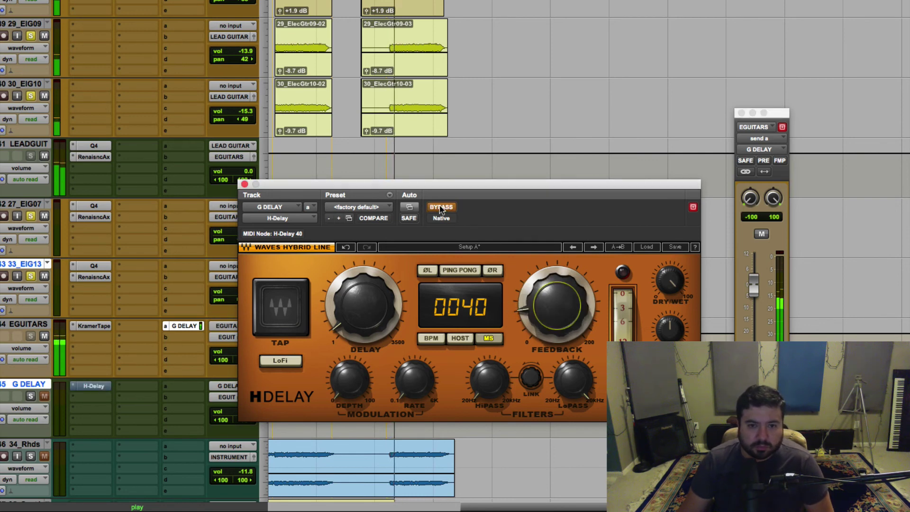
pyautogui.click(441, 209)
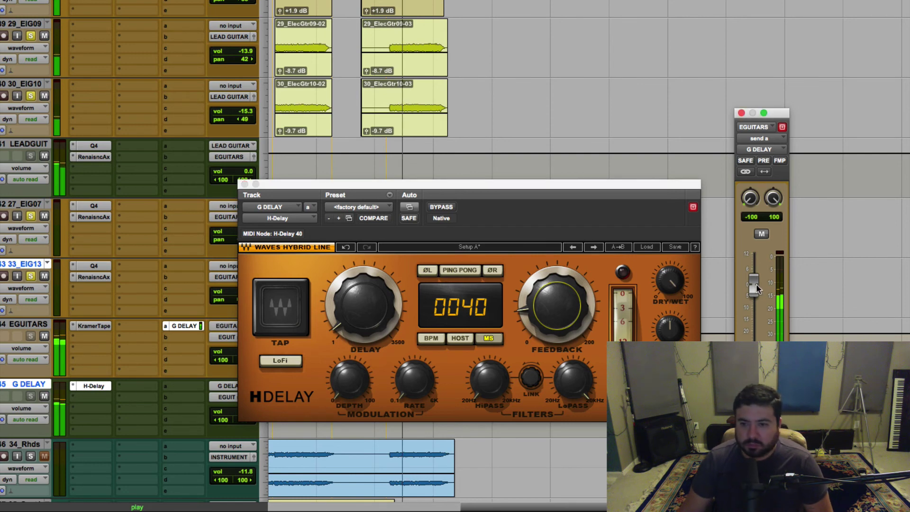
pyautogui.moveTo(753, 284)
pyautogui.mouseDown()
pyautogui.moveTo(754, 360)
pyautogui.moveTo(754, 285)
pyautogui.mouseUp()
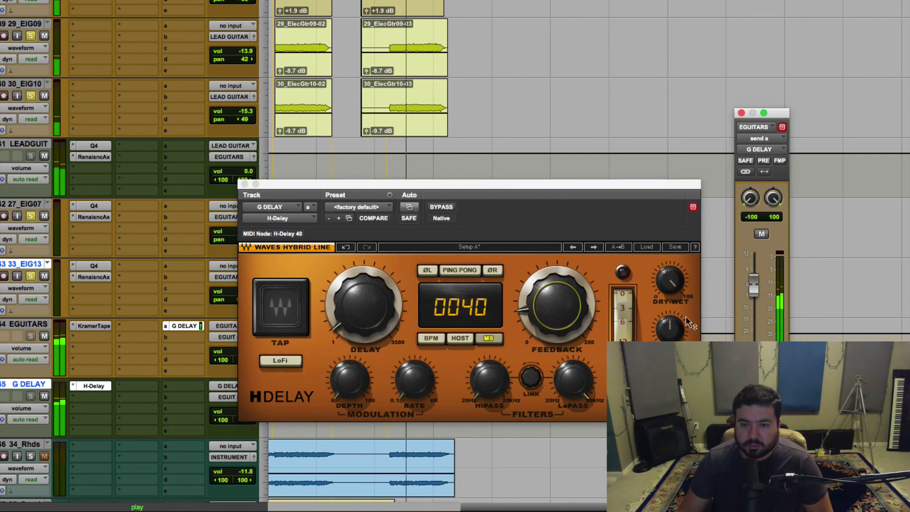
# Step: Try lowering H-Delay's dry/wet mix to about 42 during playback
pyautogui.click(676, 269)
pyautogui.moveTo(675, 269); pyautogui.dragTo(676, 253)
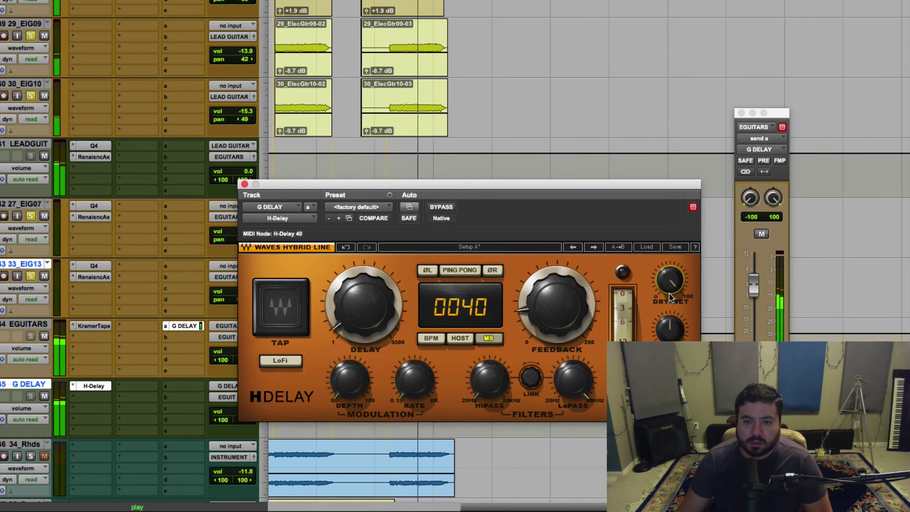
pyautogui.moveTo(677, 279); pyautogui.dragTo(677, 246)
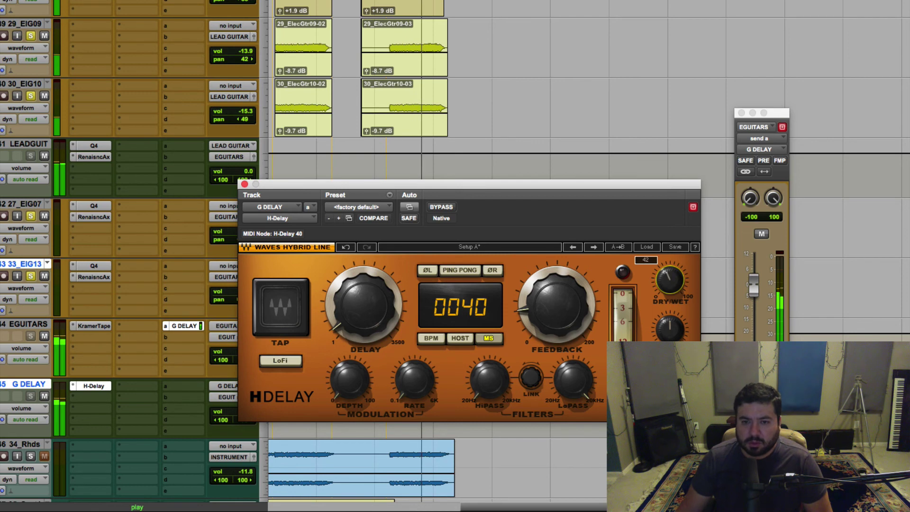
# Step: Lower H-Delay's low-pass cutoff slightly and adjust its high-pass cutoff near the low end of its range
pyautogui.click(573, 380)
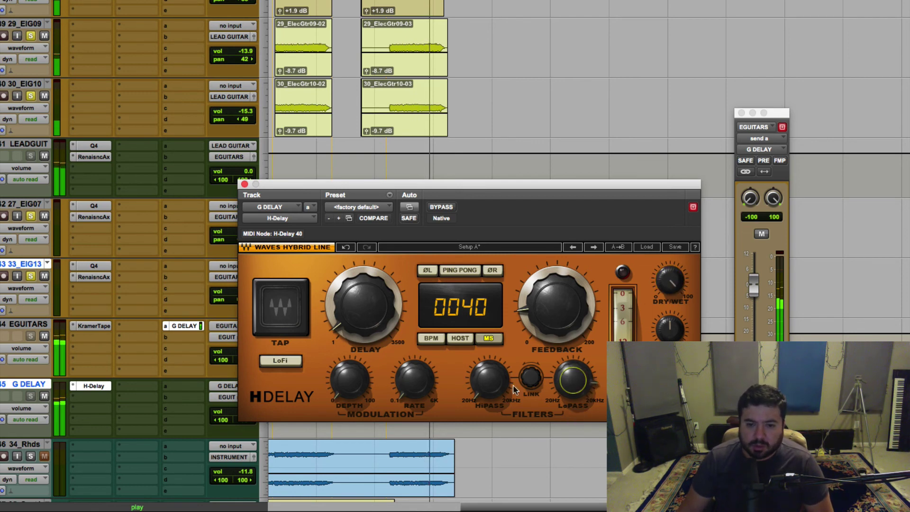
pyautogui.click(478, 394)
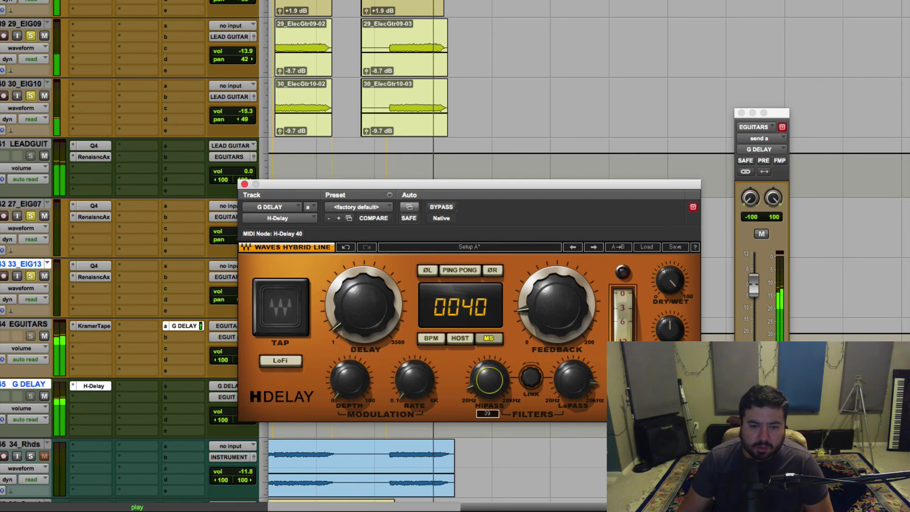
pyautogui.moveTo(478, 394); pyautogui.dragTo(478, 402)
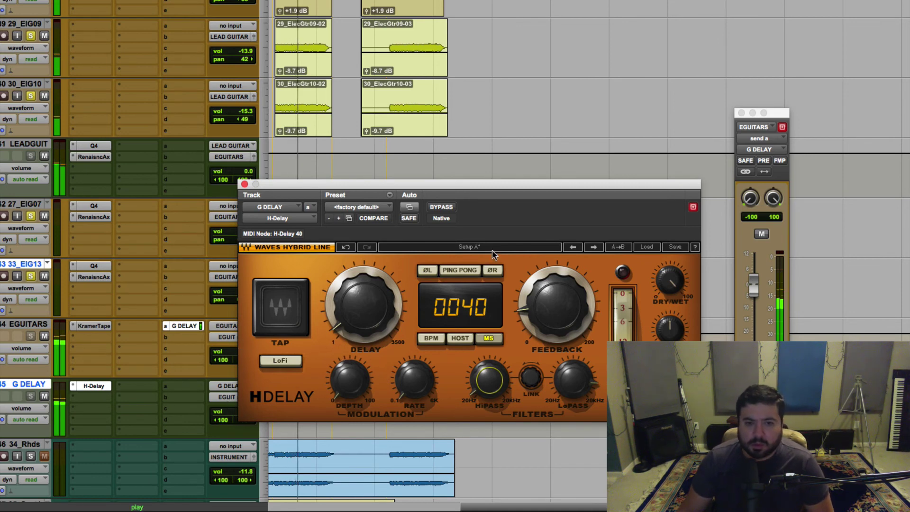
# Step: Compare H-Delay bypassed and active, leave it bypassed, and pull the EGUITARS send to G DELAY all the way down
pyautogui.click(442, 208)
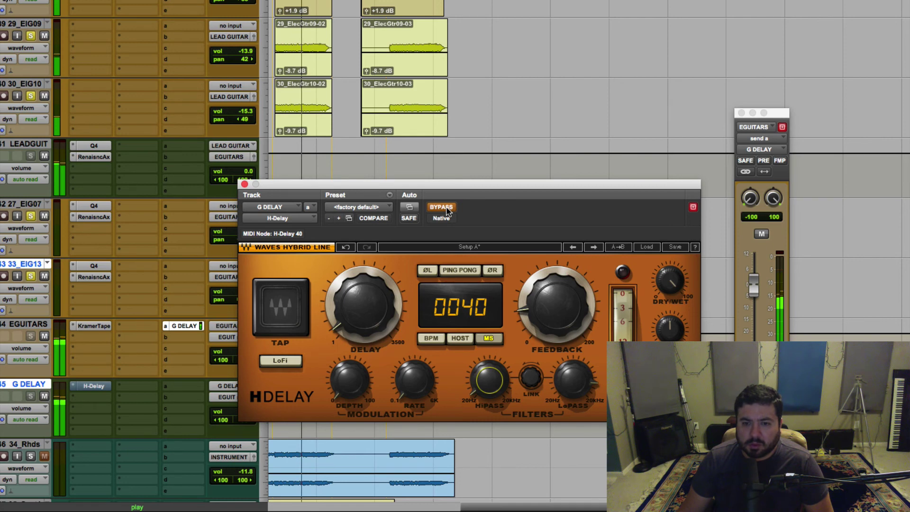
pyautogui.click(447, 211)
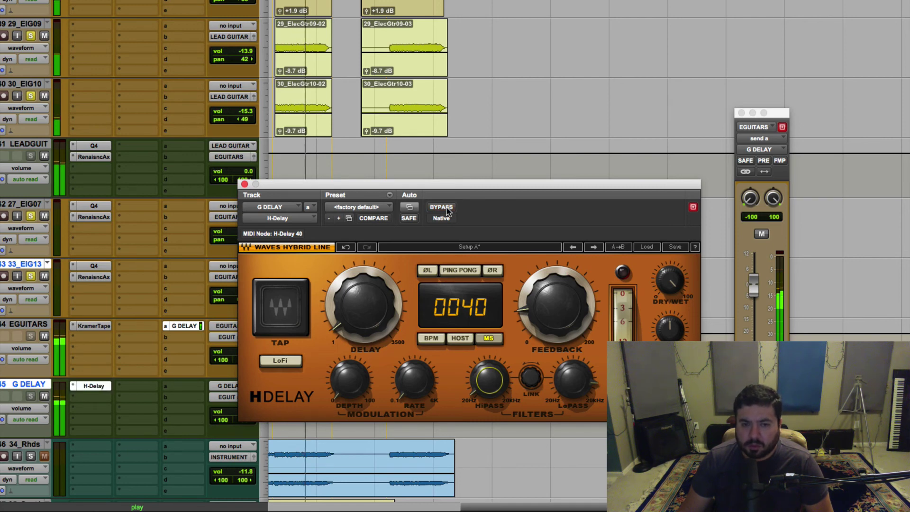
pyautogui.click(447, 211)
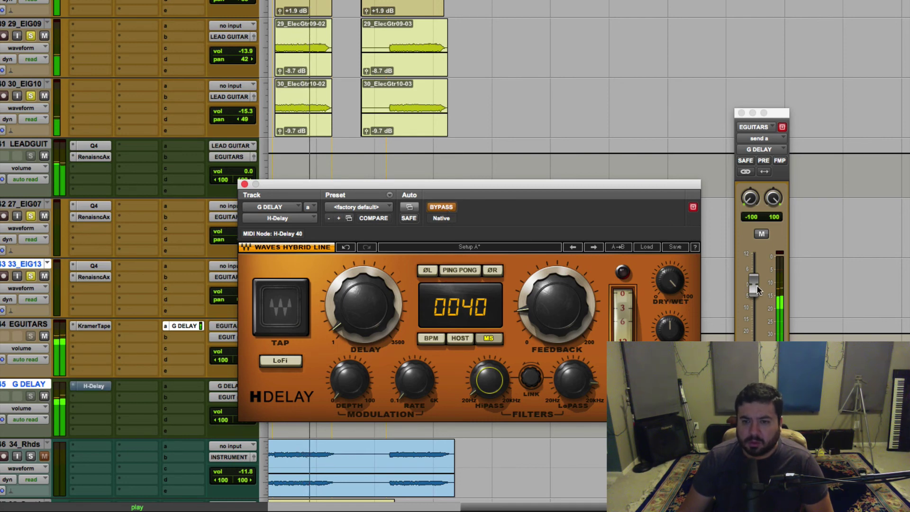
pyautogui.moveTo(755, 285); pyautogui.dragTo(755, 332)
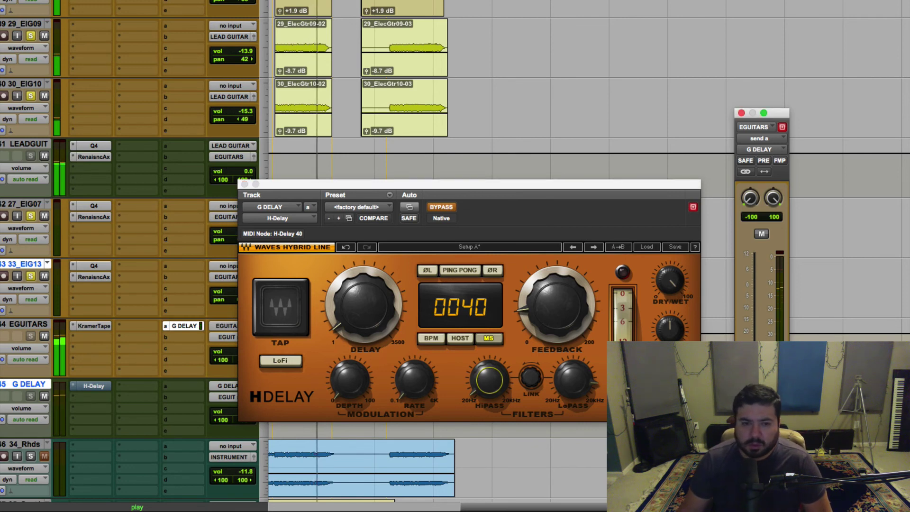
# Step: Leave H-Delay active, bring the EGUITARS send to G DELAY back up, and set the delay time to 49 ms
pyautogui.click(439, 210)
pyautogui.click(439, 211)
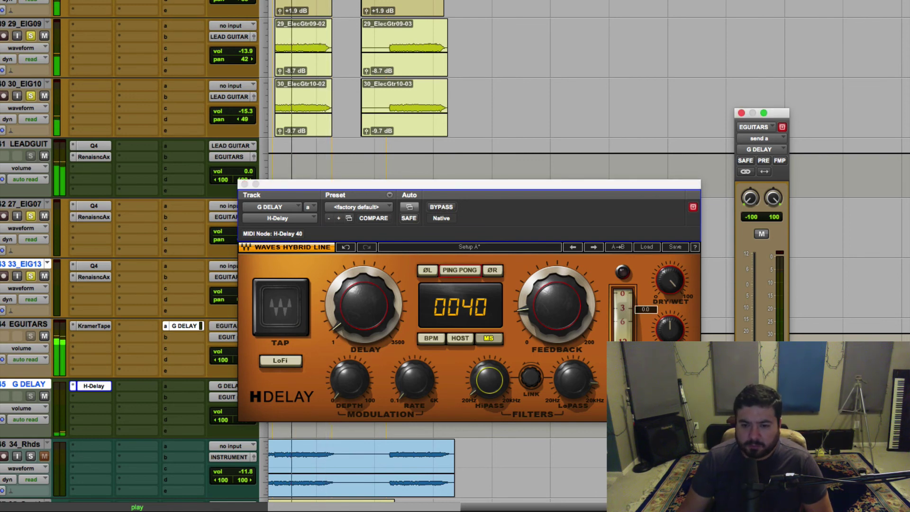
pyautogui.moveTo(758, 335); pyautogui.dragTo(757, 315)
pyautogui.moveTo(384, 317); pyautogui.dragTo(384, 312)
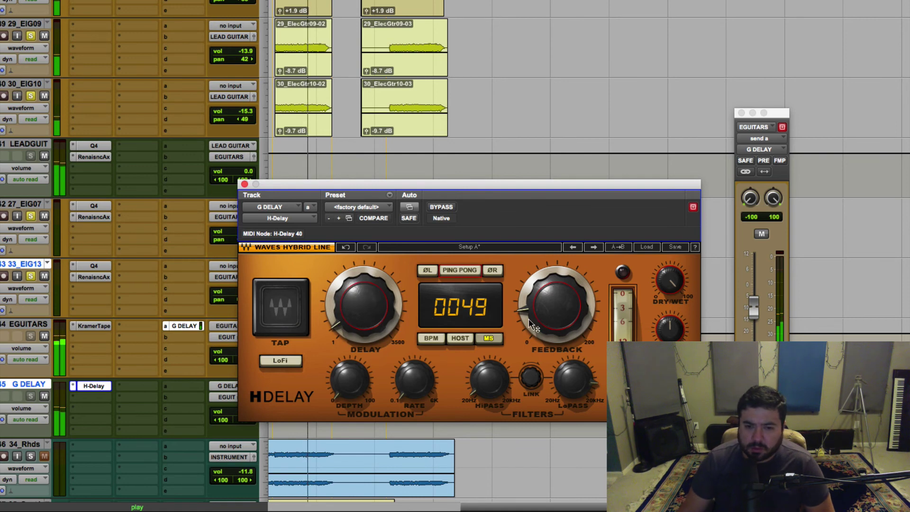
pyautogui.moveTo(556, 306); pyautogui.dragTo(557, 305)
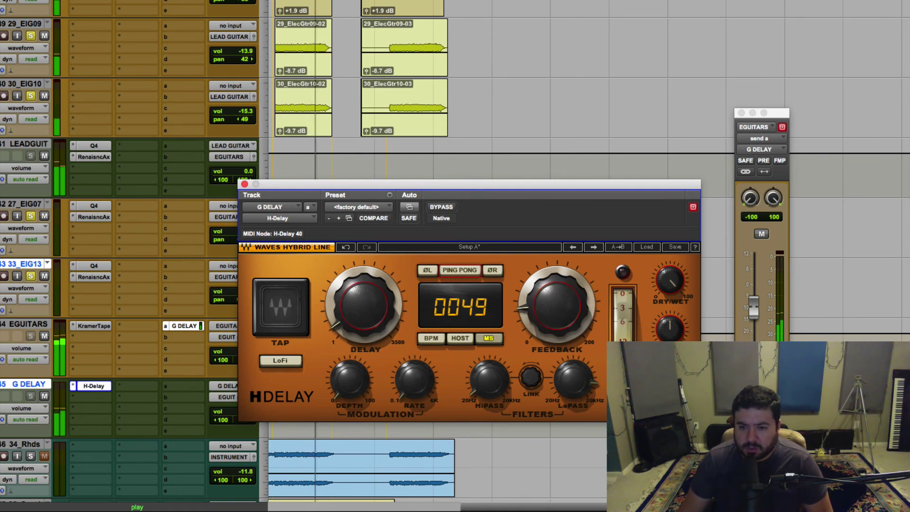
# Step: Lower the EGUITARS send to G DELAY while comparing H-Delay bypassed and active, and close the plug-in window
pyautogui.moveTo(762, 310)
pyautogui.mouseDown()
pyautogui.moveTo(757, 296)
pyautogui.moveTo(754, 316)
pyautogui.mouseUp()
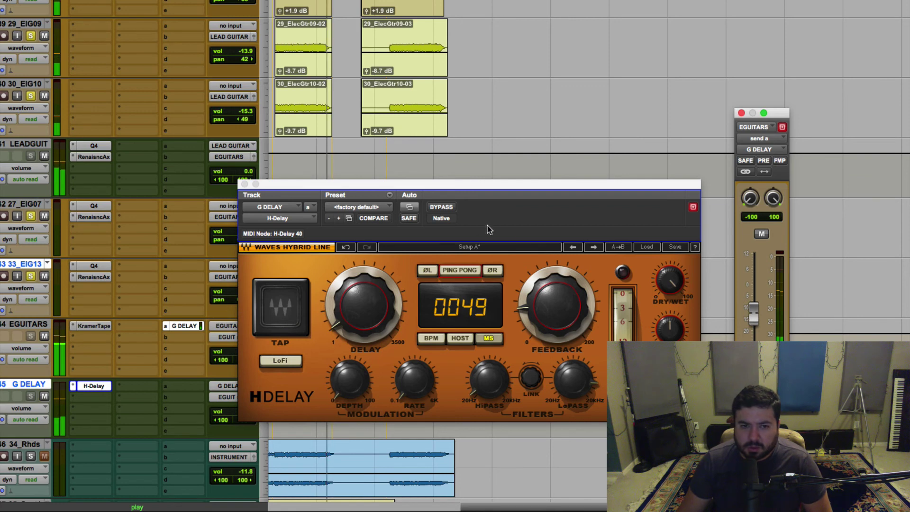
pyautogui.click(442, 207)
pyautogui.click(441, 207)
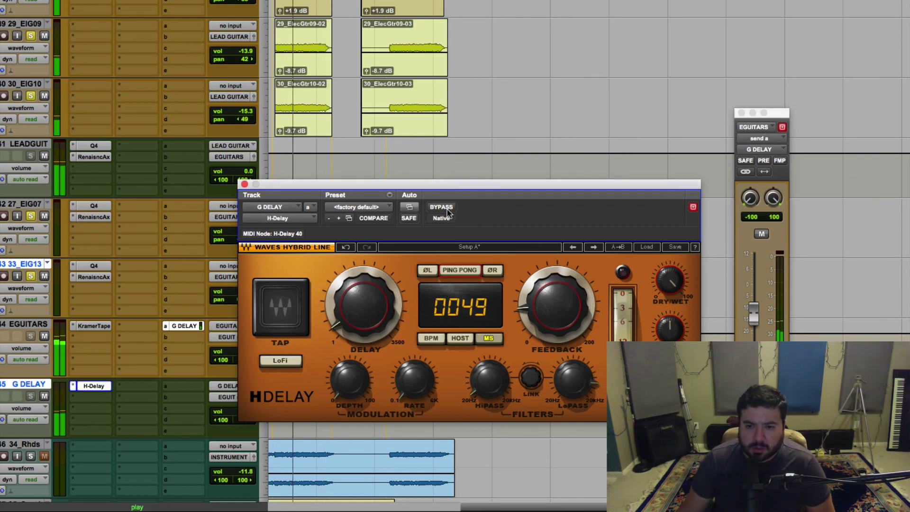
pyautogui.moveTo(758, 326); pyautogui.dragTo(757, 337)
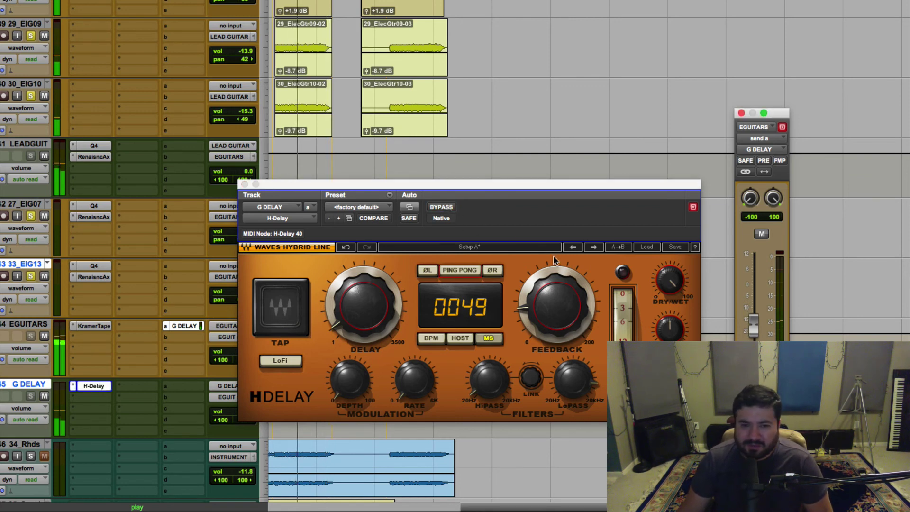
pyautogui.click(245, 184)
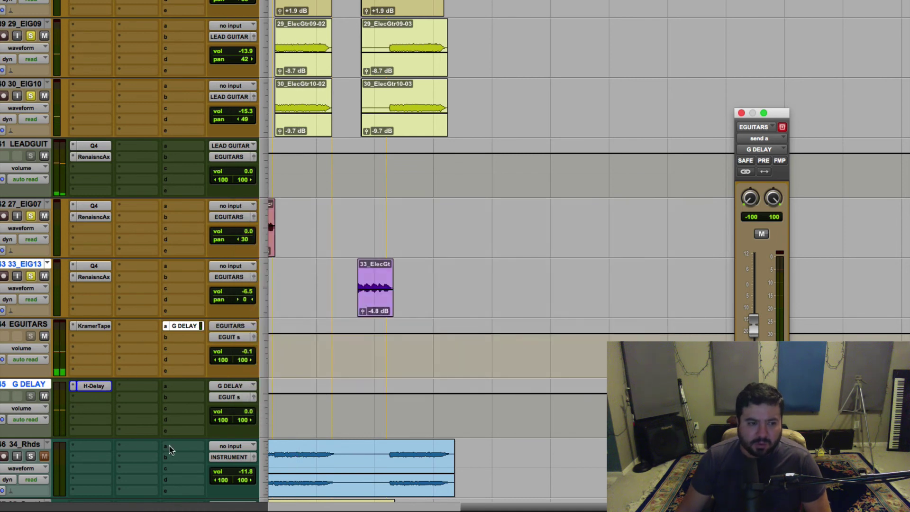
# Step: Clear the track solos and play the full mix in the Mix window with the G DELAY send window closed
pyautogui.keyDown('alt'); pyautogui.click(29, 276); pyautogui.keyUp('alt')
pyautogui.press('space')
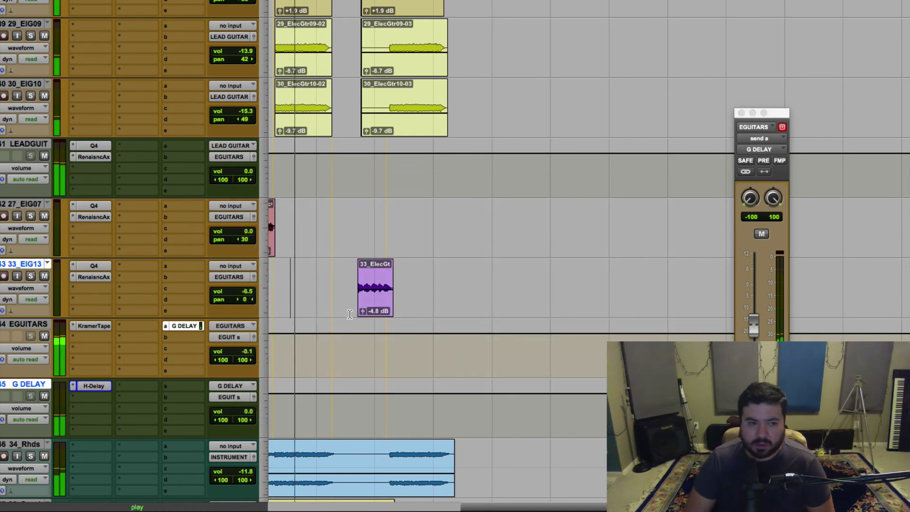
pyautogui.press('super+equal')
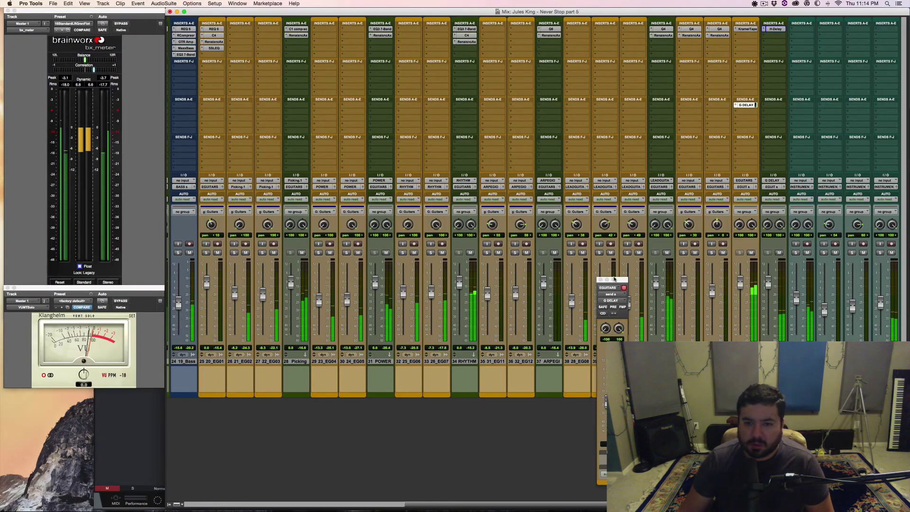
pyautogui.click(600, 280)
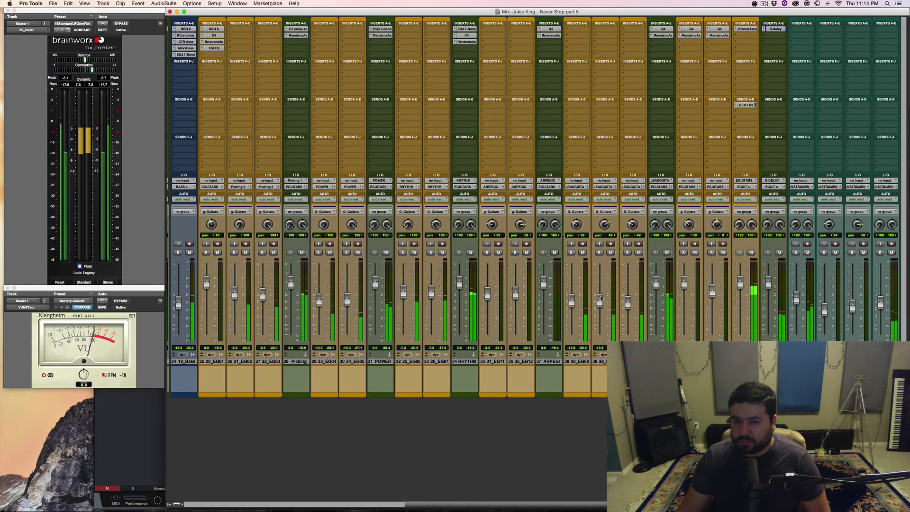
# Step: Lower the EGUITARS bus fader to -2.0 dB and check the guitars by dropping the EGUIT s stem and restoring it to 0 dB
pyautogui.hscroll(6, 601, 298)
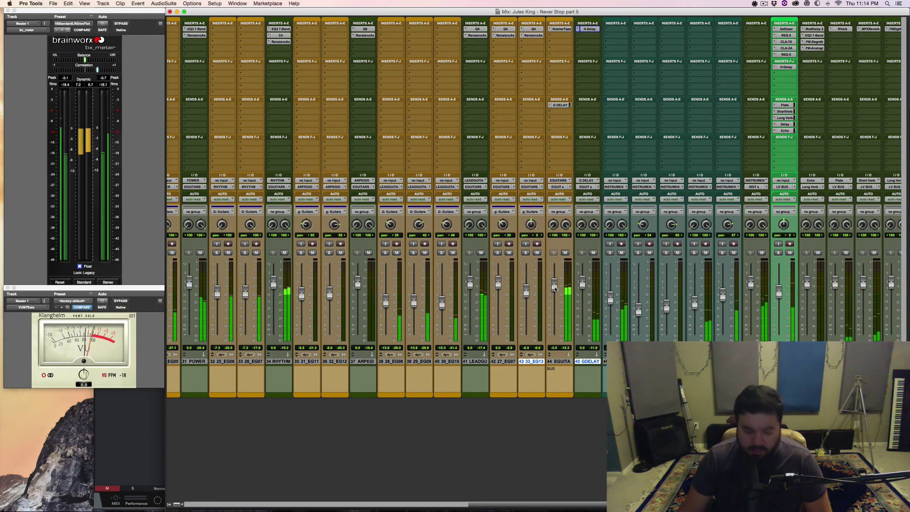
pyautogui.hscroll(15, 596, 299)
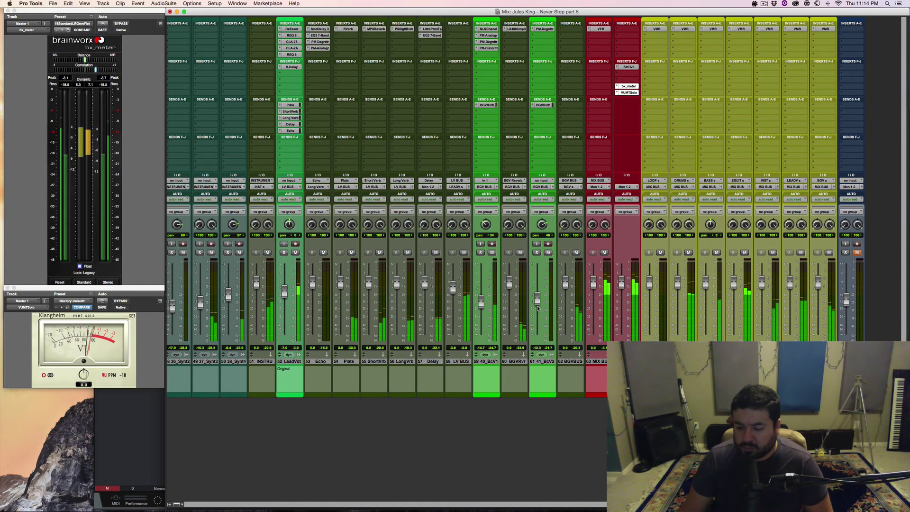
pyautogui.hscroll(-12, 538, 308)
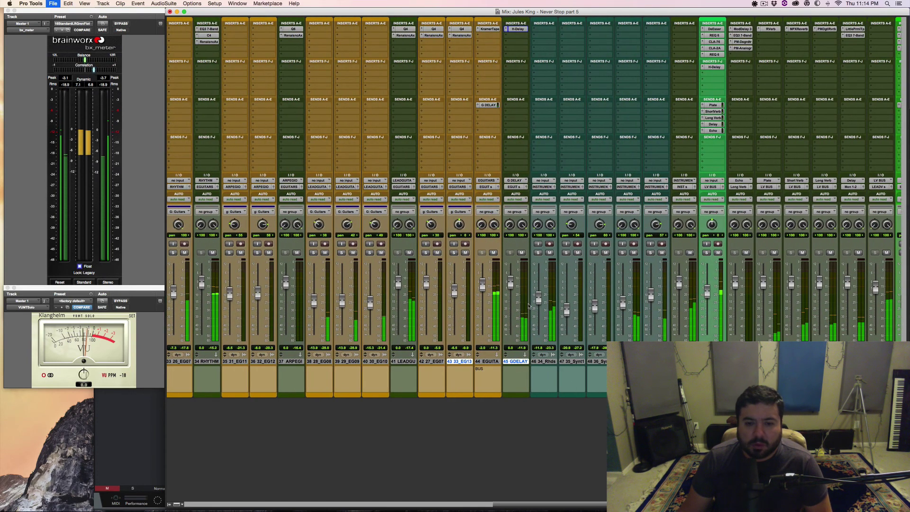
pyautogui.hscroll(-12, 453, 364)
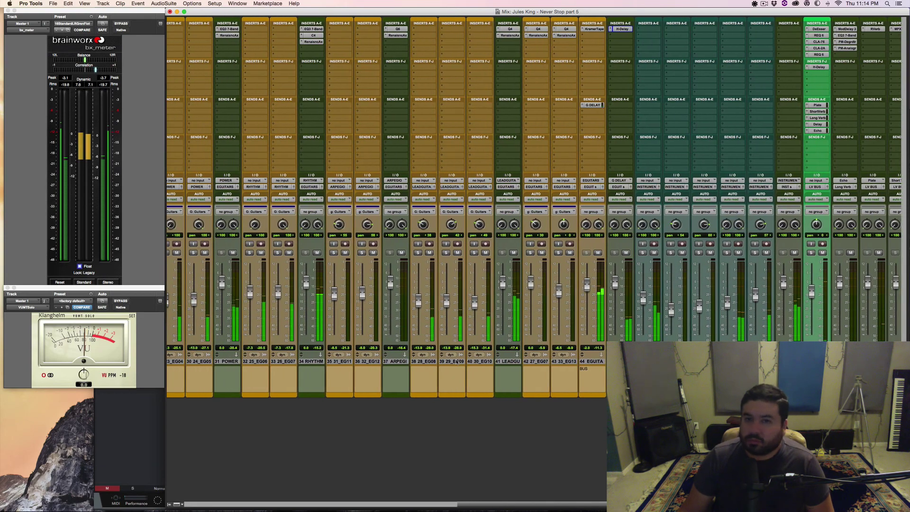
pyautogui.hscroll(8, 456, 362)
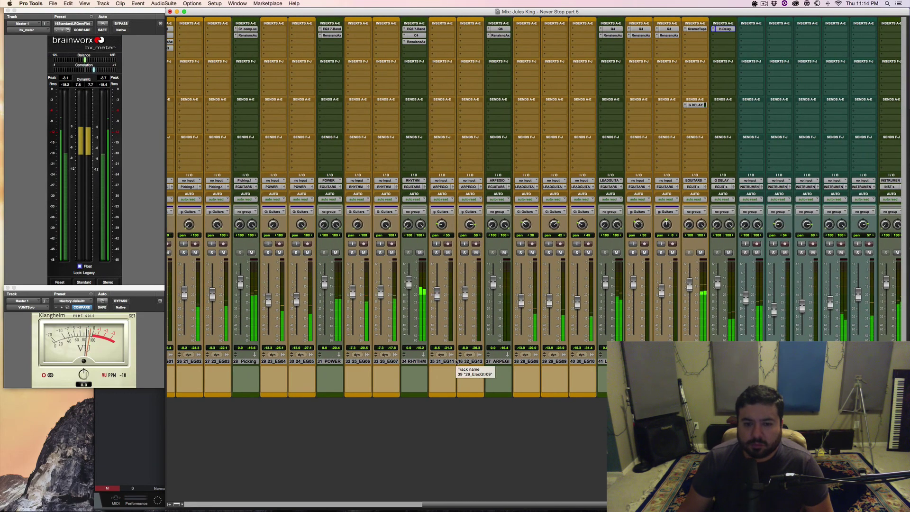
pyautogui.hscroll(15, 456, 362)
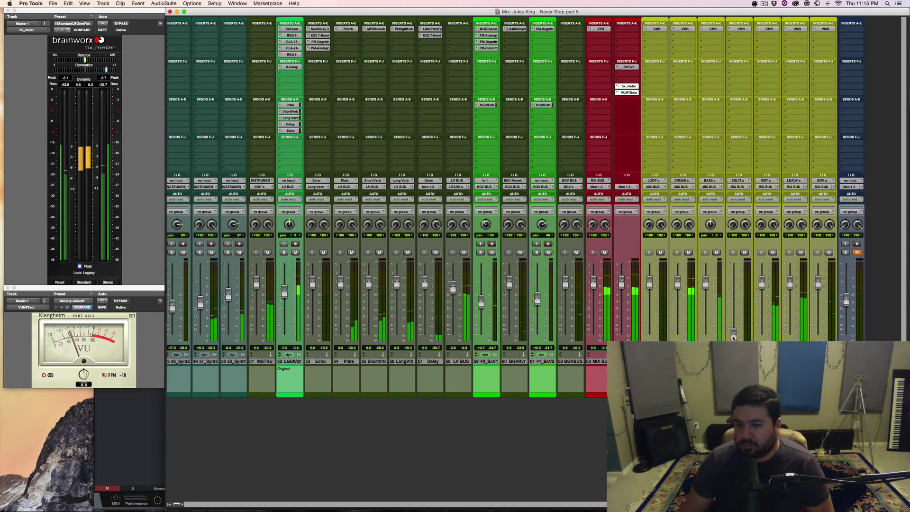
pyautogui.keyDown('alt'); pyautogui.click(734, 334); pyautogui.keyUp('alt')
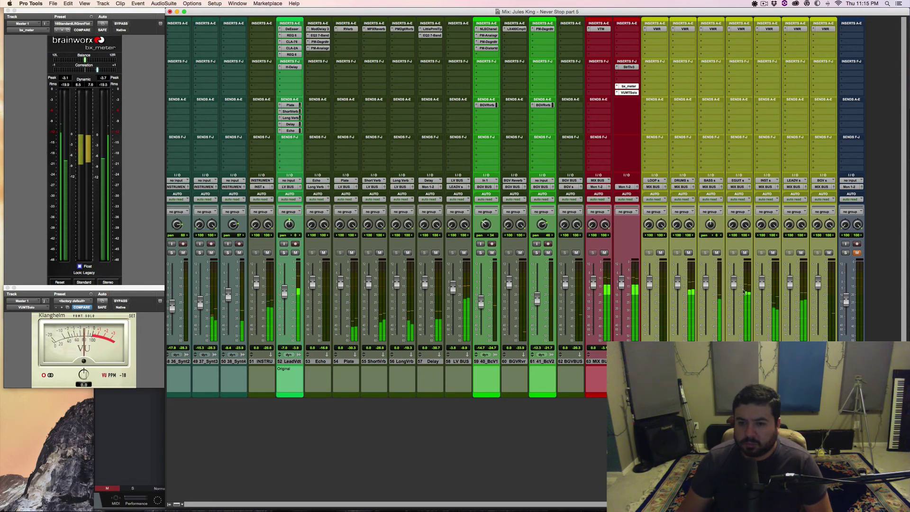
# Step: Enable the Stems group, pull all stem faders fully down, and look for tracks that still reach Master 1
pyautogui.press('Return')
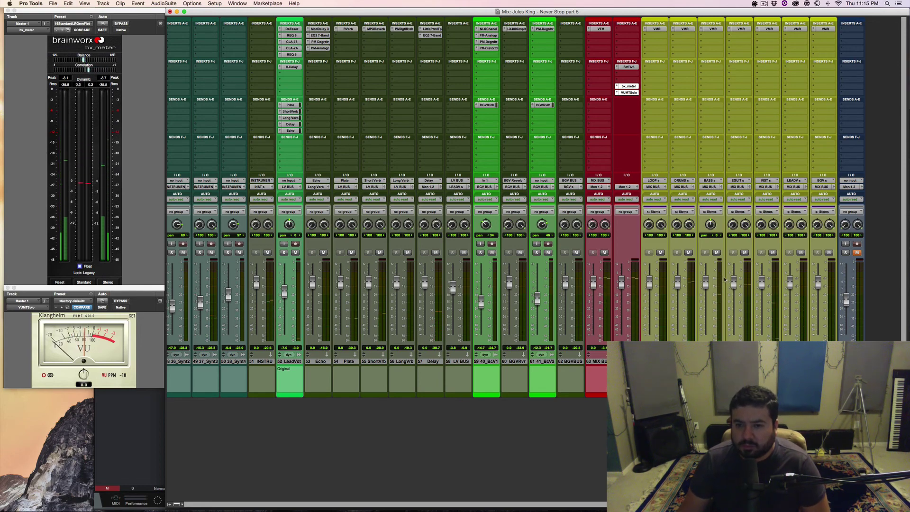
pyautogui.moveTo(733, 284); pyautogui.dragTo(730, 332)
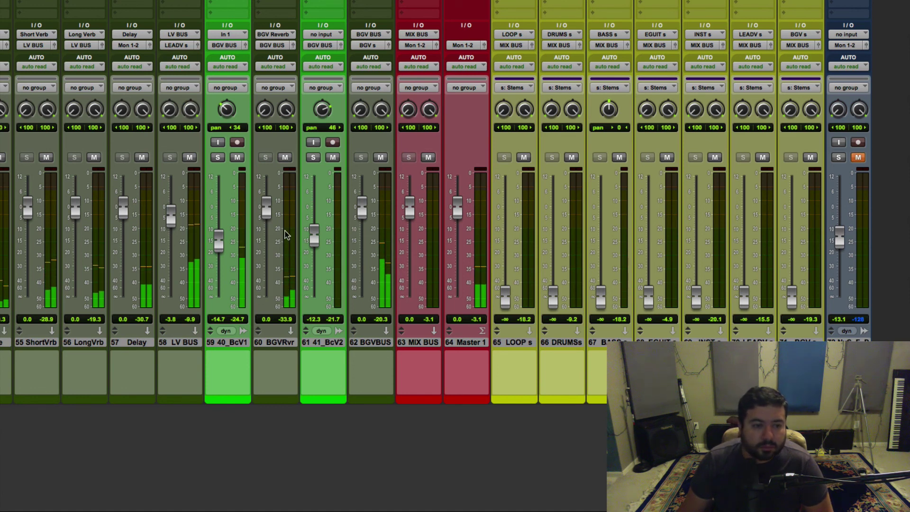
pyautogui.hscroll(-3, 286, 234)
pyautogui.hscroll(-1, 286, 234)
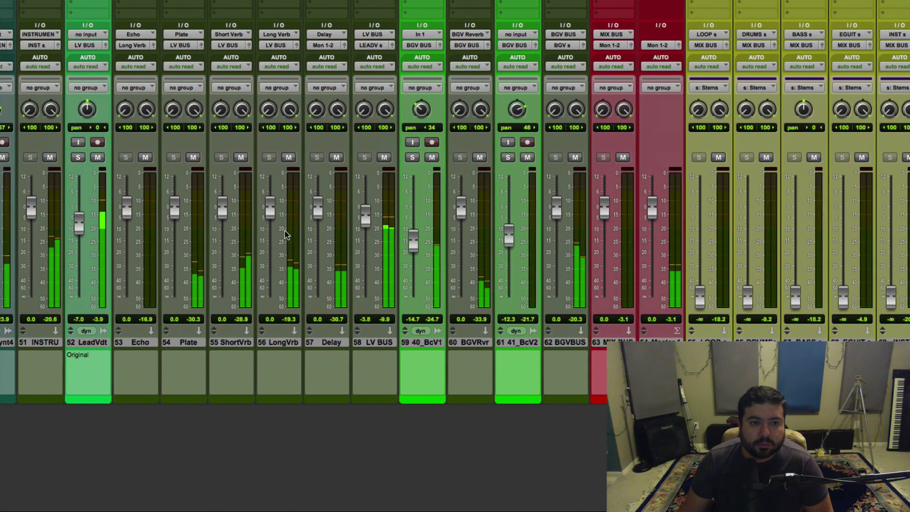
pyautogui.hscroll(-1, 286, 233)
pyautogui.hscroll(-2, 286, 233)
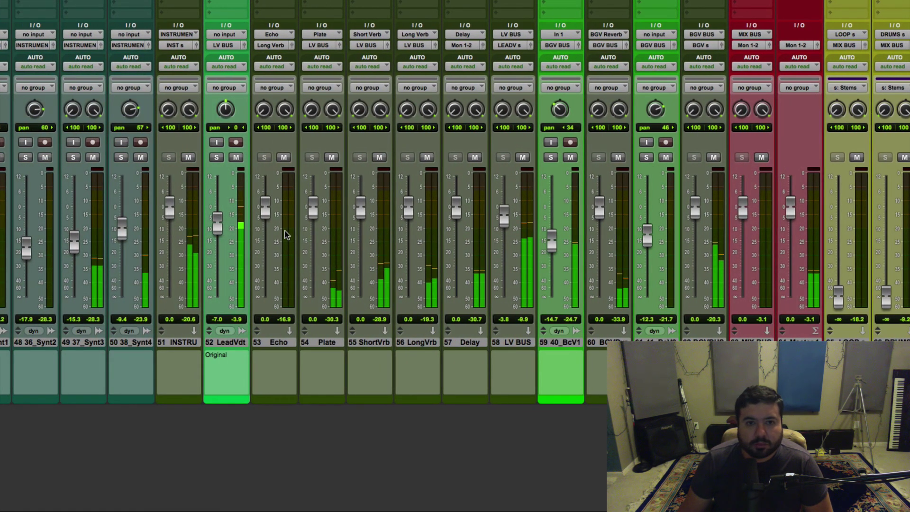
# Step: Reroute the Delay aux track's output to the stereo LEADV s bus
pyautogui.click(467, 46)
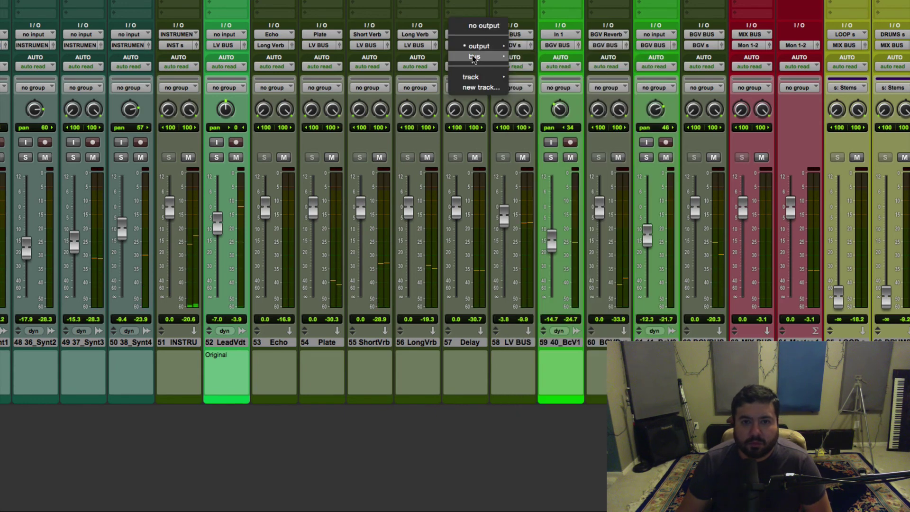
pyautogui.moveTo(474, 56)
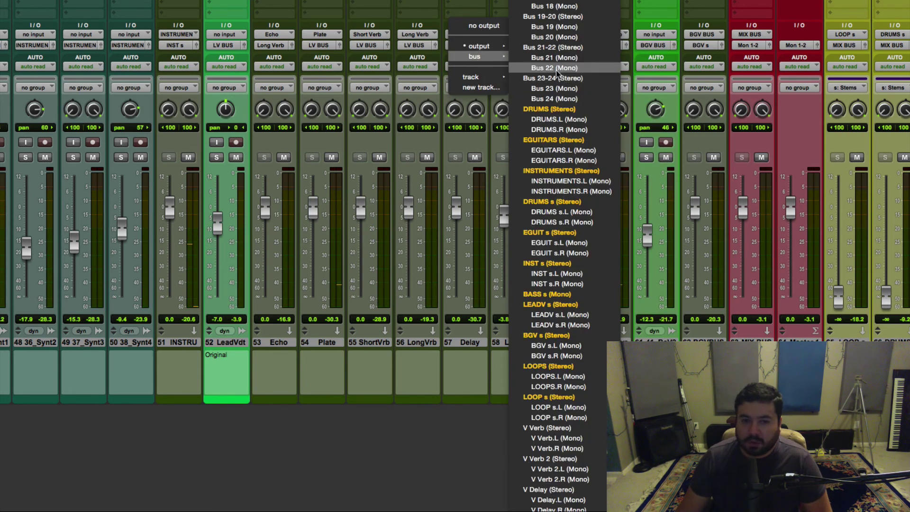
pyautogui.click(559, 304)
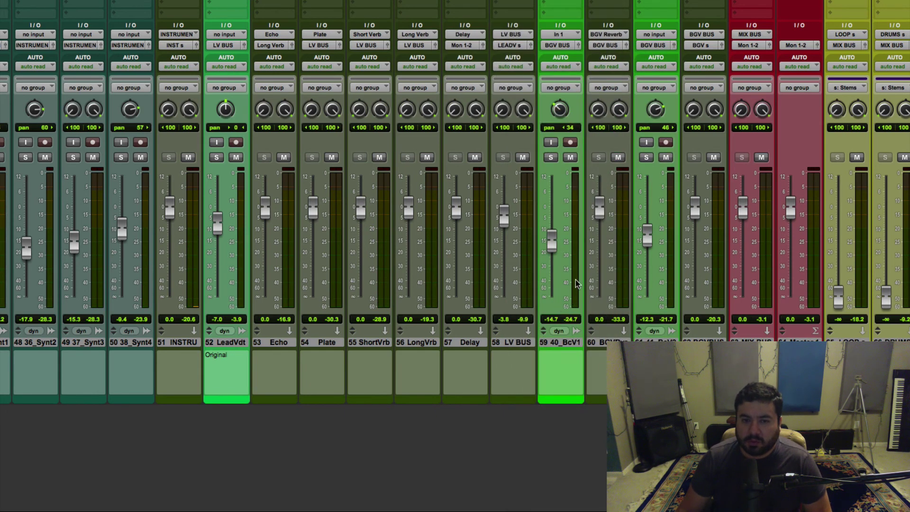
# Step: Play with all stems pulled down to check the new routing, and return the grouped stem faders to 0 dB
pyautogui.hscroll(7, 578, 284)
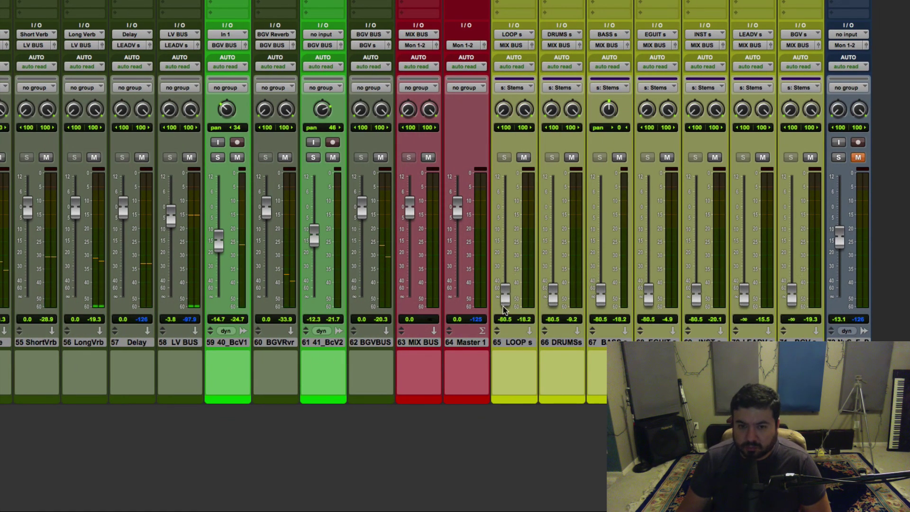
pyautogui.press('s')
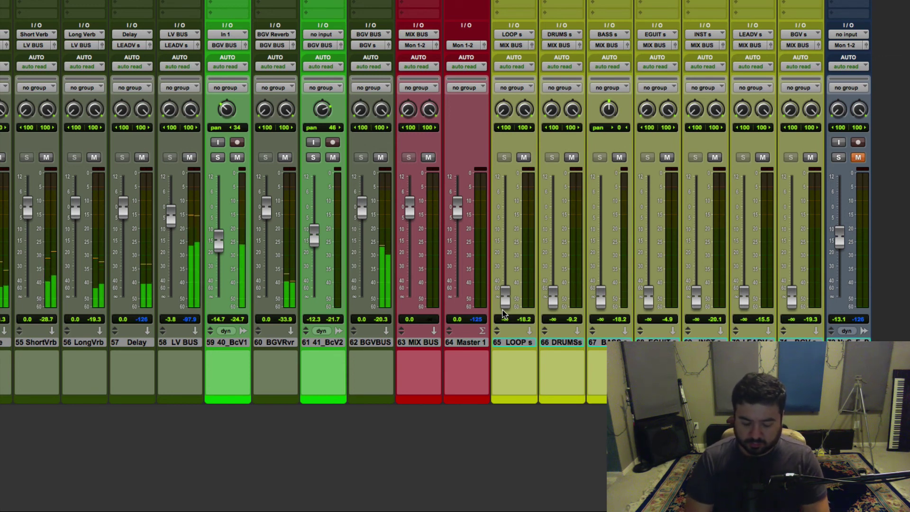
pyautogui.keyDown('alt'); pyautogui.click(504, 312); pyautogui.keyUp('alt')
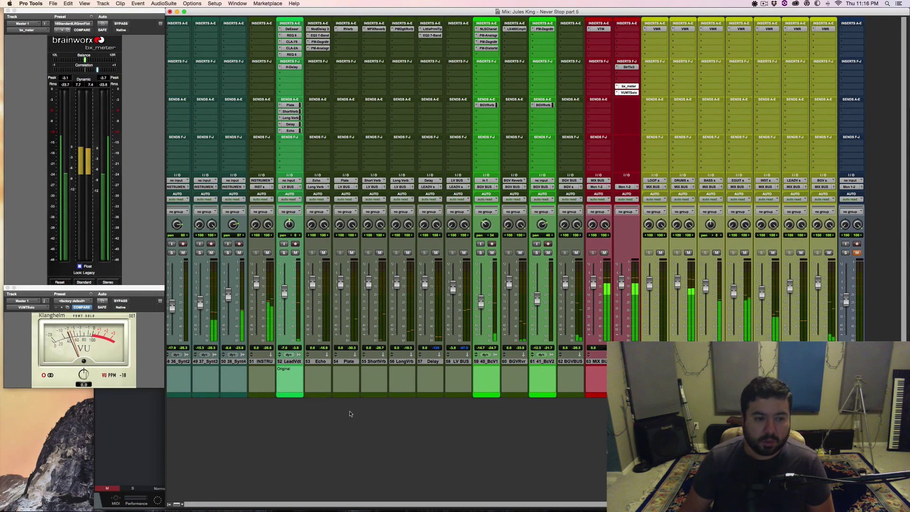
# Step: Lower the HH track's fader in the drum section while the mix plays
pyautogui.hscroll(-5, 408, 346)
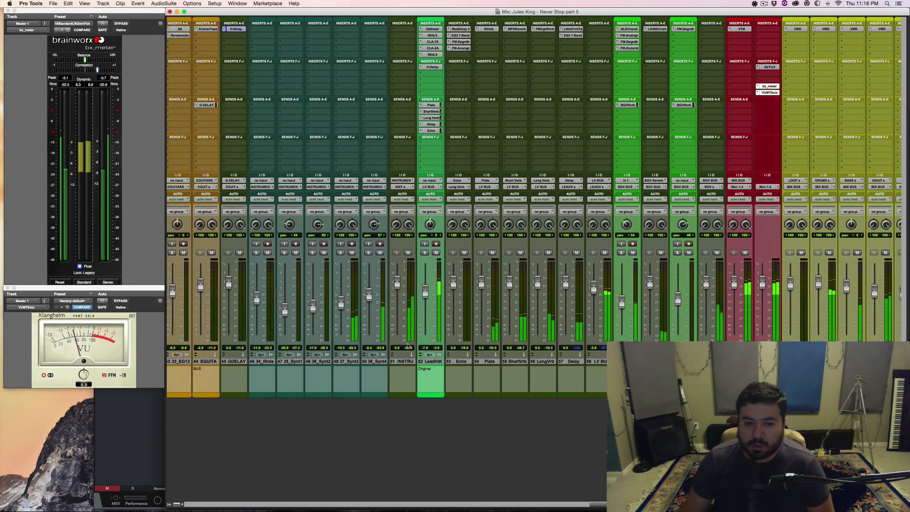
pyautogui.hscroll(-10, 408, 346)
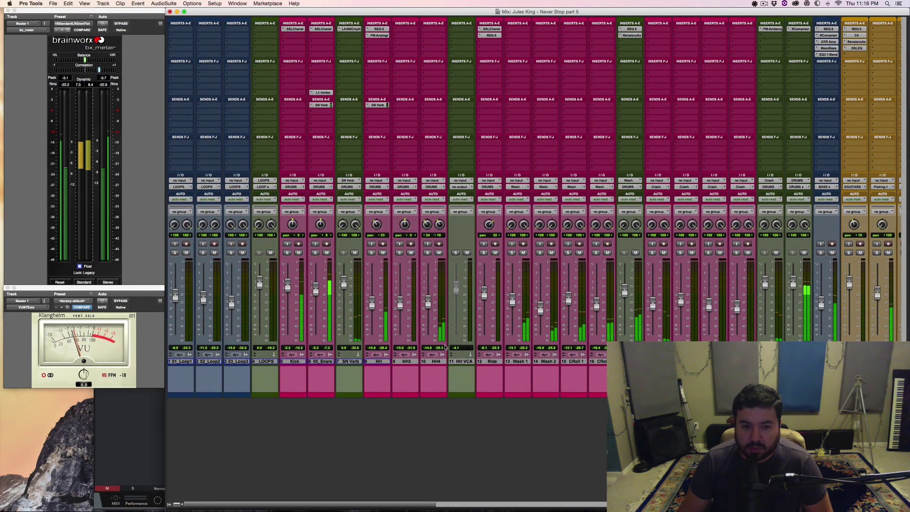
pyautogui.moveTo(372, 303)
pyautogui.mouseDown()
pyautogui.moveTo(377, 344)
pyautogui.moveTo(377, 314)
pyautogui.mouseUp()
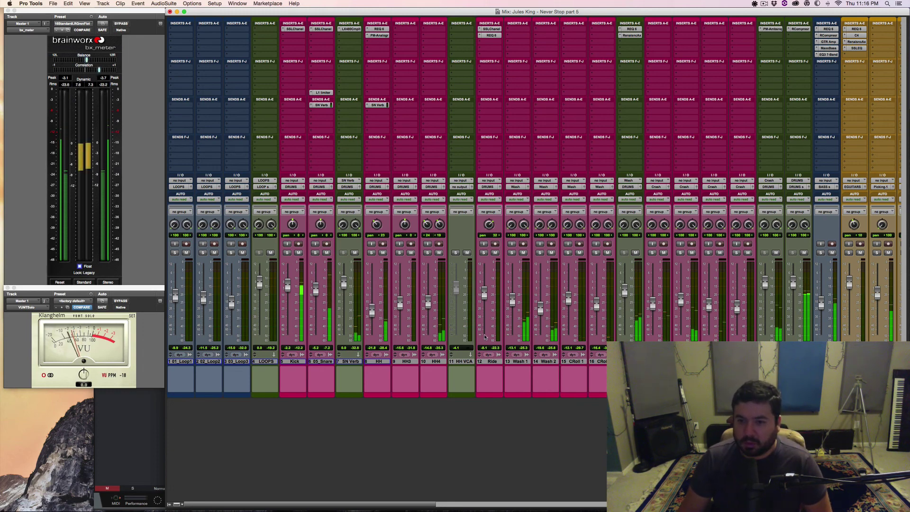
# Step: Fine-tune the stem fader balance during playback and save the session
pyautogui.hscroll(15, 491, 335)
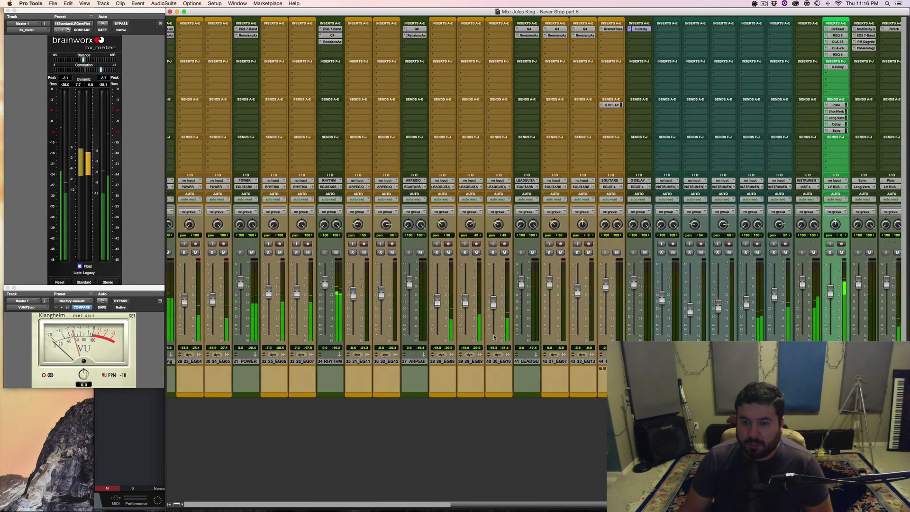
pyautogui.hscroll(10, 493, 337)
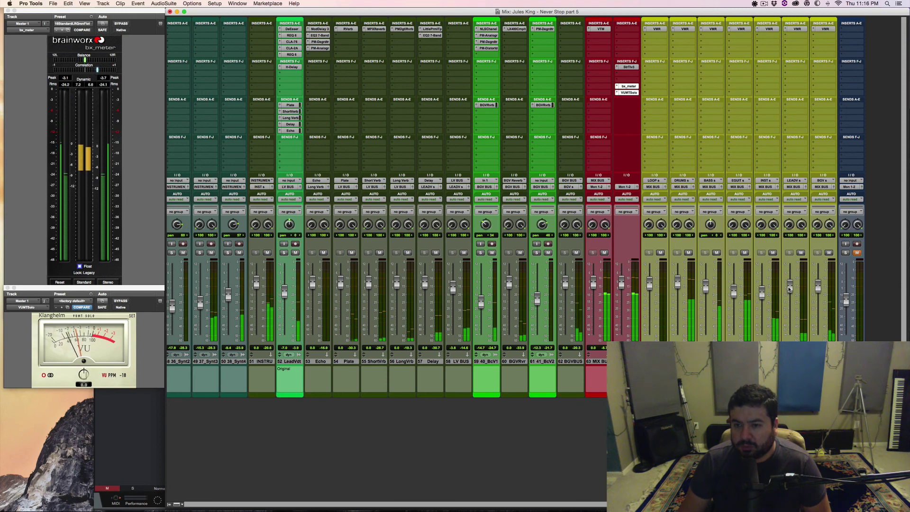
pyautogui.press('super+s')
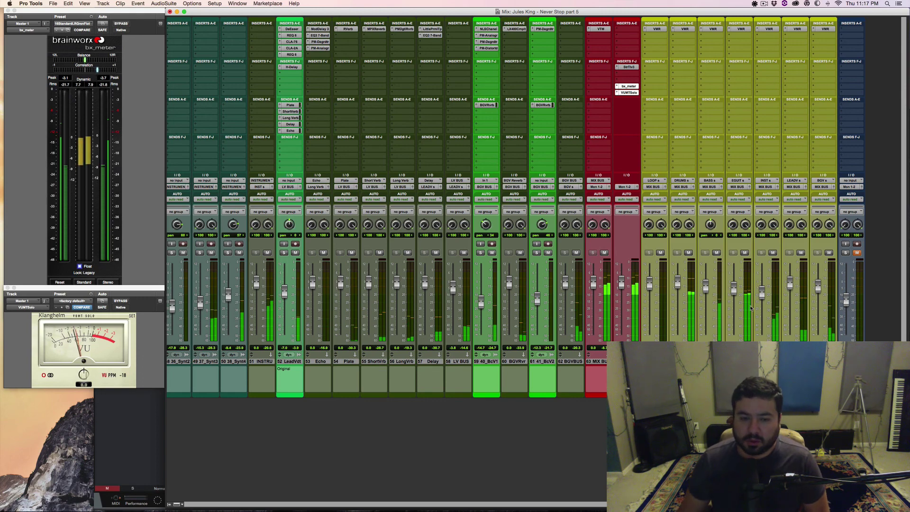
pyautogui.press('super+s')
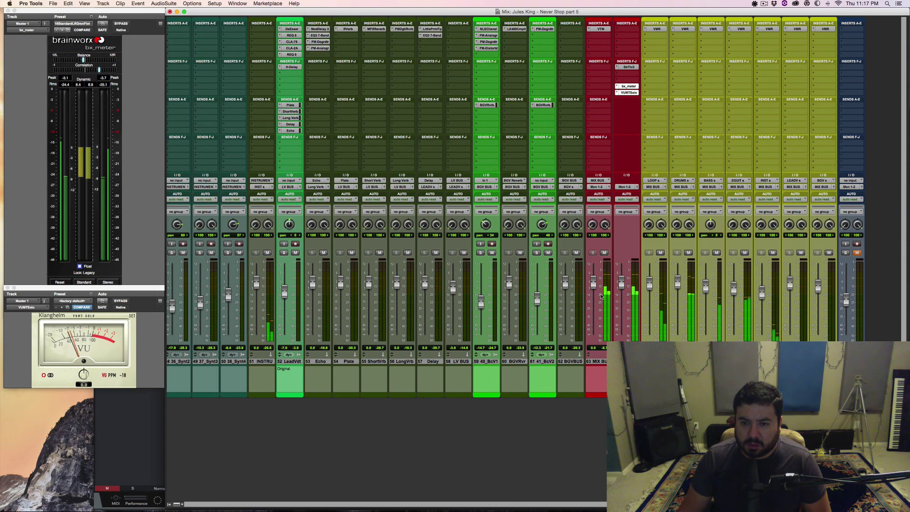
# Step: Select the electric guitar tracks from 20_EG01 onward, bypass their inserts, and play the mix to hear it unprocessed
pyautogui.hscroll(-15, 602, 297)
pyautogui.hscroll(10, 605, 296)
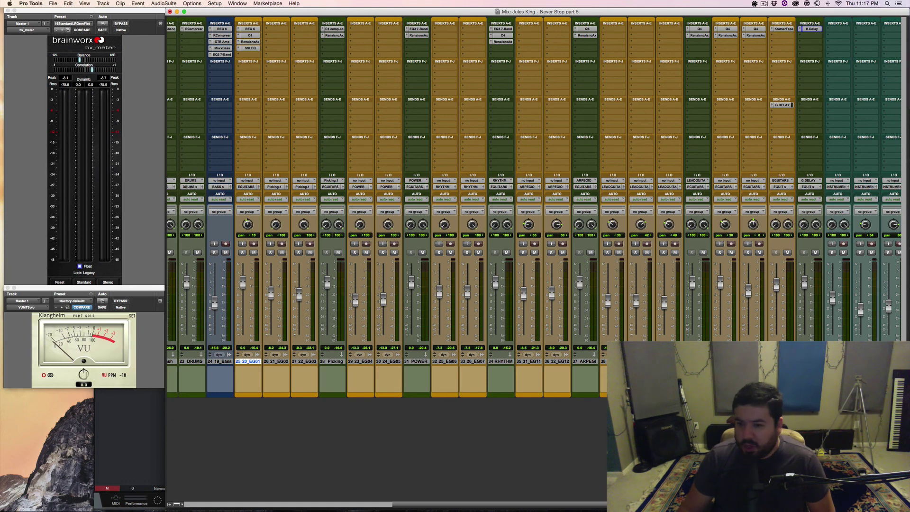
pyautogui.keyDown('shift'); pyautogui.click(588, 362); pyautogui.keyUp('shift')
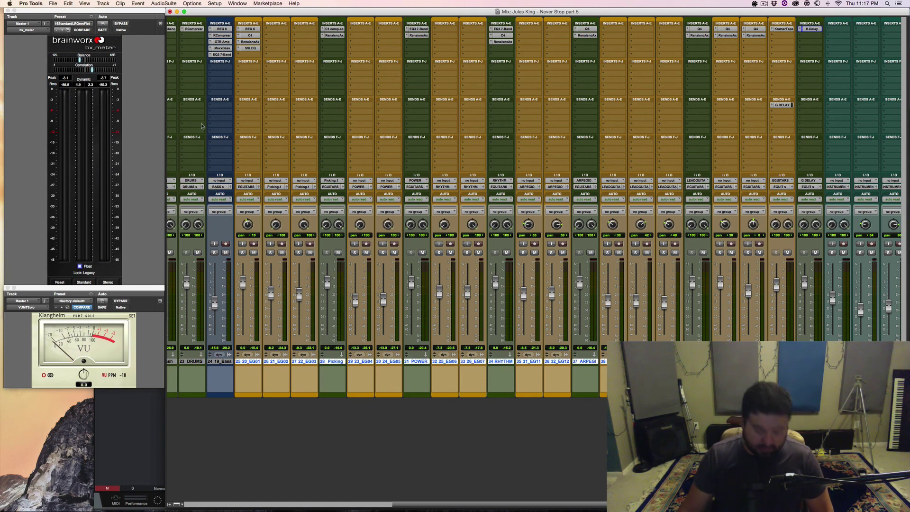
pyautogui.keyDown('ctrl'); pyautogui.keyDown('super'); pyautogui.click(255, 30); pyautogui.keyUp('super'); pyautogui.keyUp('ctrl')
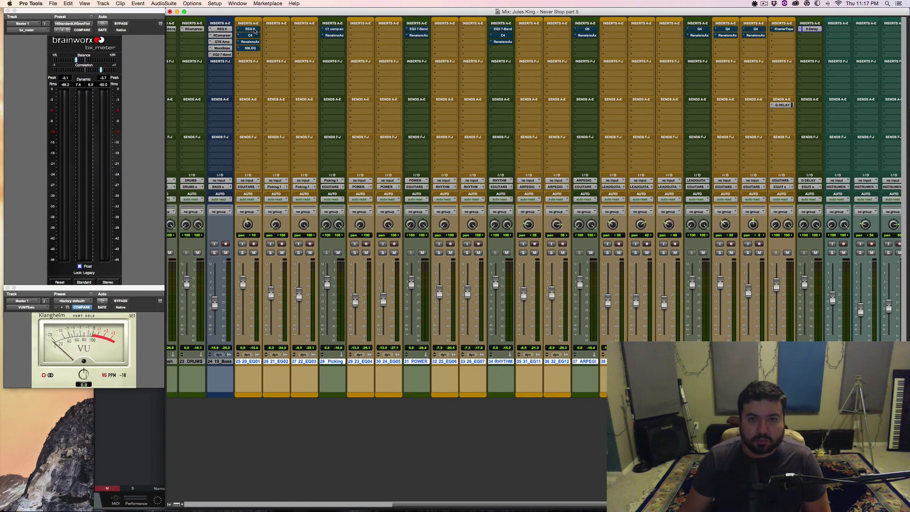
pyautogui.press('space')
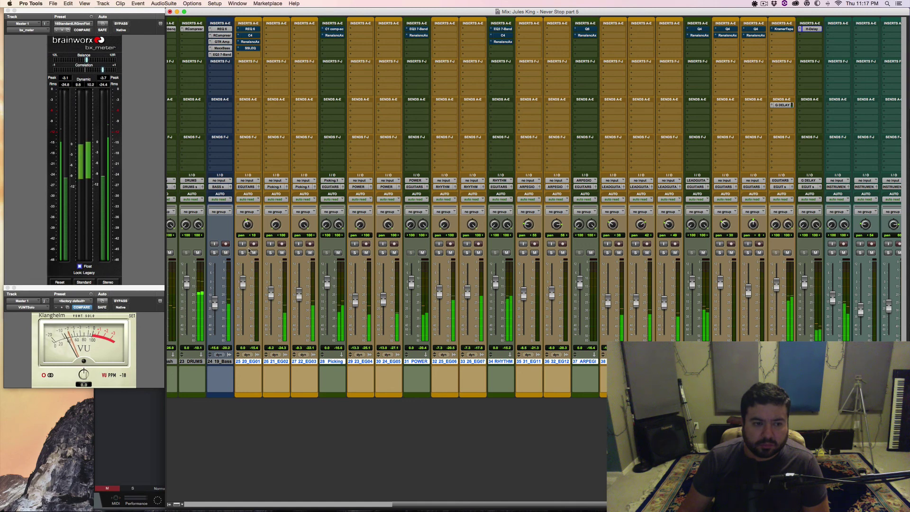
# Step: Activate the Guitars mix group and solo the grouped guitar tracks during playback
pyautogui.click(170, 505)
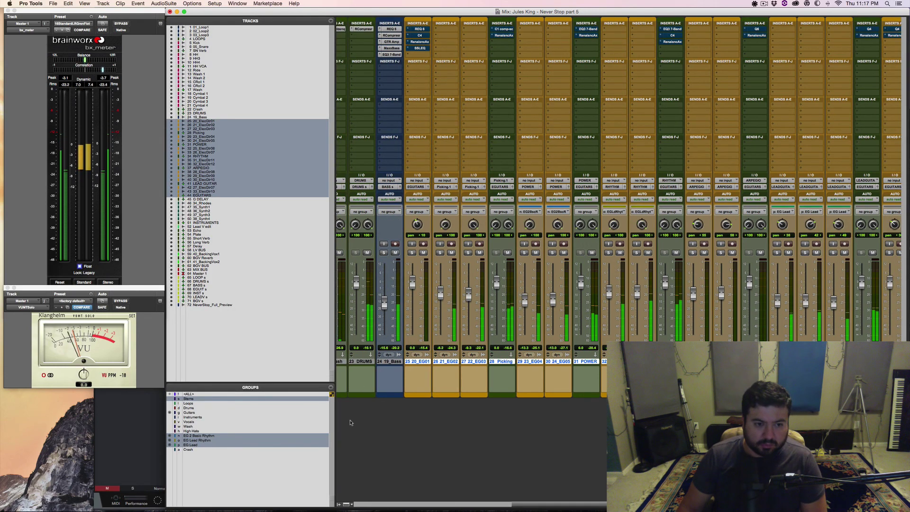
pyautogui.click(338, 505)
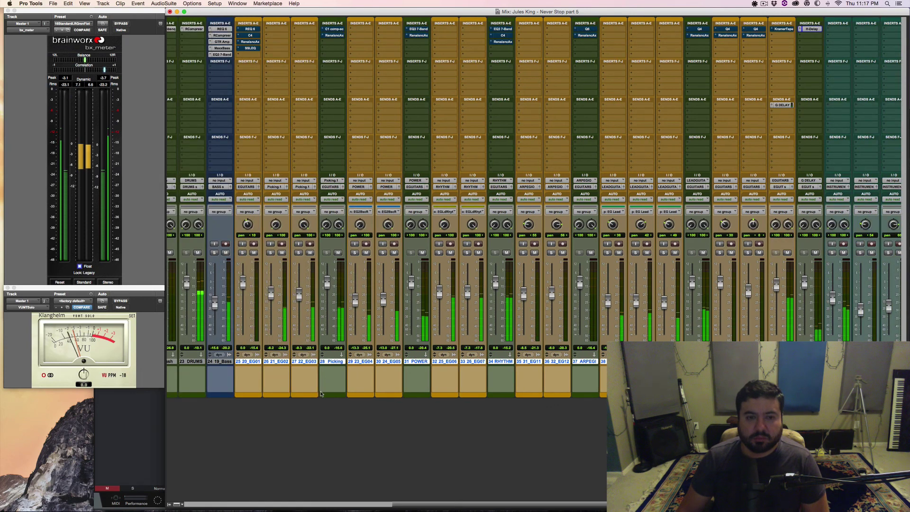
pyautogui.click(243, 252)
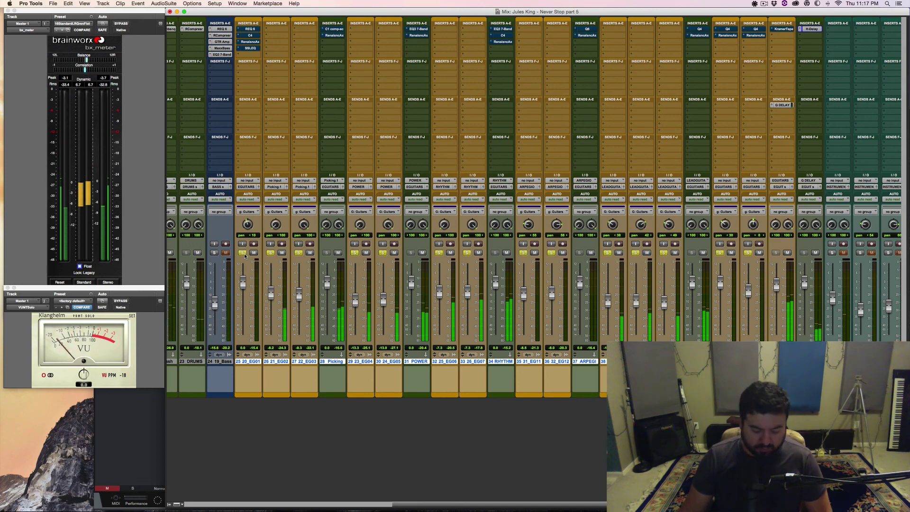
# Step: Compare the soloed guitars with their inserts active and bypassed, leaving them active, and take the guitars out of solo
pyautogui.keyDown('super'); pyautogui.click(249, 29); pyautogui.keyUp('super')
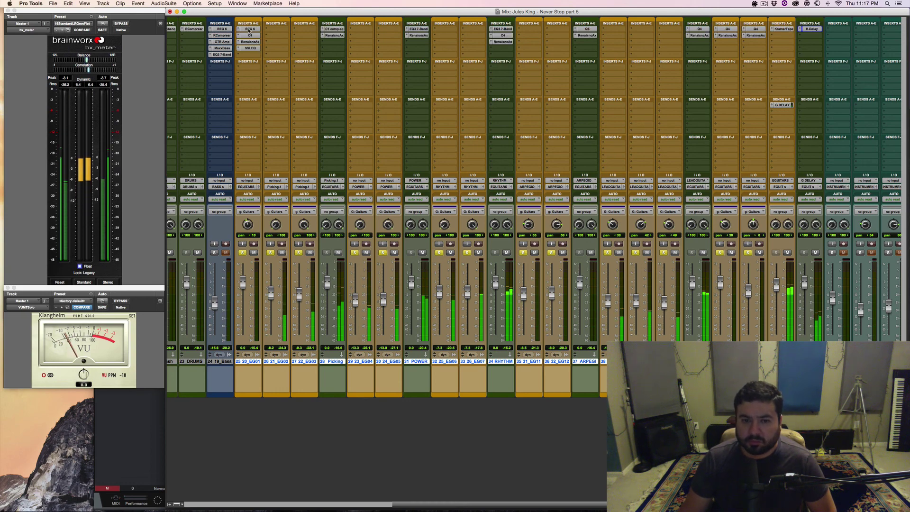
pyautogui.keyDown('super'); pyautogui.click(249, 30); pyautogui.keyUp('super')
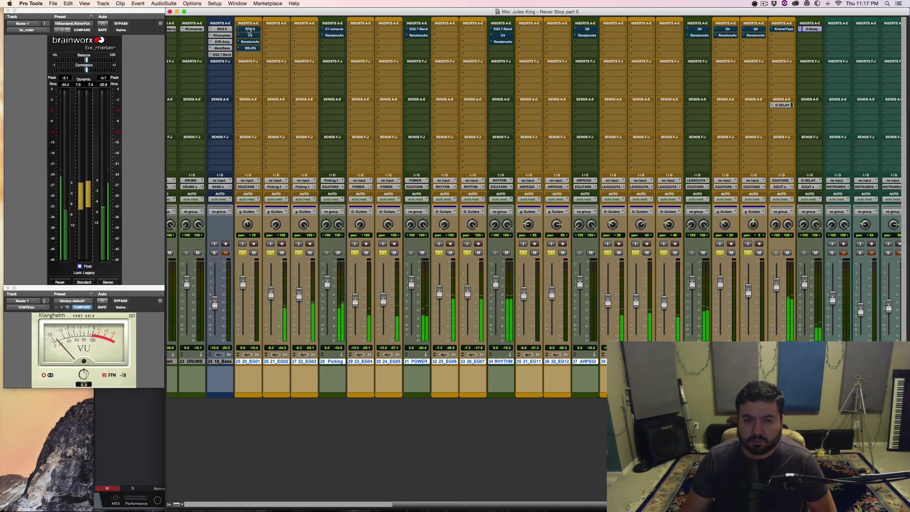
pyautogui.keyDown('super'); pyautogui.click(250, 30); pyautogui.keyUp('super')
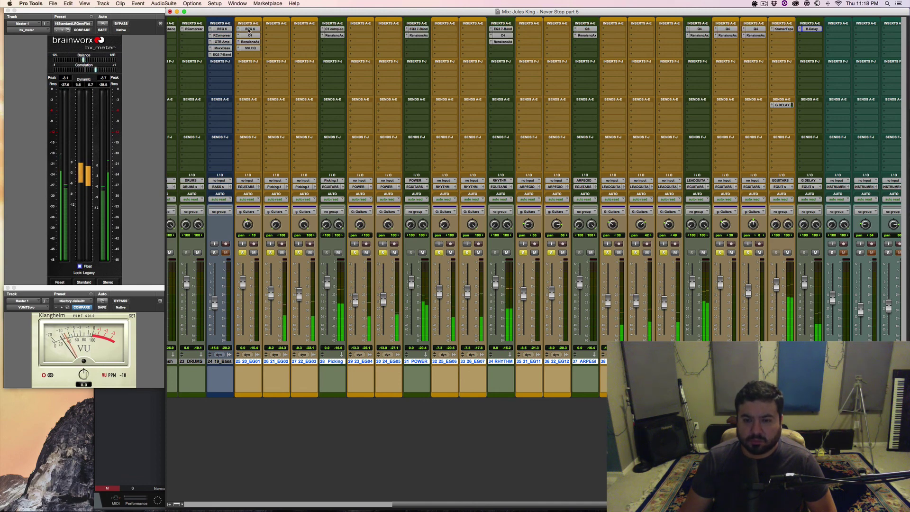
pyautogui.click(242, 253)
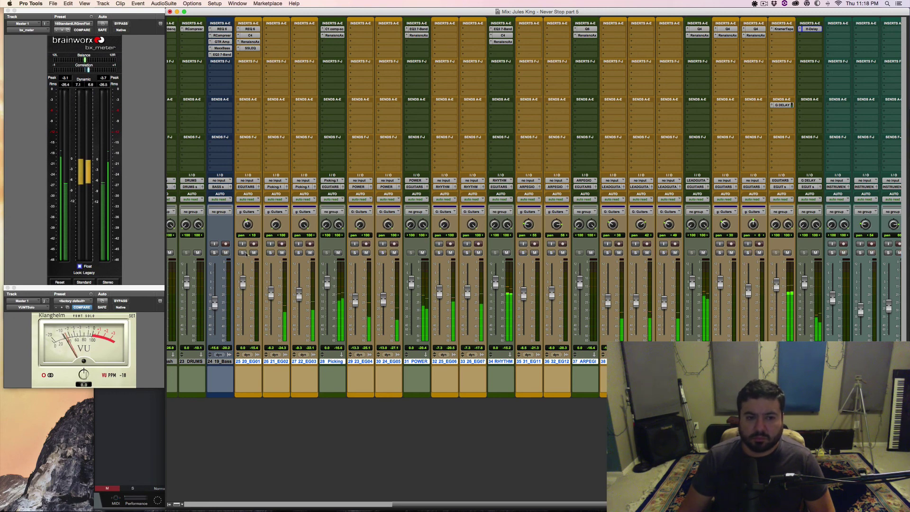
# Step: Toggle the guitar inserts between bypassed and active within the full mix, leaving them active
pyautogui.keyDown('shift'); pyautogui.keyDown('super'); pyautogui.click(253, 30); pyautogui.keyUp('super'); pyautogui.keyUp('shift')
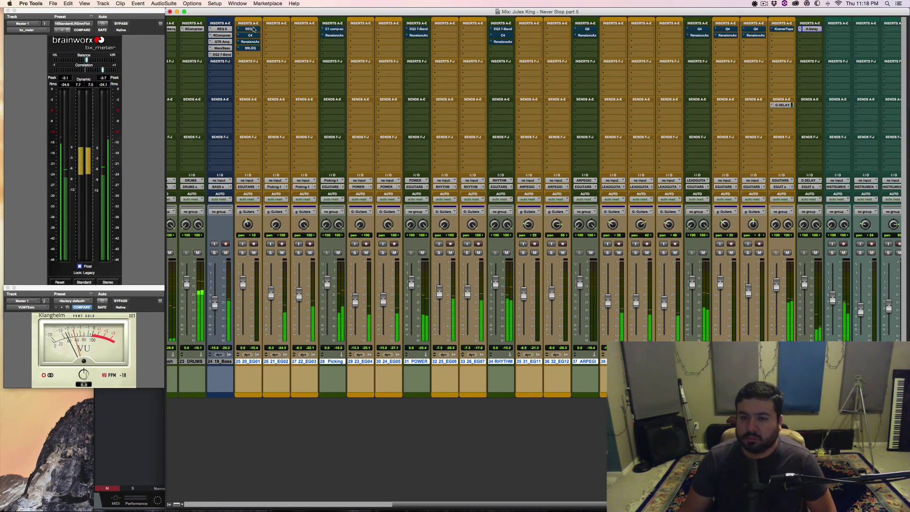
pyautogui.keyDown('shift'); pyautogui.keyDown('super'); pyautogui.click(253, 29); pyautogui.keyUp('super'); pyautogui.keyUp('shift')
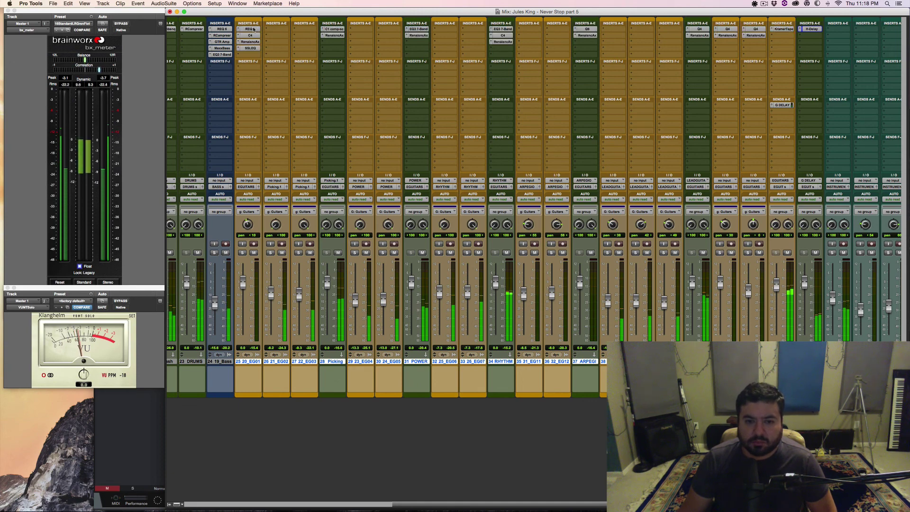
pyautogui.keyDown('shift'); pyautogui.keyDown('super'); pyautogui.click(254, 30); pyautogui.keyUp('super'); pyautogui.keyUp('shift')
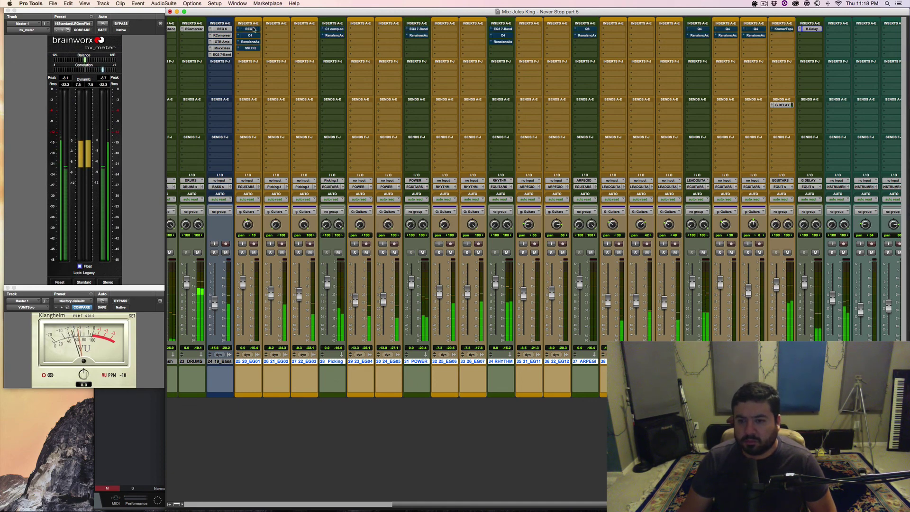
pyautogui.keyDown('shift'); pyautogui.keyDown('super'); pyautogui.click(254, 29); pyautogui.keyUp('super'); pyautogui.keyUp('shift')
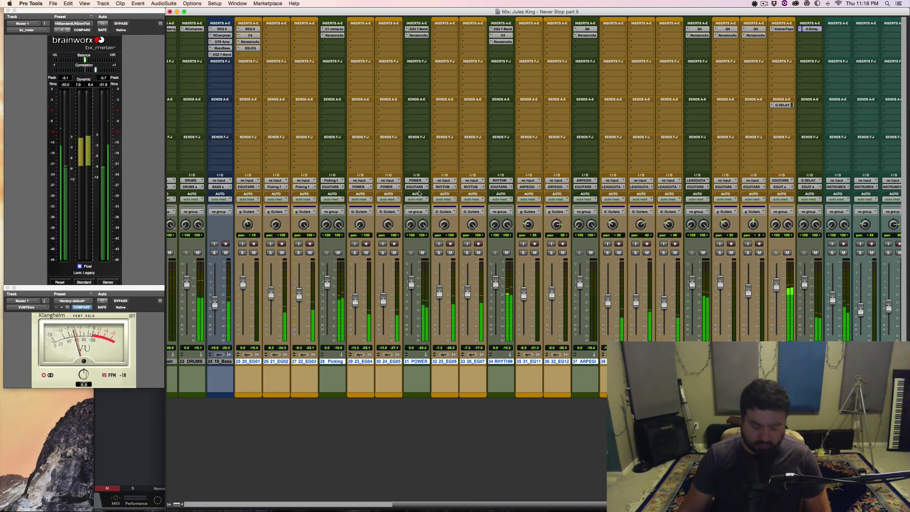
# Step: Insert the stereo VEQ4 equalizer after KramerTape on the EGUITARS bus, and move its window clear of the faders
pyautogui.hscroll(10, 445, 187)
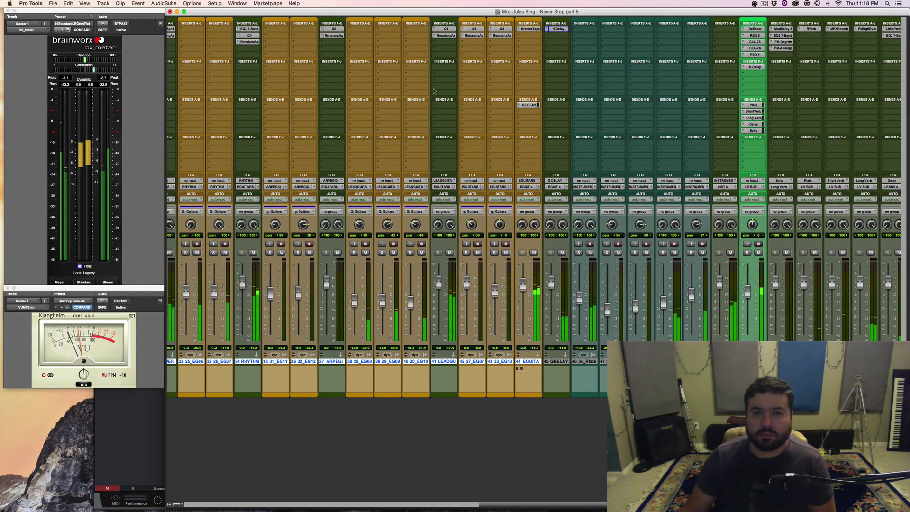
pyautogui.click(527, 36)
pyautogui.moveTo(550, 50)
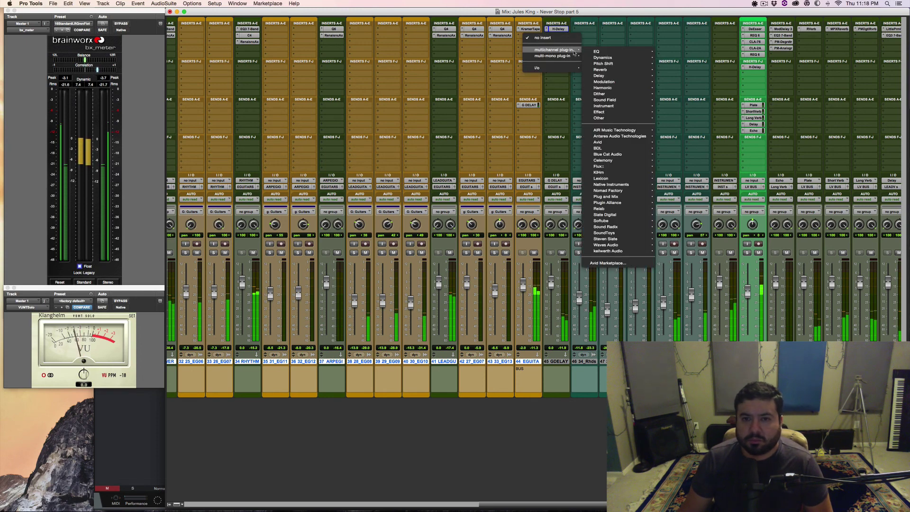
pyautogui.moveTo(598, 51)
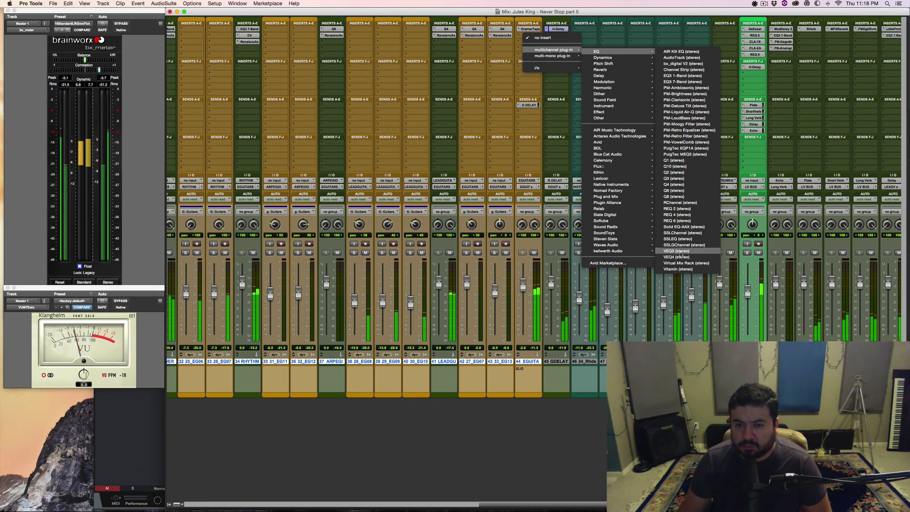
pyautogui.click(677, 257)
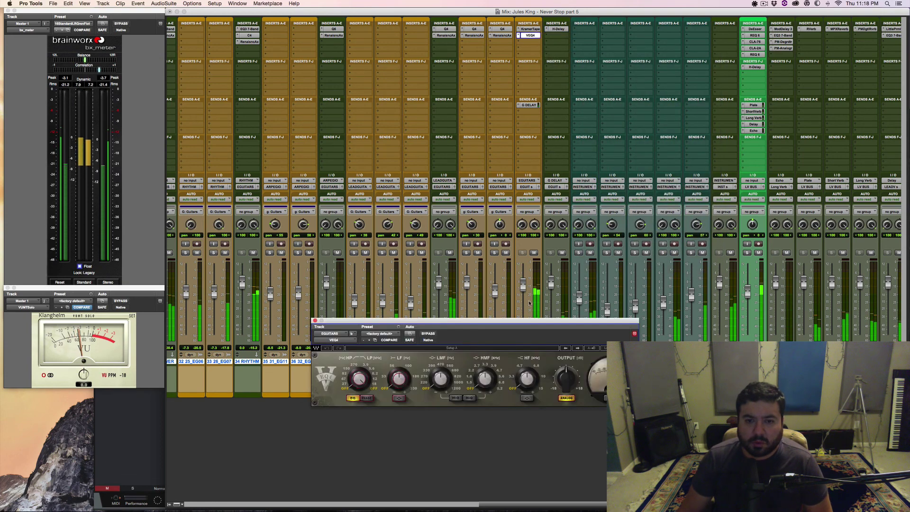
pyautogui.moveTo(530, 322); pyautogui.dragTo(531, 109)
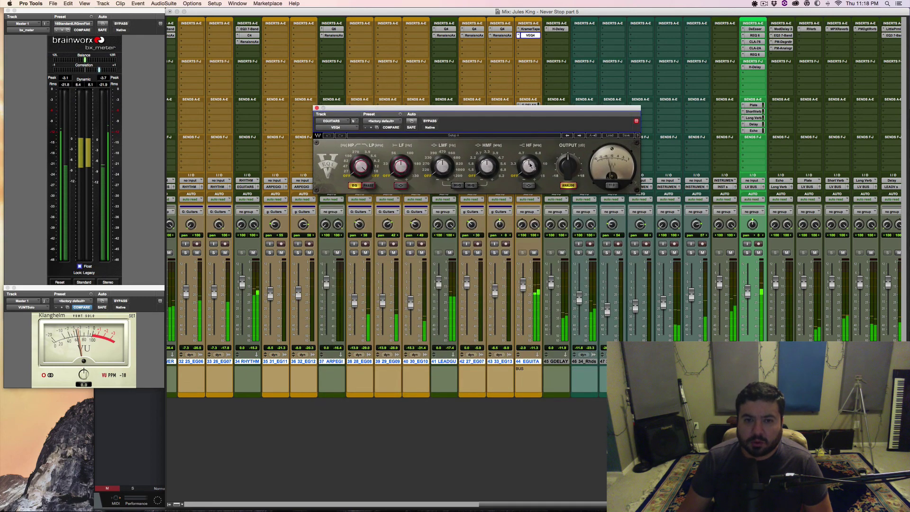
# Step: Adjust VEQ4's HF and LMF bands and its output on the EGUITARS bus, compare with bypass, and close the plug-in
pyautogui.moveTo(531, 165); pyautogui.dragTo(528, 155)
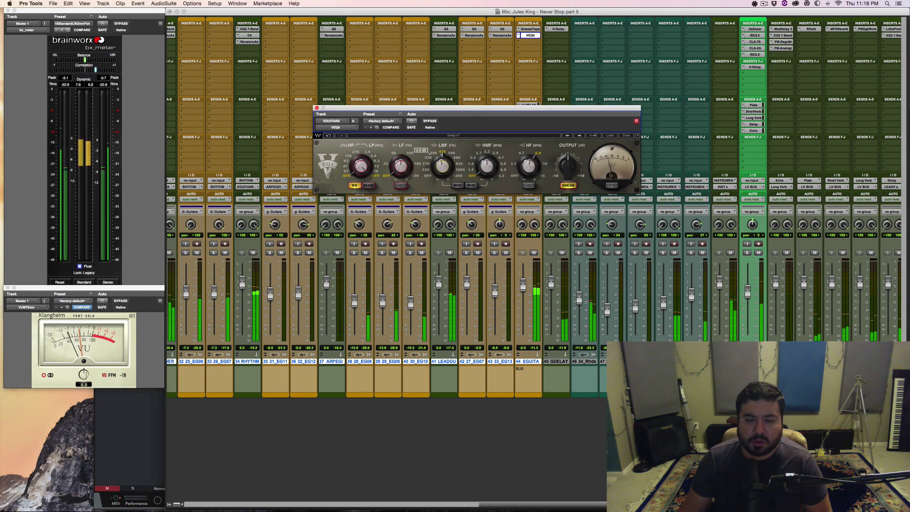
pyautogui.moveTo(444, 165); pyautogui.dragTo(444, 166)
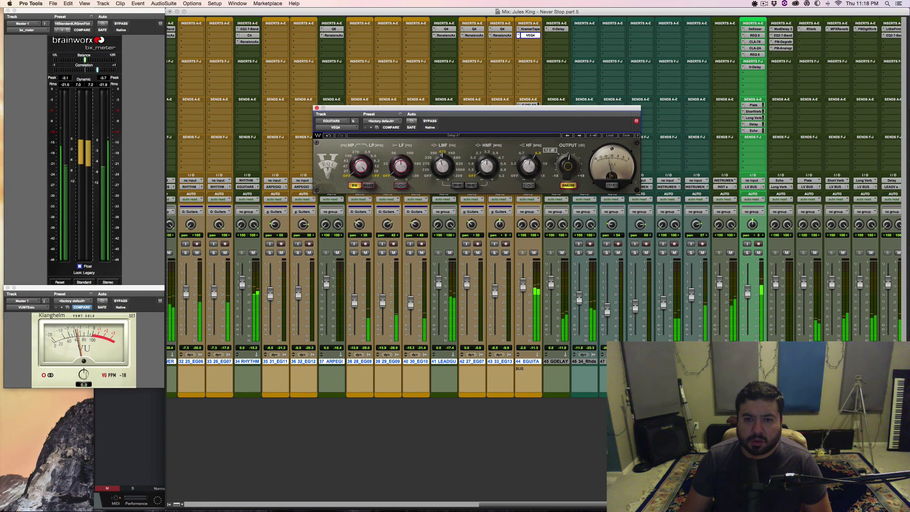
pyautogui.moveTo(574, 163); pyautogui.dragTo(574, 160)
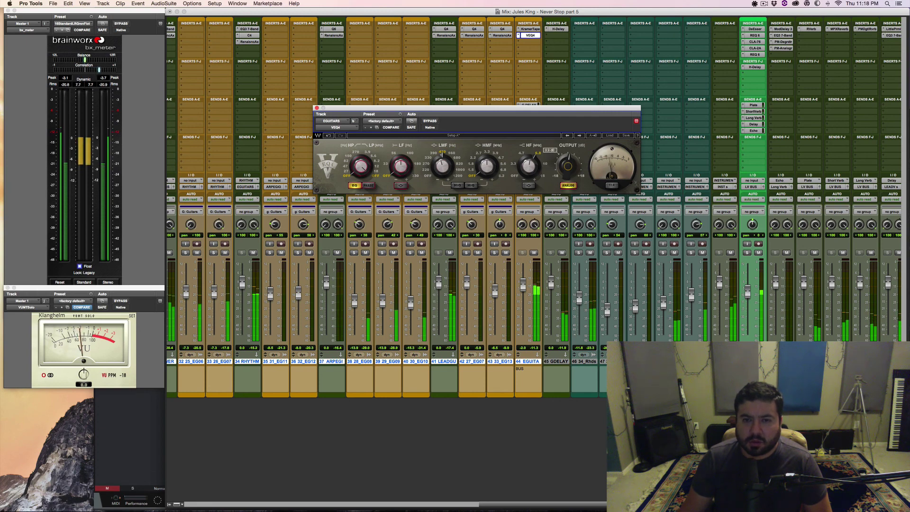
pyautogui.click(430, 122)
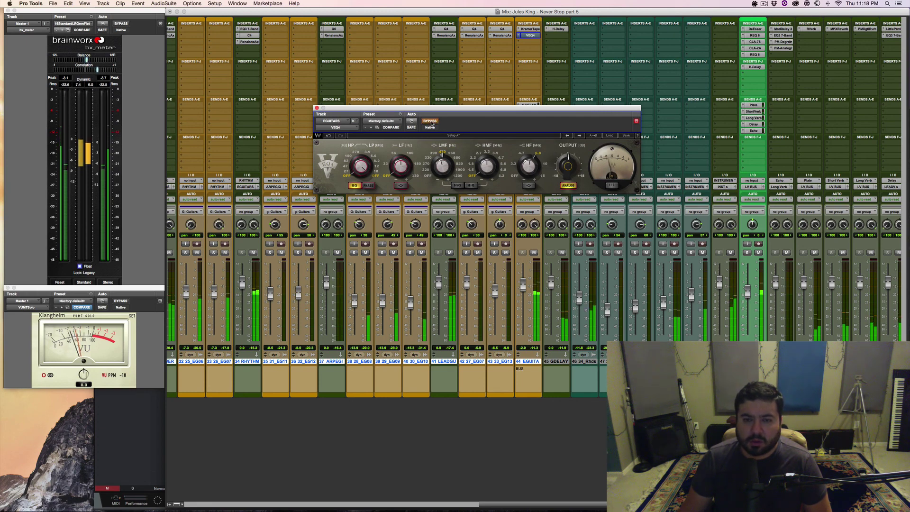
pyautogui.click(430, 121)
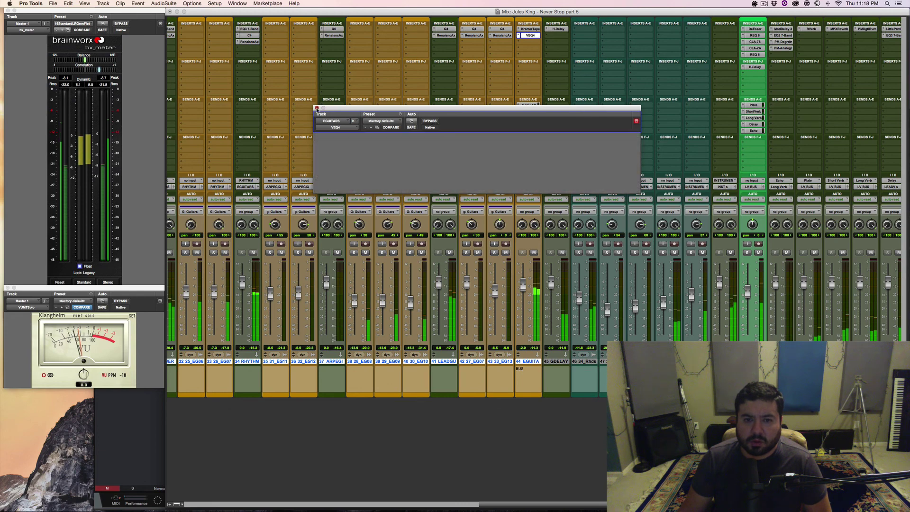
pyautogui.click(317, 108)
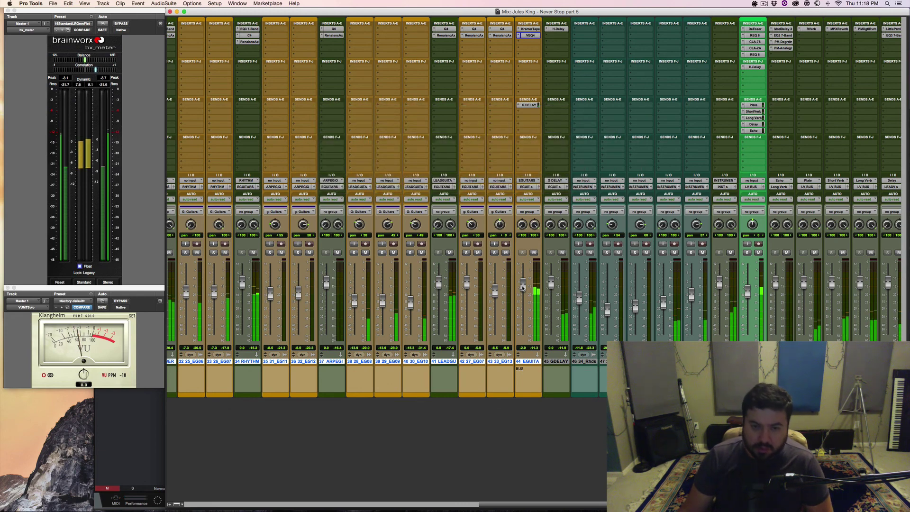
# Step: Lower the EGUITARS bus fader slightly and compare all guitar inserts bypassed and active in the mix, leaving them active
pyautogui.moveTo(523, 287); pyautogui.dragTo(523, 290)
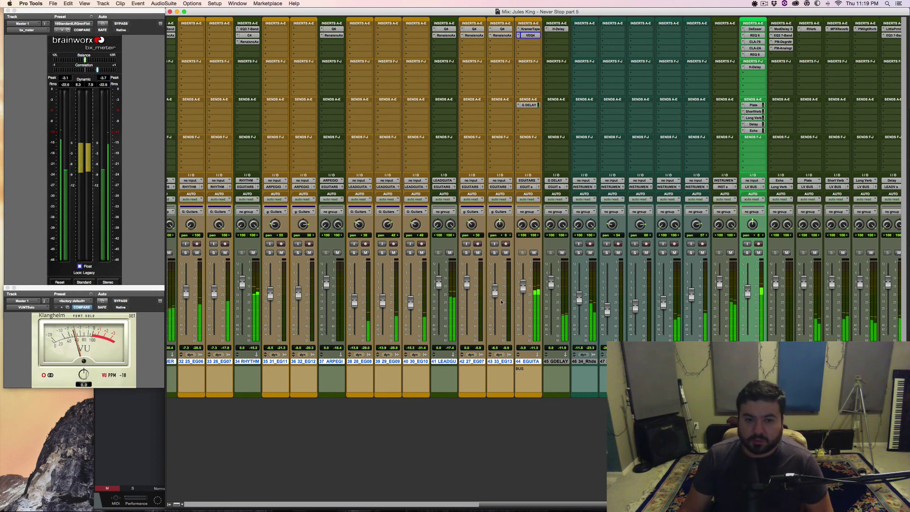
pyautogui.hscroll(-5, 501, 302)
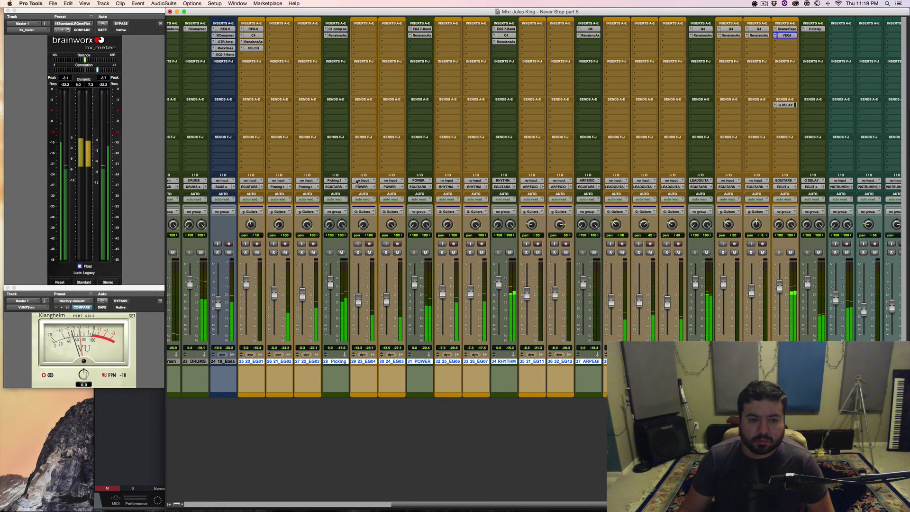
pyautogui.keyDown('alt'); pyautogui.keyDown('shift'); pyautogui.keyDown('super'); pyautogui.click(251, 32); pyautogui.keyUp('super'); pyautogui.keyUp('shift'); pyautogui.keyUp('alt')
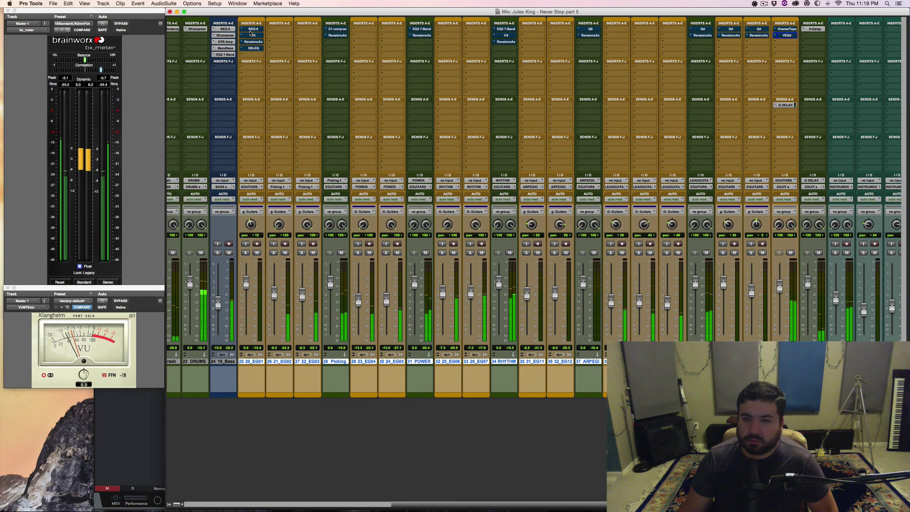
pyautogui.keyDown('alt'); pyautogui.keyDown('shift'); pyautogui.keyDown('super'); pyautogui.click(251, 32); pyautogui.keyUp('super'); pyautogui.keyUp('shift'); pyautogui.keyUp('alt')
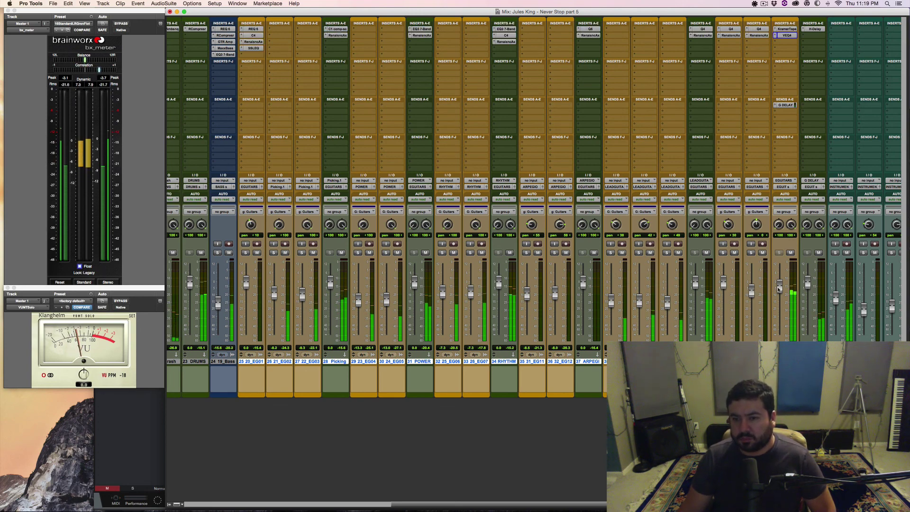
pyautogui.keyDown('alt'); pyautogui.keyDown('shift'); pyautogui.keyDown('super'); pyautogui.click(248, 31); pyautogui.keyUp('super'); pyautogui.keyUp('shift'); pyautogui.keyUp('alt')
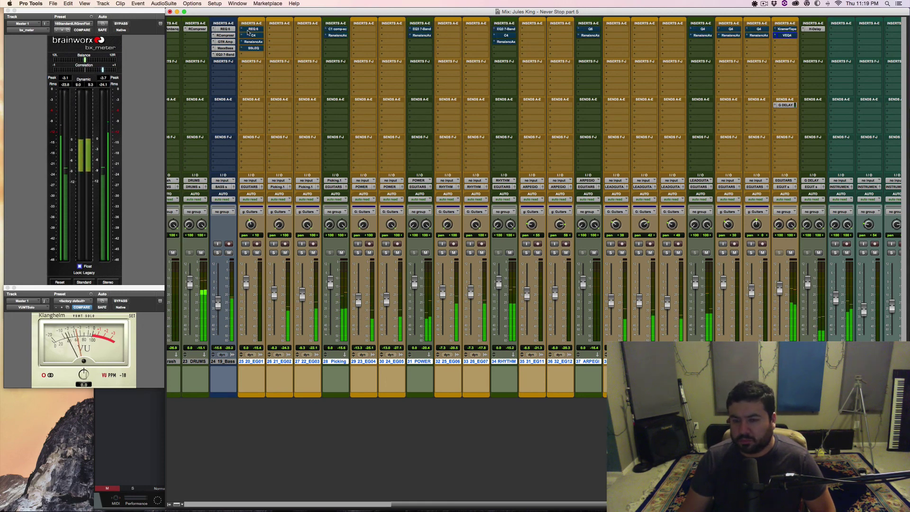
pyautogui.keyDown('alt'); pyautogui.keyDown('shift'); pyautogui.keyDown('super'); pyautogui.click(248, 32); pyautogui.keyUp('super'); pyautogui.keyUp('shift'); pyautogui.keyUp('alt')
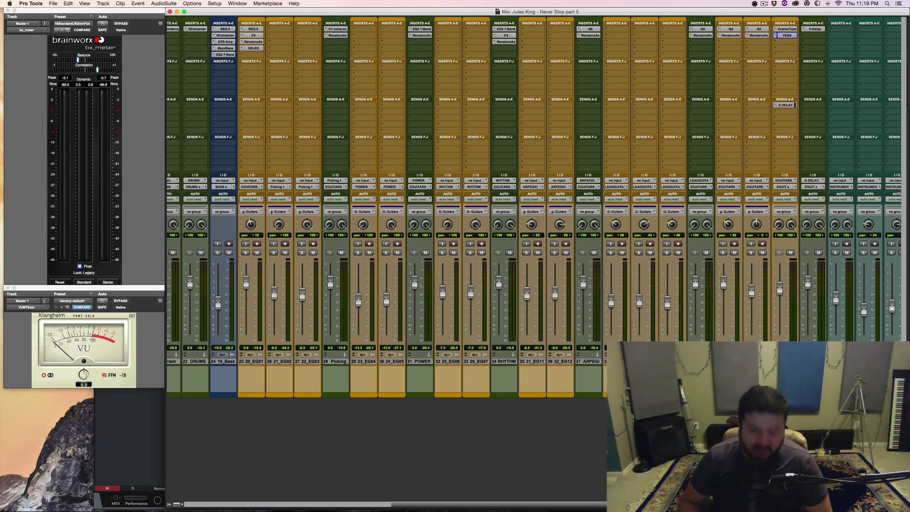
# Step: Play the mix and compare it with the soloed NeverStop_Full_Preview reference track, then mute and unsolo the reference again
pyautogui.hscroll(10, 634, 284)
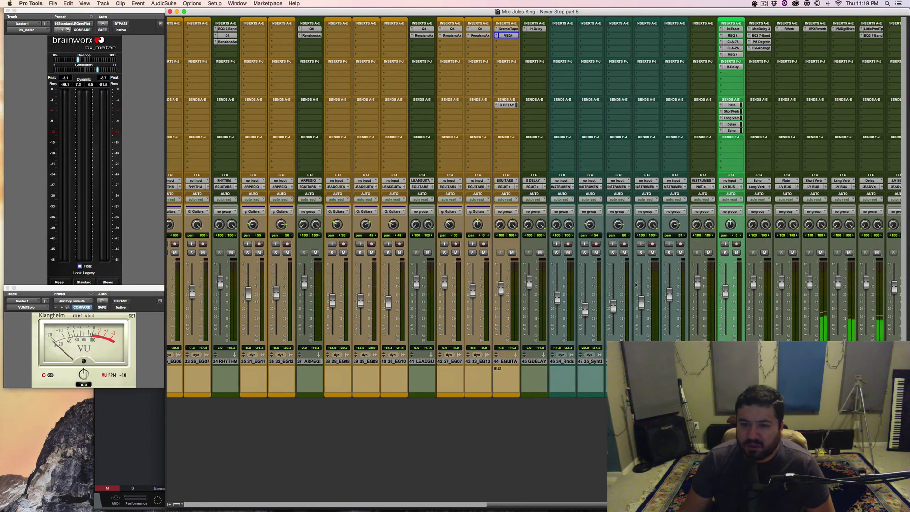
pyautogui.hscroll(10, 636, 284)
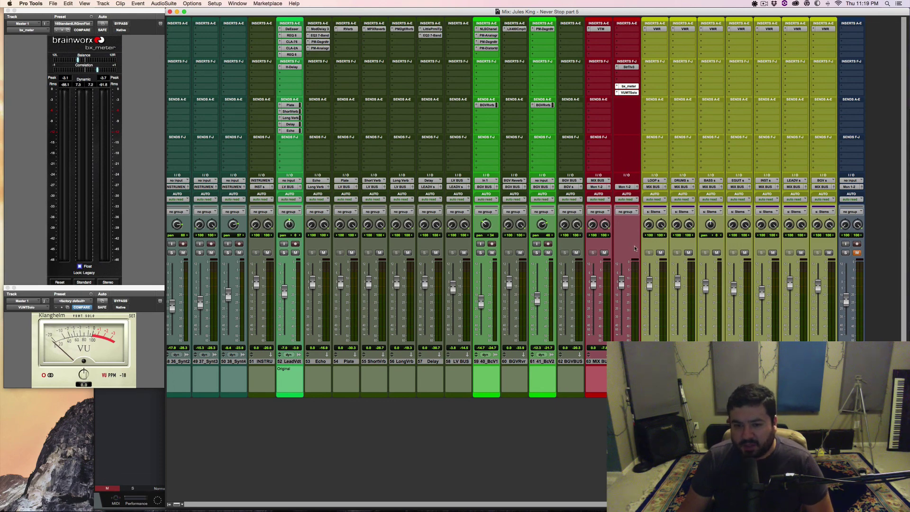
pyautogui.hscroll(-20, 634, 248)
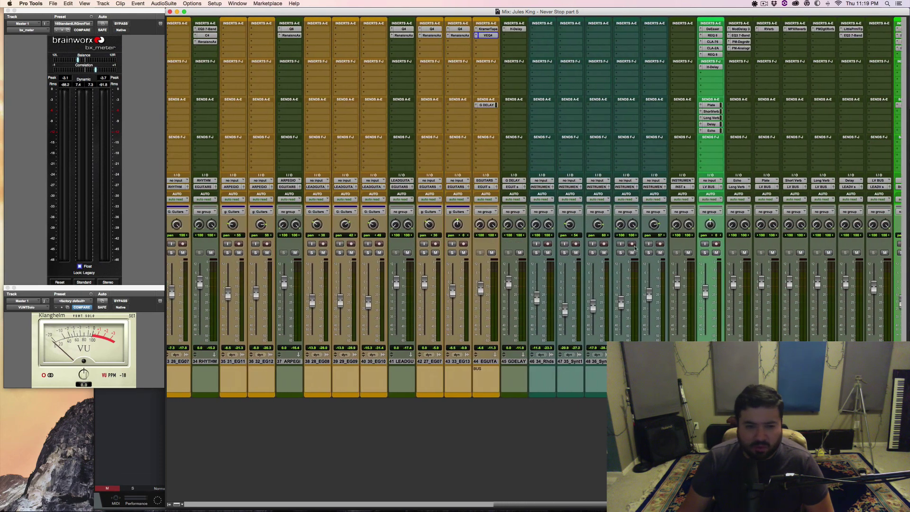
pyautogui.hscroll(-2, 636, 248)
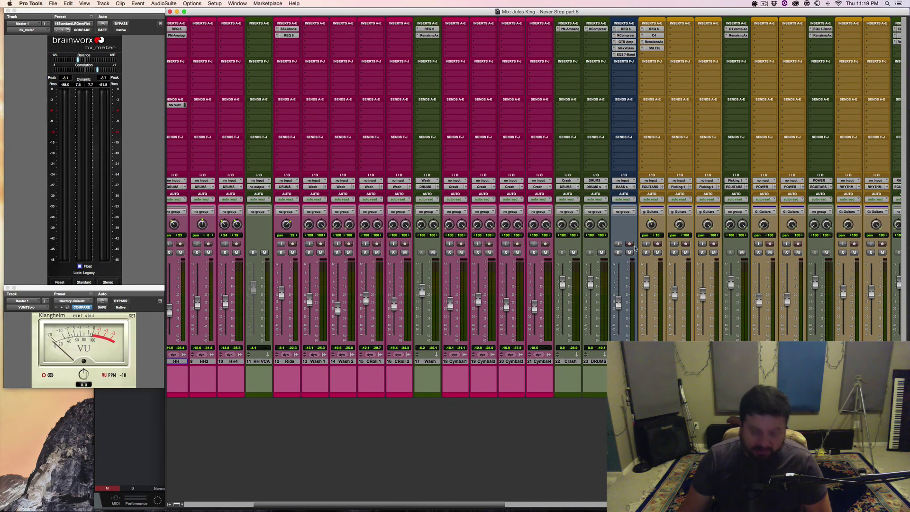
pyautogui.hscroll(20, 636, 248)
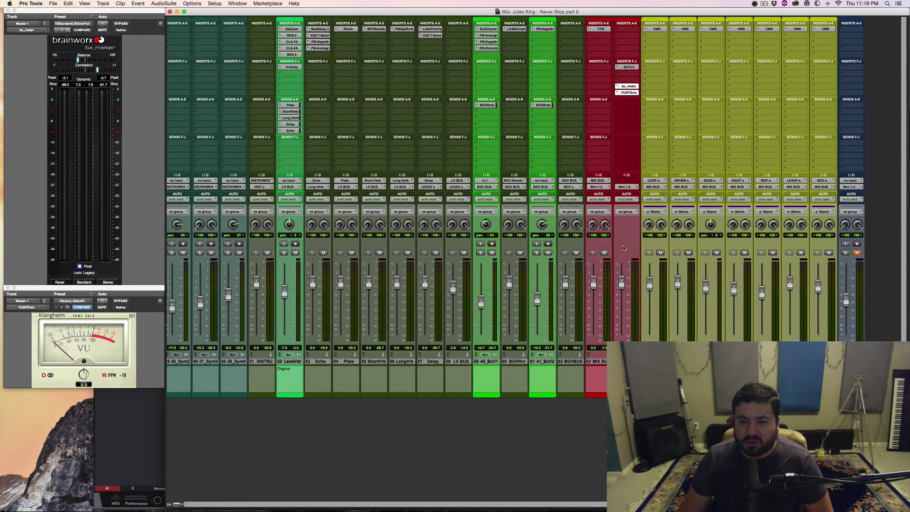
pyautogui.press('space')
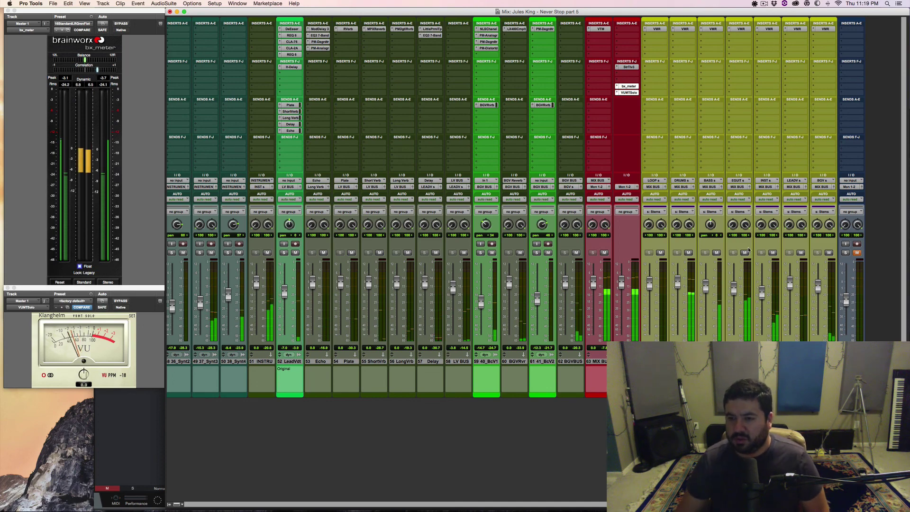
pyautogui.click(857, 253)
pyautogui.click(846, 253)
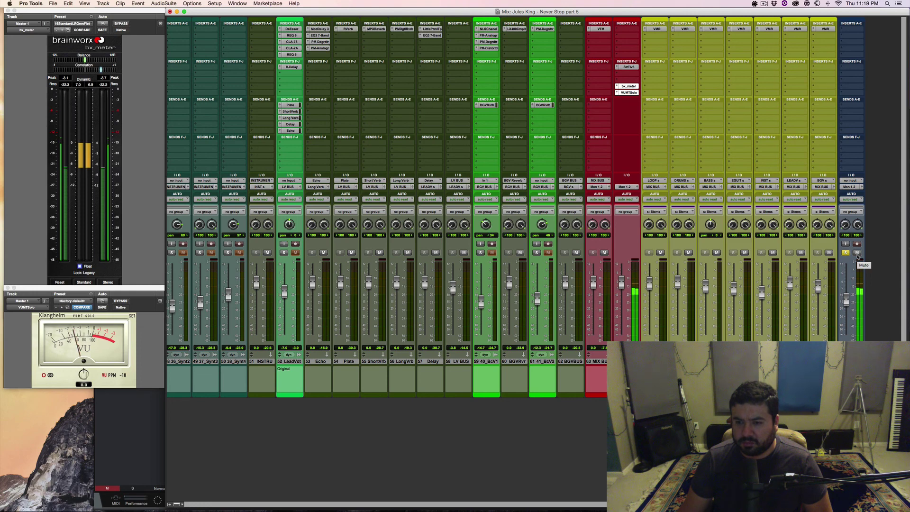
pyautogui.click(858, 253)
pyautogui.click(846, 252)
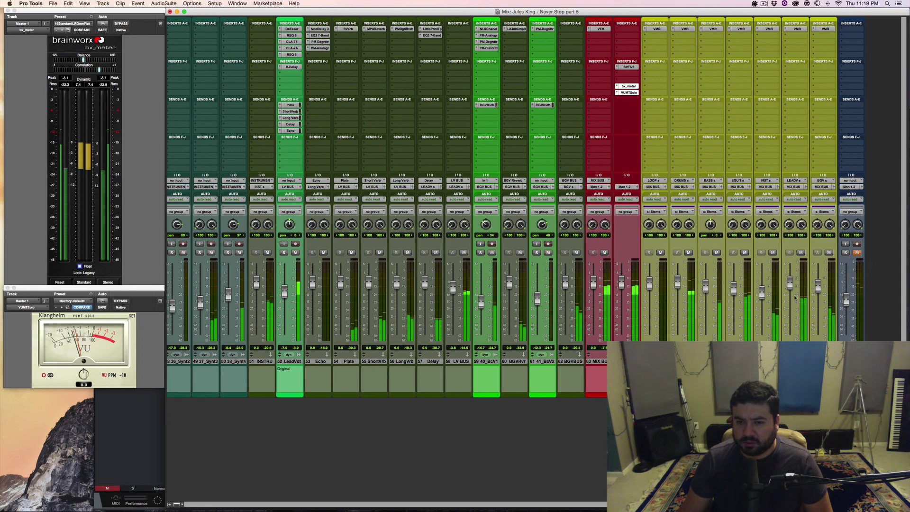